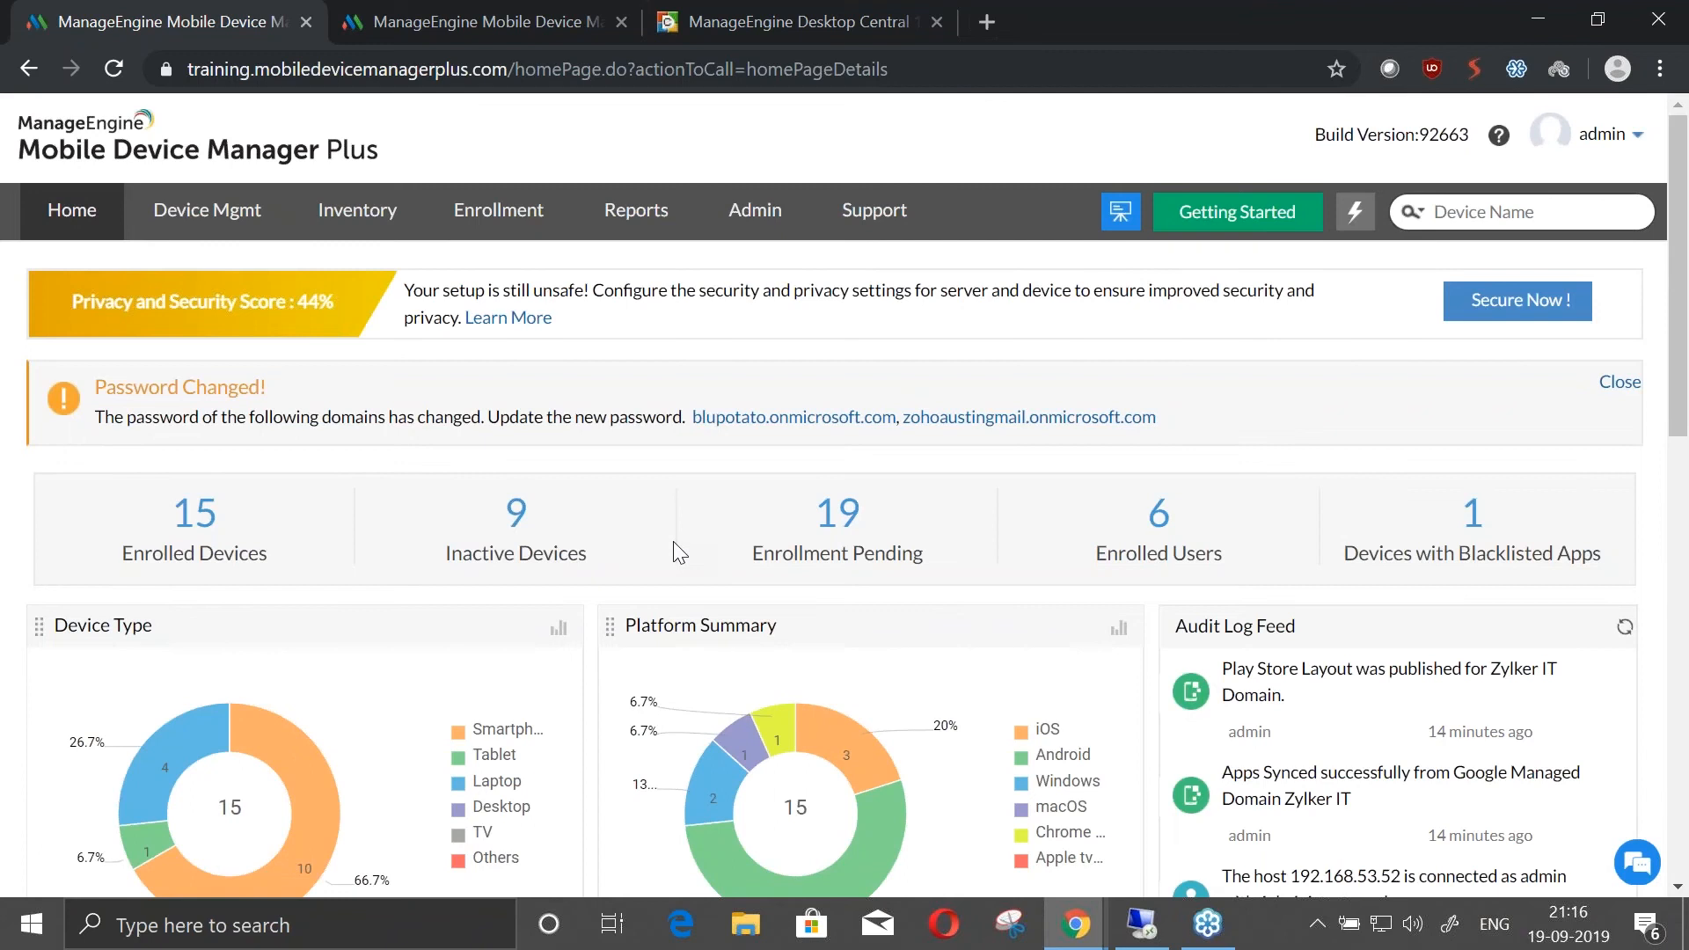
Switch to the Desktop Central console and open the Terms of Use page in the mobile device management settings
{"action": "key", "text": "alt+Tab"}
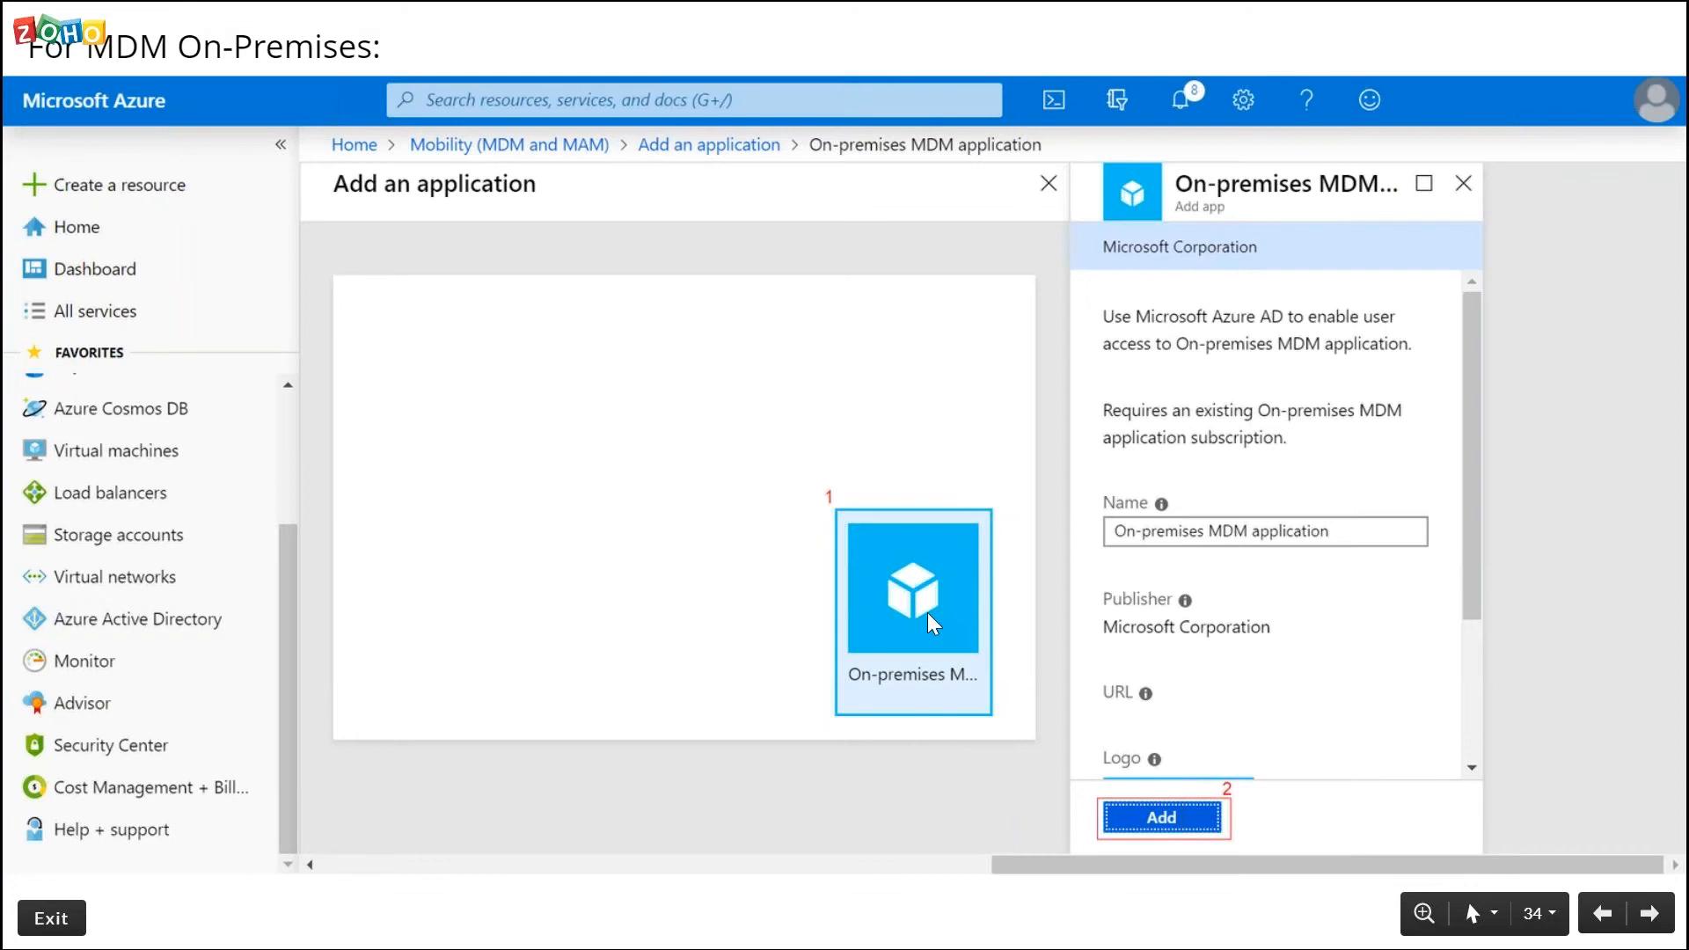
{"action": "key", "text": "alt+Tab"}
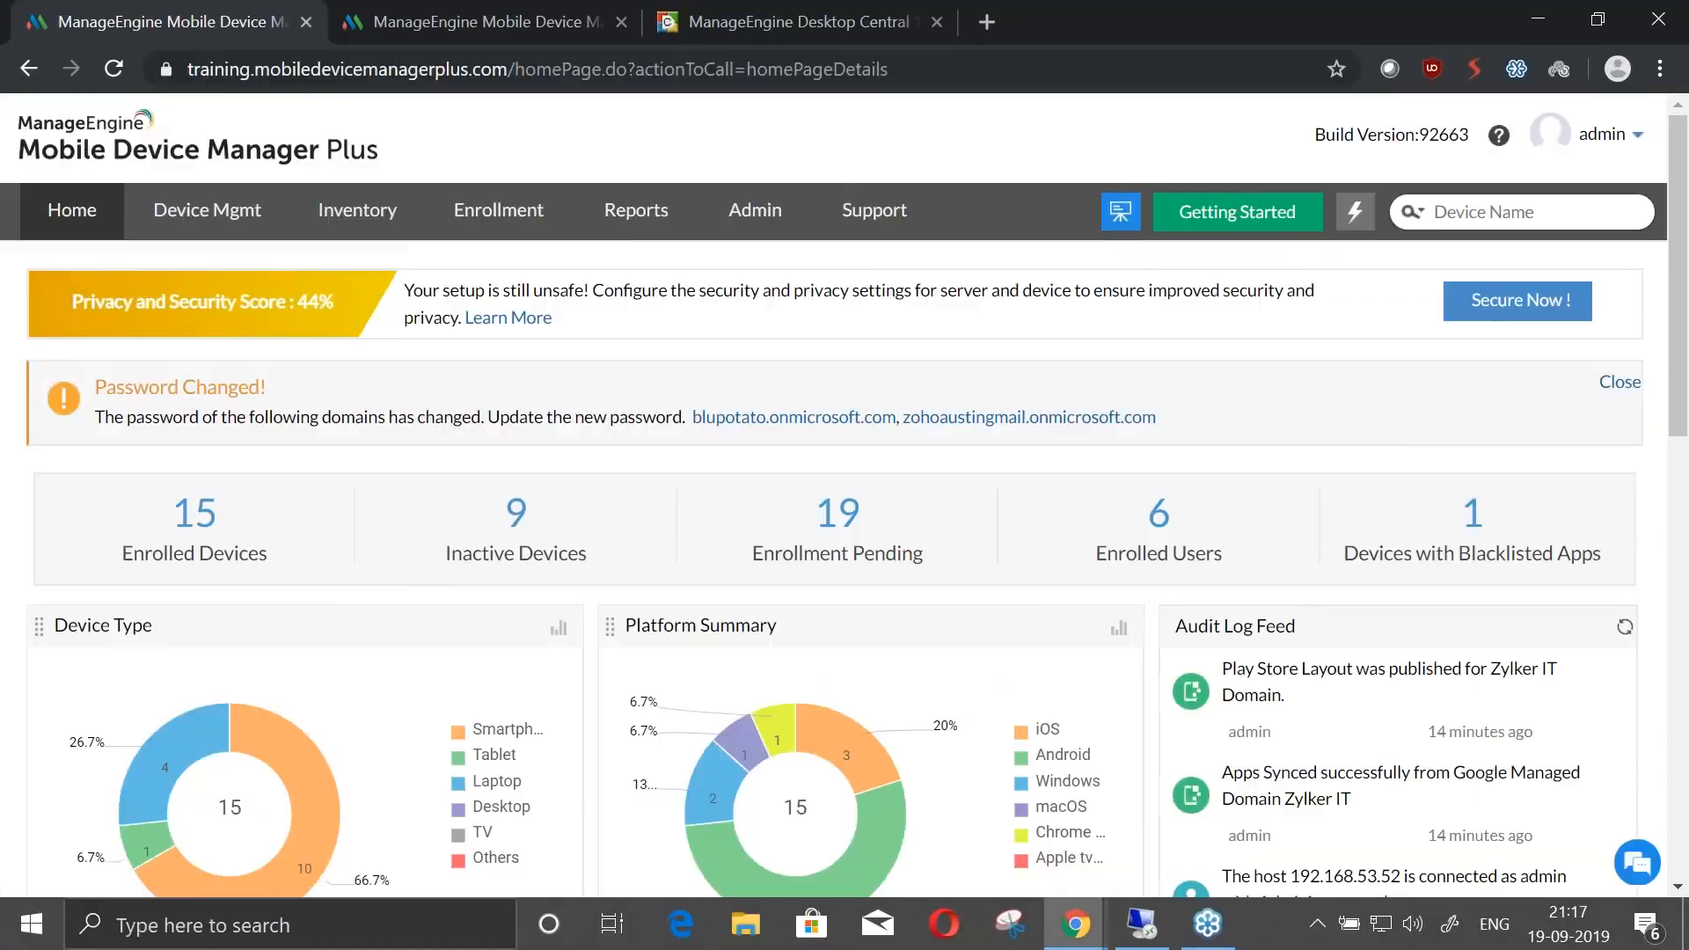
{"action": "left_click", "coordinate": [774, 21]}
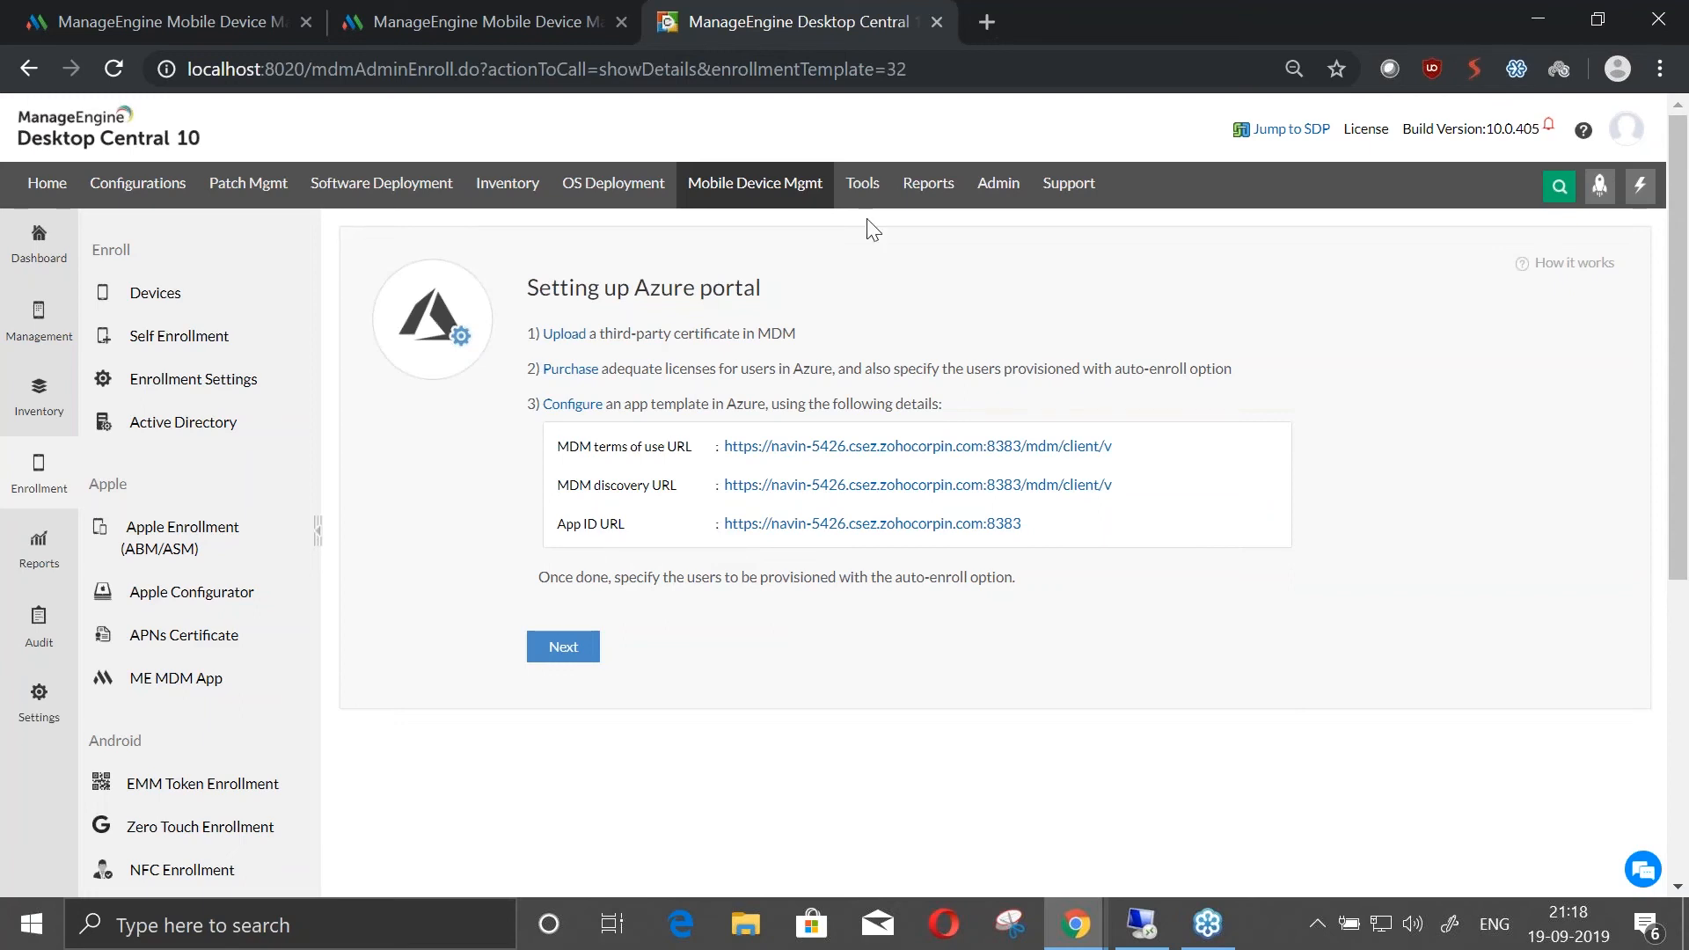
{"action": "left_click", "coordinate": [999, 185]}
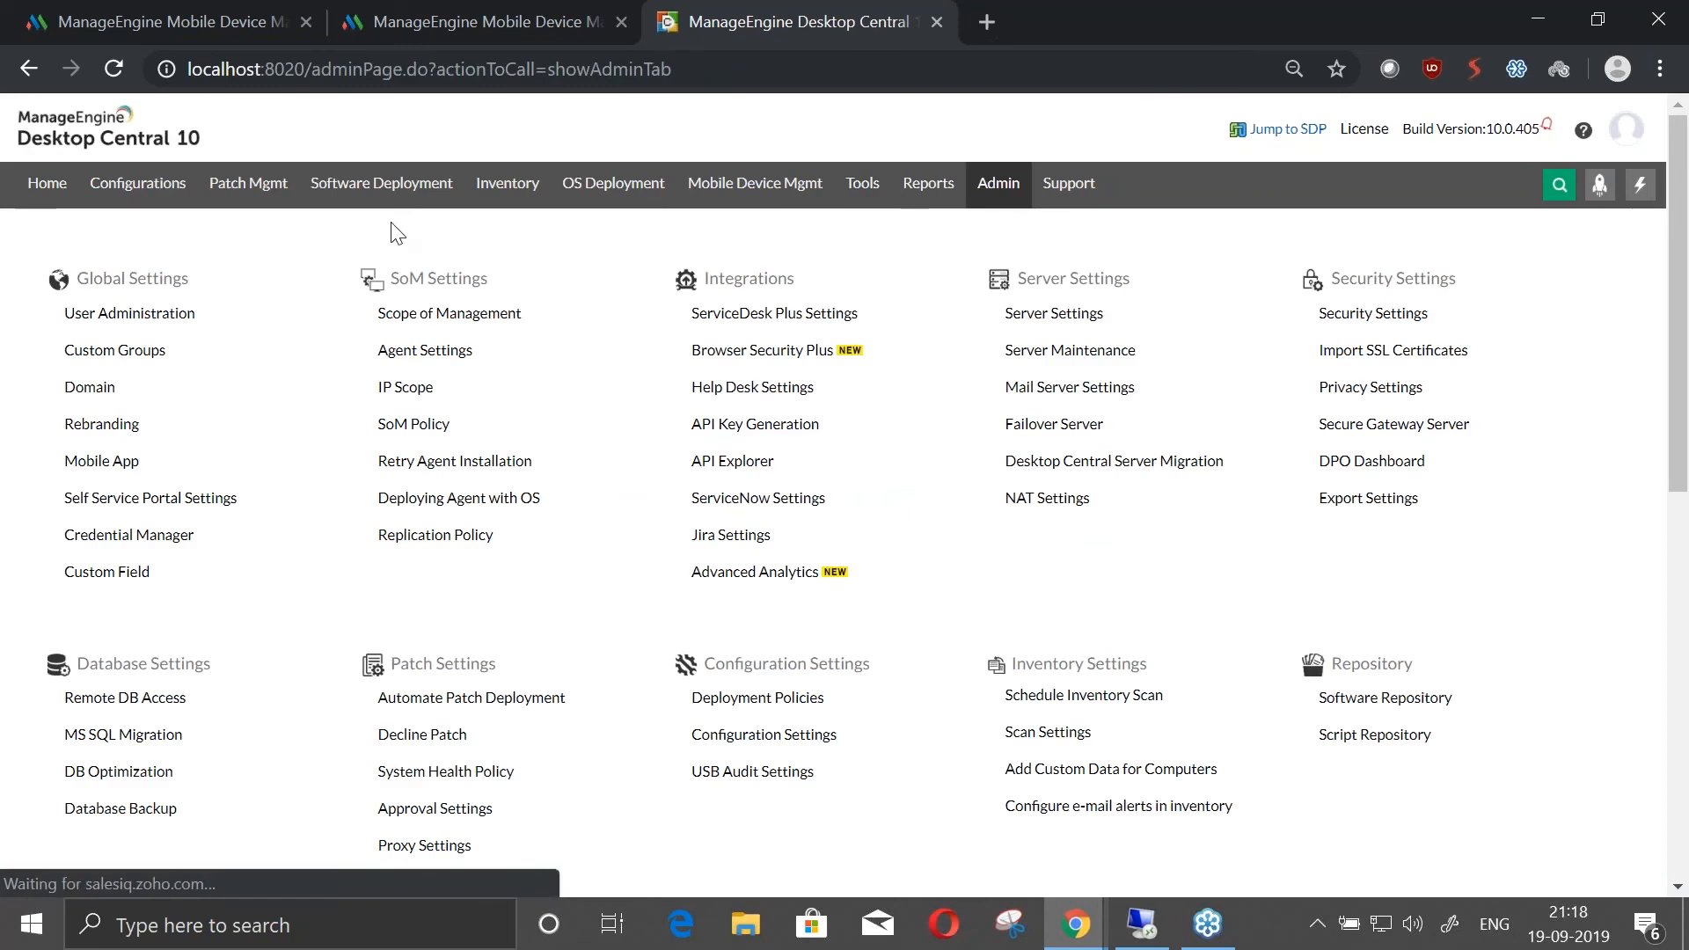
{"action": "left_click", "coordinate": [721, 187]}
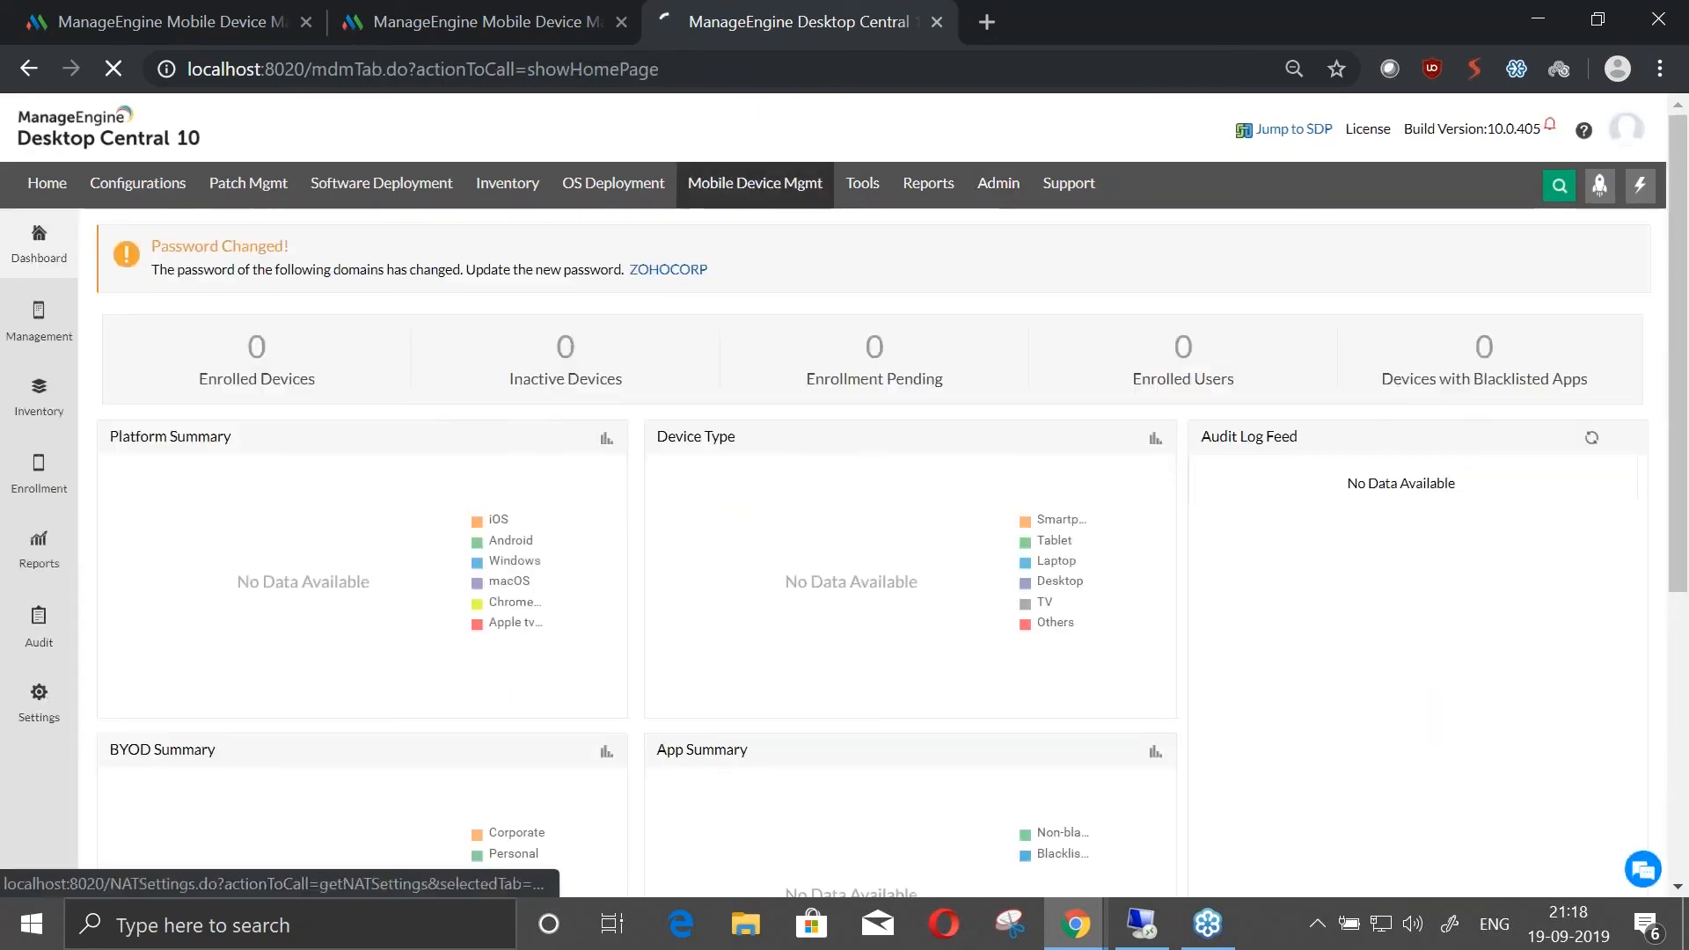
{"action": "left_click", "coordinate": [39, 700]}
{"action": "left_click", "coordinate": [168, 486]}
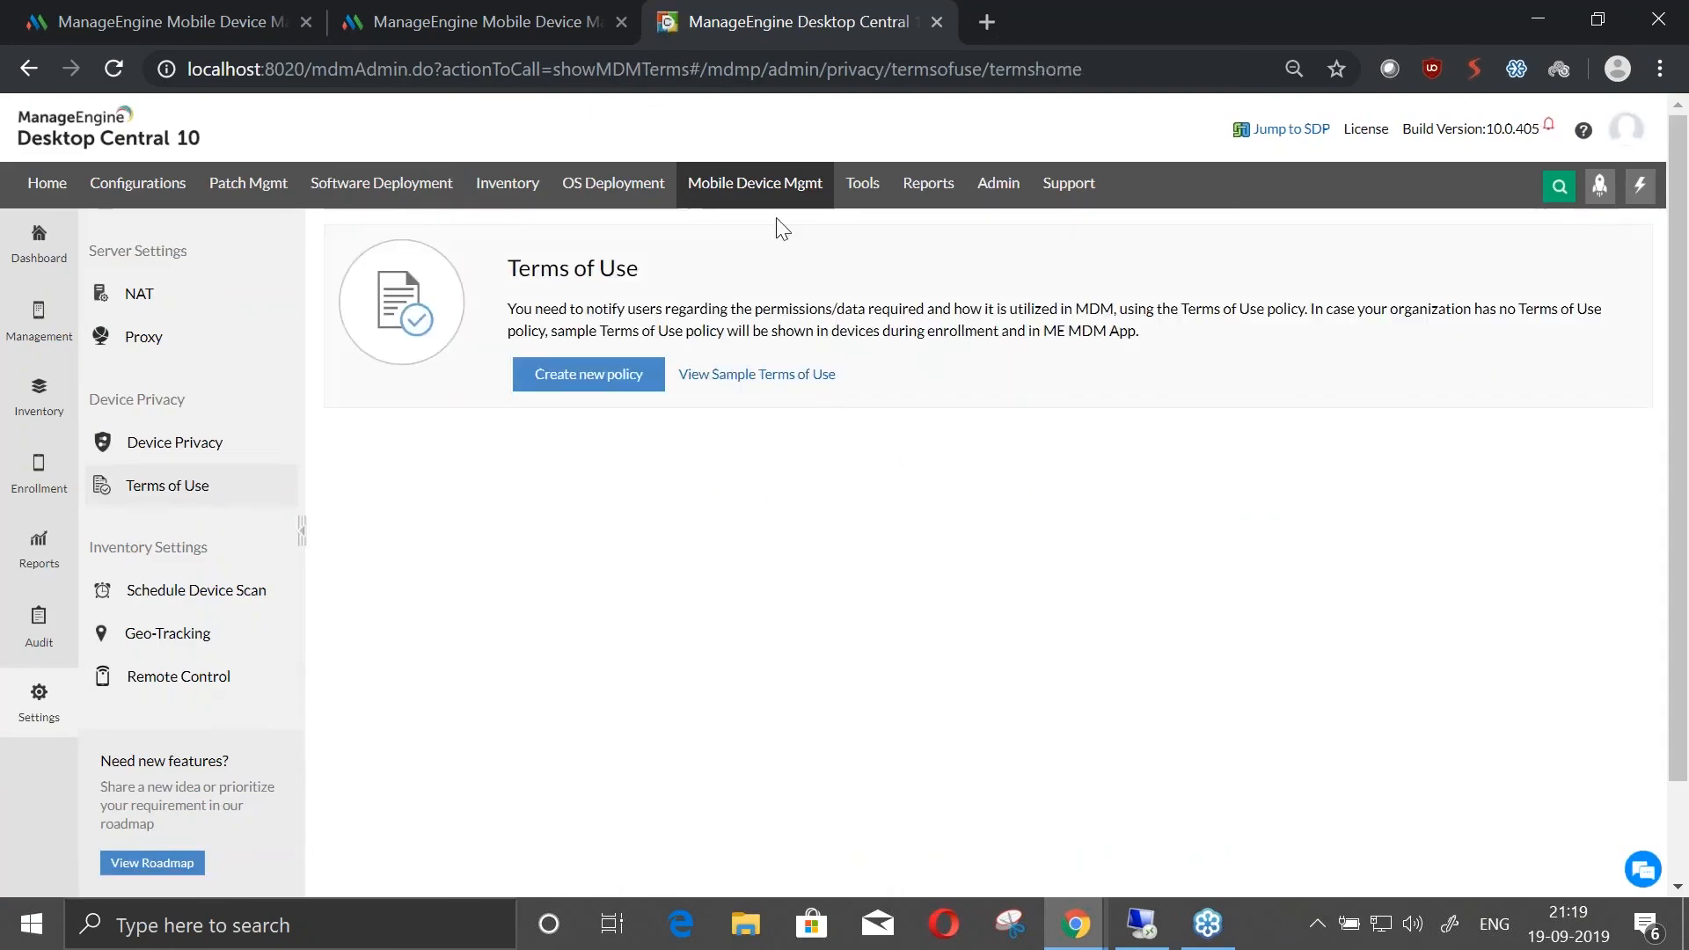
Open the Azure Enrollment (AutoPilot) page for Windows 10 to show the Azure portal setup details
{"action": "left_click", "coordinate": [38, 440]}
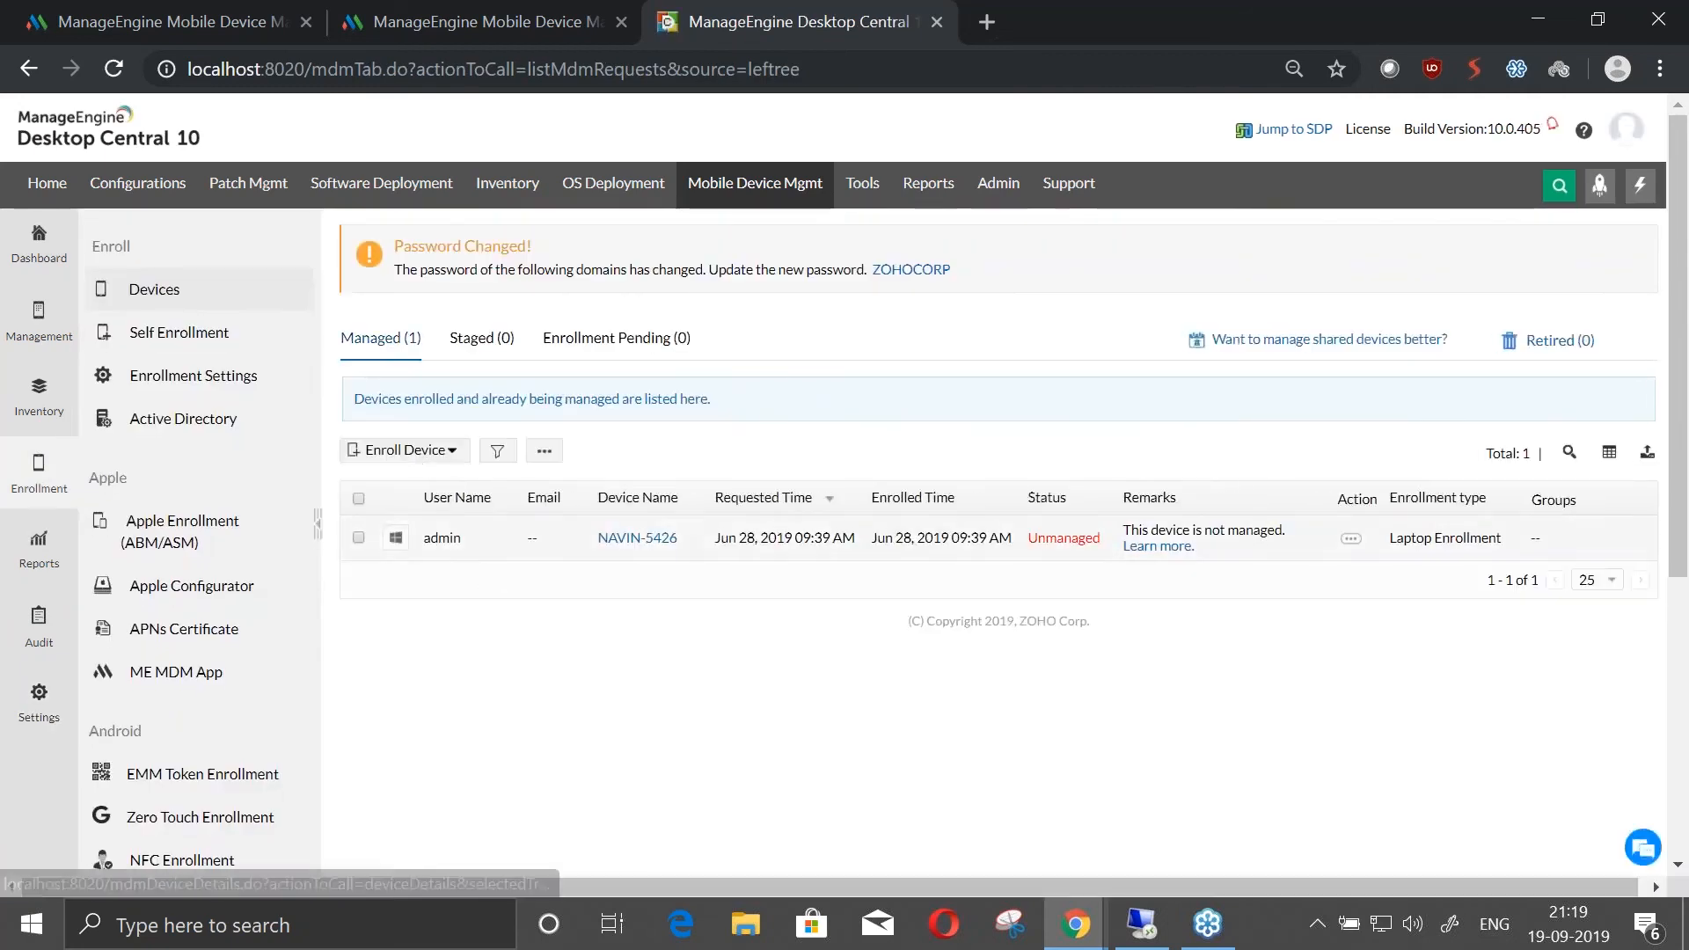
{"action": "scroll", "coordinate": [165, 661], "scroll_direction": "down", "scroll_amount": 5}
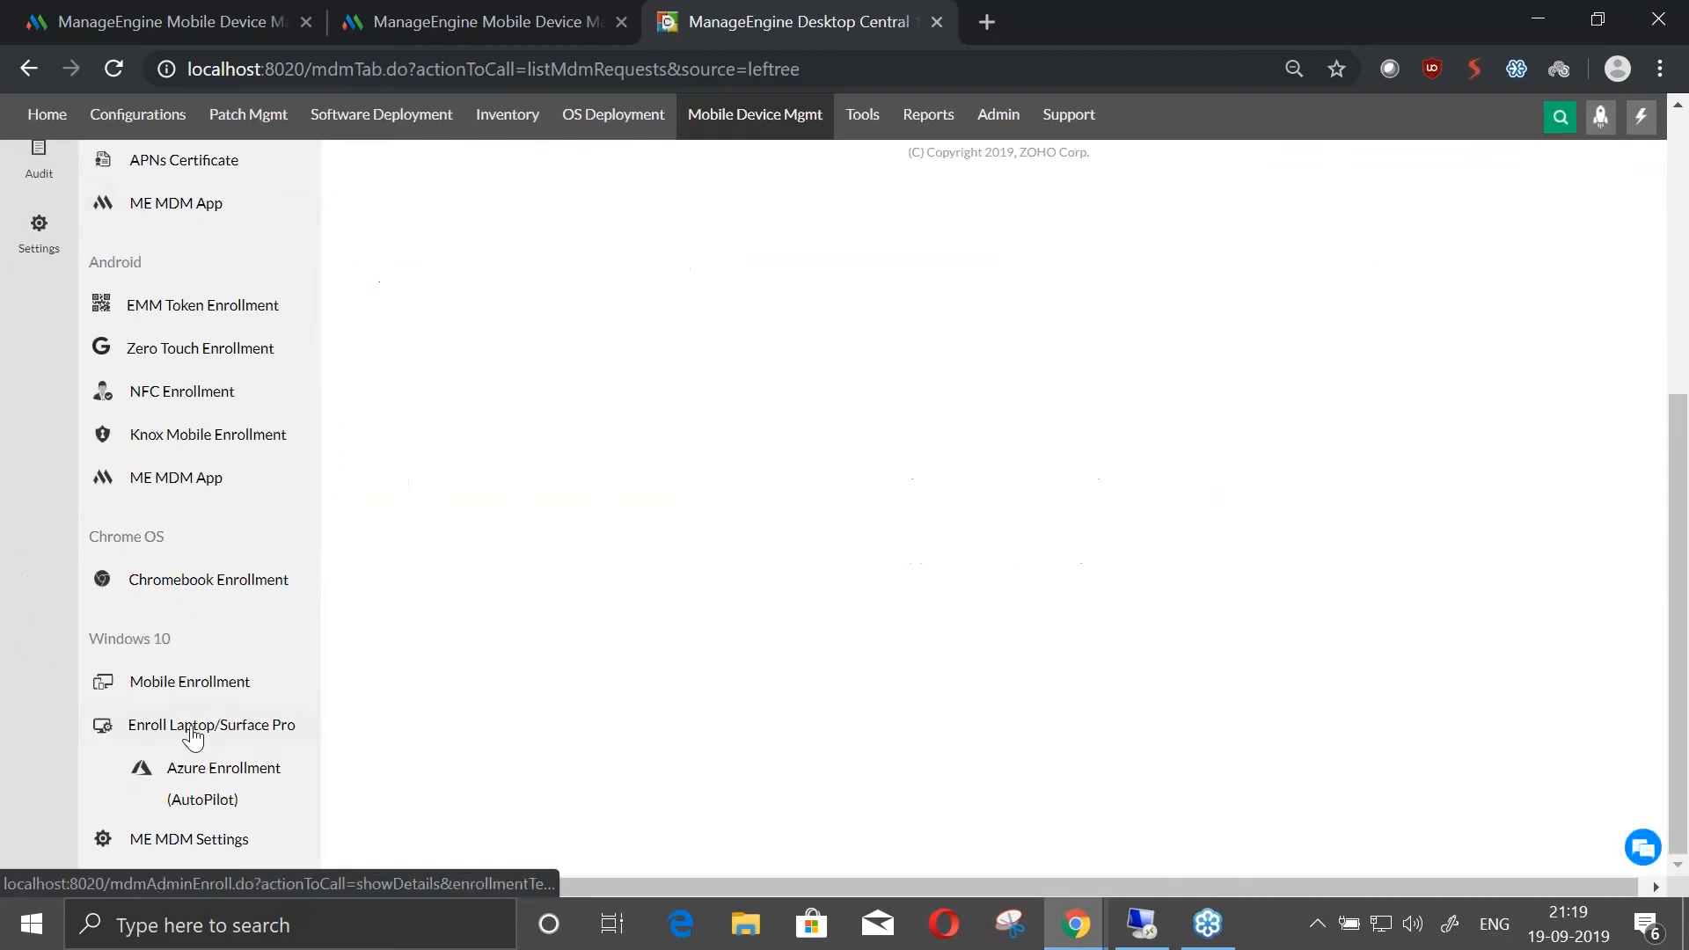
{"action": "left_click", "coordinate": [208, 802]}
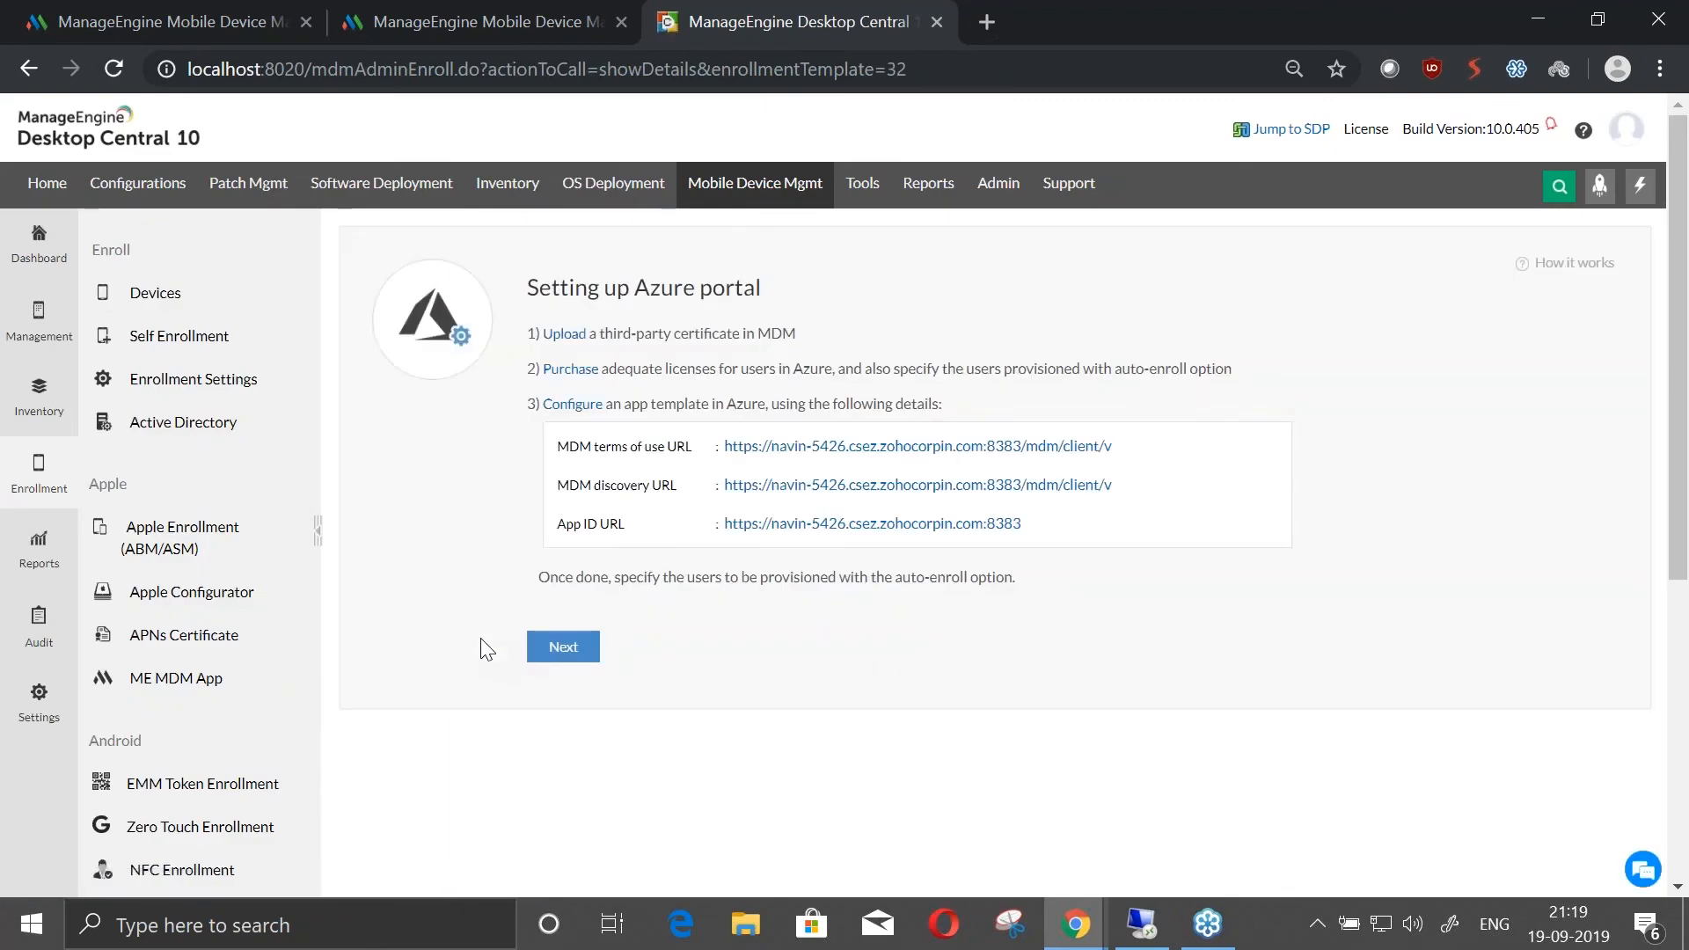
{"action": "left_click", "coordinate": [167, 21]}
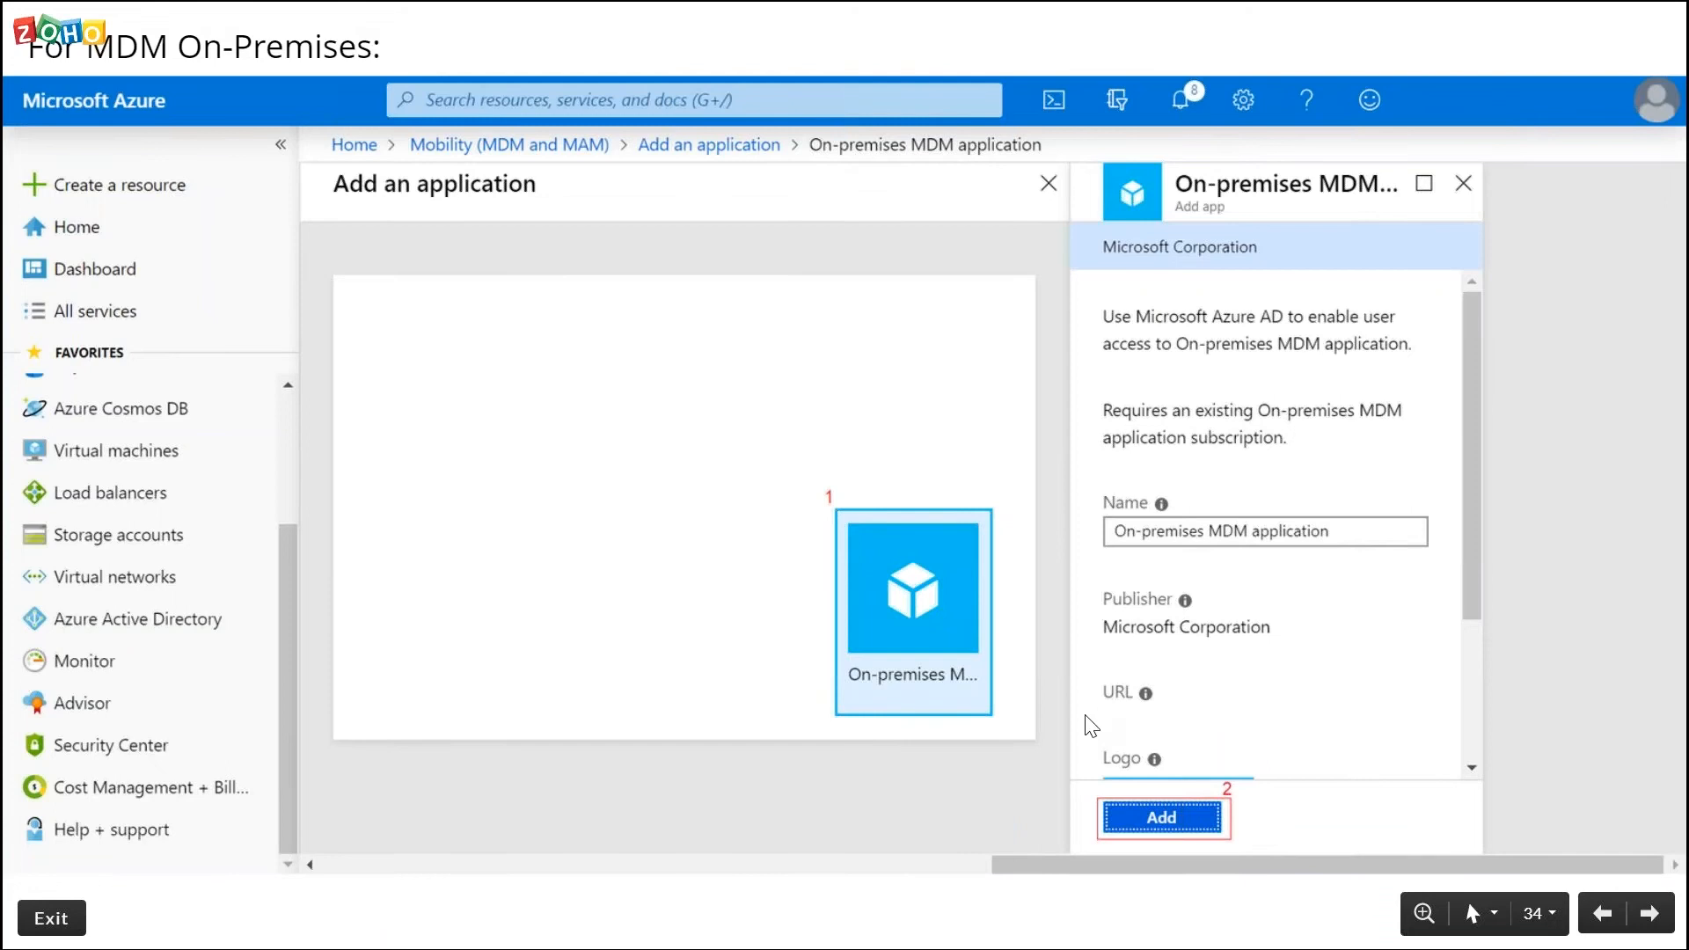
{"action": "left_click", "coordinate": [1137, 811]}
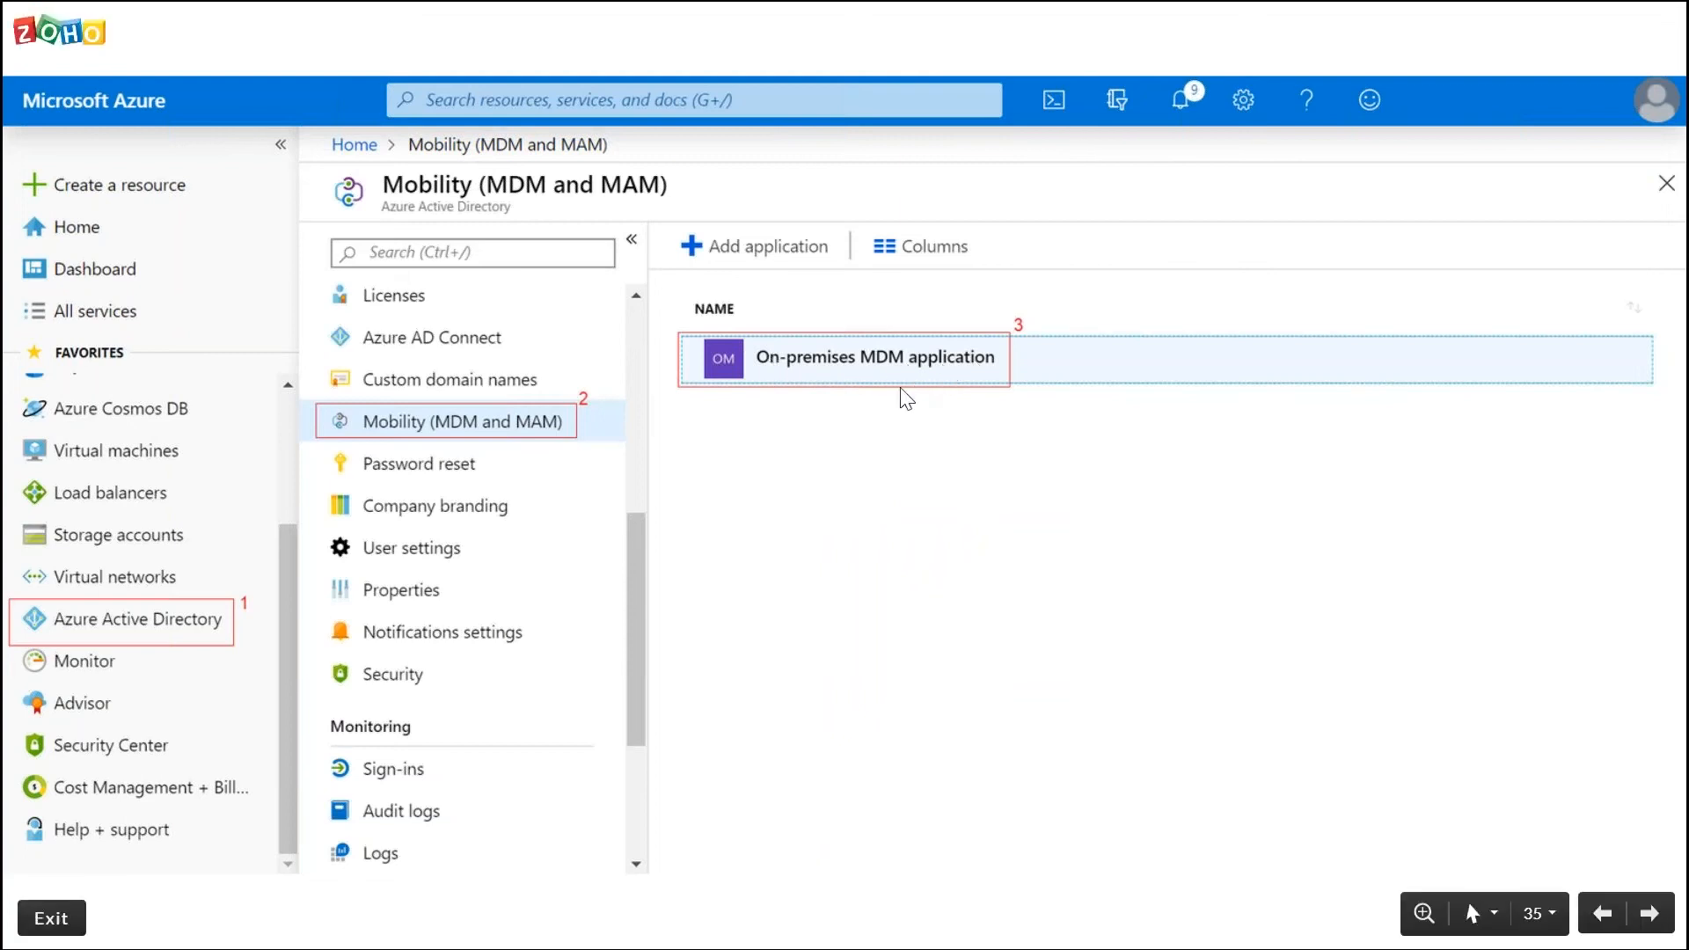
{"action": "key", "text": "Right"}
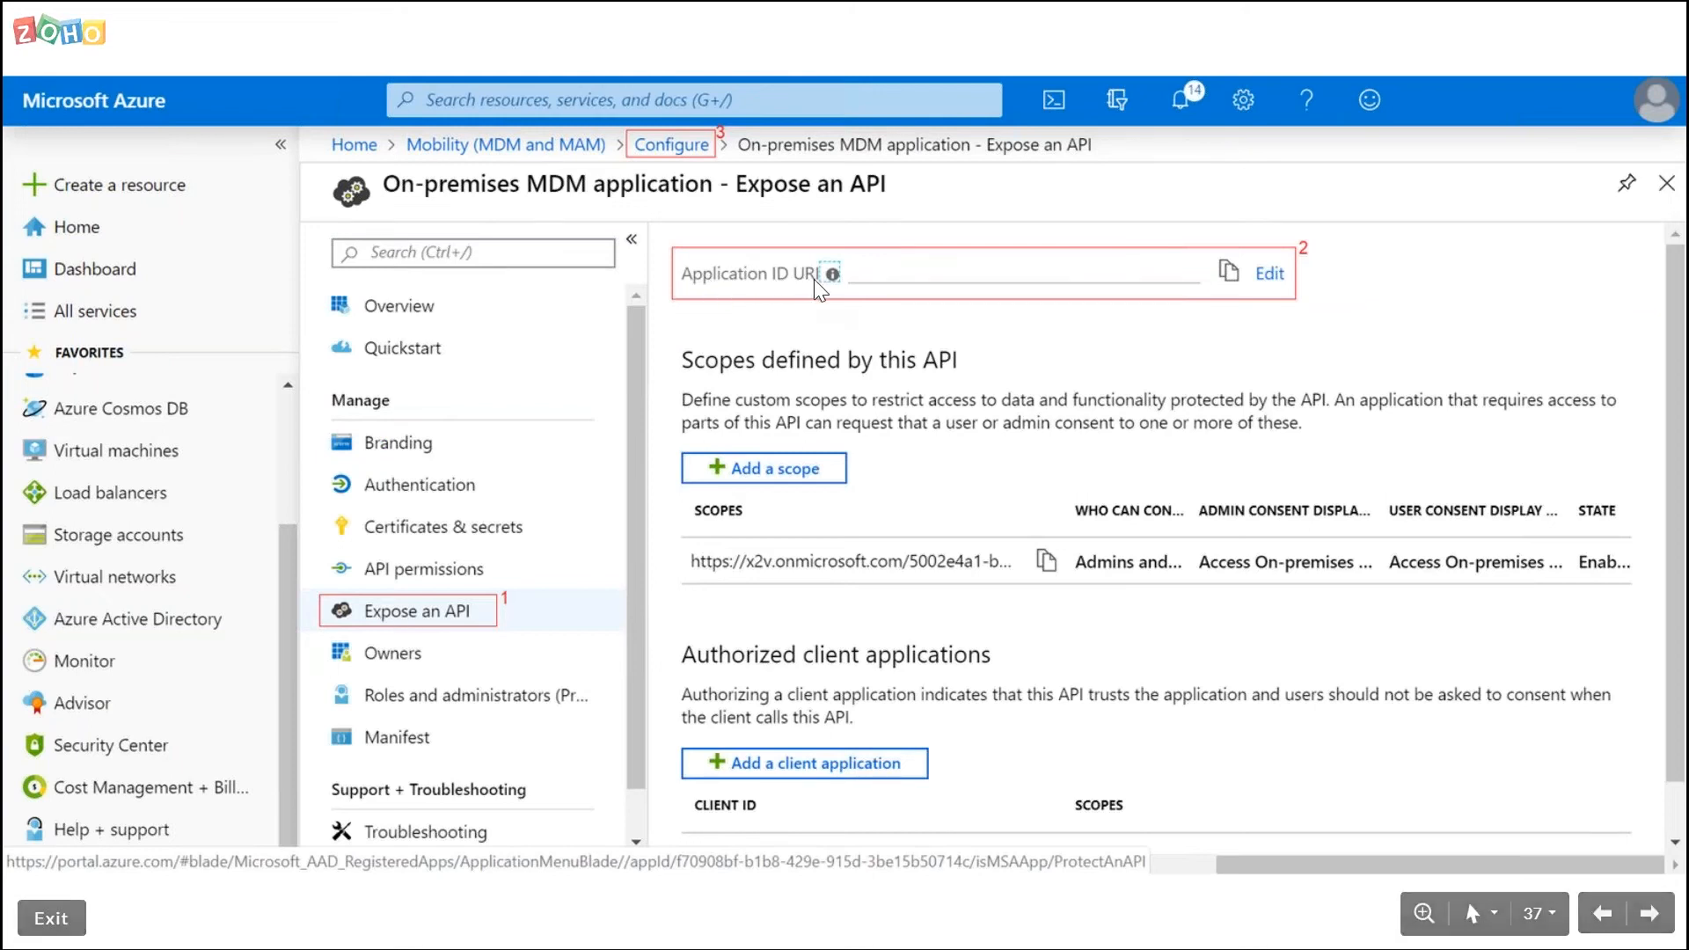
Check the MDM terms of use, discovery and App ID URLs on Desktop Central's Azure portal setup page
{"action": "key", "text": "alt+Tab"}
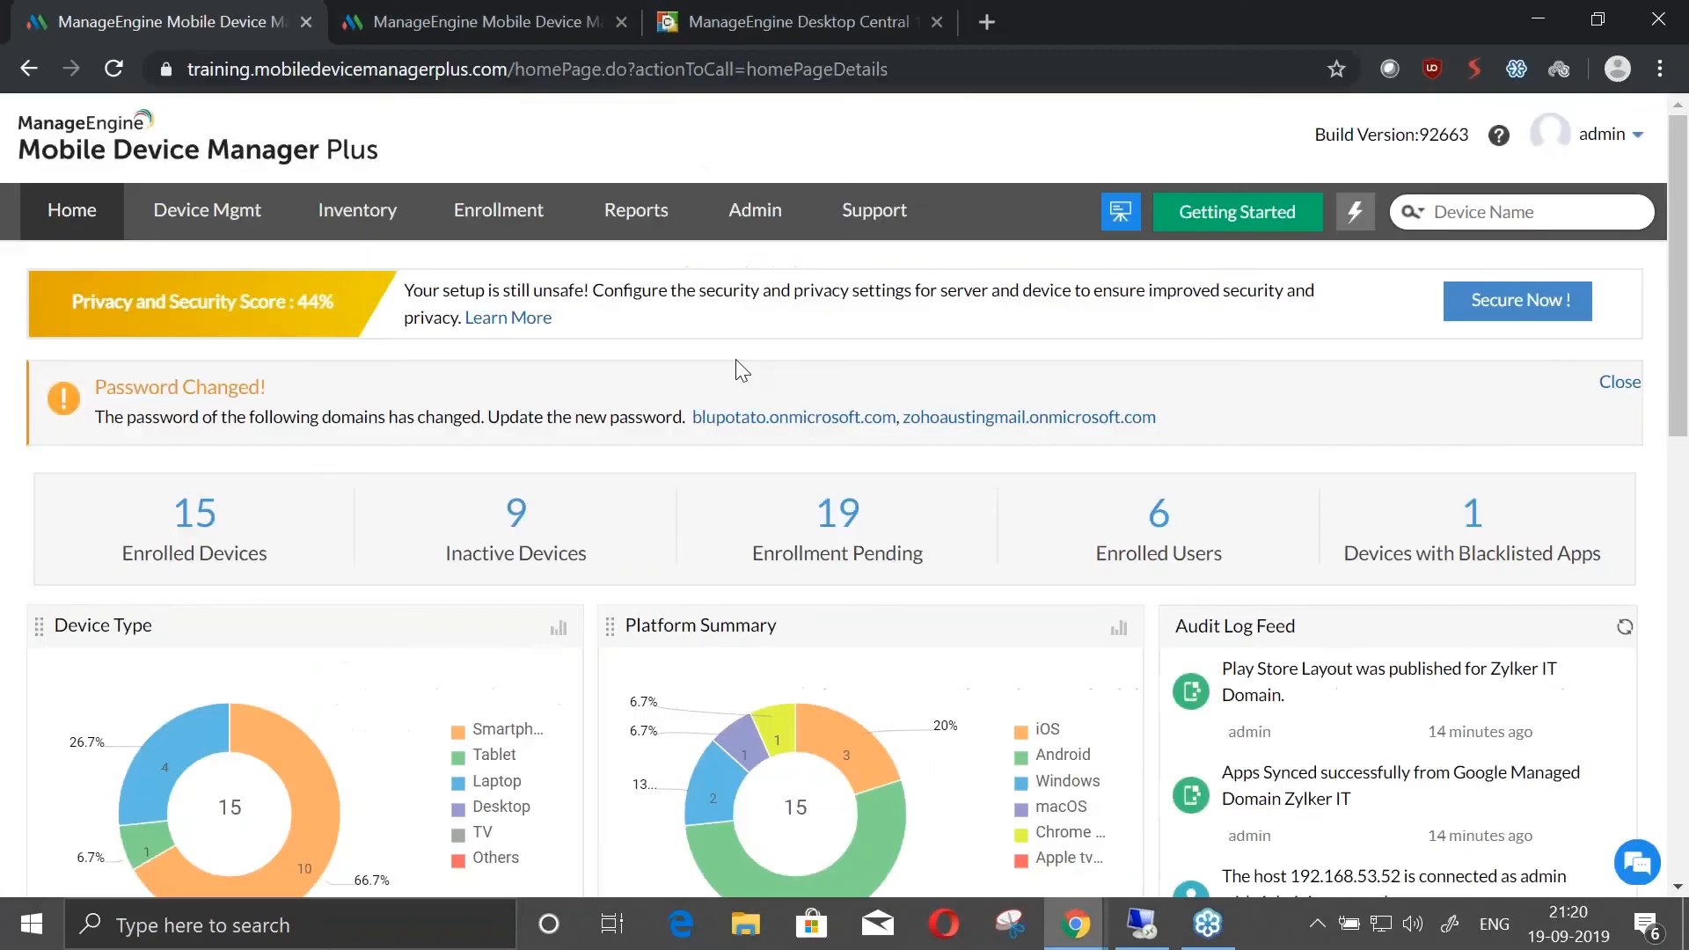
{"action": "left_click", "coordinate": [727, 7]}
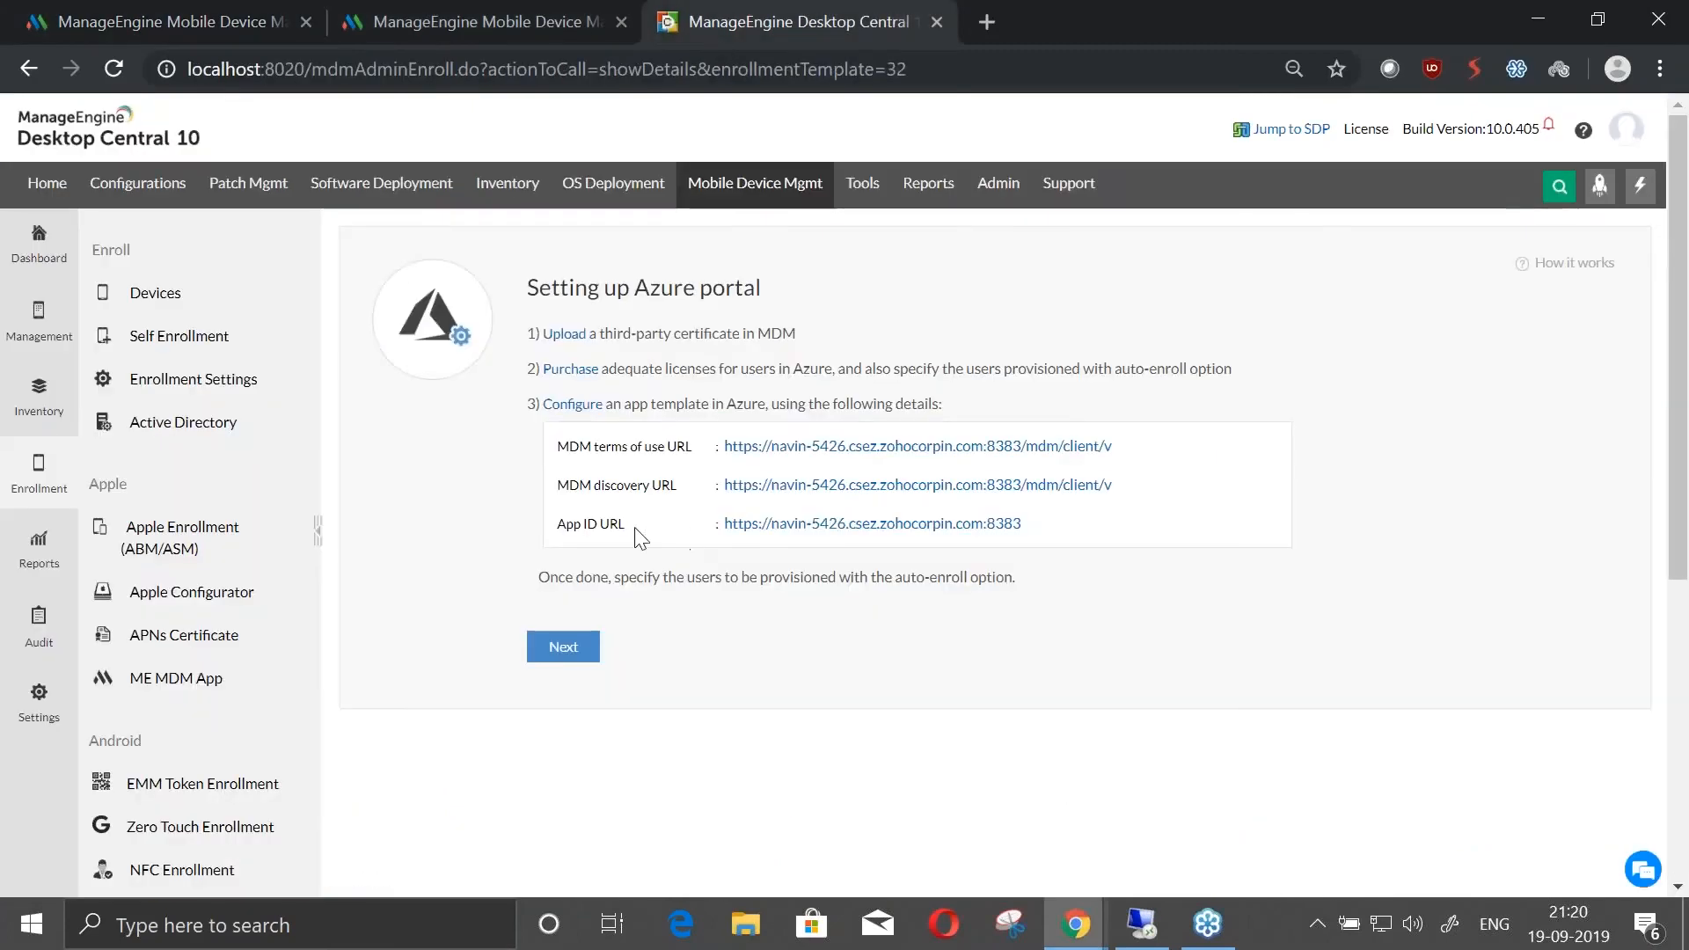
{"action": "left_click", "coordinate": [240, 18]}
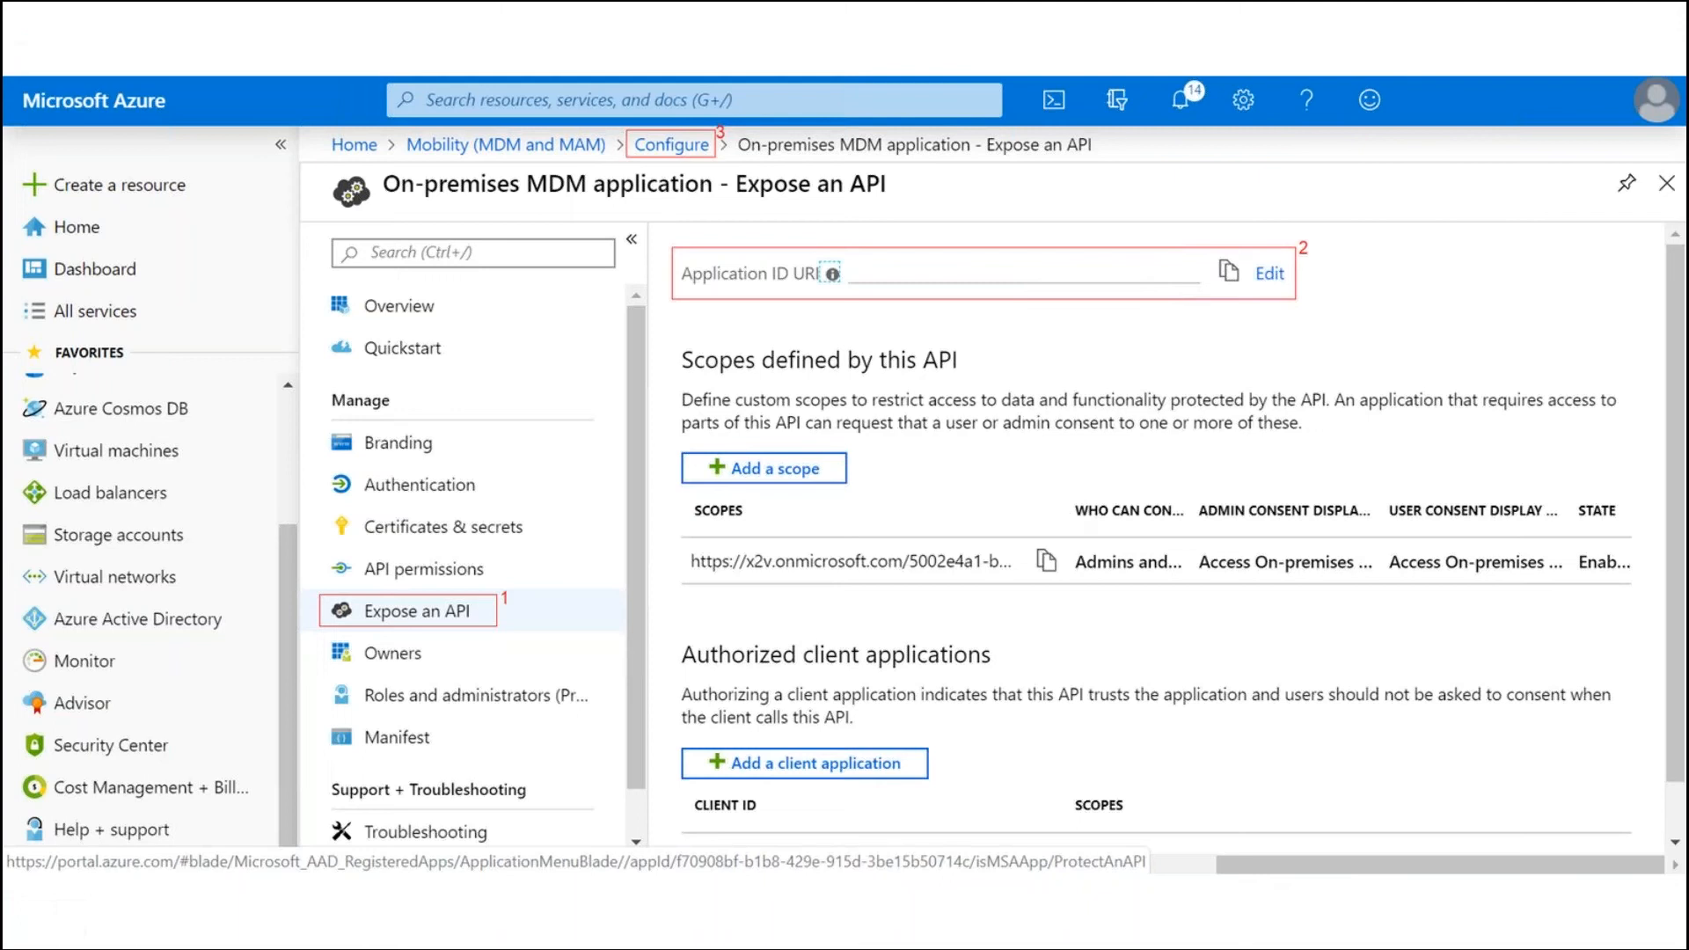
{"action": "key", "text": "Right"}
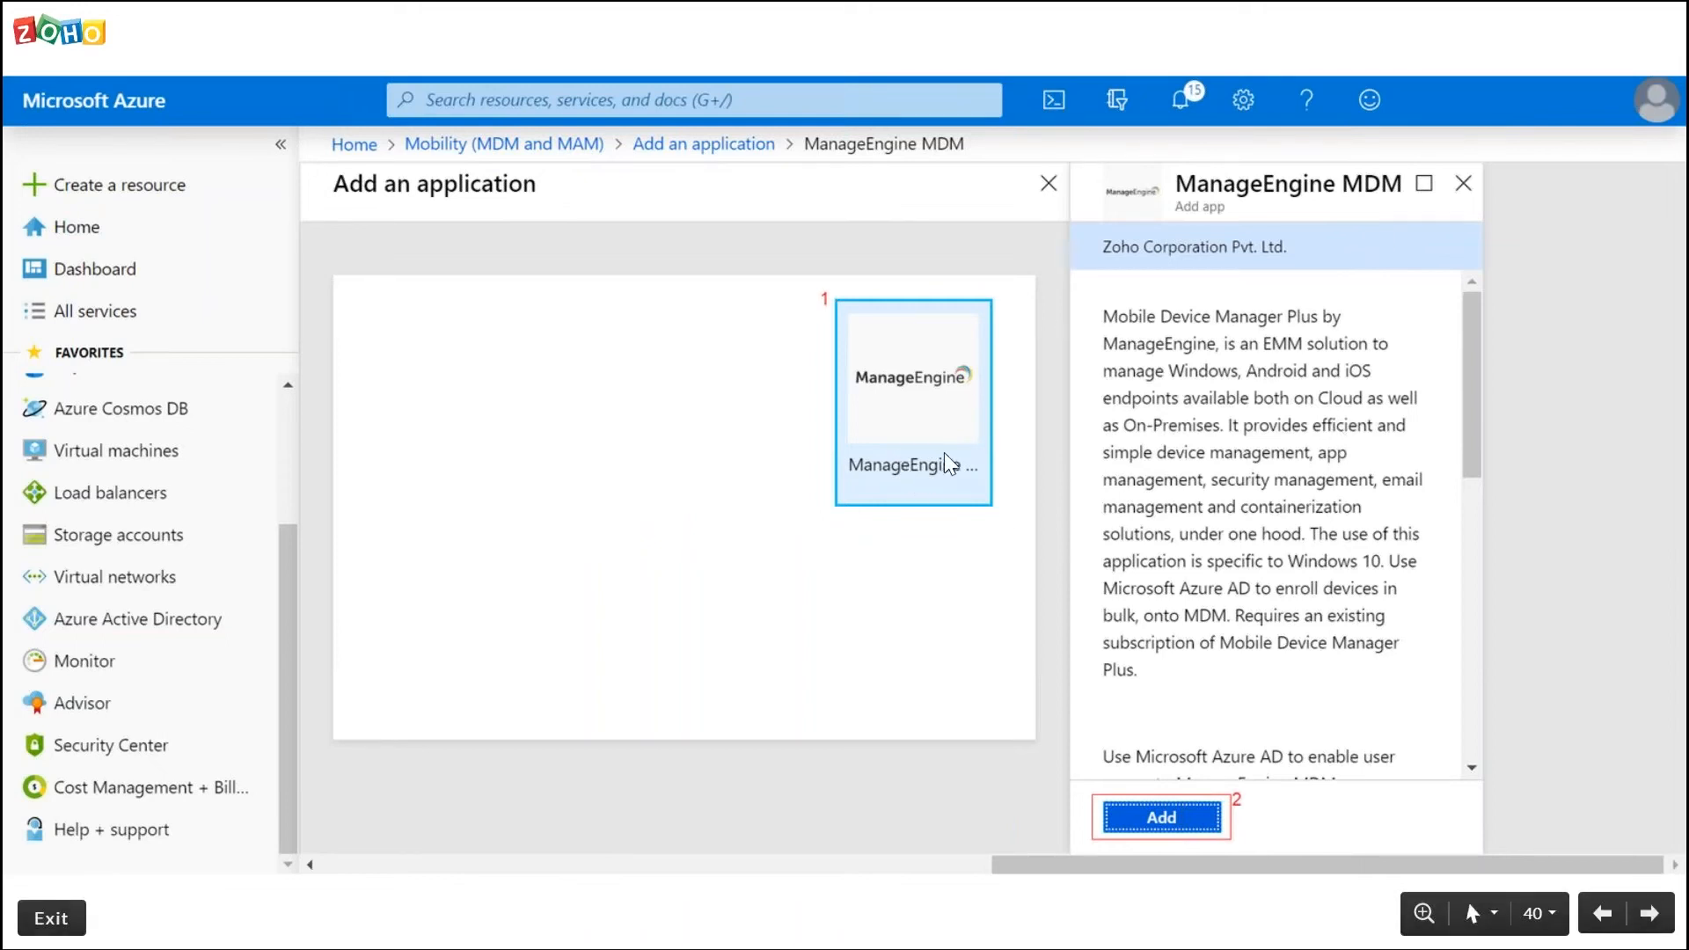
{"action": "left_click", "coordinate": [1196, 815]}
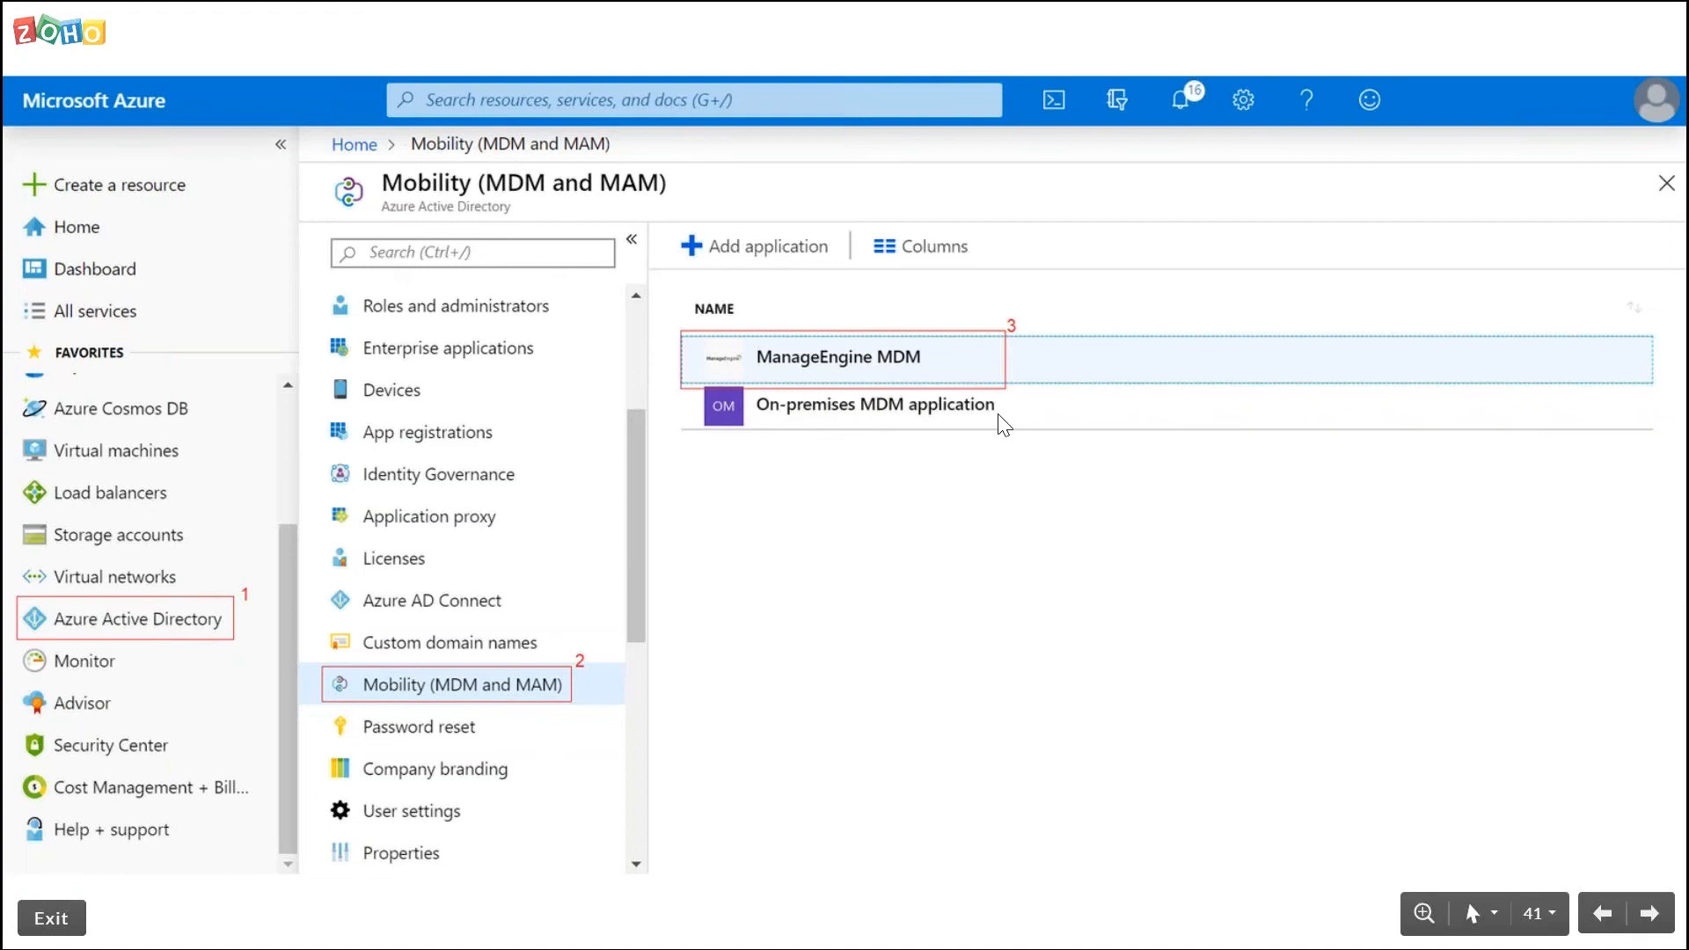
{"action": "key", "text": "Right"}
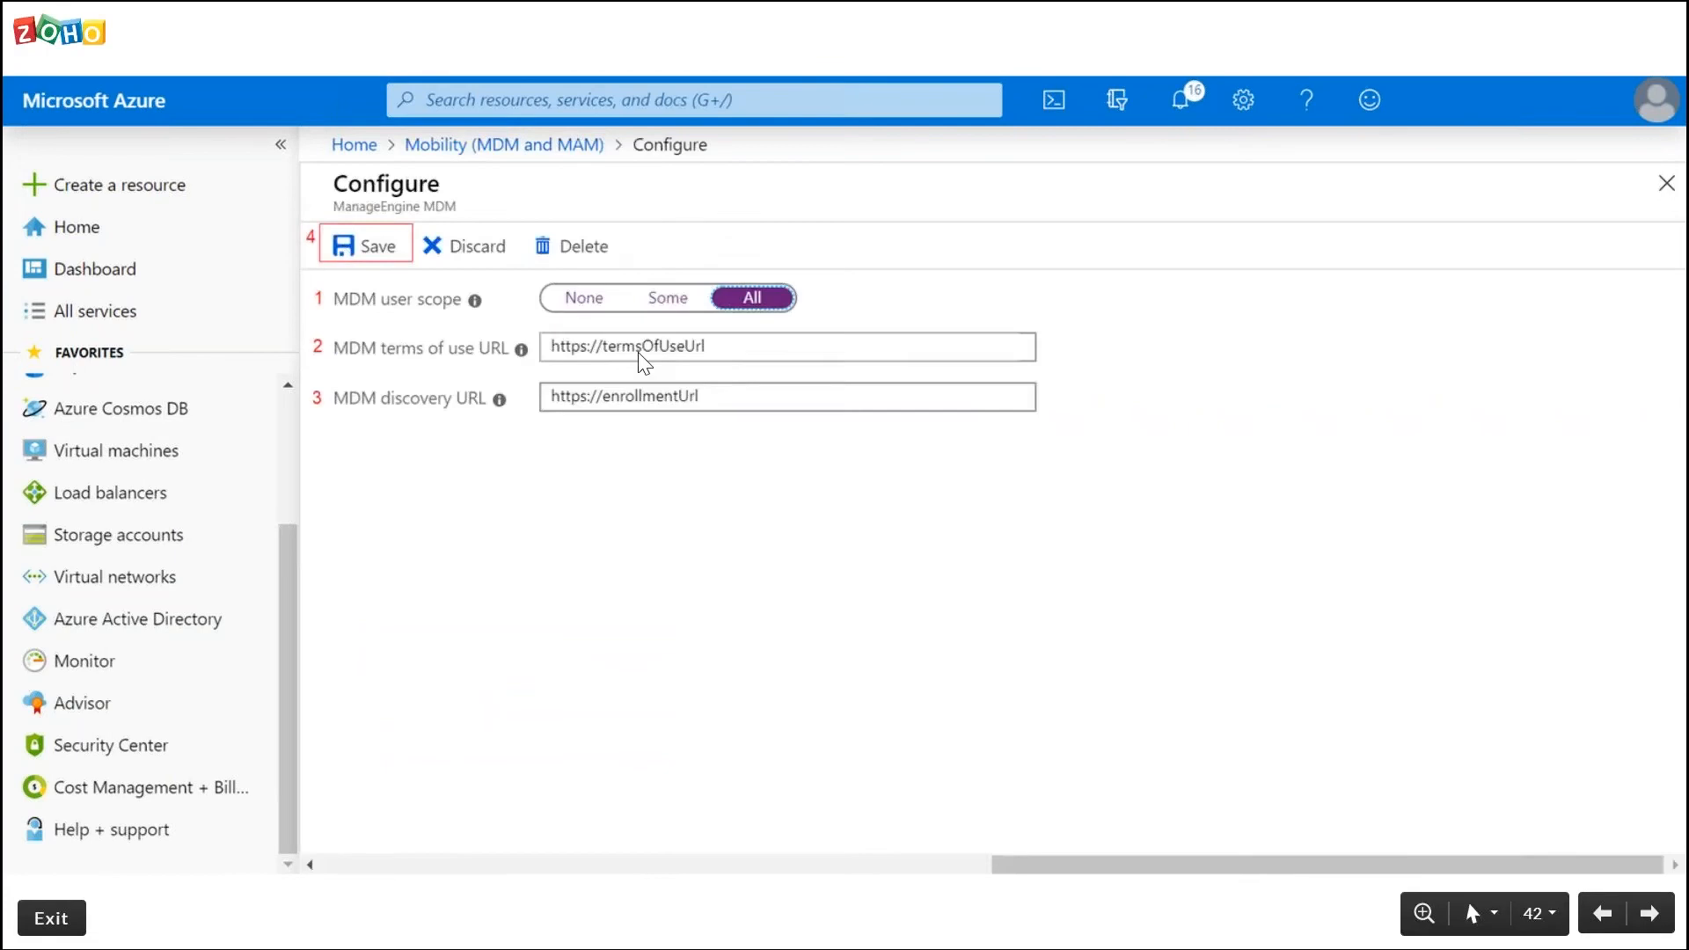
{"action": "key", "text": "Left"}
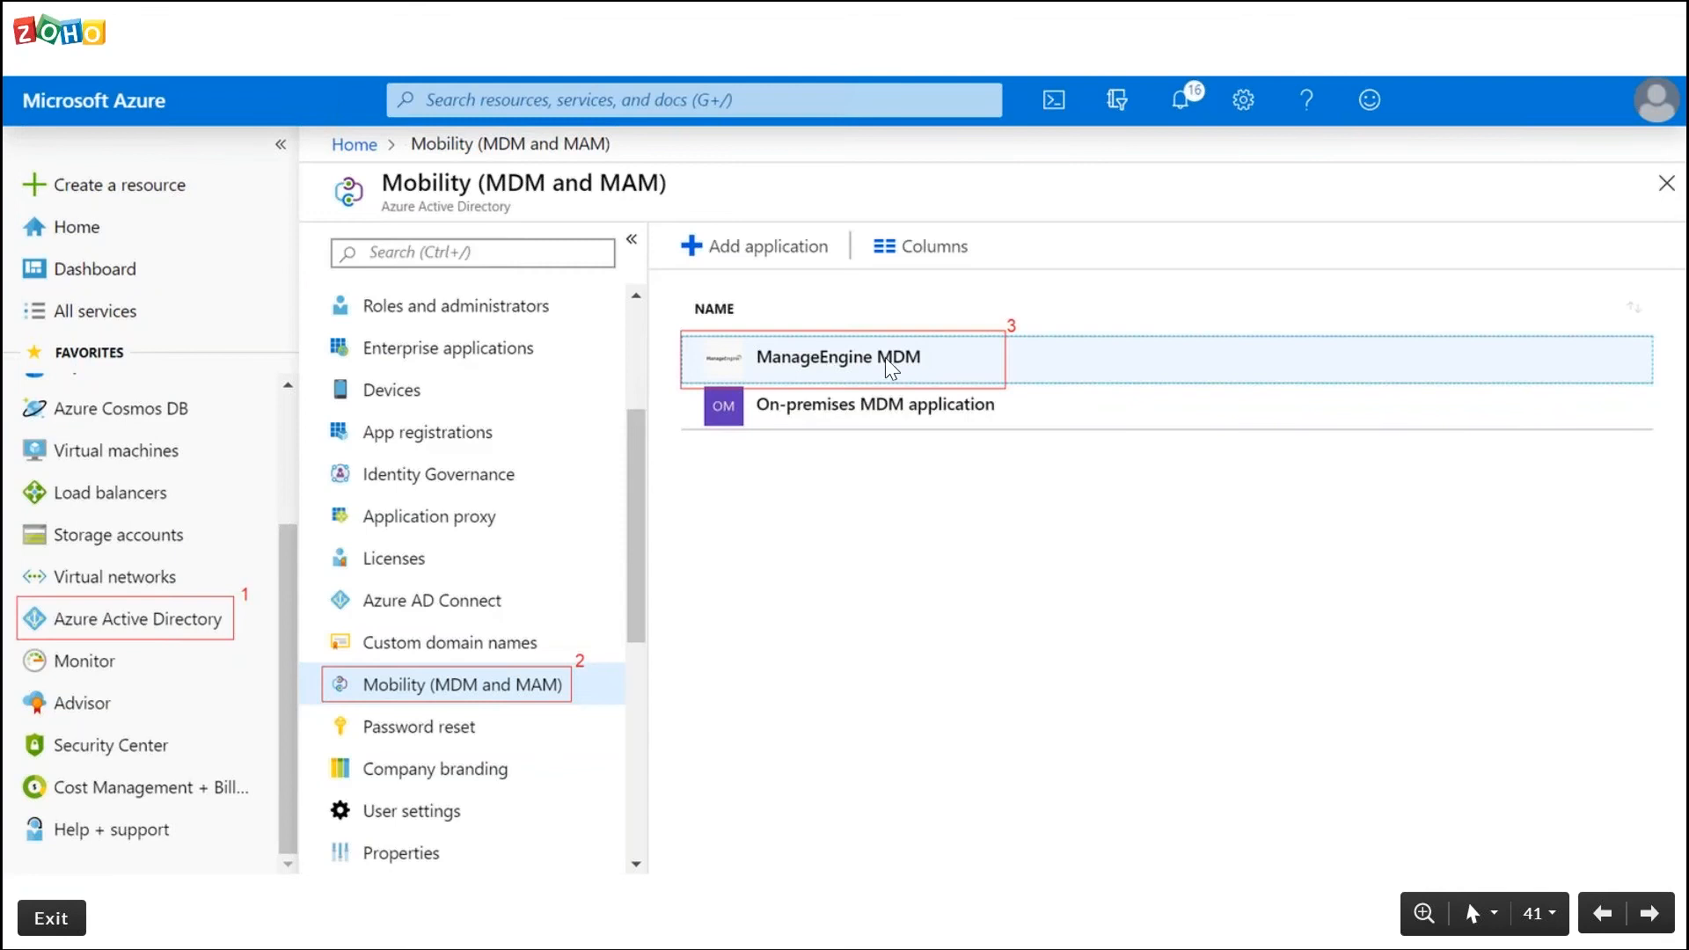
{"action": "key", "text": "Right"}
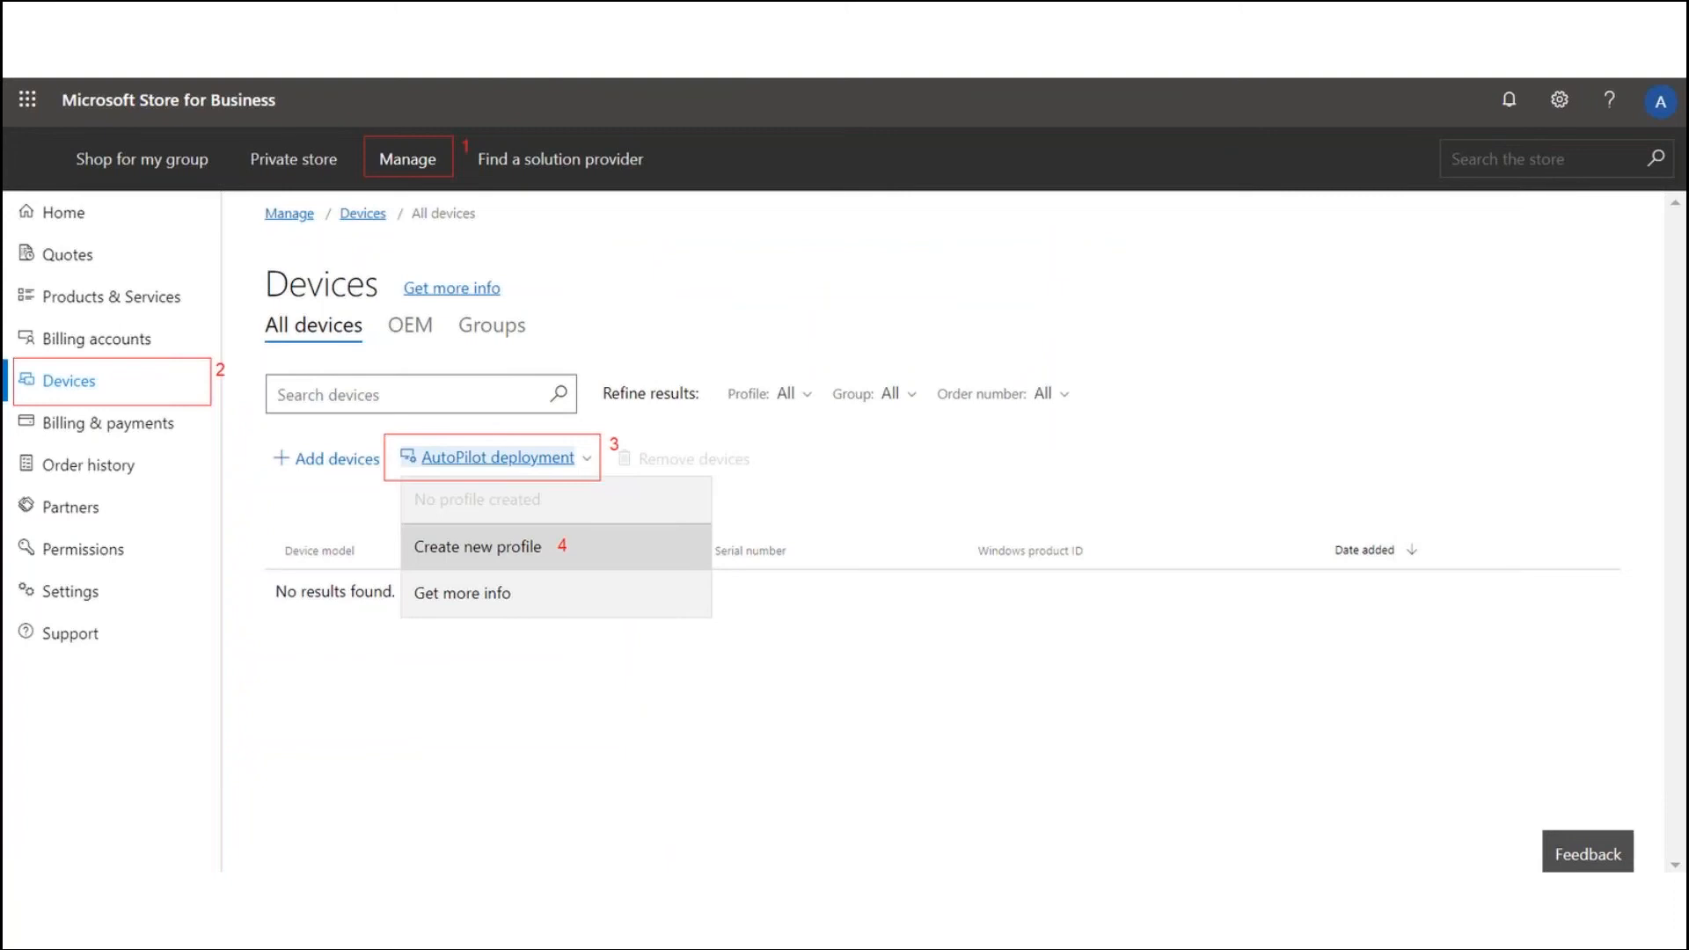
Open the Windows 10 Azure Enrollment (AutoPilot) page in the cloud-hosted Mobile Device Manager Plus console
{"action": "key", "text": "alt+Tab"}
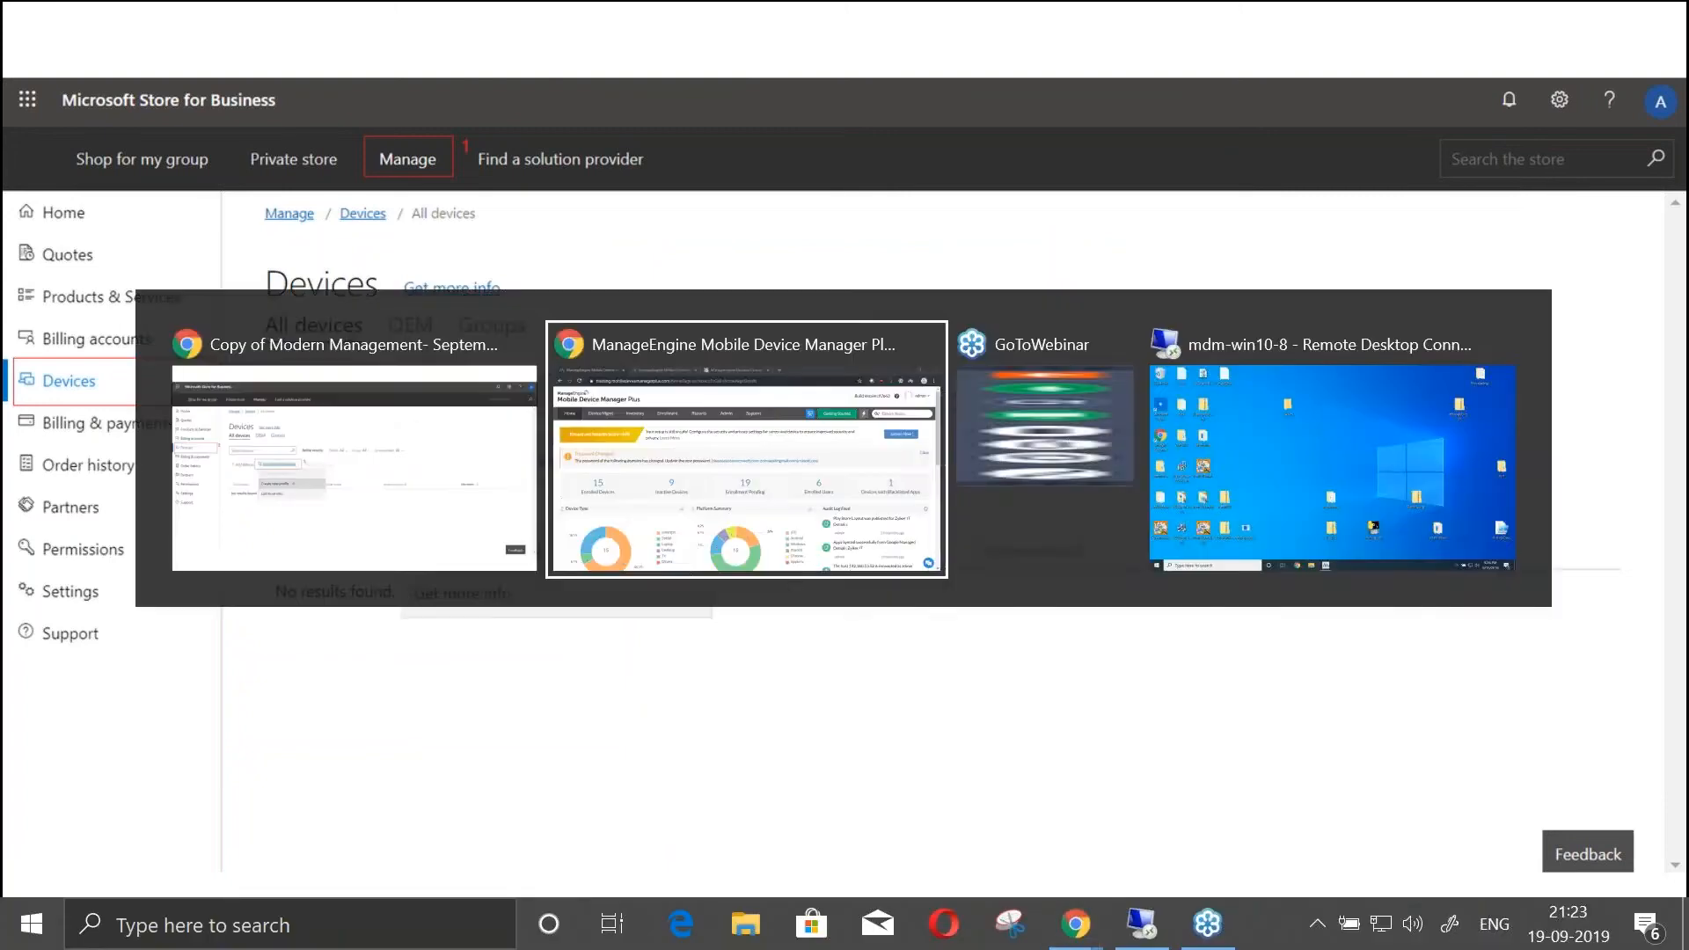
{"action": "left_click", "coordinate": [467, 22]}
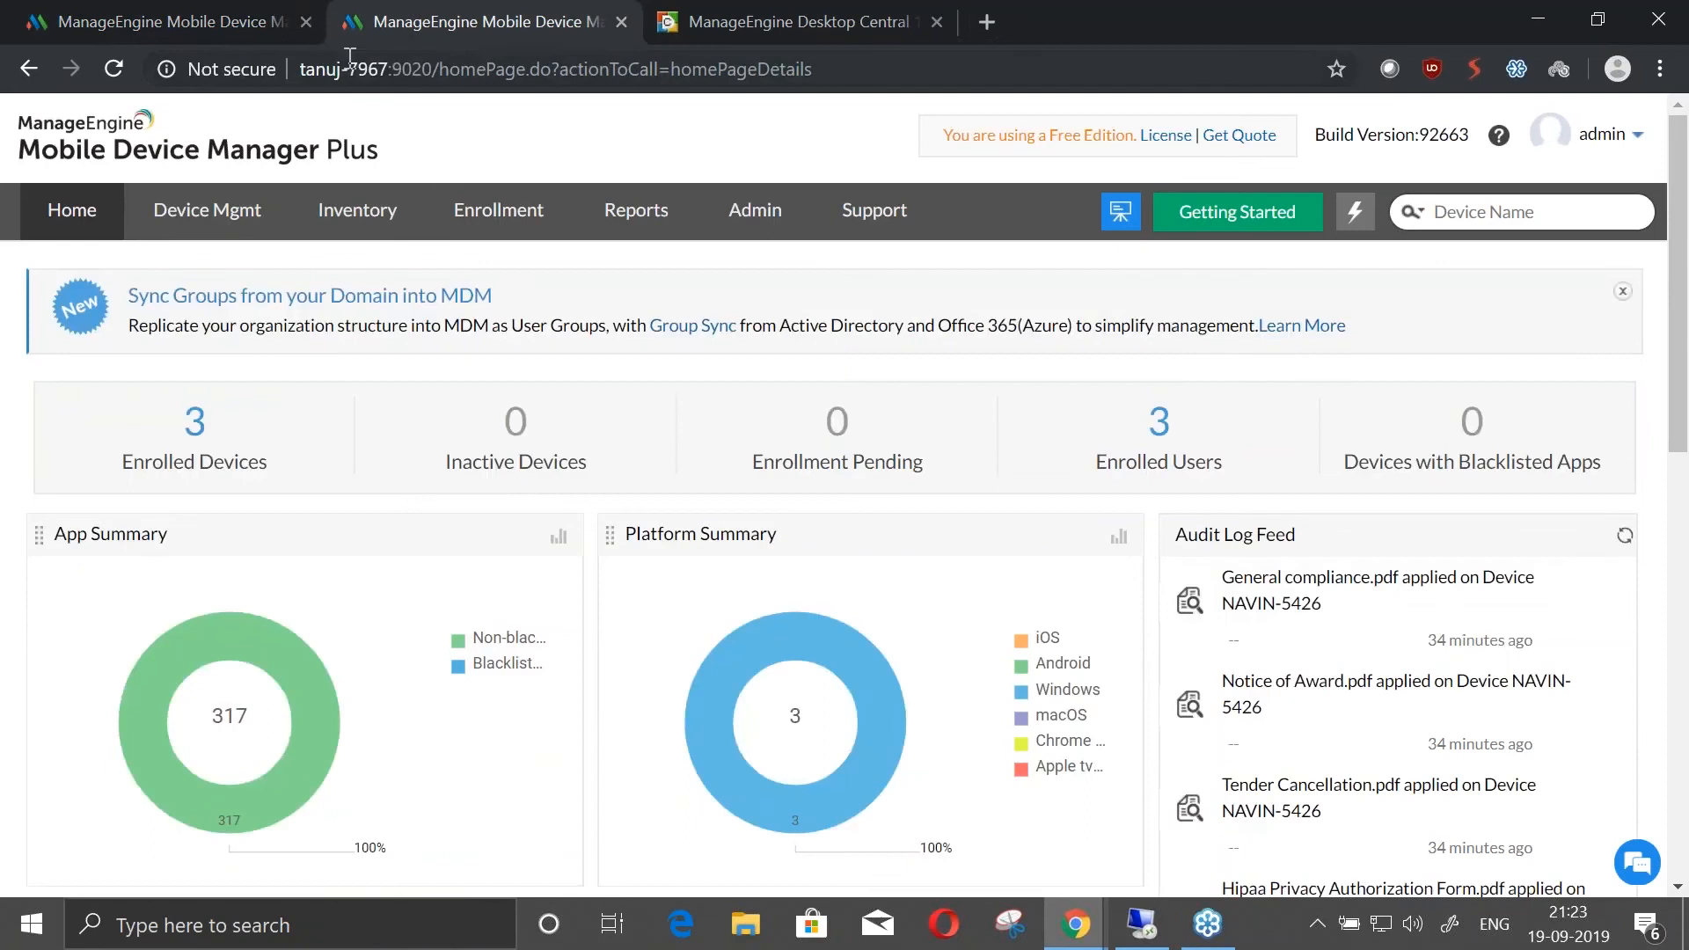
{"action": "left_click", "coordinate": [247, 25]}
{"action": "left_click", "coordinate": [475, 236]}
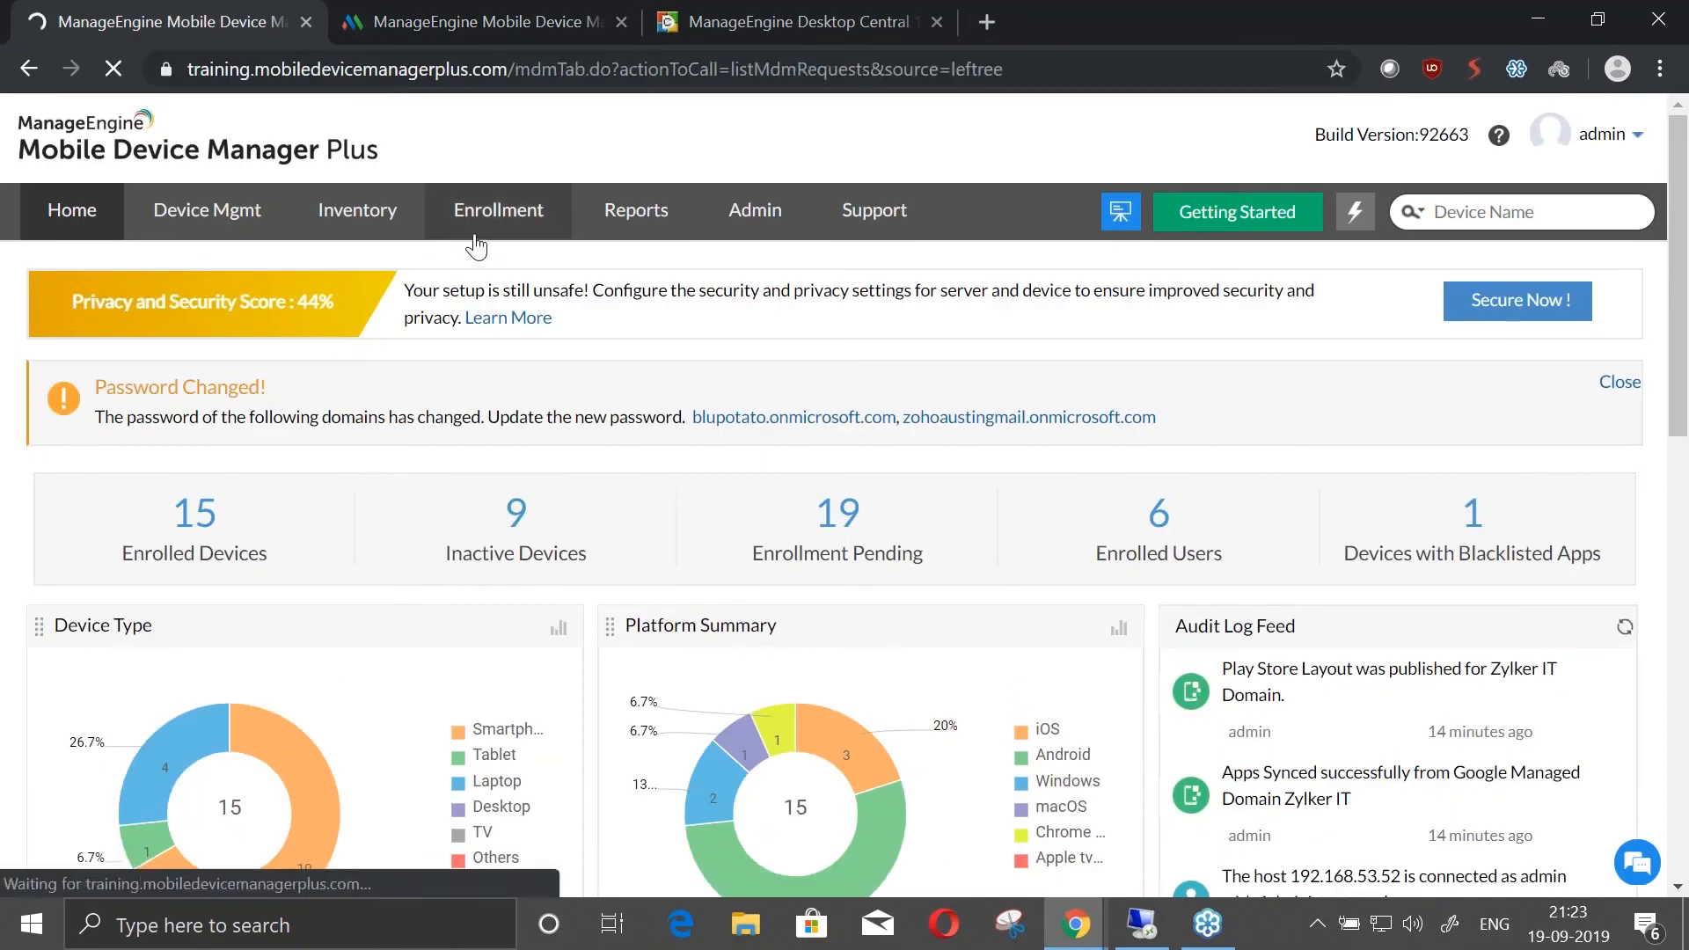
{"action": "scroll", "coordinate": [352, 510], "scroll_direction": "down", "scroll_amount": 3}
{"action": "scroll", "coordinate": [264, 616], "scroll_direction": "down", "scroll_amount": 8}
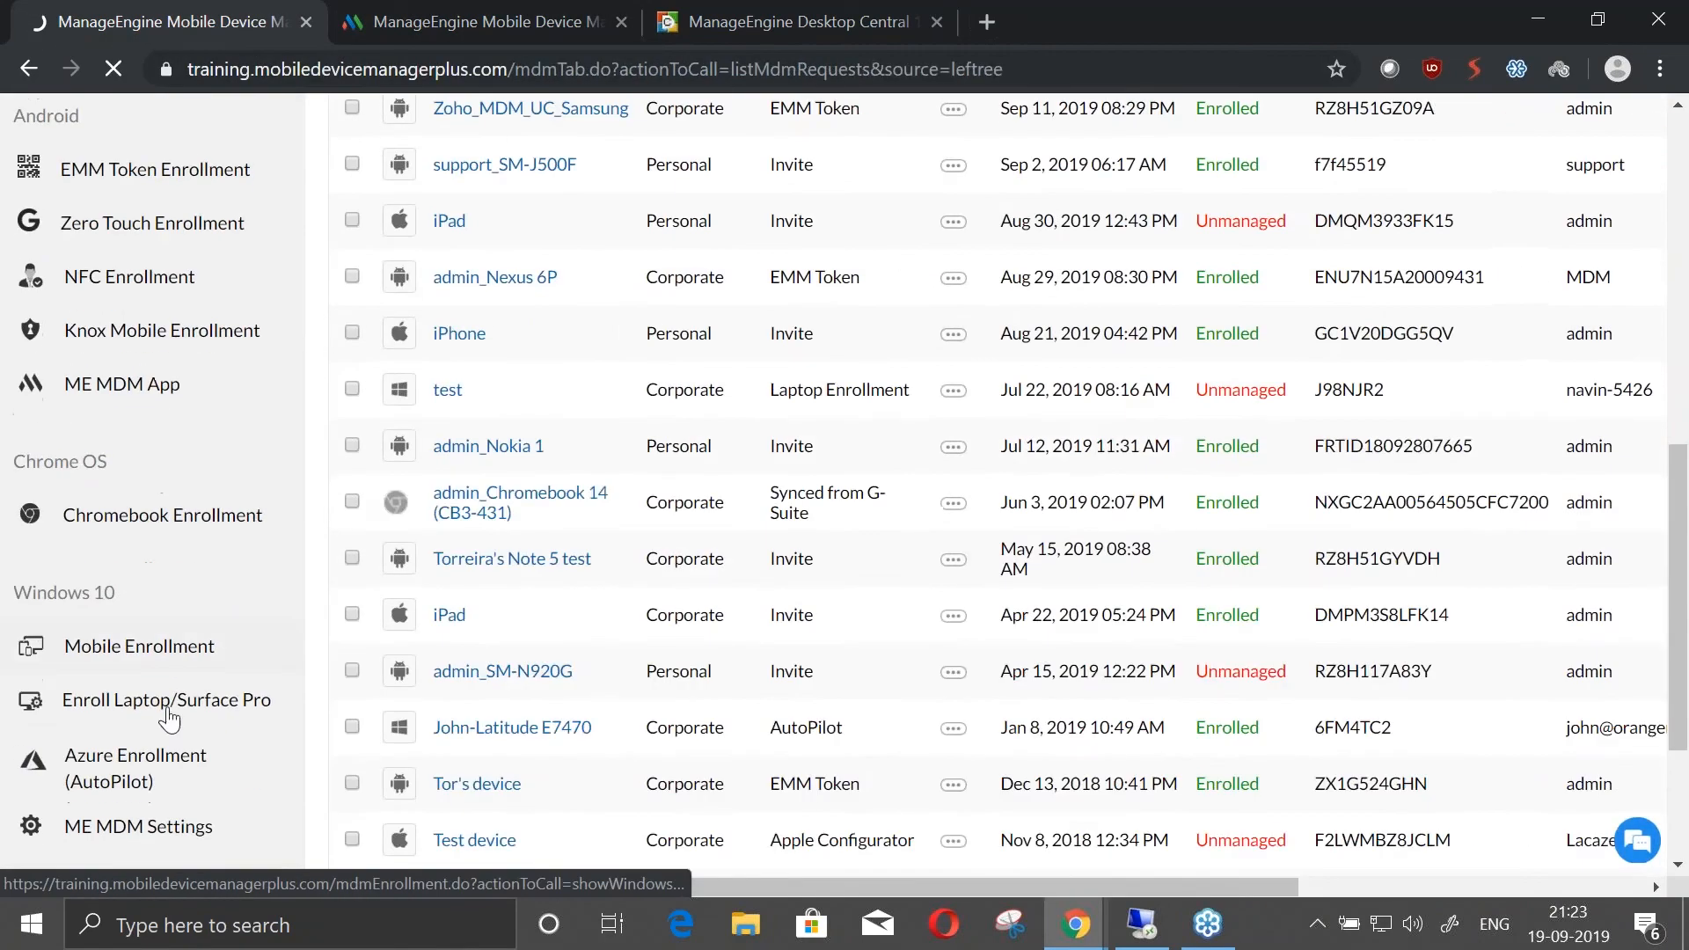
{"action": "left_click", "coordinate": [166, 502]}
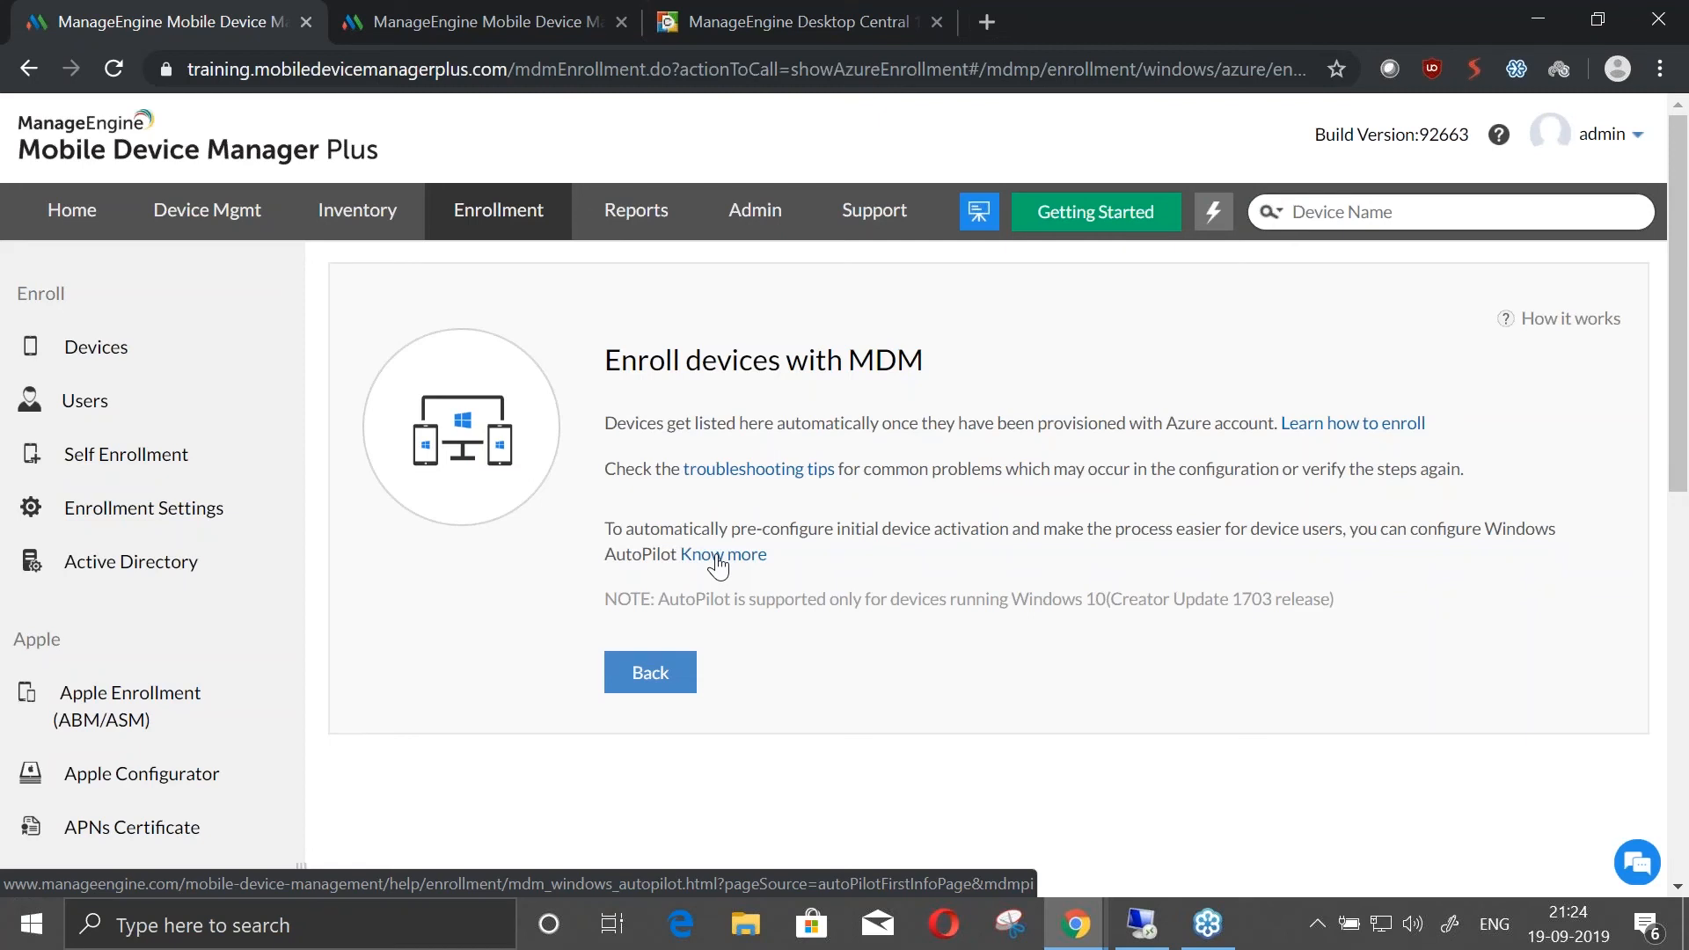
Open the list of Azure-enrolled Windows devices in the on-premises Mobile Device Manager Plus console
{"action": "key", "text": "alt+Tab"}
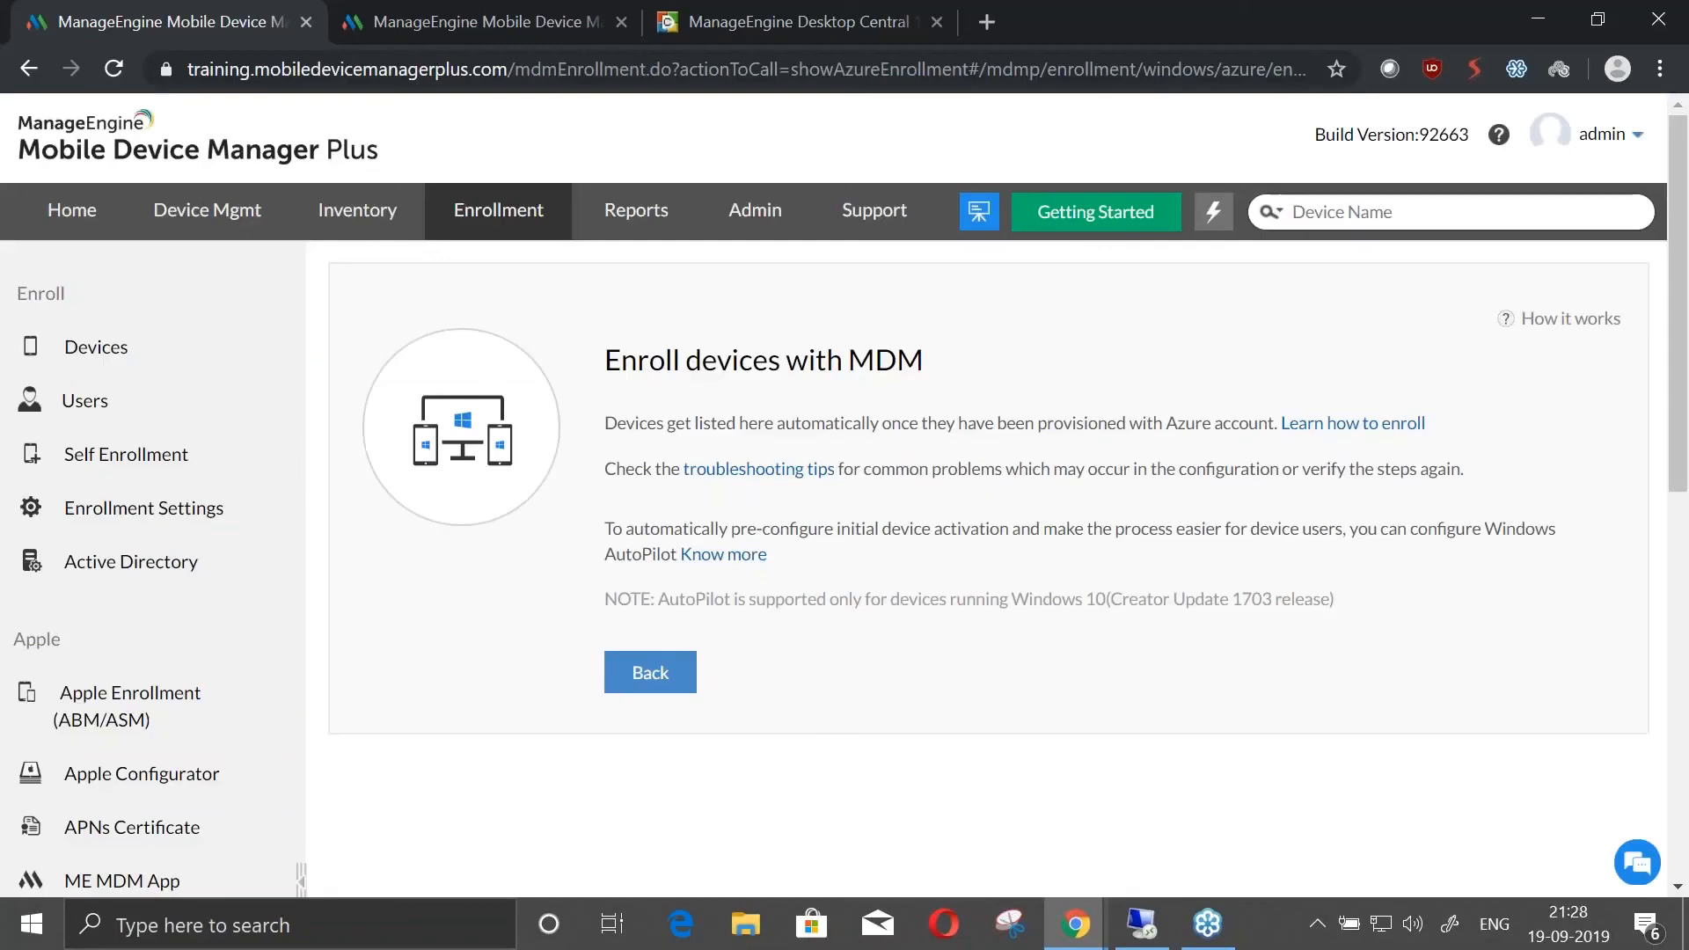
{"action": "left_click", "coordinate": [483, 18]}
{"action": "left_click", "coordinate": [515, 229]}
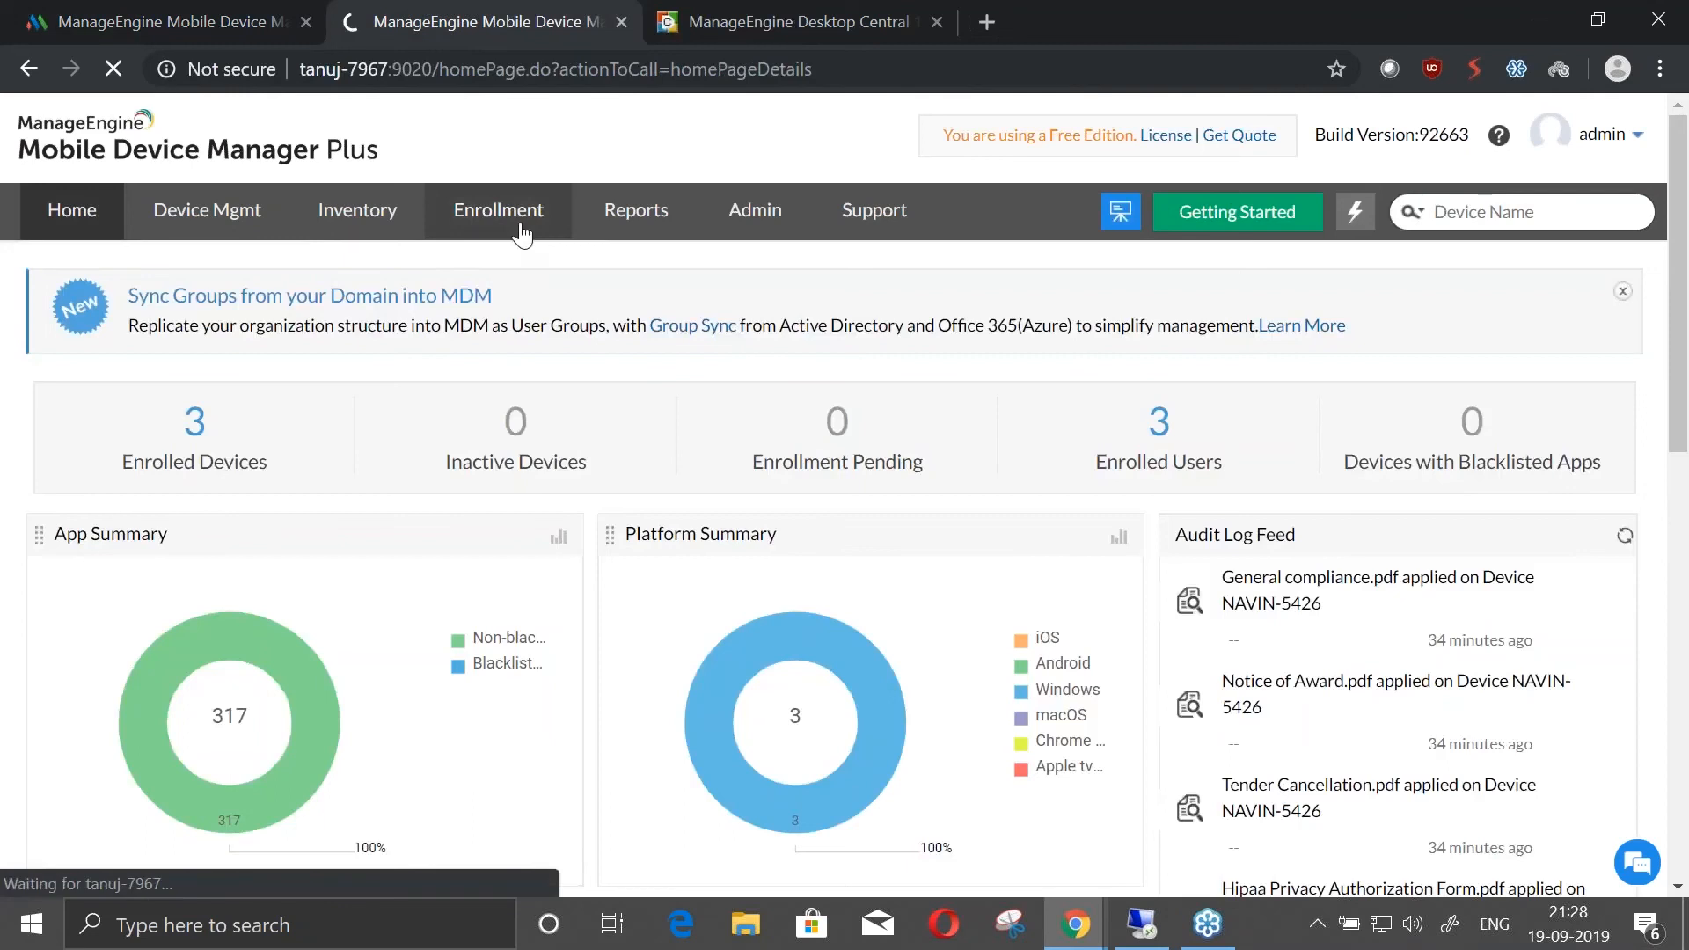
{"action": "scroll", "coordinate": [196, 694], "scroll_direction": "down", "scroll_amount": 10}
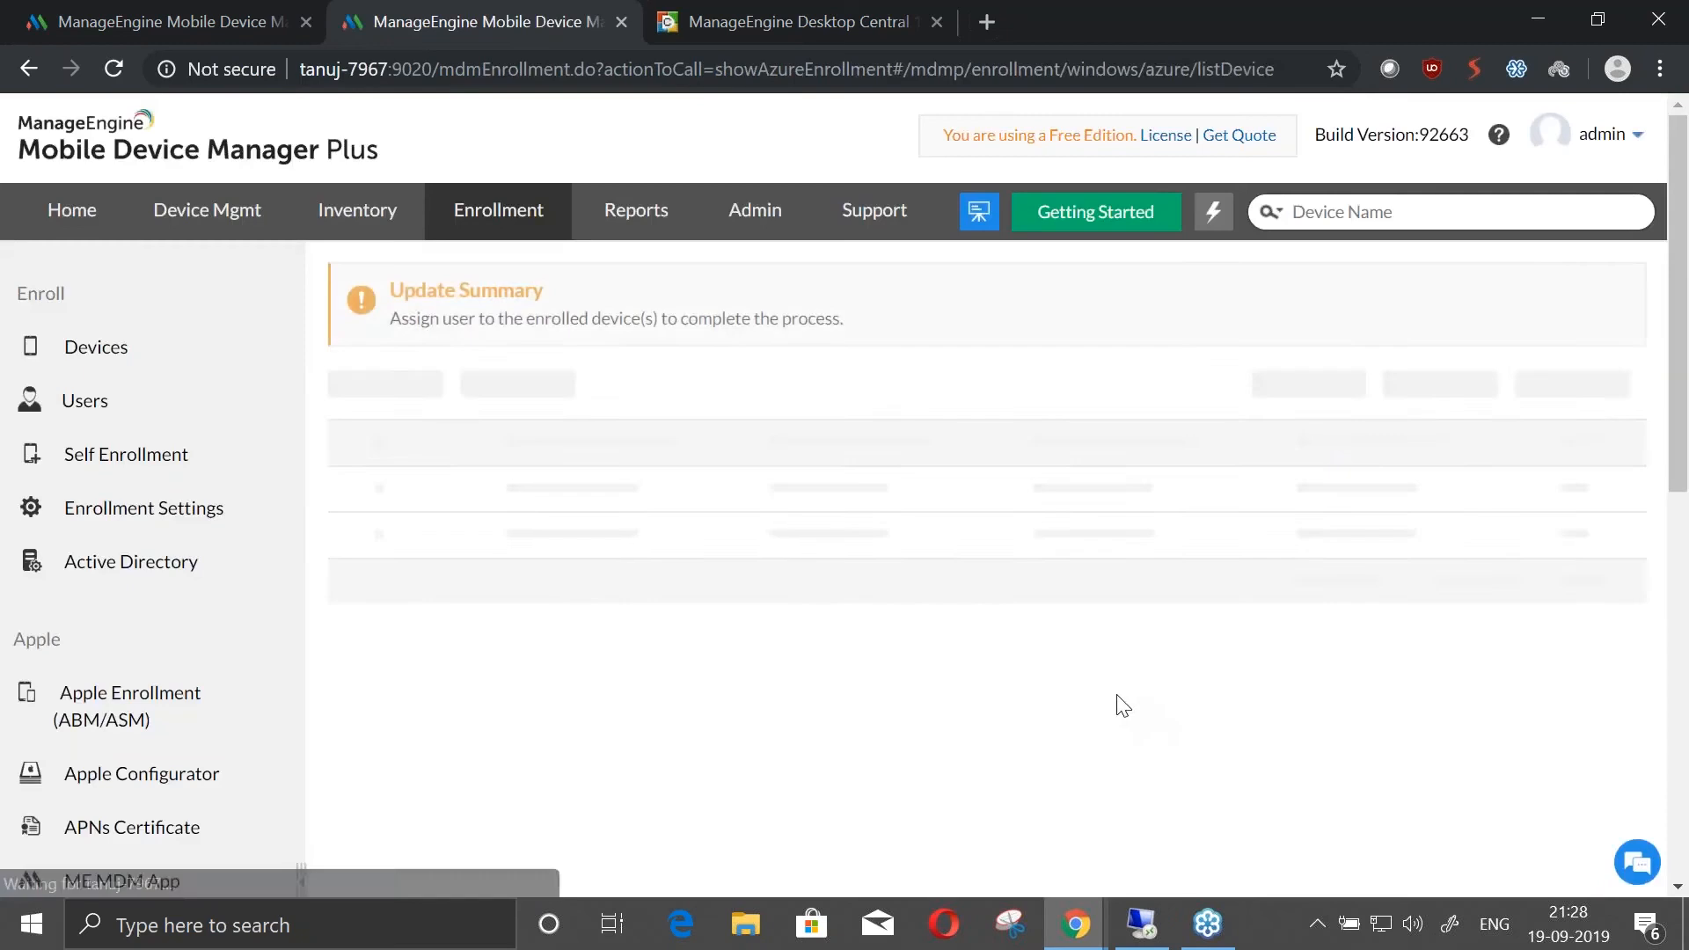
Examine the Surface Pro 4's user assignment options, including Domain User, and the bulk CSV assignment dialog, without assigning anyone
{"action": "left_click_drag", "start_coordinate": [1163, 523], "coordinate": [1597, 528]}
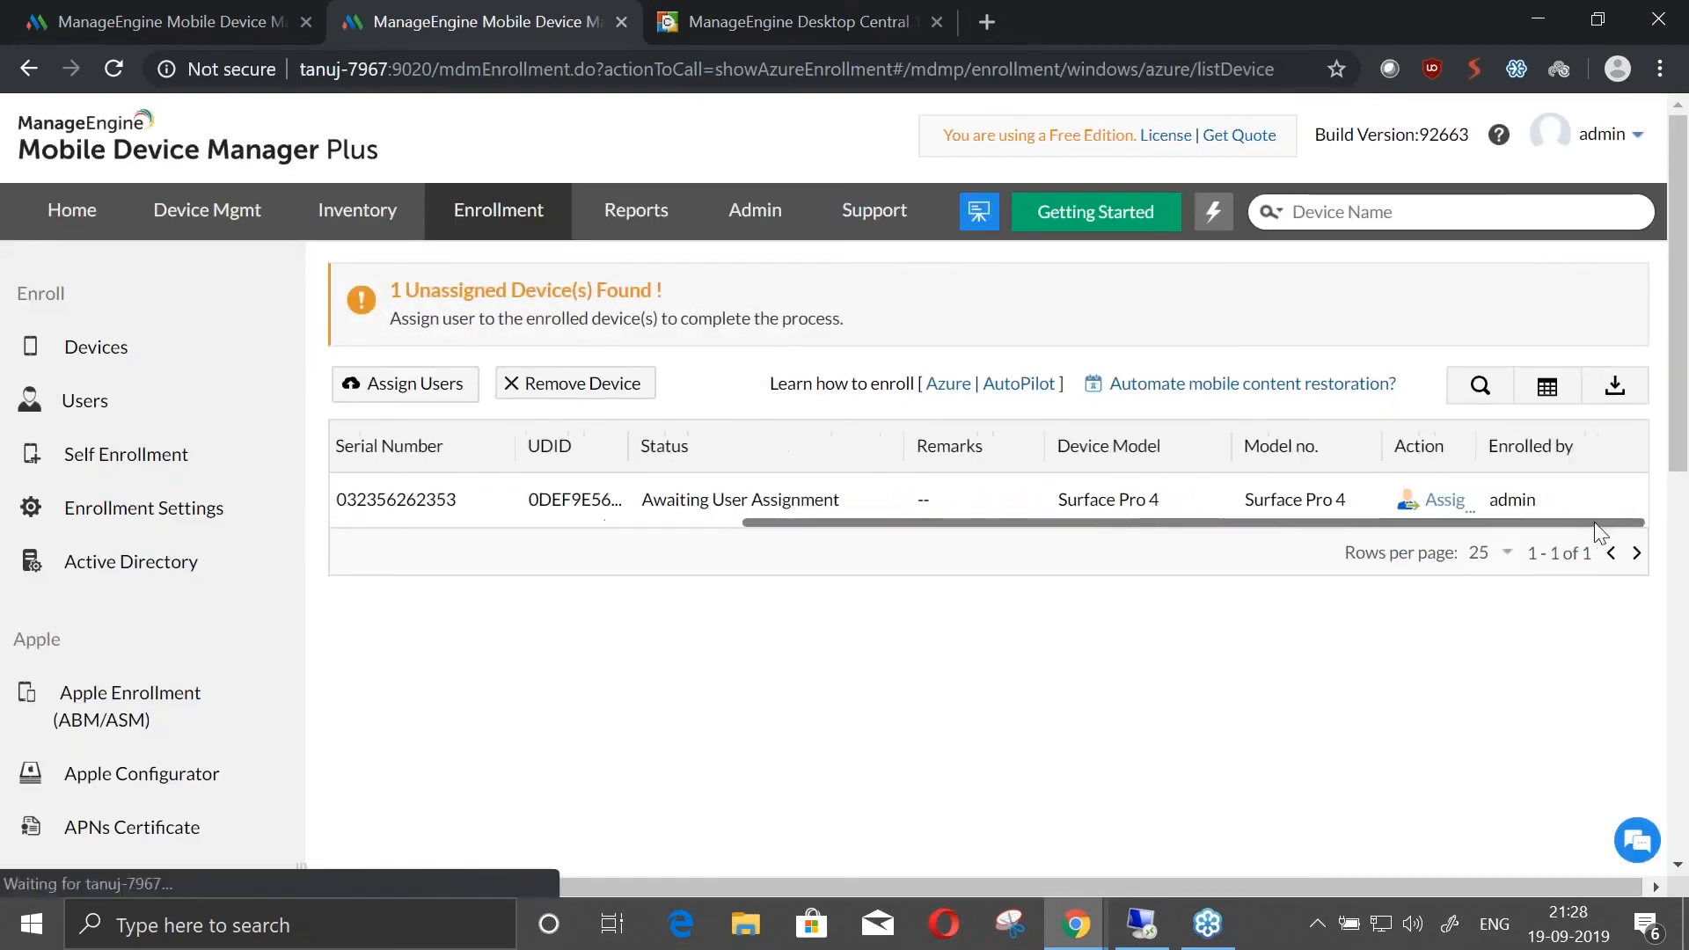
{"action": "left_click", "coordinate": [1449, 502]}
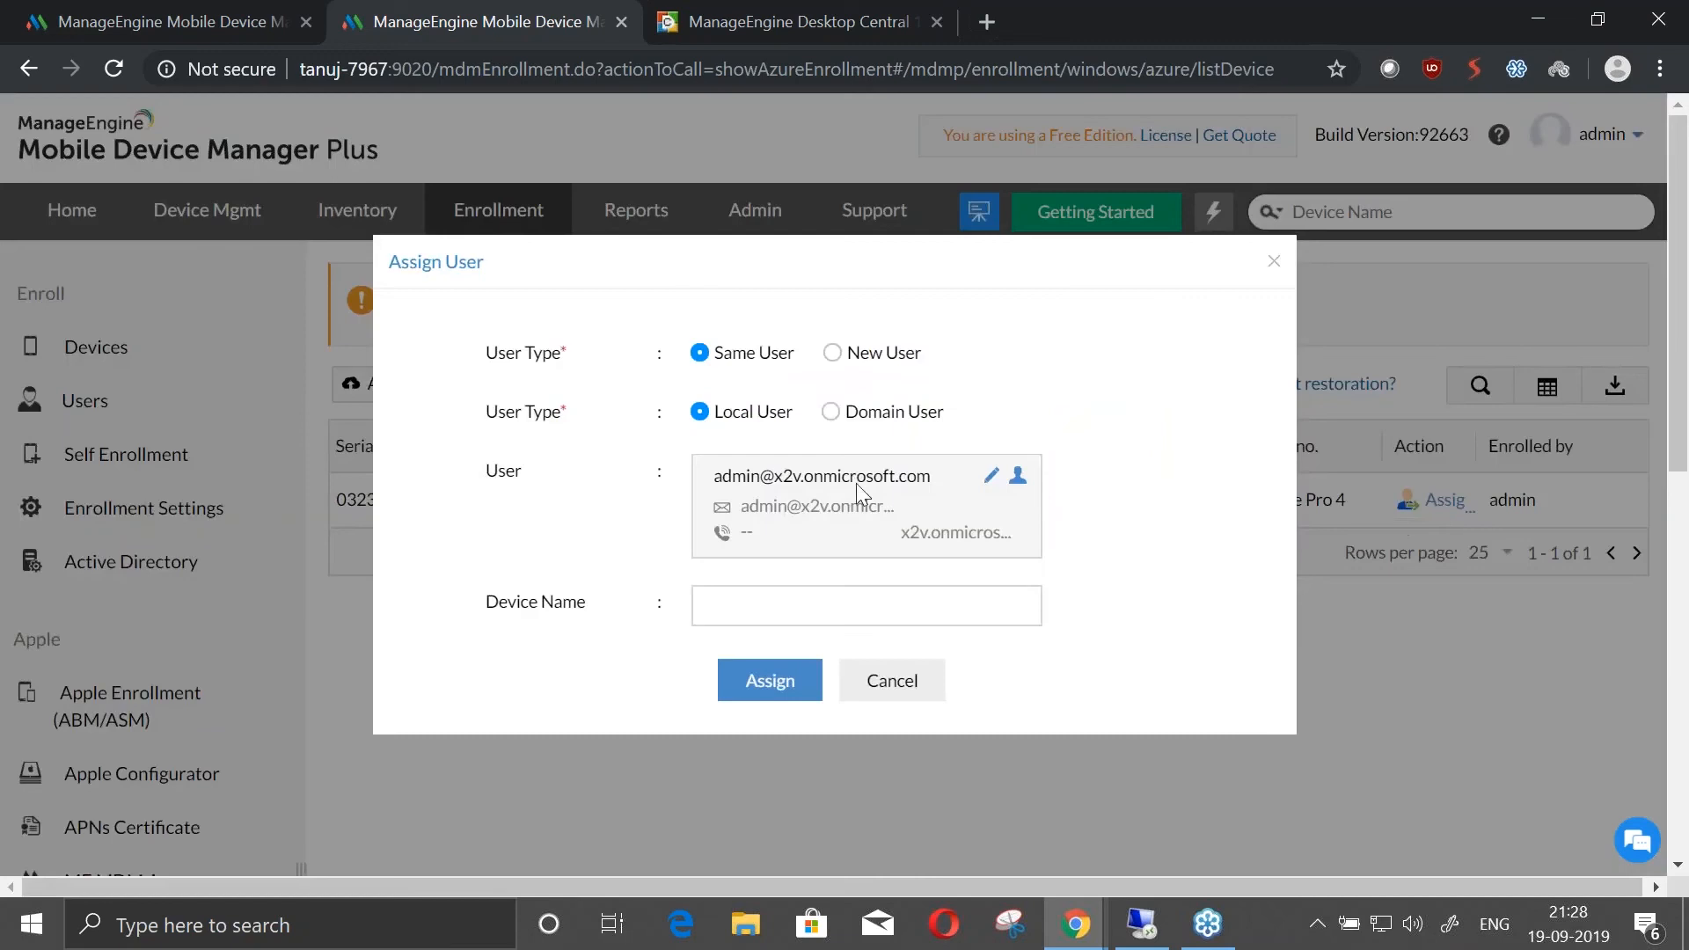
{"action": "left_click", "coordinate": [830, 412]}
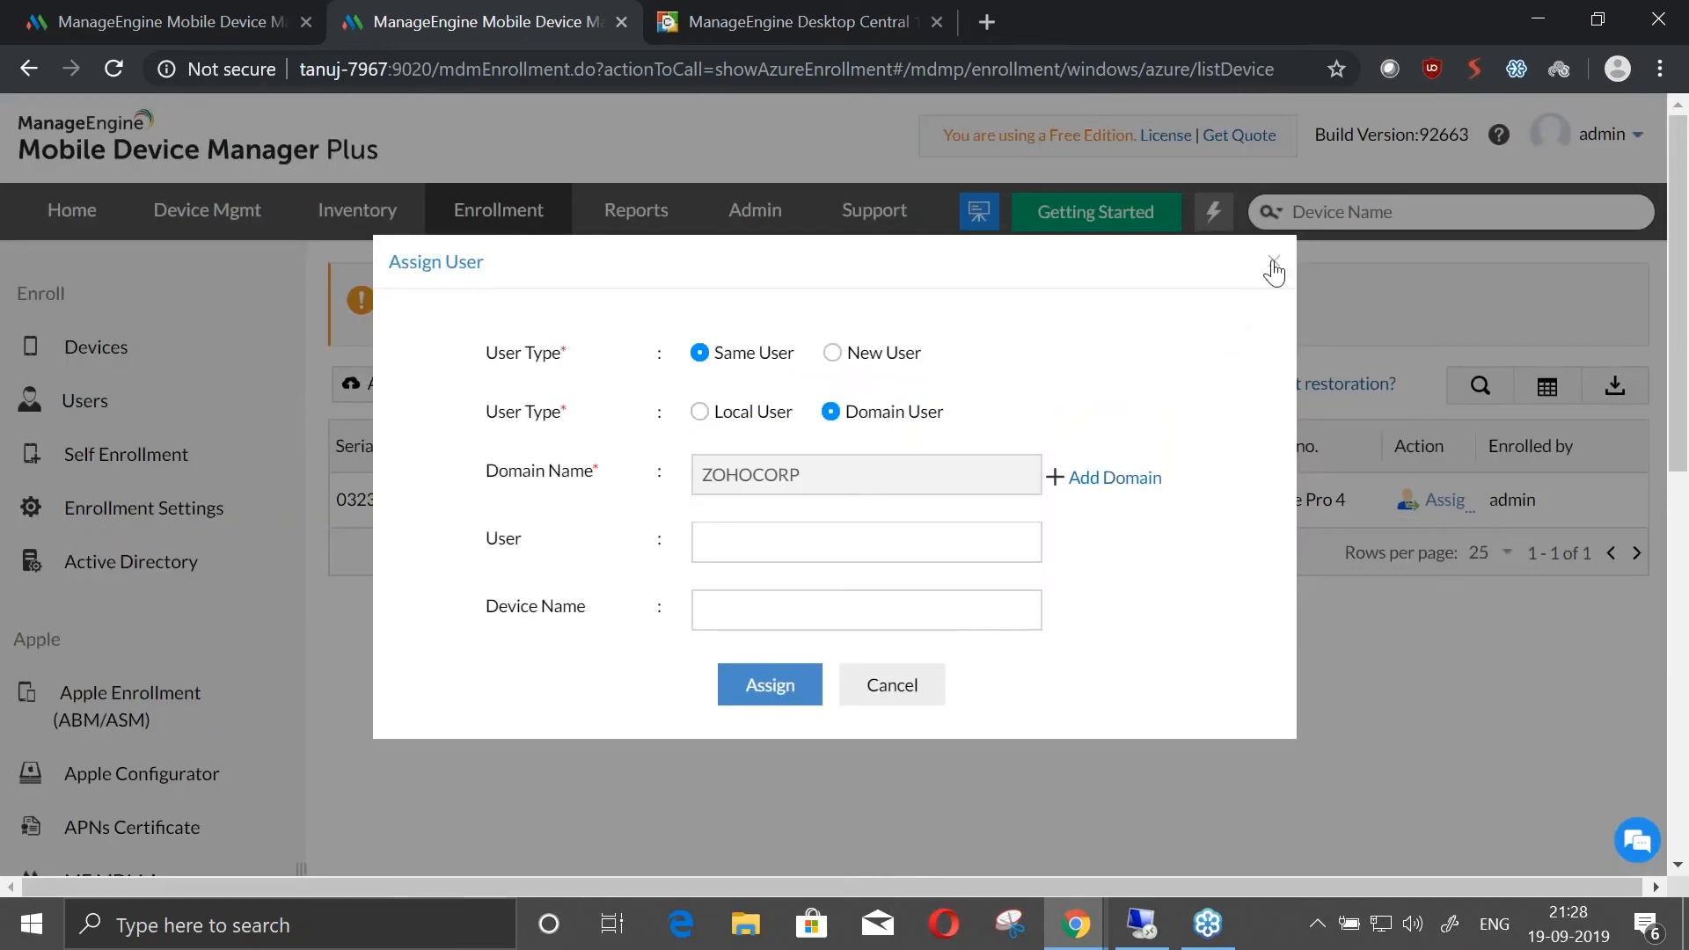
{"action": "left_click", "coordinate": [1274, 264]}
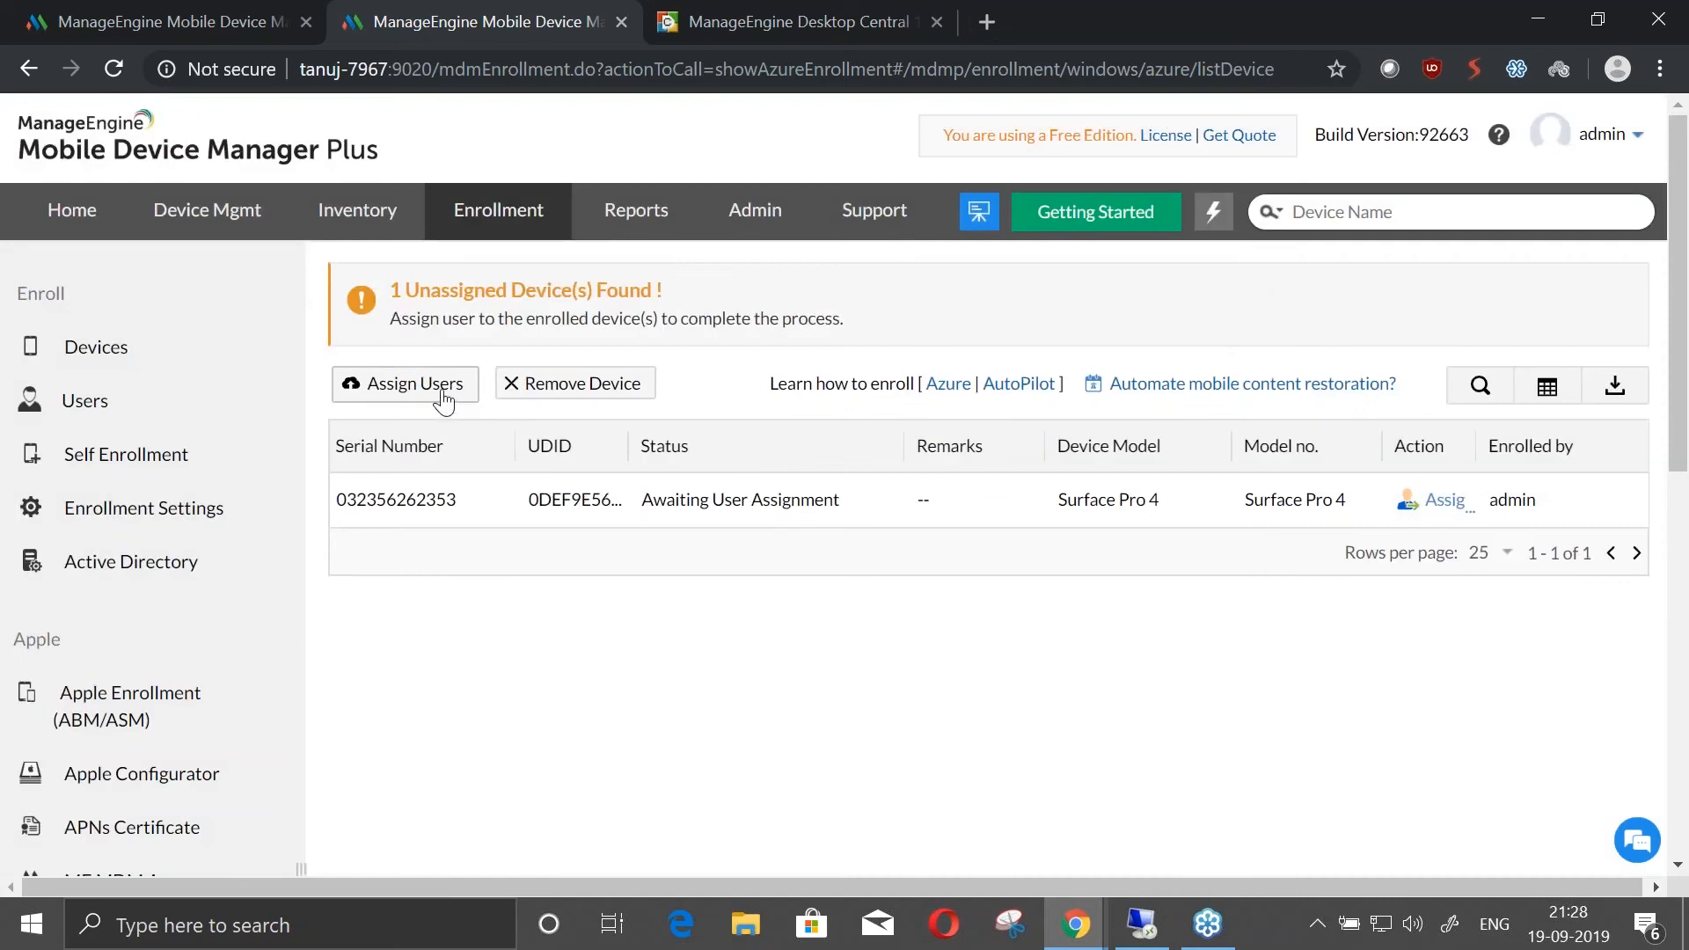
{"action": "left_click", "coordinate": [413, 390]}
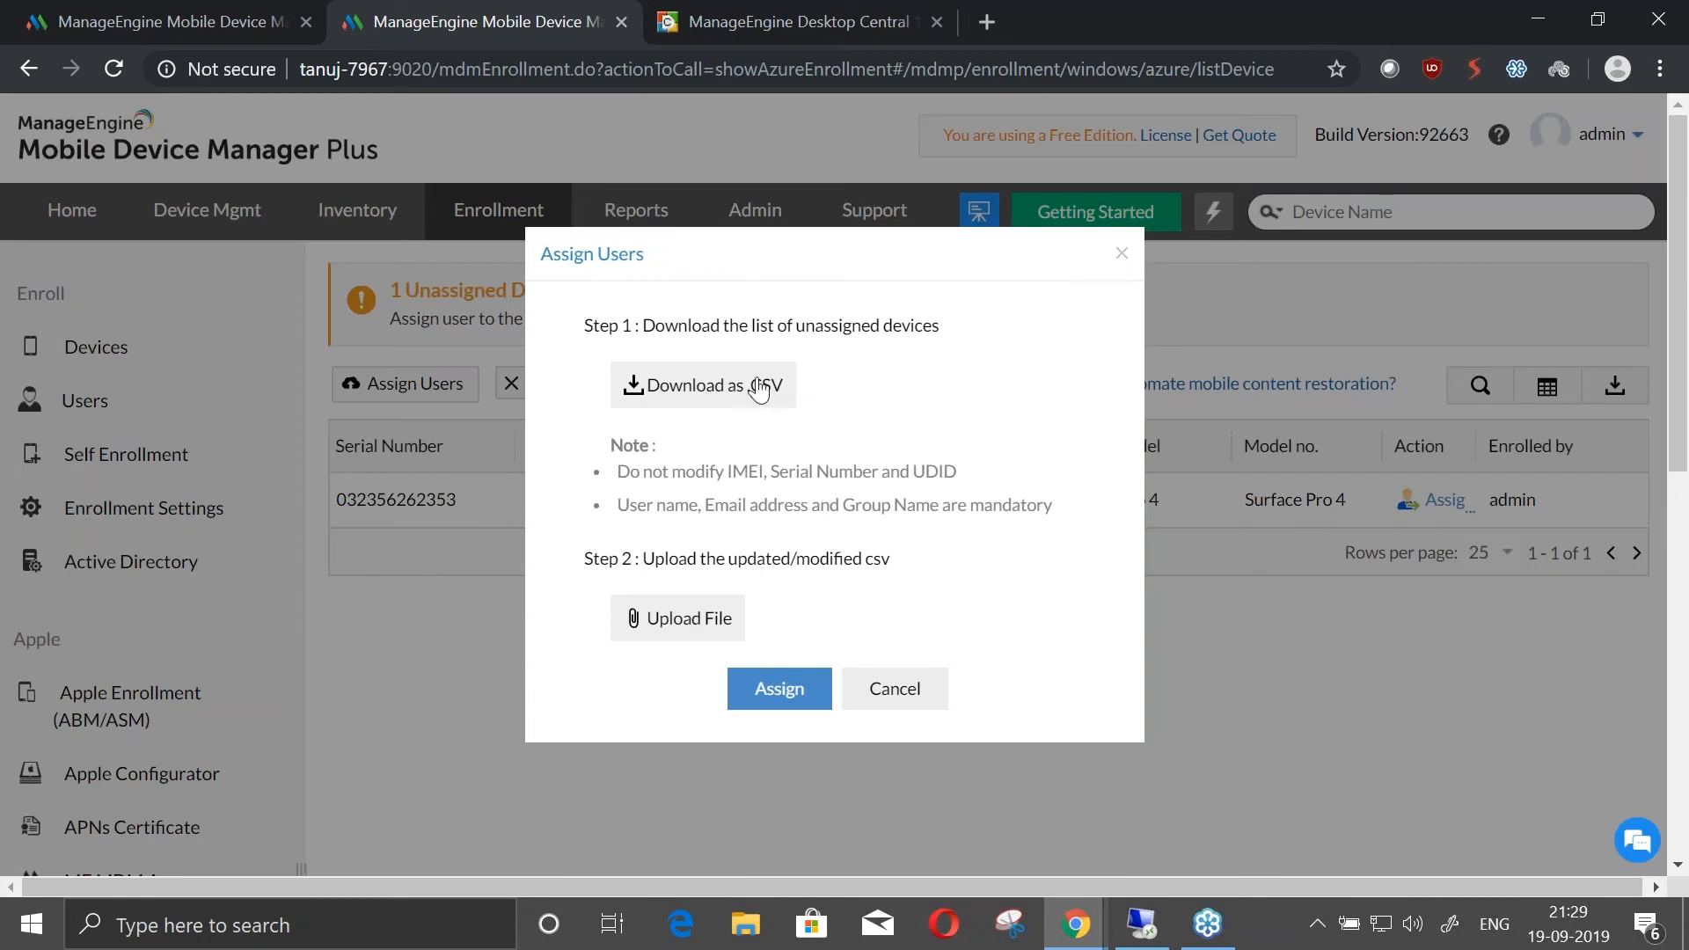
{"action": "left_click", "coordinate": [1122, 254]}
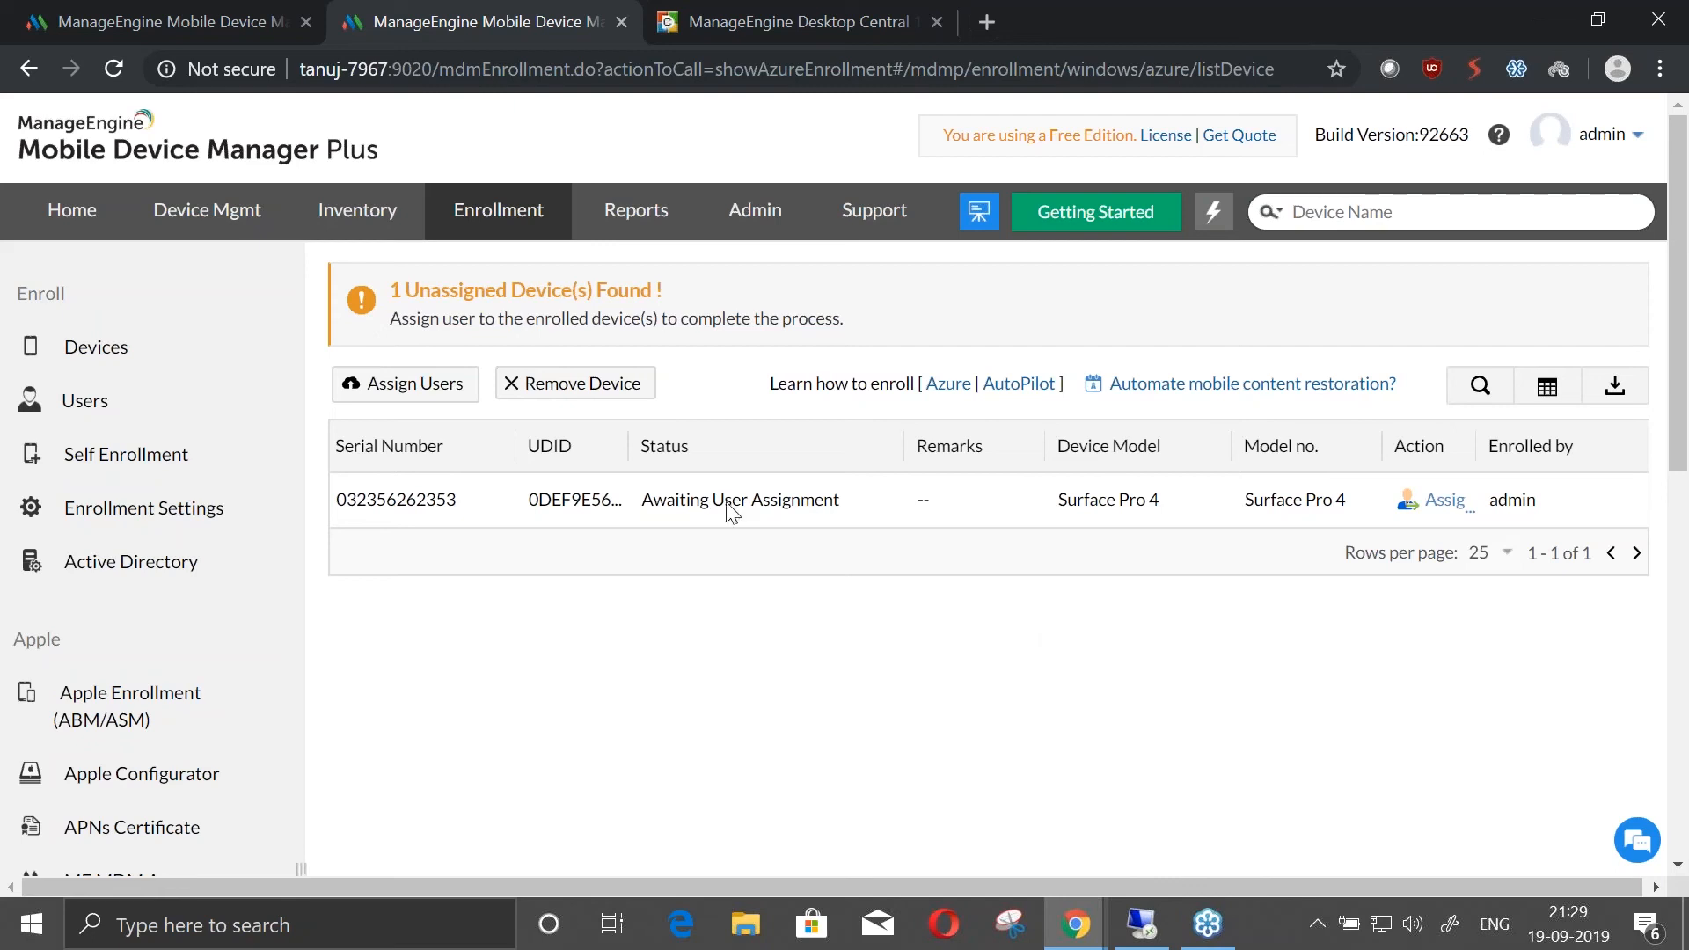
{"action": "key", "text": "ctrl+shift+Tab"}
{"action": "key", "text": "alt+Tab"}
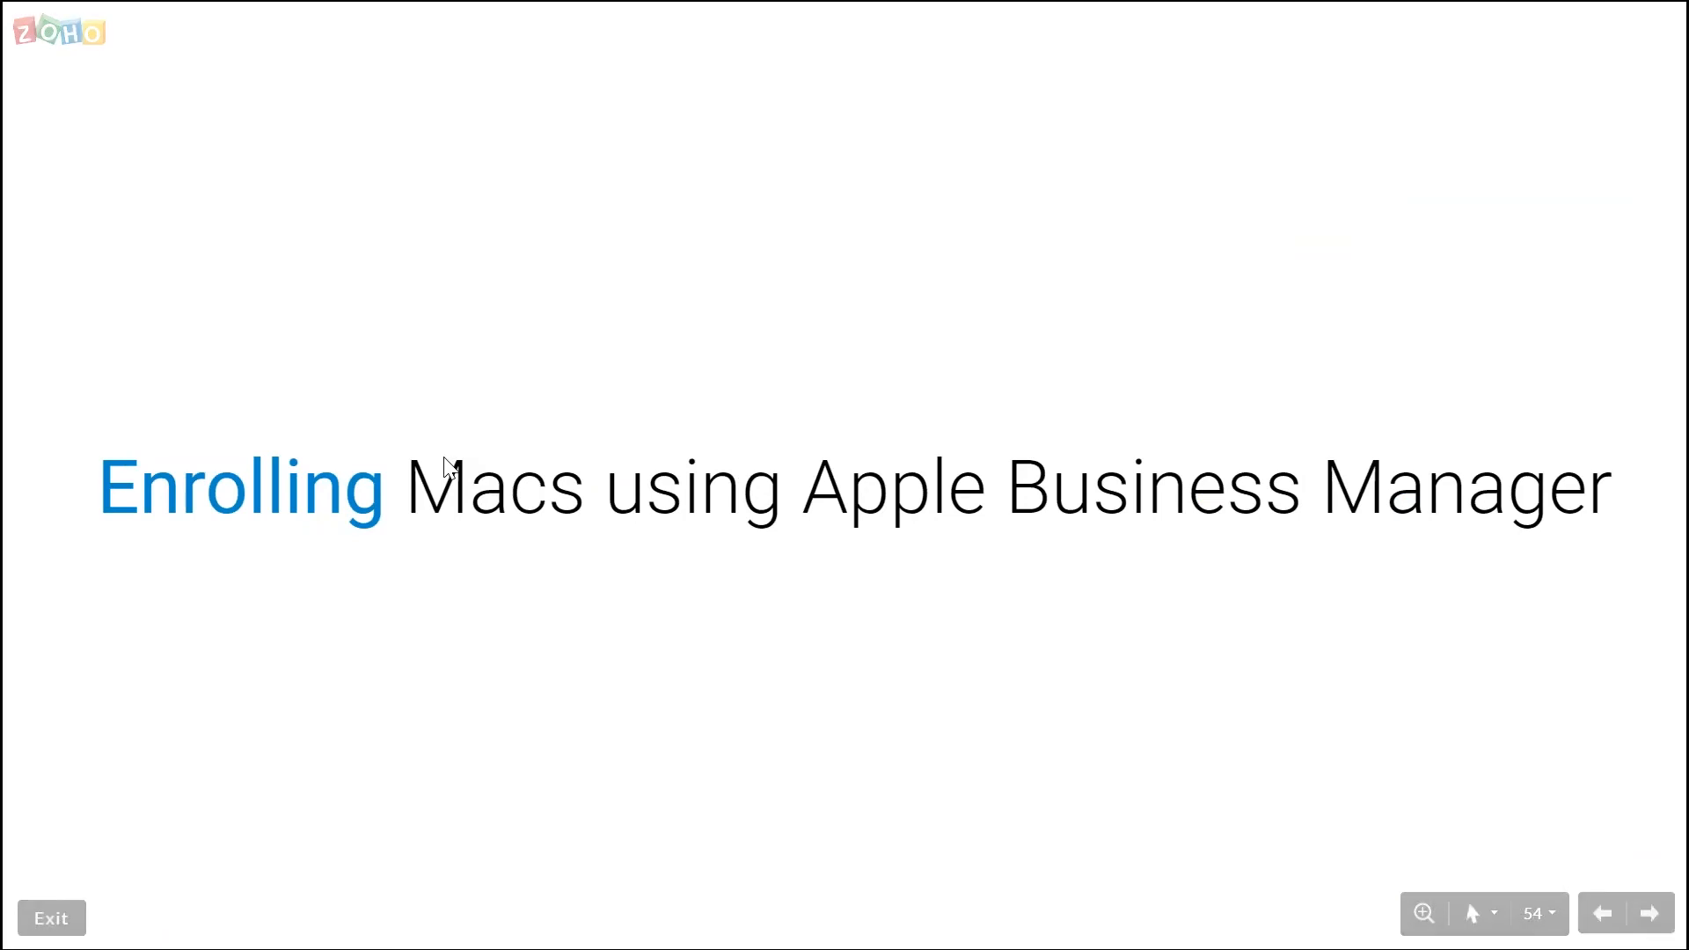
{"action": "key", "text": "Right"}
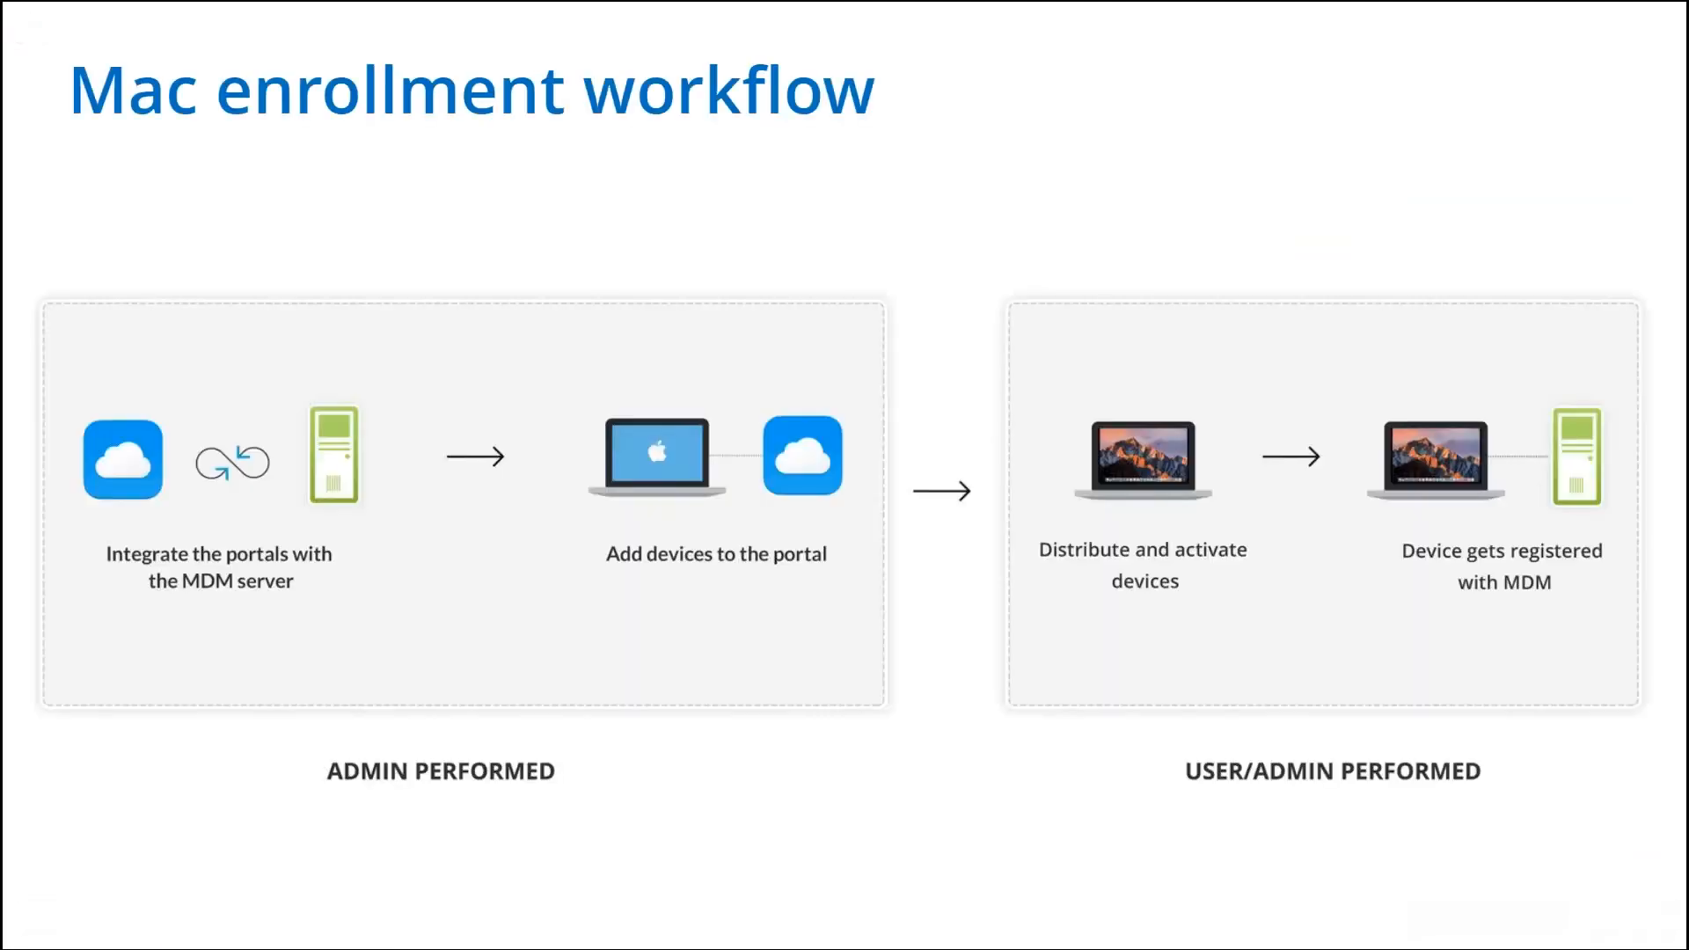
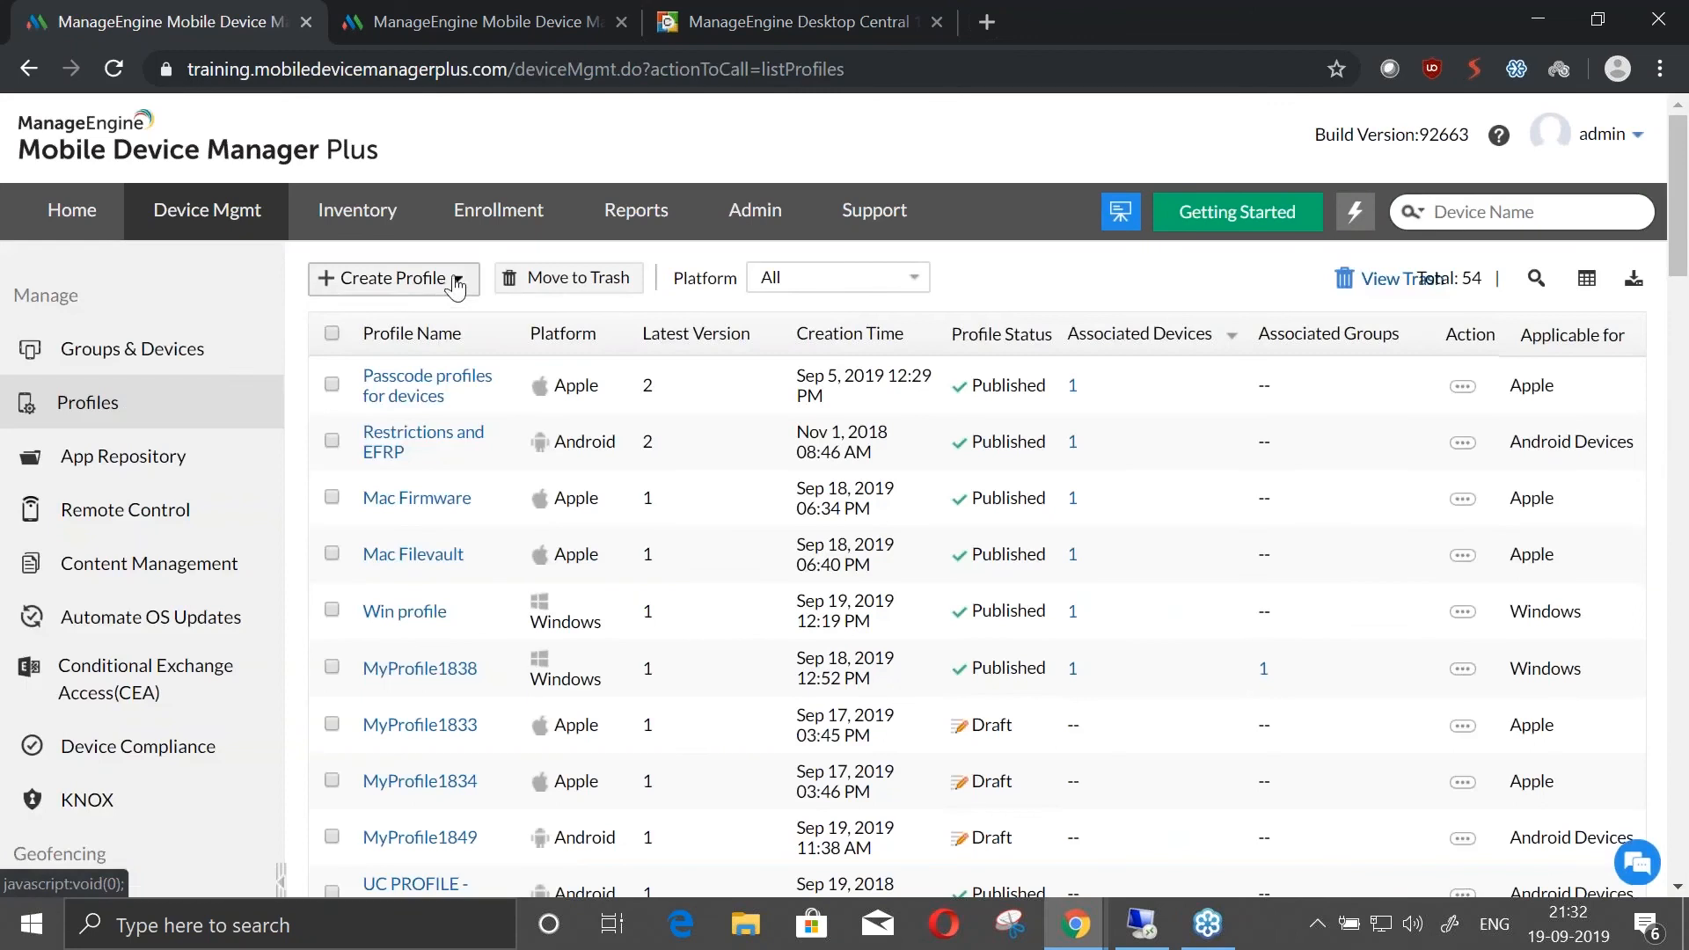
Create a Windows profile with the default name MyProfile1860 and review its passcode policy settings
{"action": "left_click", "coordinate": [454, 278]}
{"action": "left_click", "coordinate": [388, 407]}
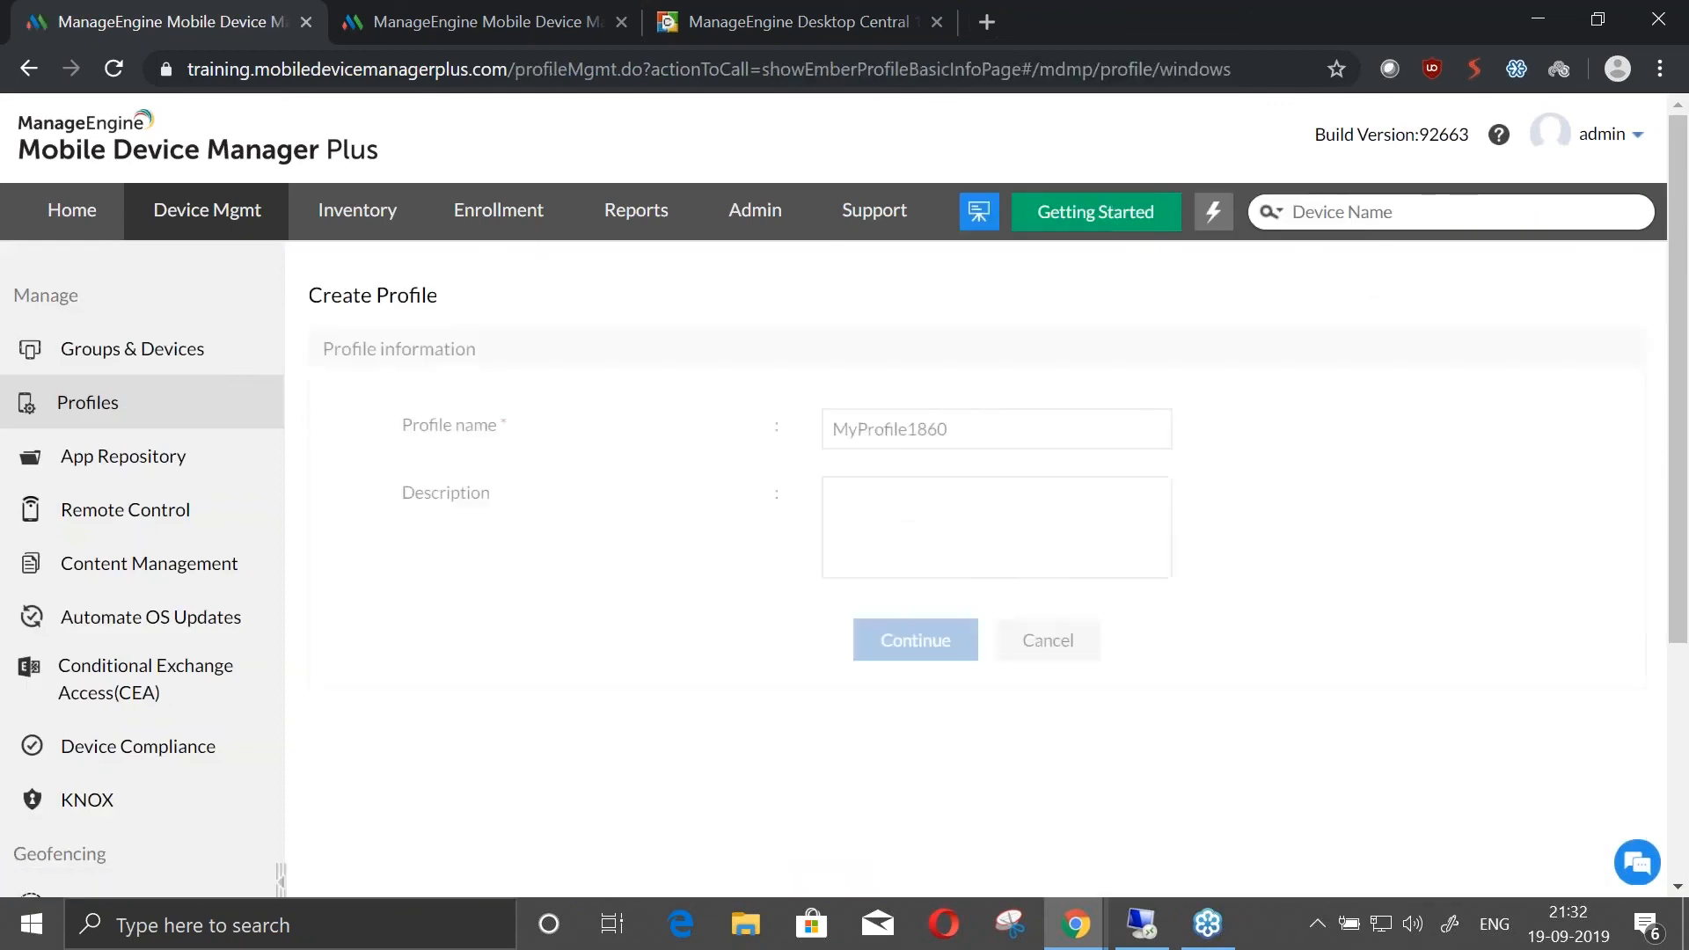
{"action": "left_click", "coordinate": [928, 637]}
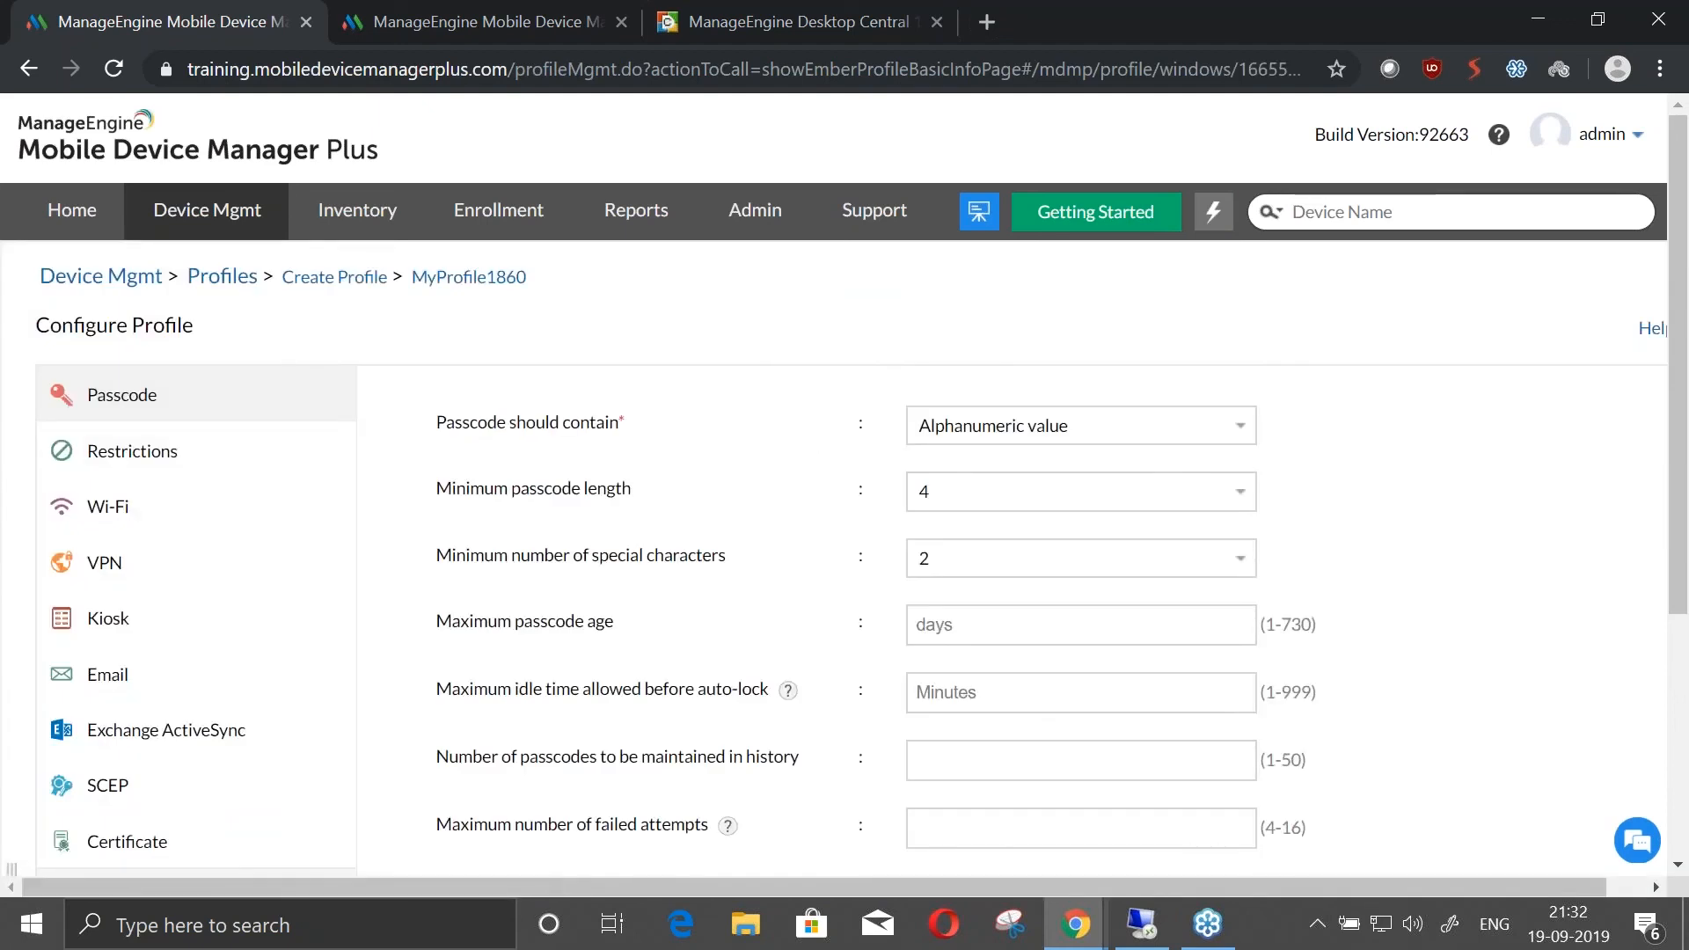
{"action": "scroll", "coordinate": [1056, 628], "scroll_direction": "down", "scroll_amount": 2}
{"action": "scroll", "coordinate": [1056, 627], "scroll_direction": "up", "scroll_amount": 1}
{"action": "scroll", "coordinate": [1056, 627], "scroll_direction": "down", "scroll_amount": 1}
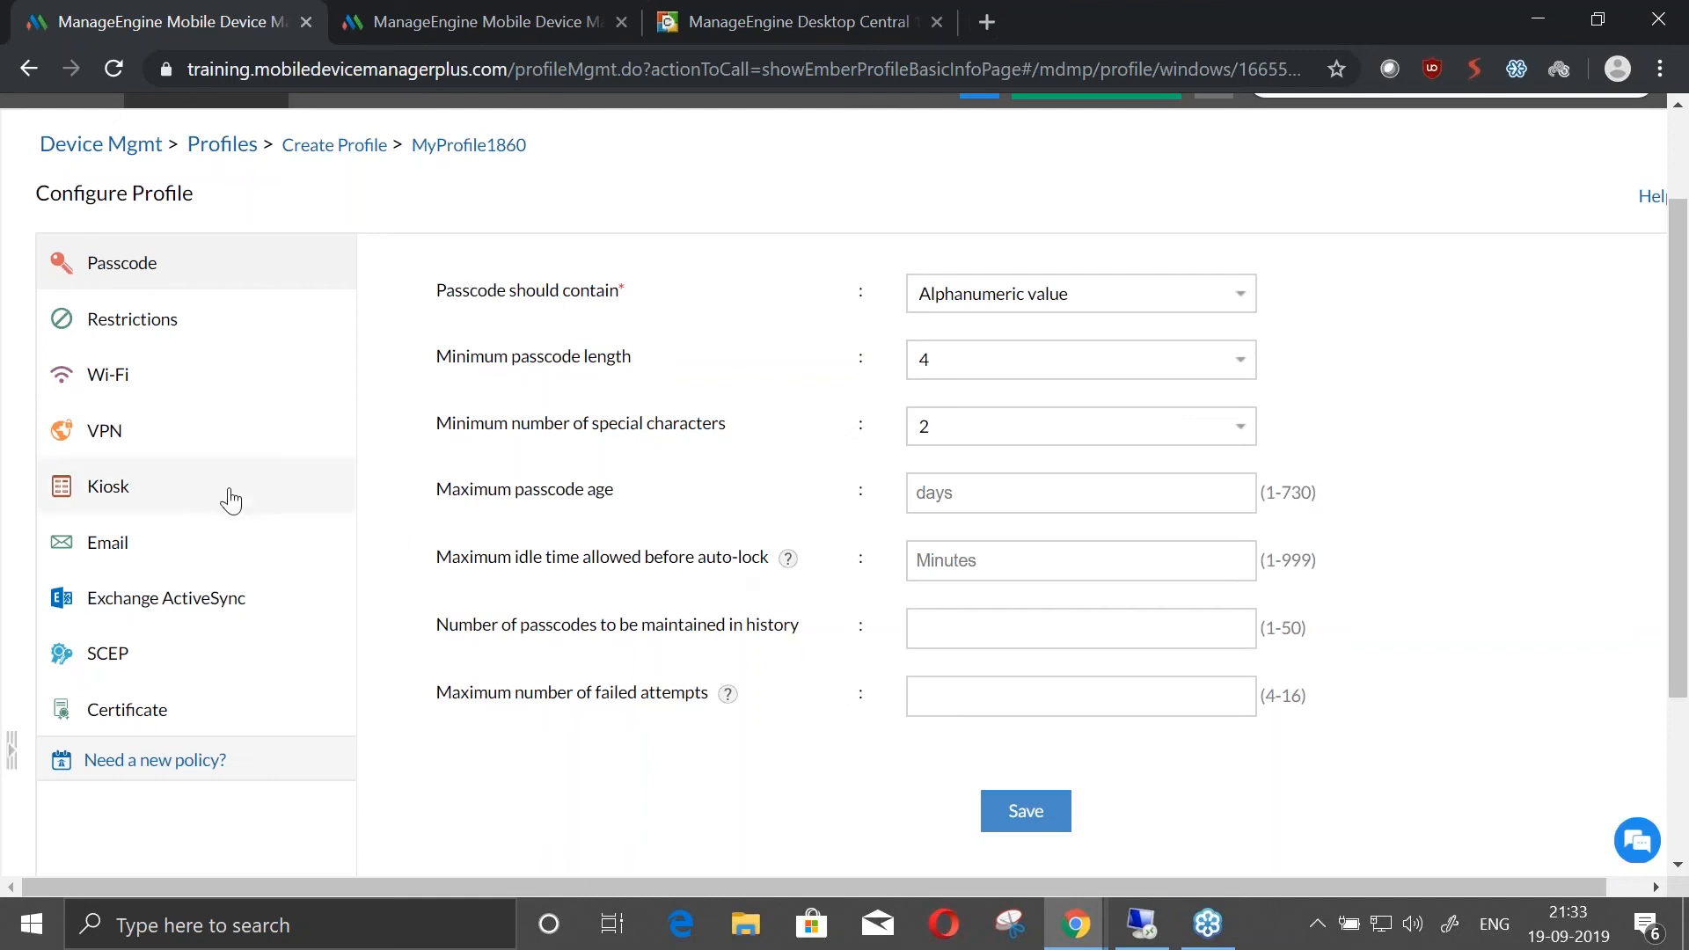
Examine the profile's VPN connection and authentication settings, including the available connection types, without changing the L2TP selection
{"action": "left_click", "coordinate": [167, 450]}
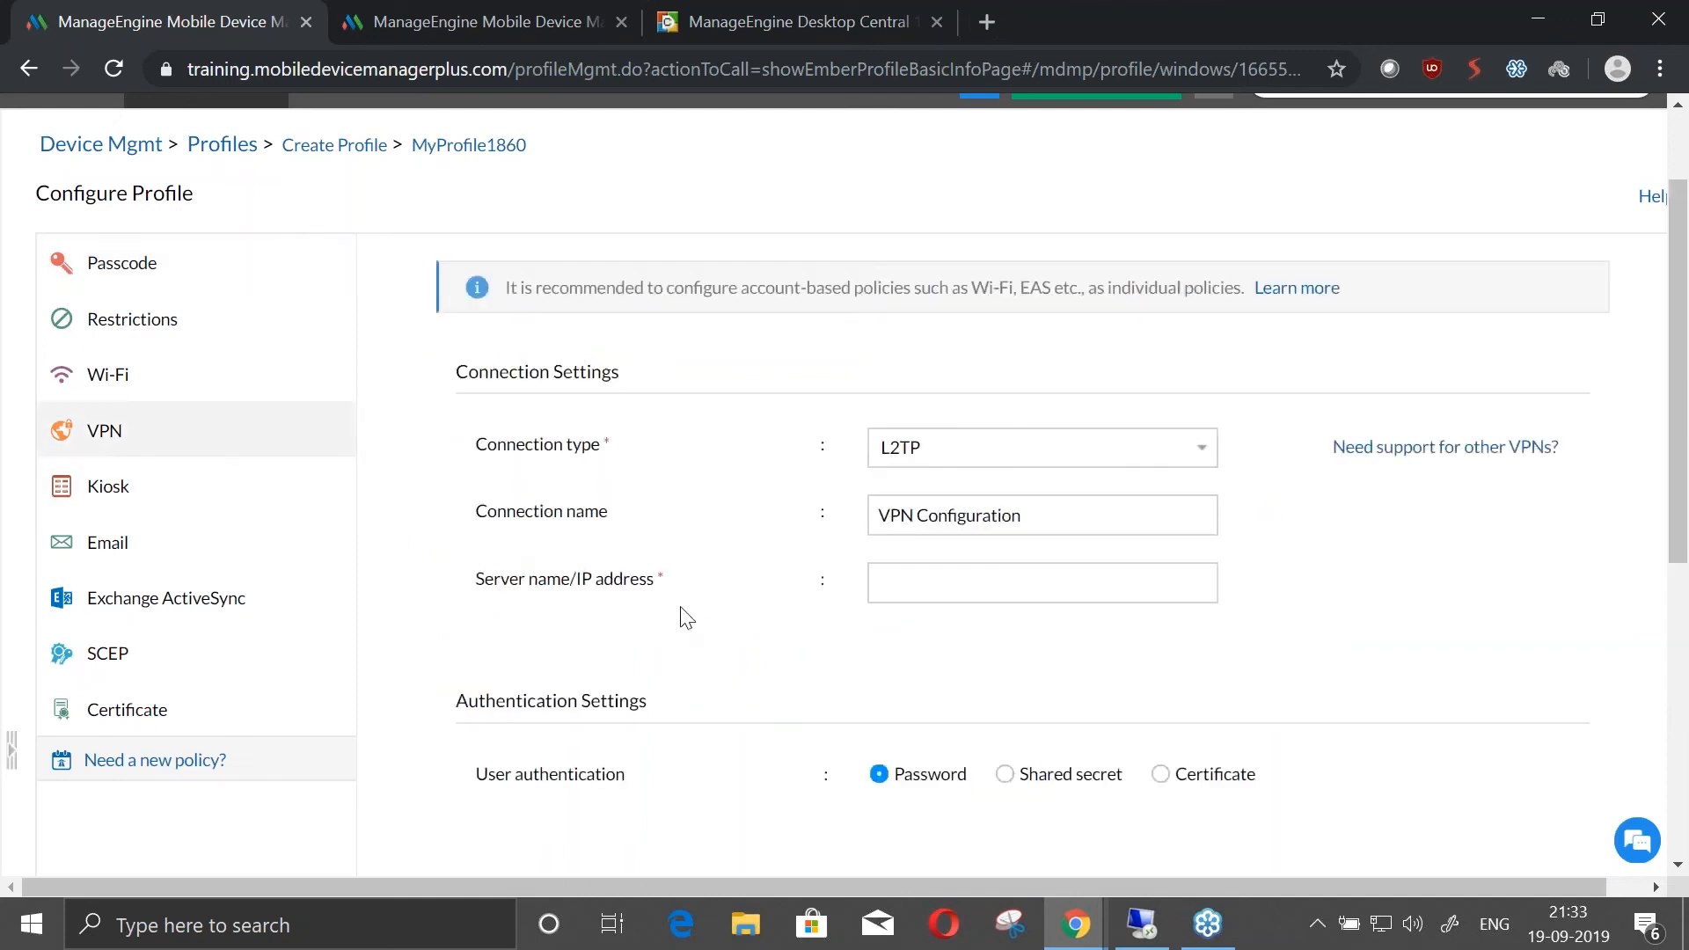
{"action": "scroll", "coordinate": [697, 609], "scroll_direction": "down", "scroll_amount": 1}
{"action": "scroll", "coordinate": [698, 609], "scroll_direction": "up", "scroll_amount": 2}
{"action": "scroll", "coordinate": [702, 617], "scroll_direction": "up", "scroll_amount": 1}
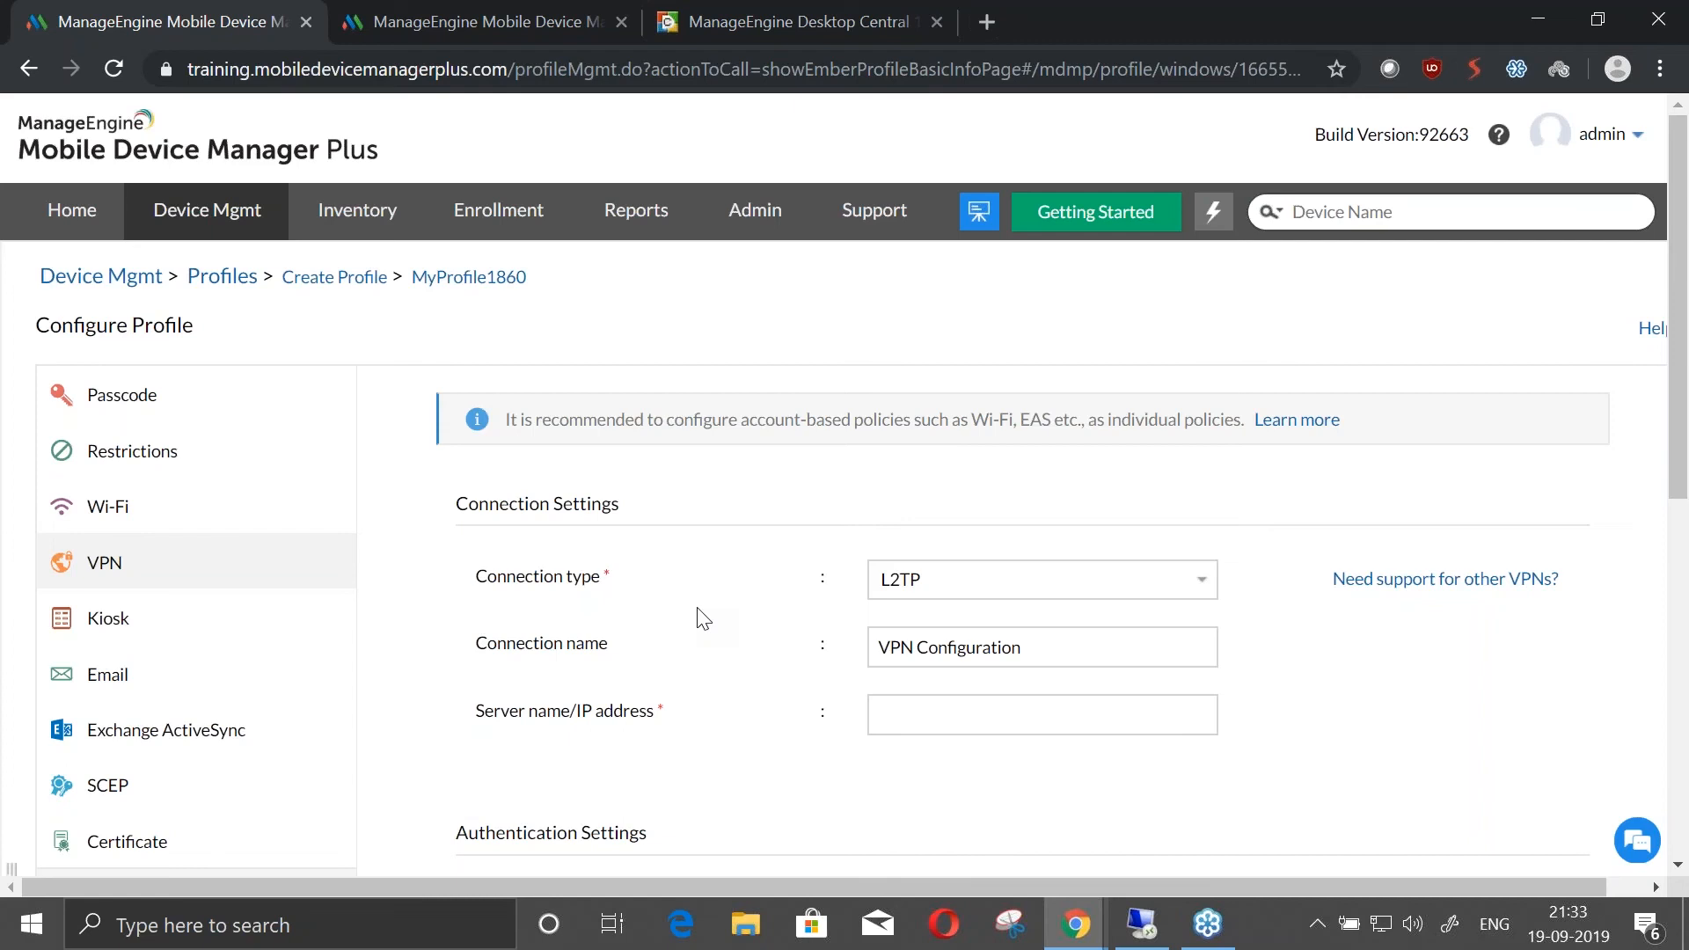
{"action": "left_click", "coordinate": [963, 578]}
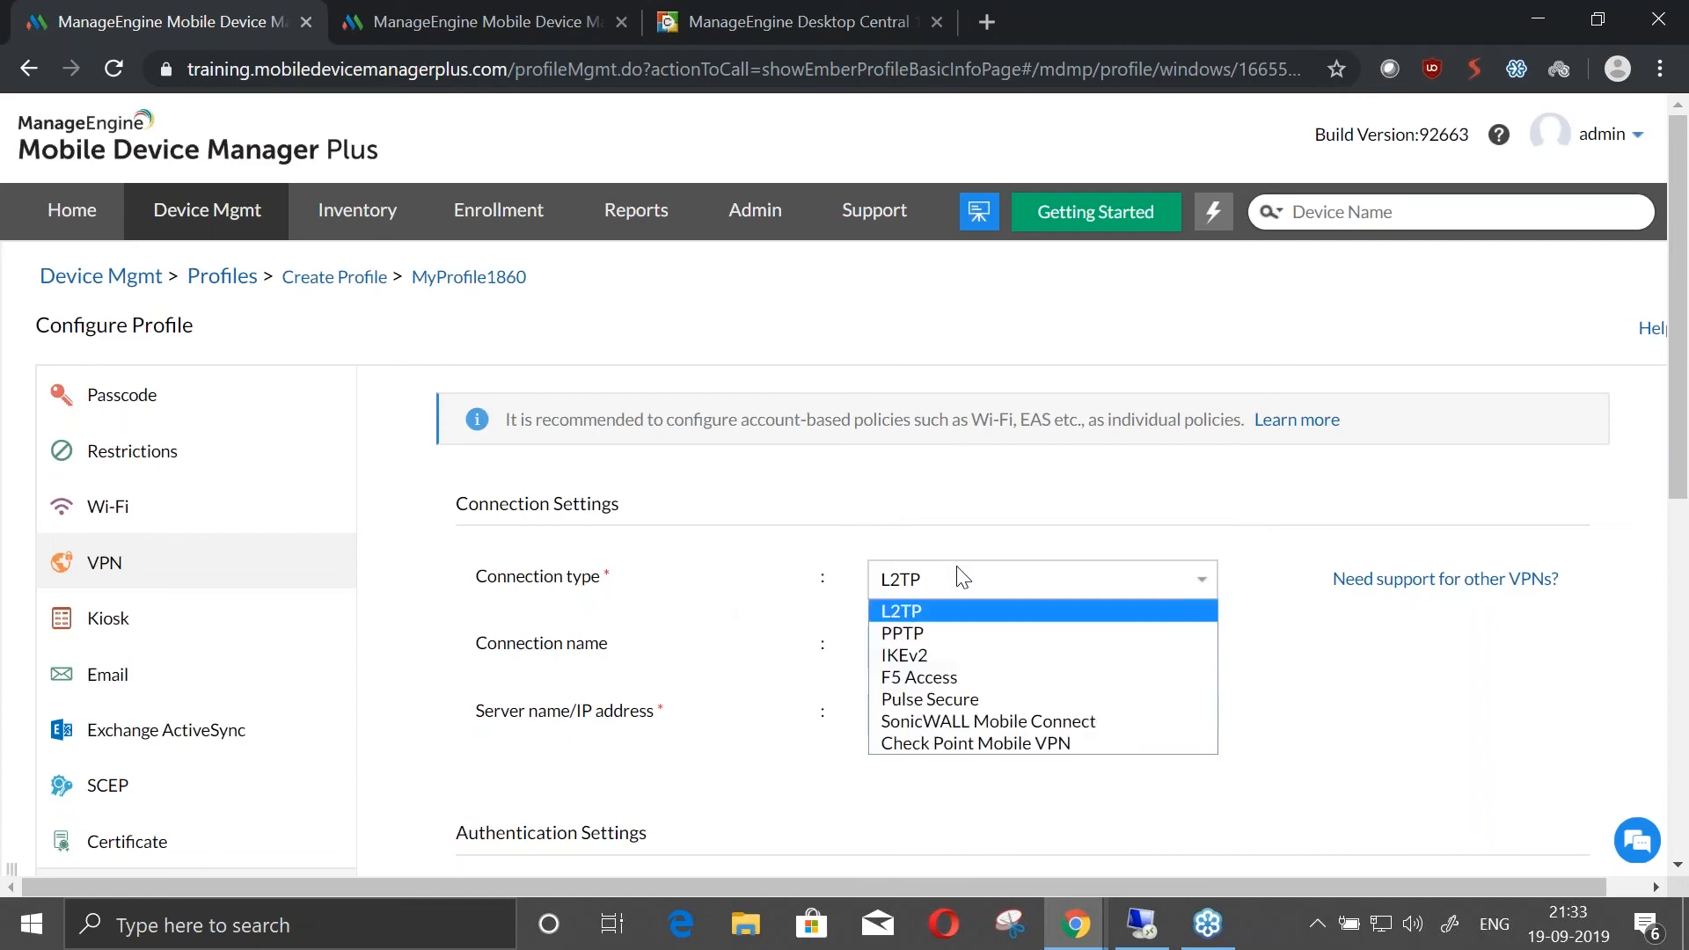
{"action": "left_click", "coordinate": [850, 780]}
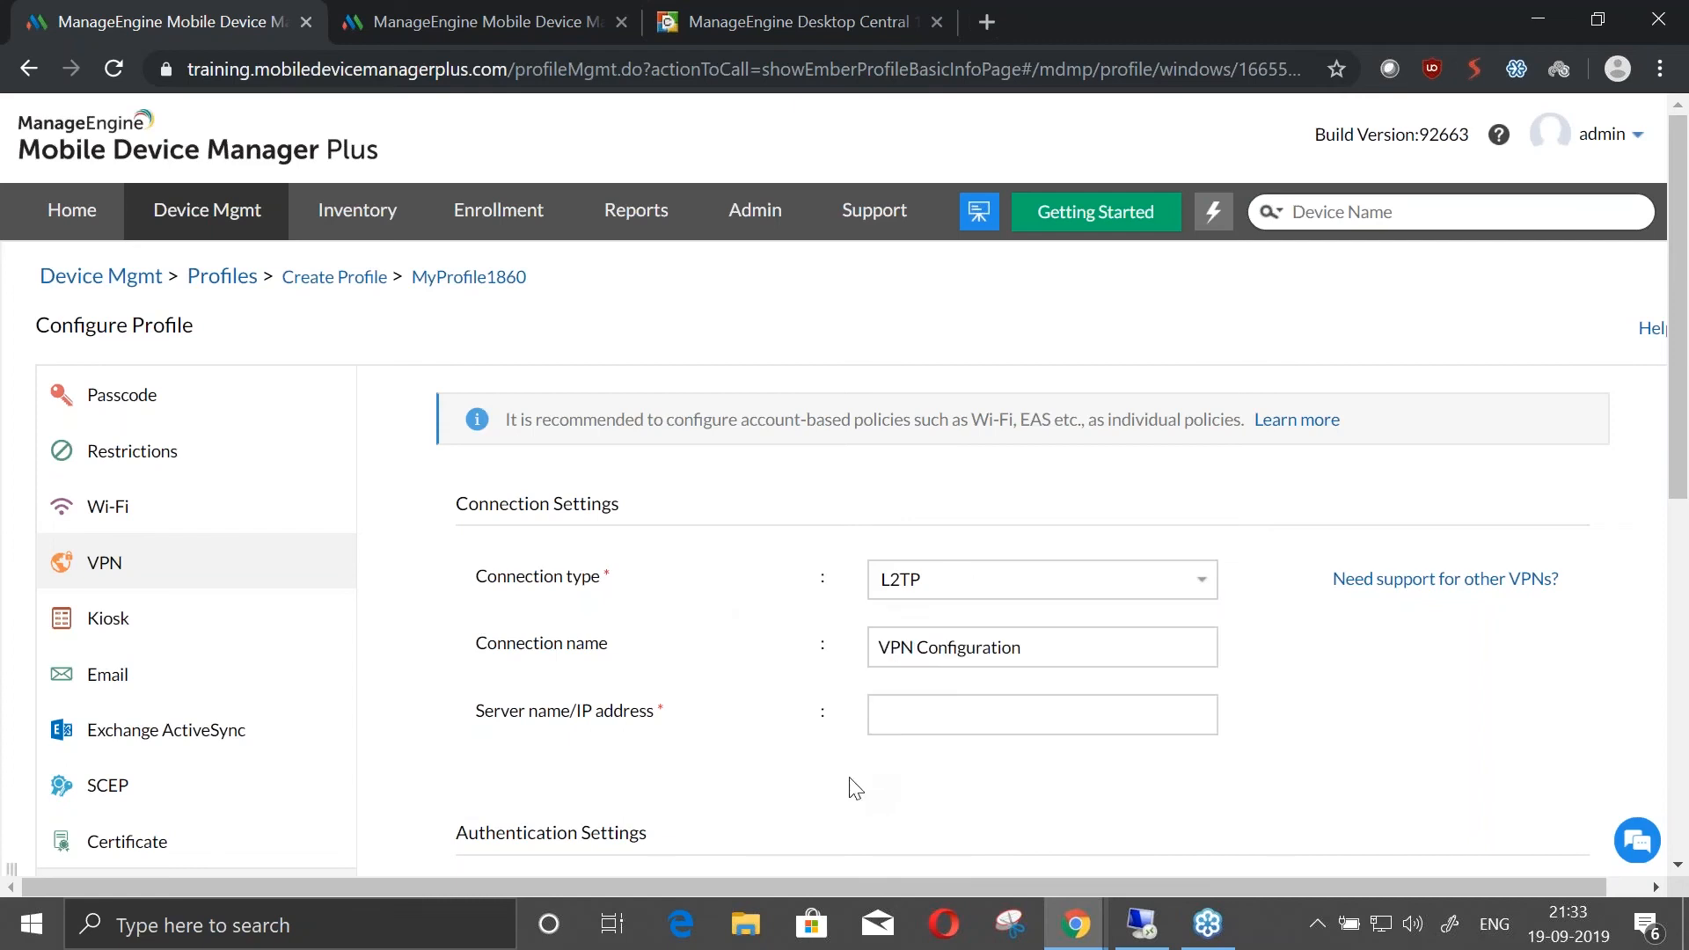
{"action": "scroll", "coordinate": [853, 765], "scroll_direction": "down", "scroll_amount": 2}
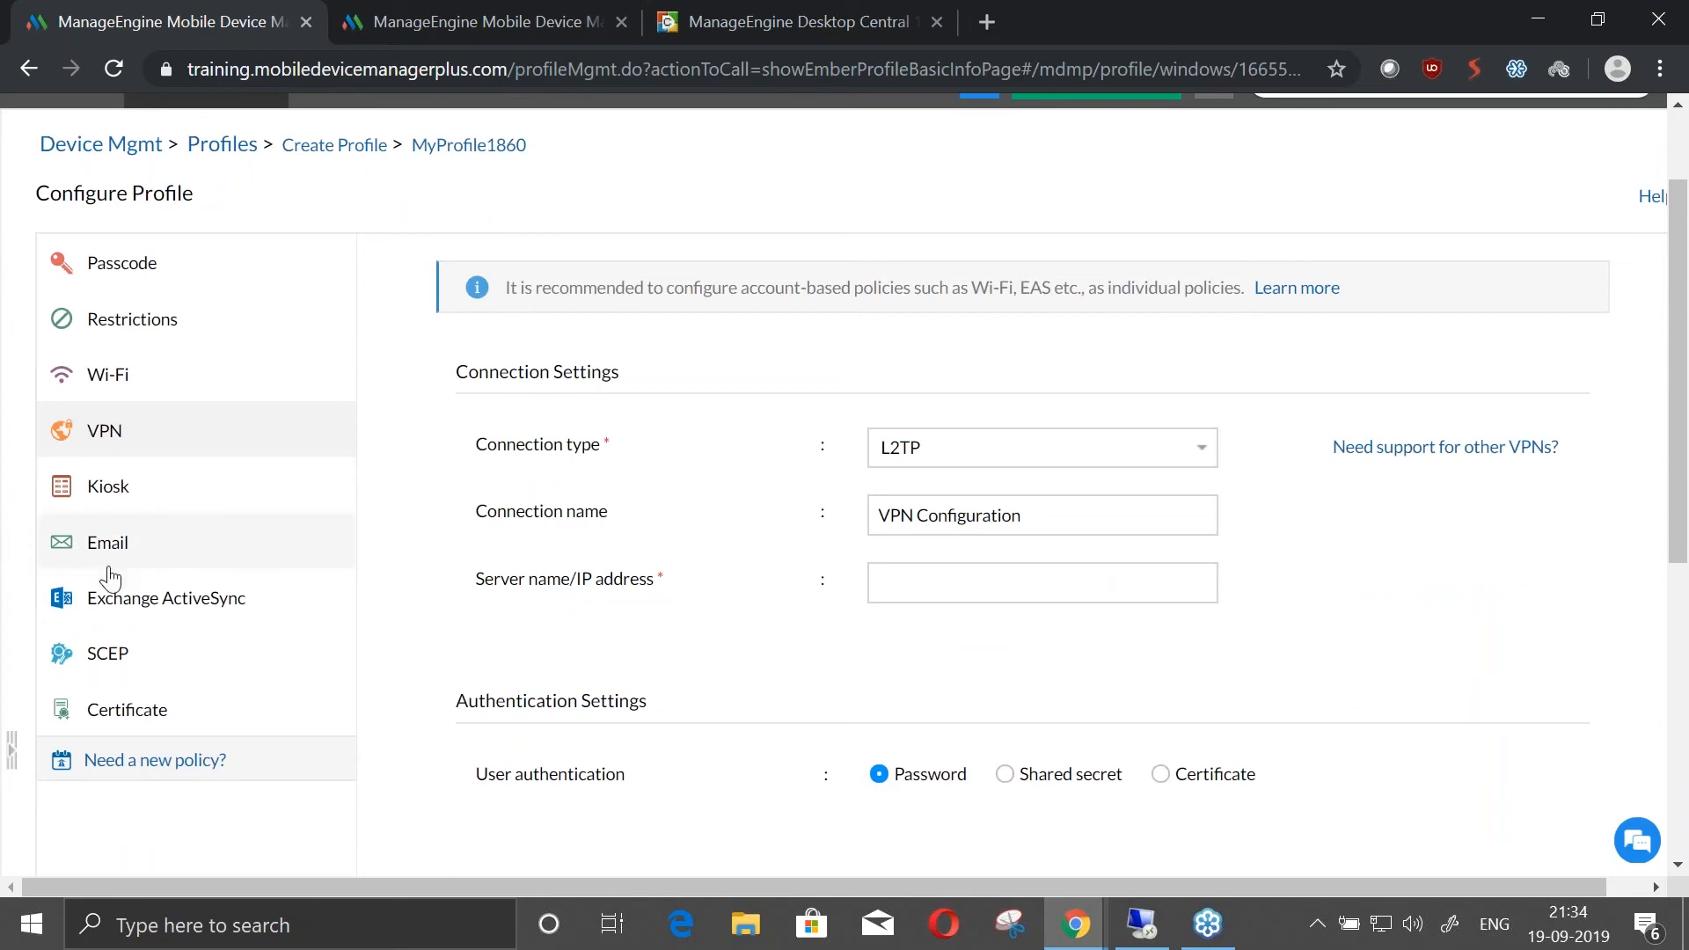
Examine the profile's Exchange ActiveSync settings, including the host type and the dynamic domain, user and email fields
{"action": "left_click", "coordinate": [166, 596]}
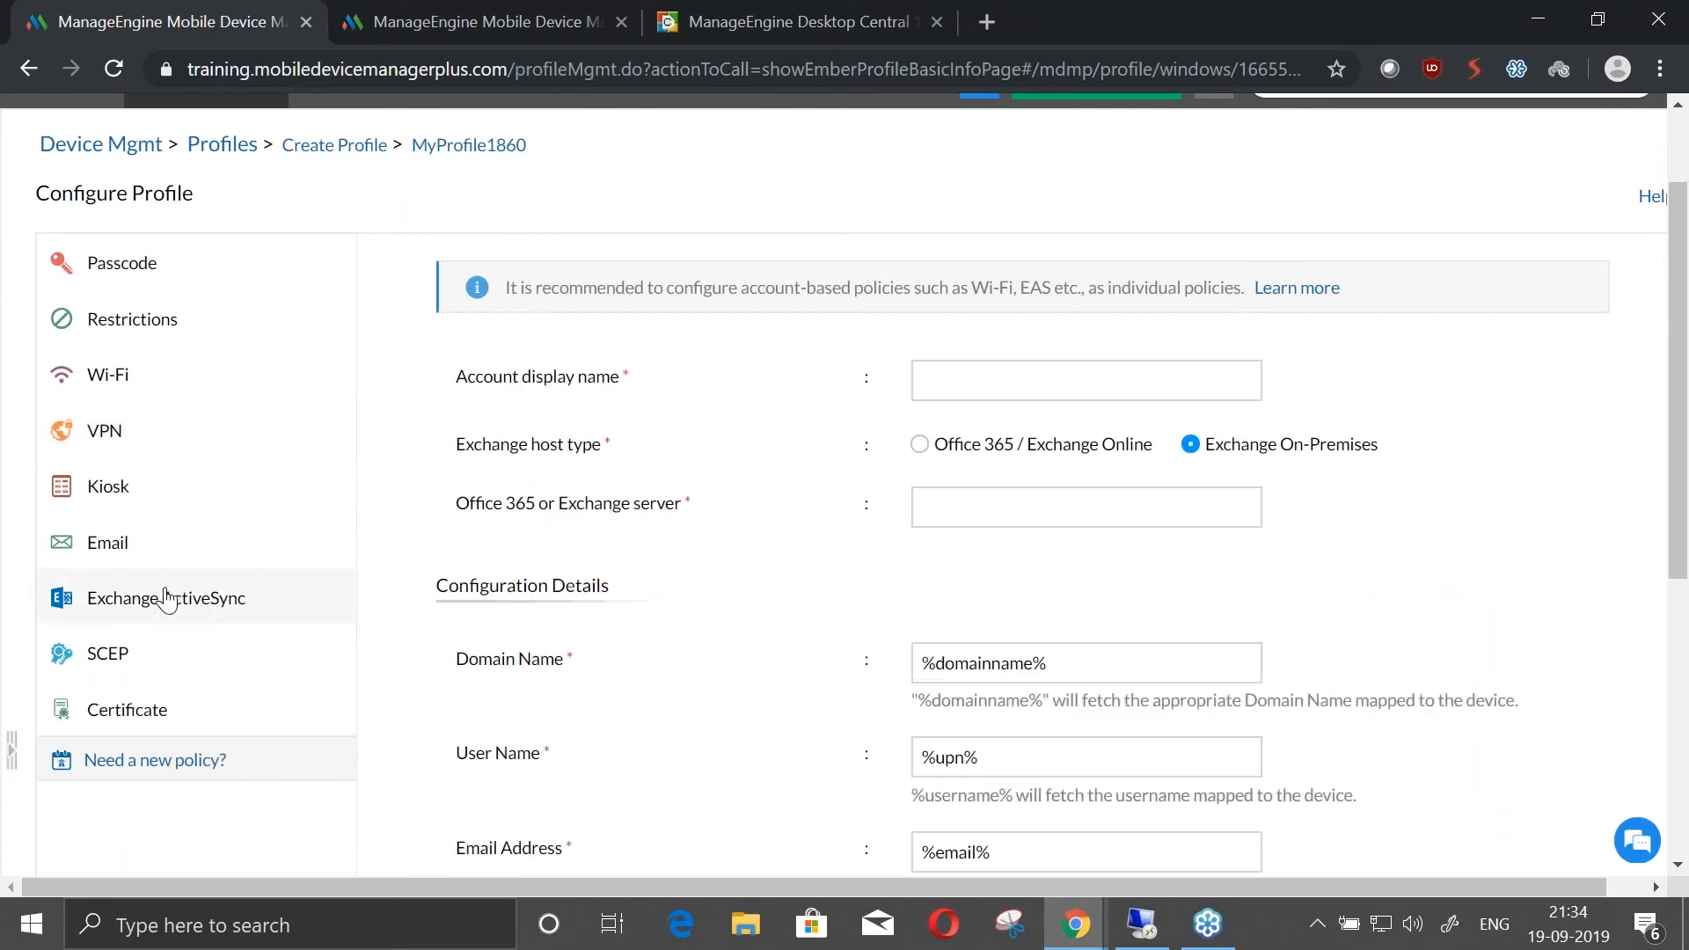
{"action": "scroll", "coordinate": [835, 613], "scroll_direction": "down", "scroll_amount": 2}
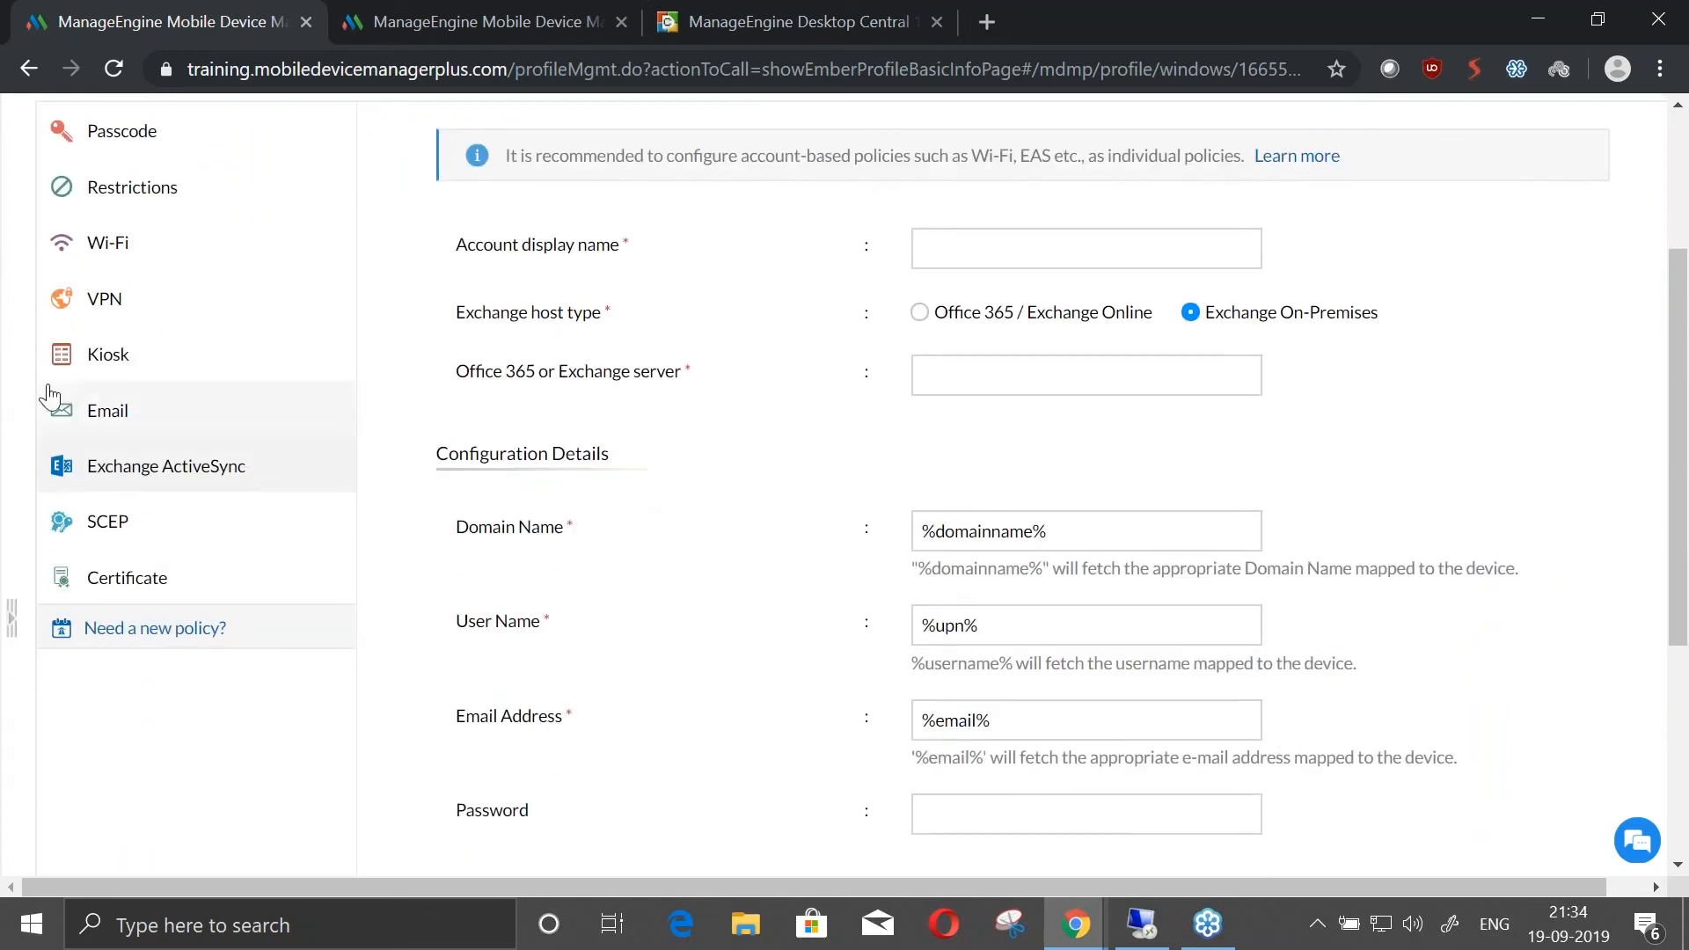
{"action": "left_click", "coordinate": [53, 408]}
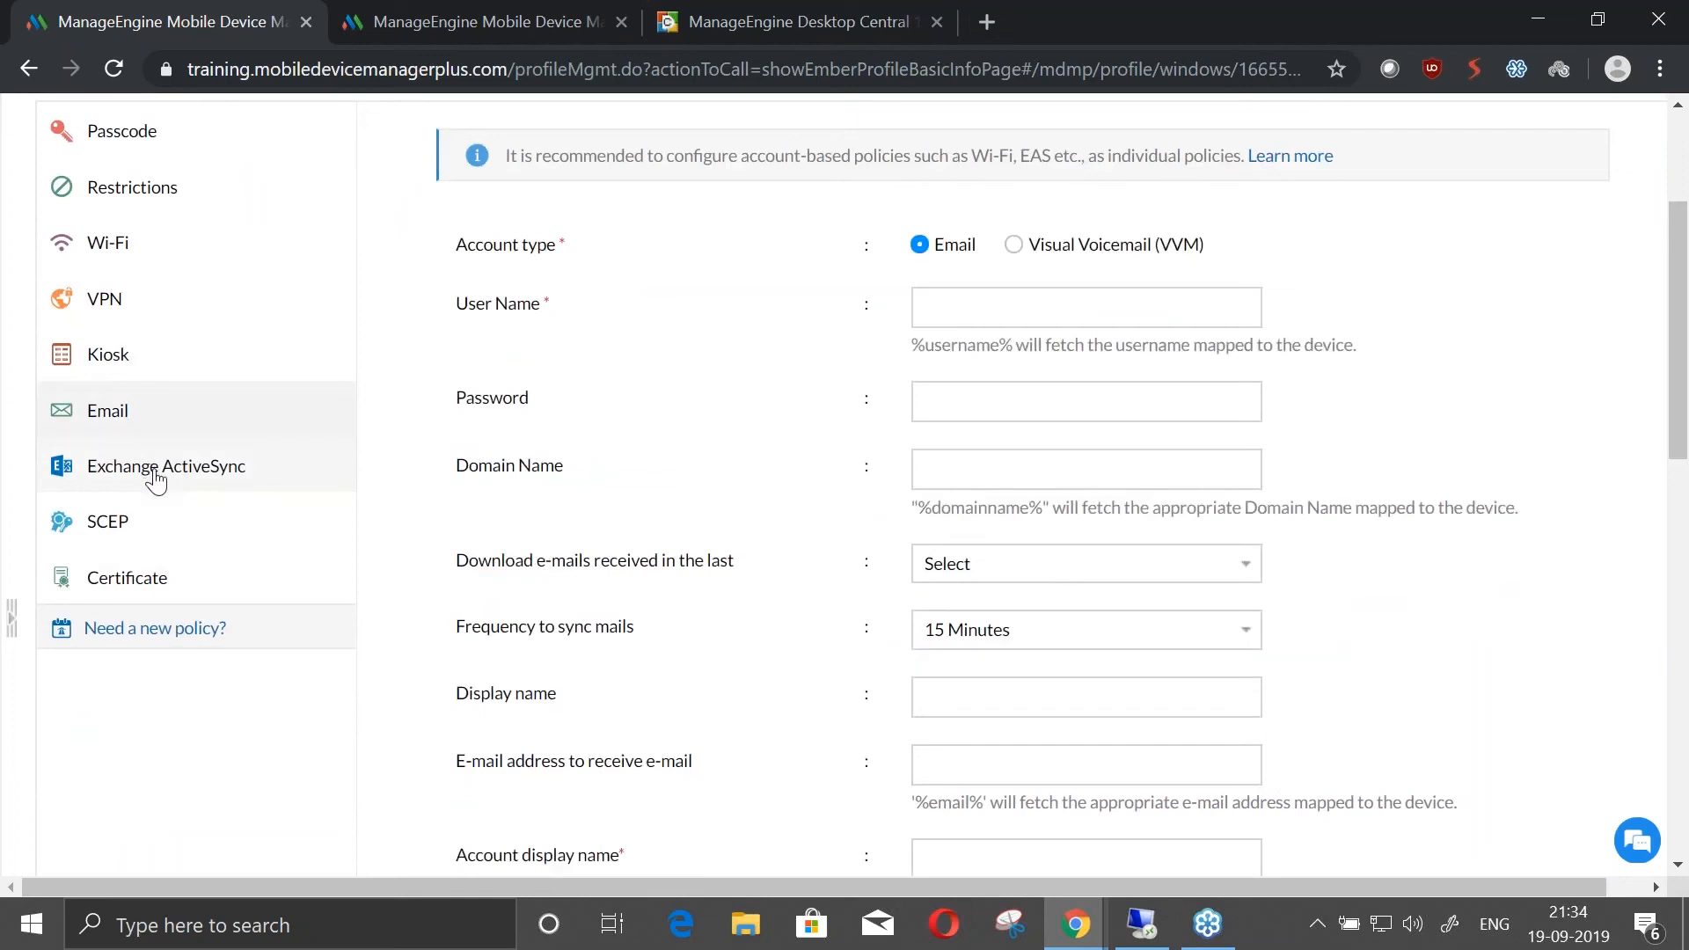
{"action": "left_click", "coordinate": [156, 480]}
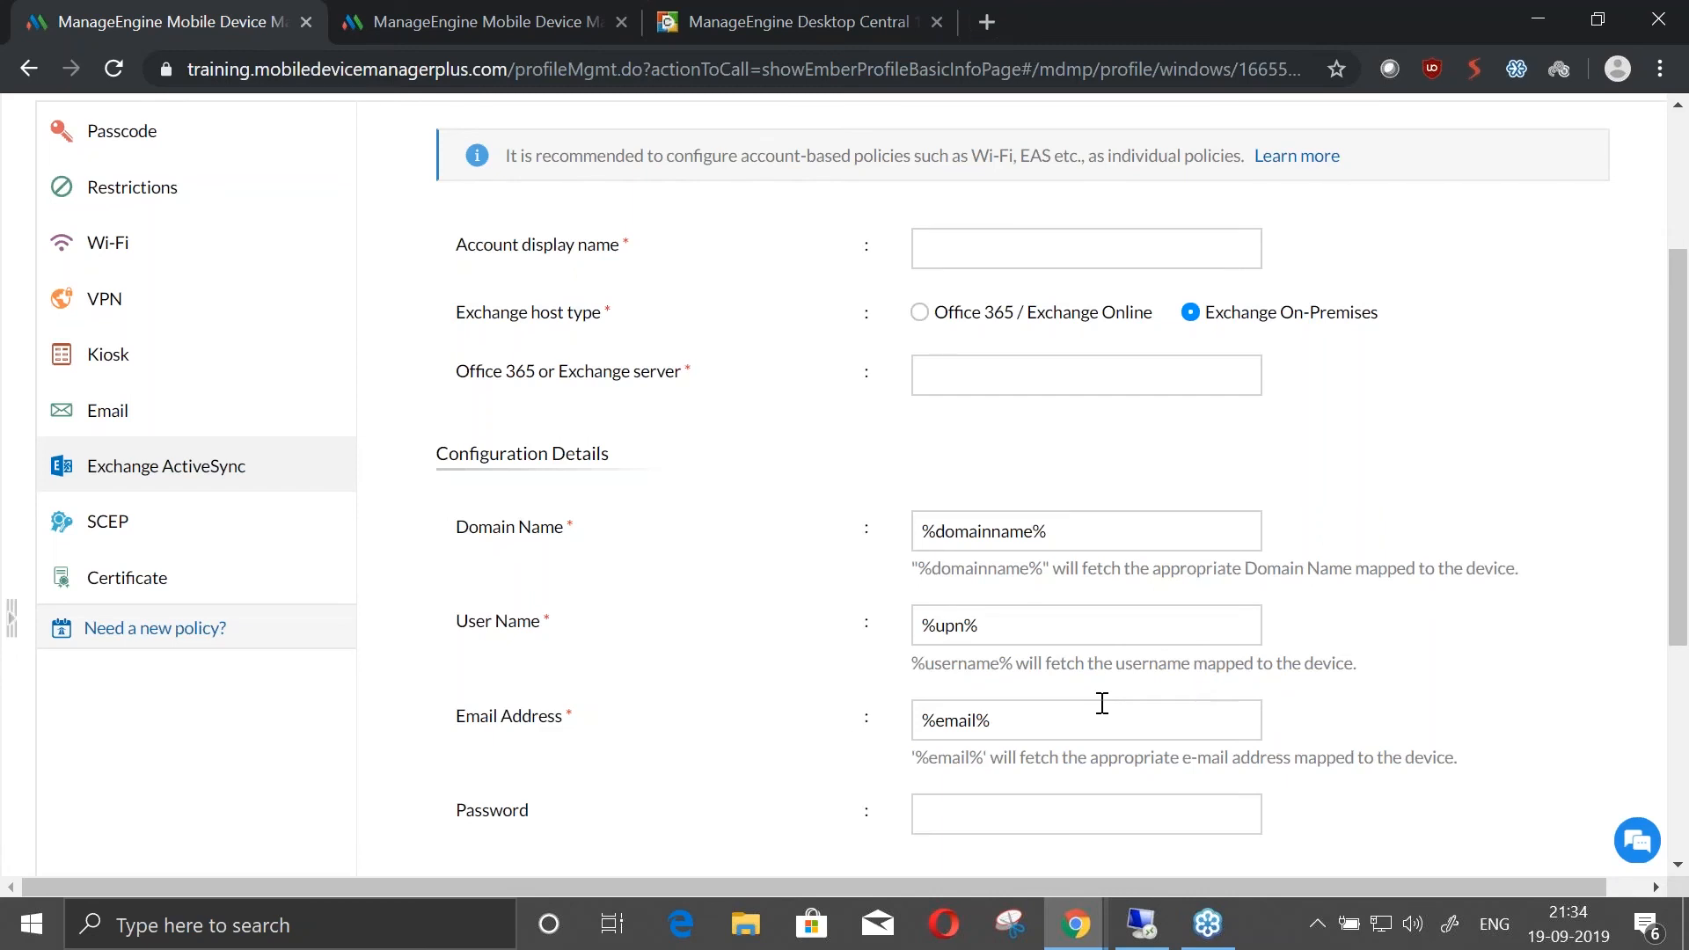
{"action": "scroll", "coordinate": [1102, 702], "scroll_direction": "up", "scroll_amount": 2}
Examine the profile's Email policy settings, from the account type down to the incoming and outgoing mail servers
{"action": "left_click", "coordinate": [178, 532]}
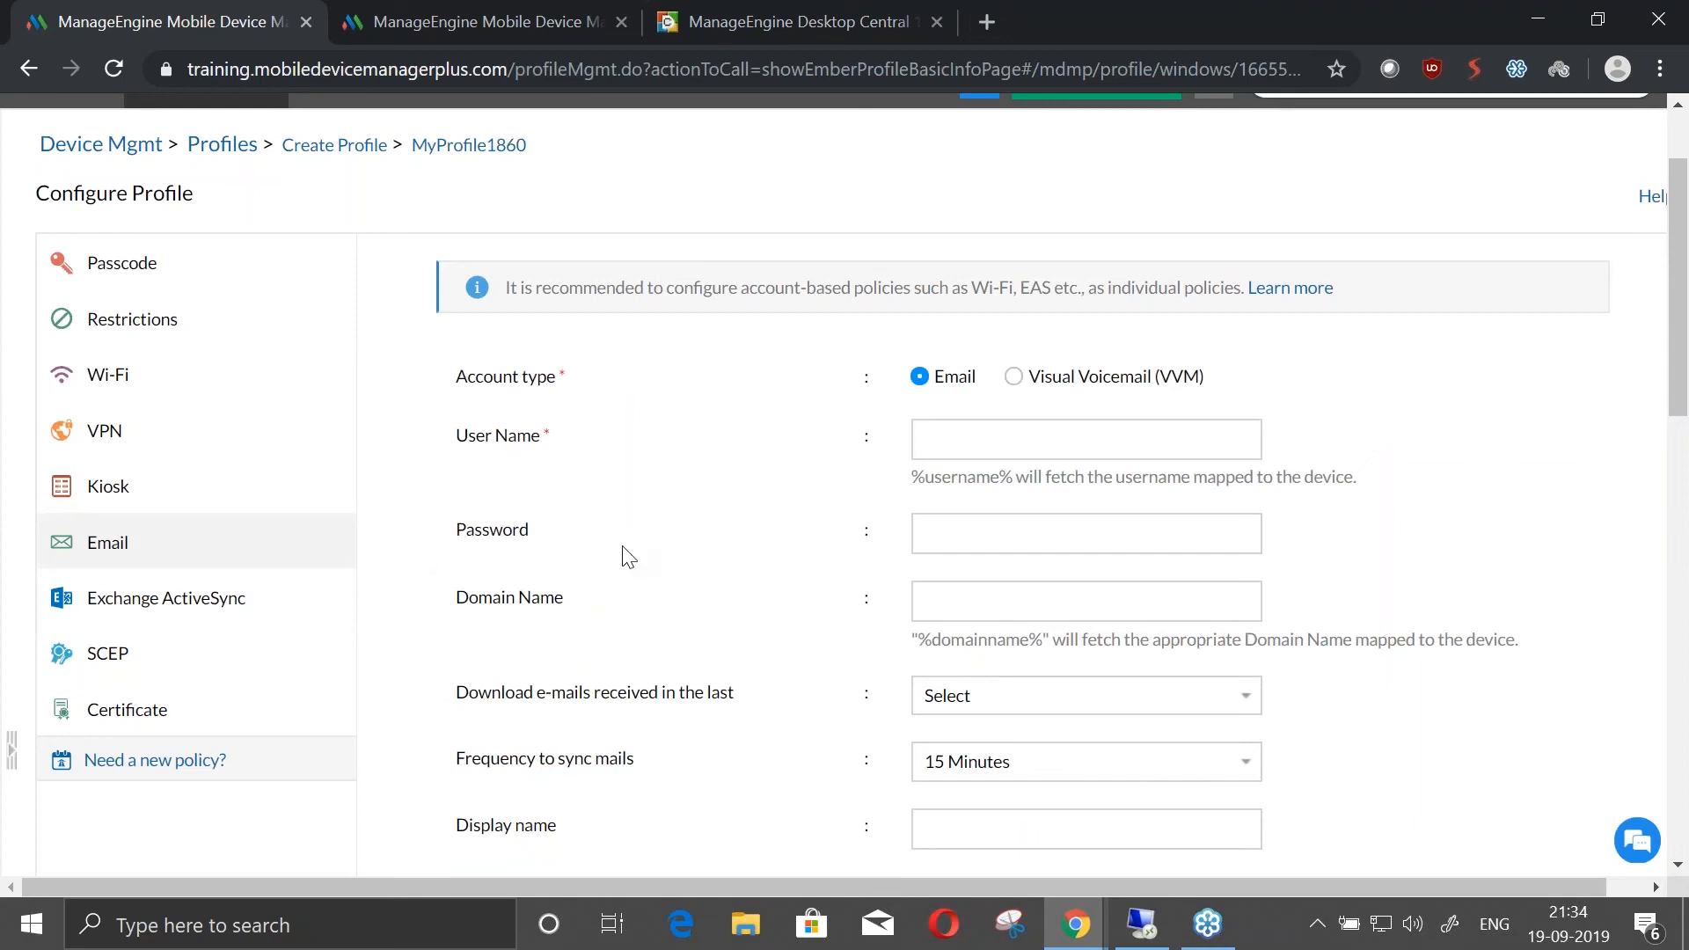
{"action": "scroll", "coordinate": [961, 646], "scroll_direction": "down", "scroll_amount": 2}
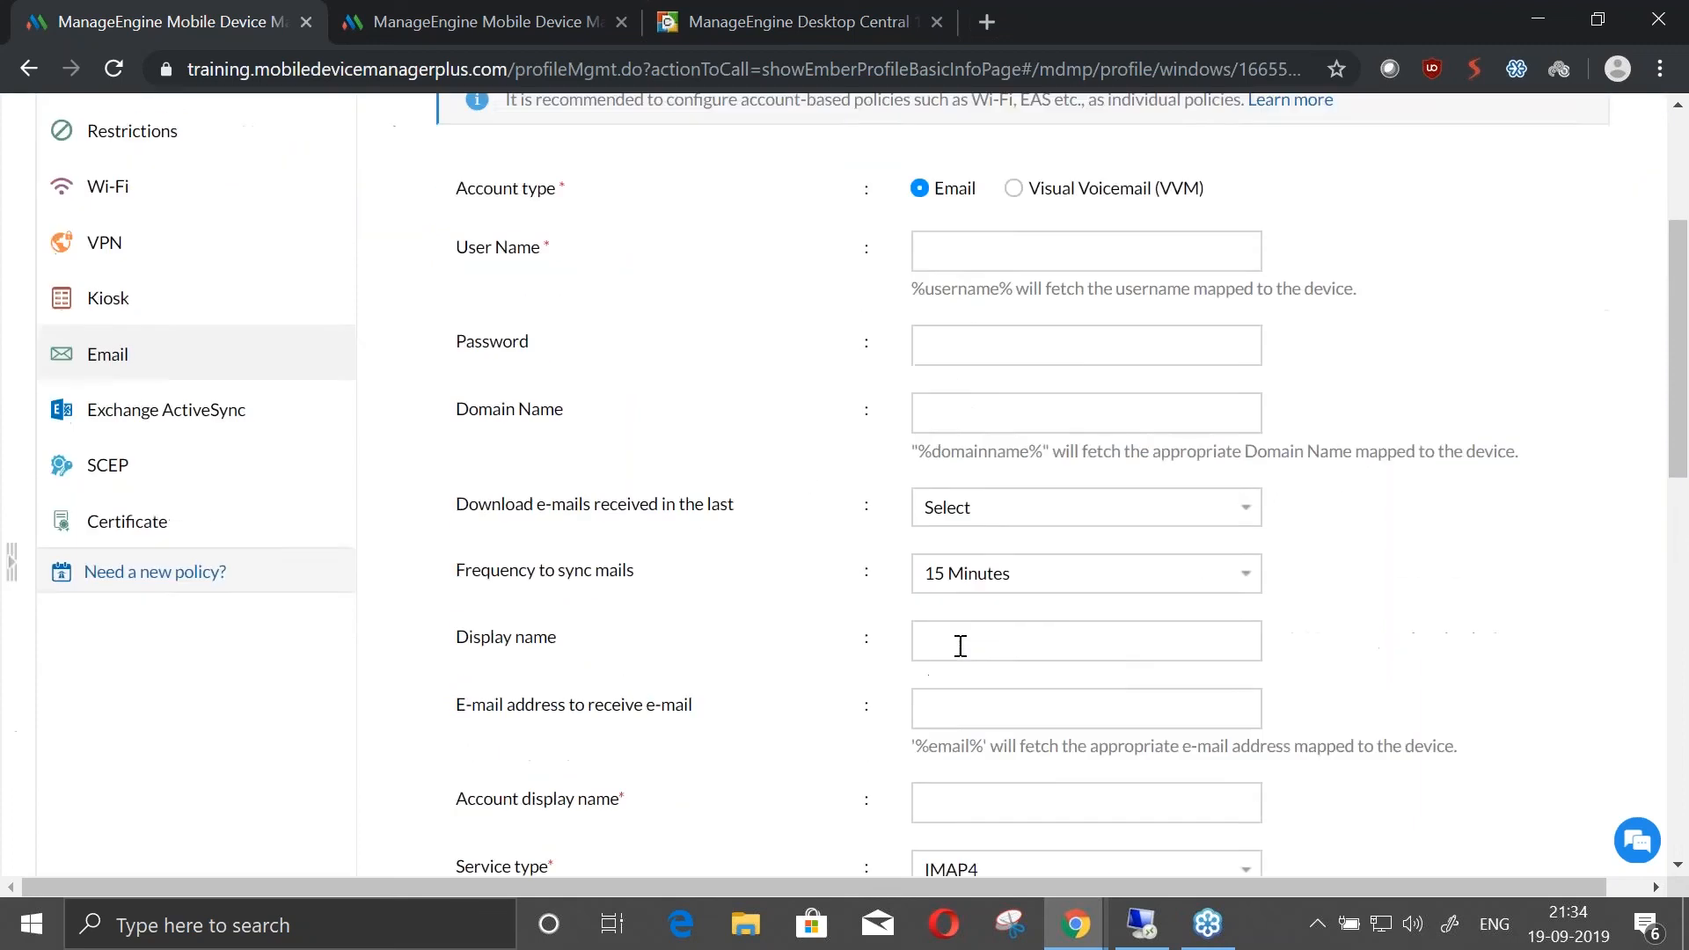
{"action": "scroll", "coordinate": [961, 646], "scroll_direction": "down", "scroll_amount": 5}
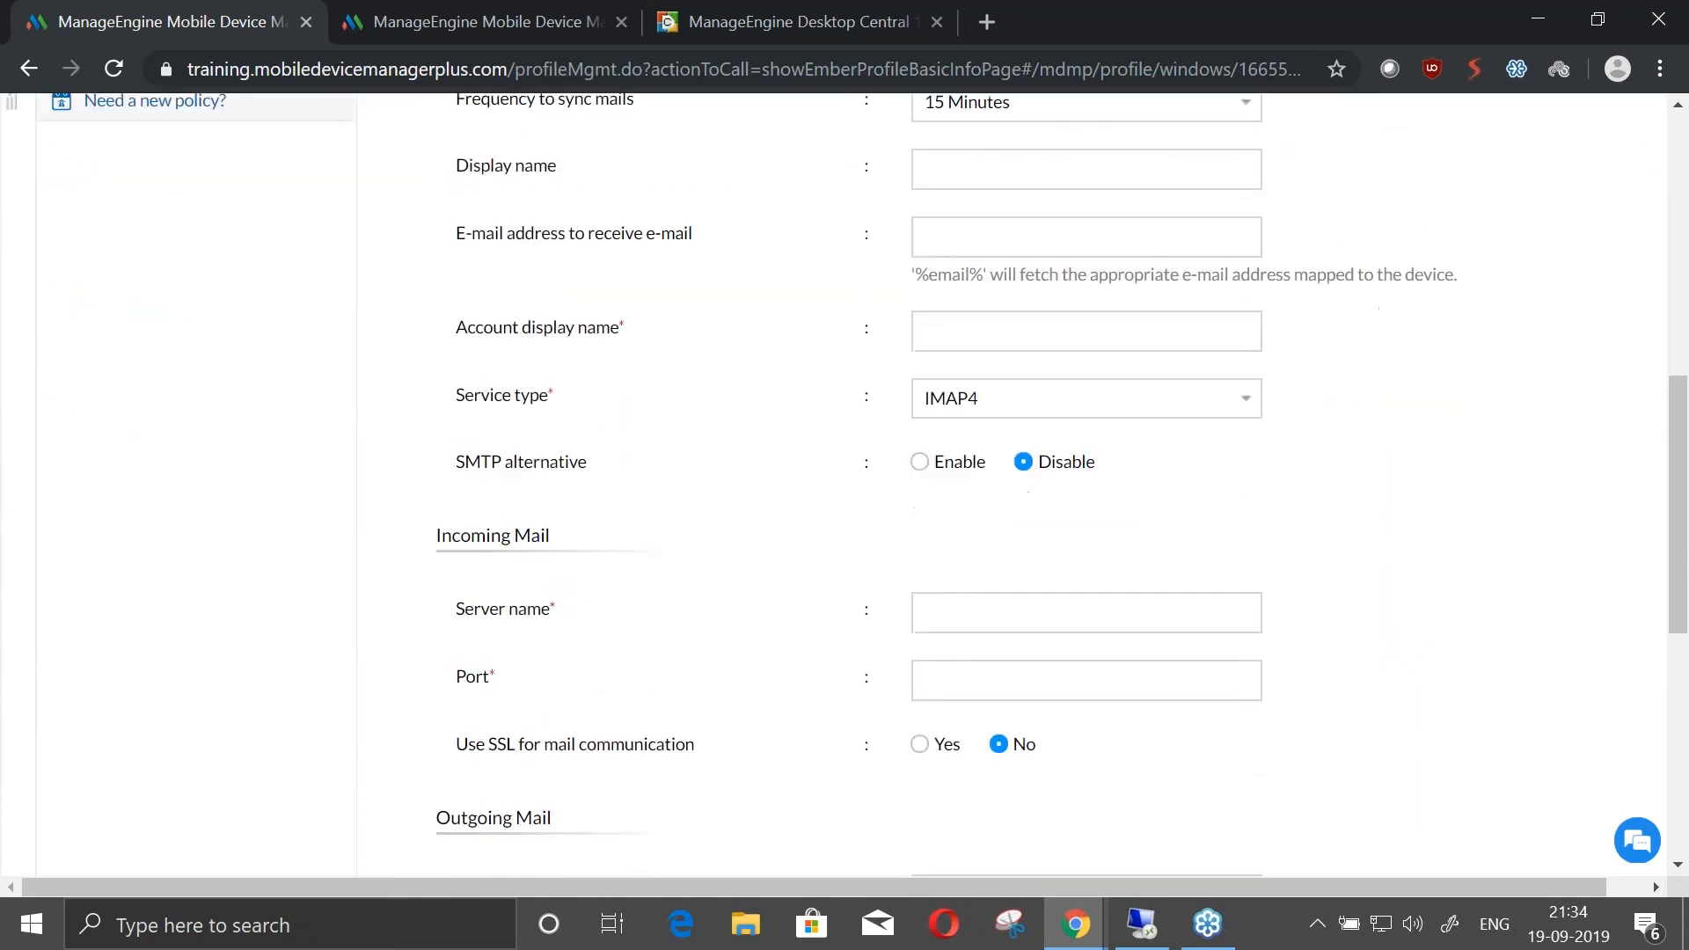
{"action": "scroll", "coordinate": [634, 463], "scroll_direction": "up", "scroll_amount": 6}
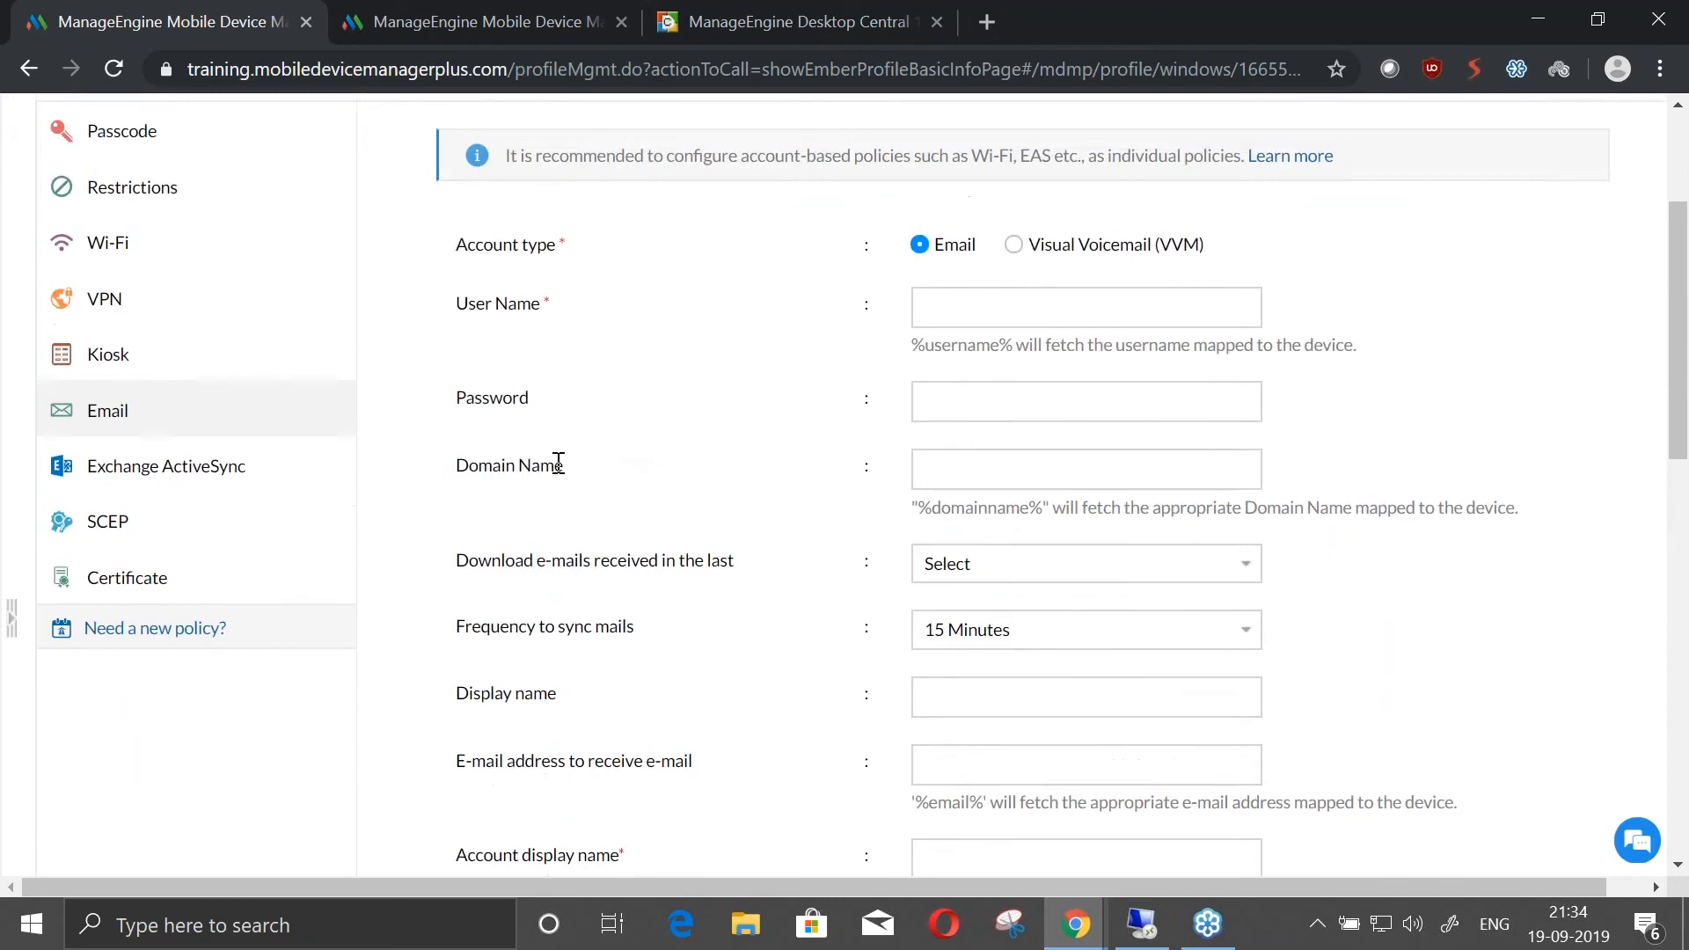
{"action": "scroll", "coordinate": [558, 463], "scroll_direction": "up", "scroll_amount": 2}
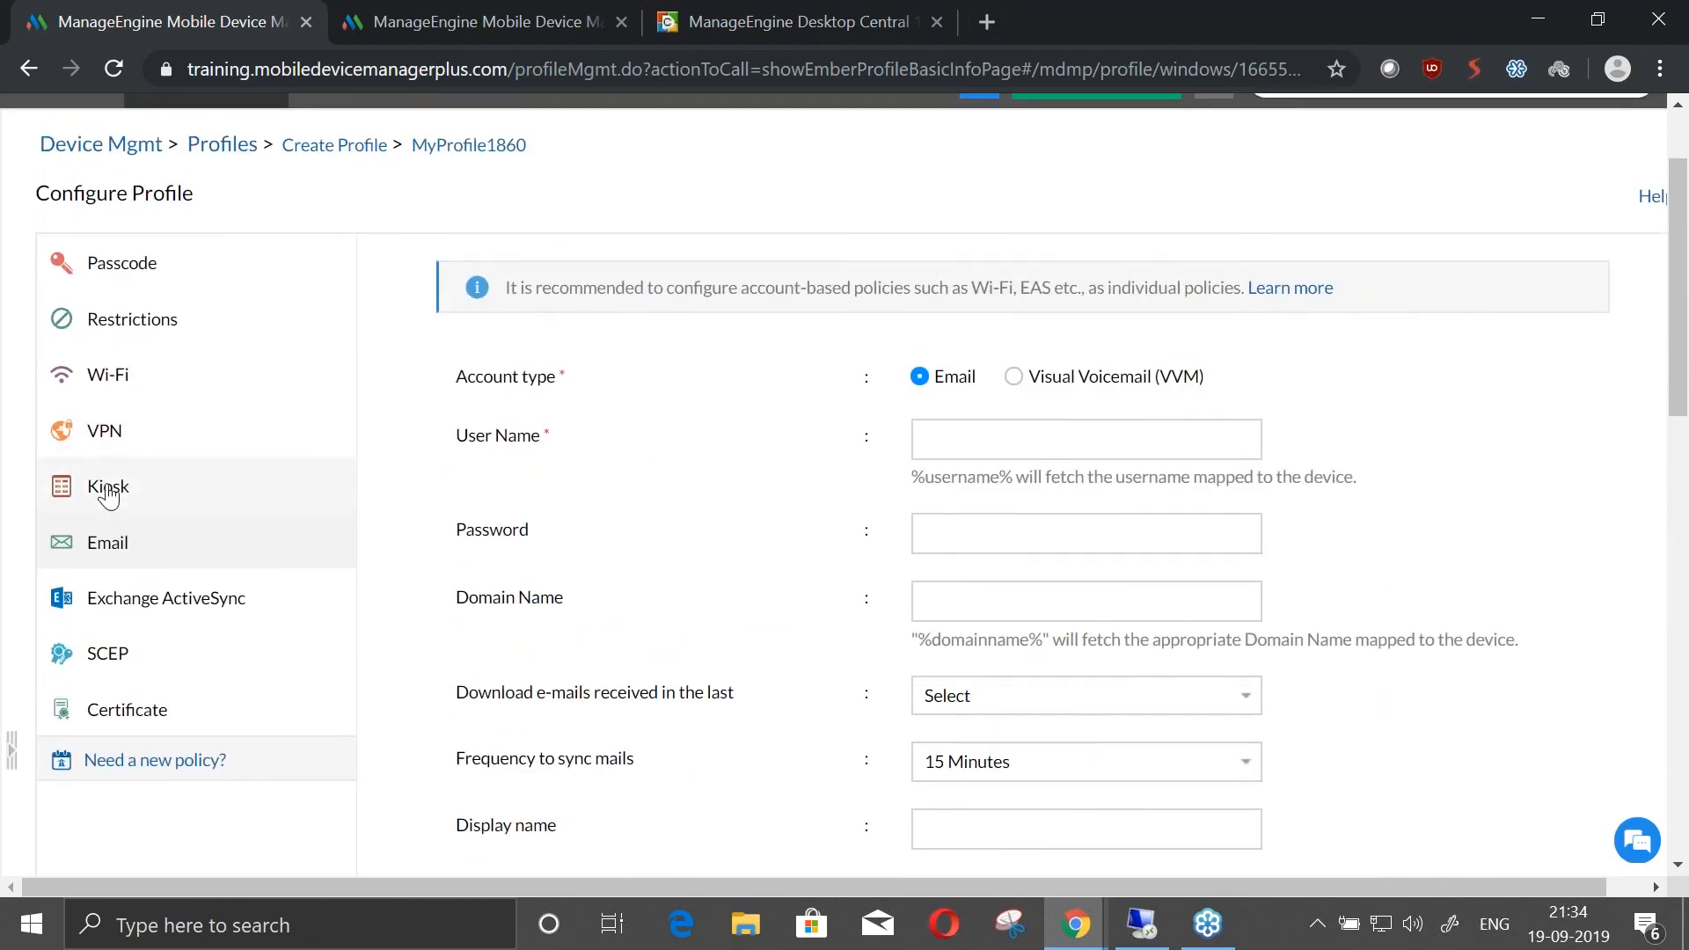
{"action": "scroll", "coordinate": [695, 592], "scroll_direction": "down", "scroll_amount": 5}
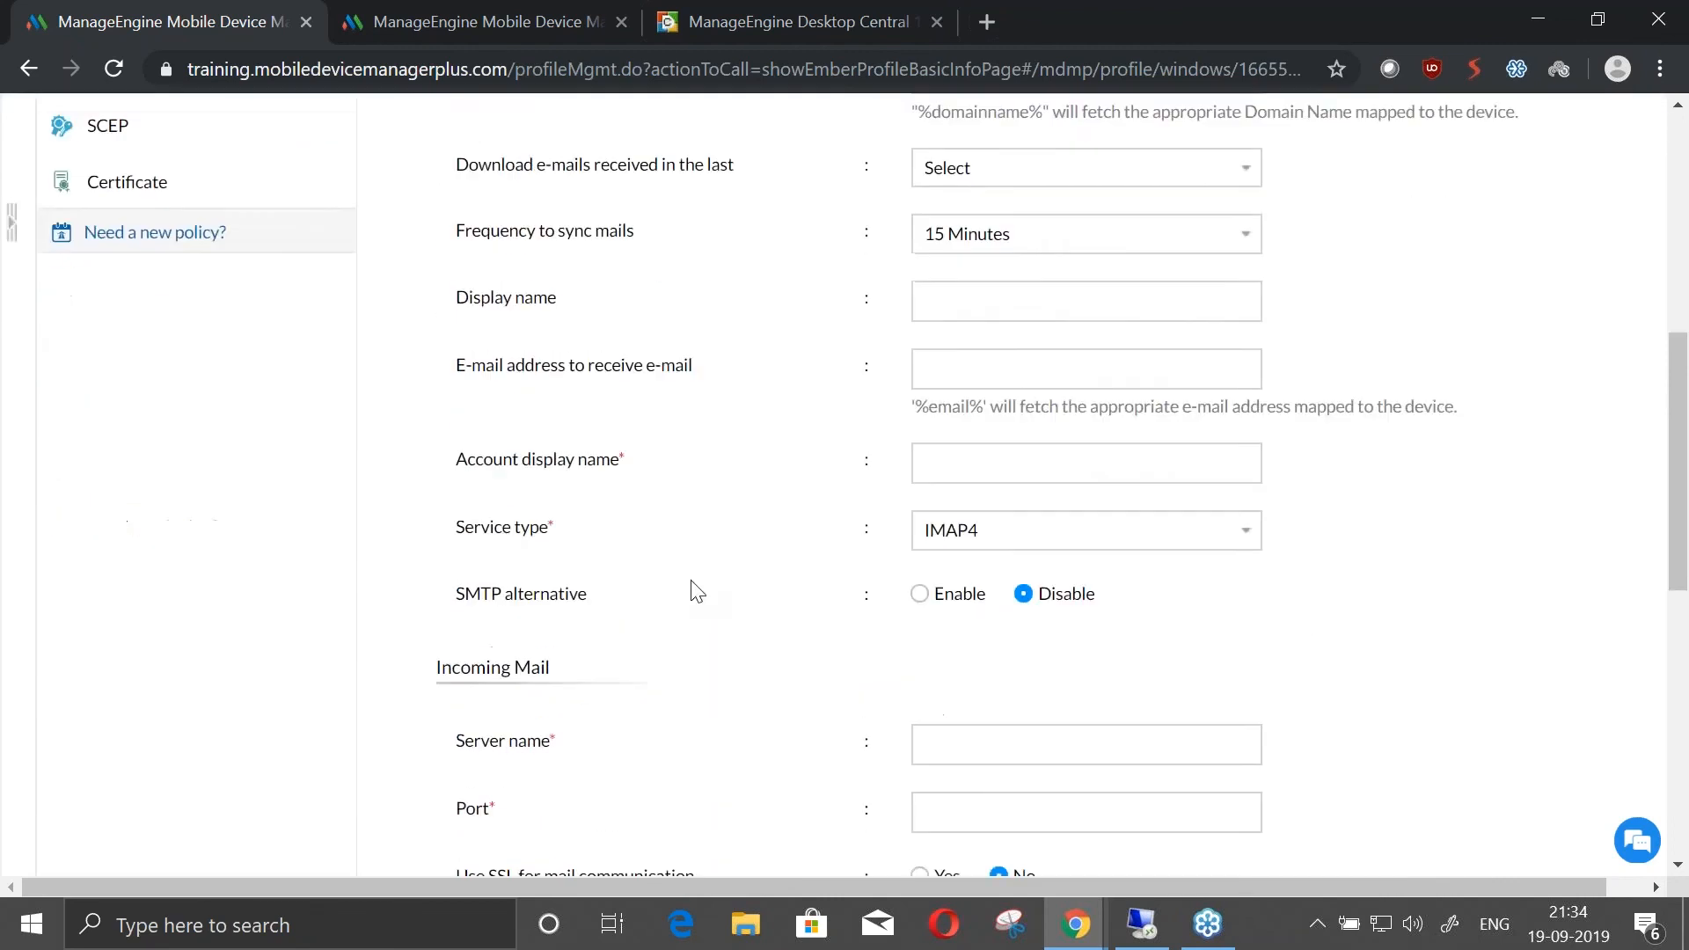
{"action": "scroll", "coordinate": [695, 591], "scroll_direction": "down", "scroll_amount": 3}
{"action": "scroll", "coordinate": [693, 588], "scroll_direction": "up", "scroll_amount": 7}
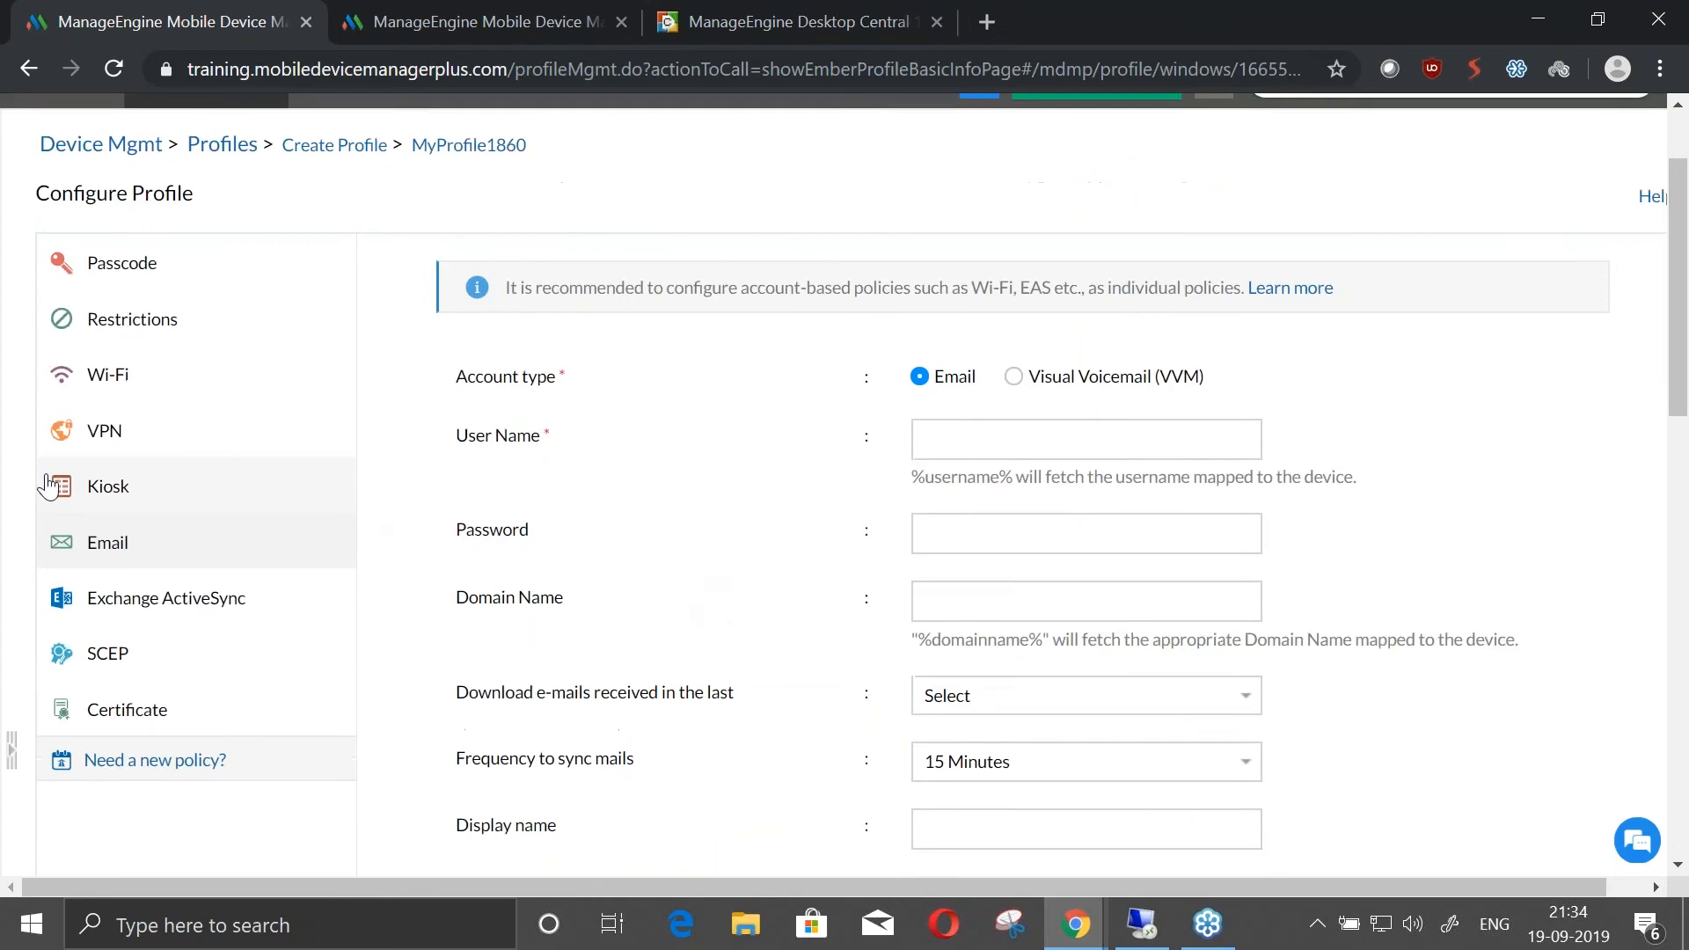
Choose GeoTrust Global CA in the Certificate policy to view its details, and check the SCEP policy settings
{"action": "left_click", "coordinate": [171, 666]}
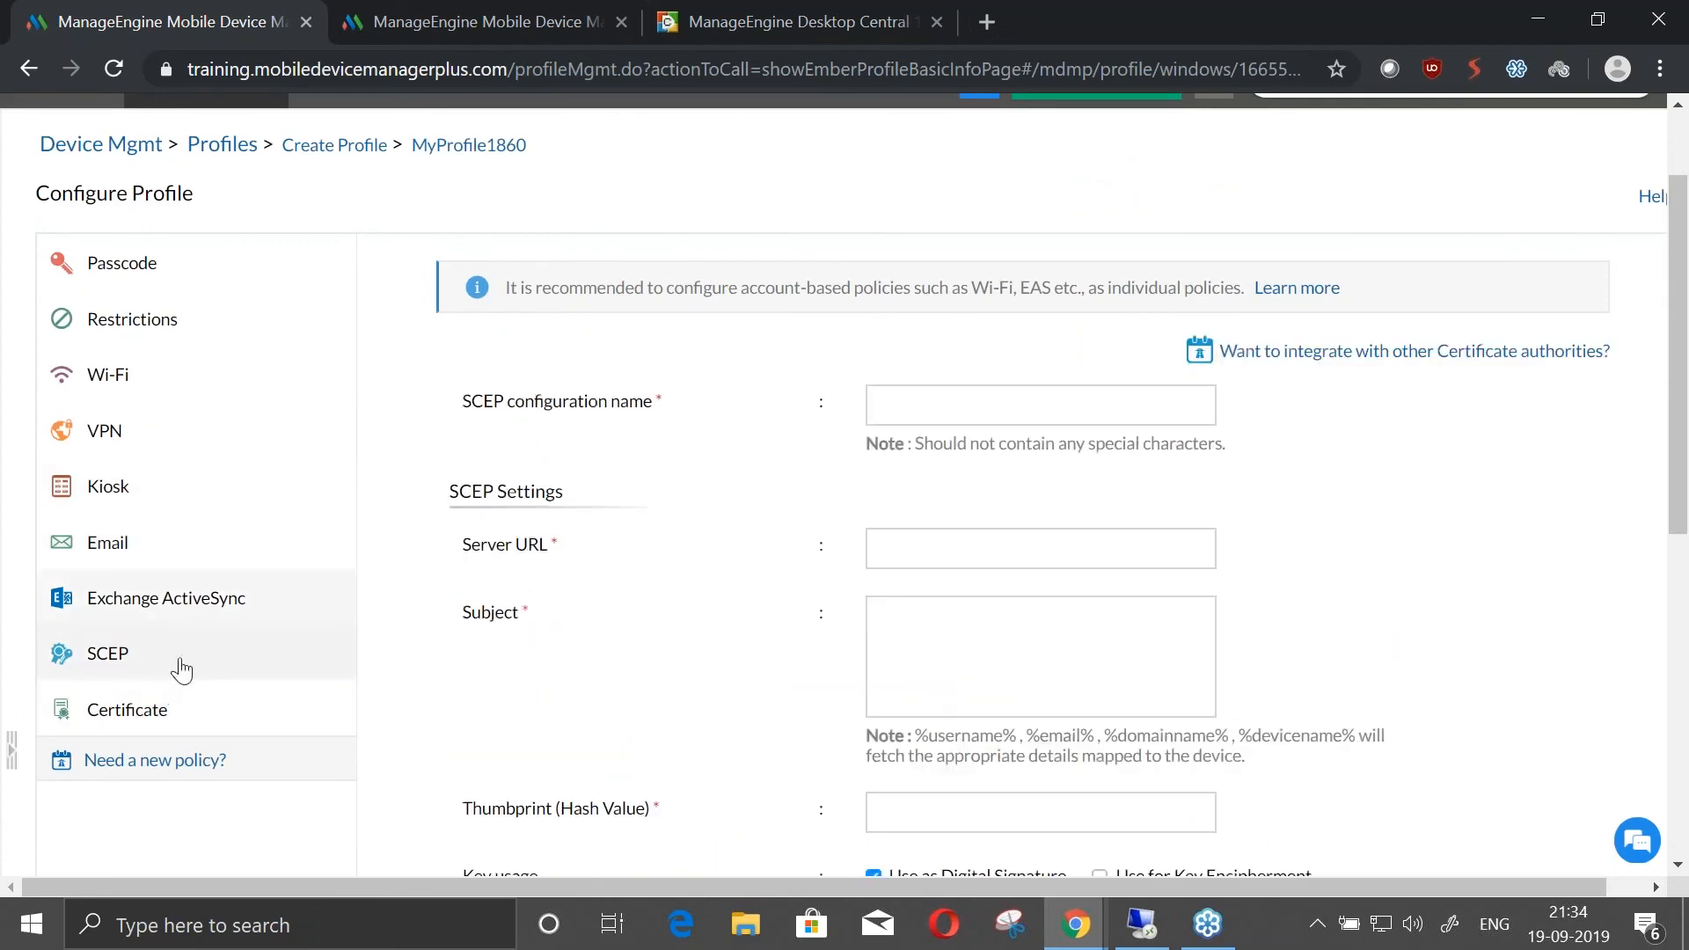
{"action": "left_click", "coordinate": [173, 715]}
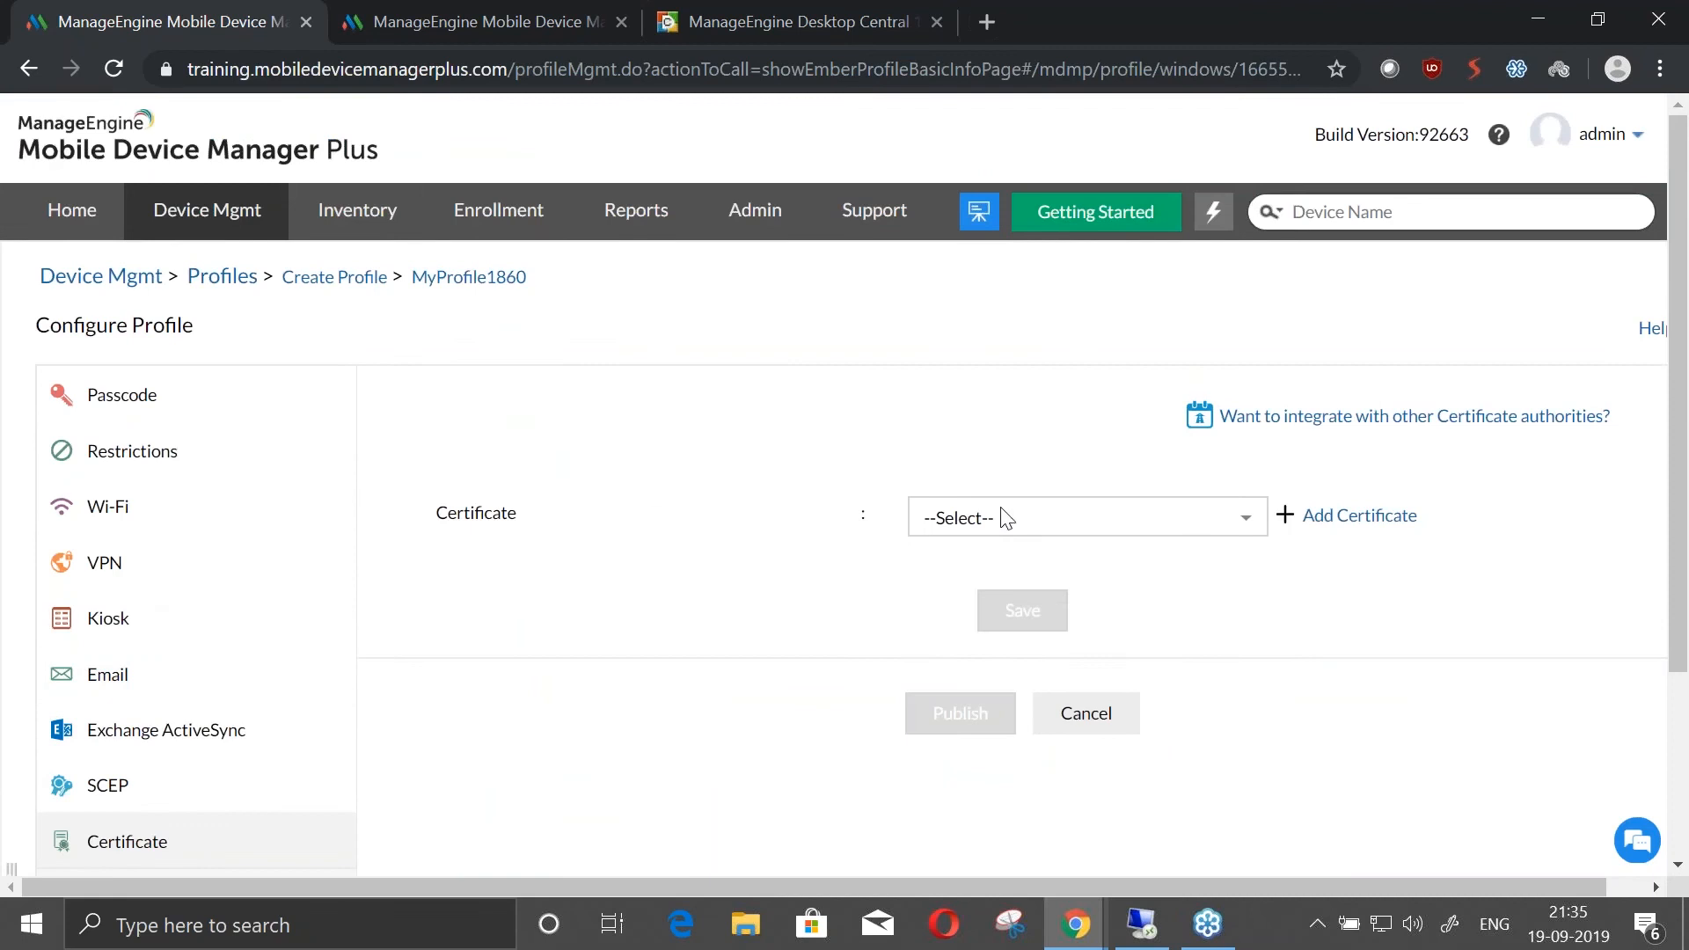
{"action": "left_click", "coordinate": [1019, 528]}
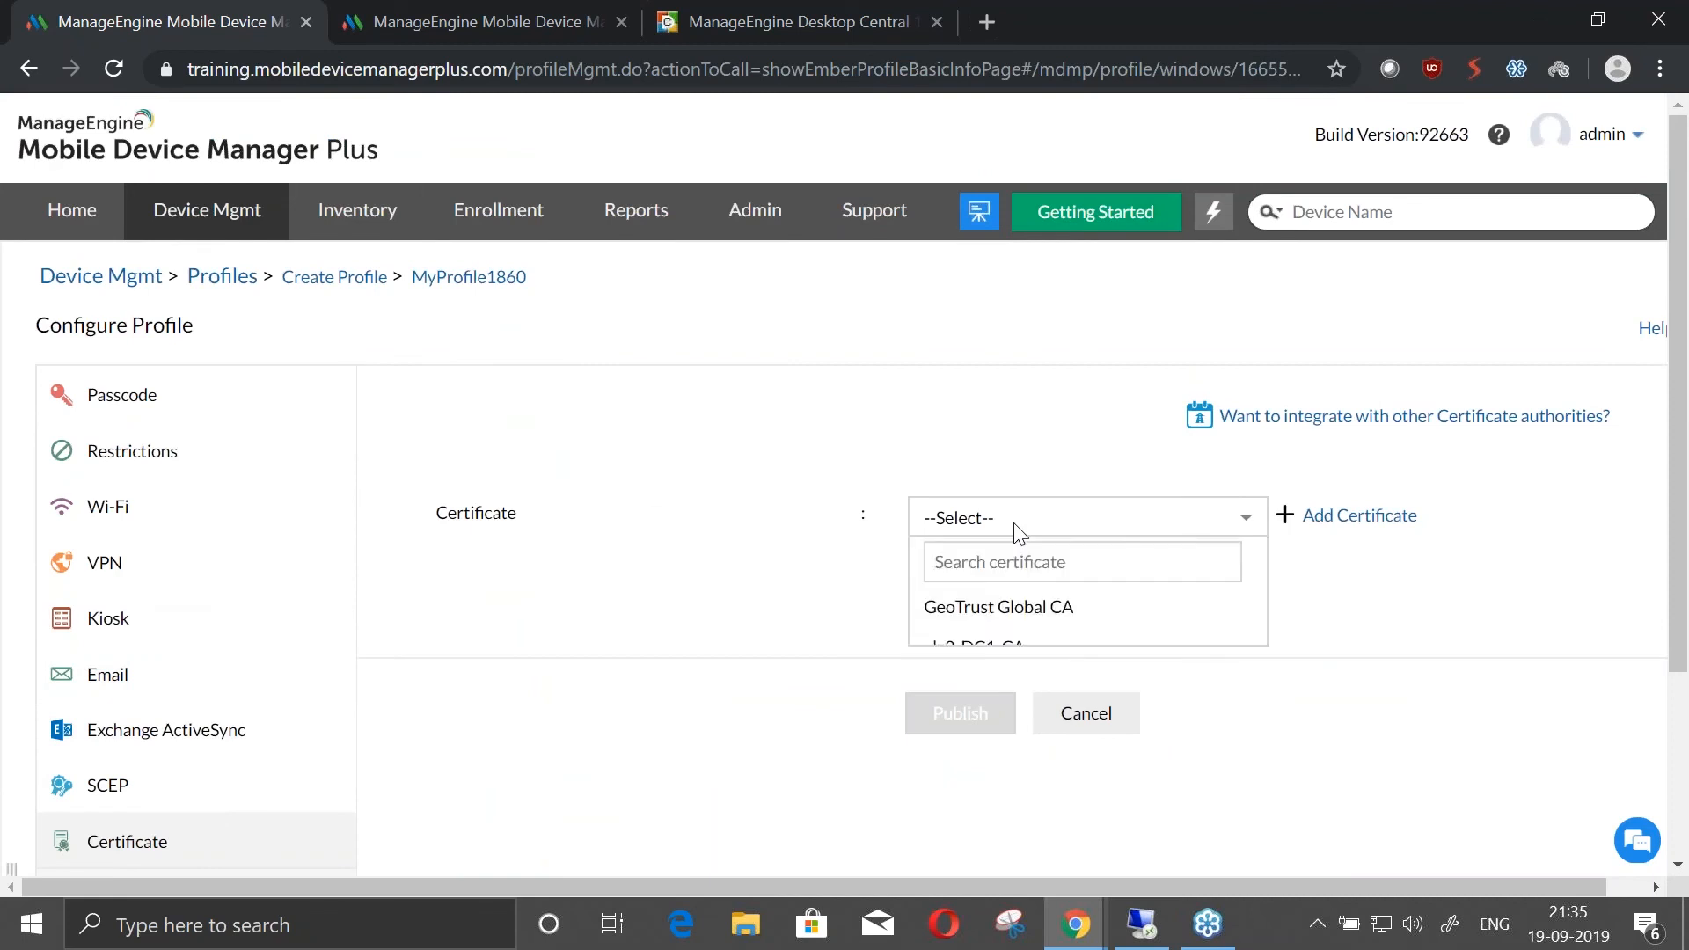
{"action": "left_click", "coordinate": [986, 605]}
{"action": "scroll", "coordinate": [906, 543], "scroll_direction": "down", "scroll_amount": 1}
{"action": "scroll", "coordinate": [914, 581], "scroll_direction": "down", "scroll_amount": 1}
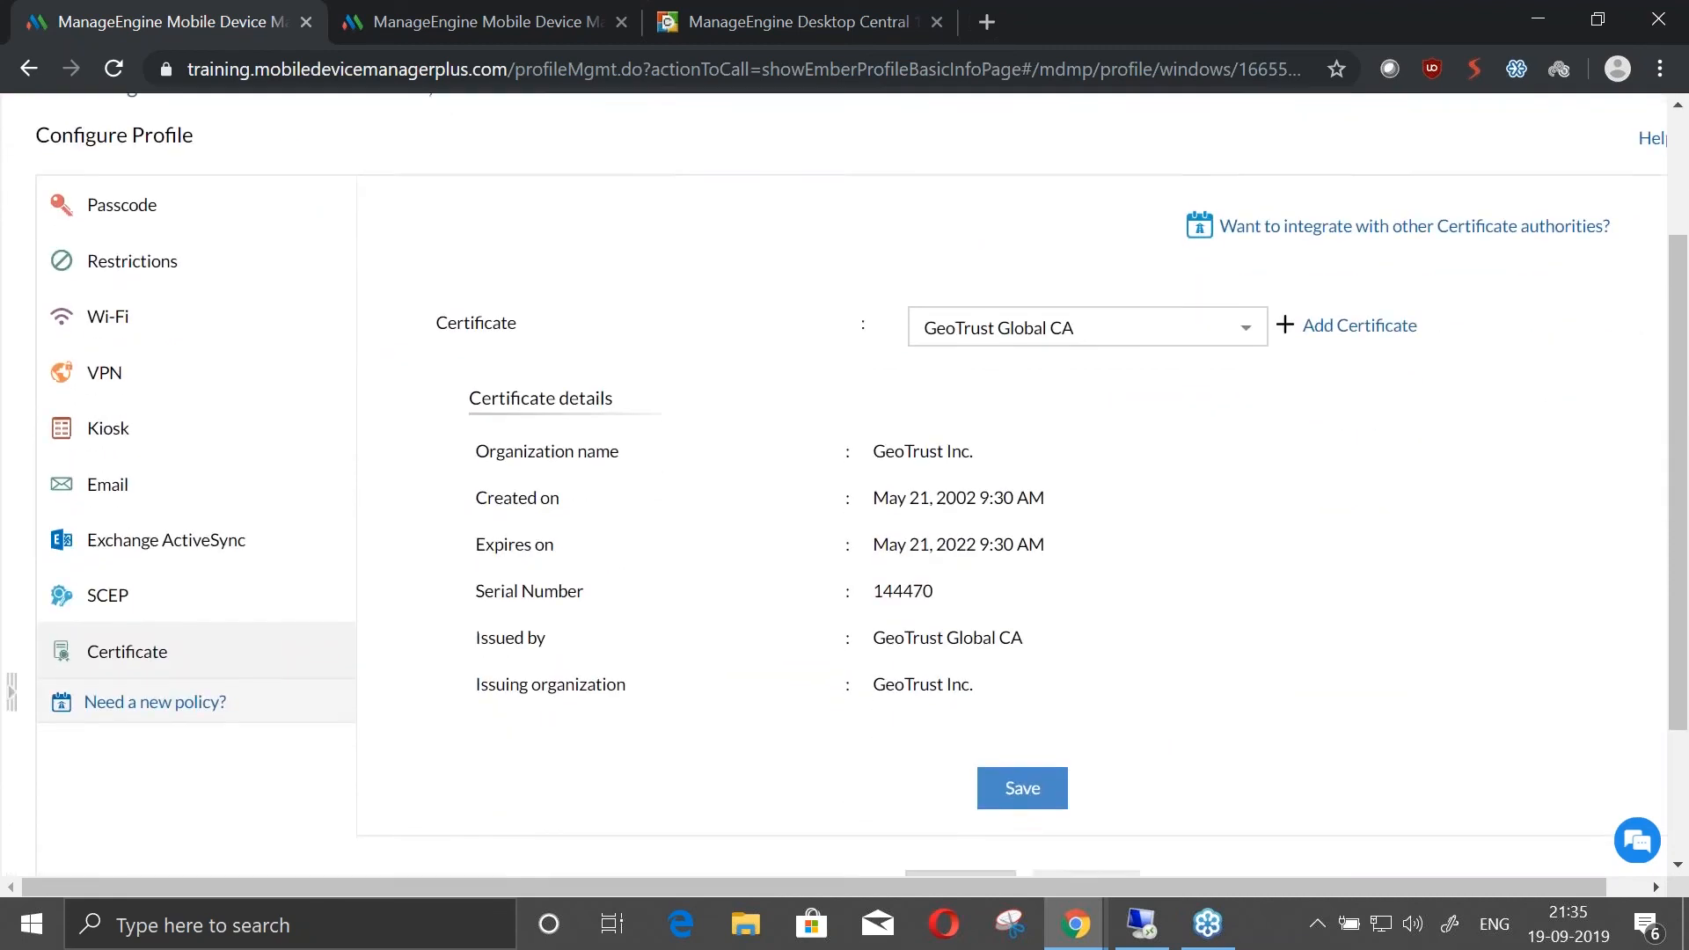
{"action": "scroll", "coordinate": [3, 464], "scroll_direction": "up", "scroll_amount": 2}
{"action": "scroll", "coordinate": [423, 695], "scroll_direction": "down", "scroll_amount": 1}
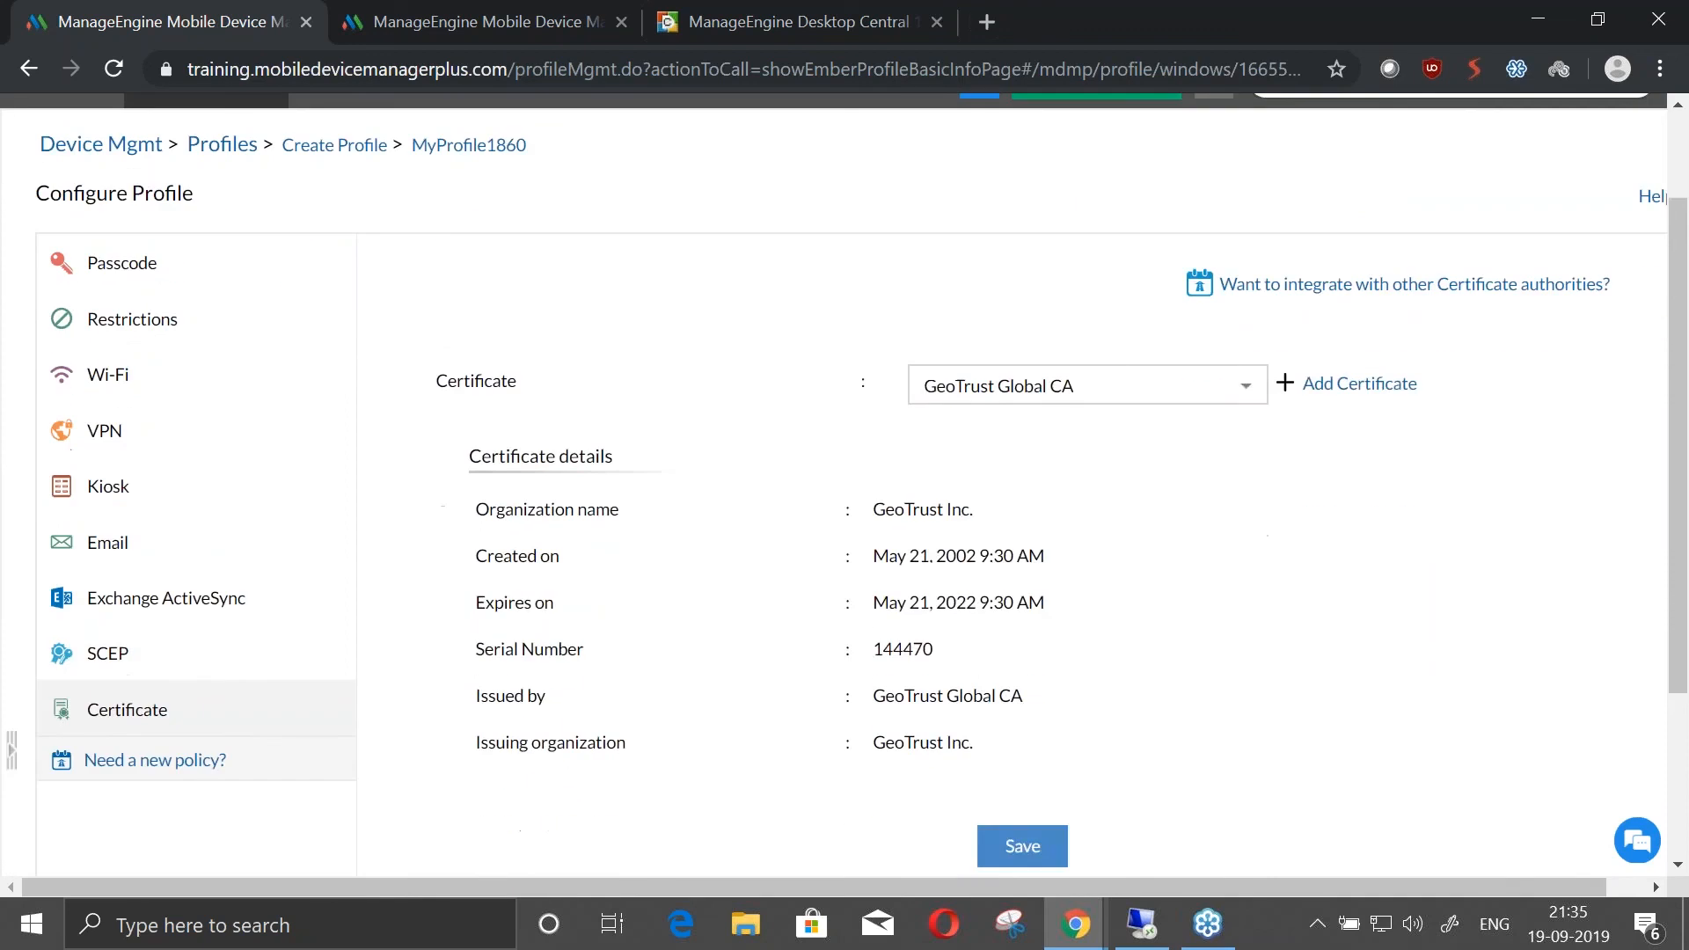
{"action": "left_click", "coordinate": [194, 666]}
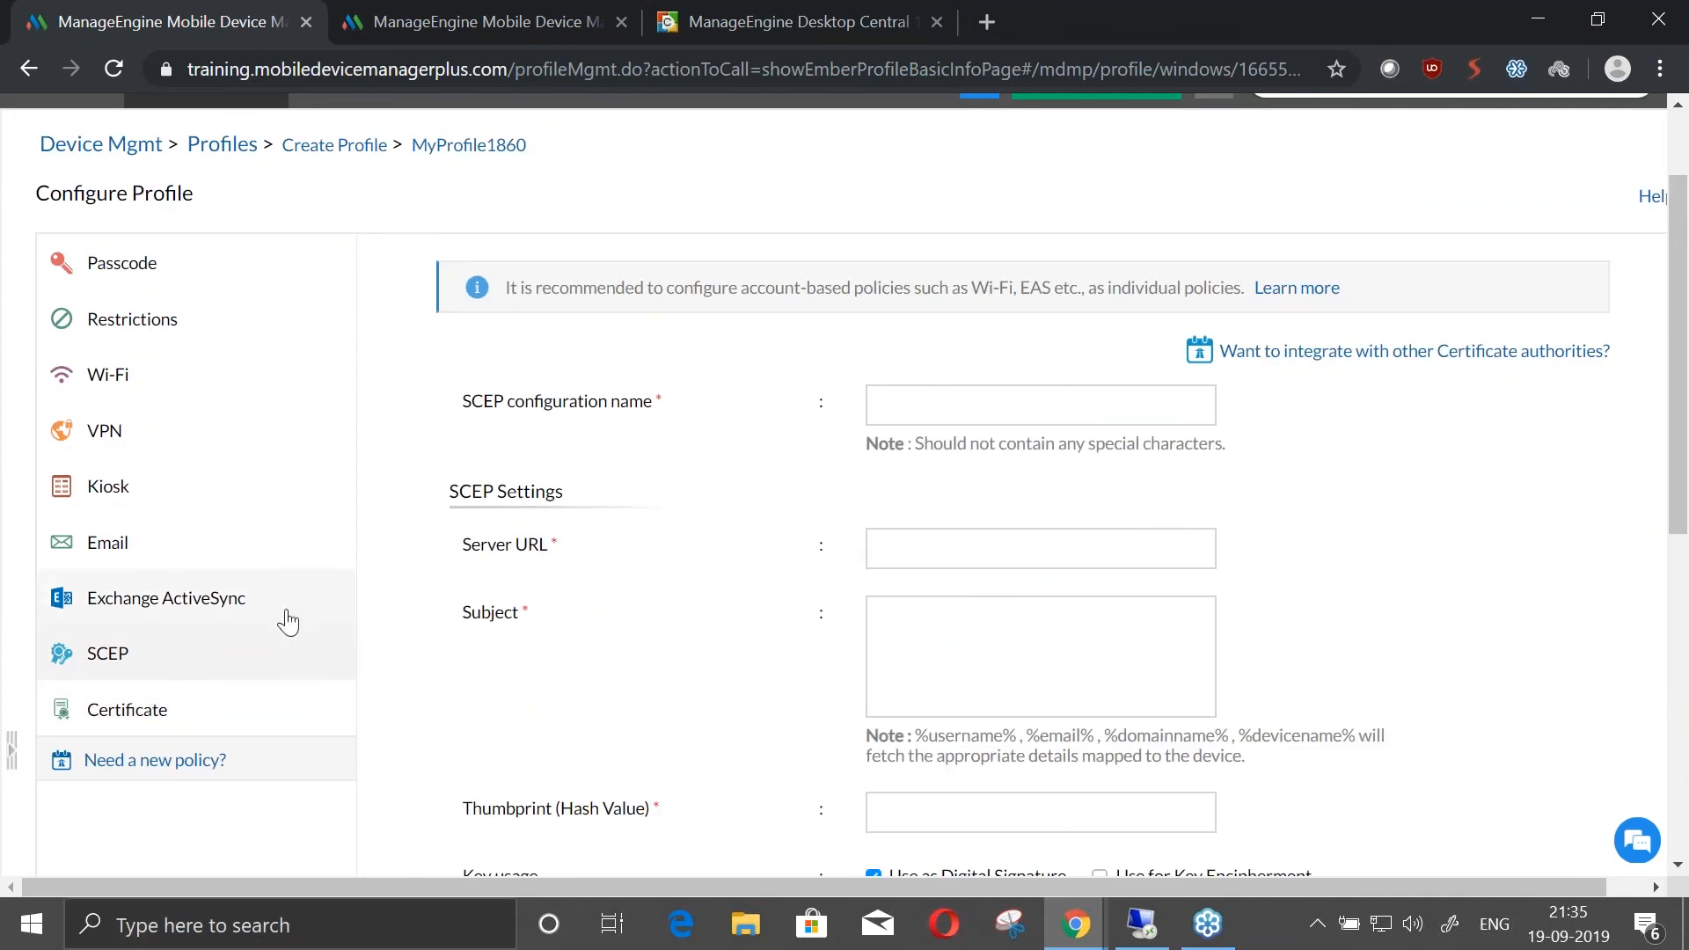
Set the Kiosk policy's type to Multi app and look through the apps that can be allowed, without adding any
{"action": "left_click", "coordinate": [298, 499]}
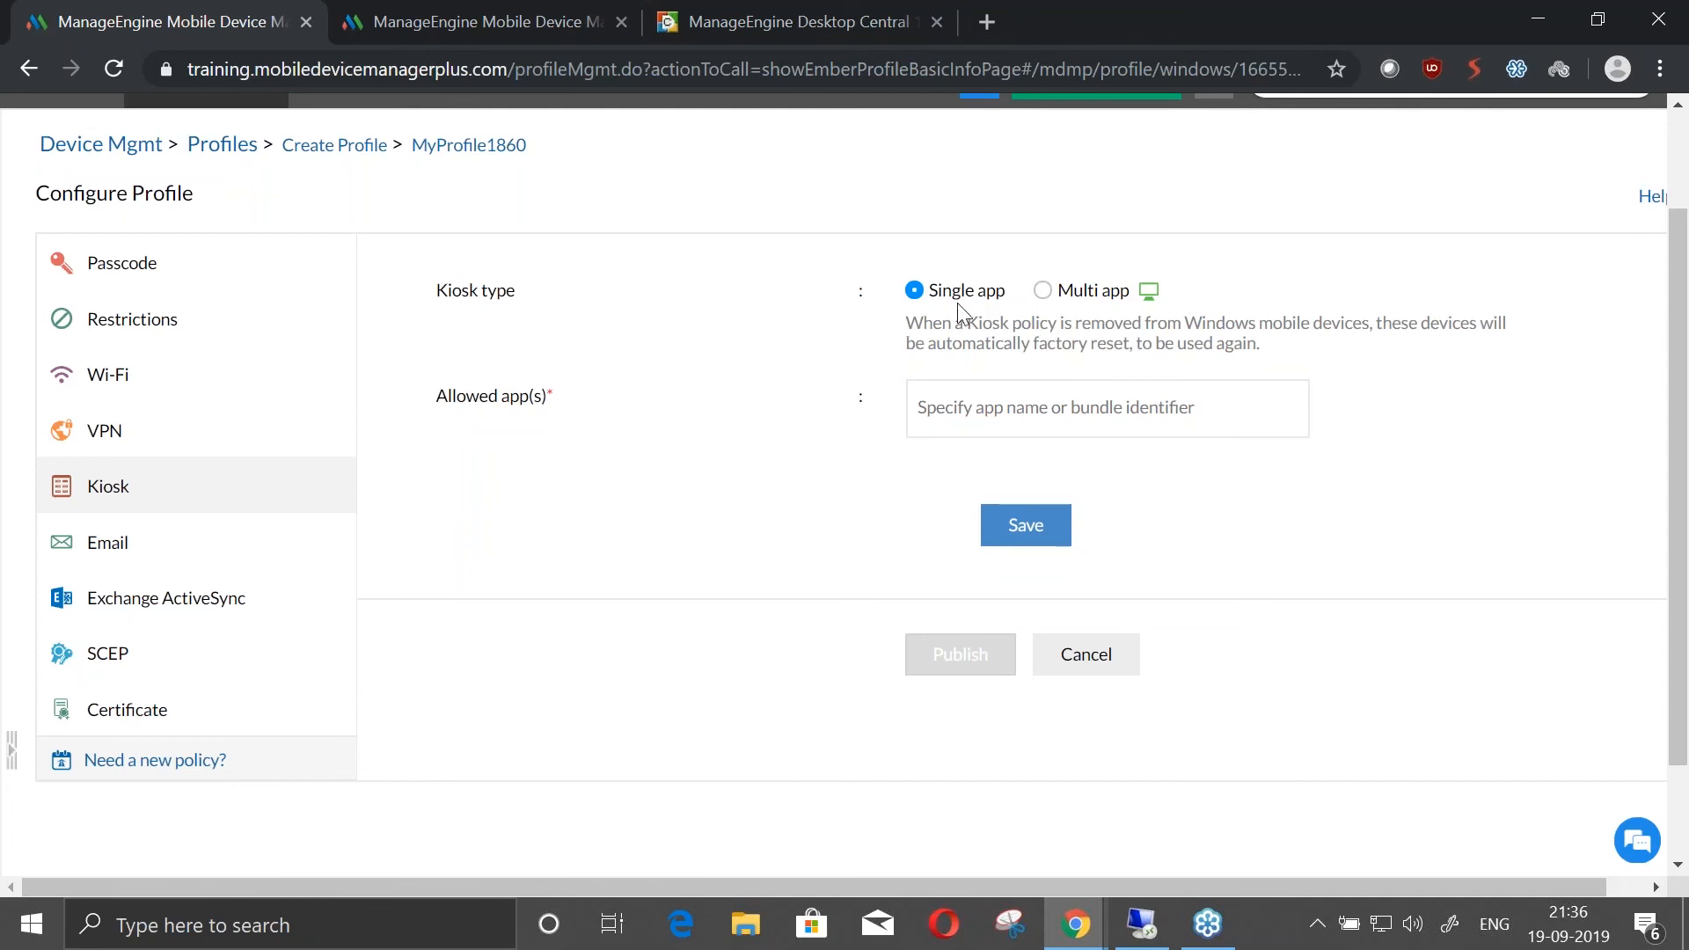
{"action": "left_click", "coordinate": [935, 400]}
{"action": "left_click", "coordinate": [1042, 290]}
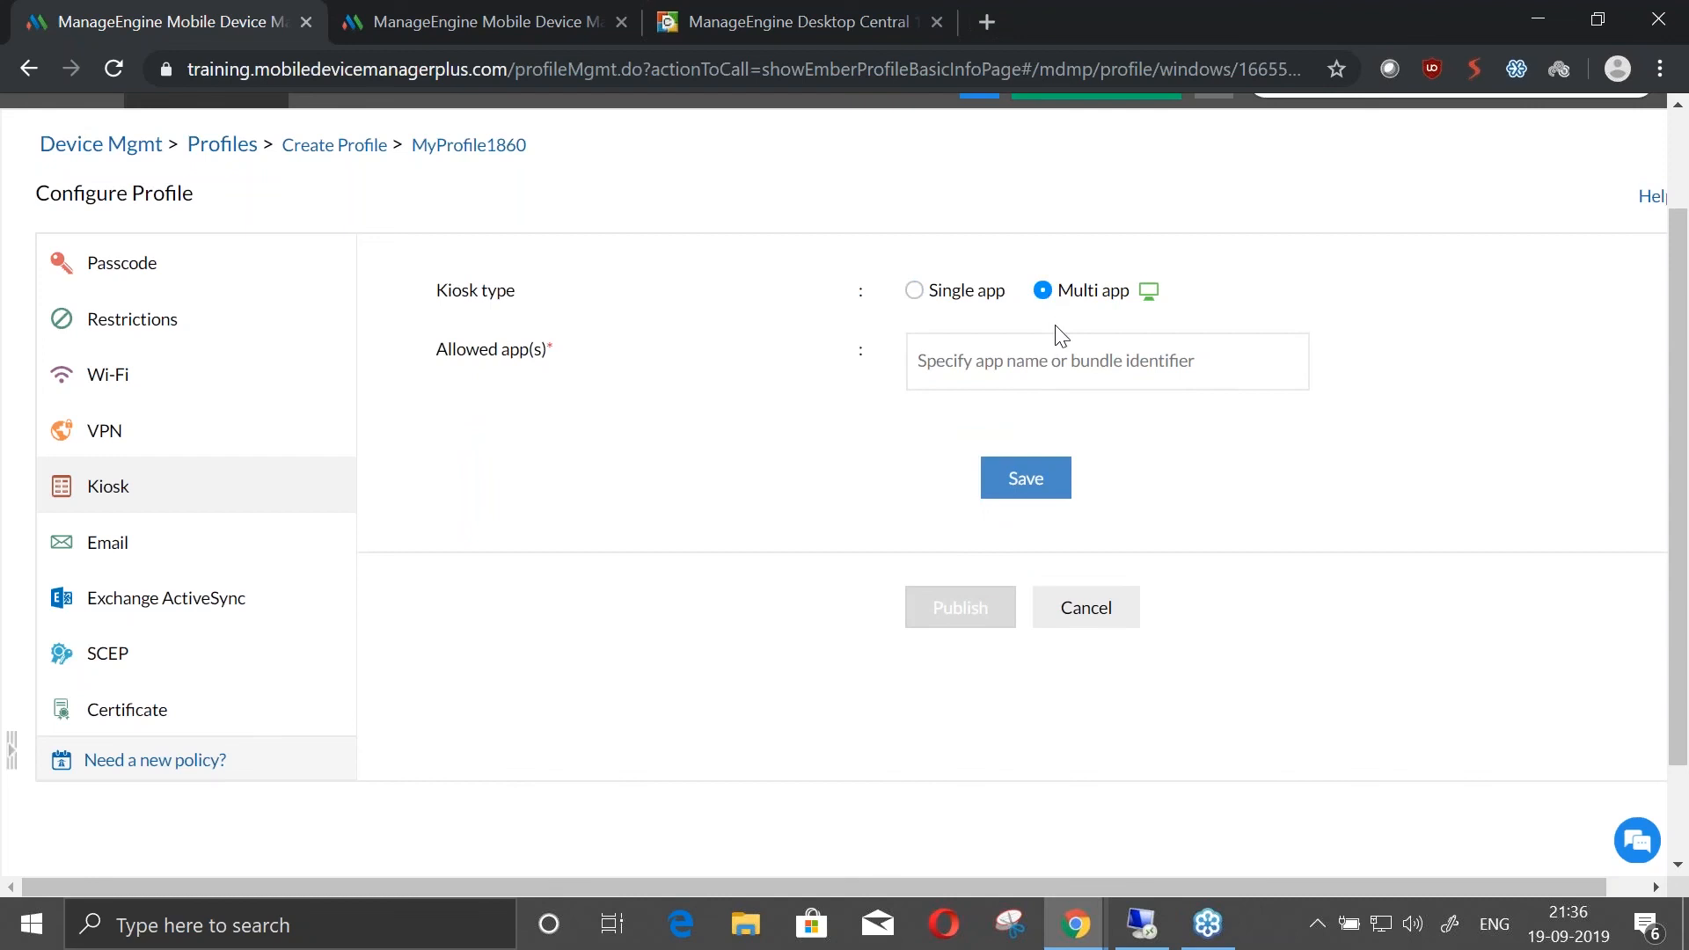
{"action": "left_click", "coordinate": [1040, 379]}
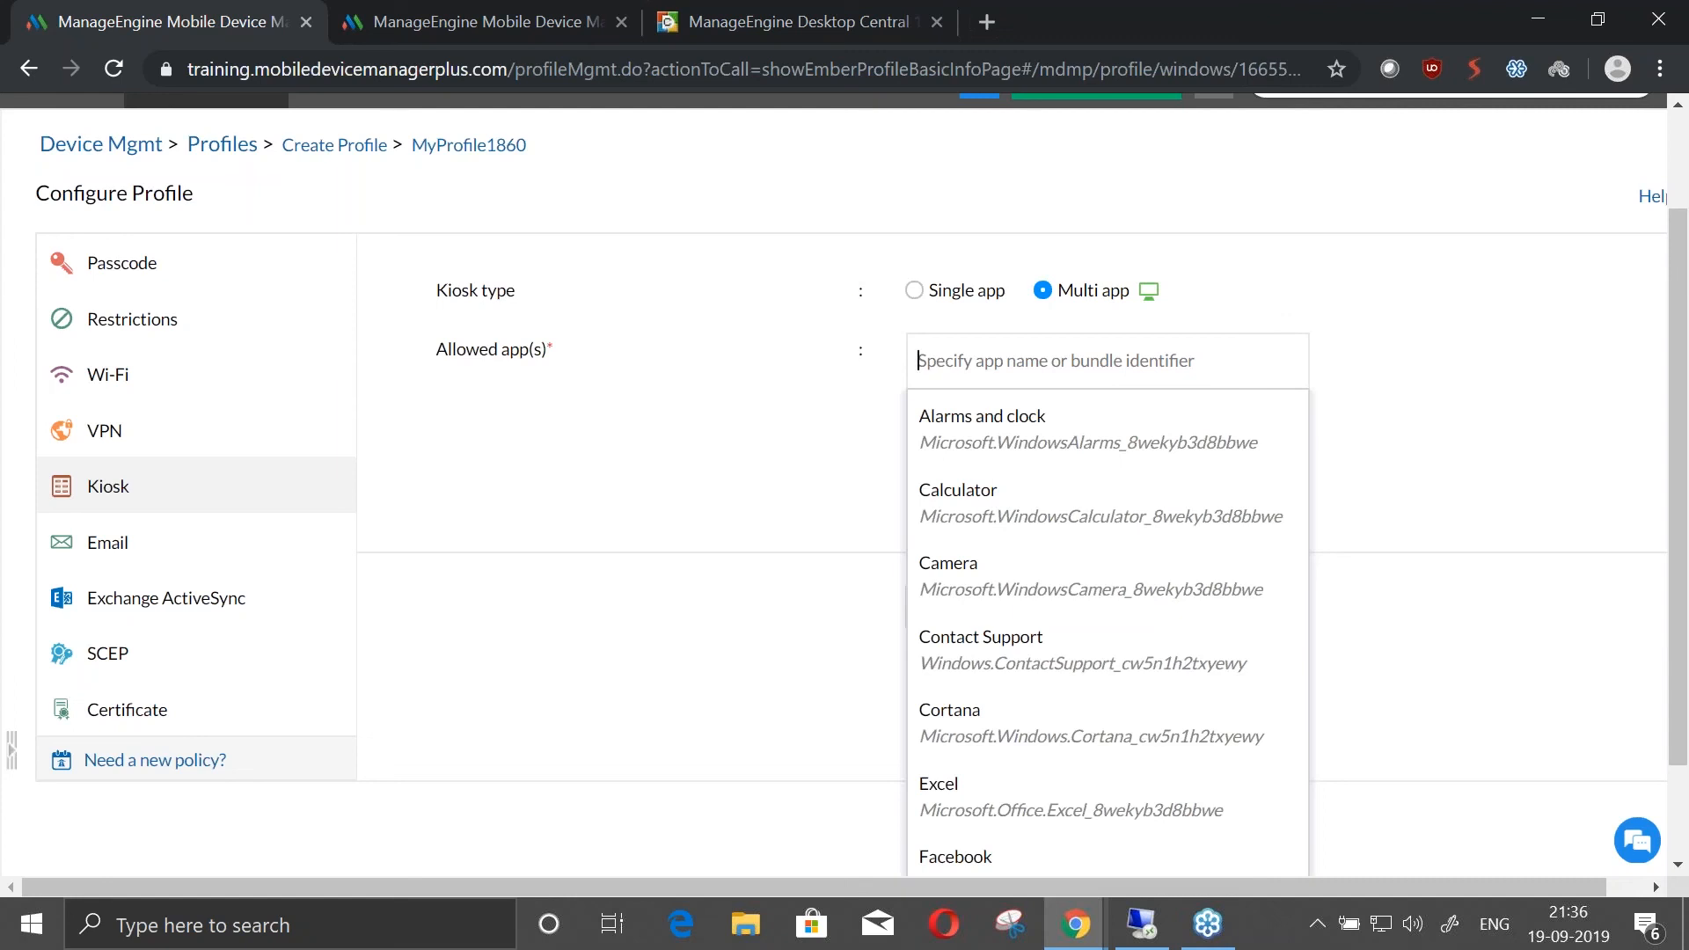
{"action": "left_click", "coordinate": [770, 410]}
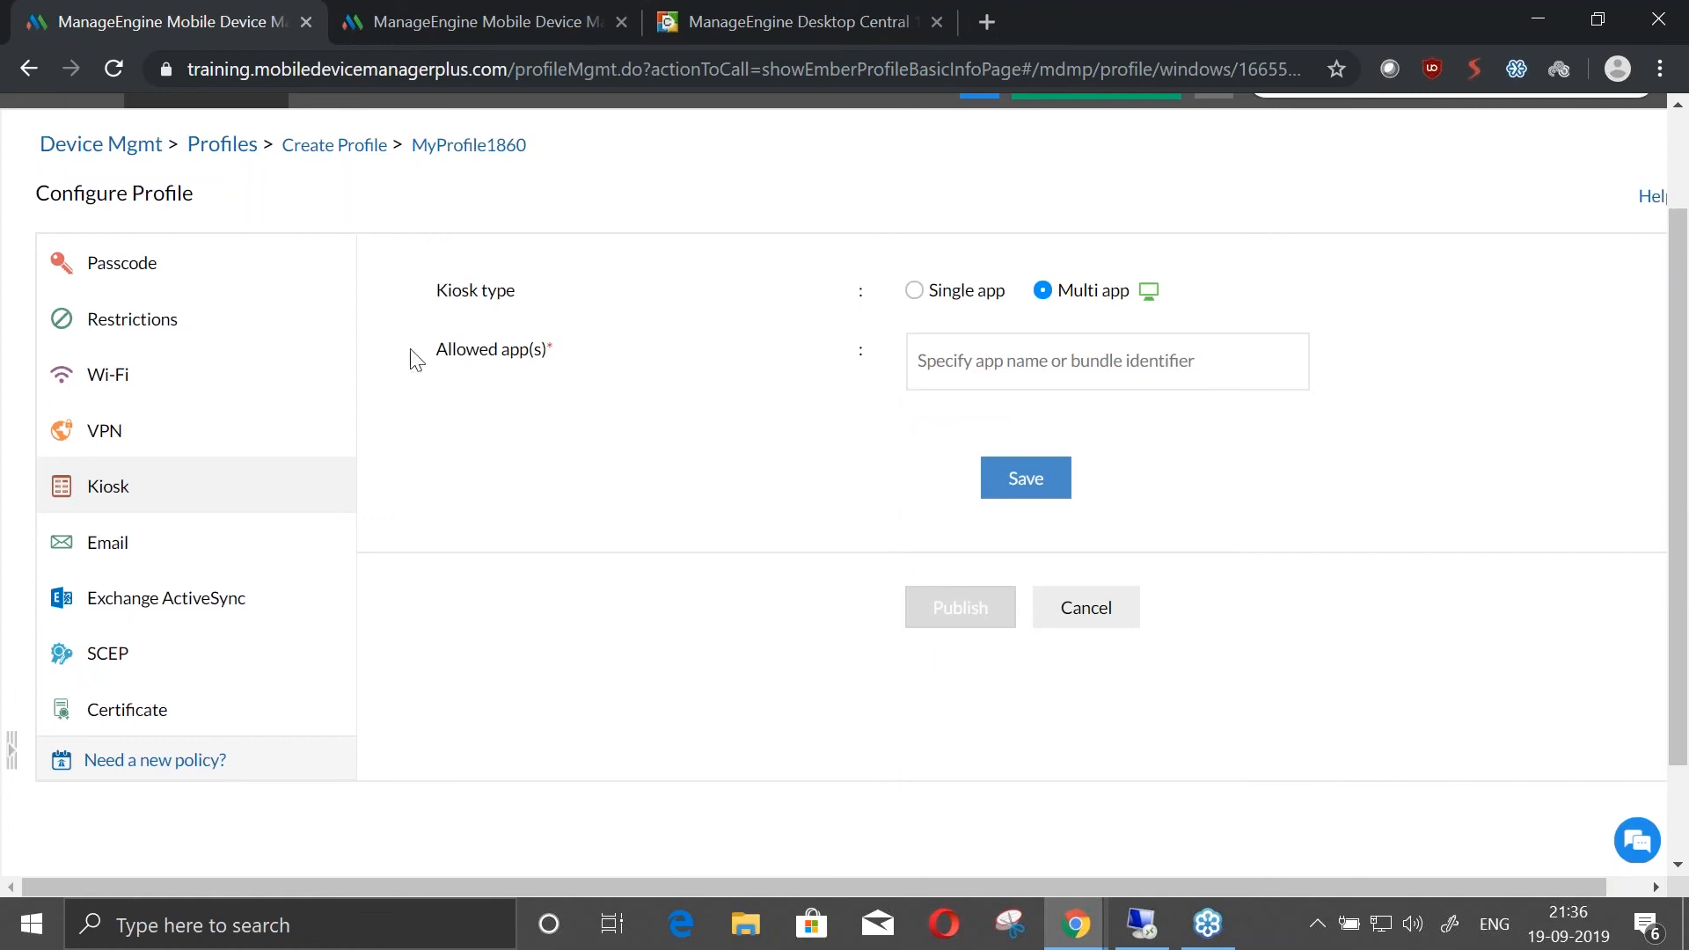
Leave the profile for the device management groups list and switch to the Zoho presentation slide of the Windows kiosk tablet
{"action": "scroll", "coordinate": [419, 361], "scroll_direction": "up", "scroll_amount": 2}
{"action": "left_click", "coordinate": [207, 210]}
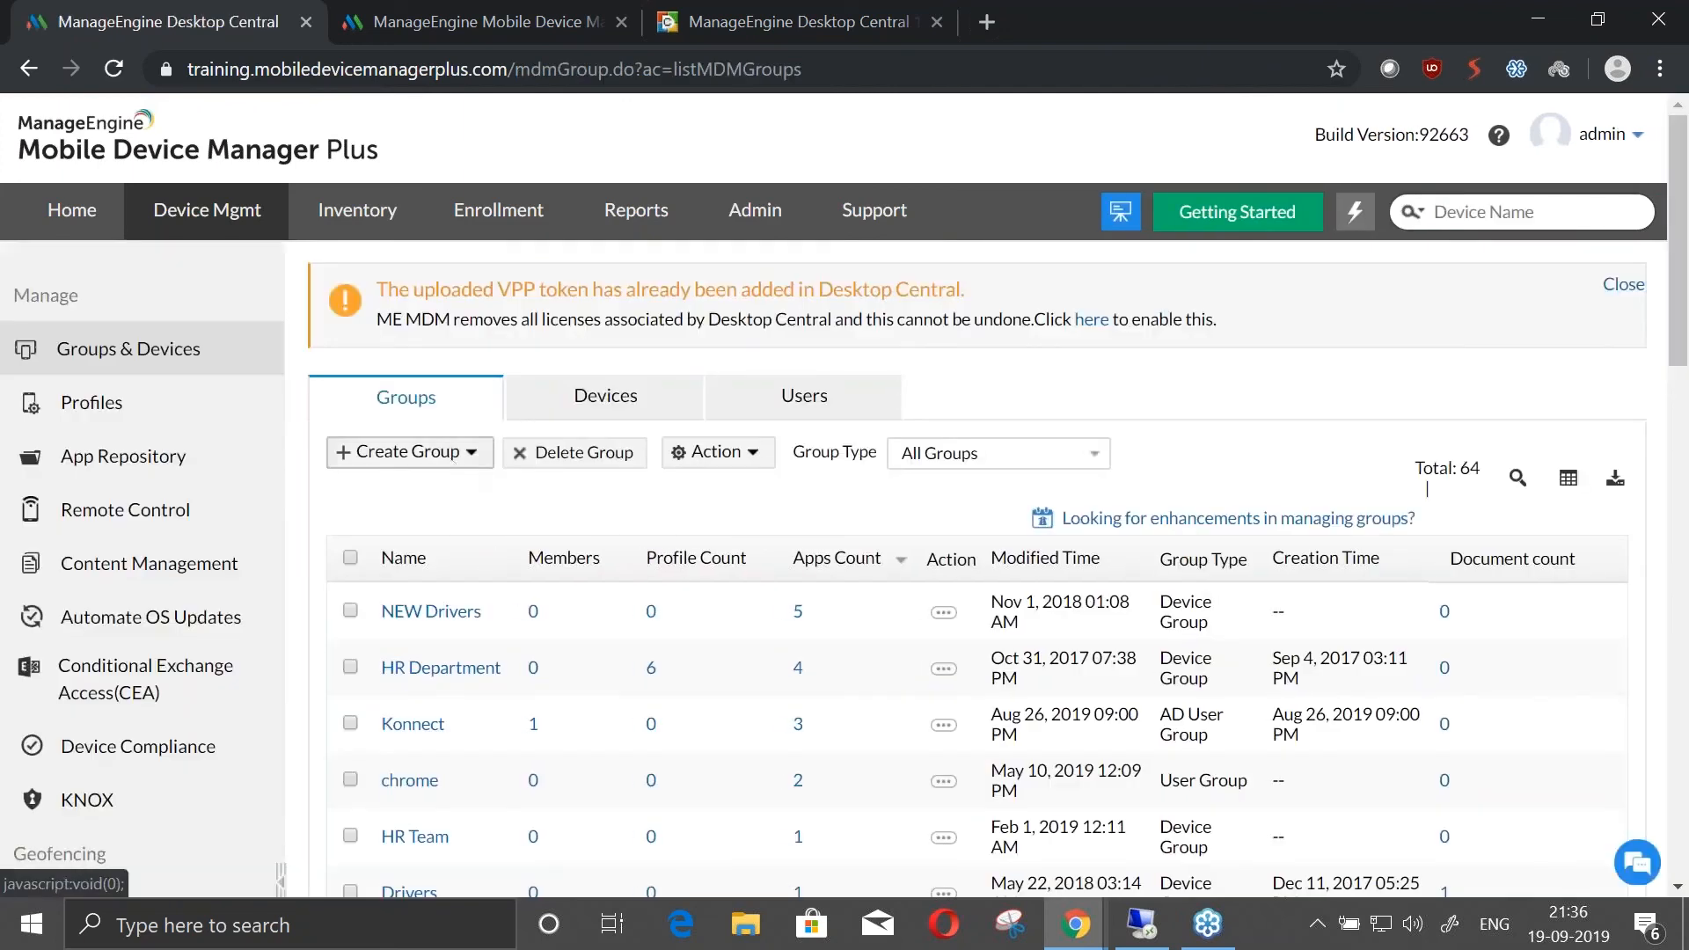
{"action": "key", "text": "alt+Tab"}
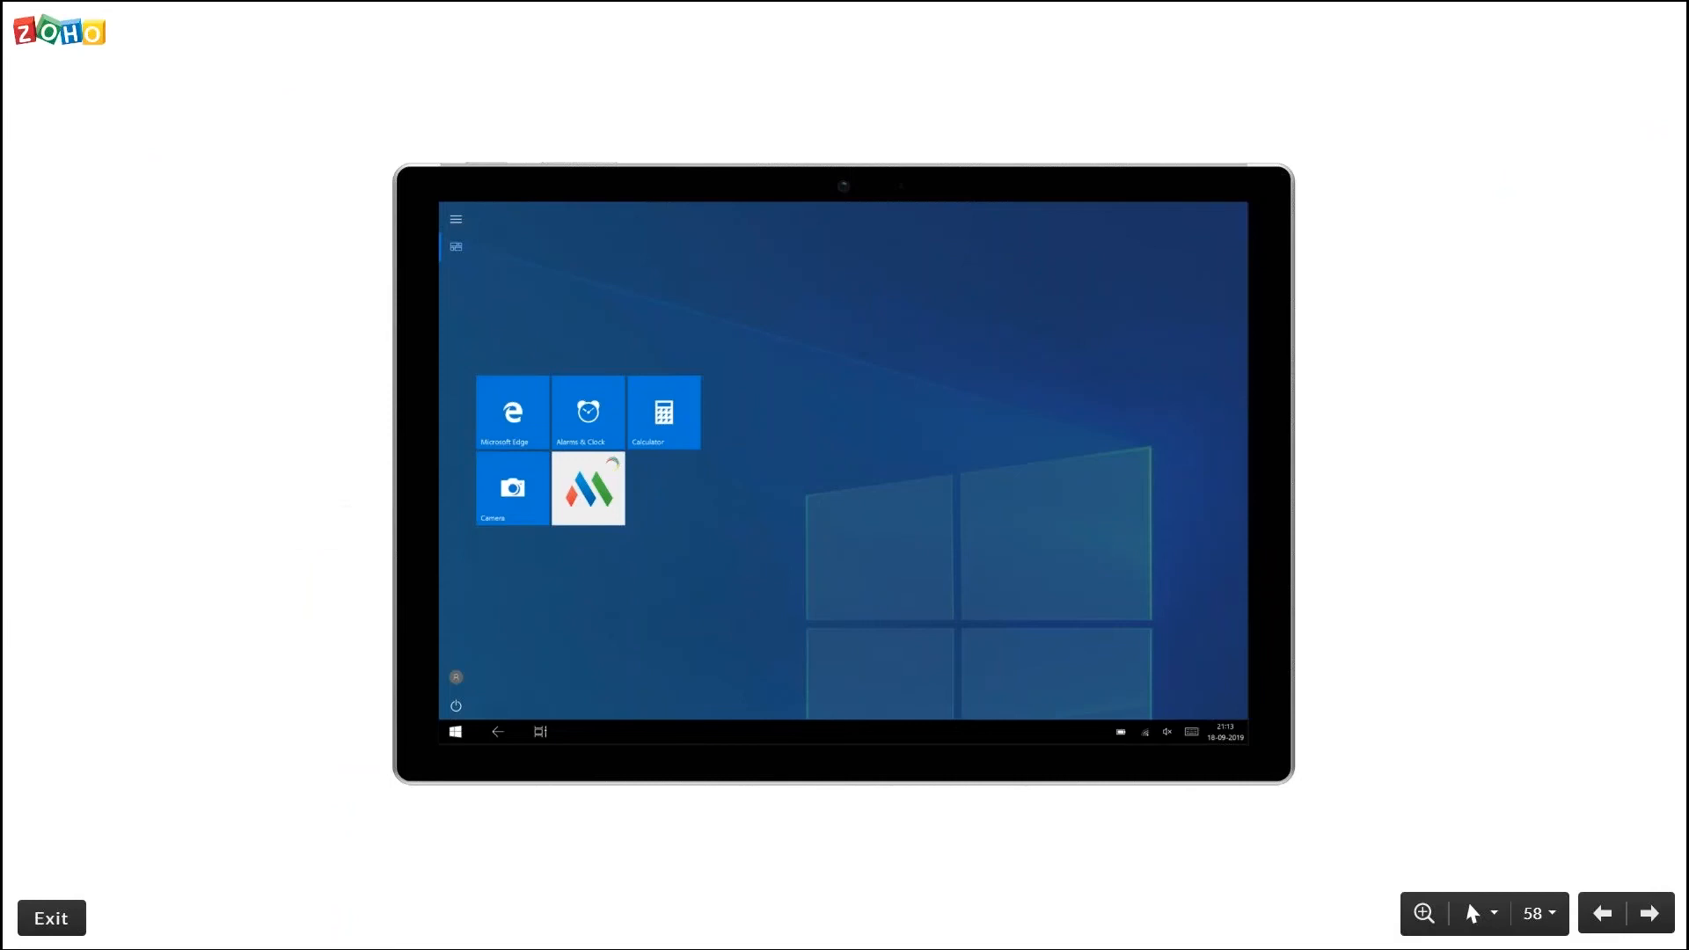
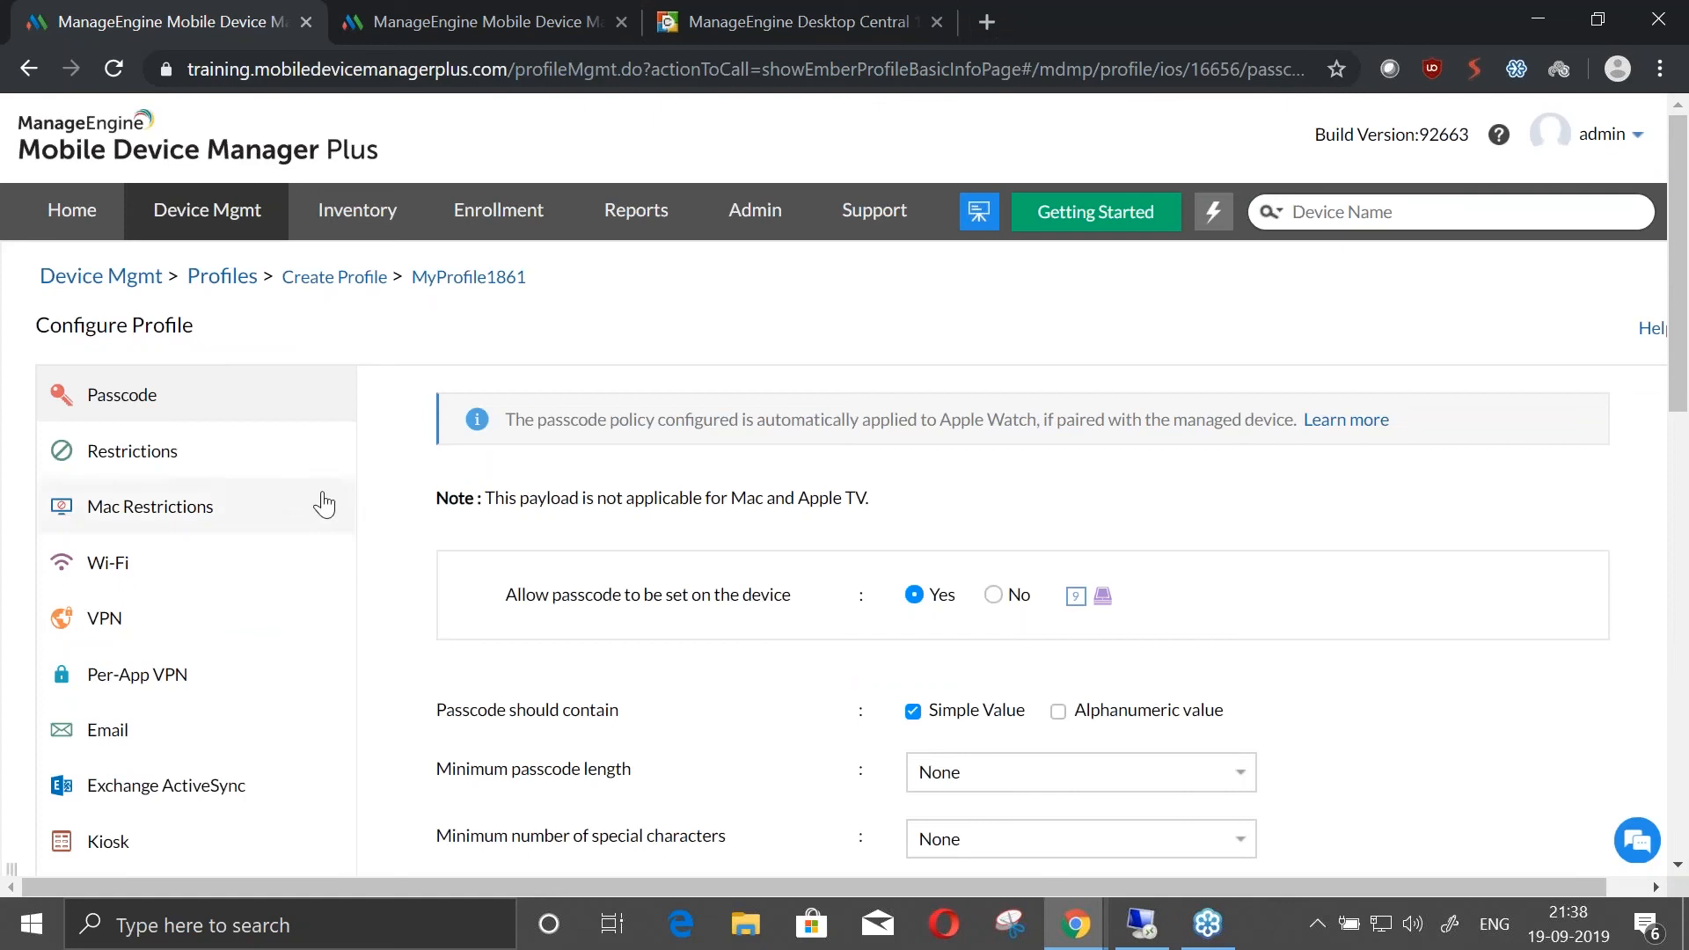
Check the Apple profile's Restrictions policy and examine the Device Functionality settings under Mac Restrictions
{"action": "left_click", "coordinate": [260, 466]}
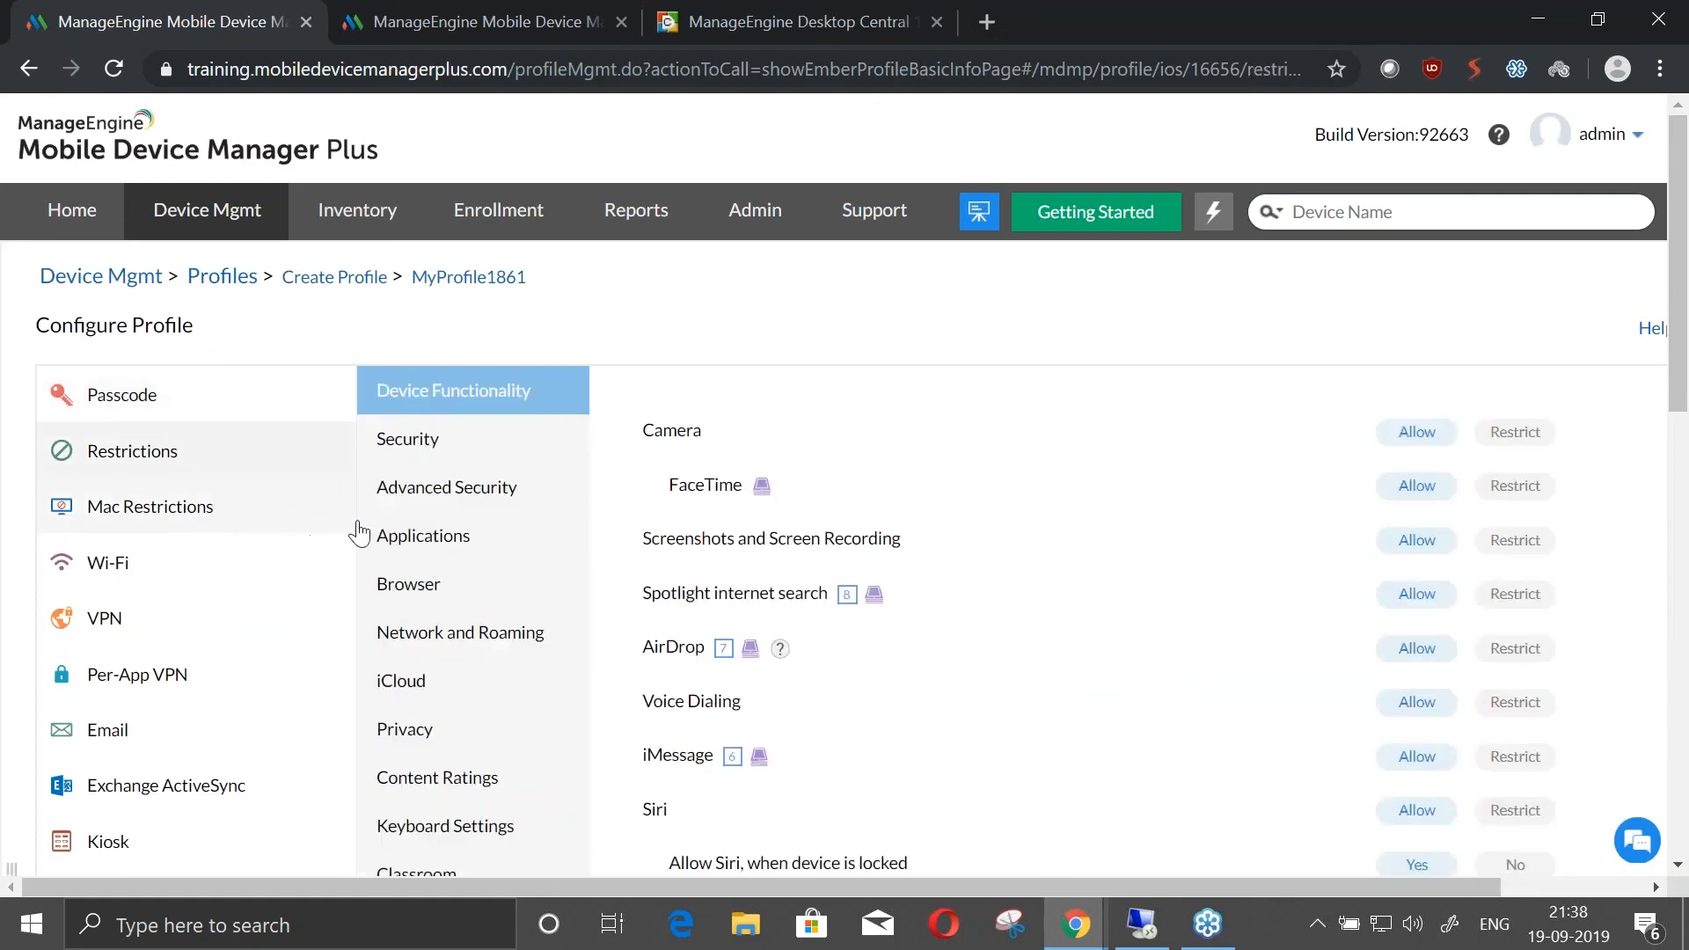
{"action": "left_click", "coordinate": [199, 517]}
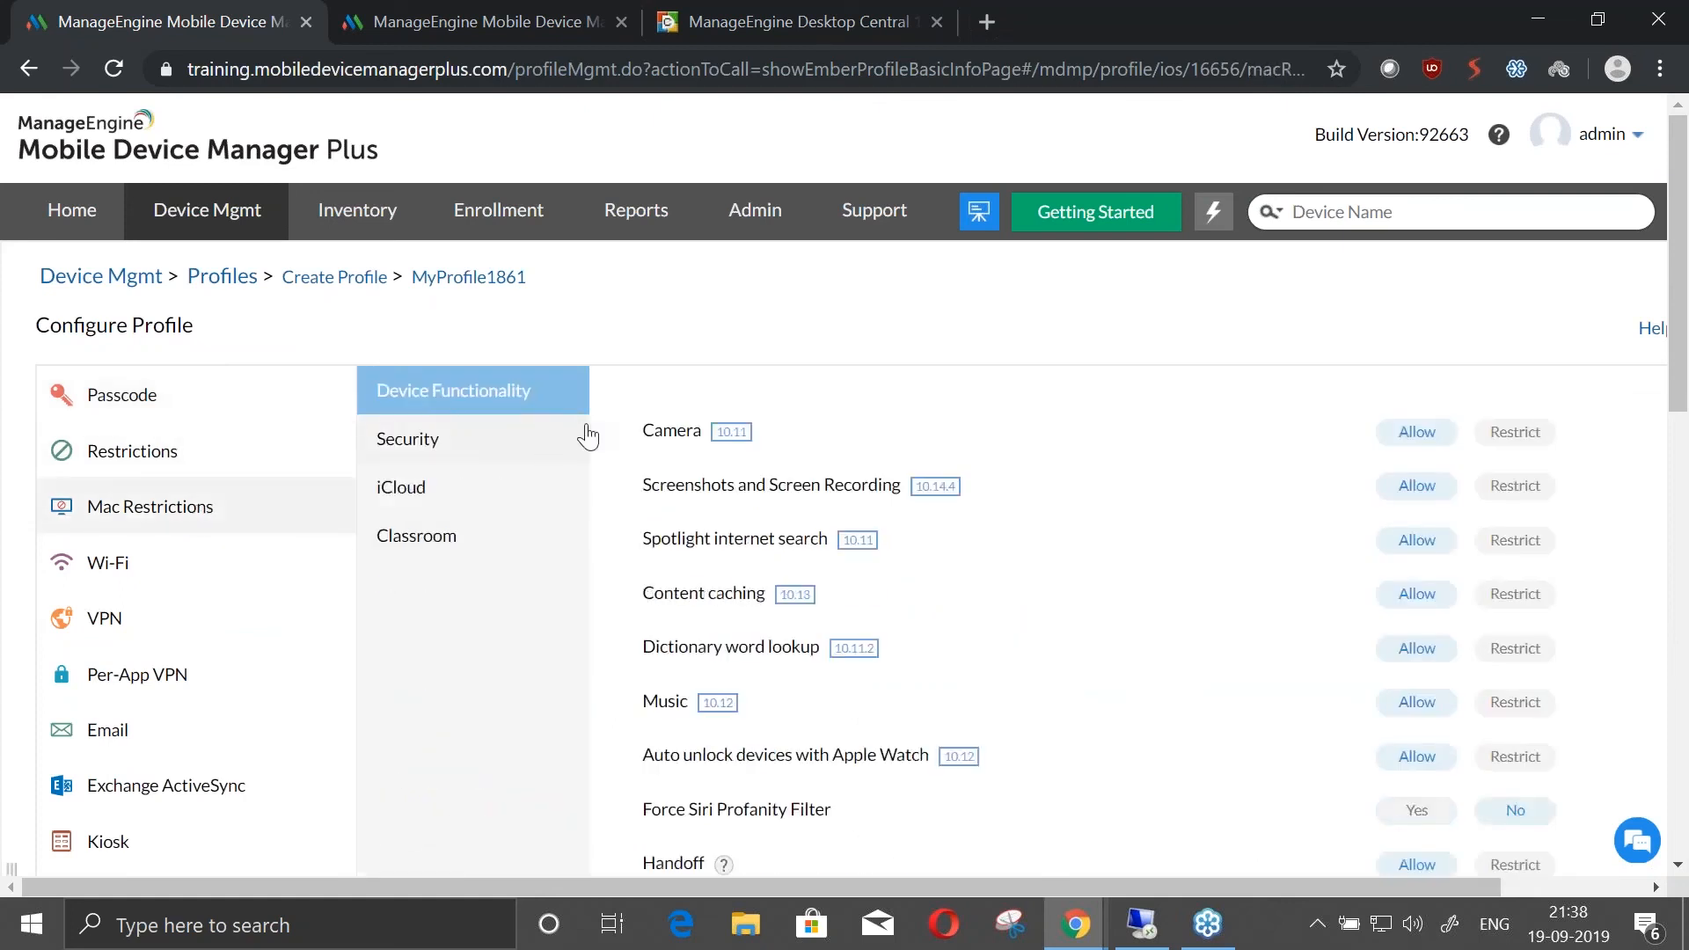
{"action": "scroll", "coordinate": [584, 445], "scroll_direction": "down", "scroll_amount": 2}
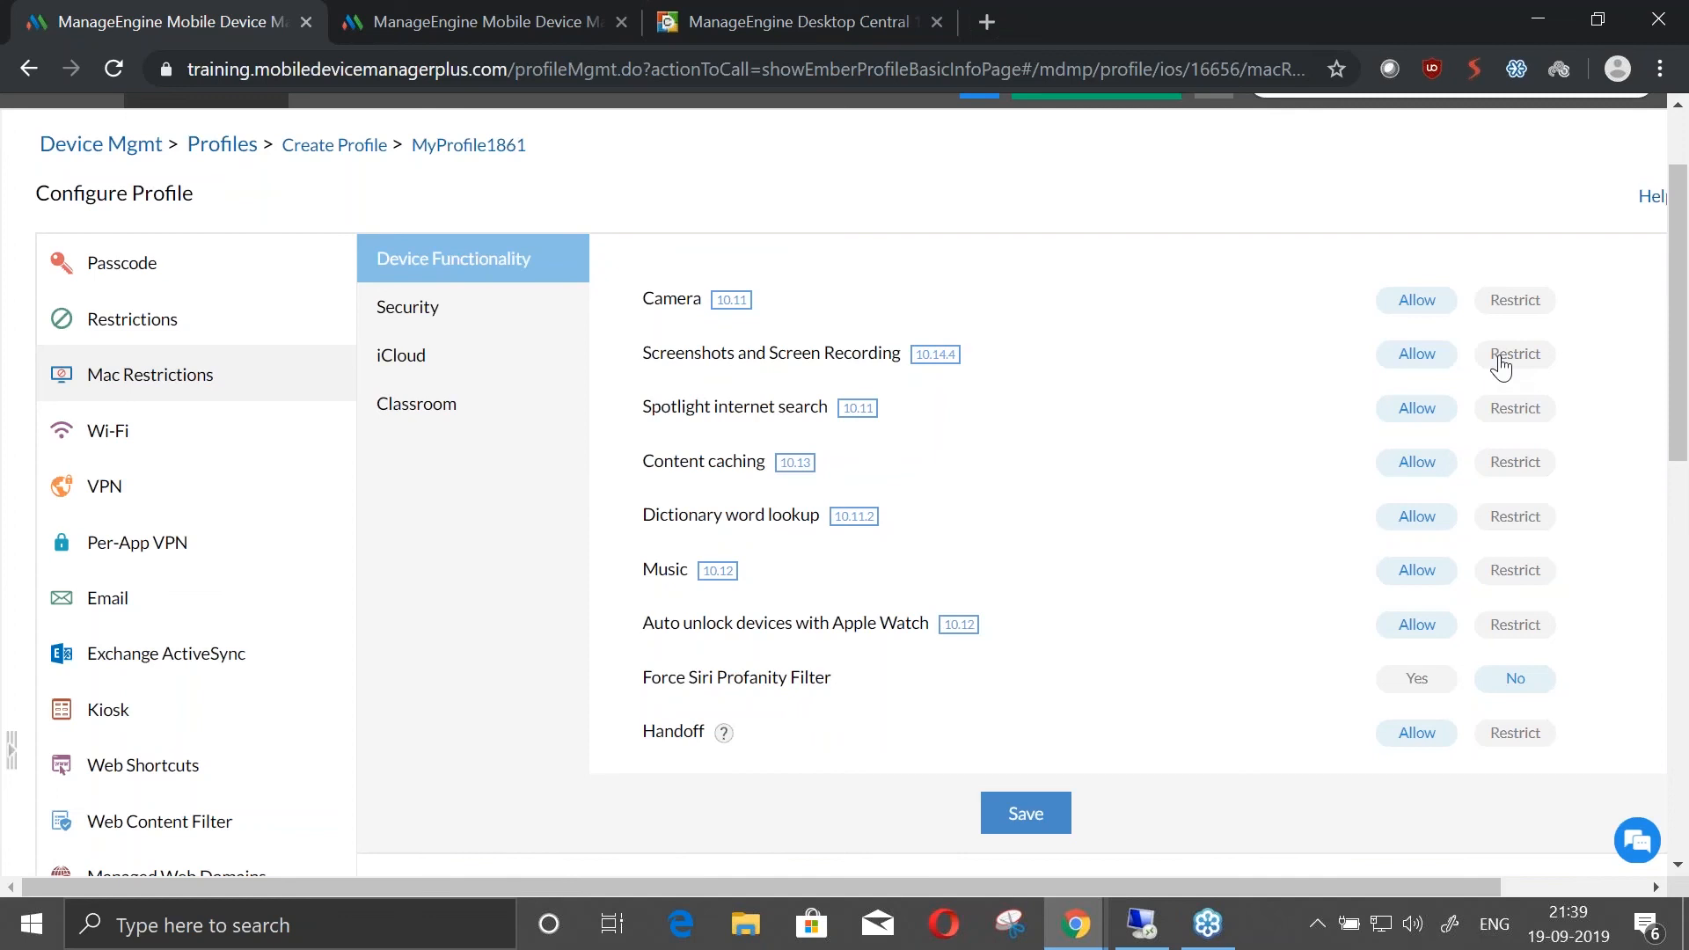
In the Mac security restrictions, restrict iTunes File Sharing and set Gatekeeper to allow downloads only from the App Store
{"action": "left_click", "coordinate": [424, 305]}
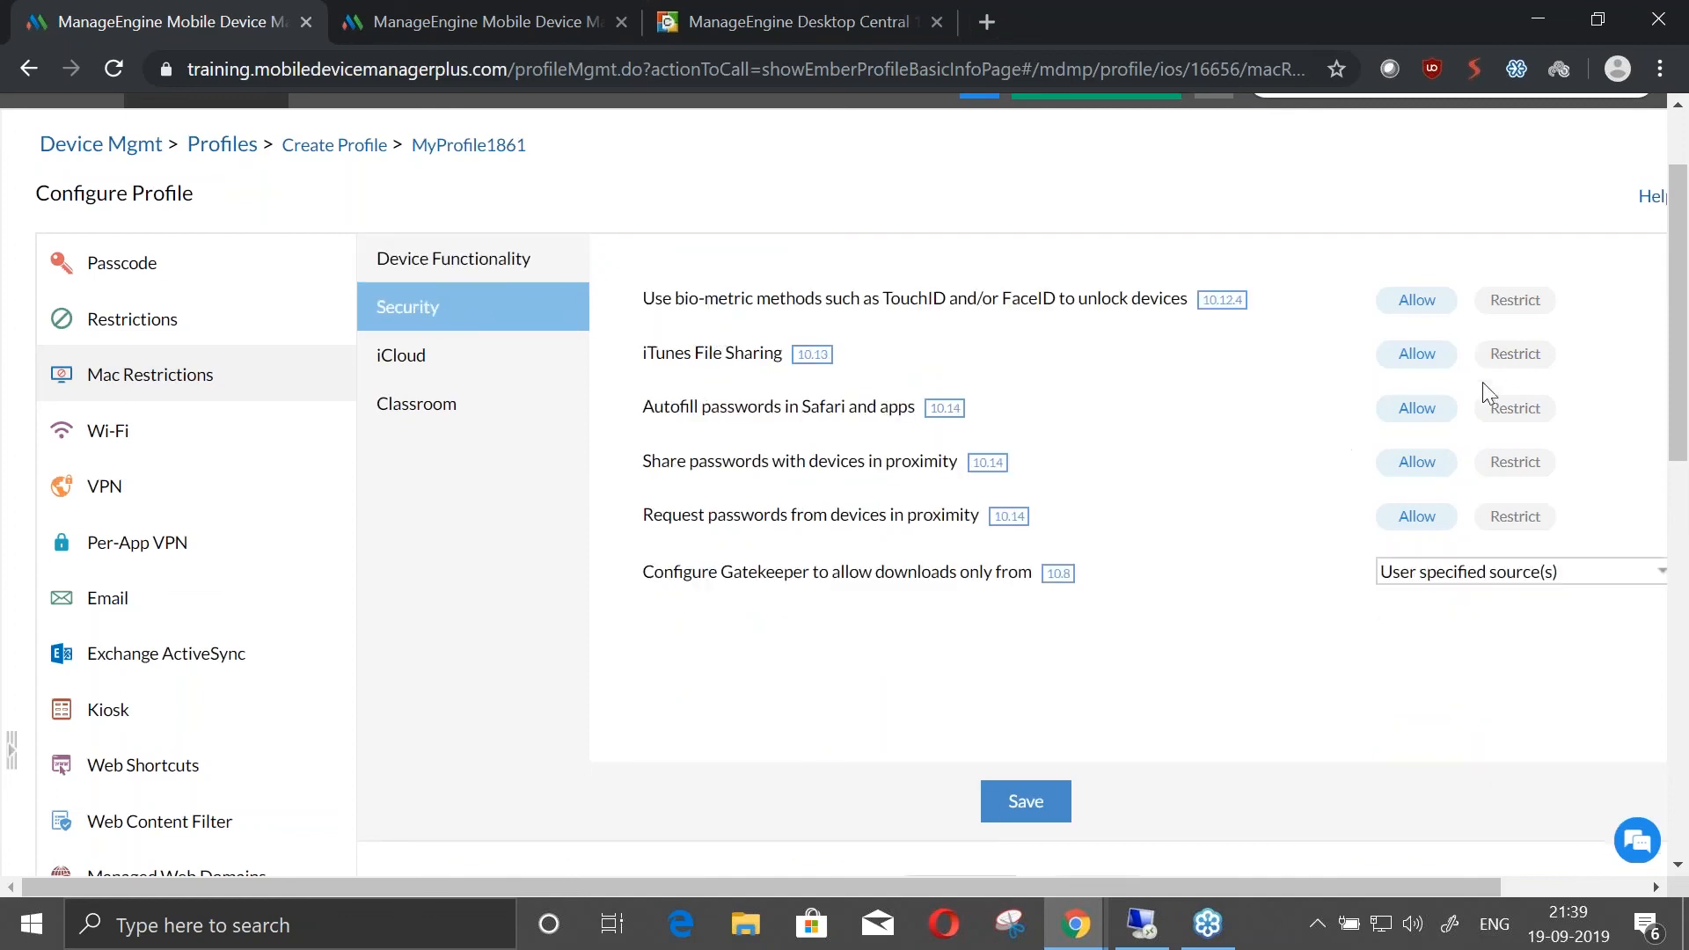
{"action": "left_click", "coordinate": [1507, 356]}
{"action": "left_click", "coordinate": [1472, 570]}
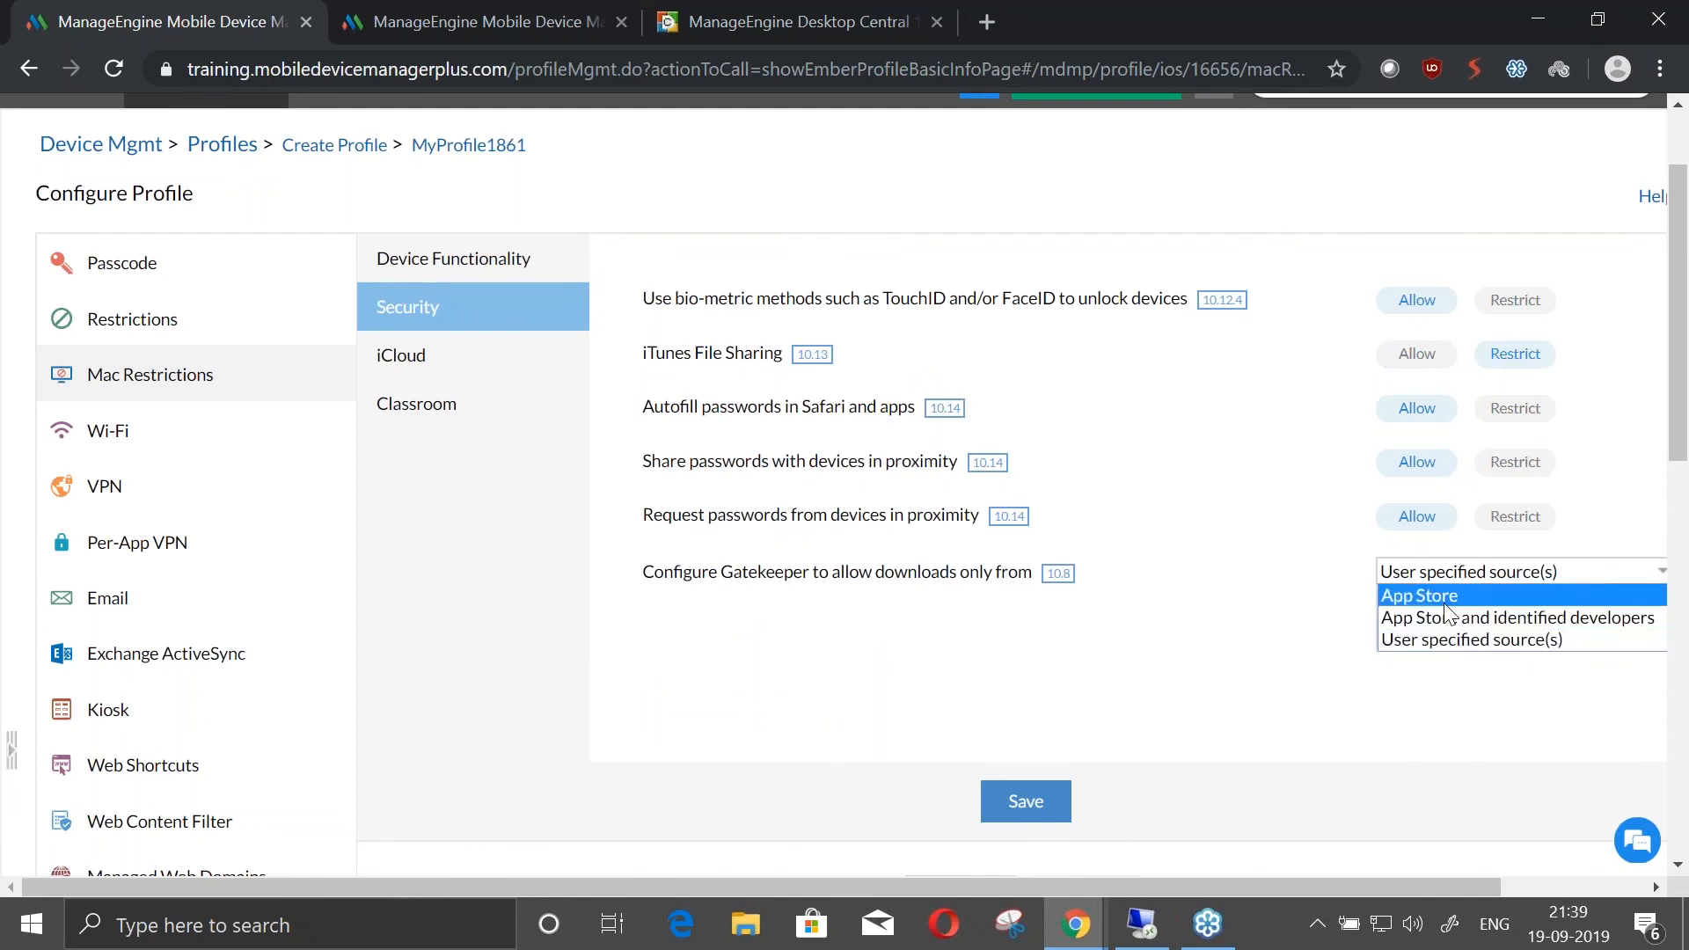
{"action": "left_click", "coordinate": [1443, 604]}
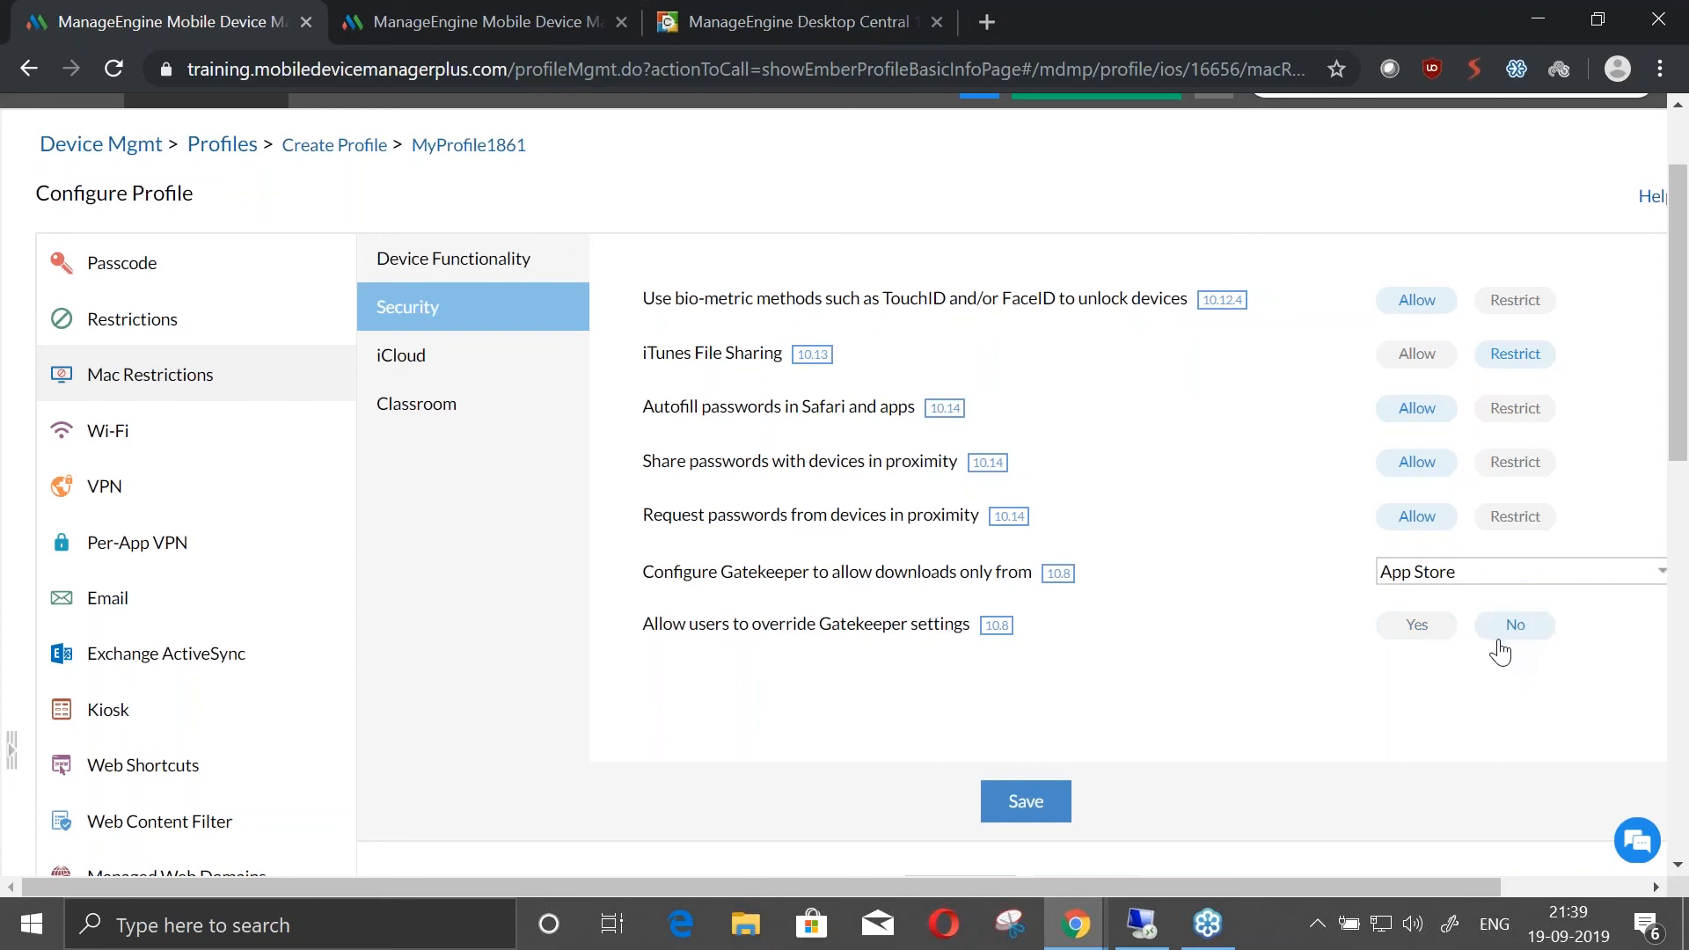
Review the Mac iCloud restrictions and restrict syncing of data and documents from managed apps
{"action": "left_click", "coordinate": [437, 378]}
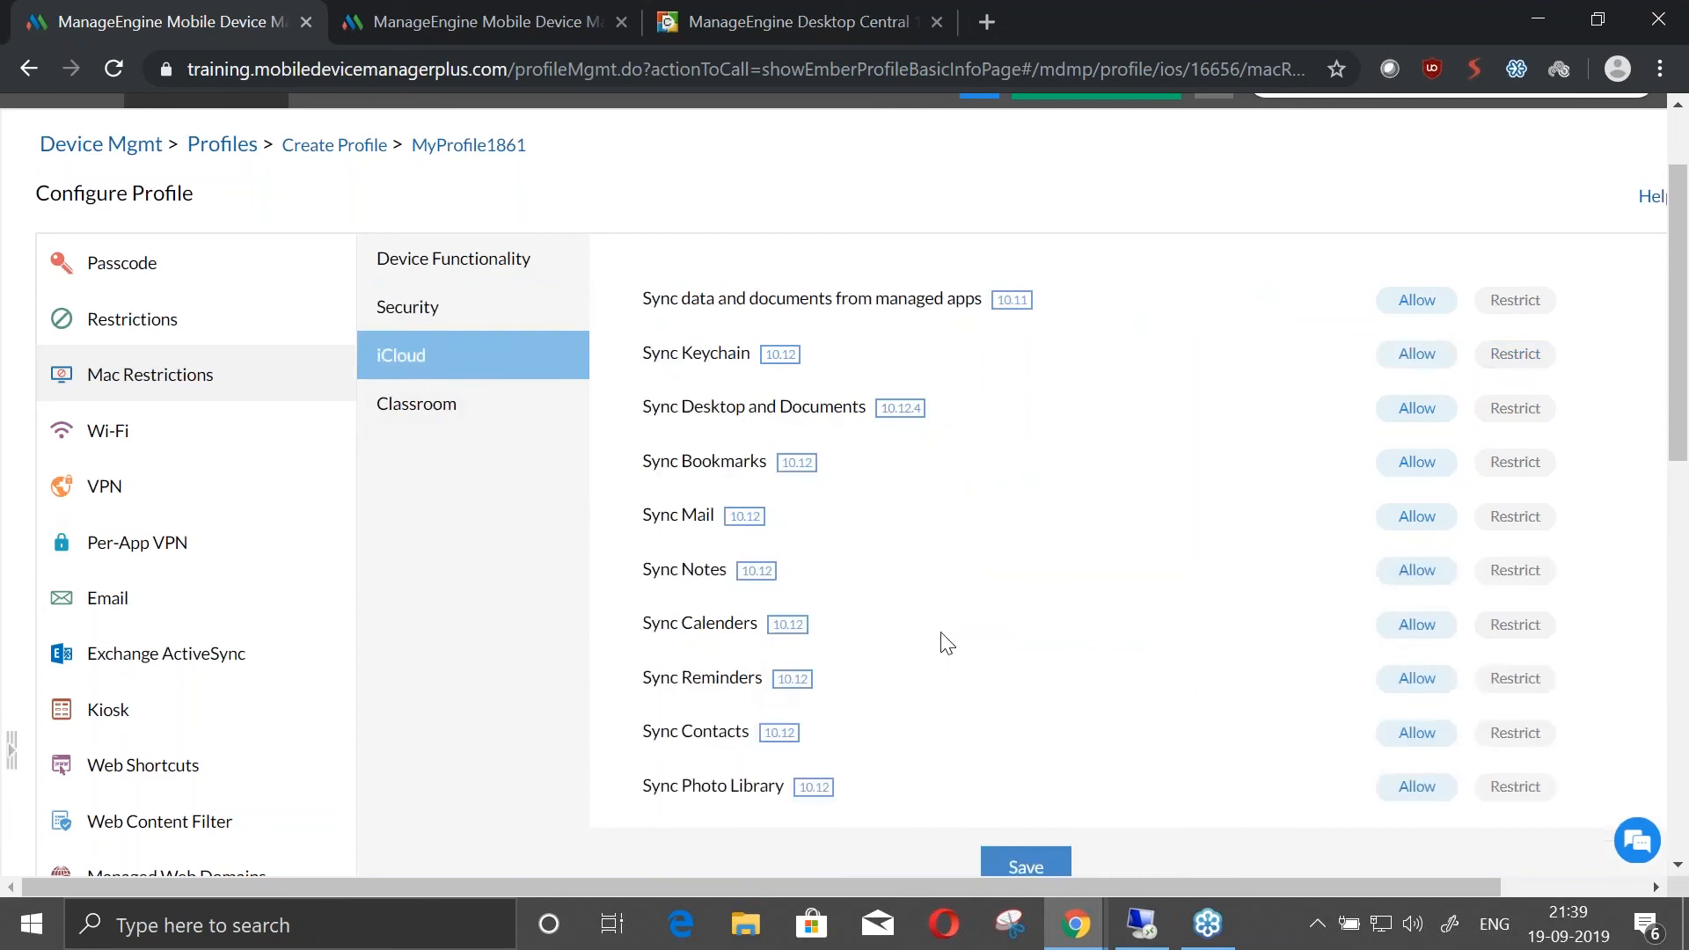
{"action": "scroll", "coordinate": [985, 548], "scroll_direction": "down", "scroll_amount": 2}
{"action": "scroll", "coordinate": [985, 548], "scroll_direction": "up", "scroll_amount": 2}
{"action": "left_click", "coordinate": [1529, 308]}
View the profile's Wi-Fi policy and examine the VPN policy's connection and authentication settings
{"action": "left_click", "coordinate": [63, 446]}
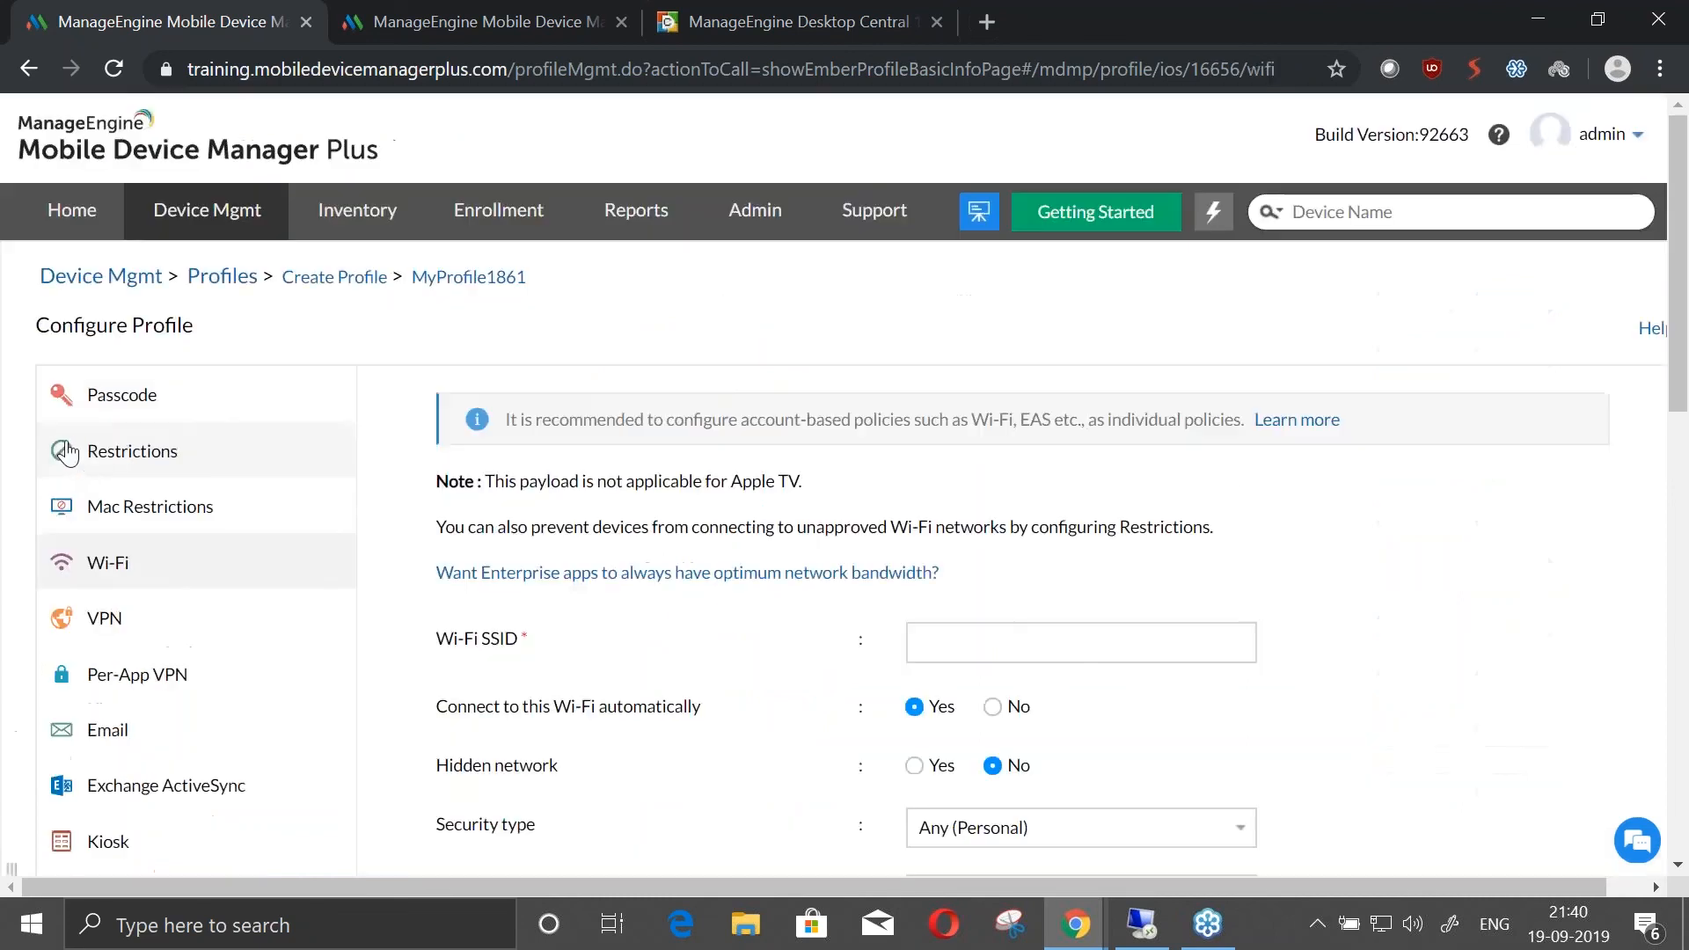
{"action": "left_click", "coordinate": [97, 616]}
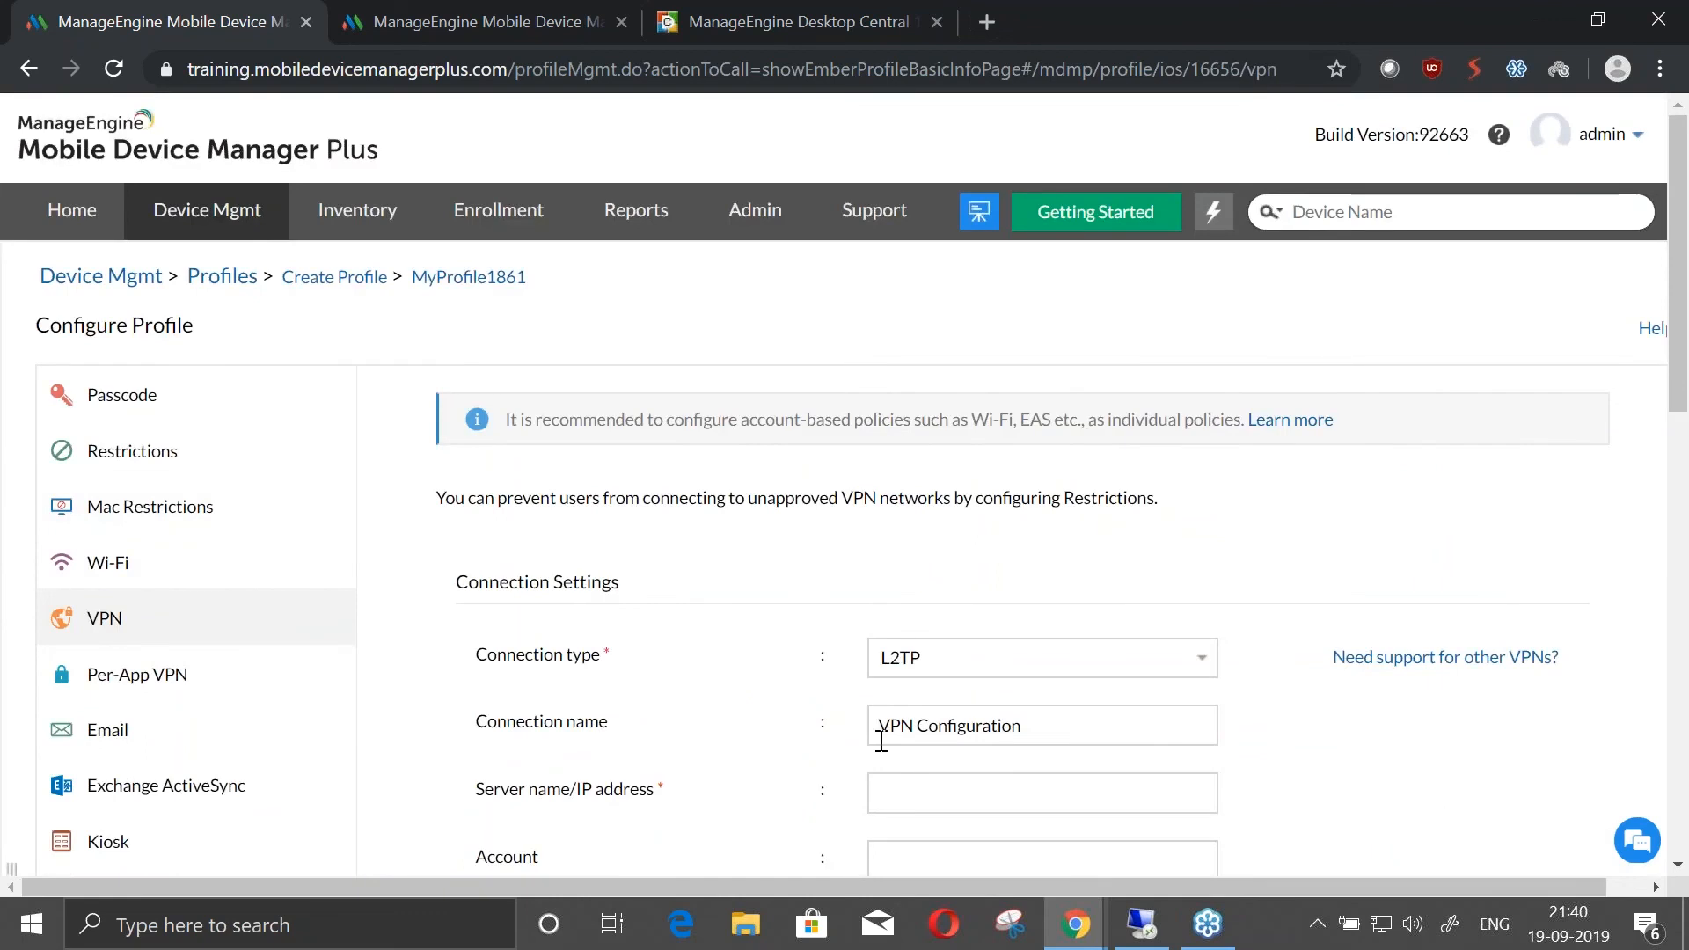
{"action": "scroll", "coordinate": [315, 721], "scroll_direction": "down", "scroll_amount": 6}
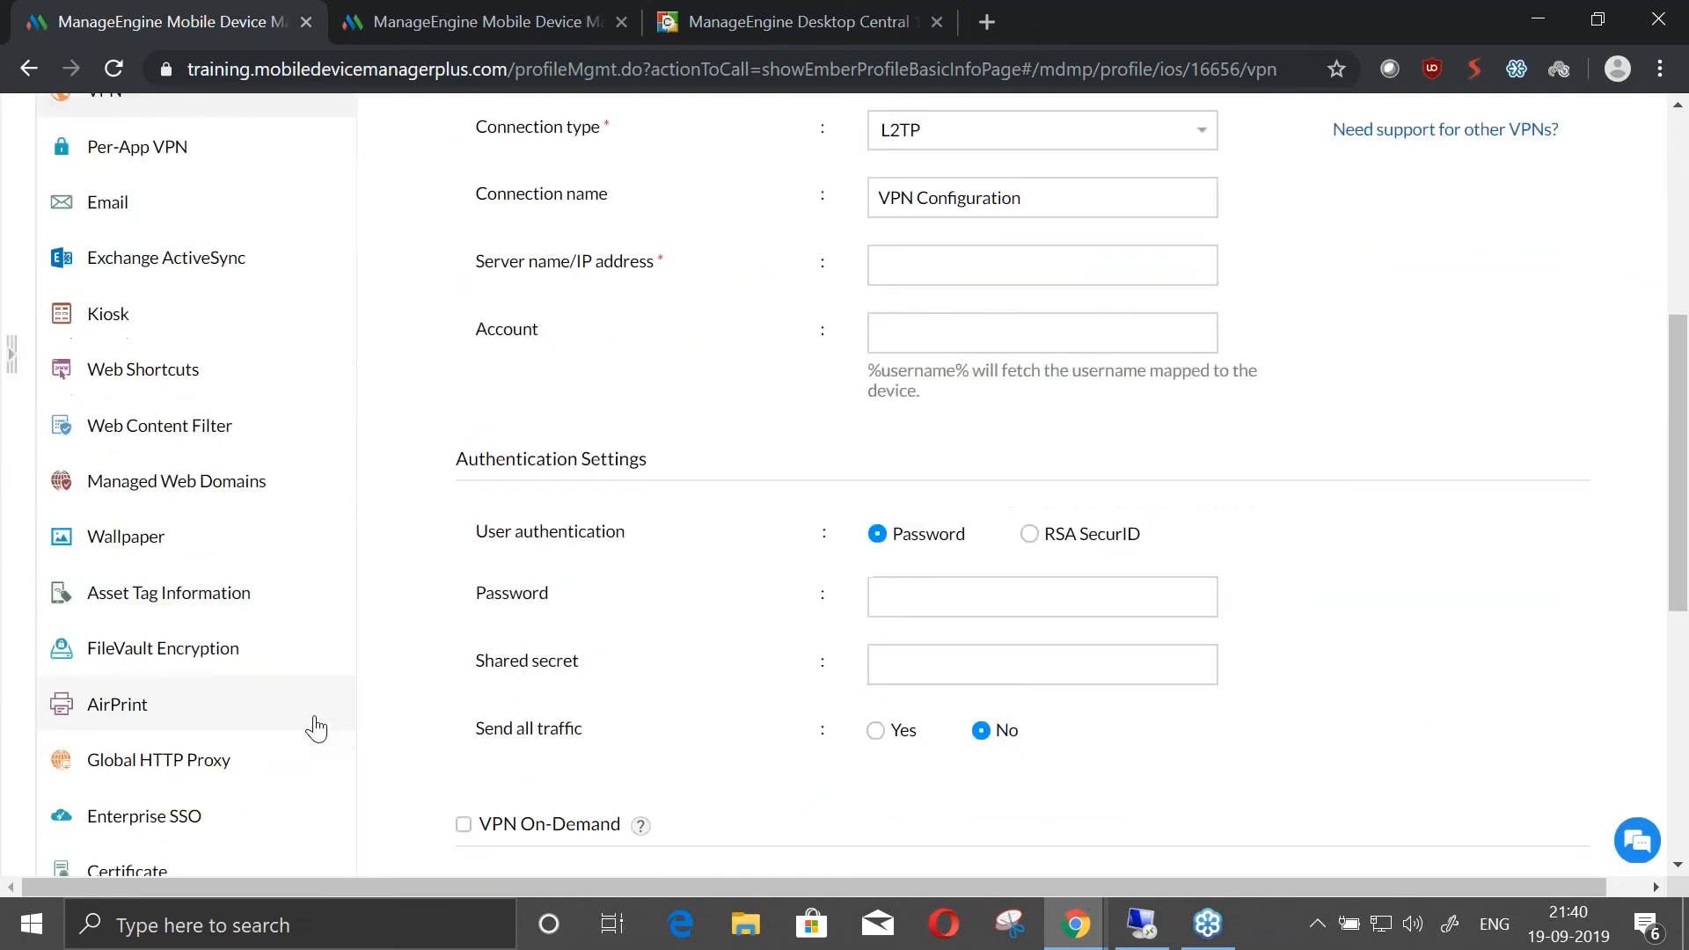
Set the FileVault Encryption policy to encrypt using Personal and Institutional Recovery Key and review both key sections
{"action": "scroll", "coordinate": [315, 727], "scroll_direction": "down", "scroll_amount": 2}
{"action": "left_click", "coordinate": [341, 528]}
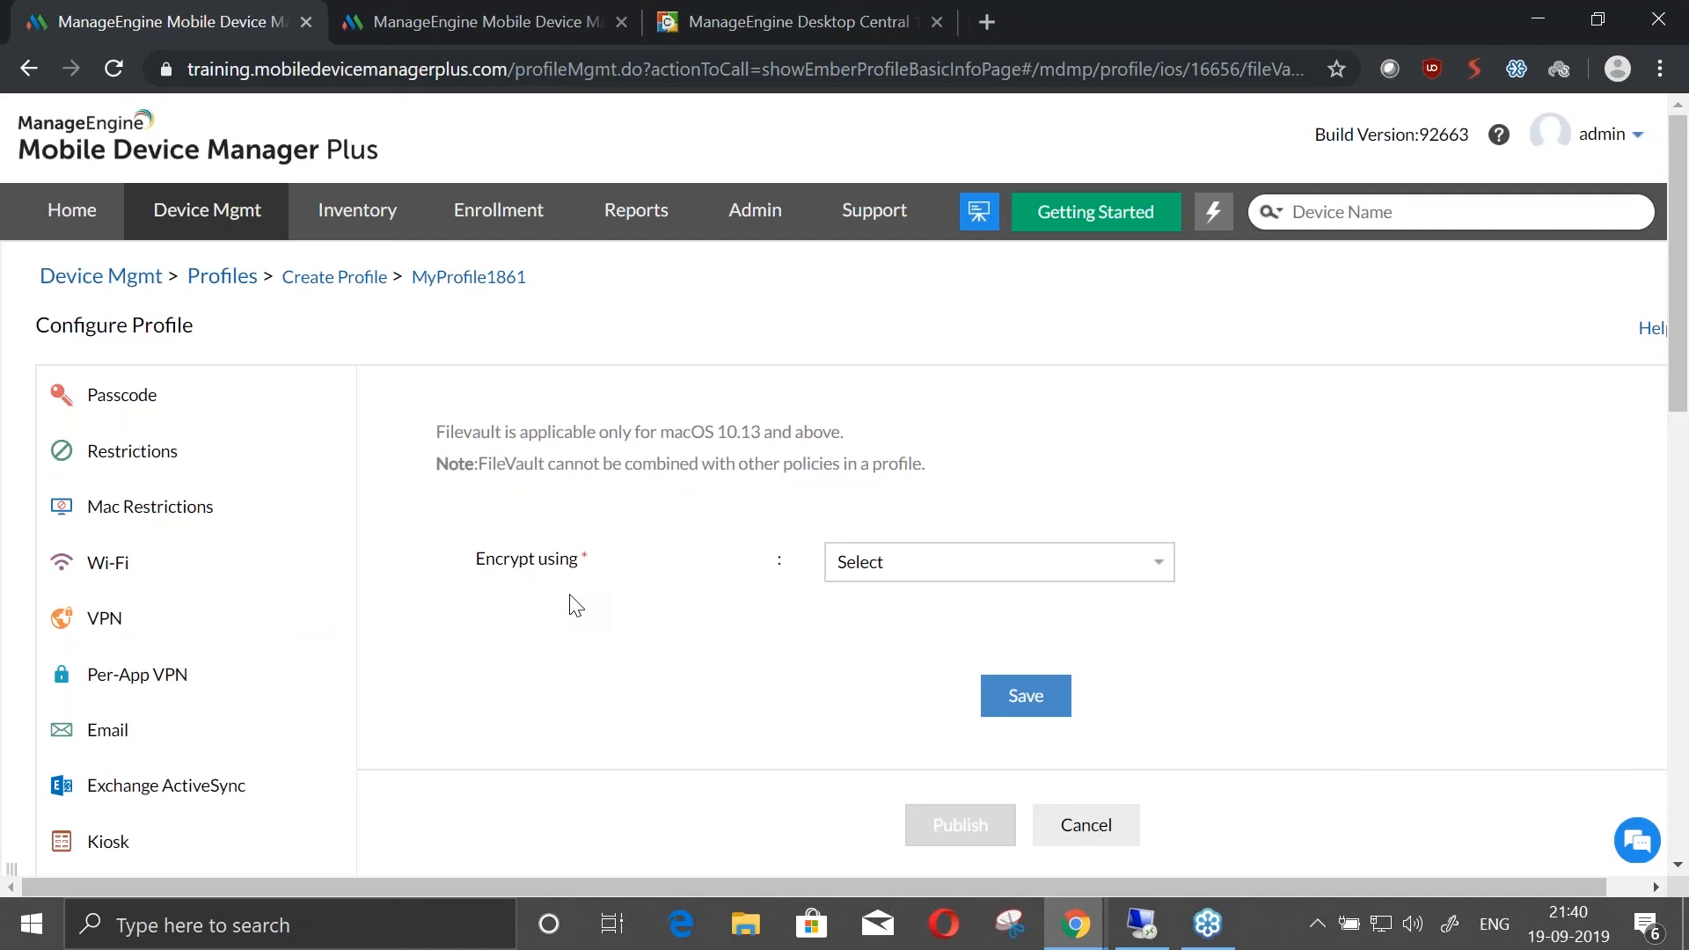
{"action": "left_click", "coordinate": [893, 561]}
{"action": "left_click", "coordinate": [911, 657]}
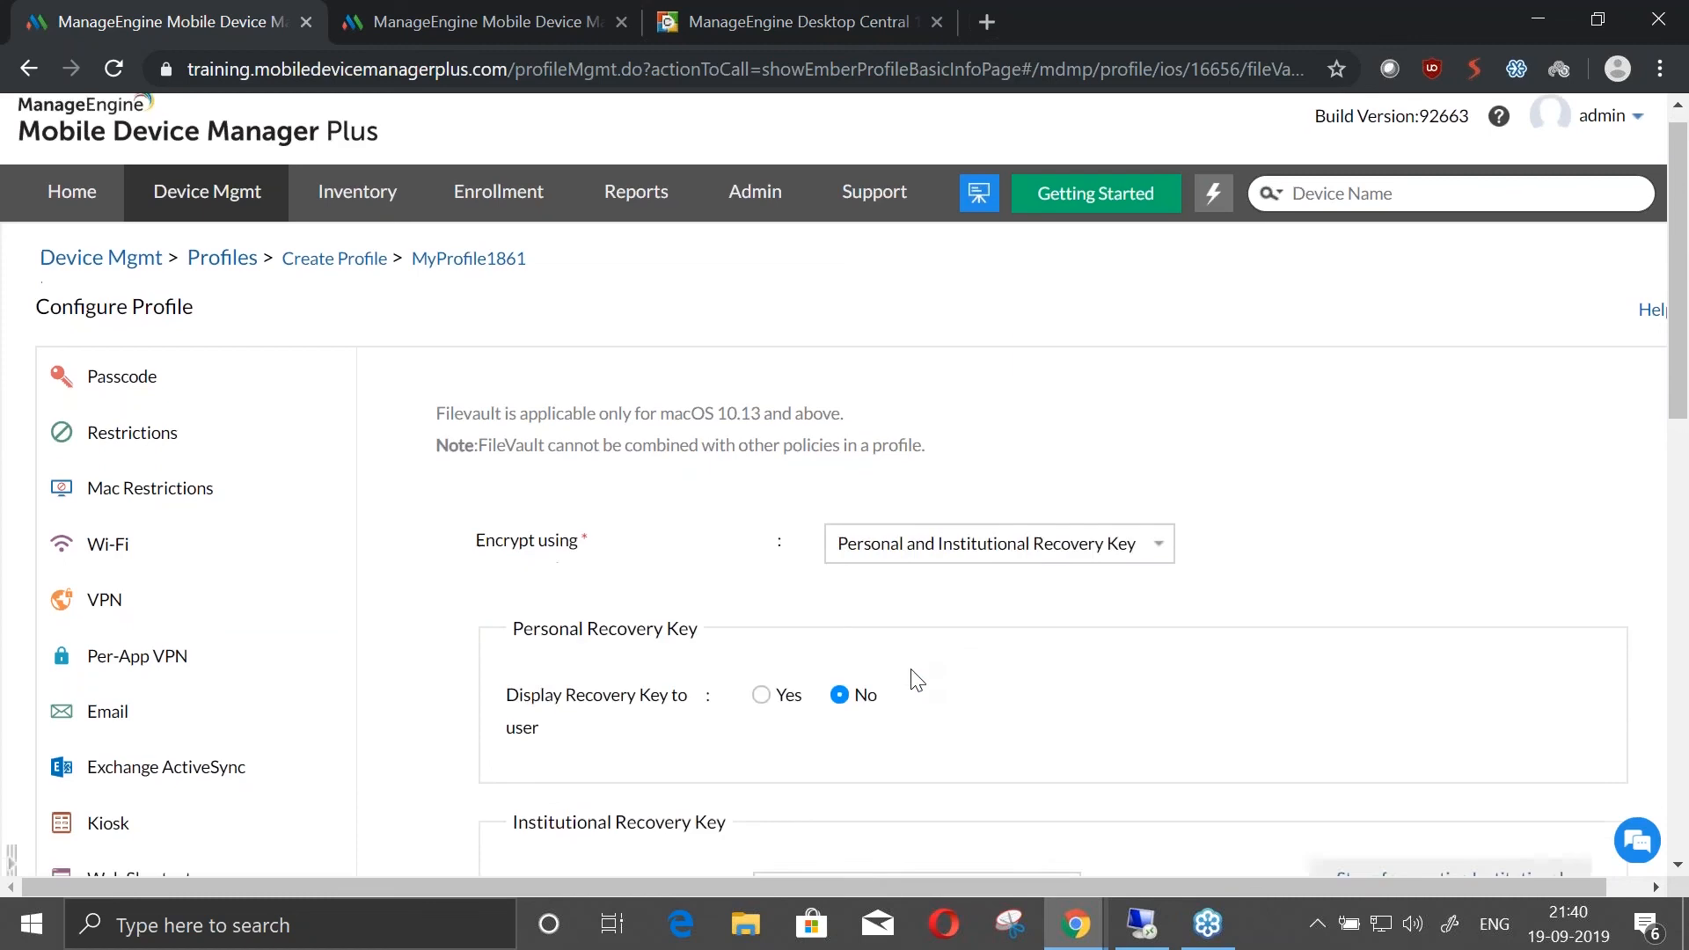
{"action": "scroll", "coordinate": [918, 679], "scroll_direction": "down", "scroll_amount": 5}
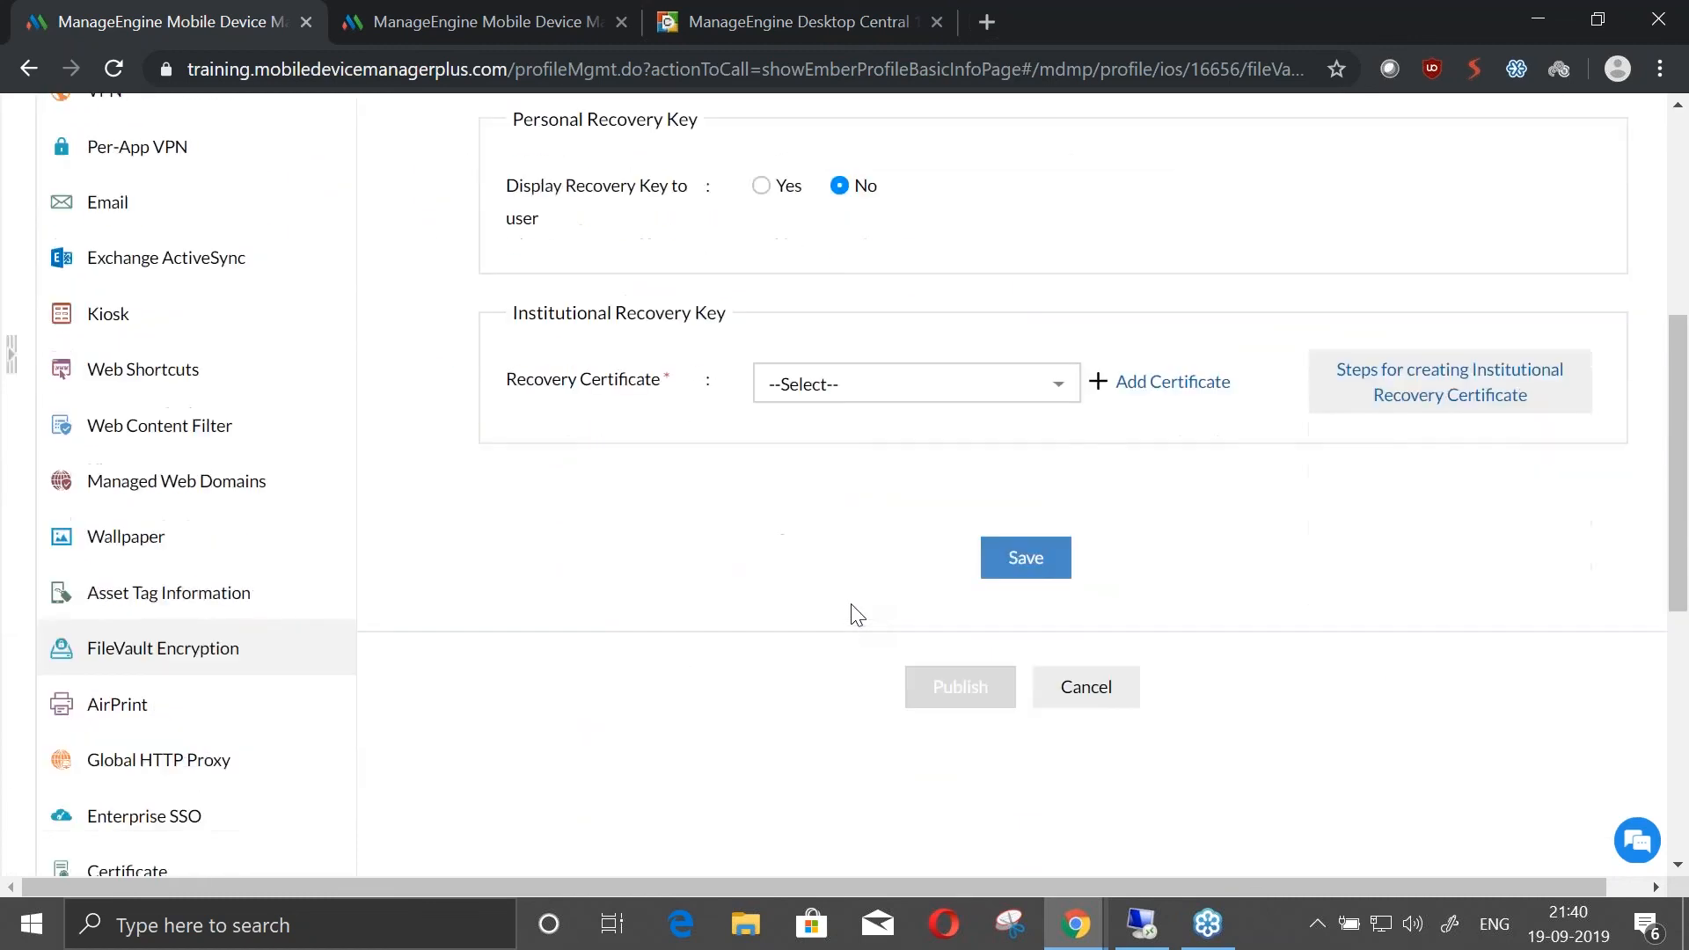
{"action": "scroll", "coordinate": [852, 609], "scroll_direction": "up", "scroll_amount": 3}
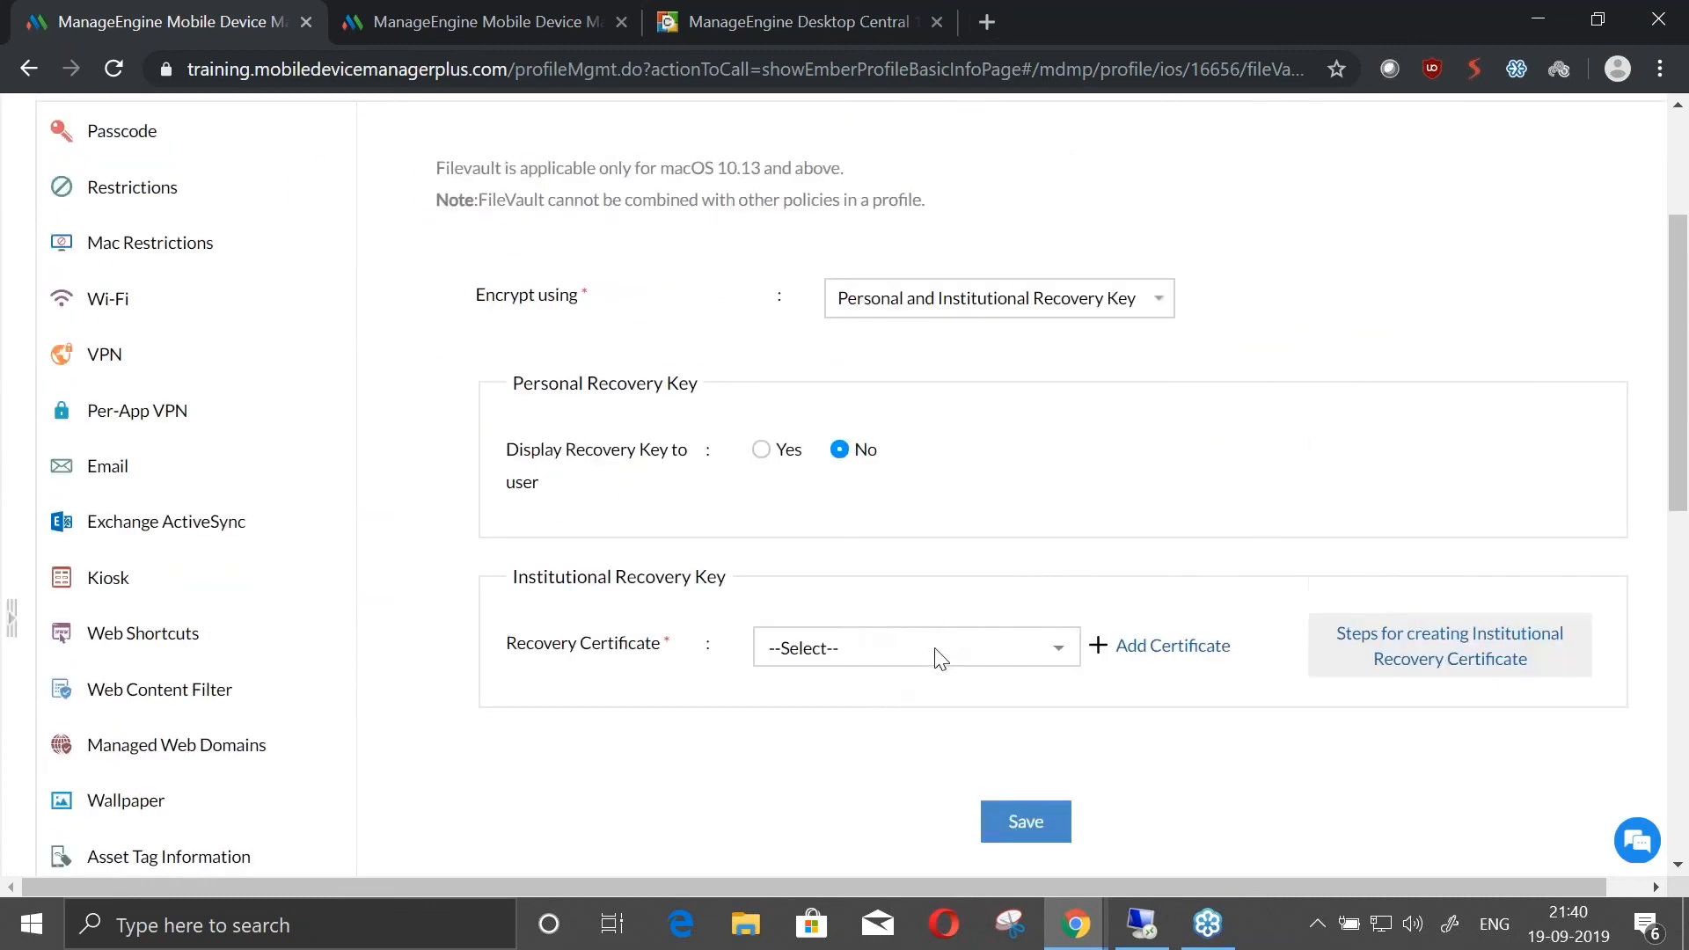
{"action": "scroll", "coordinate": [939, 658], "scroll_direction": "up", "scroll_amount": 2}
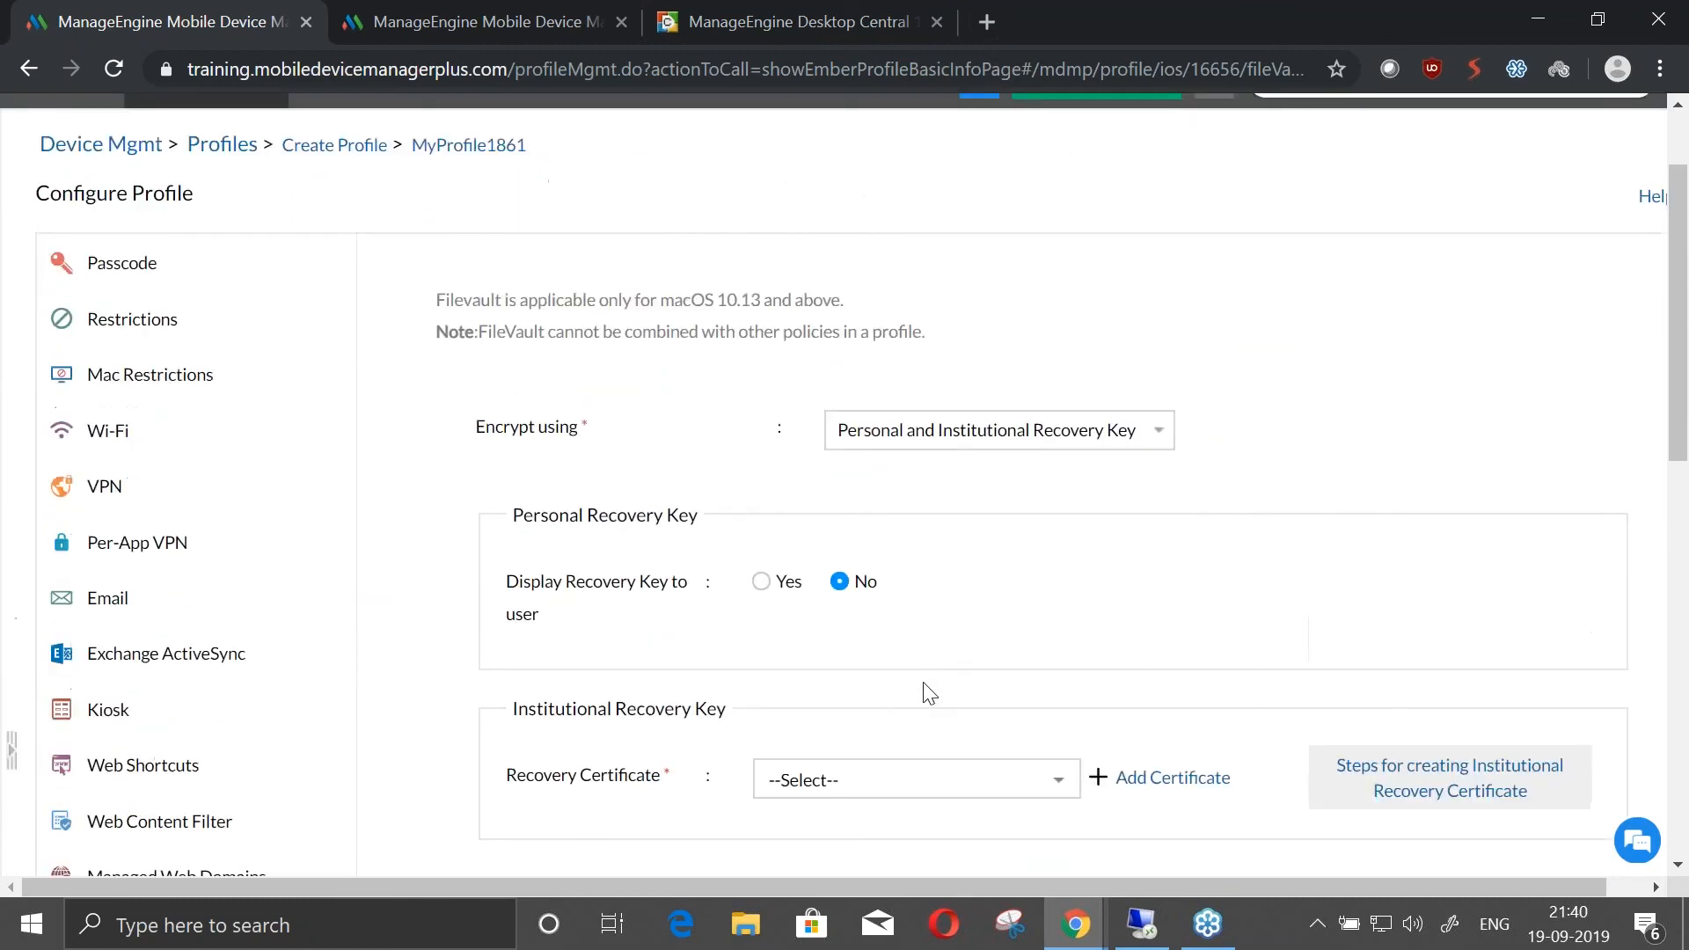
Try displaying the FileVault recovery key to the user, revert it to No, and check the encryption and recovery certificate choices
{"action": "left_click", "coordinate": [766, 588]}
{"action": "left_click", "coordinate": [842, 586]}
{"action": "left_click", "coordinate": [1021, 431]}
{"action": "left_click", "coordinate": [985, 654]}
{"action": "left_click", "coordinate": [988, 781]}
{"action": "scroll", "coordinate": [914, 680], "scroll_direction": "down", "scroll_amount": 2}
{"action": "left_click", "coordinate": [611, 541]}
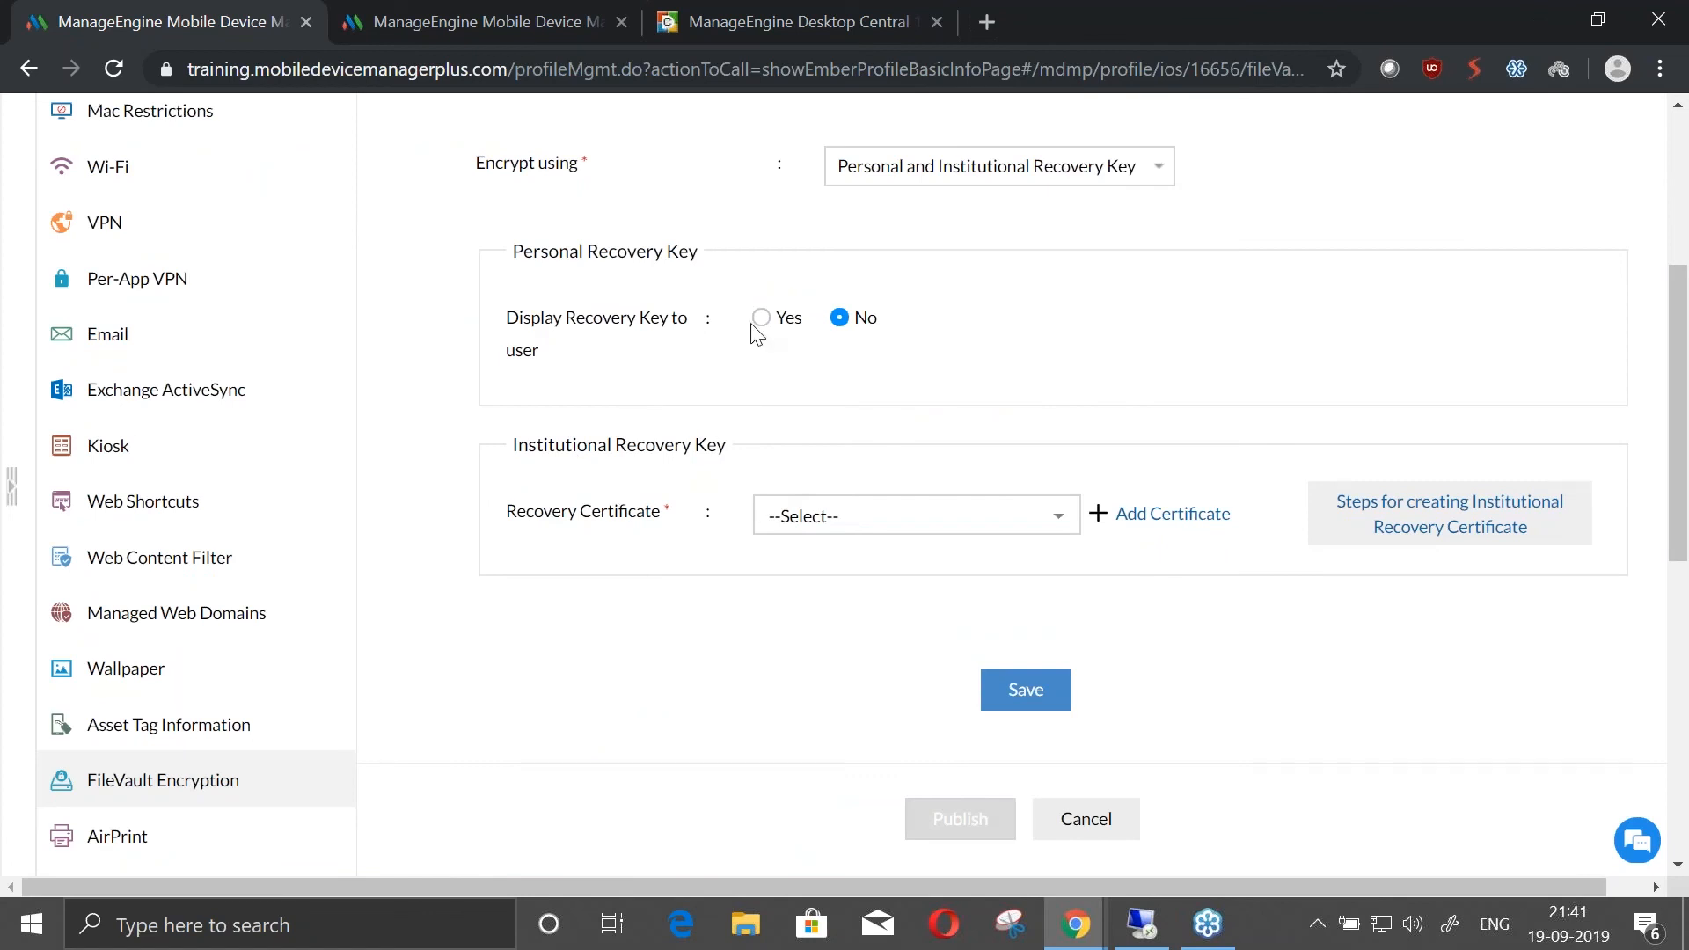
Compare FileVault's Personal Recovery Key and Institutional Recovery Key options, and return the encryption method to Personal and Institutional Recovery Key
{"action": "scroll", "coordinate": [777, 381], "scroll_direction": "up", "scroll_amount": 3}
{"action": "left_click", "coordinate": [875, 431]}
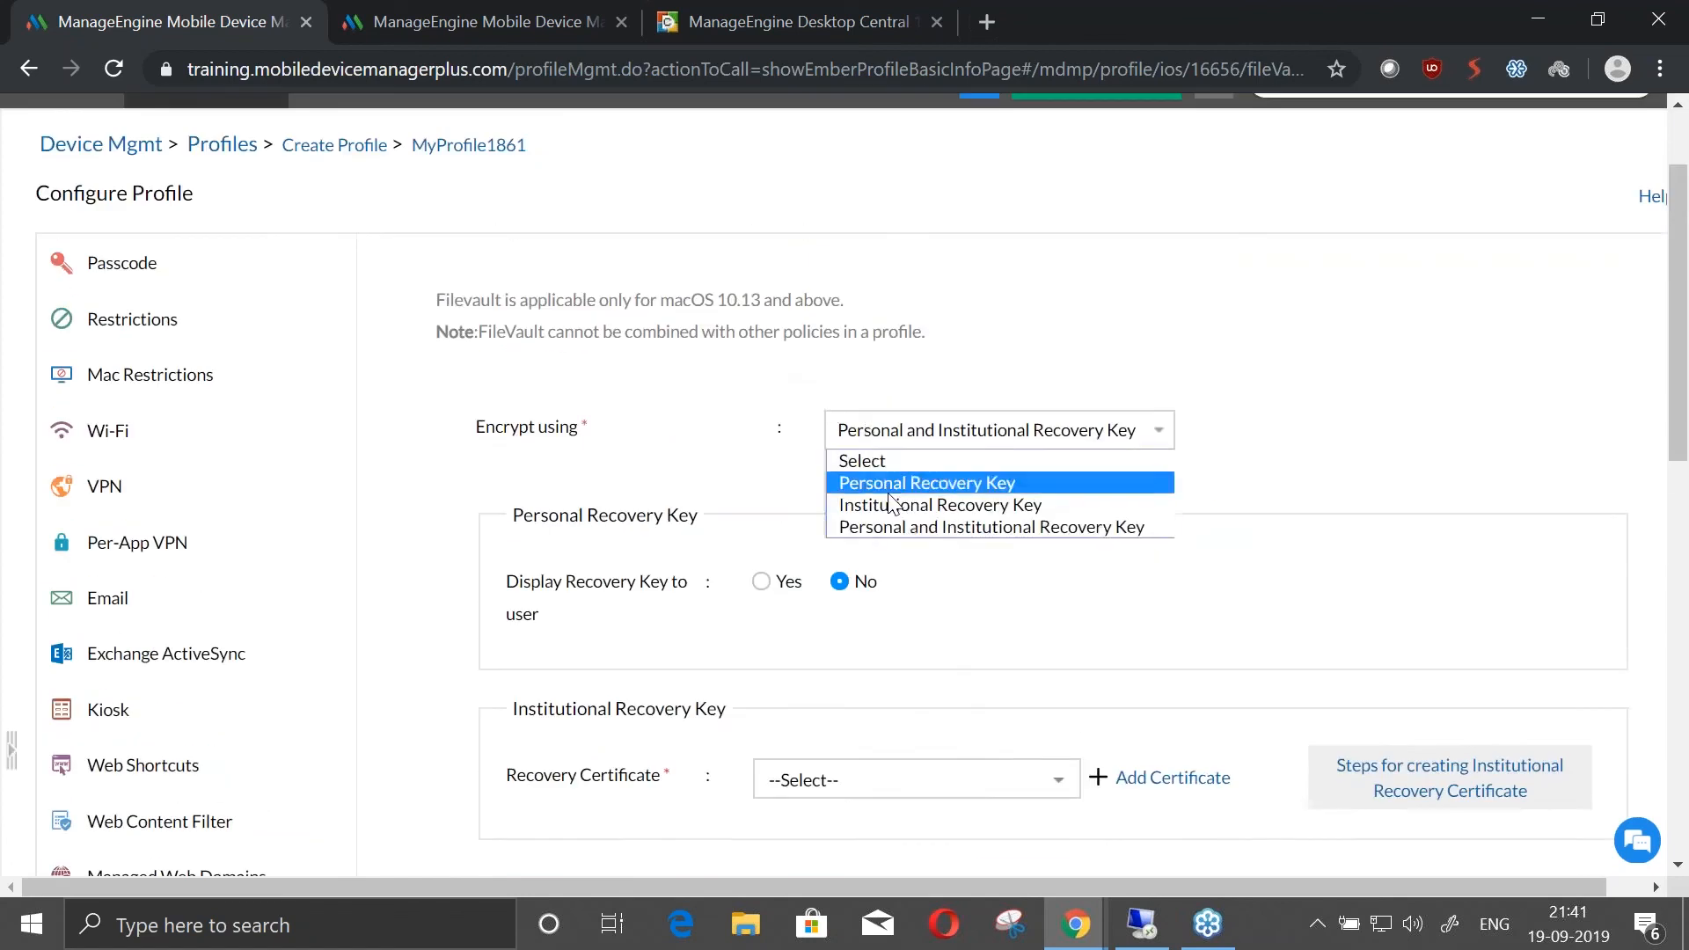
{"action": "left_click", "coordinate": [935, 482]}
{"action": "left_click", "coordinate": [947, 433]}
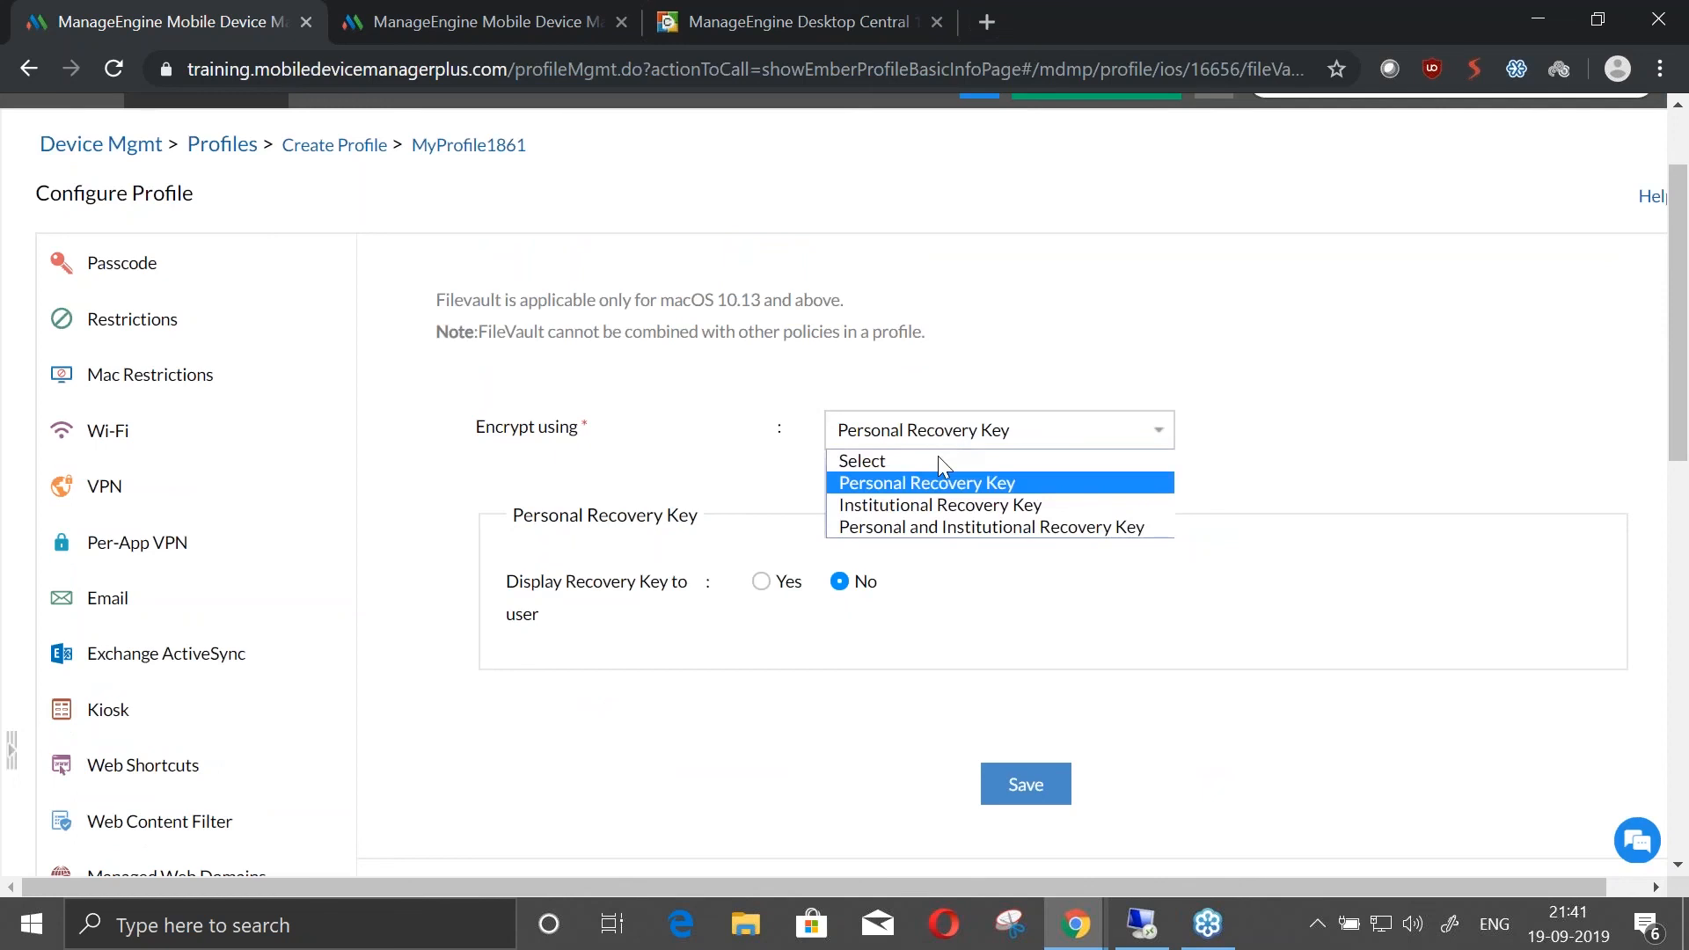
{"action": "left_click", "coordinate": [938, 498]}
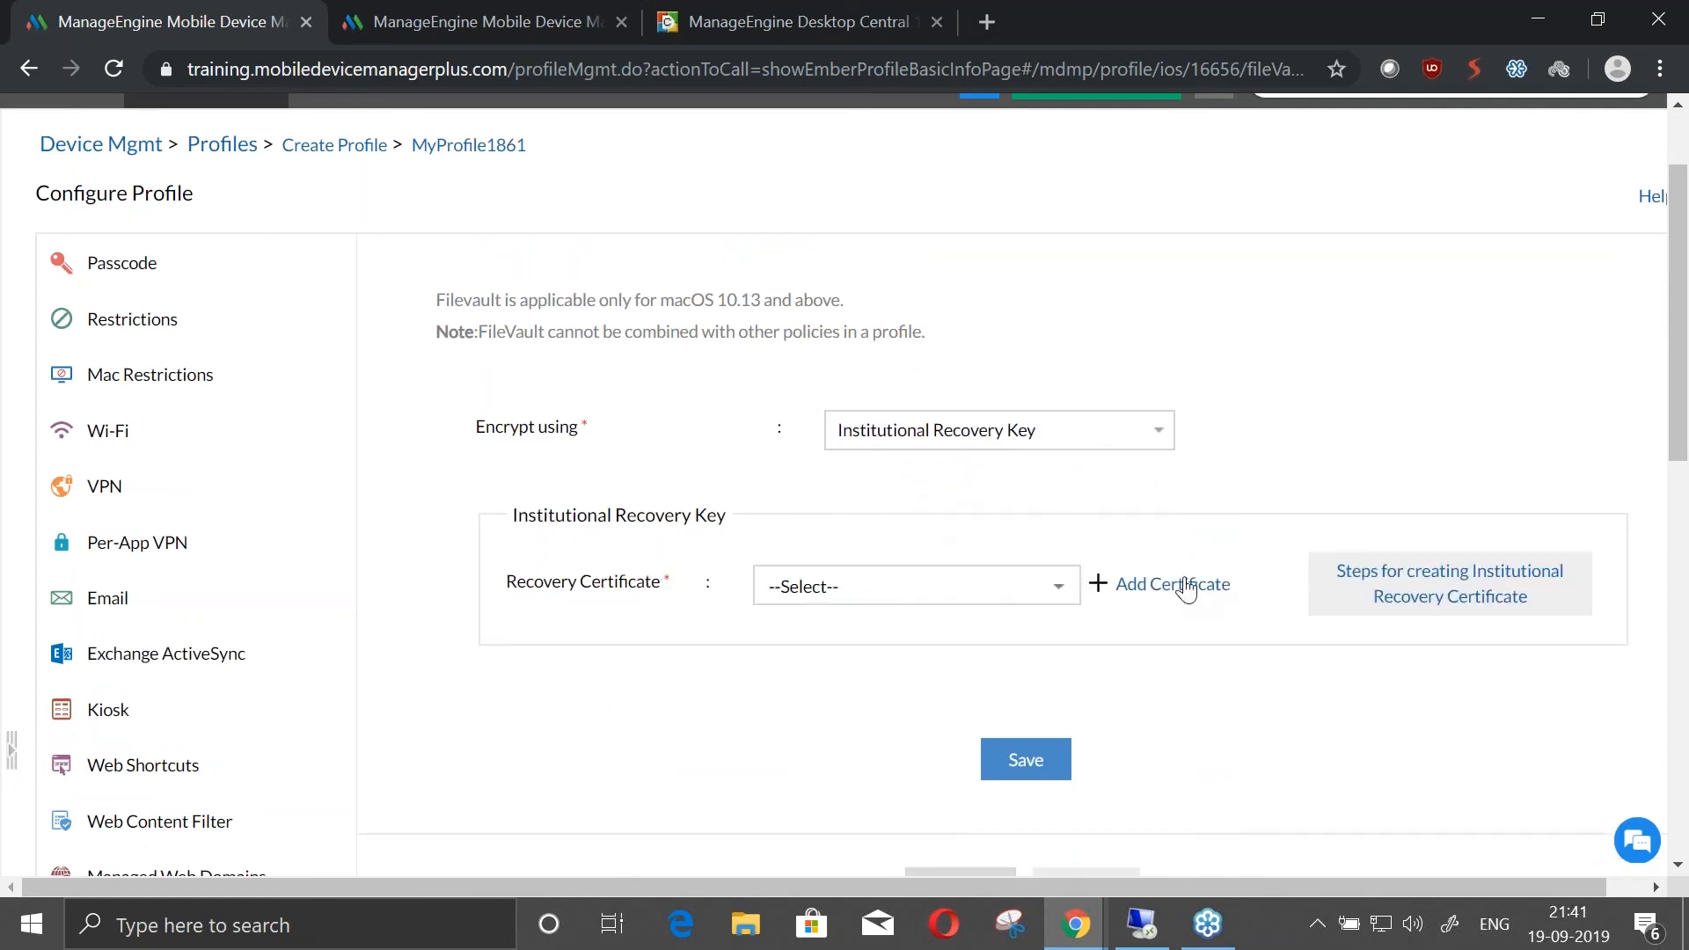
{"action": "left_click", "coordinate": [1140, 444]}
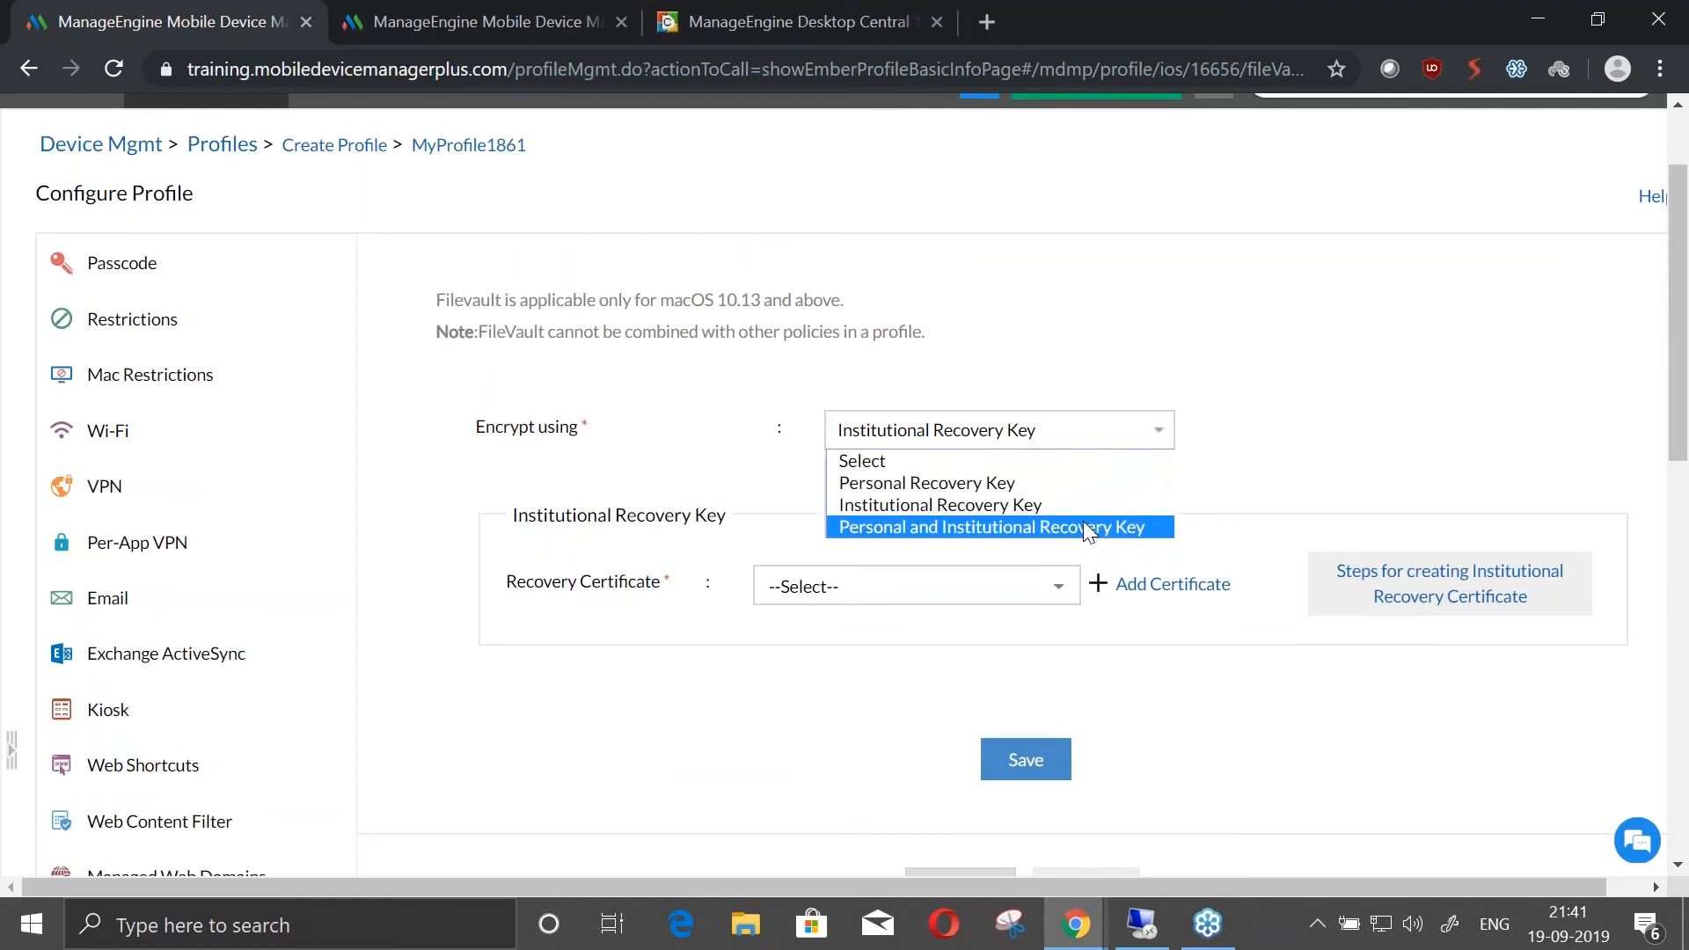
{"action": "left_click", "coordinate": [1085, 525]}
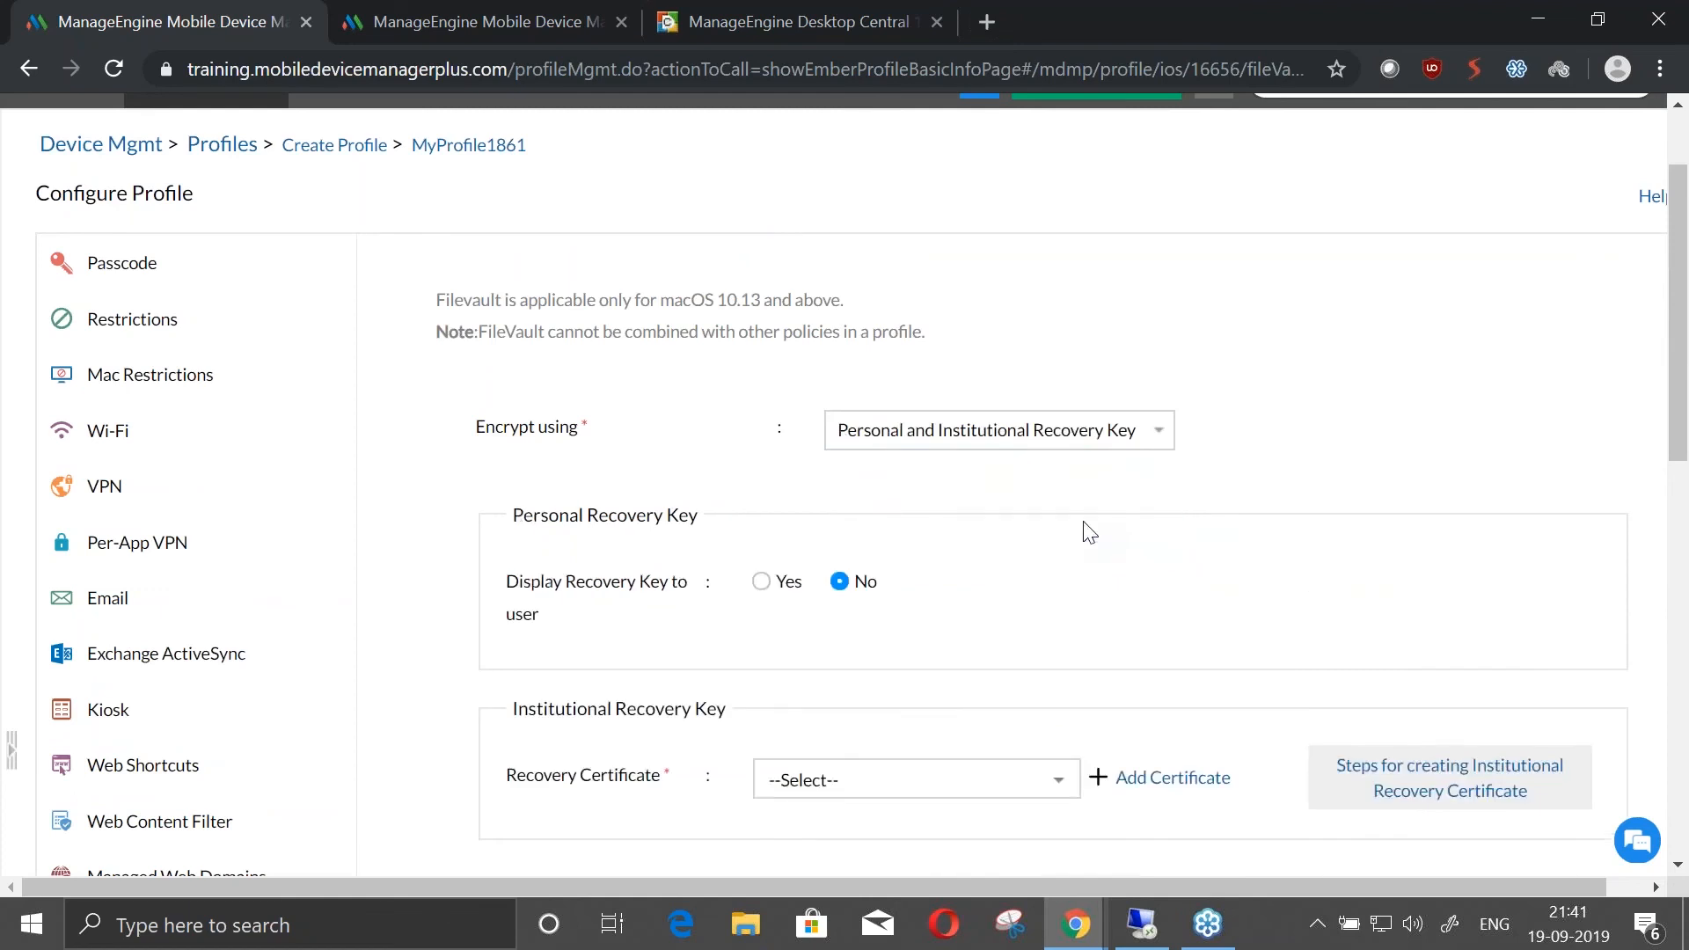
Open the profile's firmware password policy and examine its notes and password fields without entering anything
{"action": "scroll", "coordinate": [1089, 532], "scroll_direction": "down", "scroll_amount": 4}
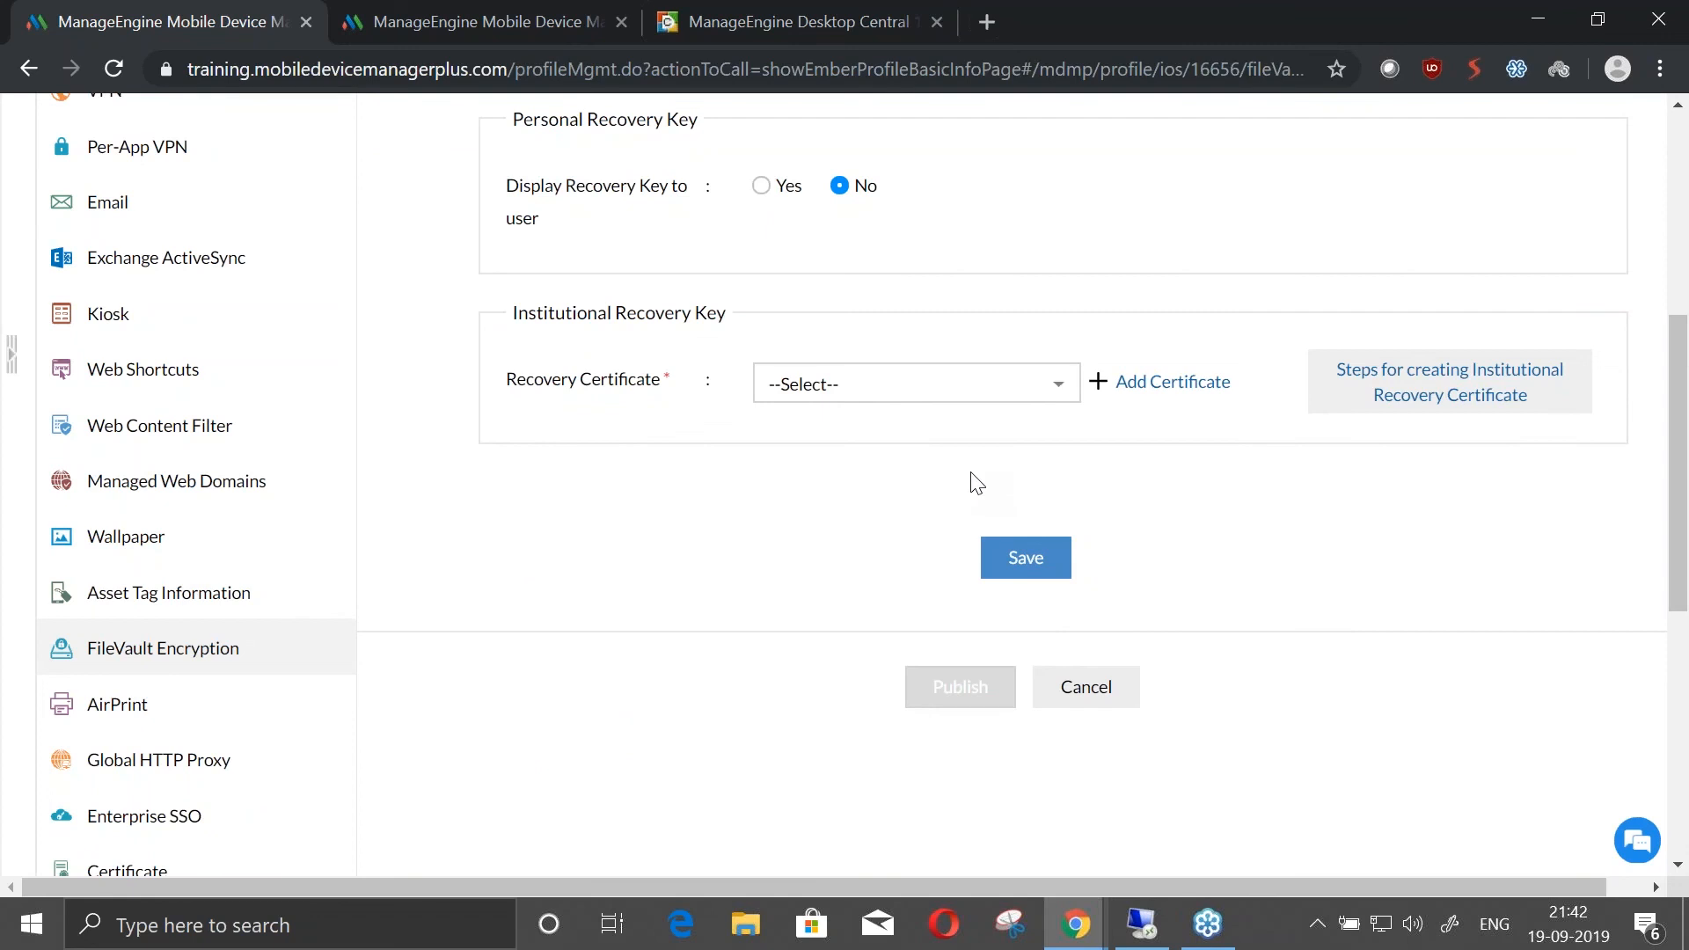
{"action": "scroll", "coordinate": [493, 405], "scroll_direction": "down", "scroll_amount": 10}
{"action": "left_click", "coordinate": [215, 686]}
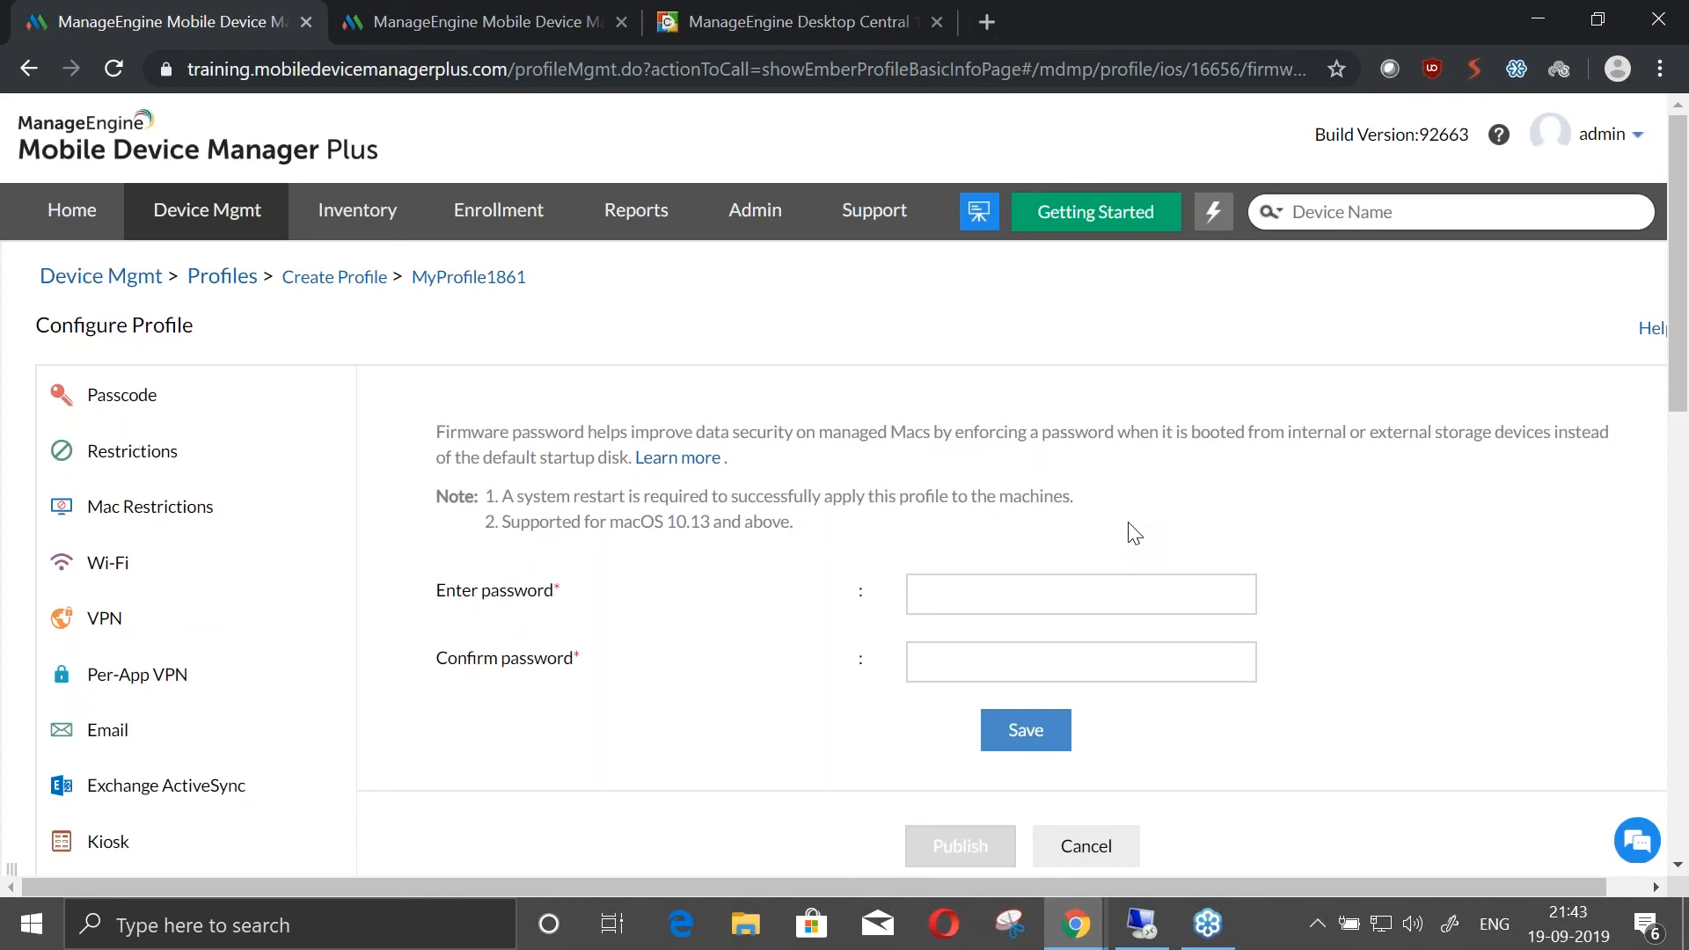
{"action": "scroll", "coordinate": [1036, 795], "scroll_direction": "down", "scroll_amount": 5}
{"action": "scroll", "coordinate": [1018, 848], "scroll_direction": "up", "scroll_amount": 5}
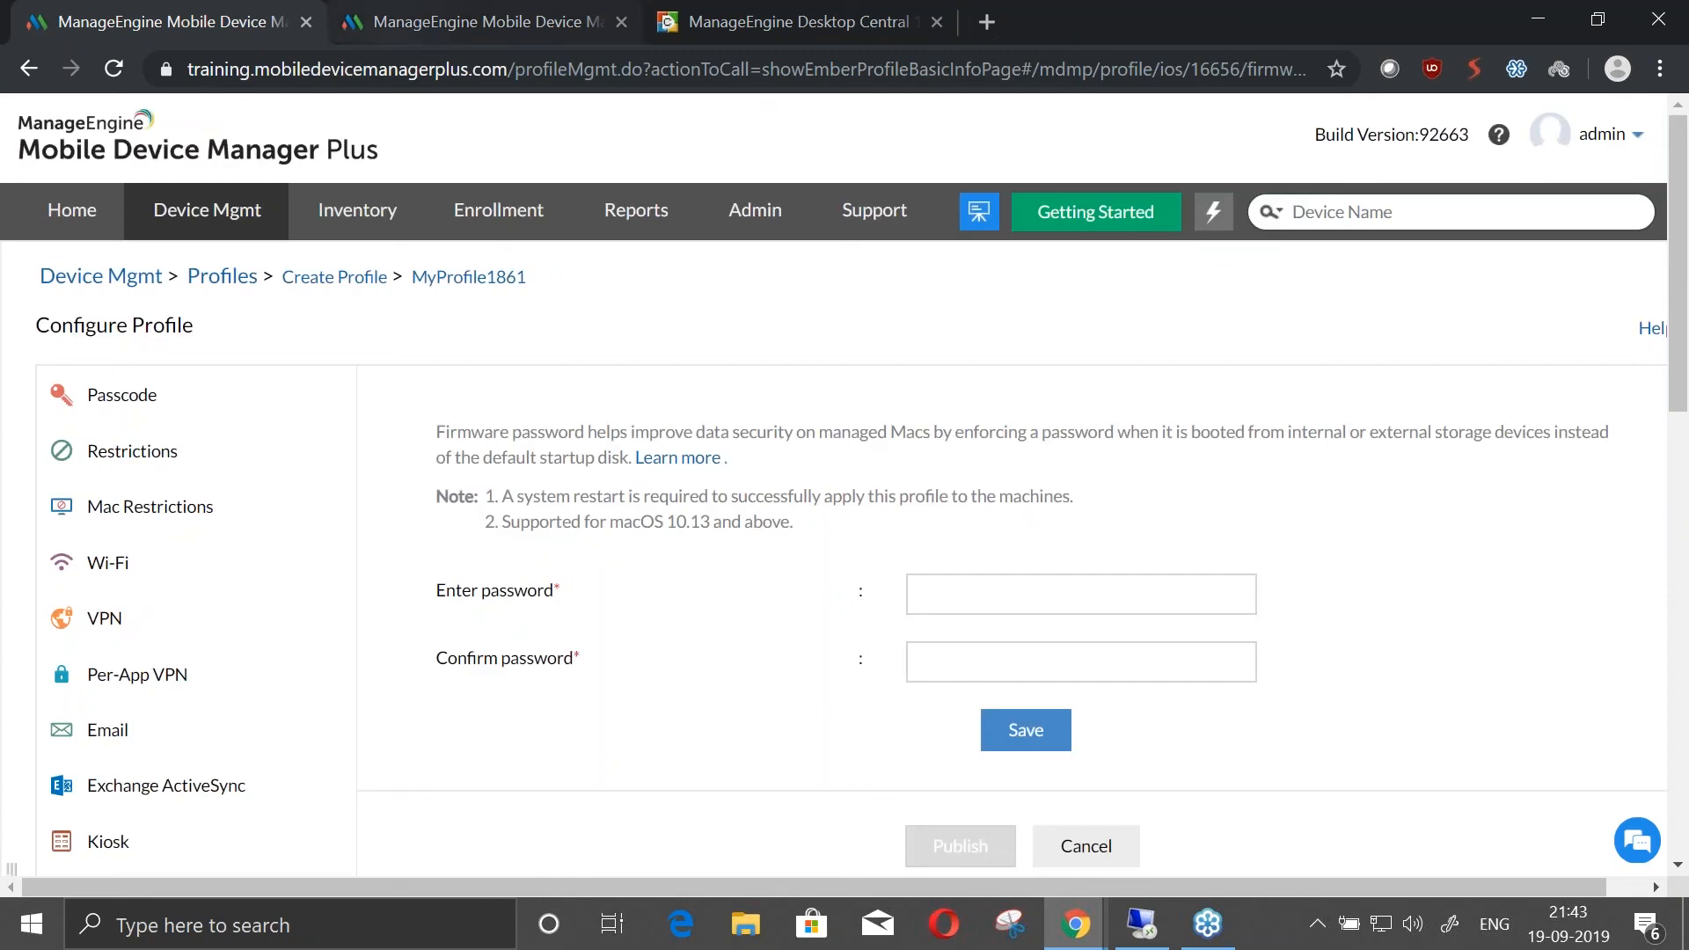
Find the MacBook Pro in the device inventory and open its device details
{"action": "left_click", "coordinate": [319, 218]}
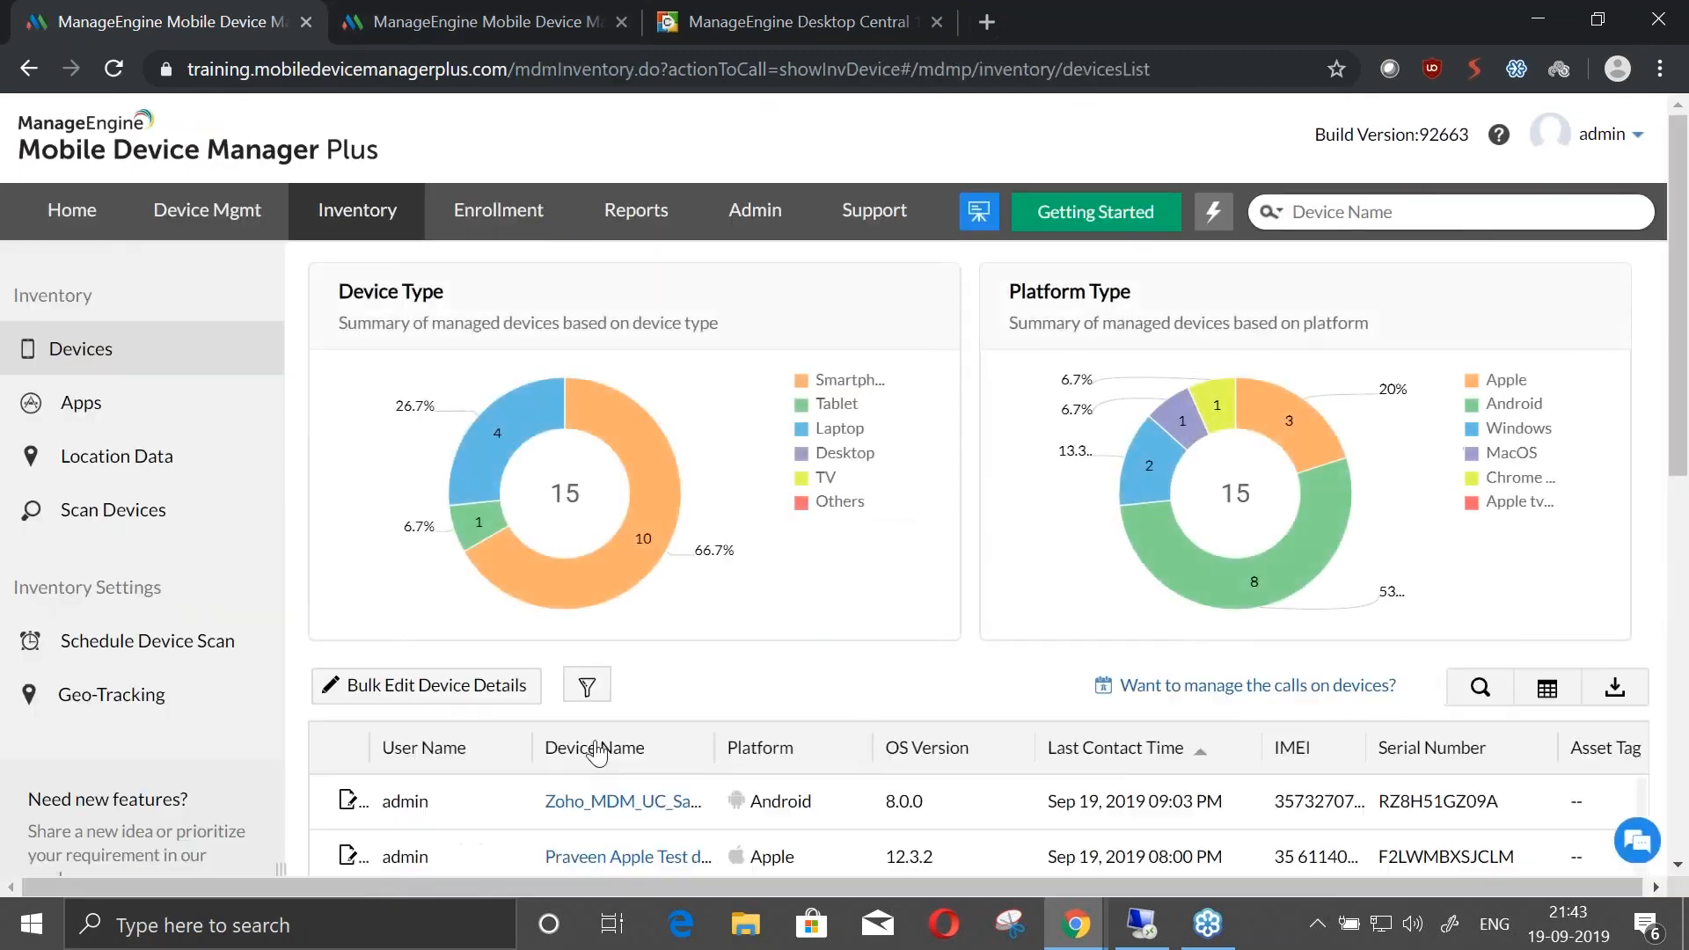
{"action": "scroll", "coordinate": [589, 770], "scroll_direction": "down", "scroll_amount": 1}
{"action": "scroll", "coordinate": [626, 694], "scroll_direction": "down", "scroll_amount": 5}
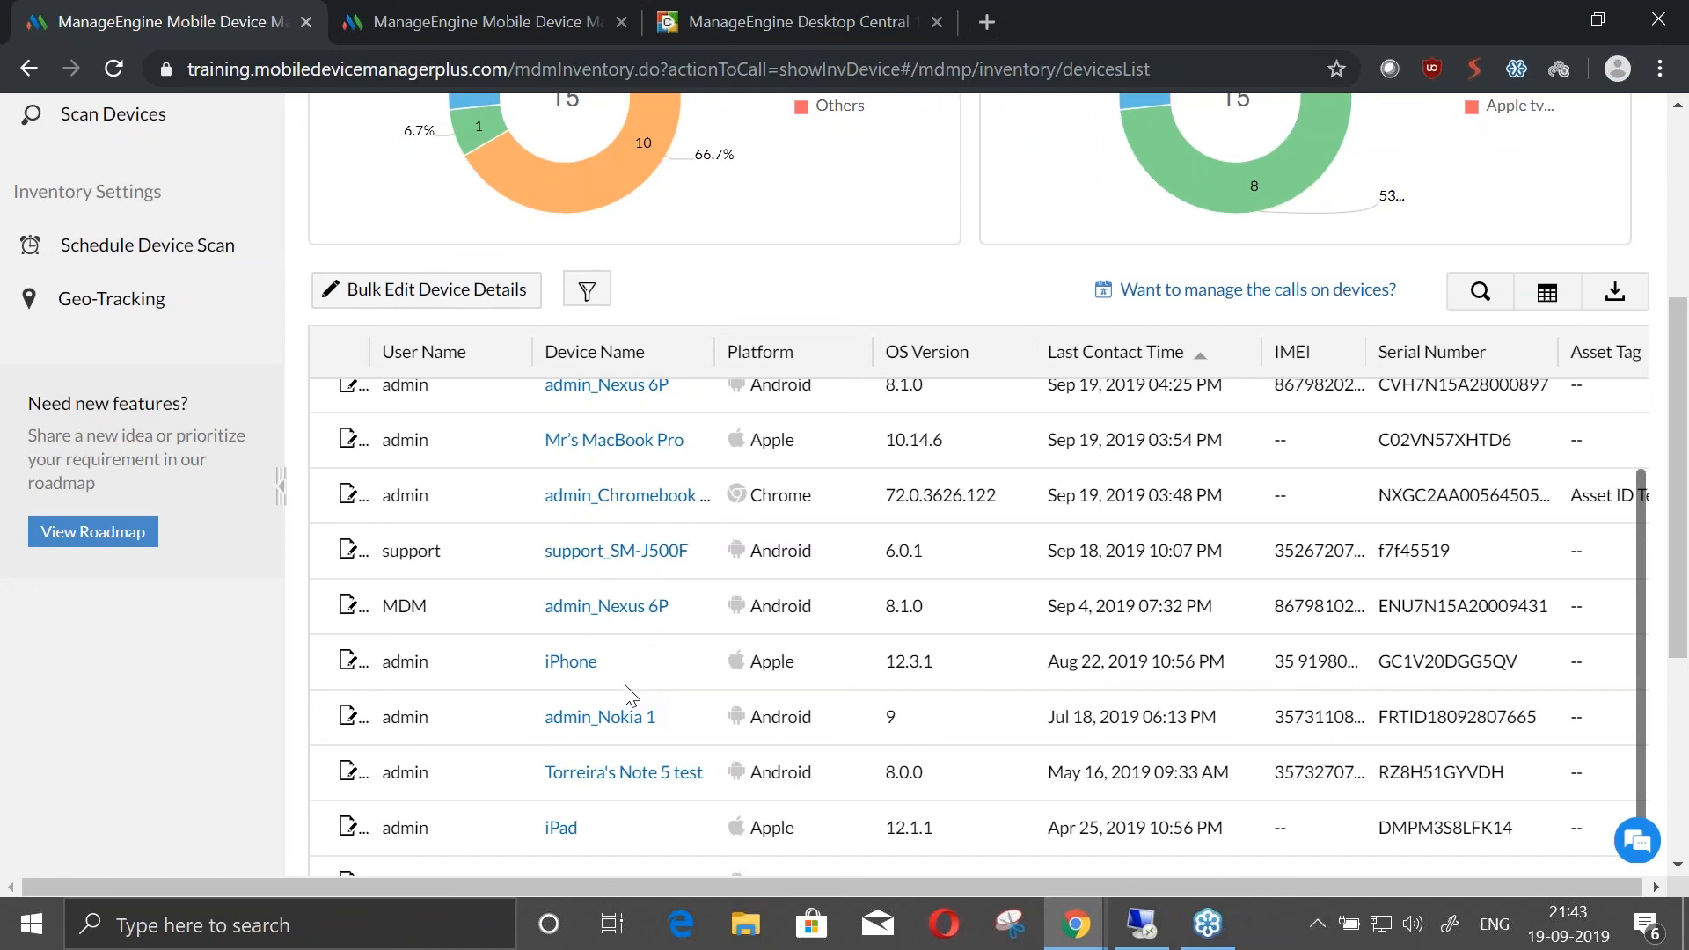
{"action": "scroll", "coordinate": [818, 633], "scroll_direction": "up", "scroll_amount": 3}
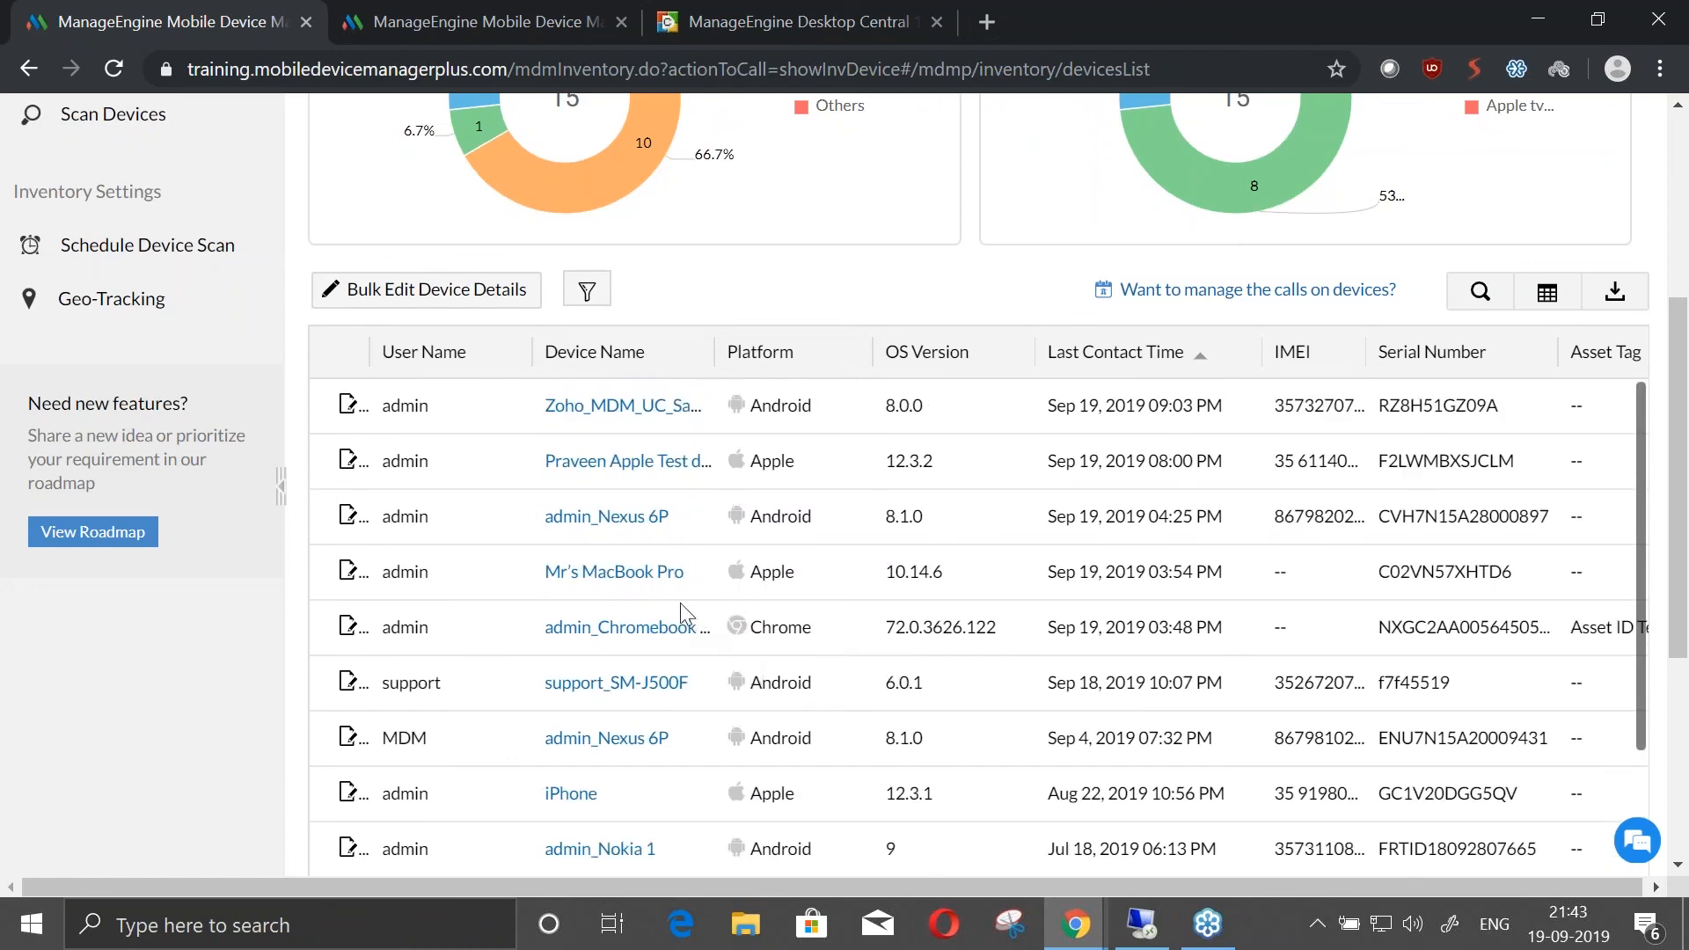
{"action": "left_click", "coordinate": [646, 581]}
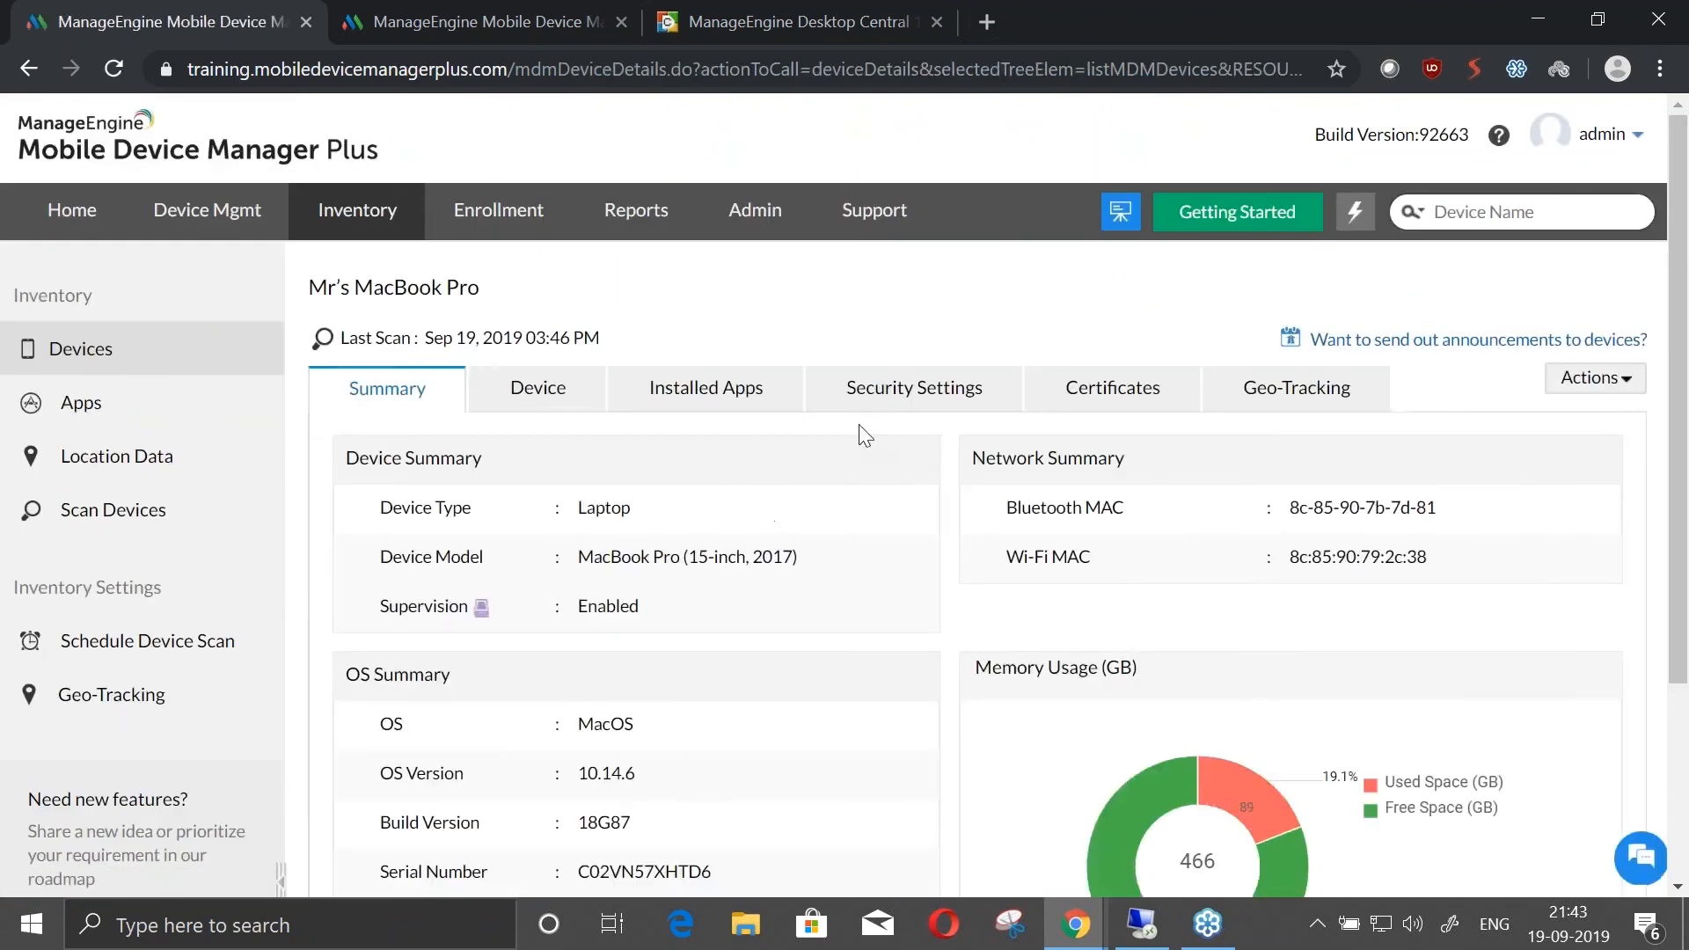
Examine the FileVault encryption and firmware password details in the MacBook Pro's security settings
{"action": "left_click", "coordinate": [898, 396]}
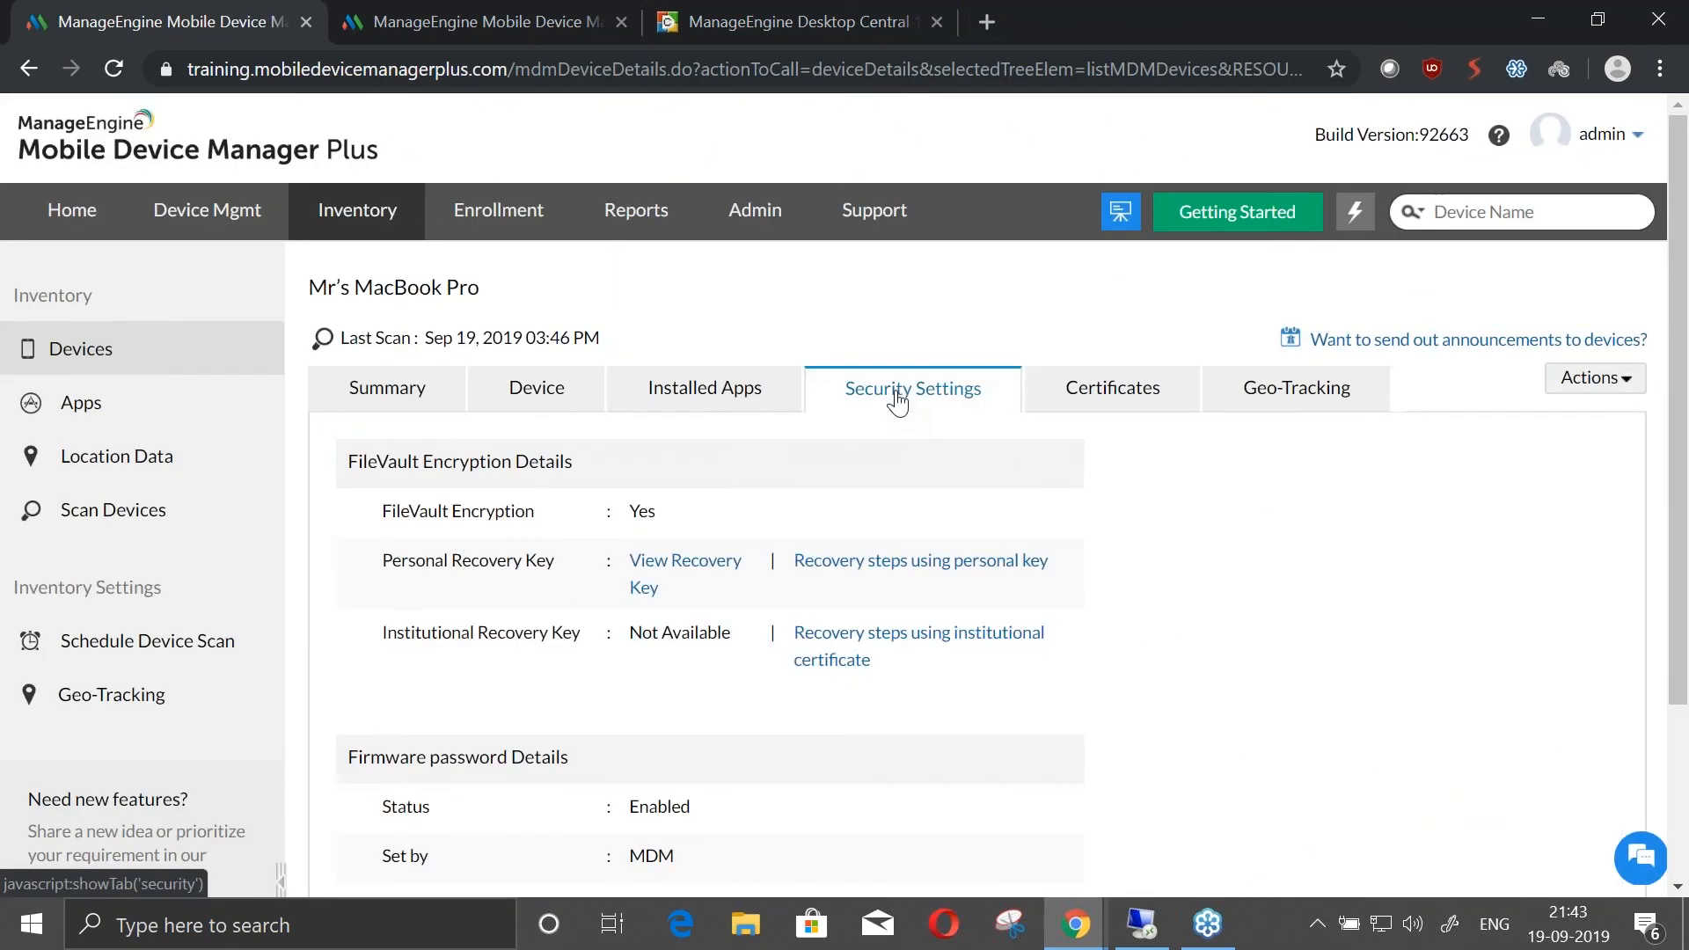
{"action": "scroll", "coordinate": [959, 751], "scroll_direction": "down", "scroll_amount": 3}
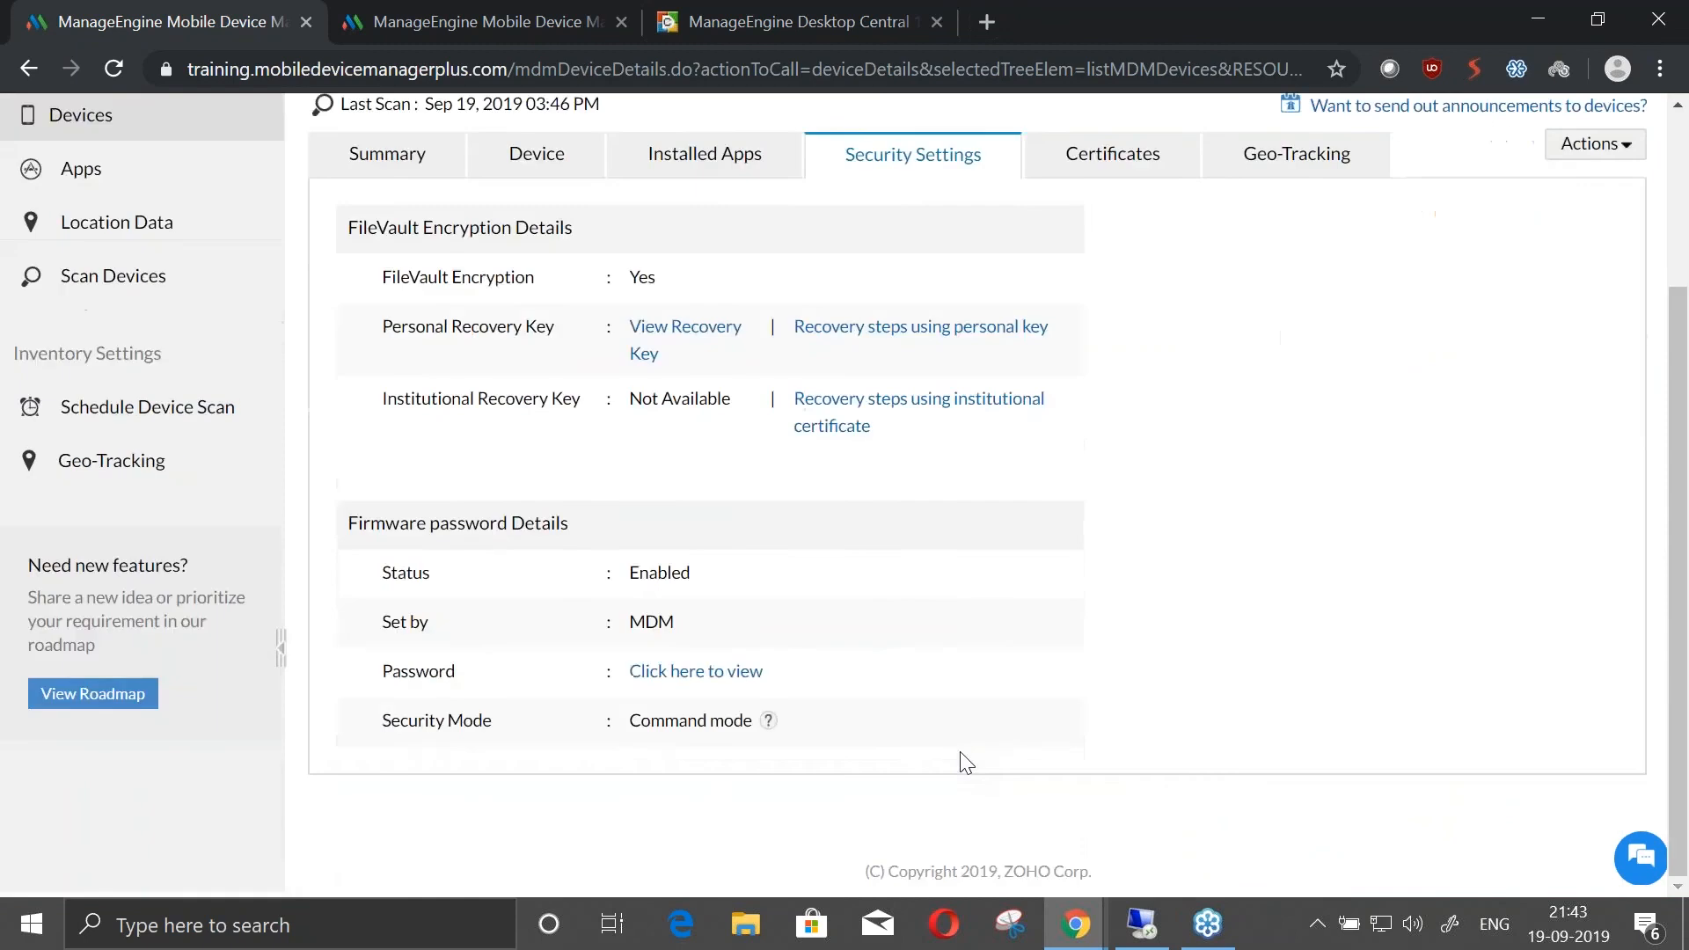
{"action": "scroll", "coordinate": [961, 755], "scroll_direction": "up", "scroll_amount": 2}
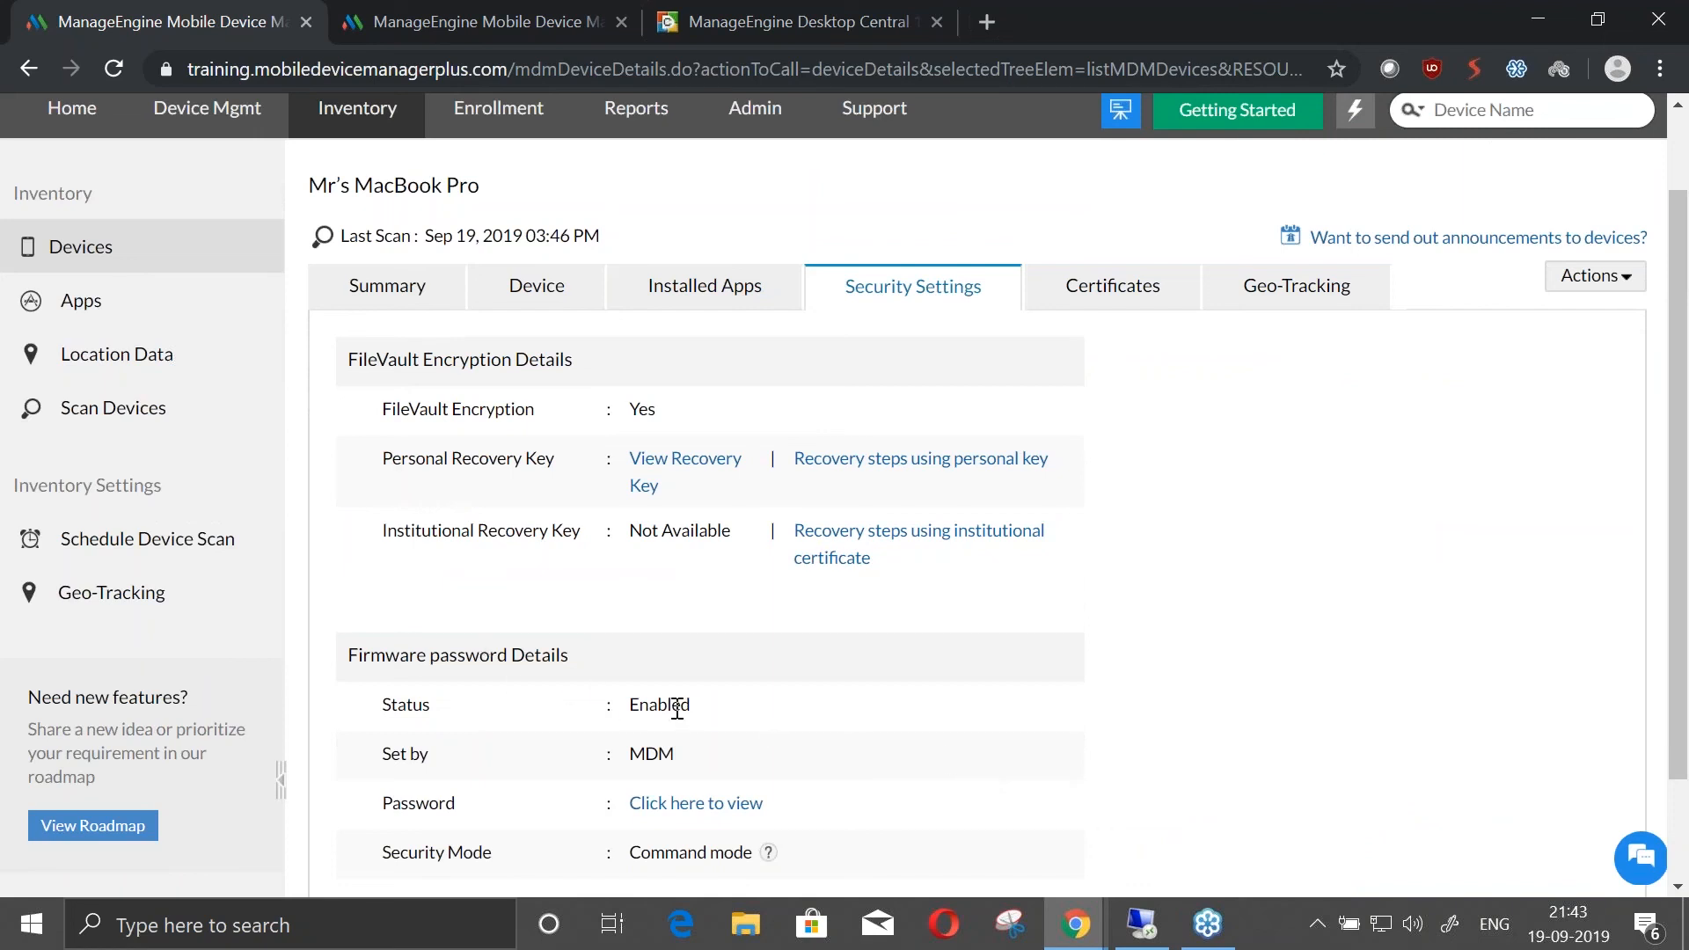
{"action": "scroll", "coordinate": [753, 699], "scroll_direction": "up", "scroll_amount": 1}
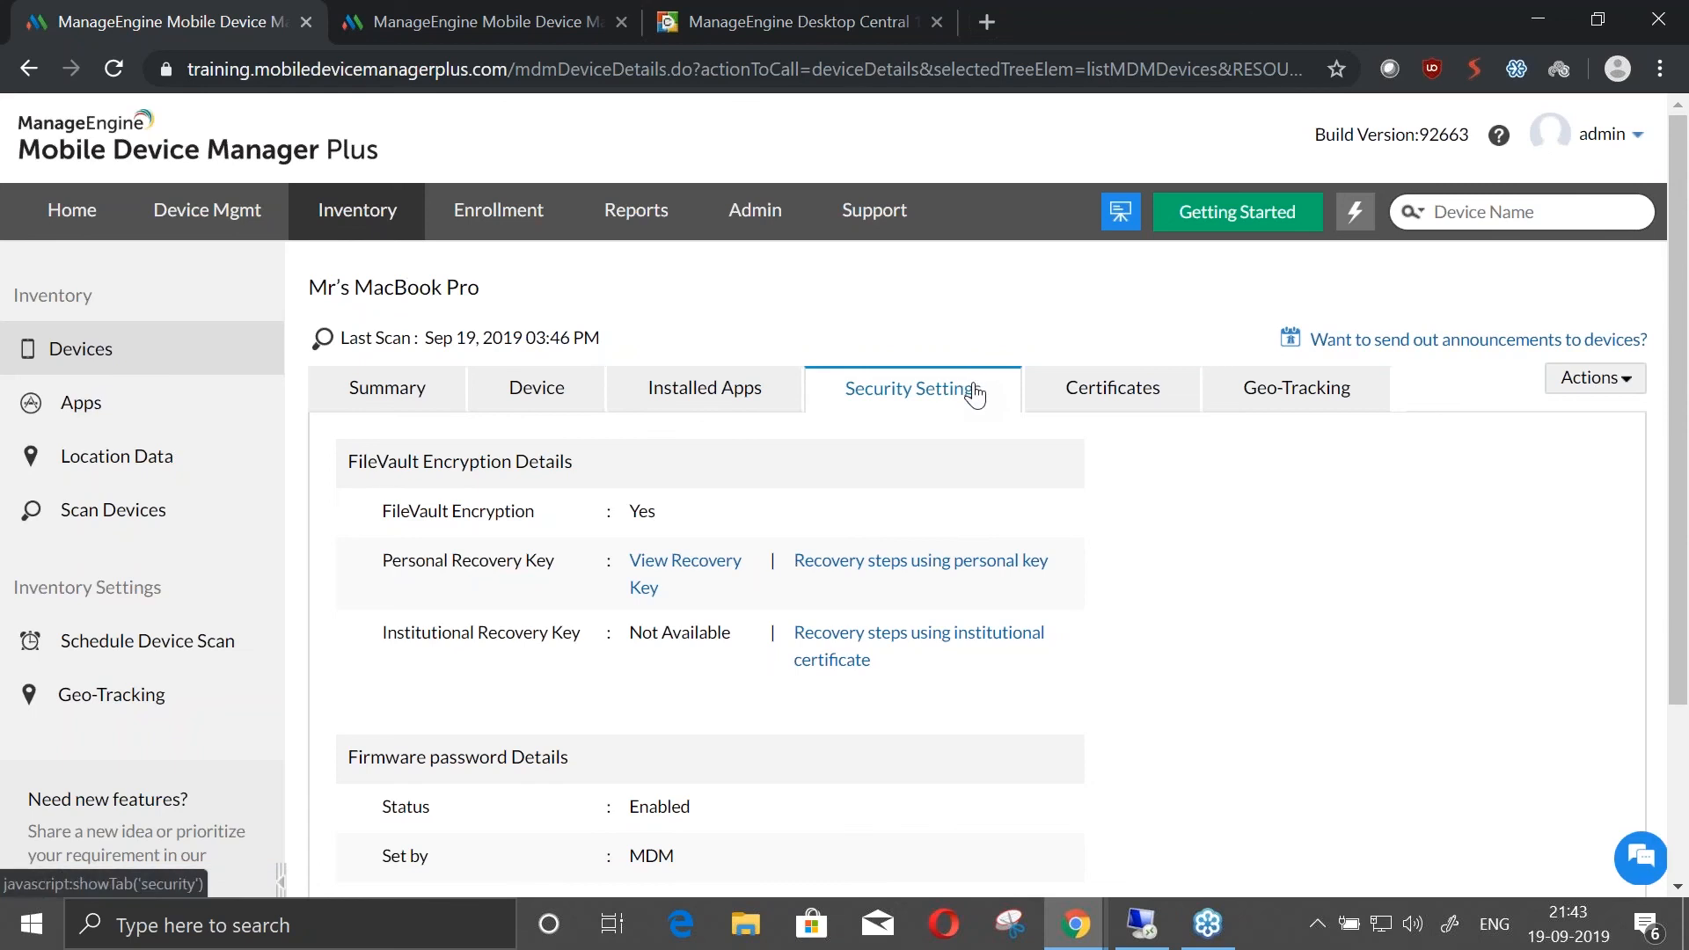
{"action": "scroll", "coordinate": [926, 404], "scroll_direction": "down", "scroll_amount": 3}
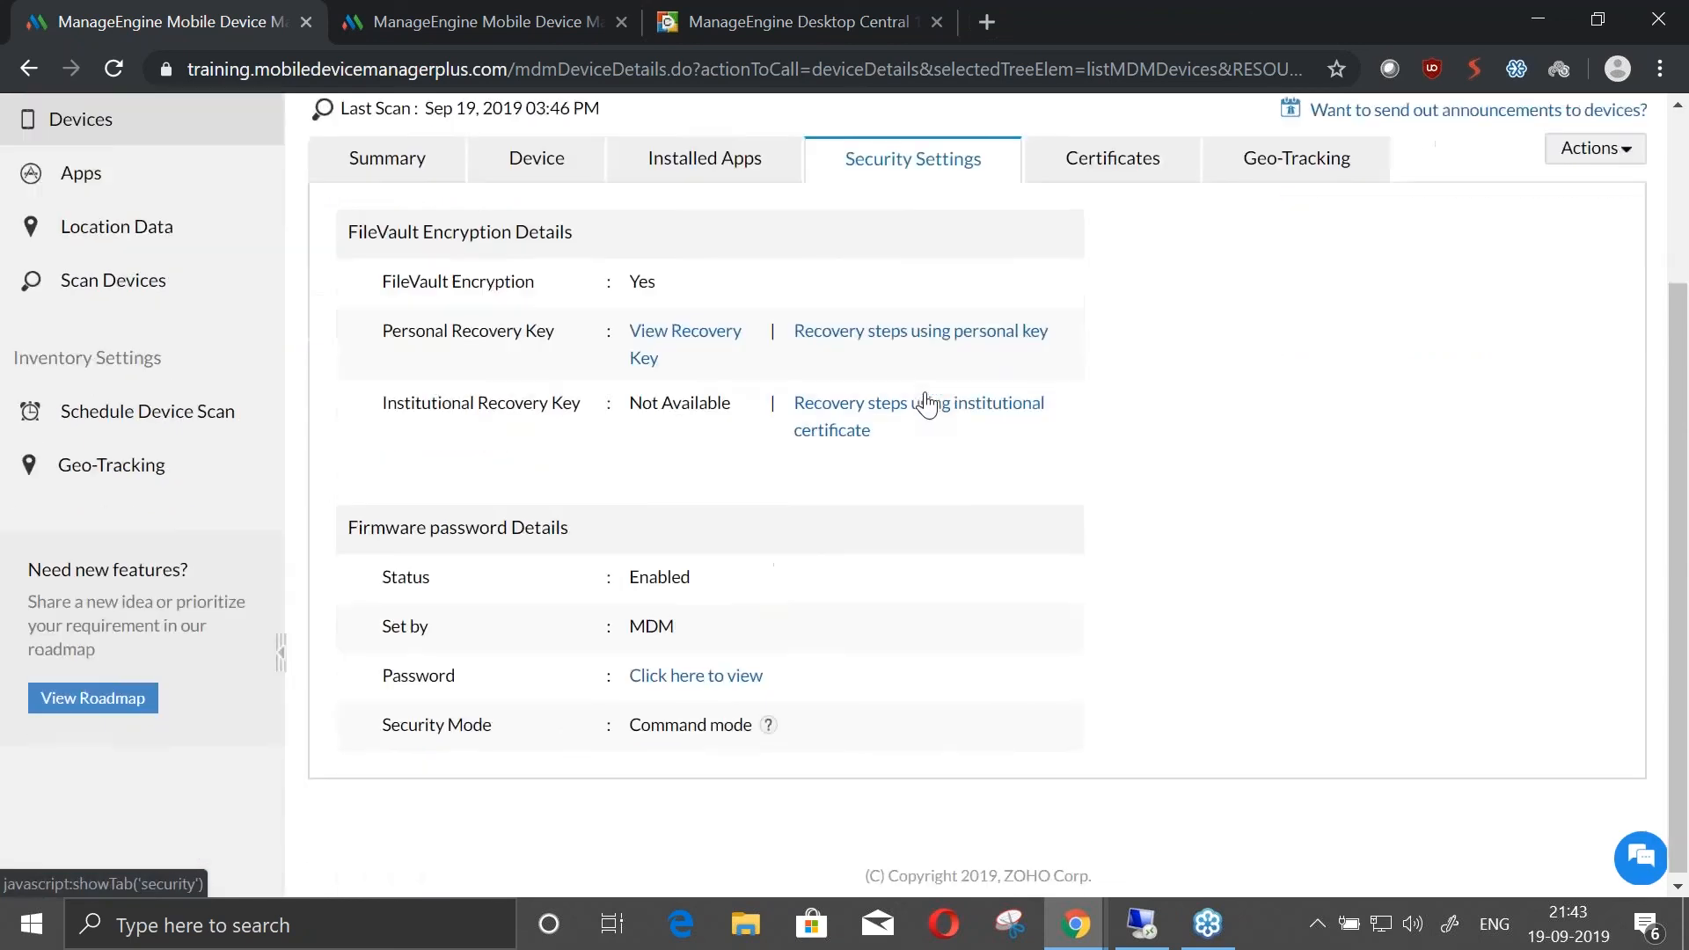
Request to view the MacBook Pro's firmware password, and dismiss the security confirmation without entering the account password
{"action": "left_click", "coordinate": [691, 680]}
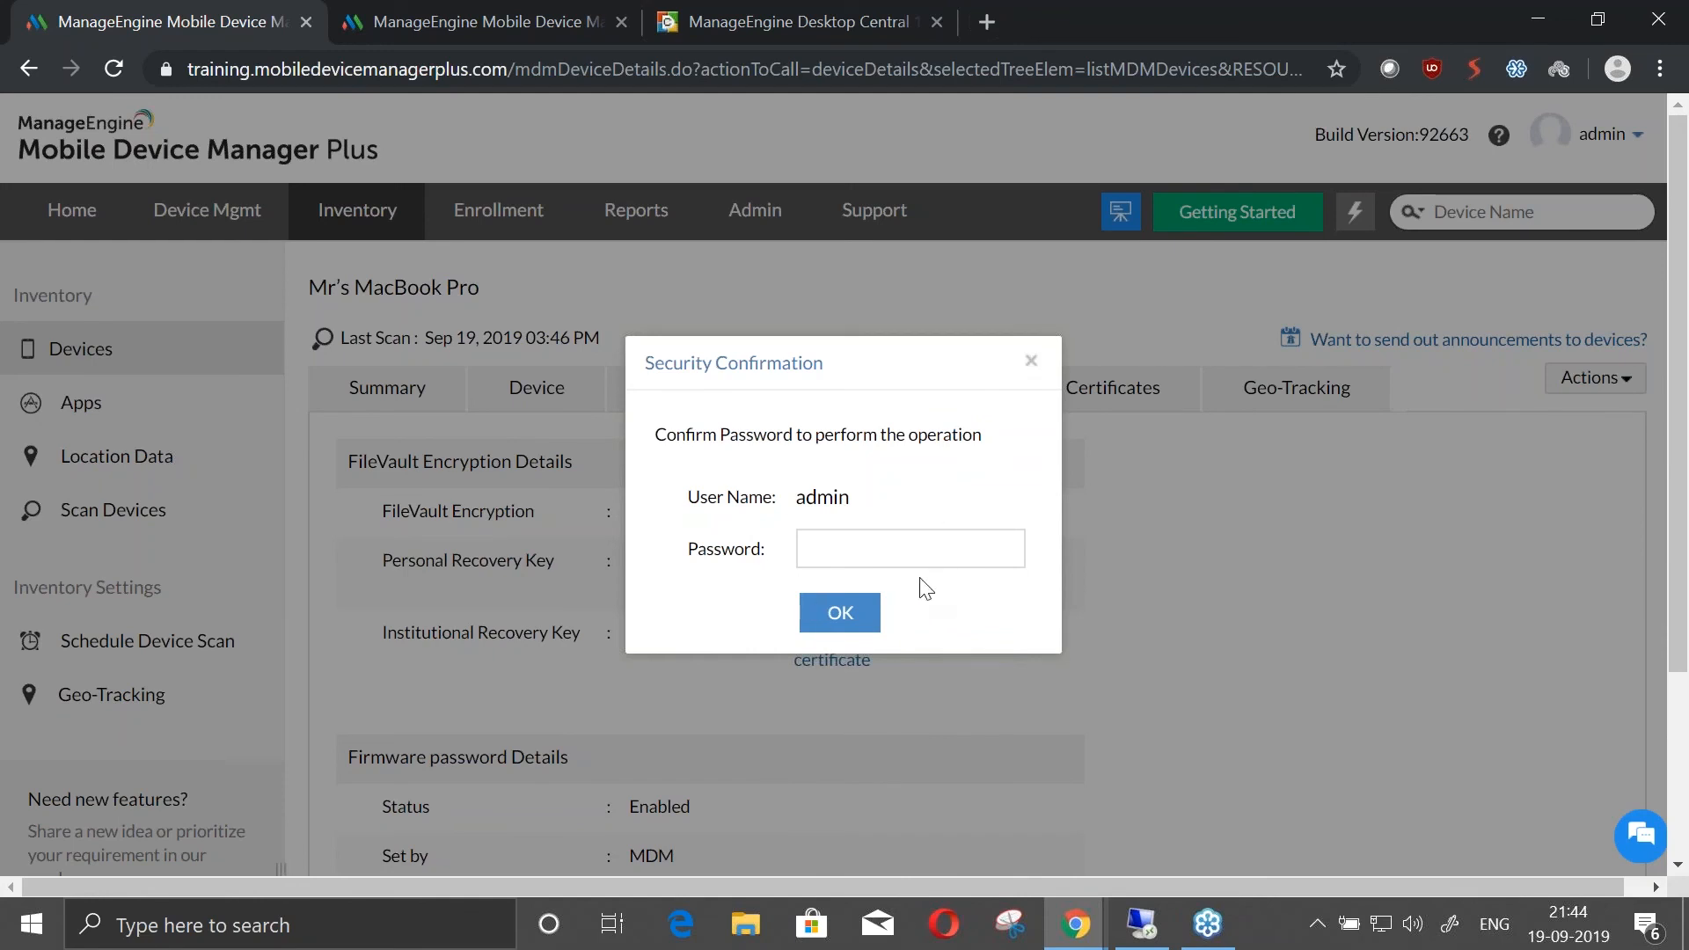
{"action": "left_click", "coordinate": [1034, 361]}
{"action": "scroll", "coordinate": [713, 725], "scroll_direction": "down", "scroll_amount": 3}
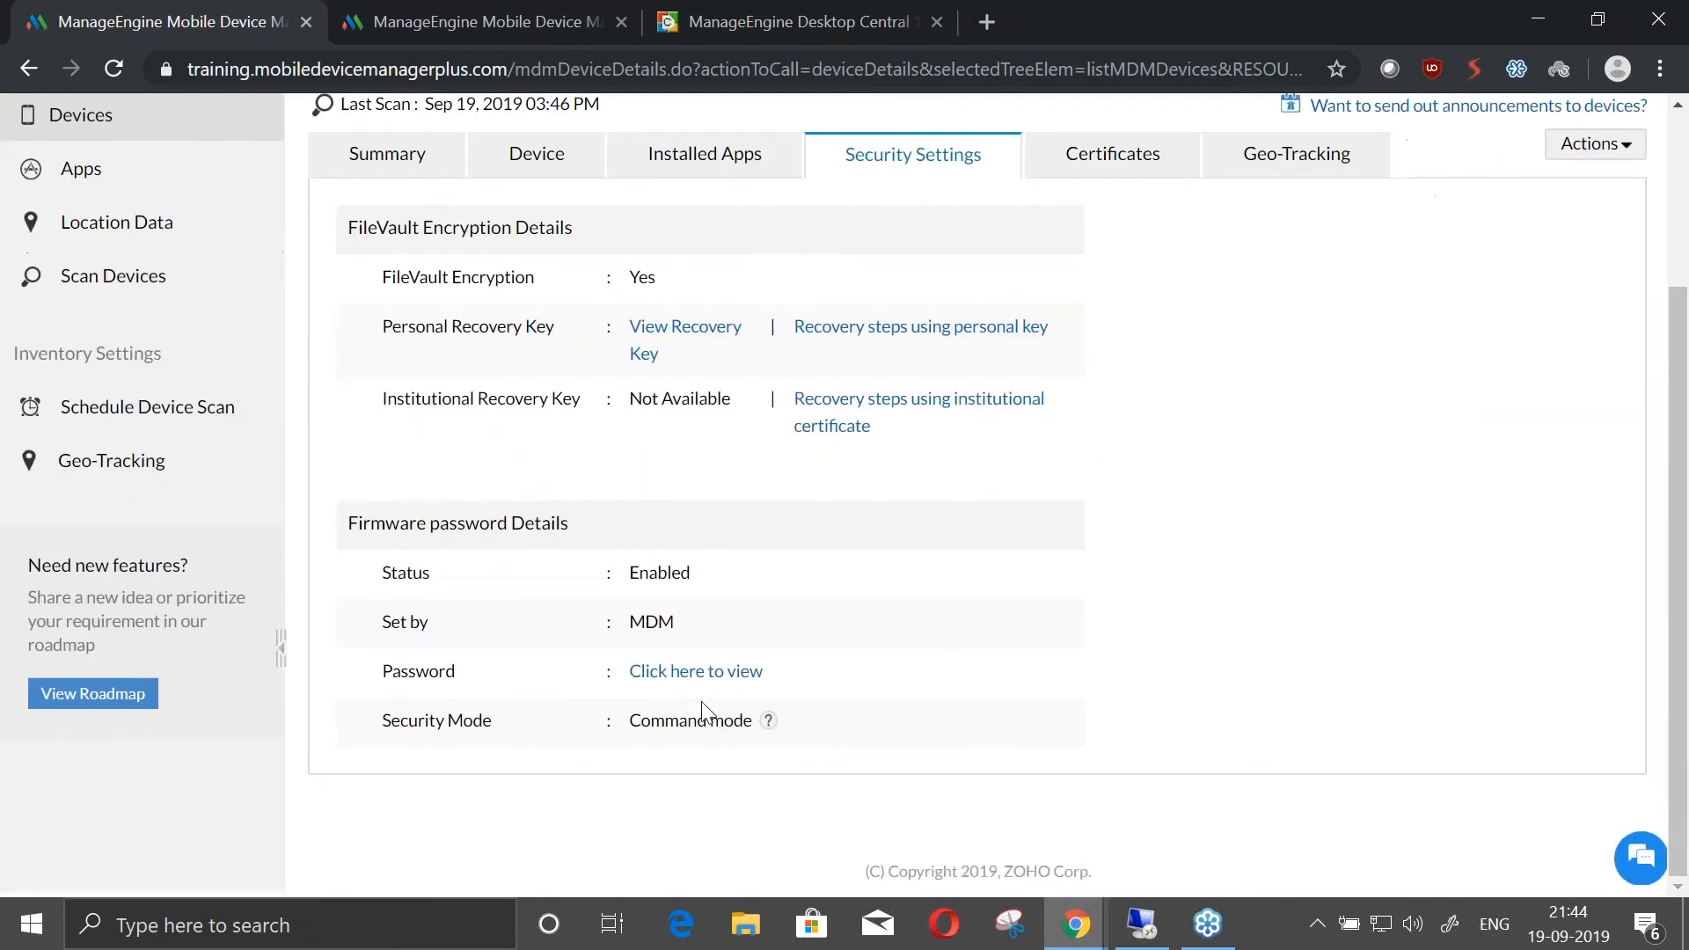
Return from the MacBook Pro's security settings to the summary of its device details
{"action": "scroll", "coordinate": [513, 450], "scroll_direction": "up", "scroll_amount": 2}
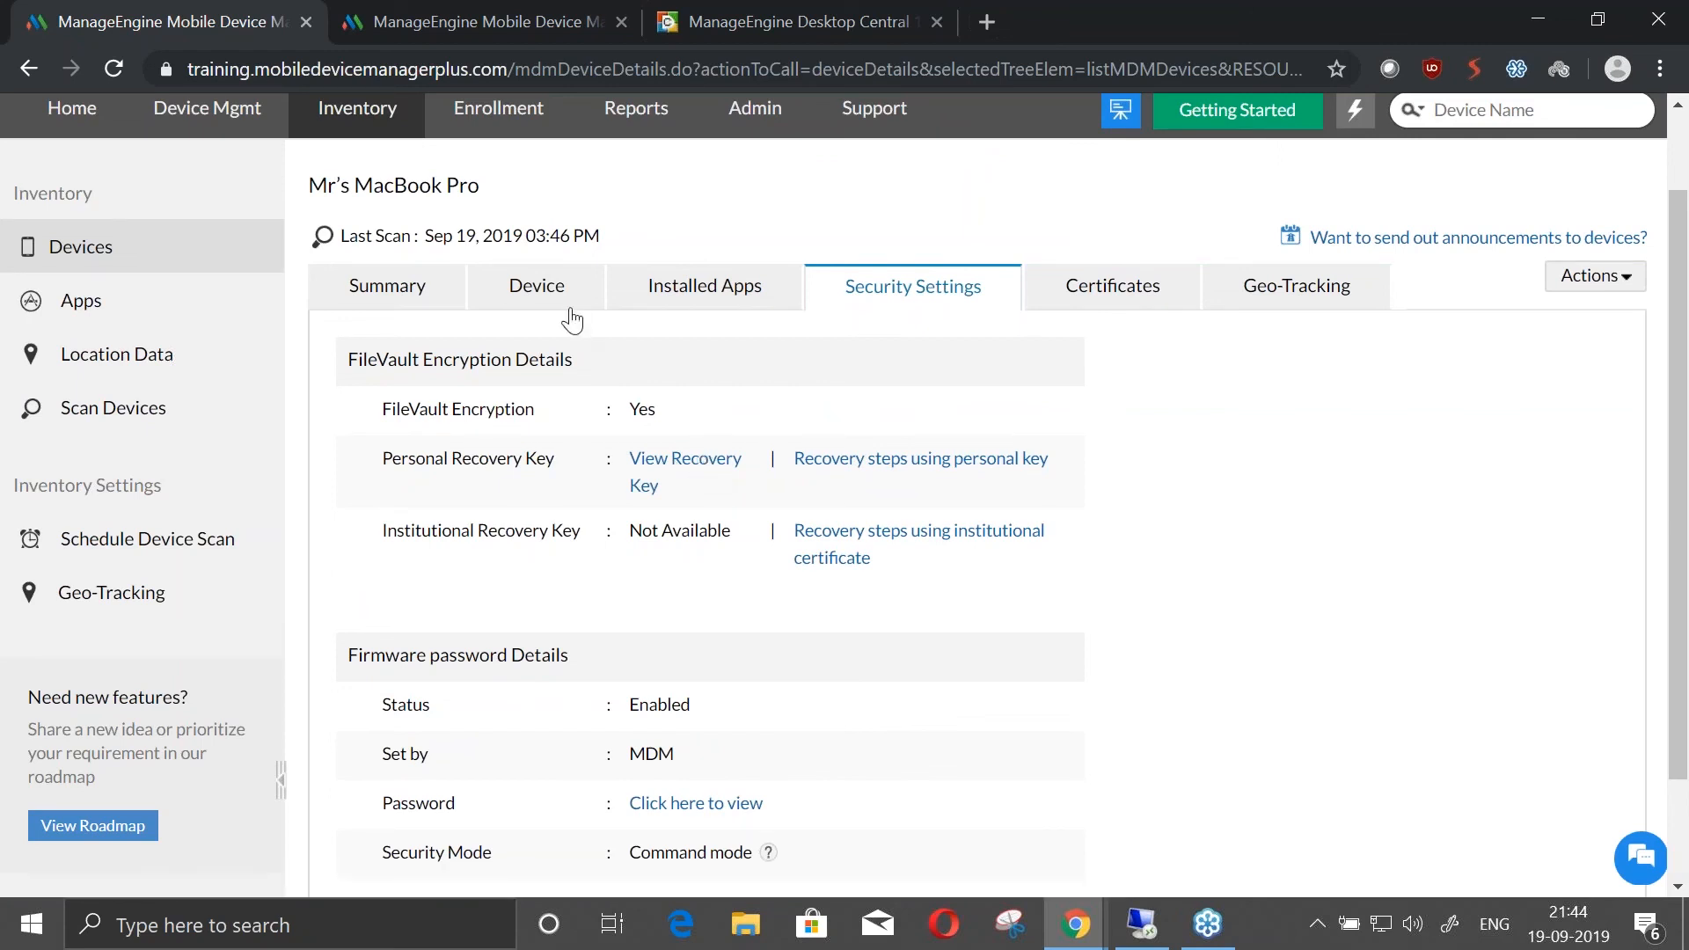
{"action": "left_click", "coordinate": [387, 283]}
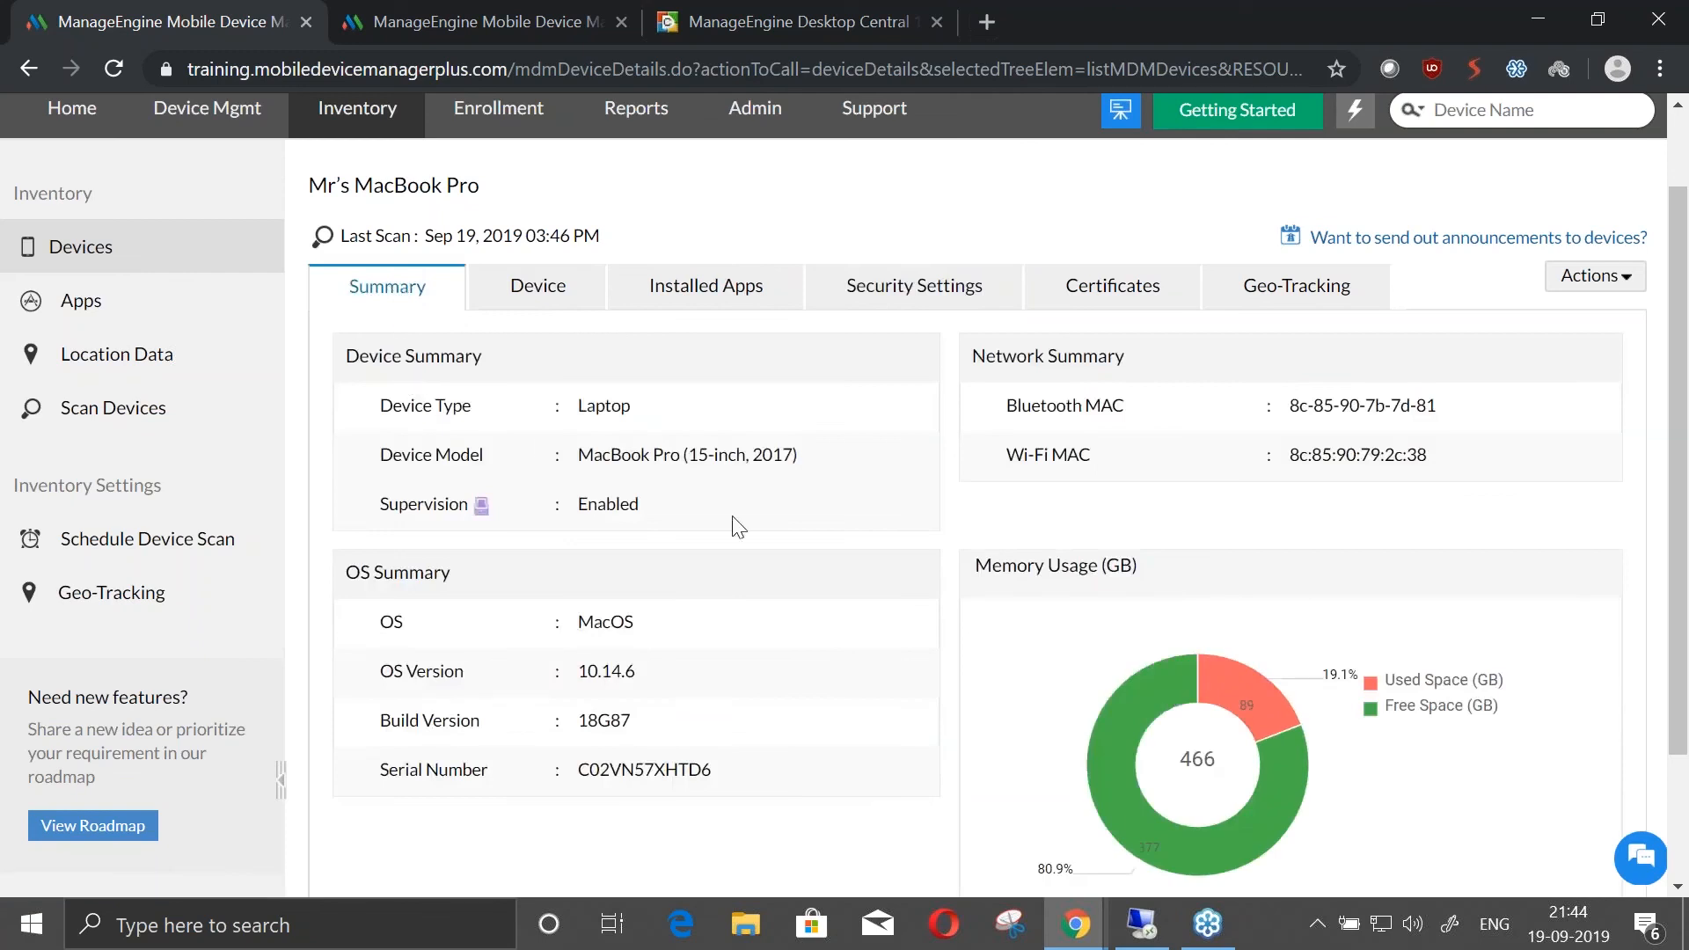
Advance the slide presentation to "Managing apps and content" and switch back to the Mobile Device Manager Plus console
{"action": "key", "text": "alt+Tab"}
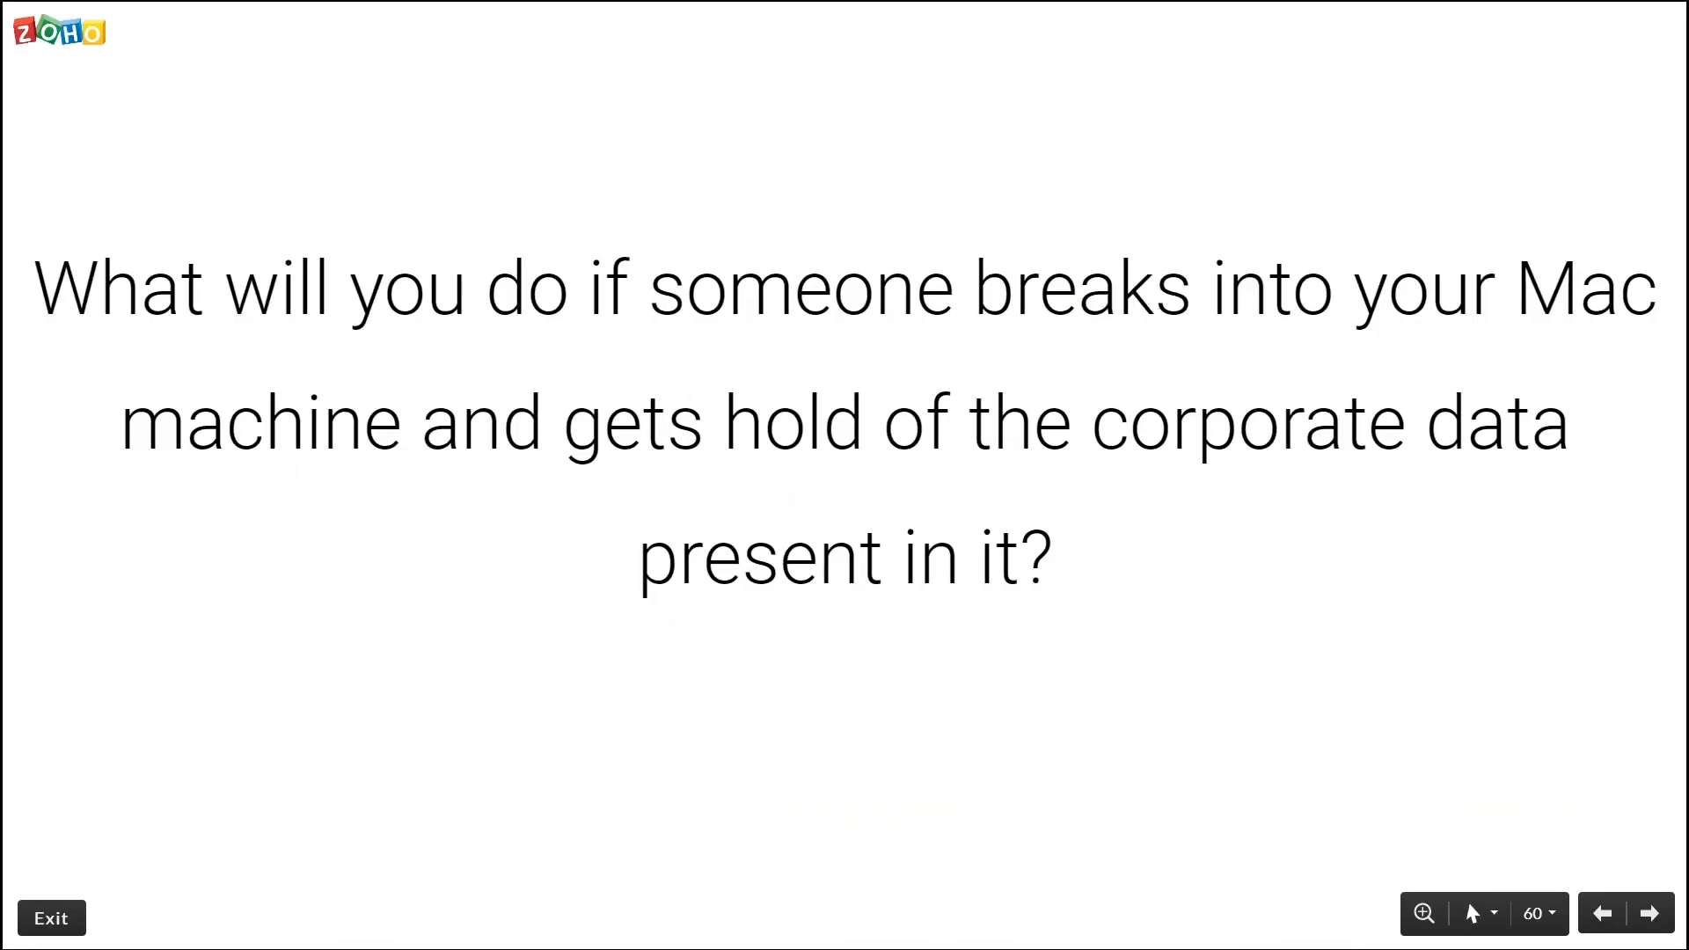
{"action": "key", "text": "Right"}
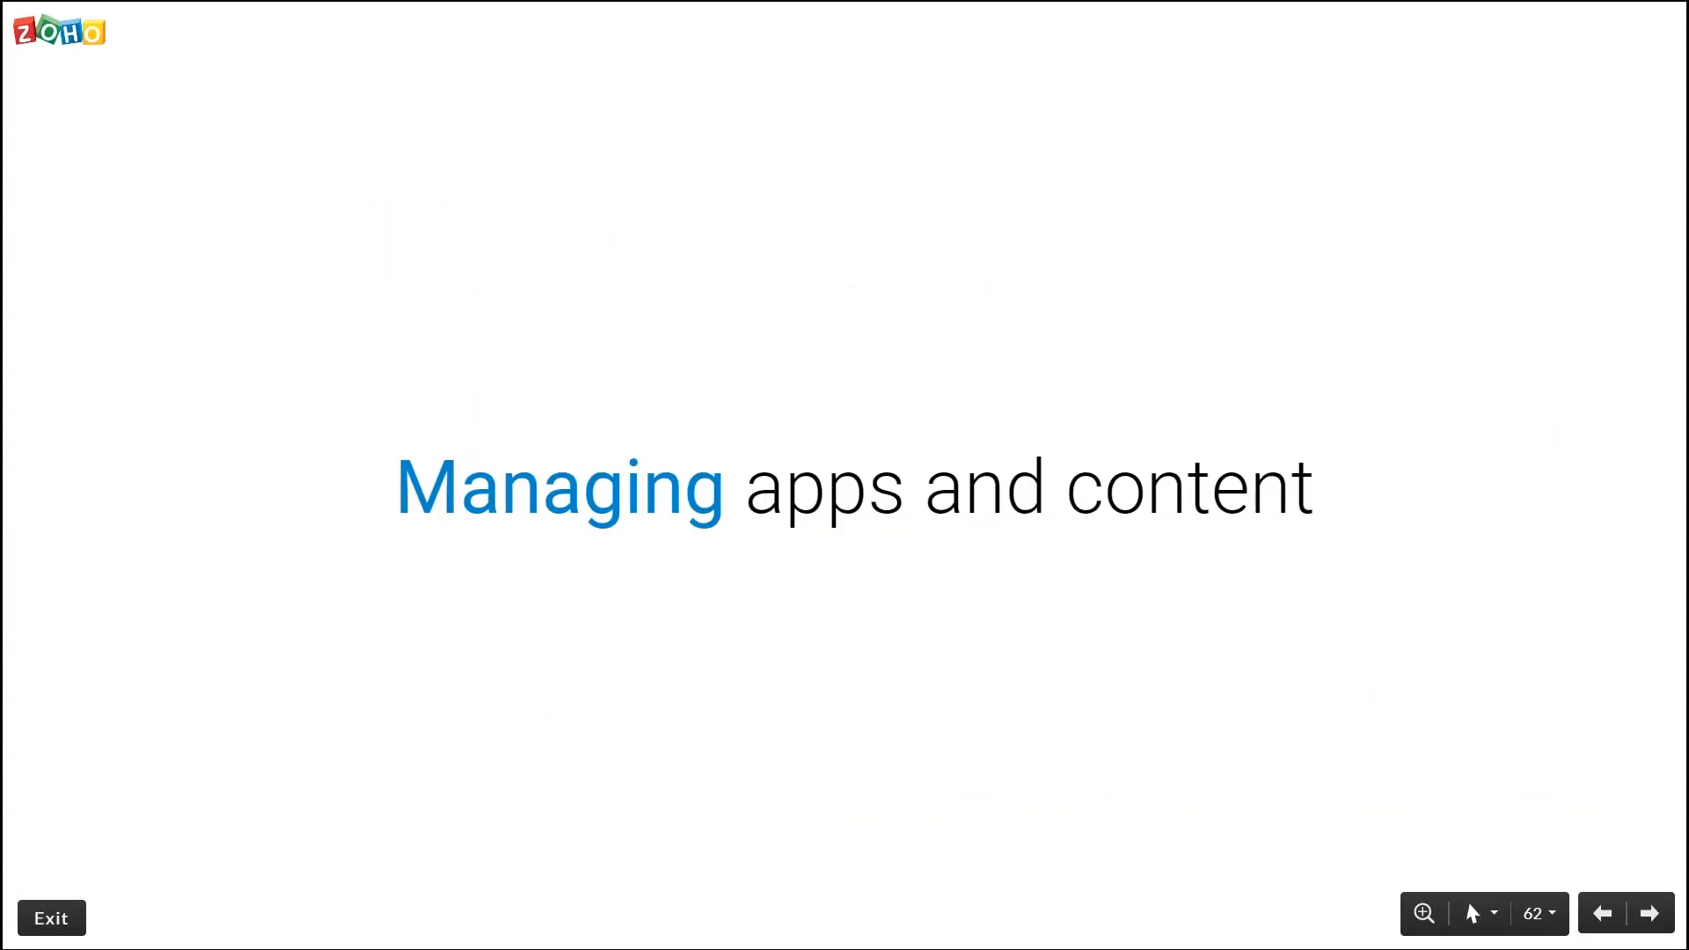
{"action": "key", "text": "alt+Tab"}
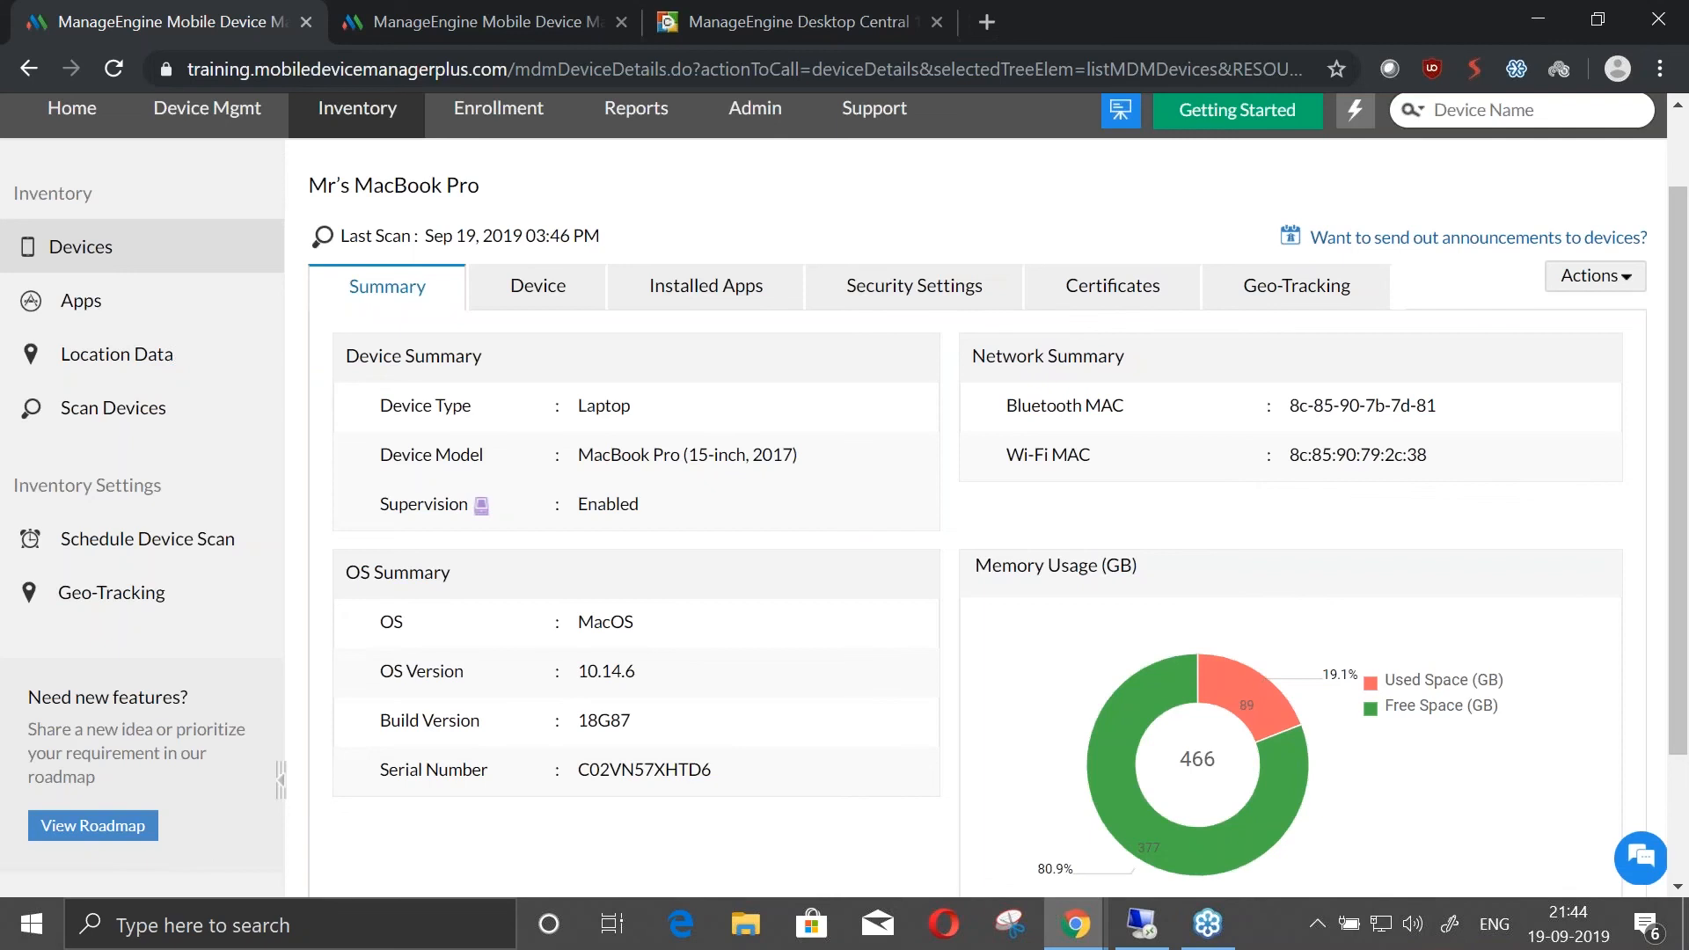
Alternate between Desktop Central's Azure portal setup page and the MacBook Pro summary in Mobile Device Manager Plus to compare both consoles
{"action": "left_click", "coordinate": [880, 13]}
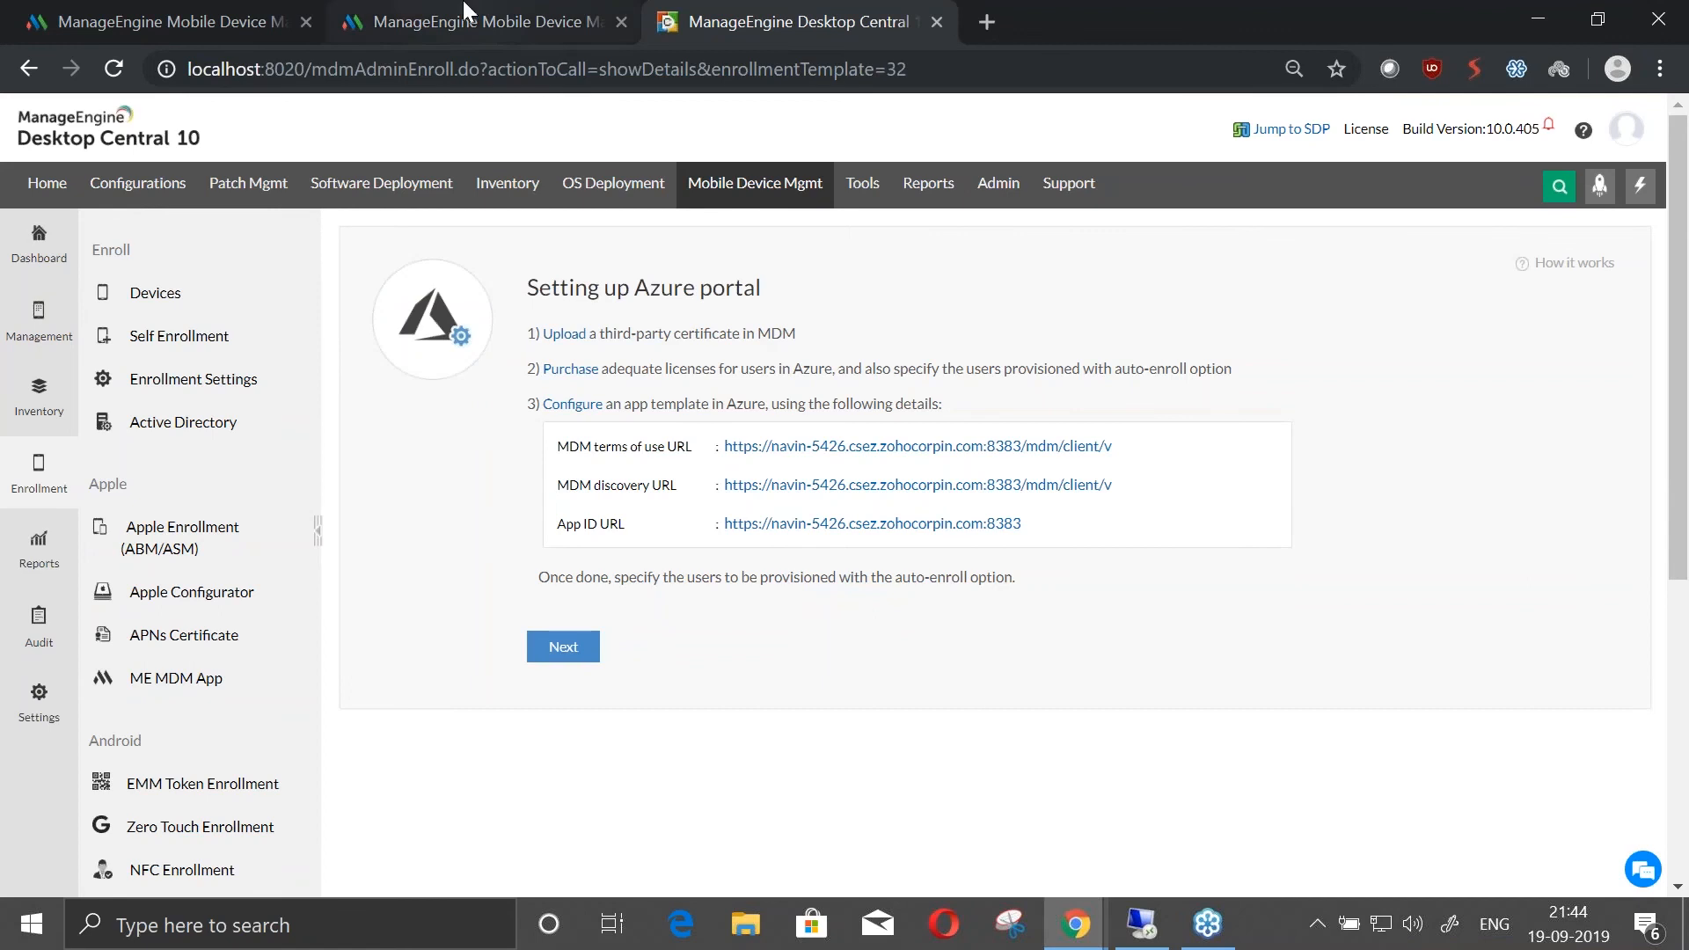
{"action": "left_click", "coordinate": [197, 23]}
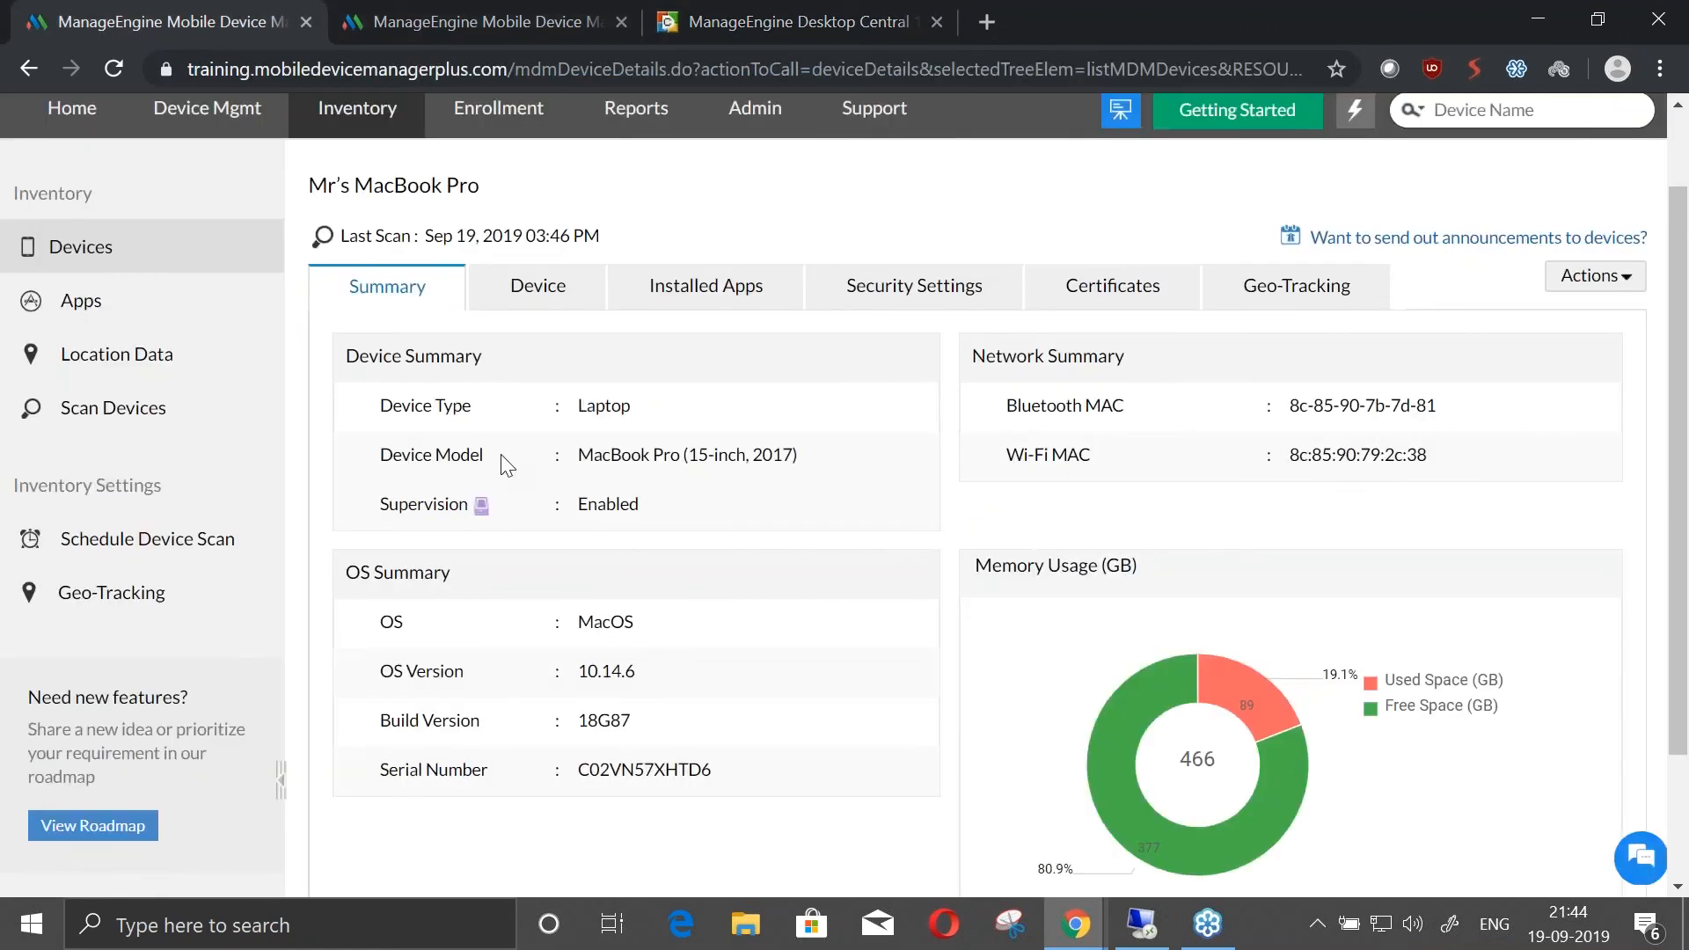
{"action": "left_click", "coordinate": [665, 23]}
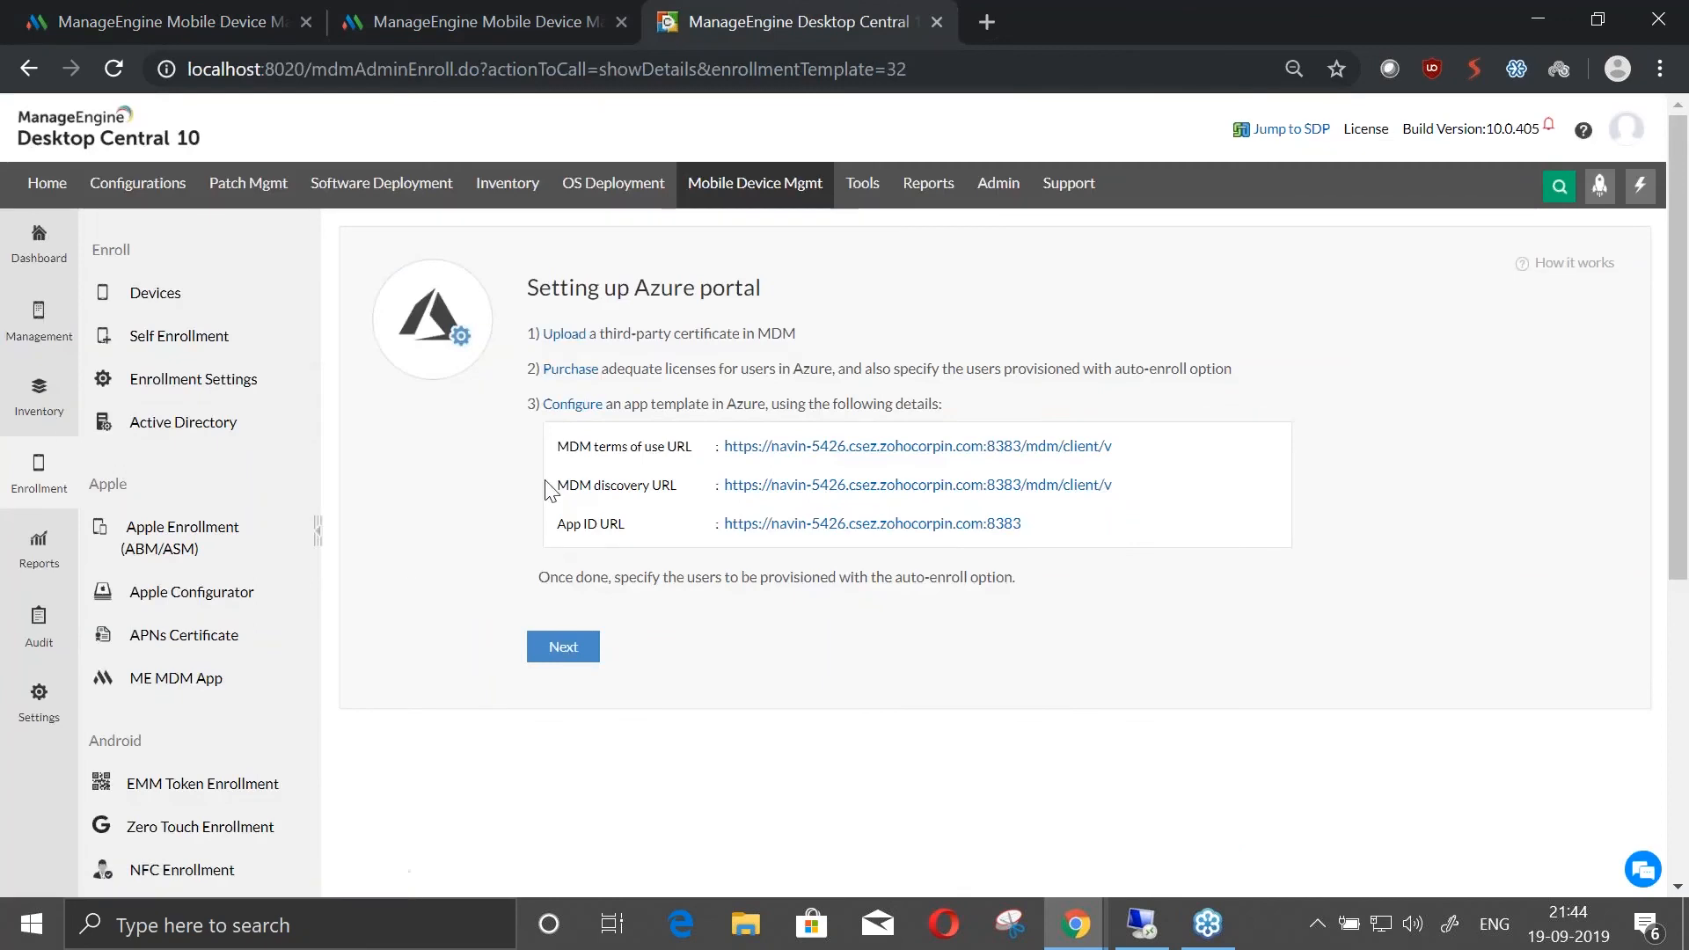
{"action": "left_click", "coordinate": [236, 16]}
{"action": "left_click", "coordinate": [789, 34]}
{"action": "left_click", "coordinate": [182, 13]}
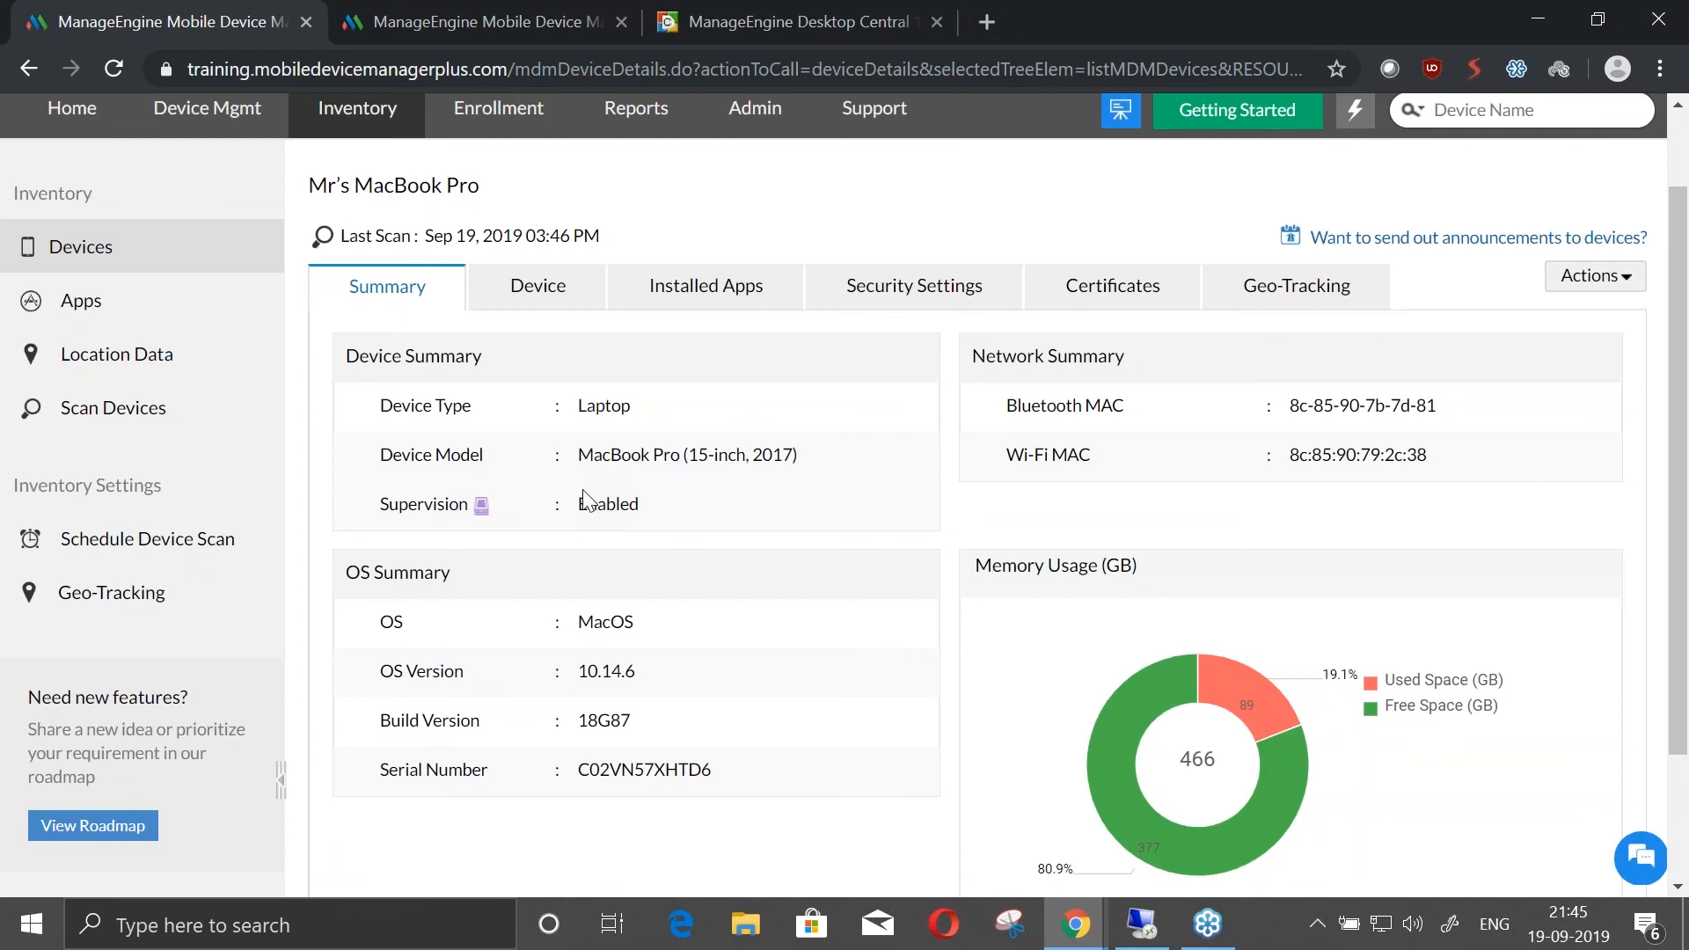
Open the Mobile Device Manager Plus home dashboard, and switch to the "Managing apps and content" presentation
{"action": "scroll", "coordinate": [583, 499], "scroll_direction": "up", "scroll_amount": 1}
{"action": "left_click", "coordinate": [49, 216]}
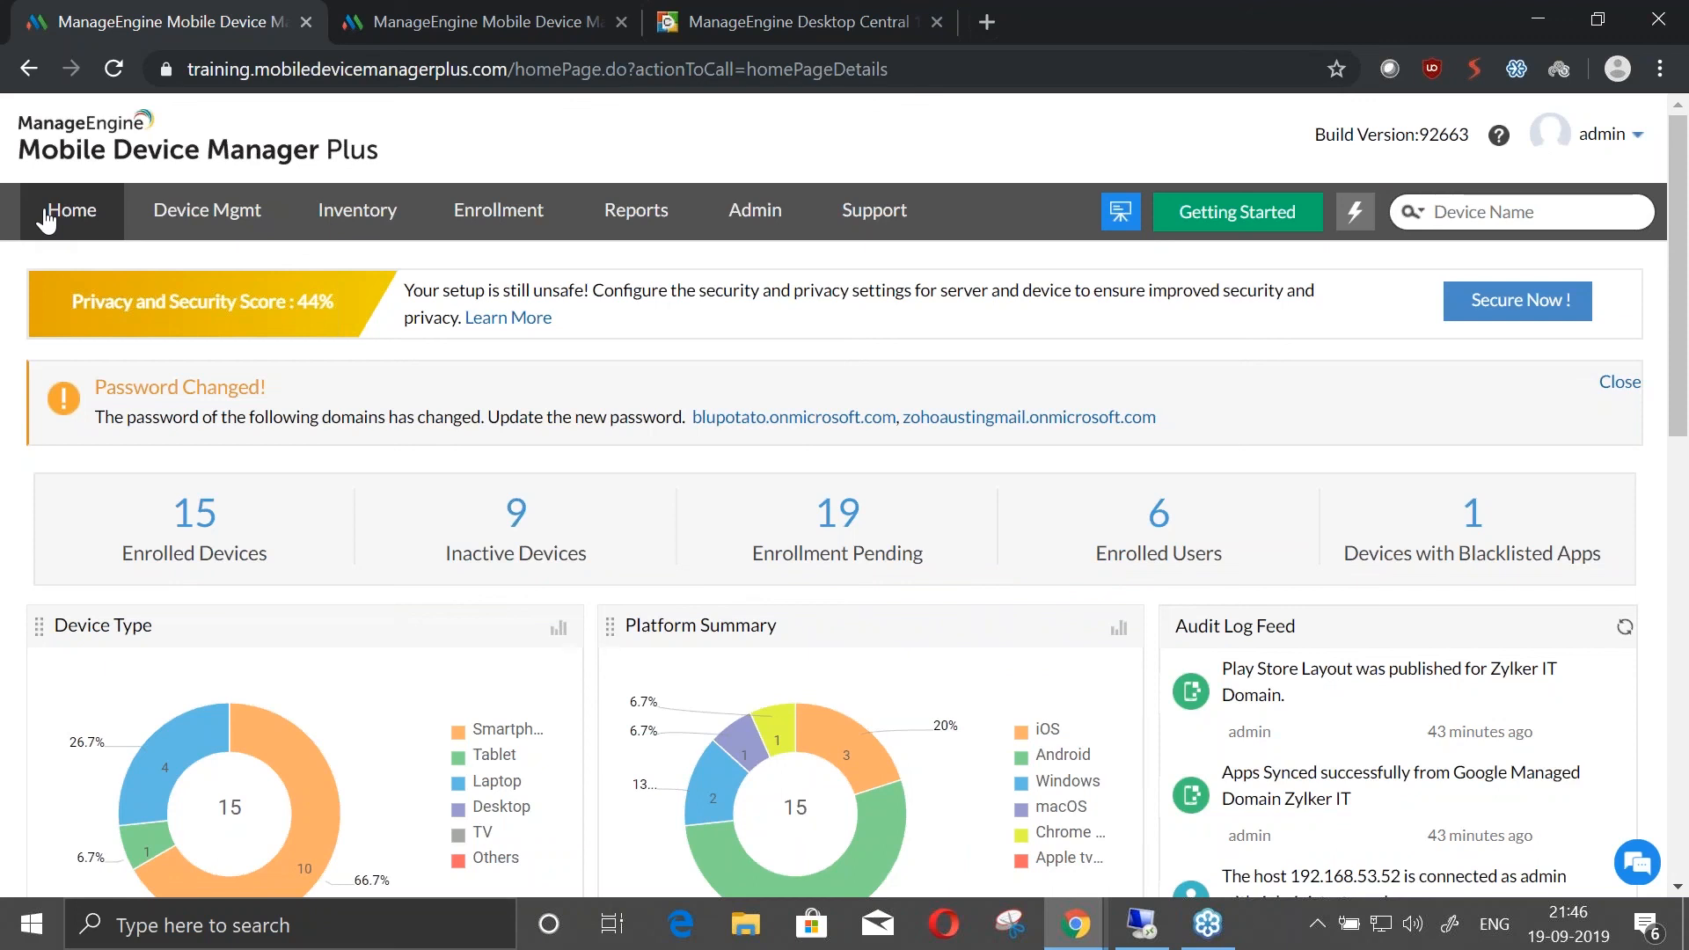
{"action": "key", "text": "alt+Tab"}
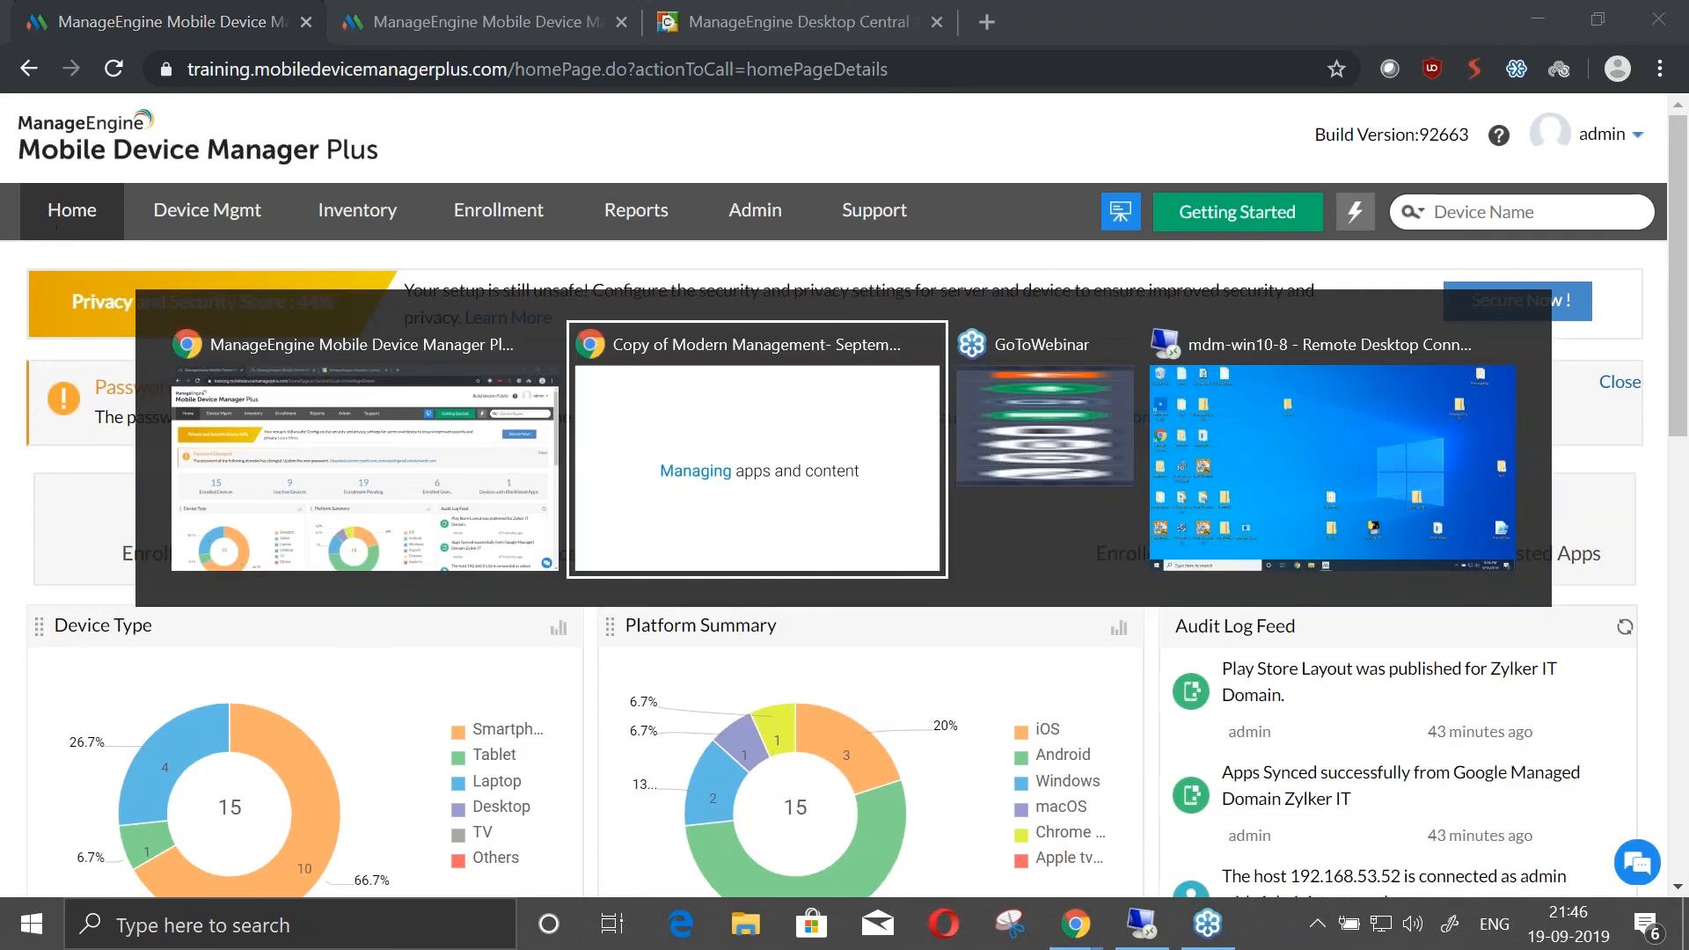
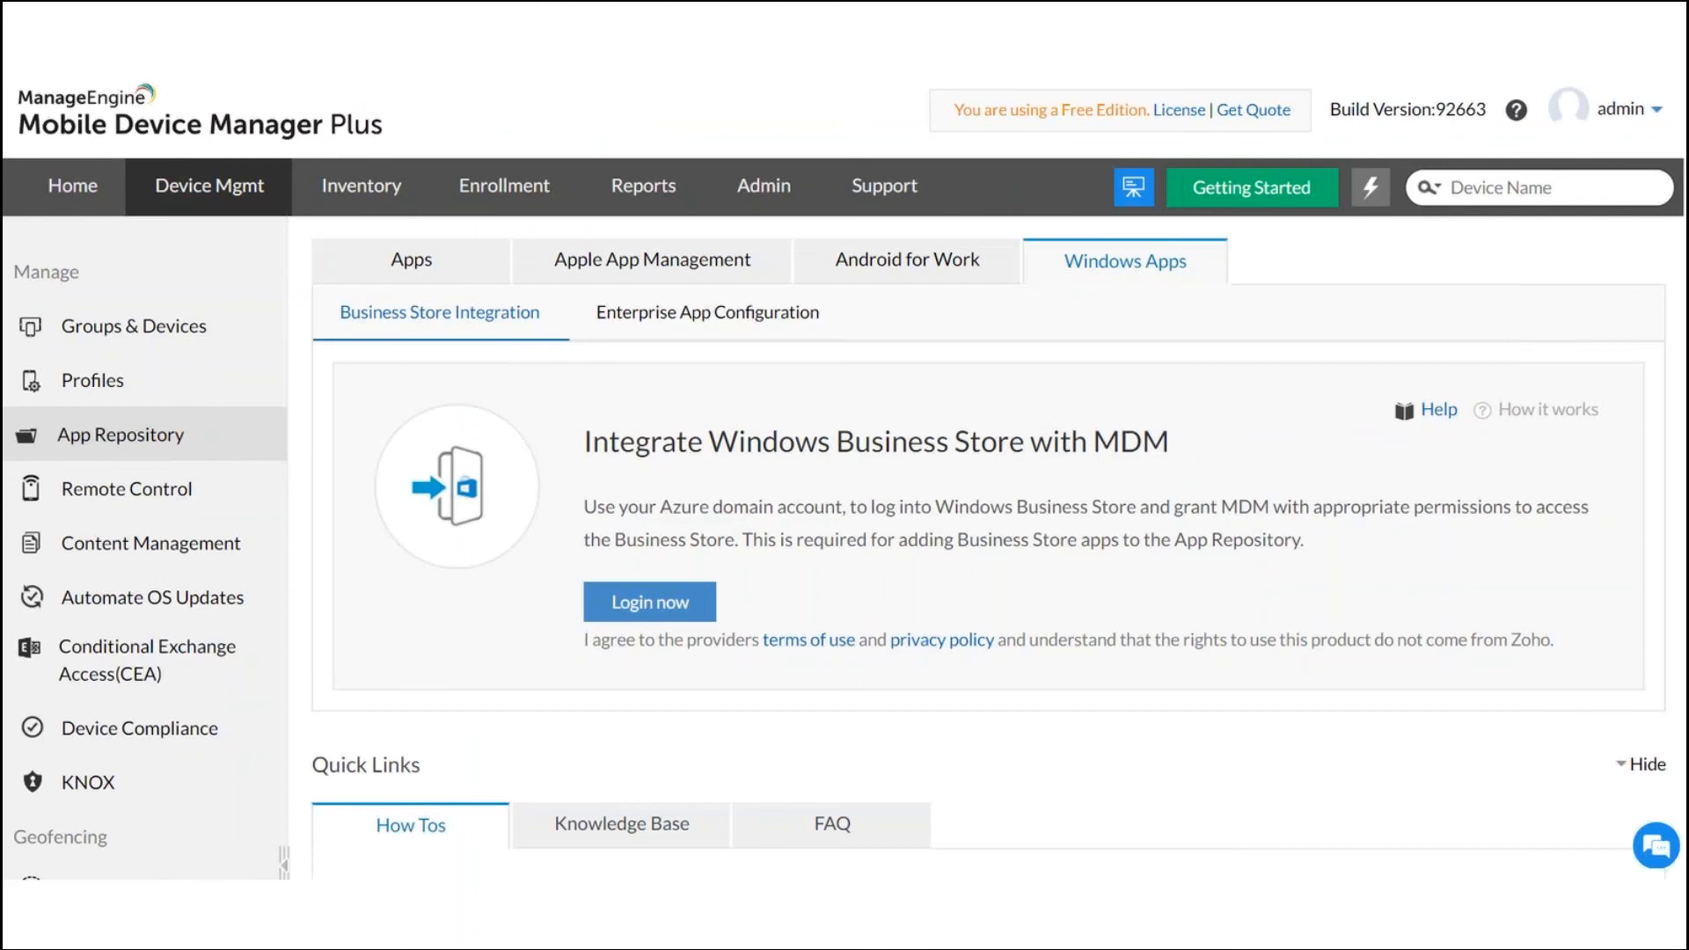
Advance the presentation through the Windows Business Store integration slides, from the Microsoft sign-in to the Business Store configuration details
{"action": "left_click", "coordinate": [465, 484]}
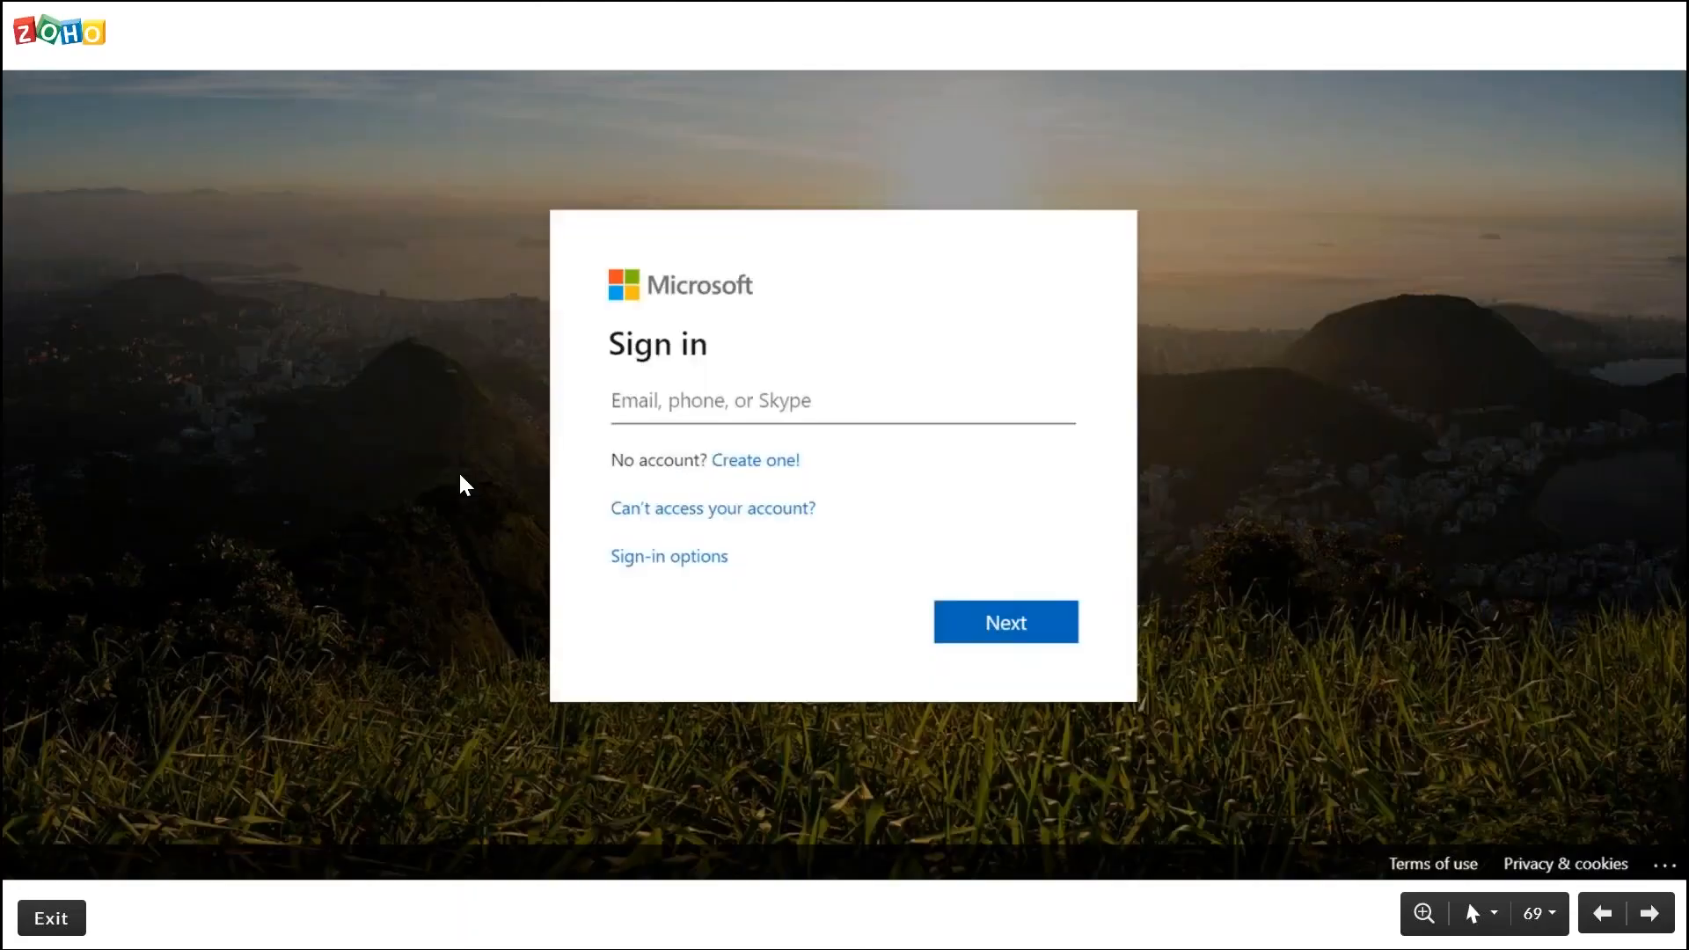
{"action": "left_click", "coordinate": [872, 480]}
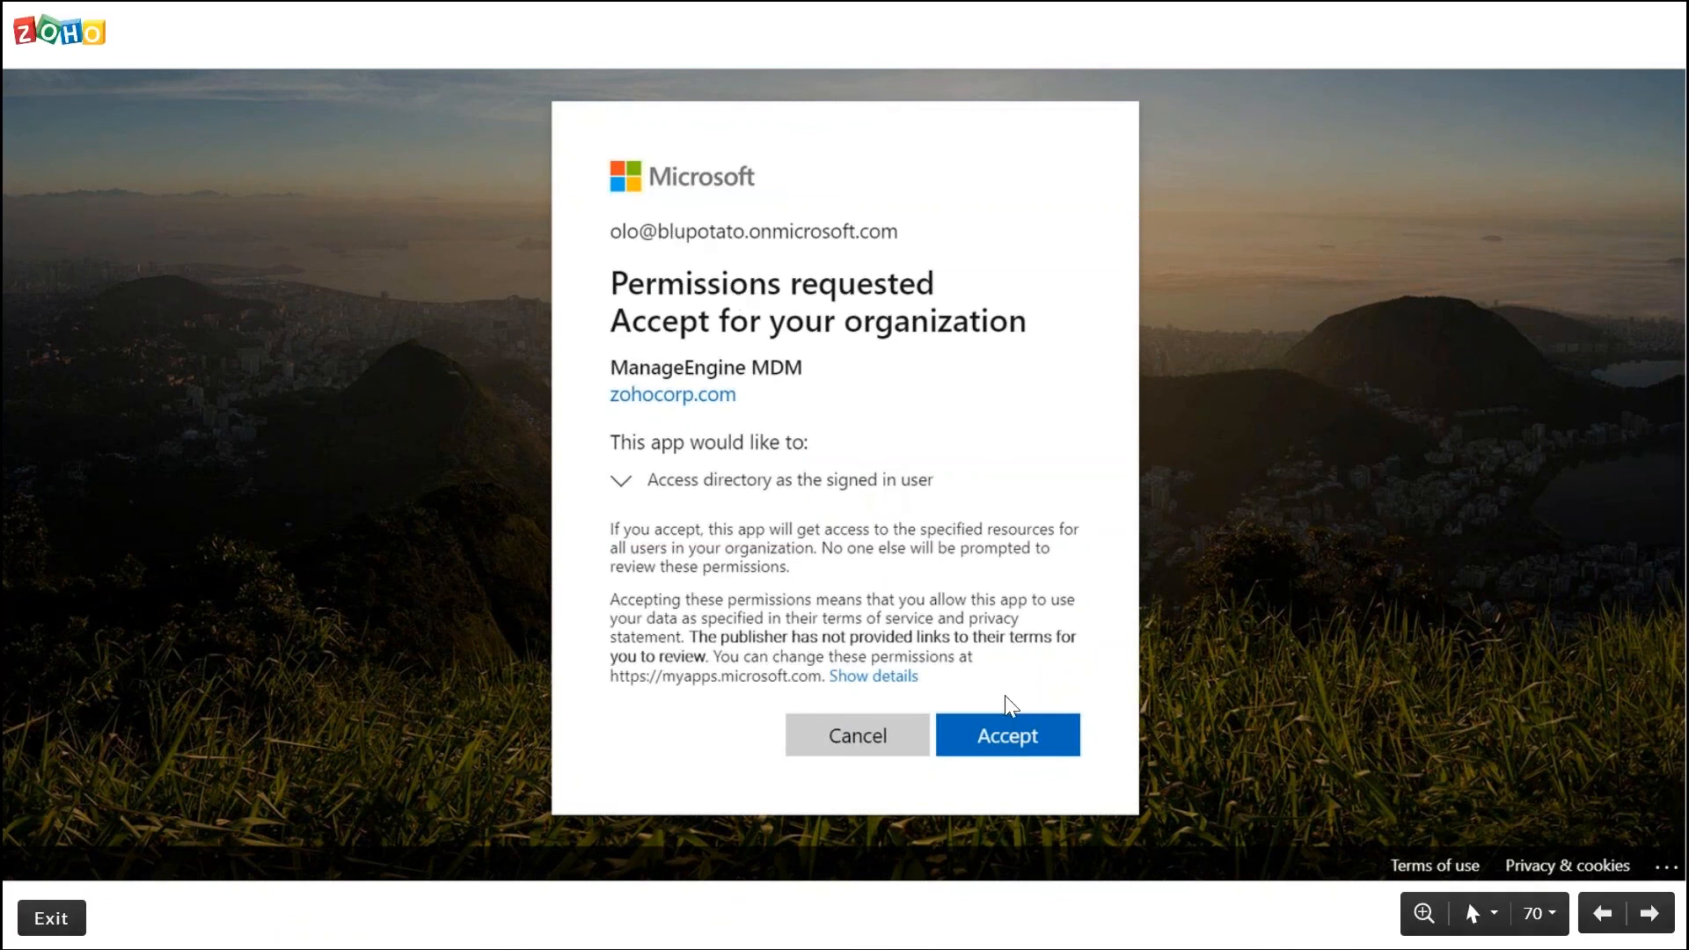
{"action": "left_click", "coordinate": [1030, 741]}
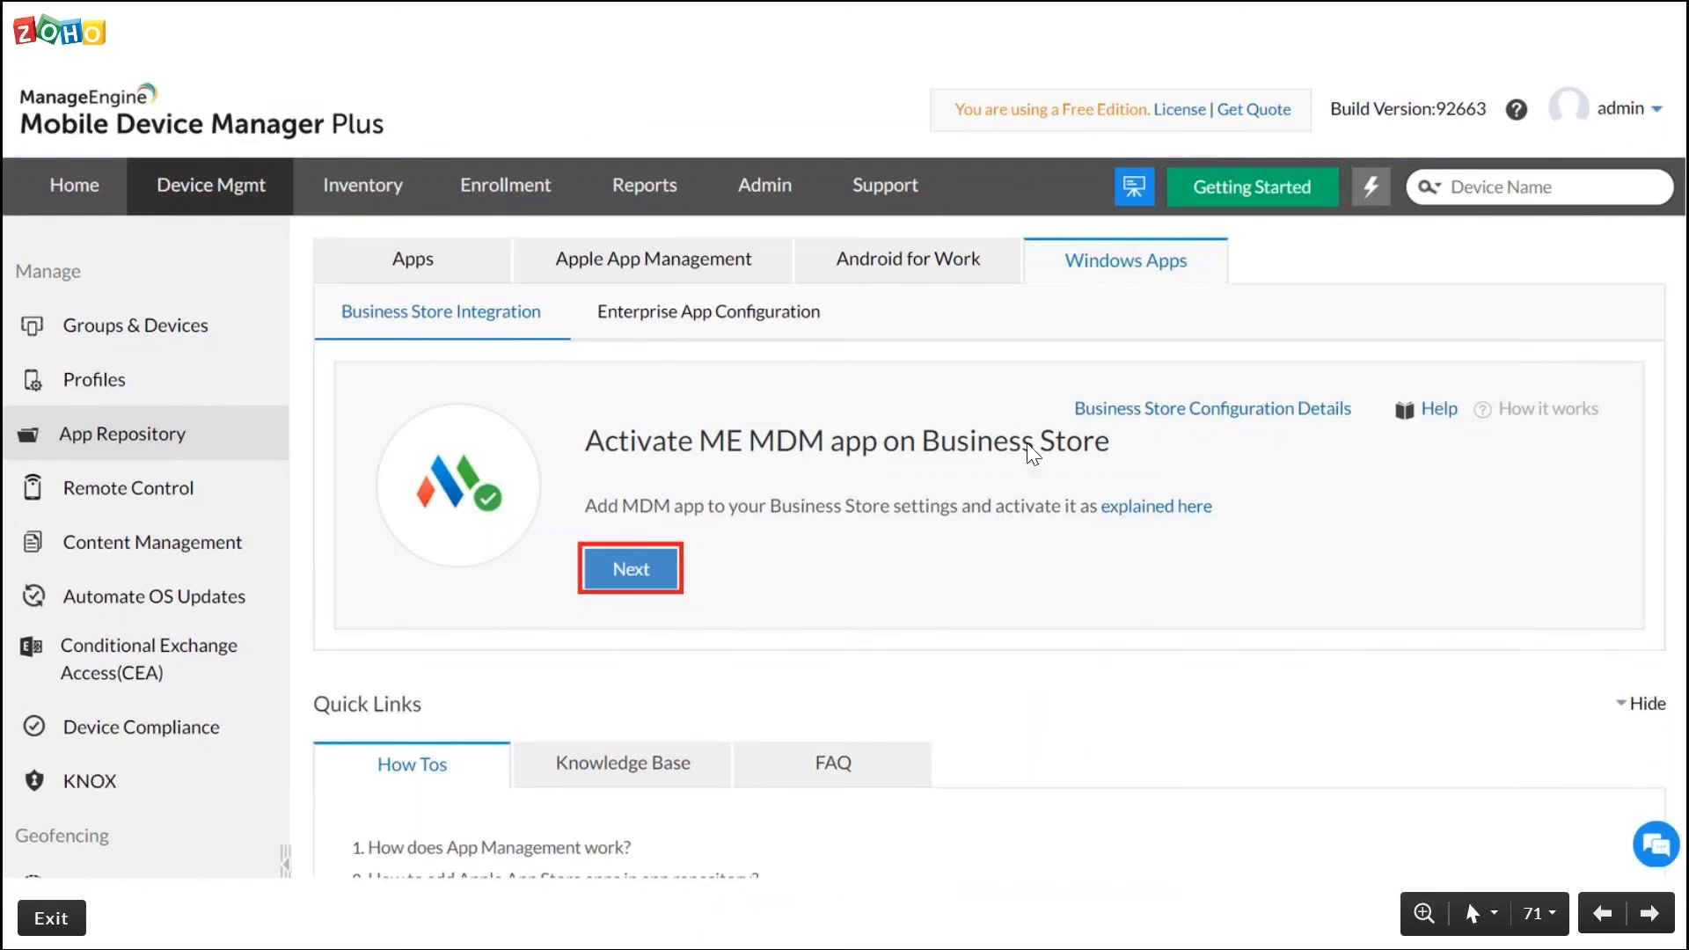
{"action": "left_click", "coordinate": [620, 587]}
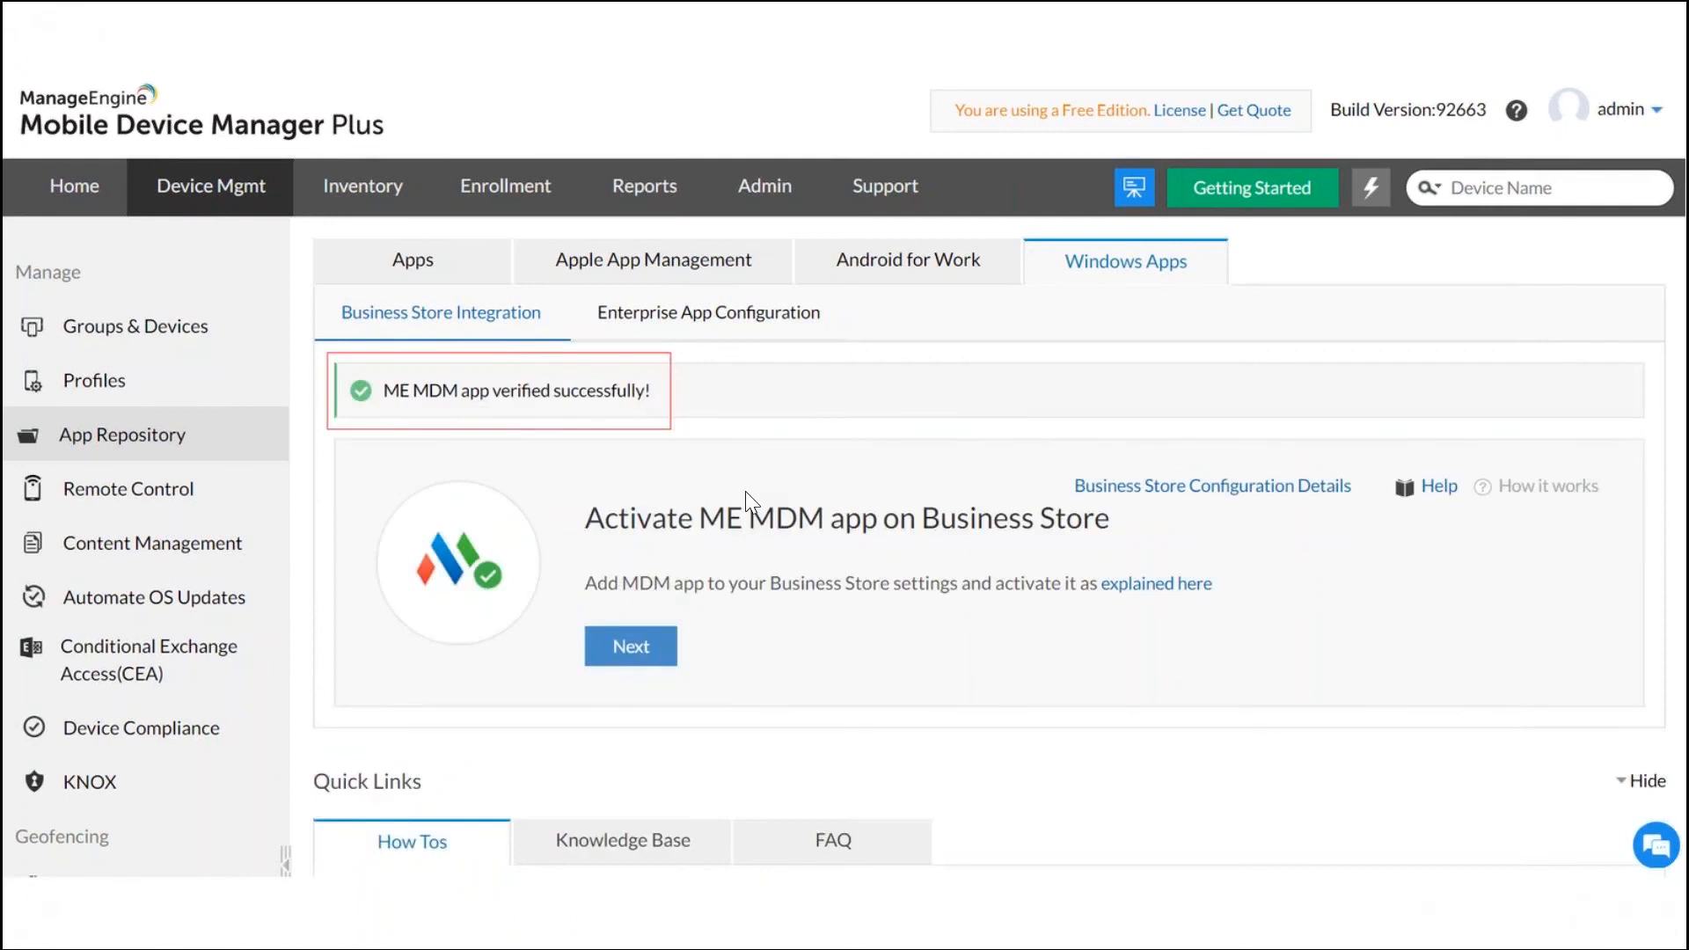
{"action": "left_click", "coordinate": [835, 611]}
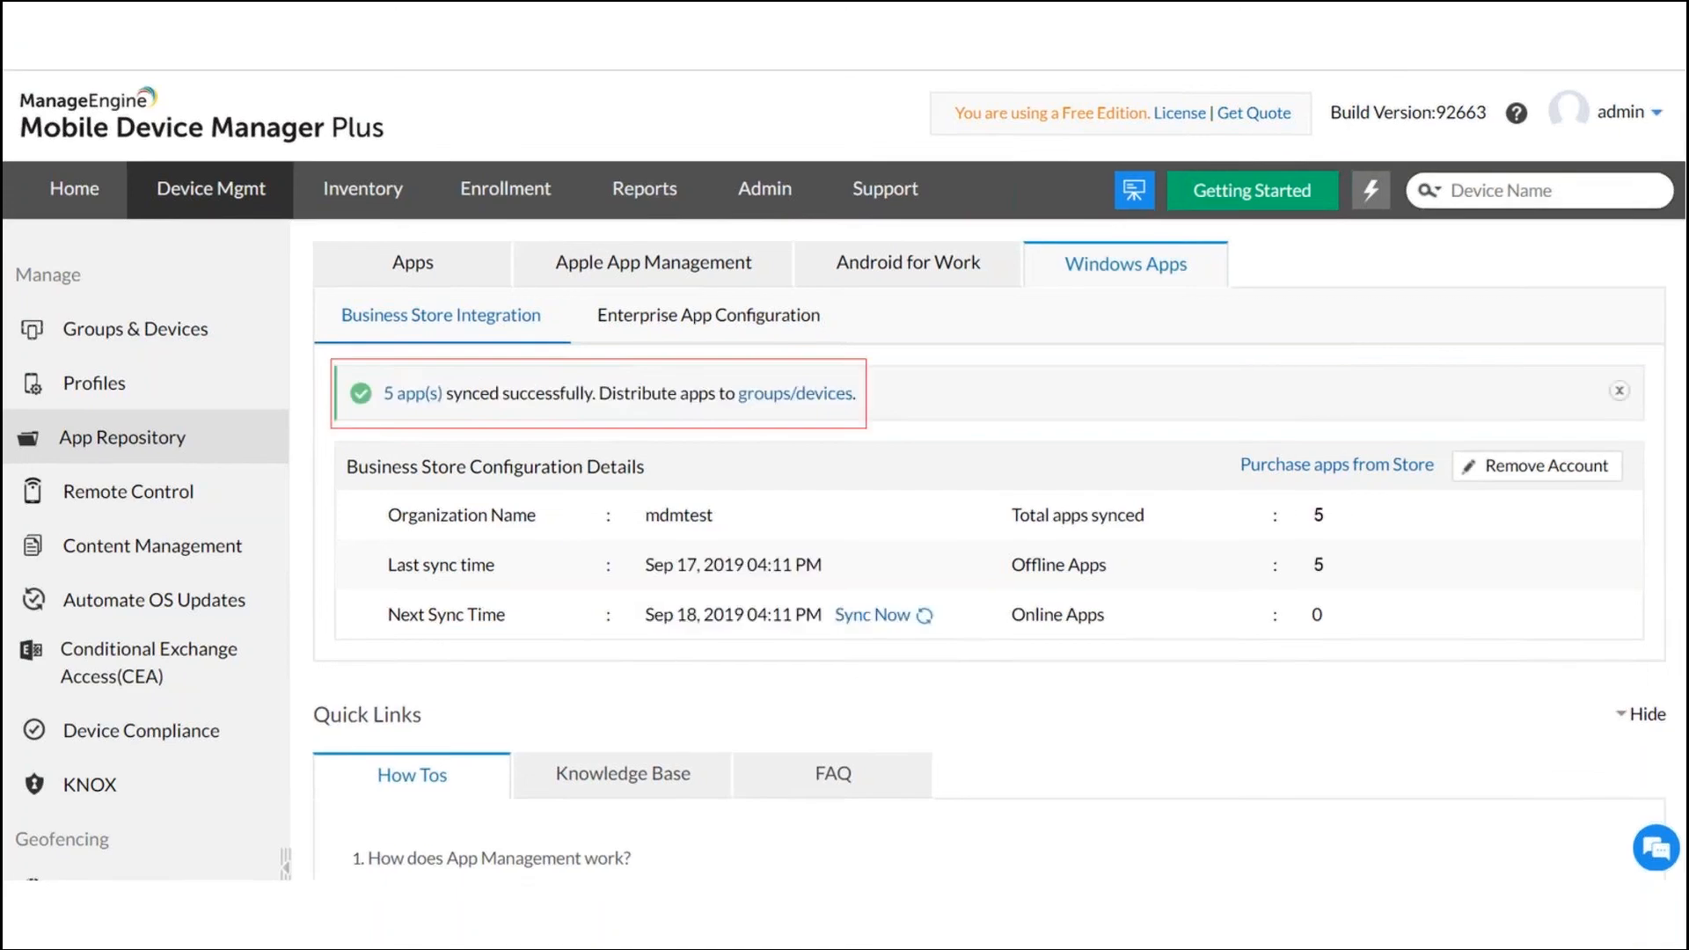
Advance through the Microsoft Store for Business slides on getting Zoho Vault to the "Silent installation of Windows enterprise apps" slide
{"action": "key", "text": "Right"}
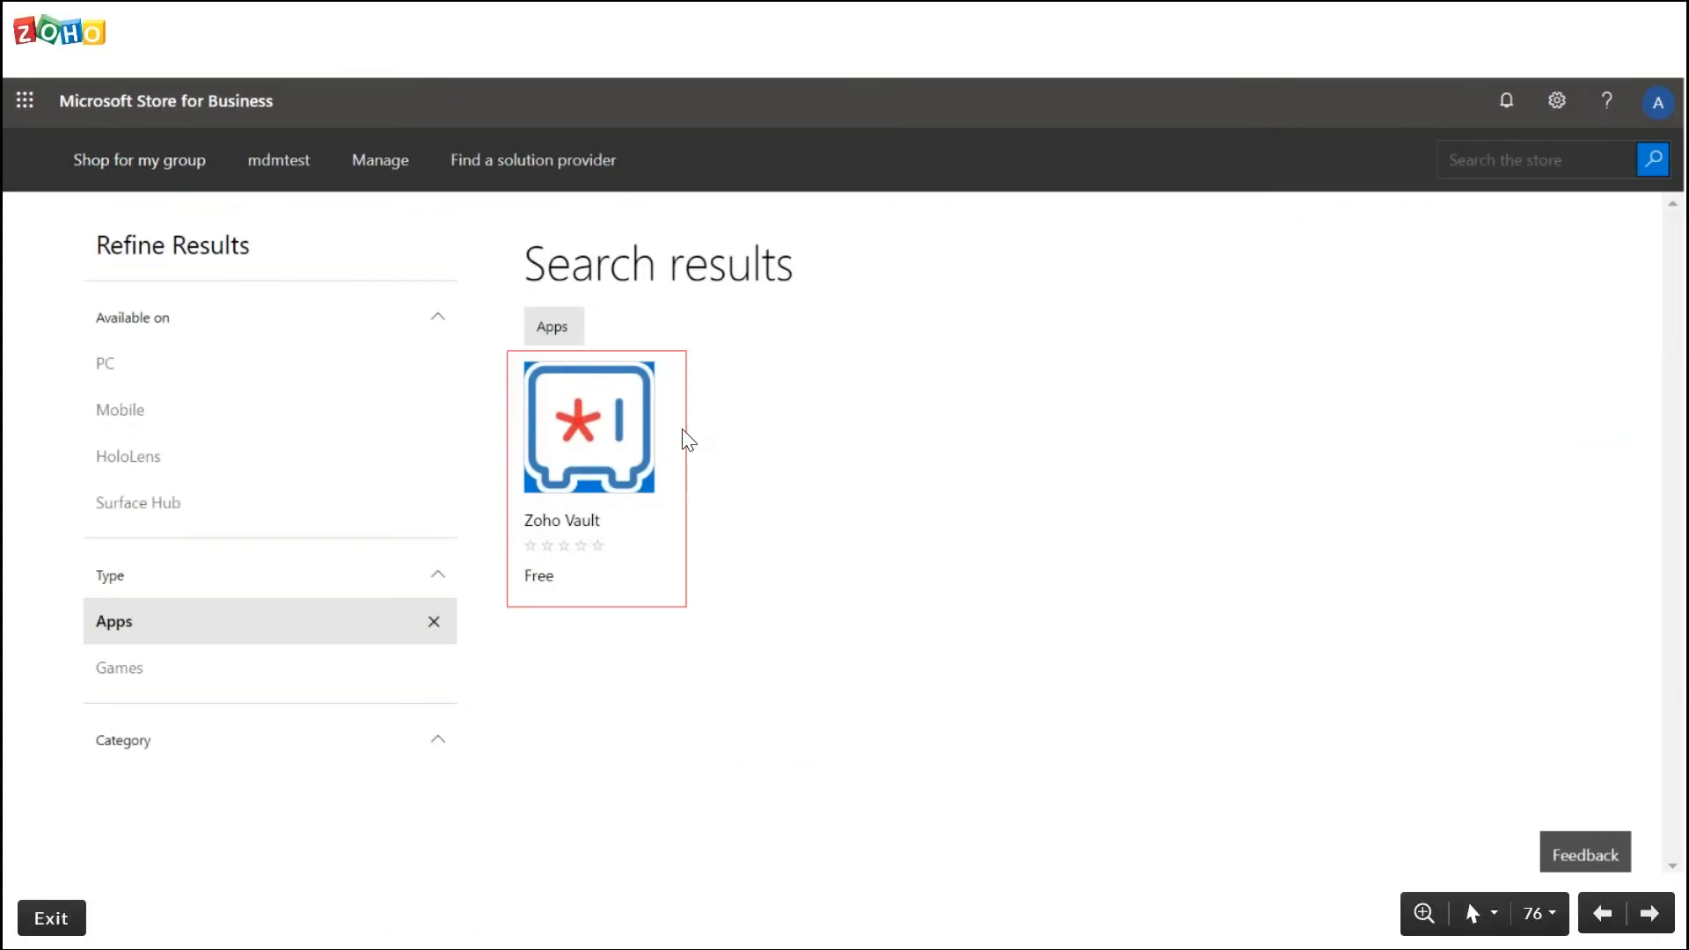
{"action": "left_click", "coordinate": [632, 460]}
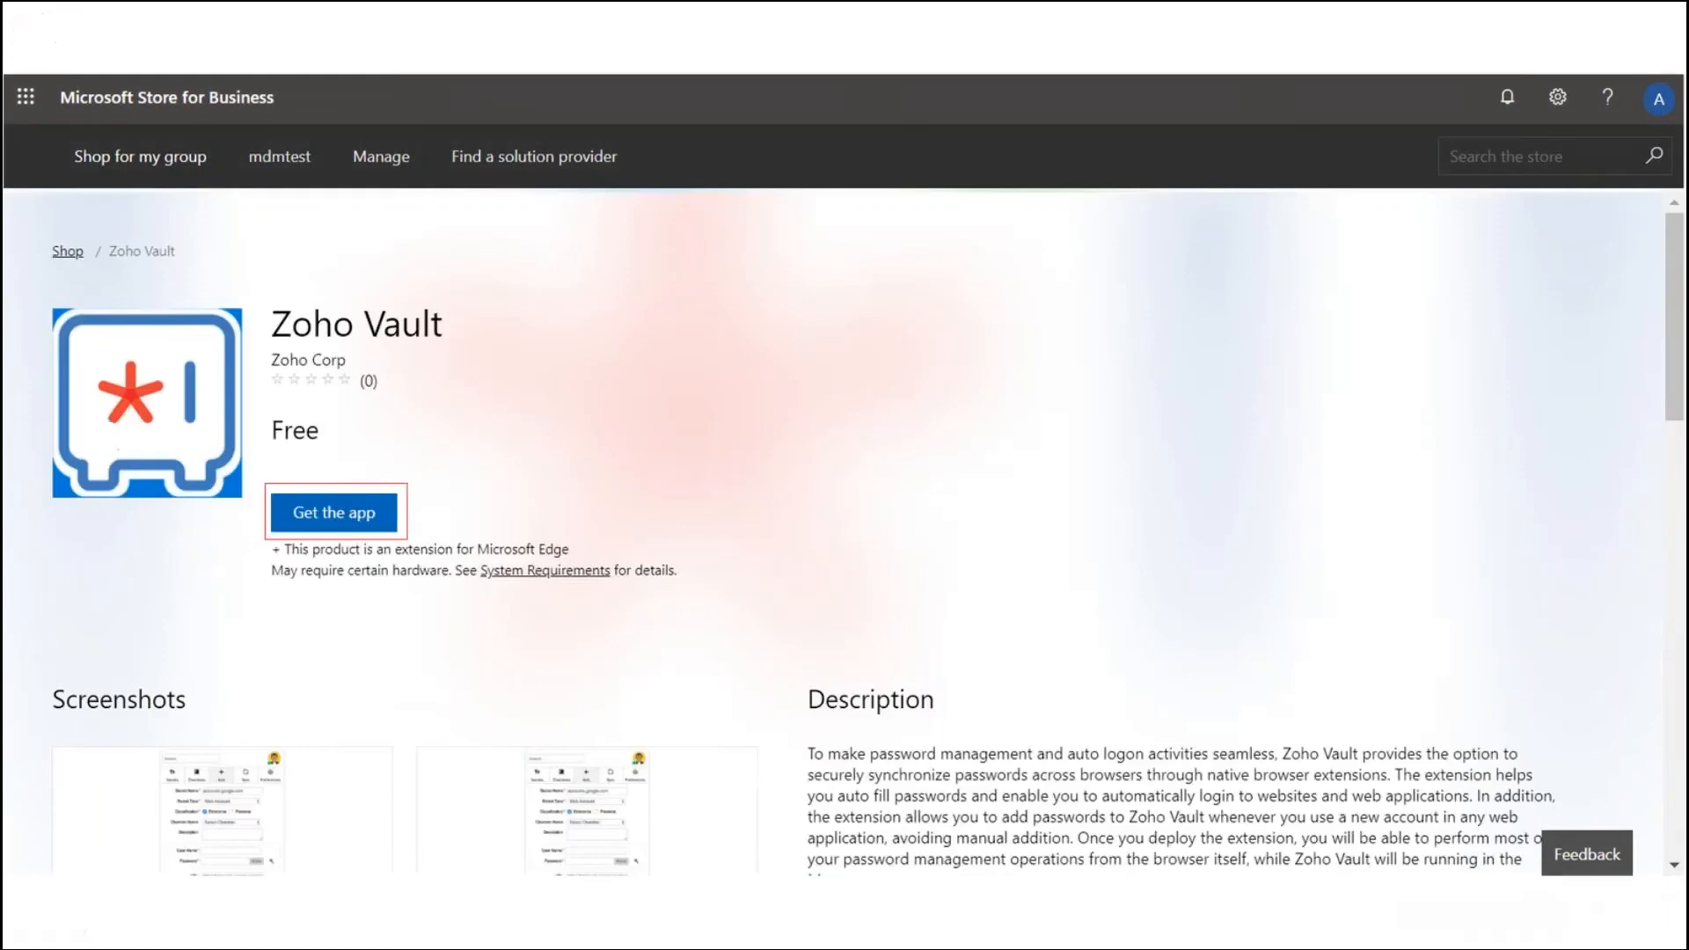
{"action": "left_click", "coordinate": [359, 515]}
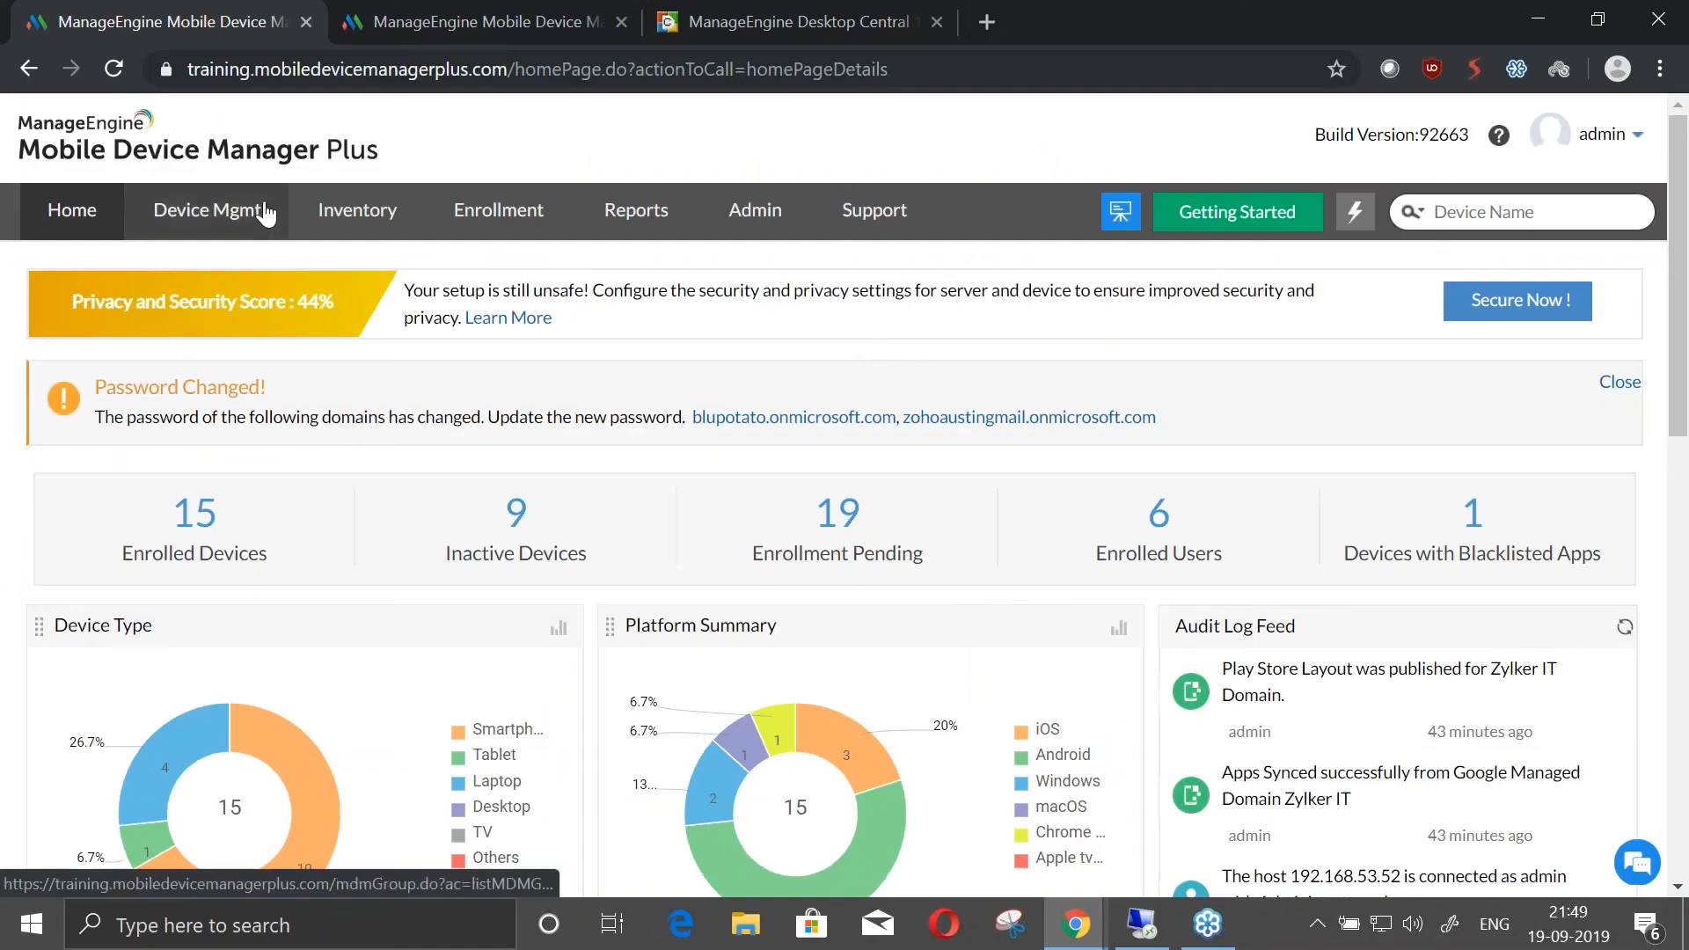
Switch to the Mobile Device Manager Plus console, open the App Repository and review its app sync options
{"action": "left_click", "coordinate": [258, 212]}
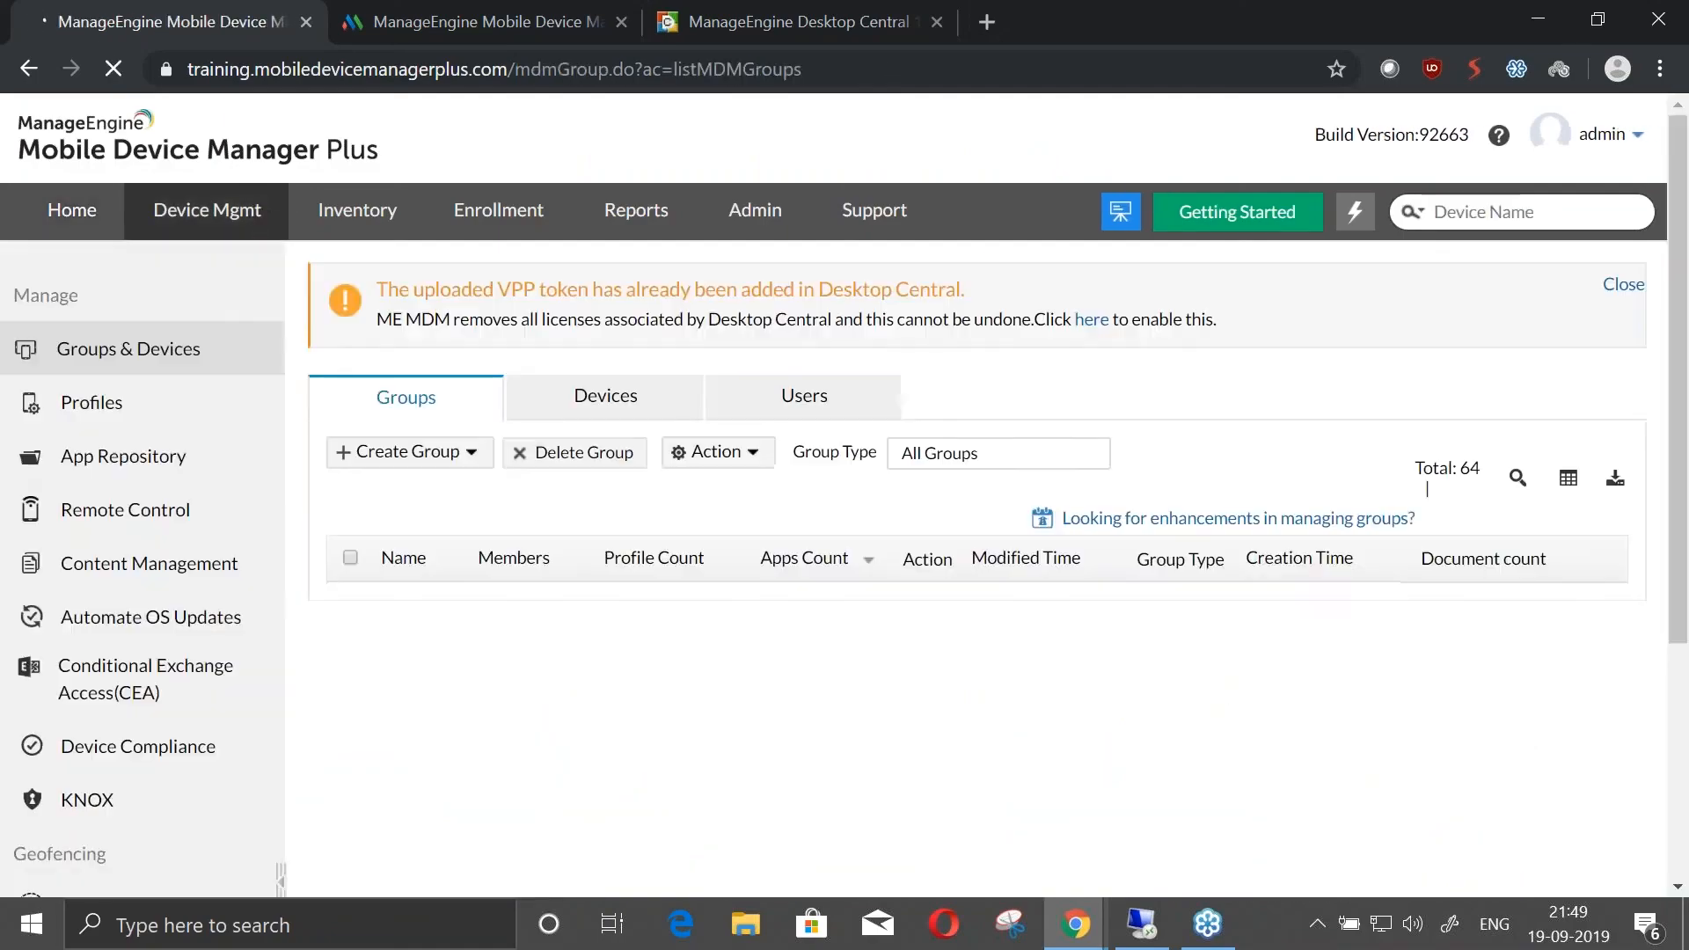
{"action": "left_click", "coordinate": [165, 476]}
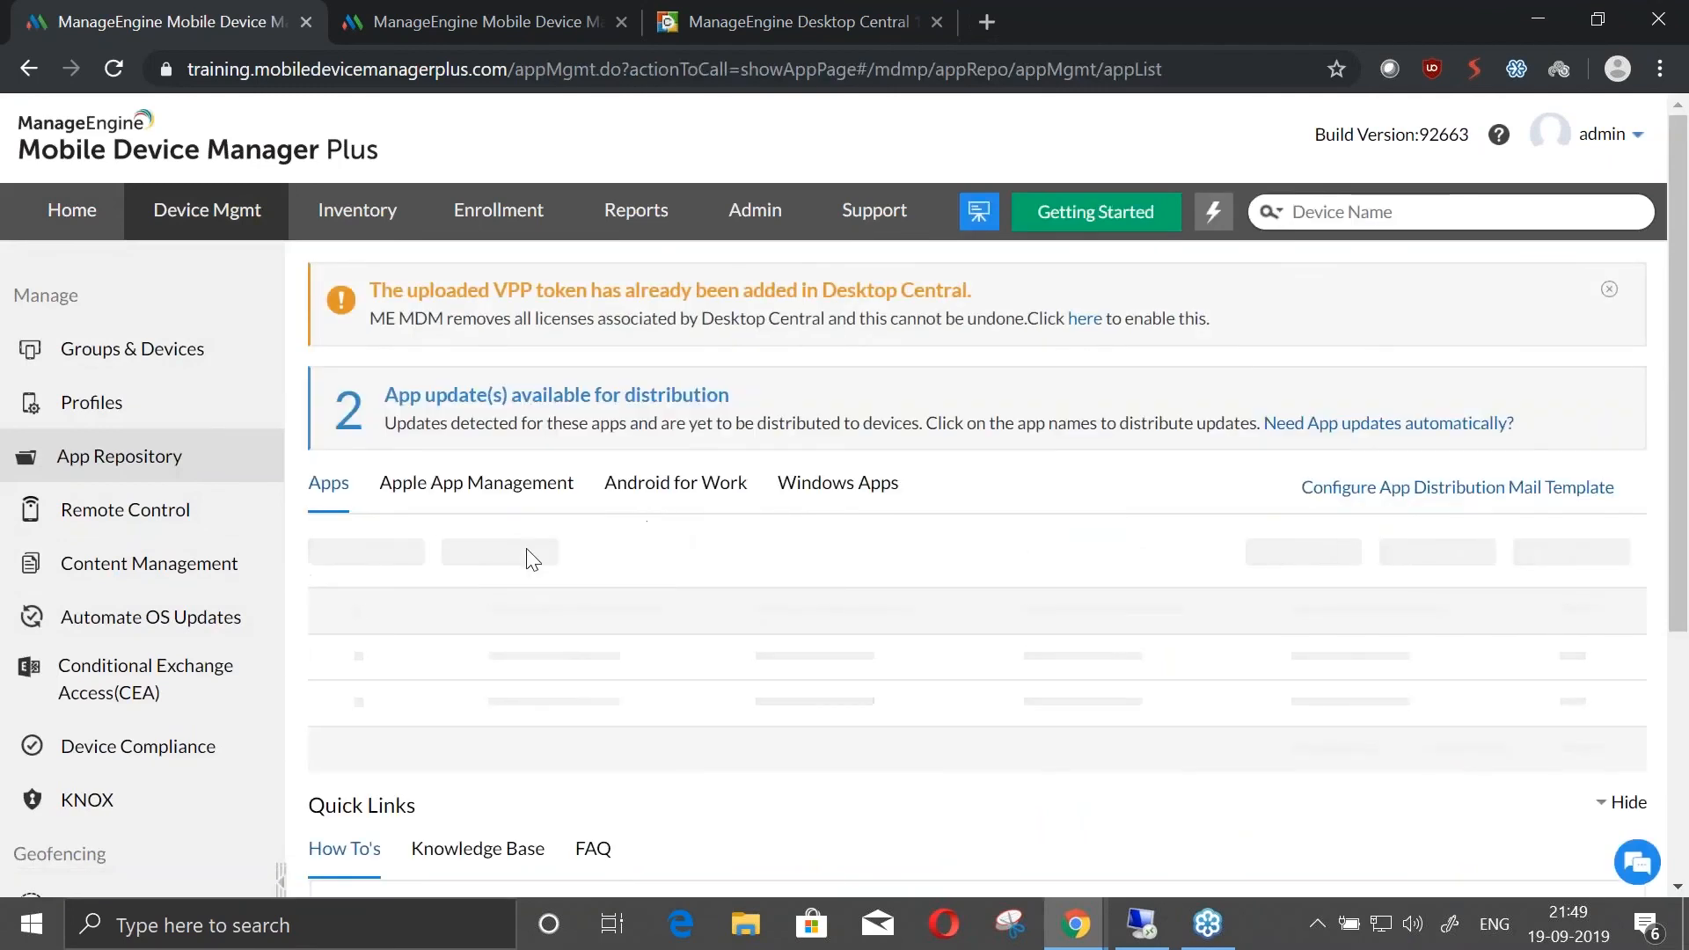
{"action": "left_click", "coordinate": [591, 559]}
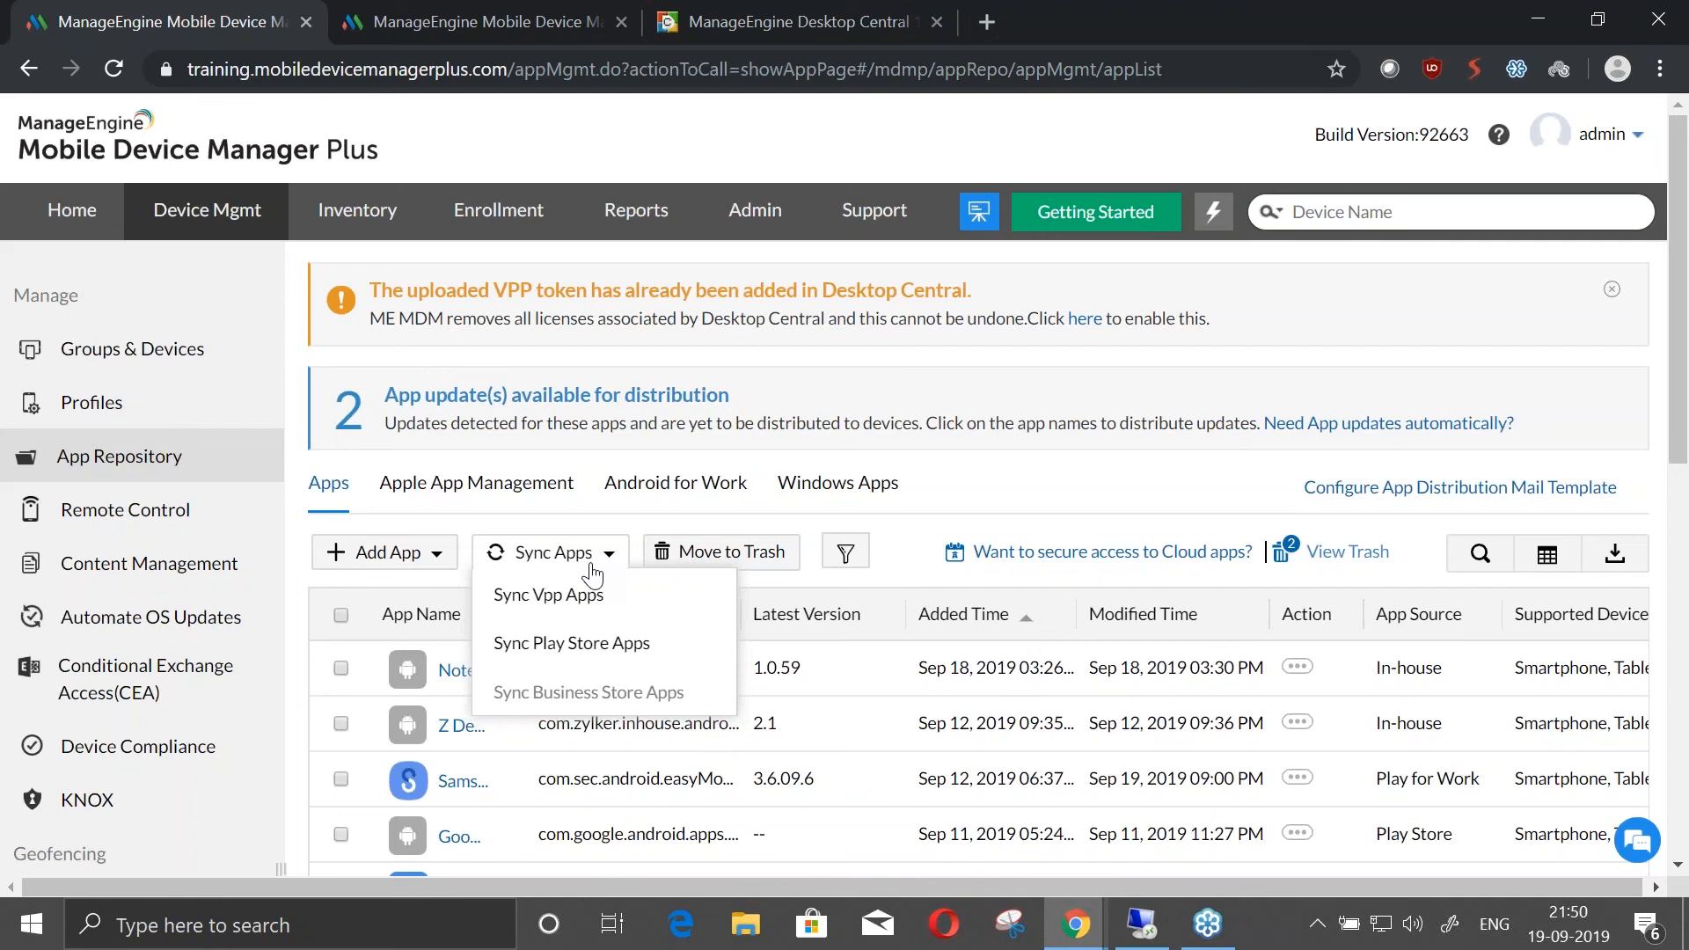
{"action": "left_click", "coordinate": [590, 566]}
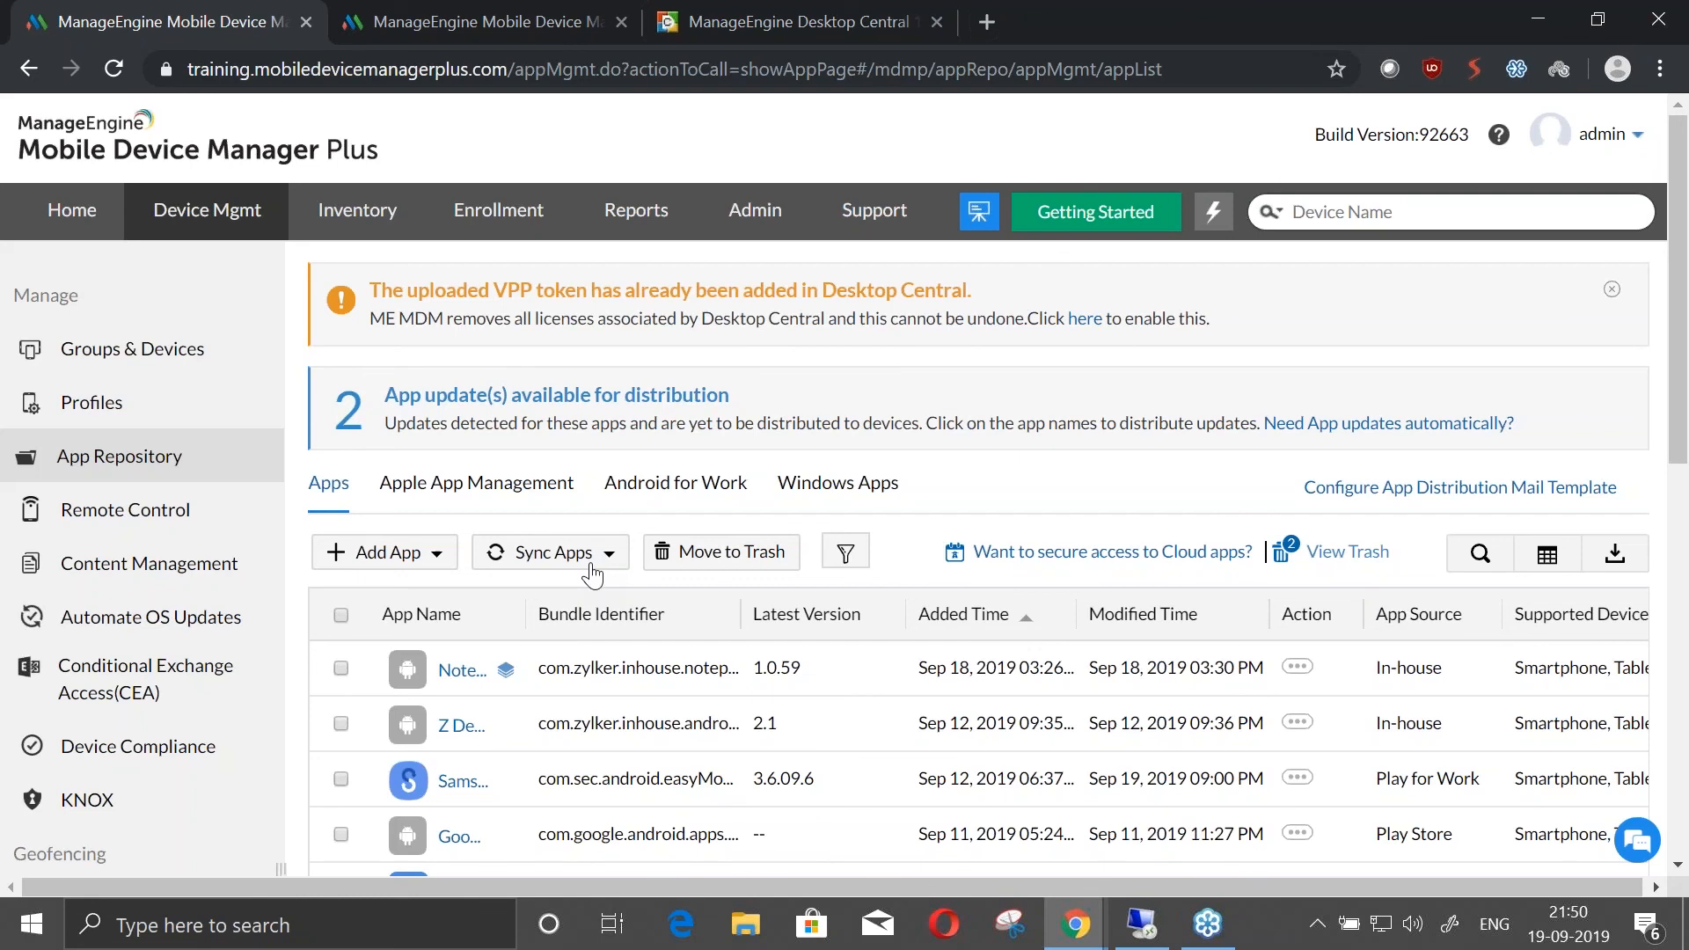
Switch to the presentation, advance it to "Securely distributing corporate data" and return to the Mobile Device Manager Plus console
{"action": "key", "text": "alt+Tab"}
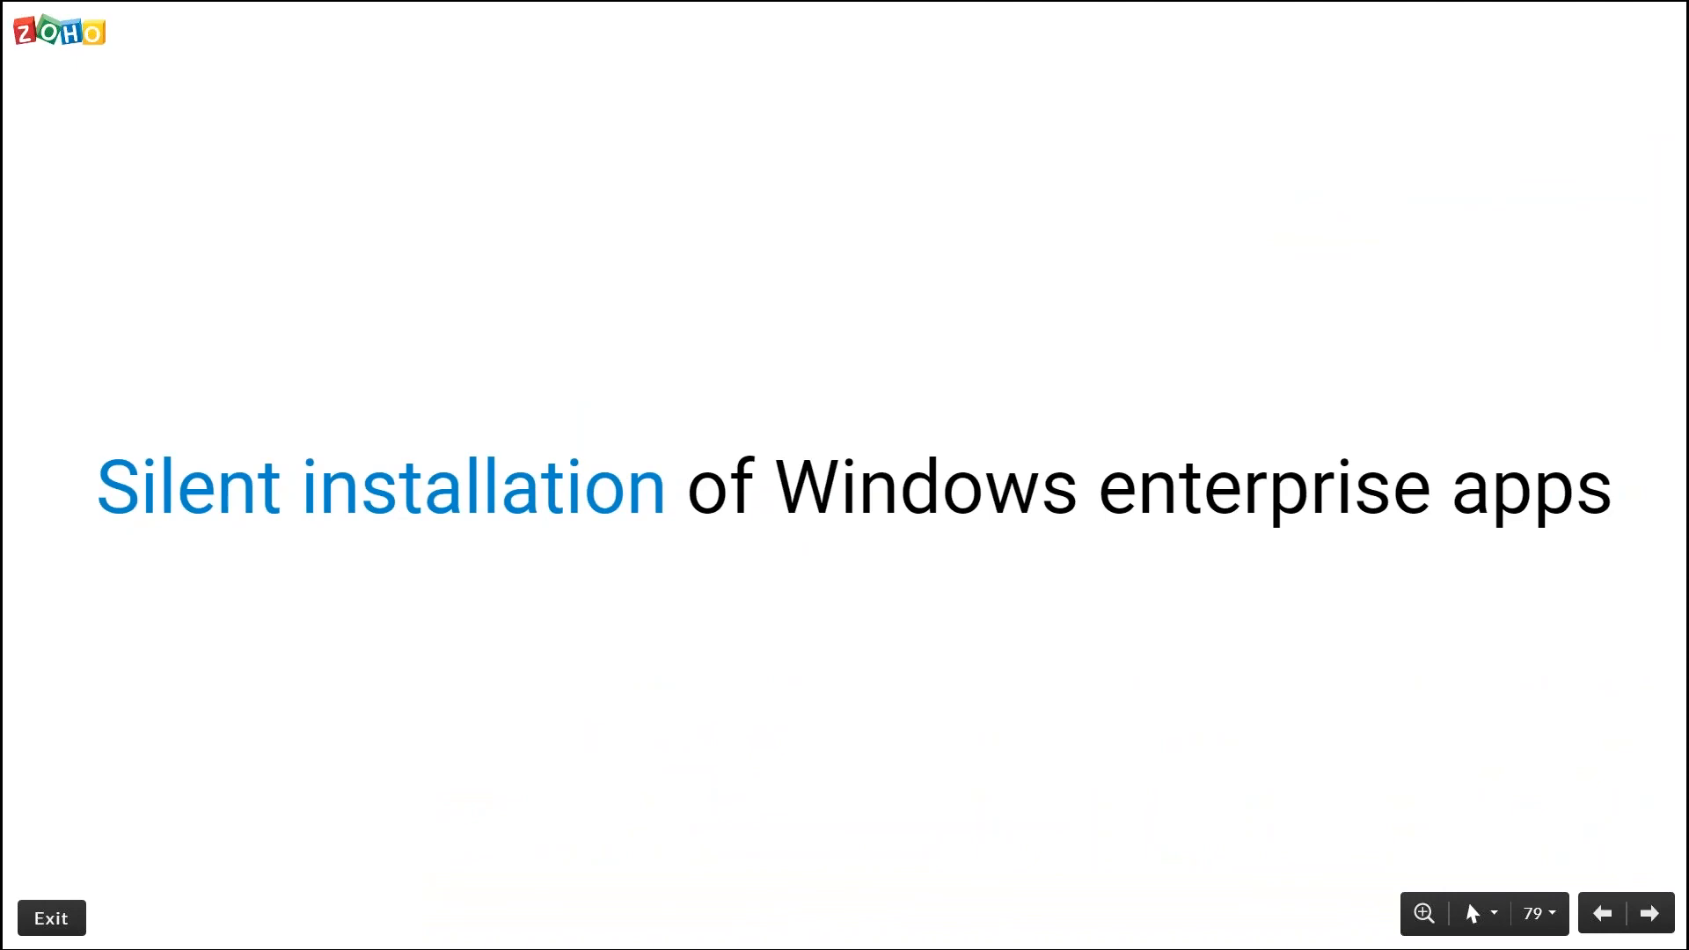
{"action": "key", "text": "Right"}
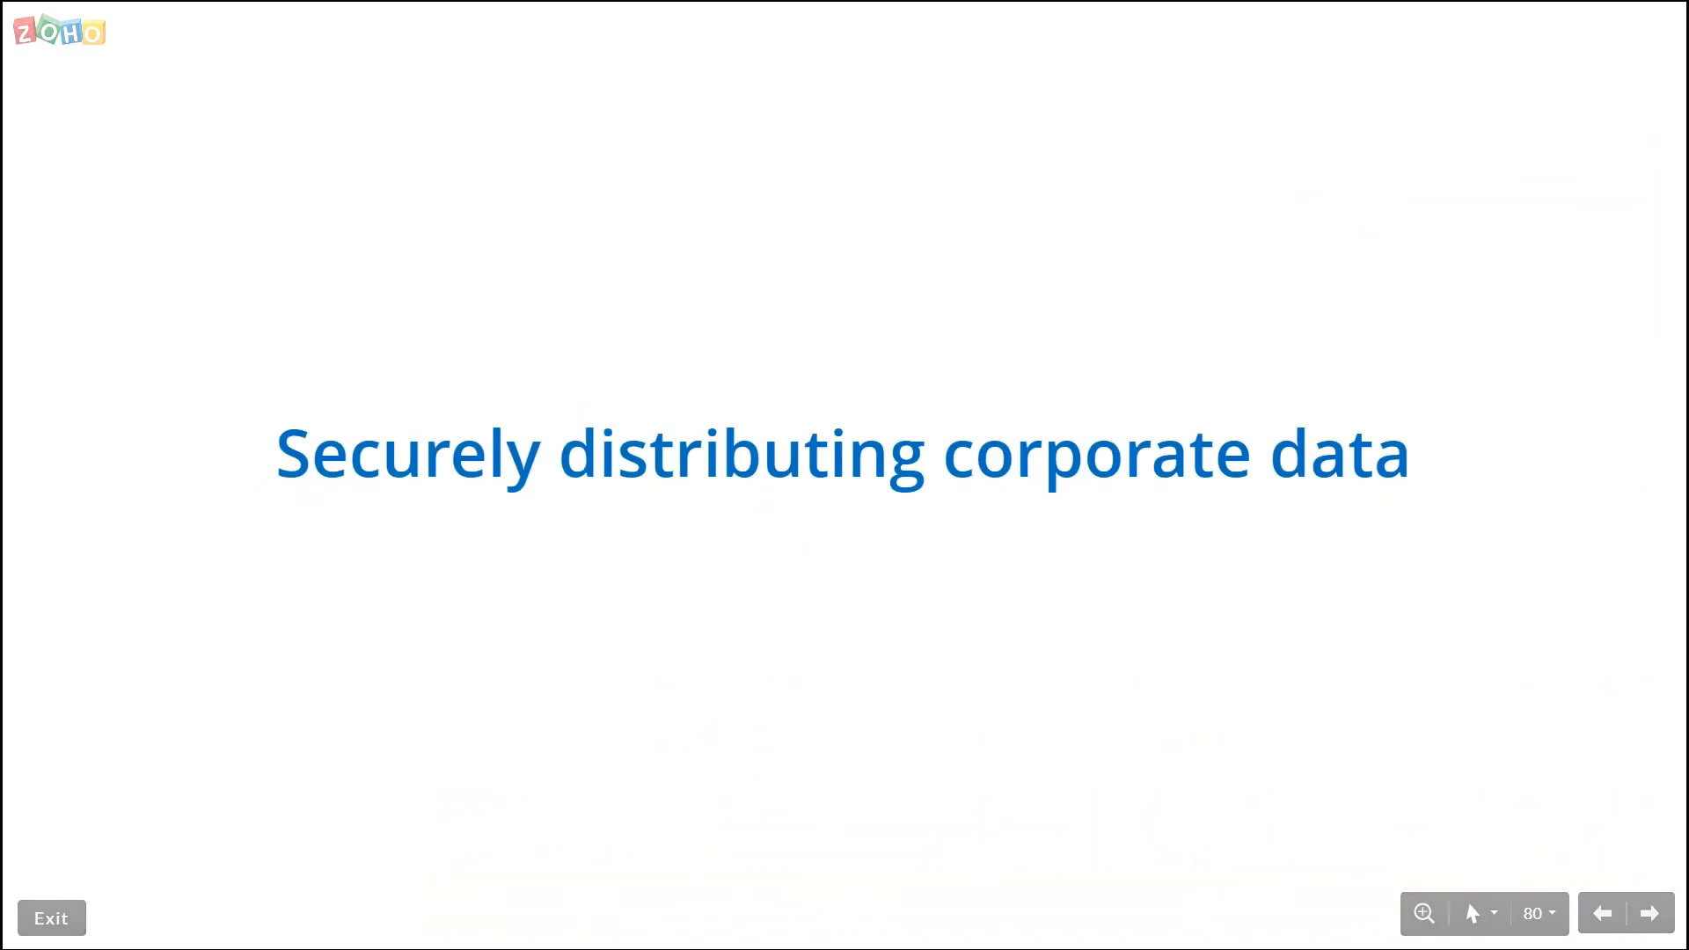
{"action": "key", "text": "super+Tab"}
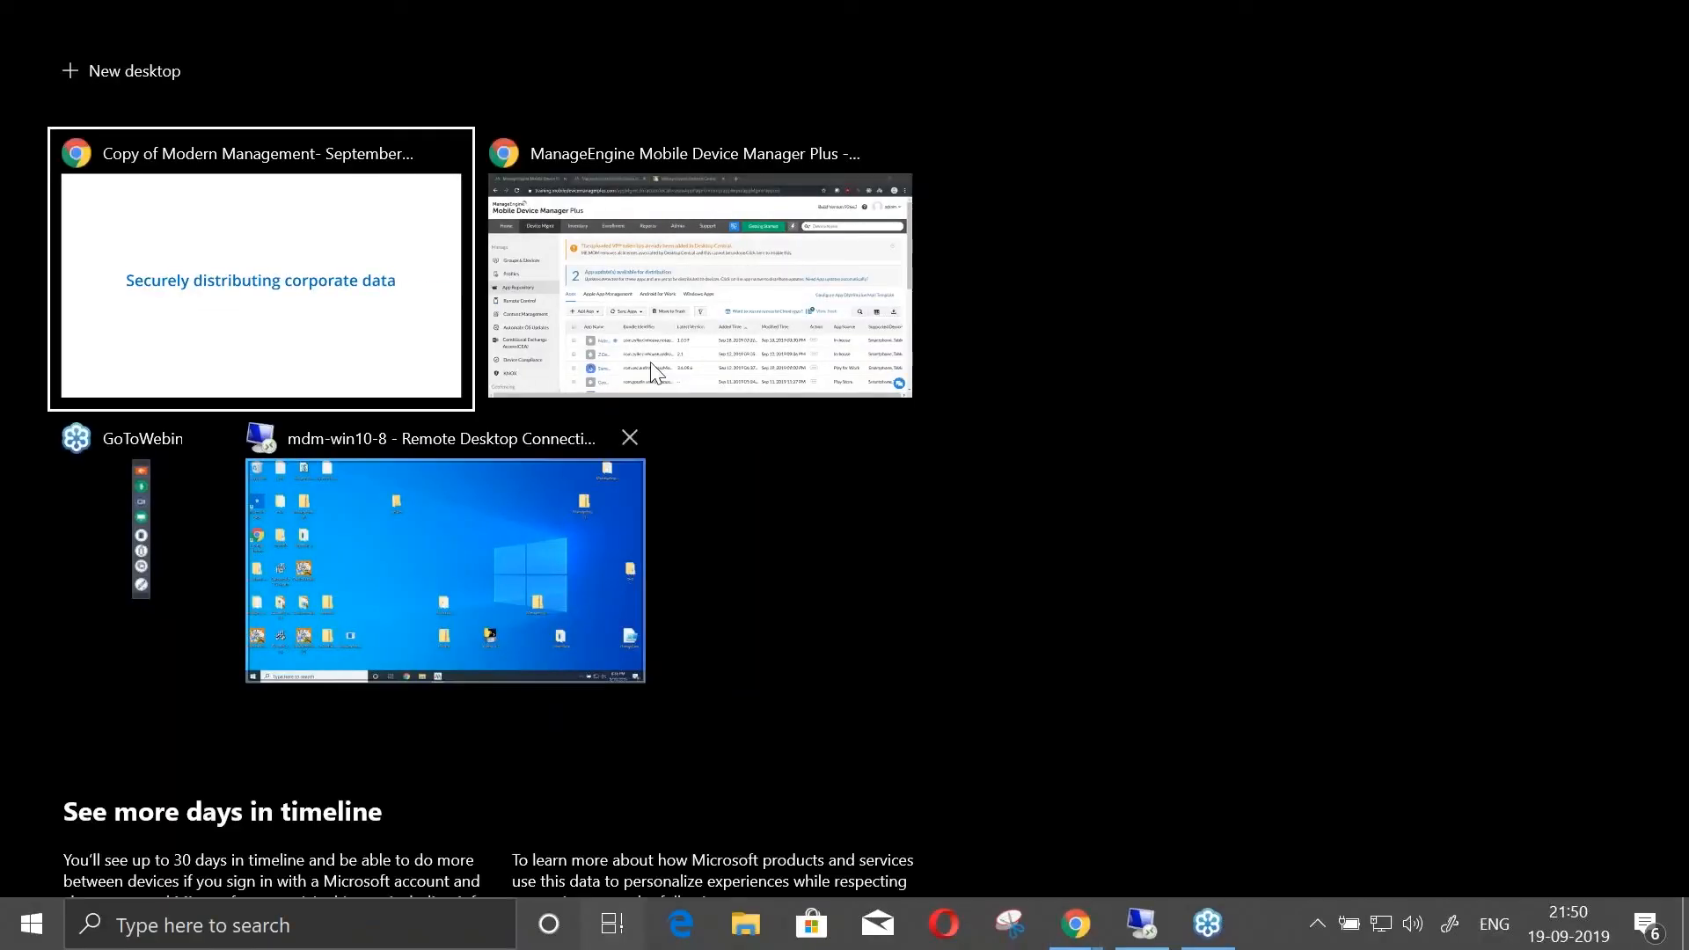
{"action": "left_click", "coordinate": [655, 368]}
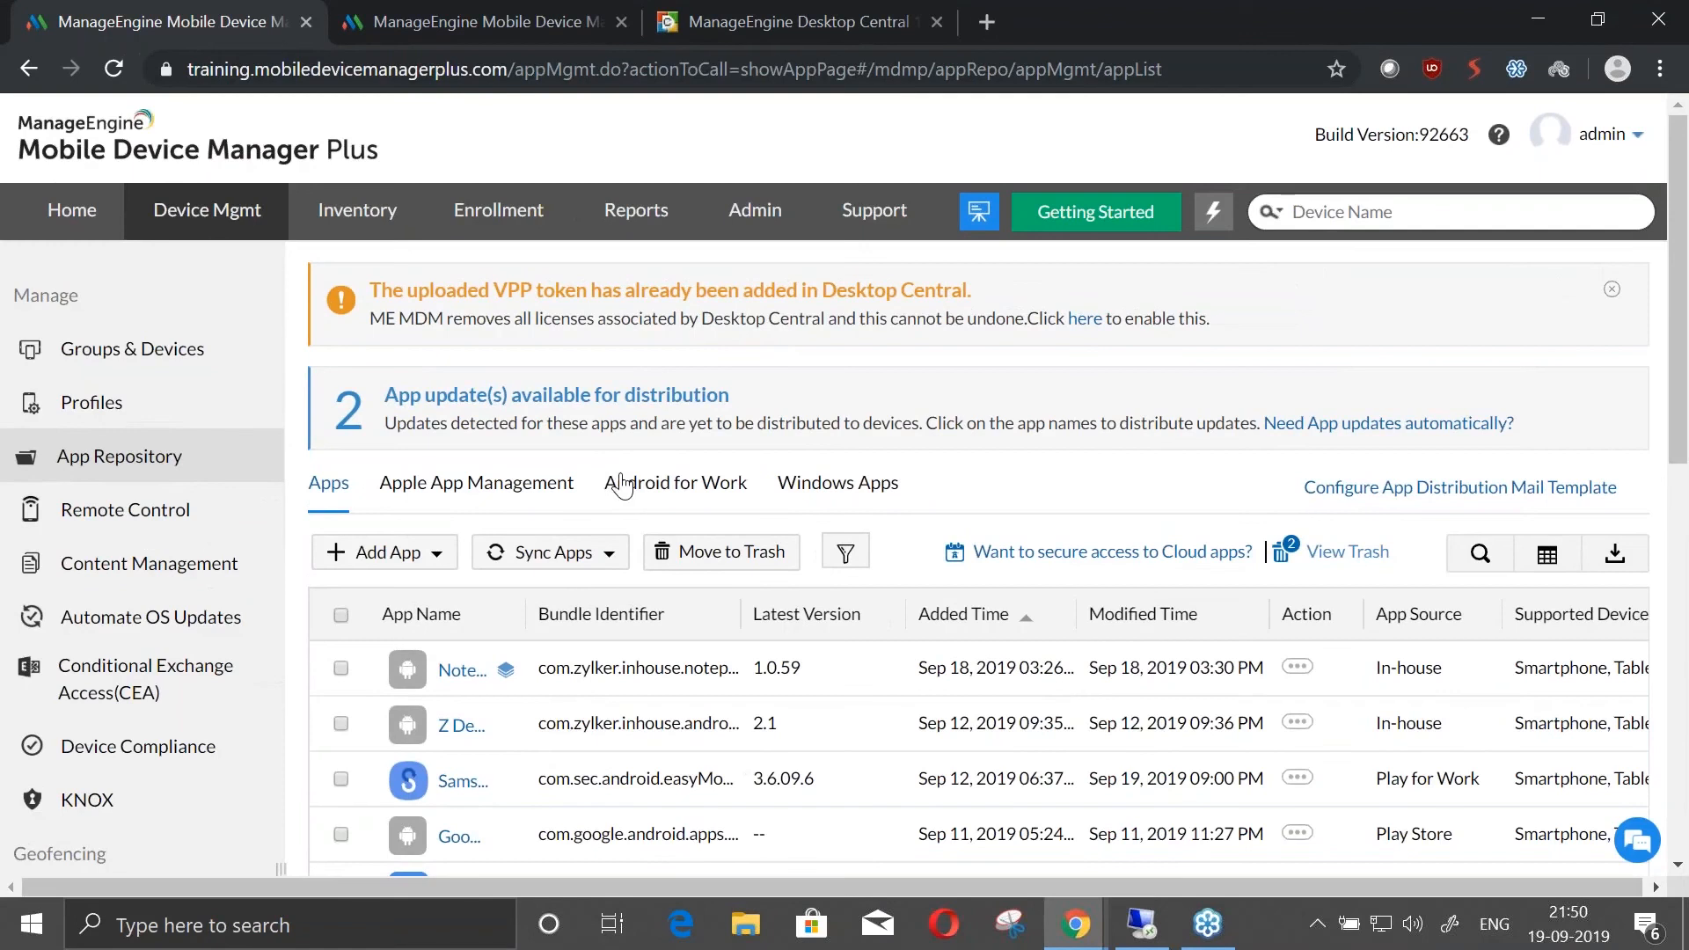
Start adding a Windows Enterprise App and upload ZylkerEnterpriseApp_1.0.0.0_x86_x64_arm_Debug from the Desktop's MDM folder
{"action": "left_click", "coordinate": [363, 564]}
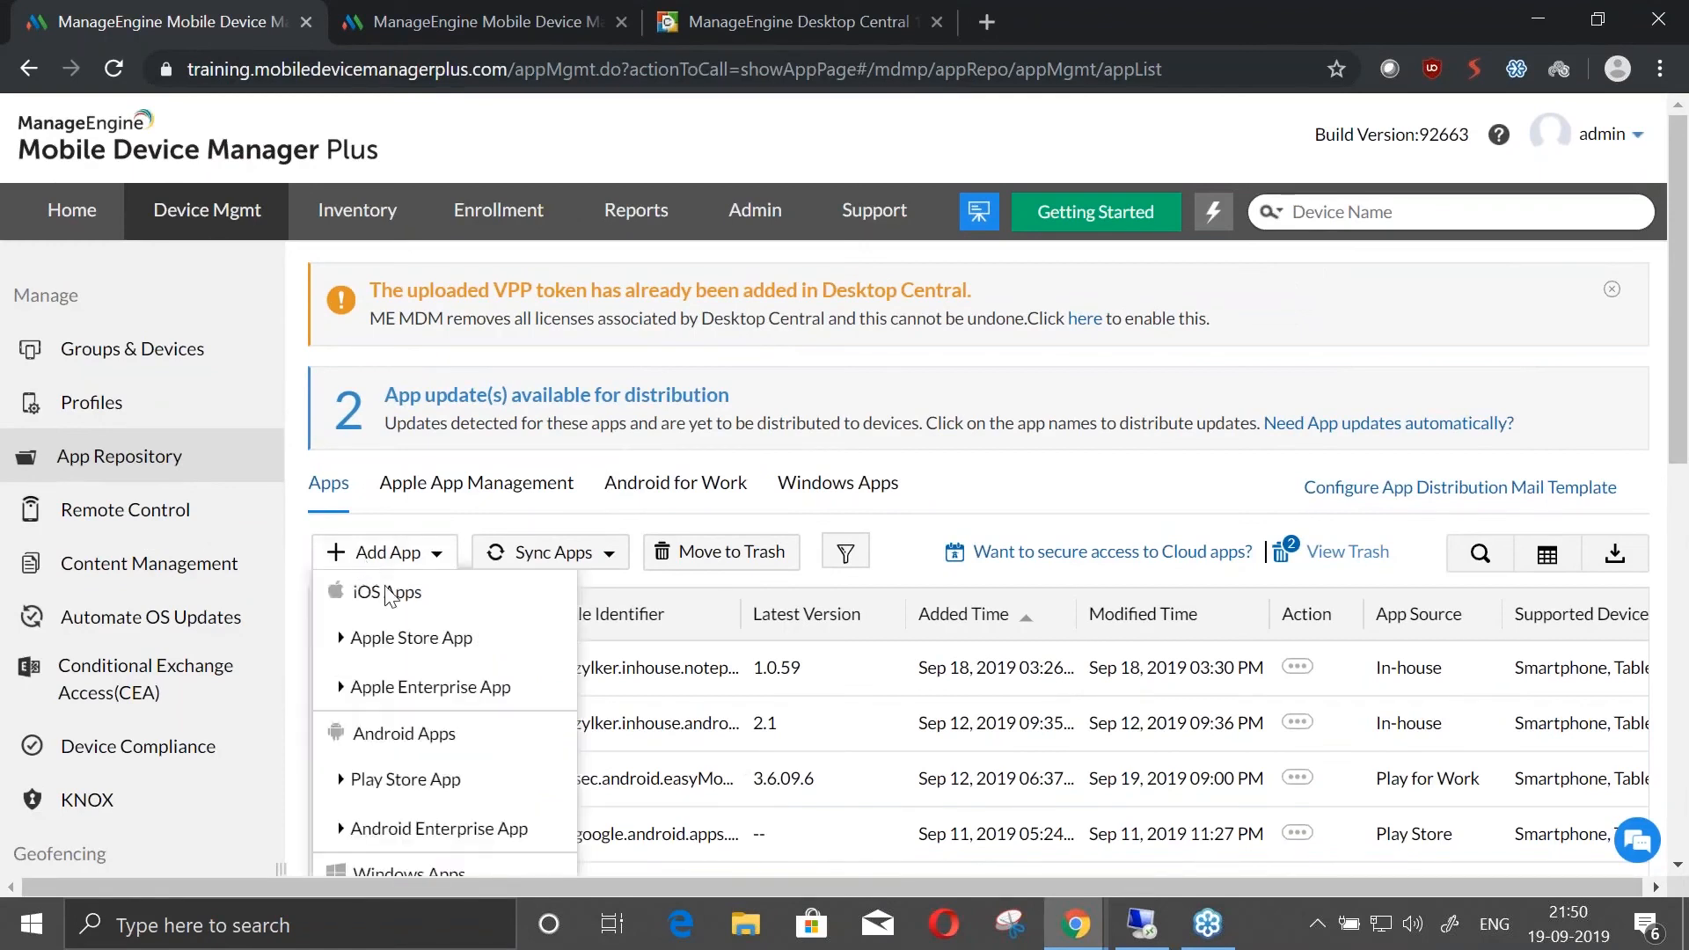
{"action": "scroll", "coordinate": [389, 599], "scroll_direction": "down", "scroll_amount": 4}
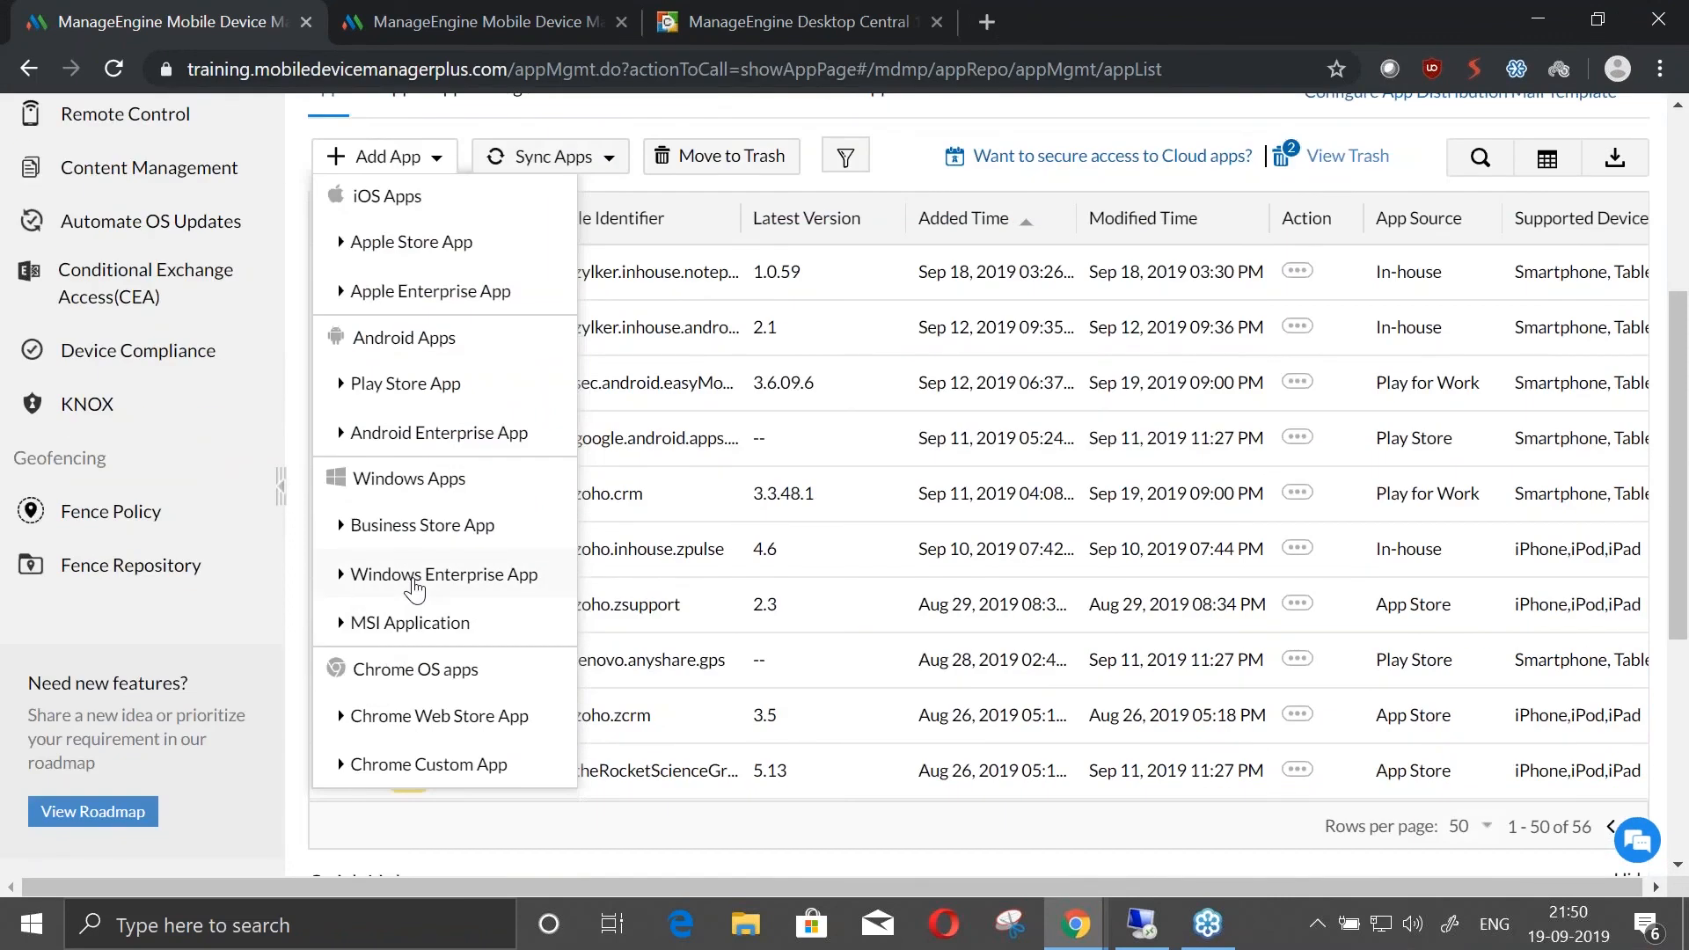
{"action": "left_click", "coordinate": [416, 577]}
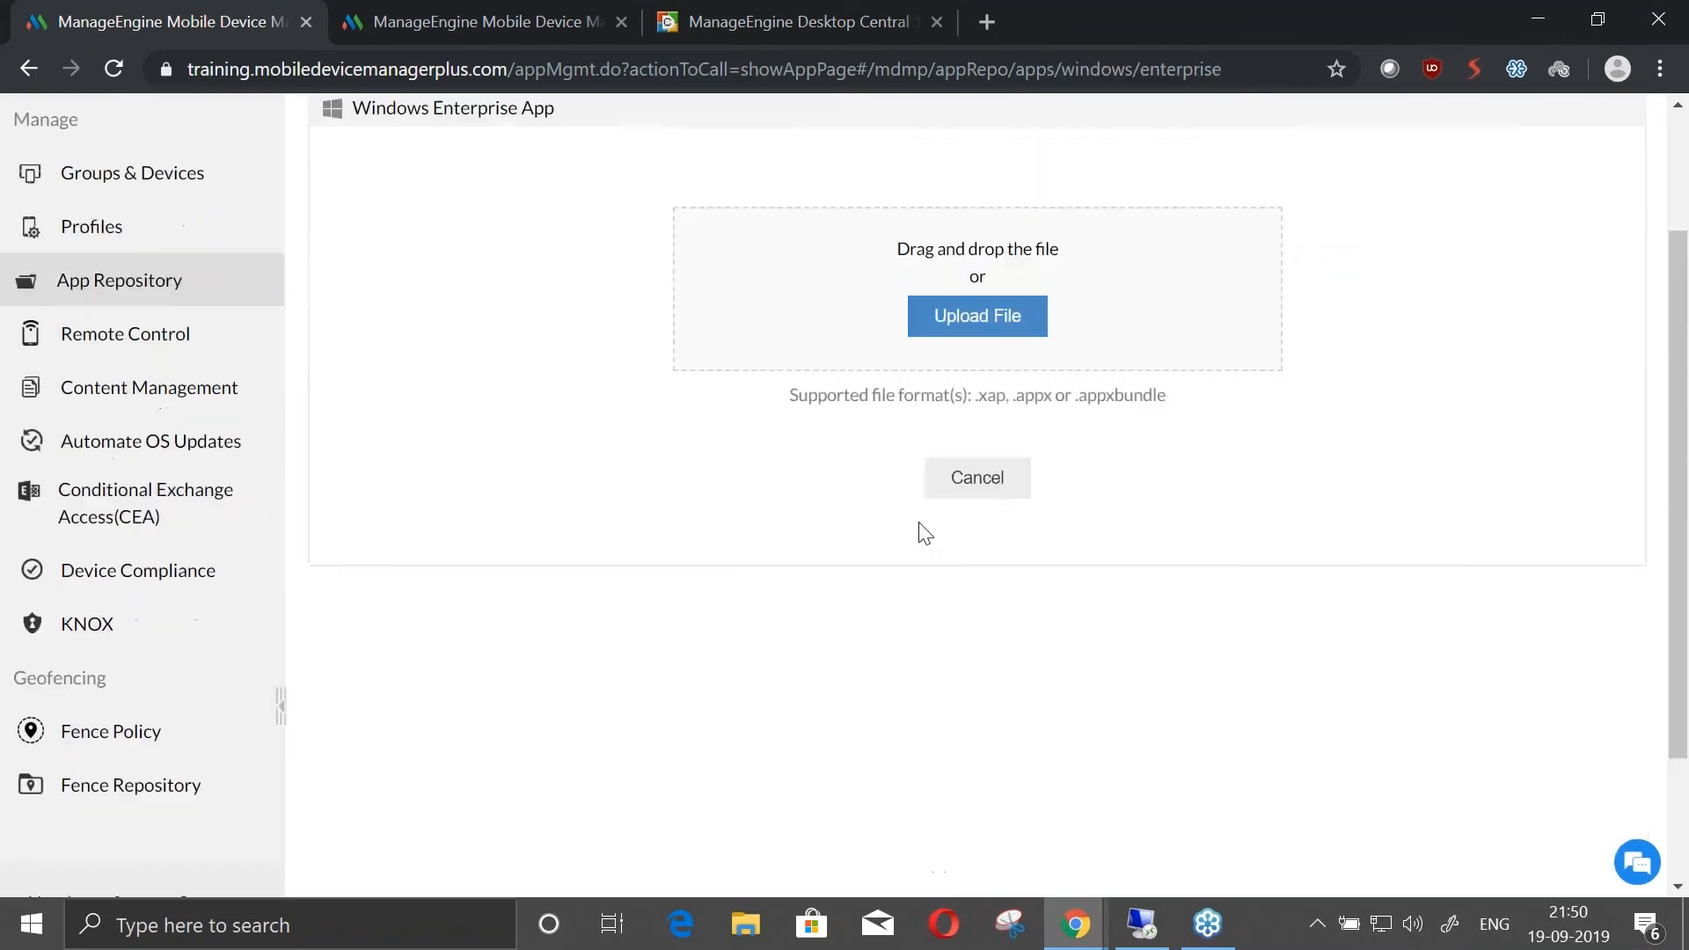
{"action": "left_click", "coordinate": [988, 408]}
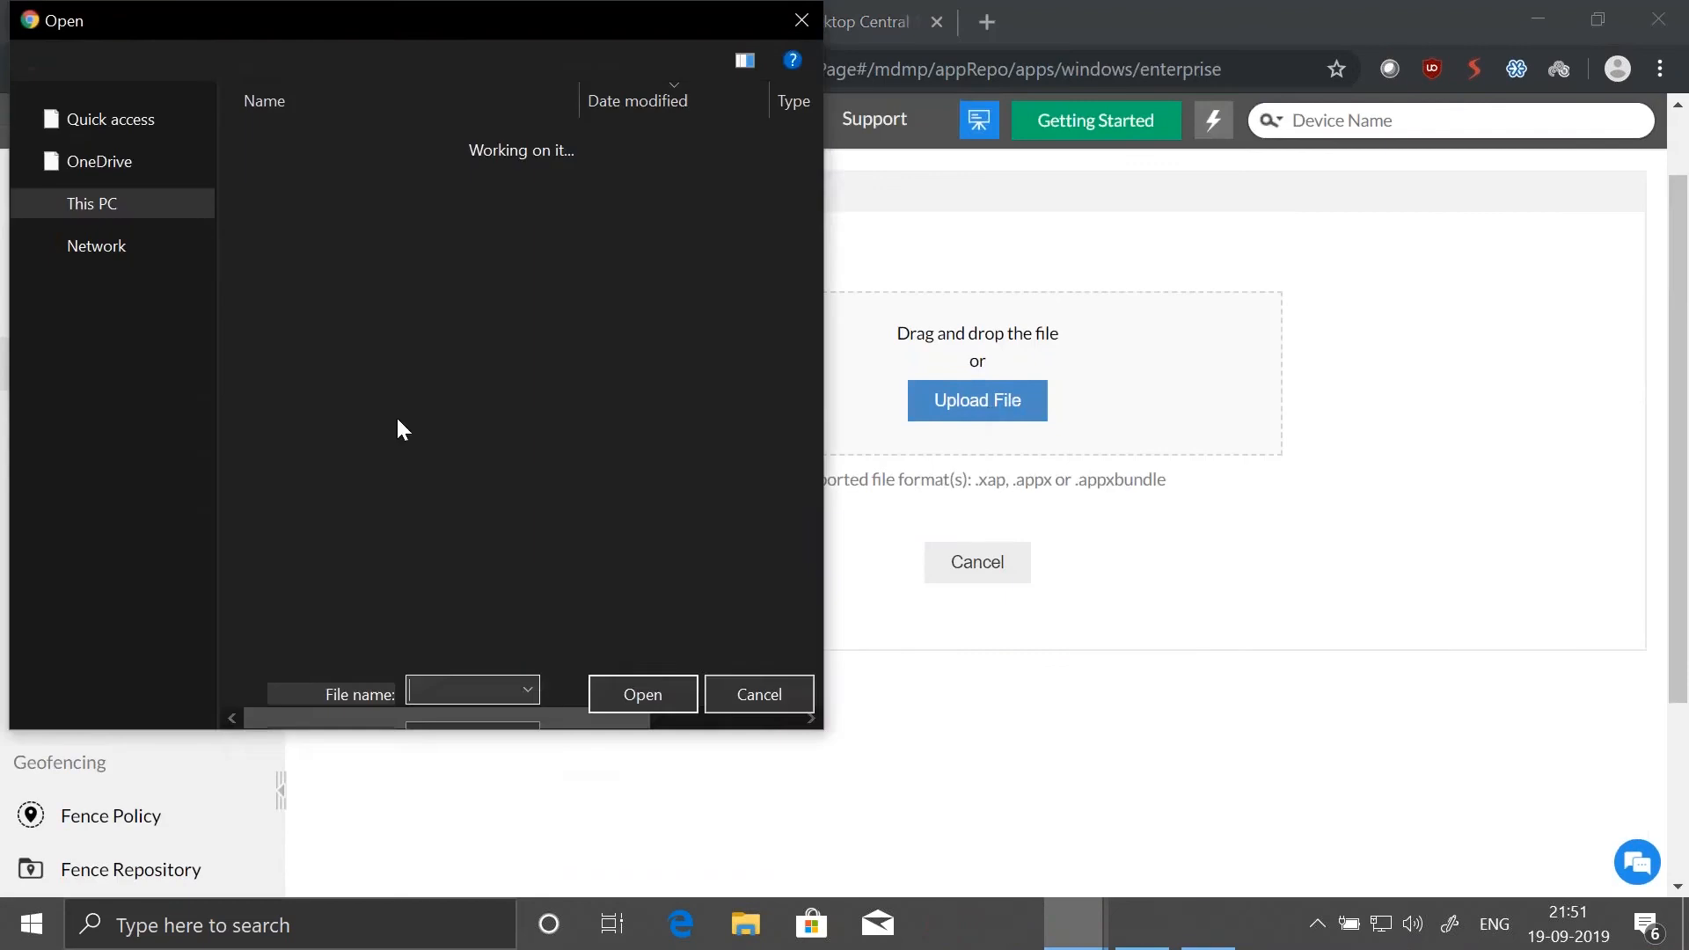
{"action": "left_click", "coordinate": [118, 201]}
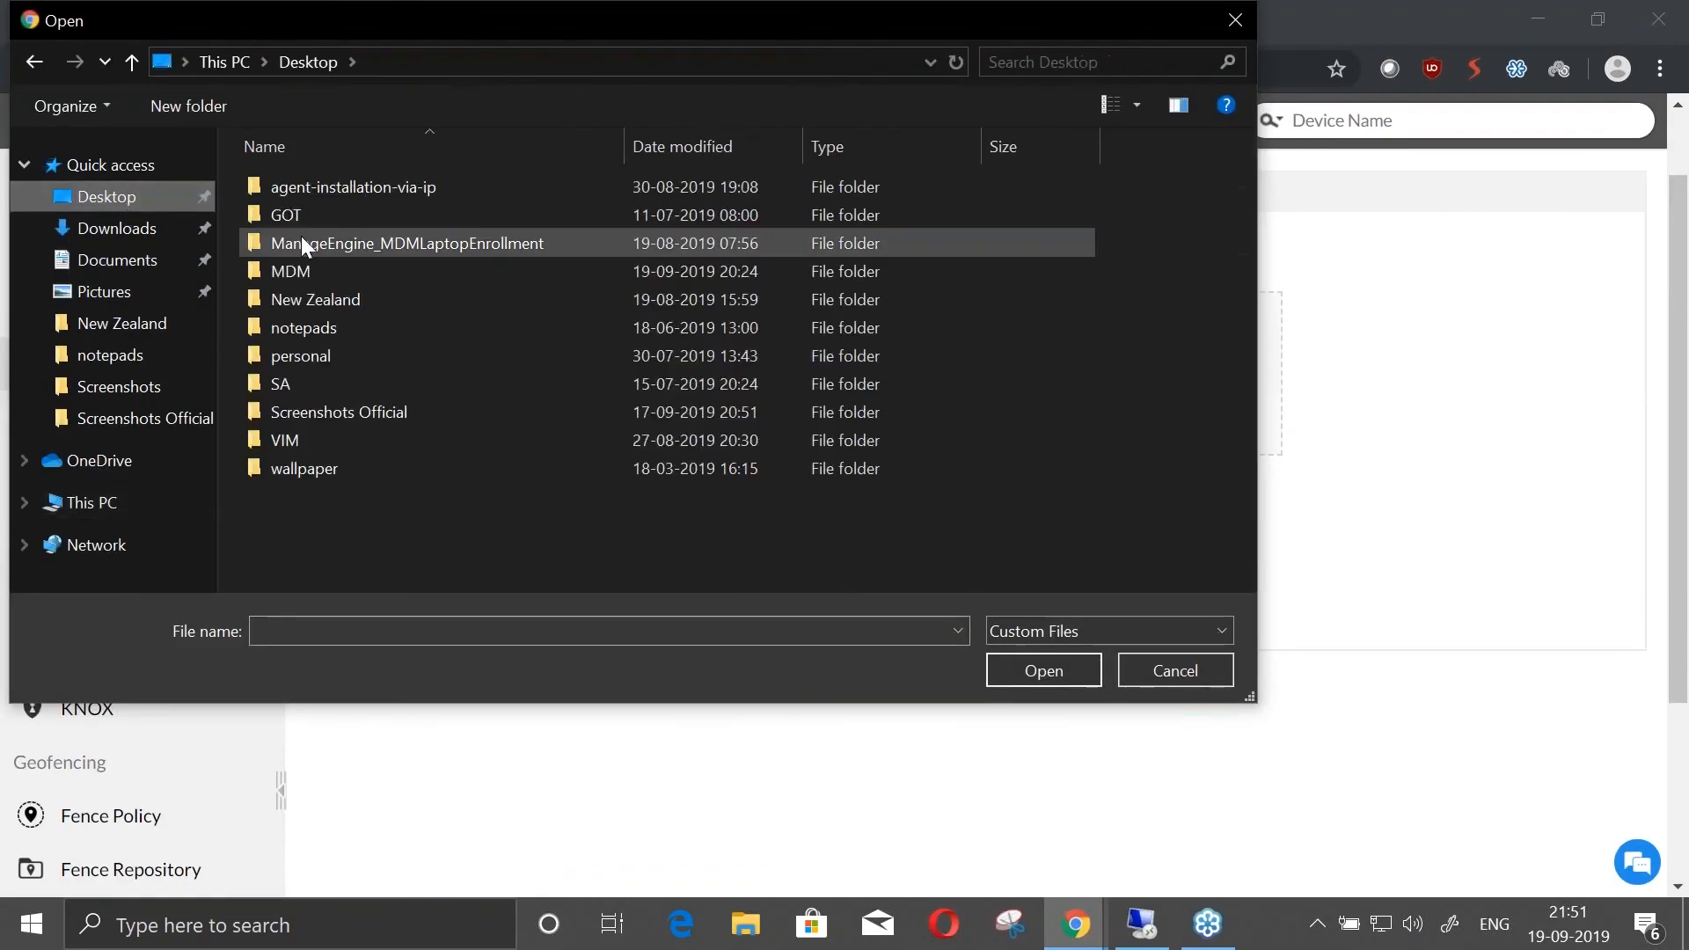
{"action": "double_click", "coordinate": [330, 275]}
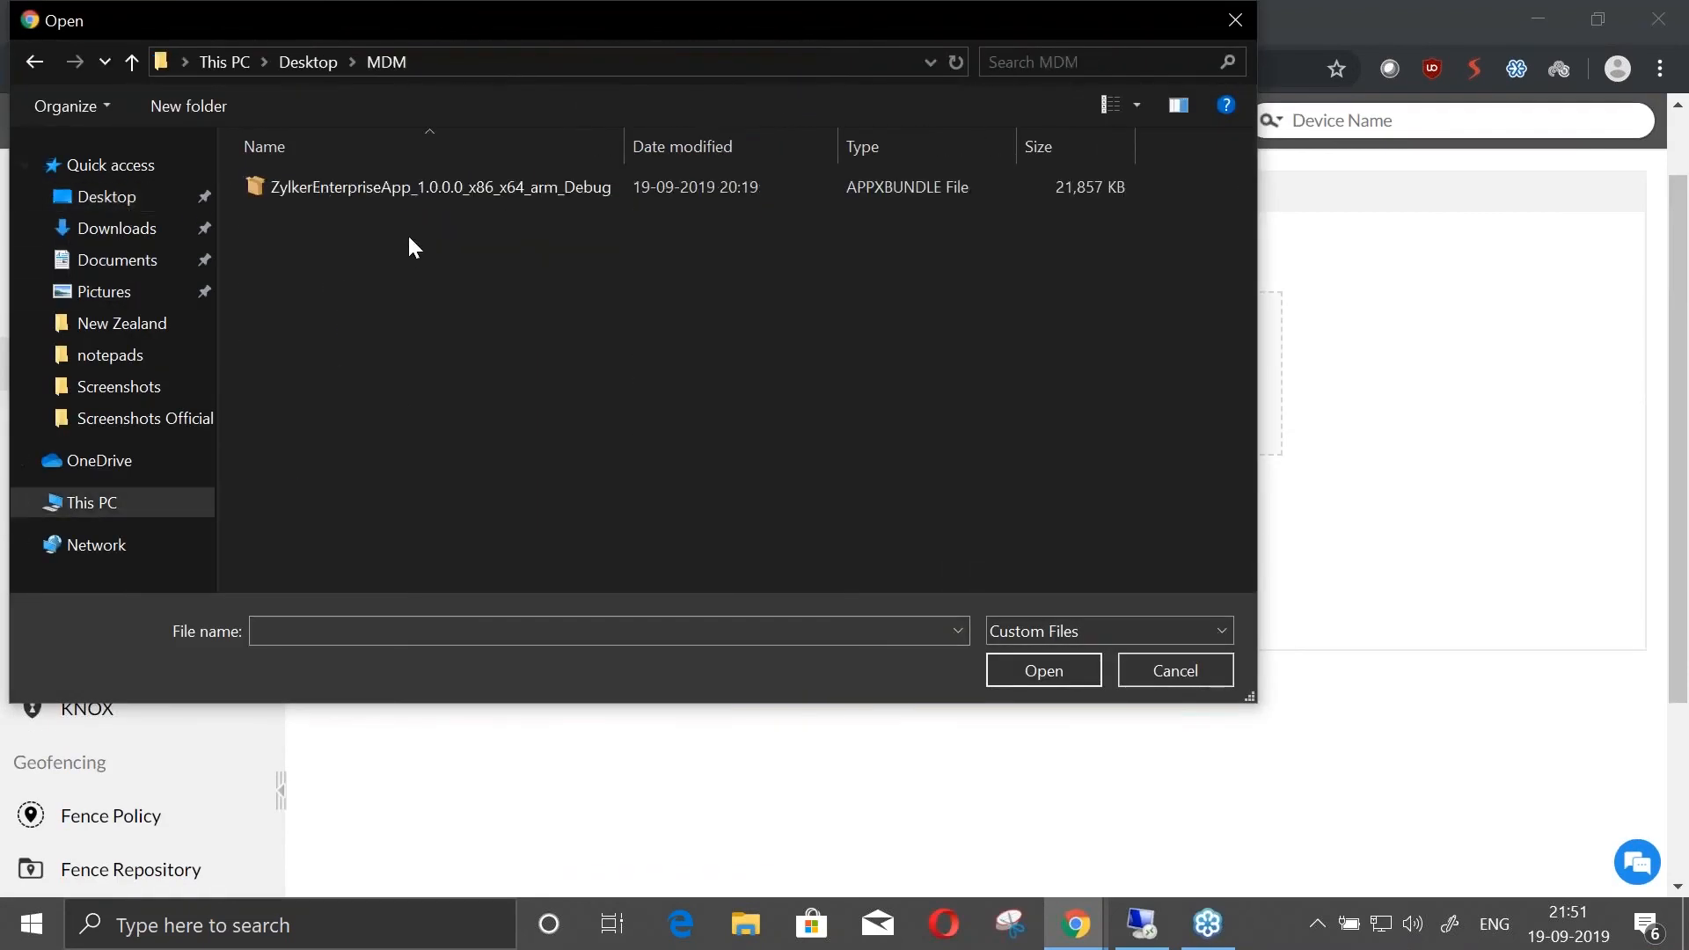
{"action": "left_click", "coordinate": [430, 195]}
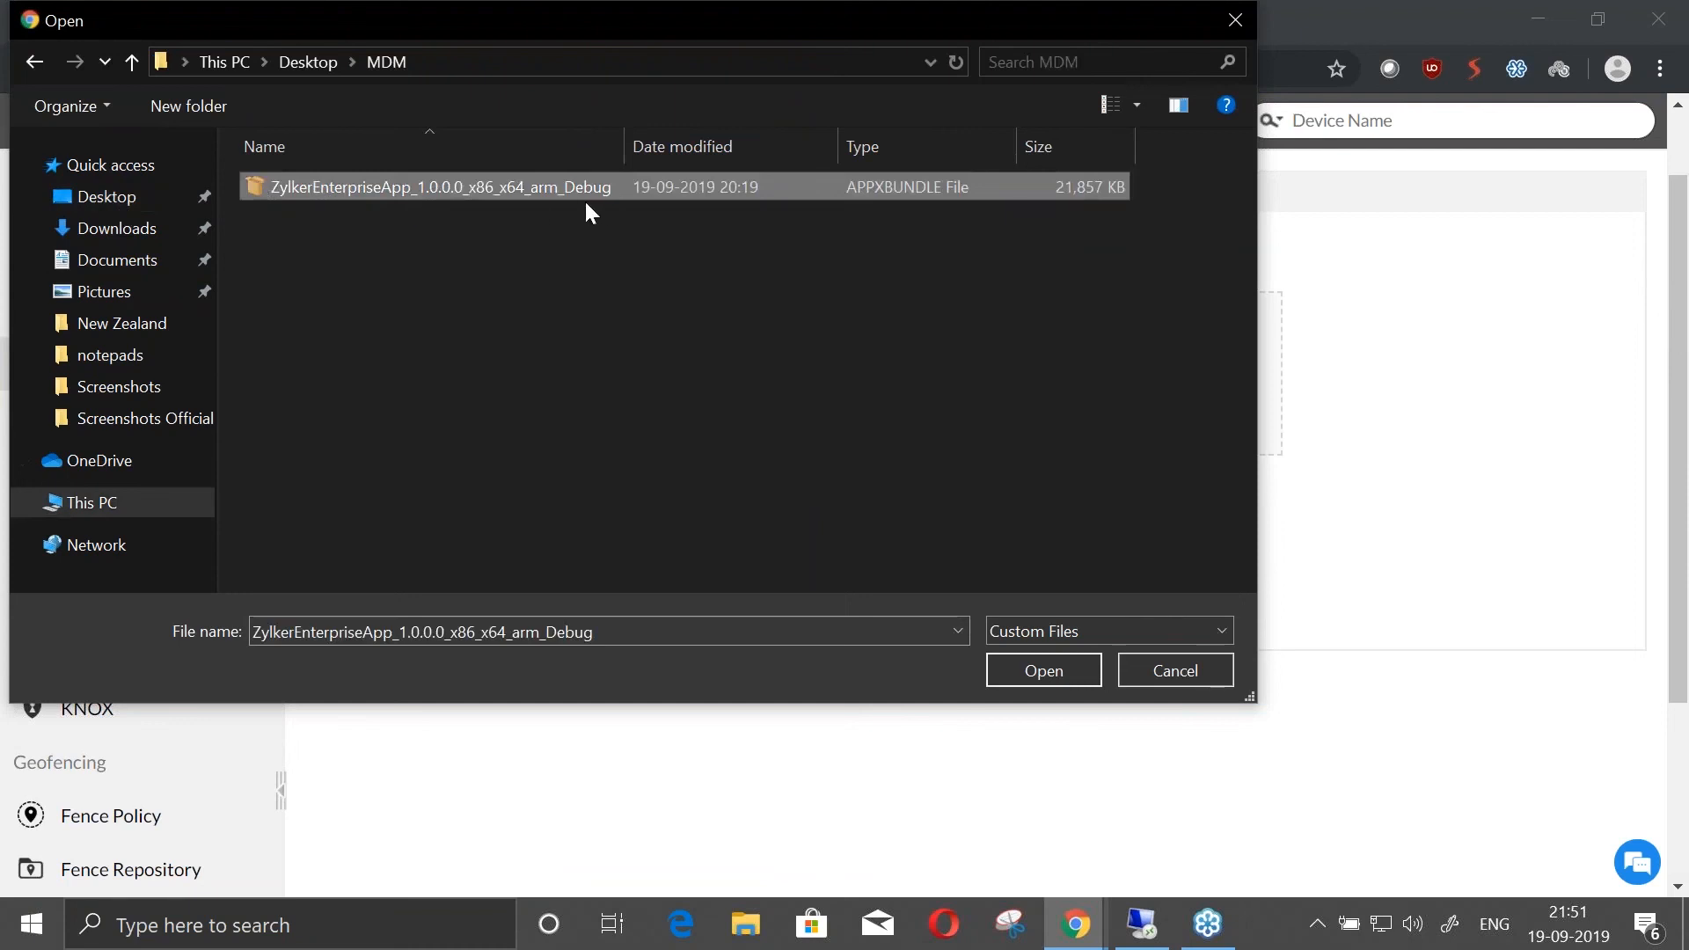
{"action": "left_click", "coordinate": [1040, 676]}
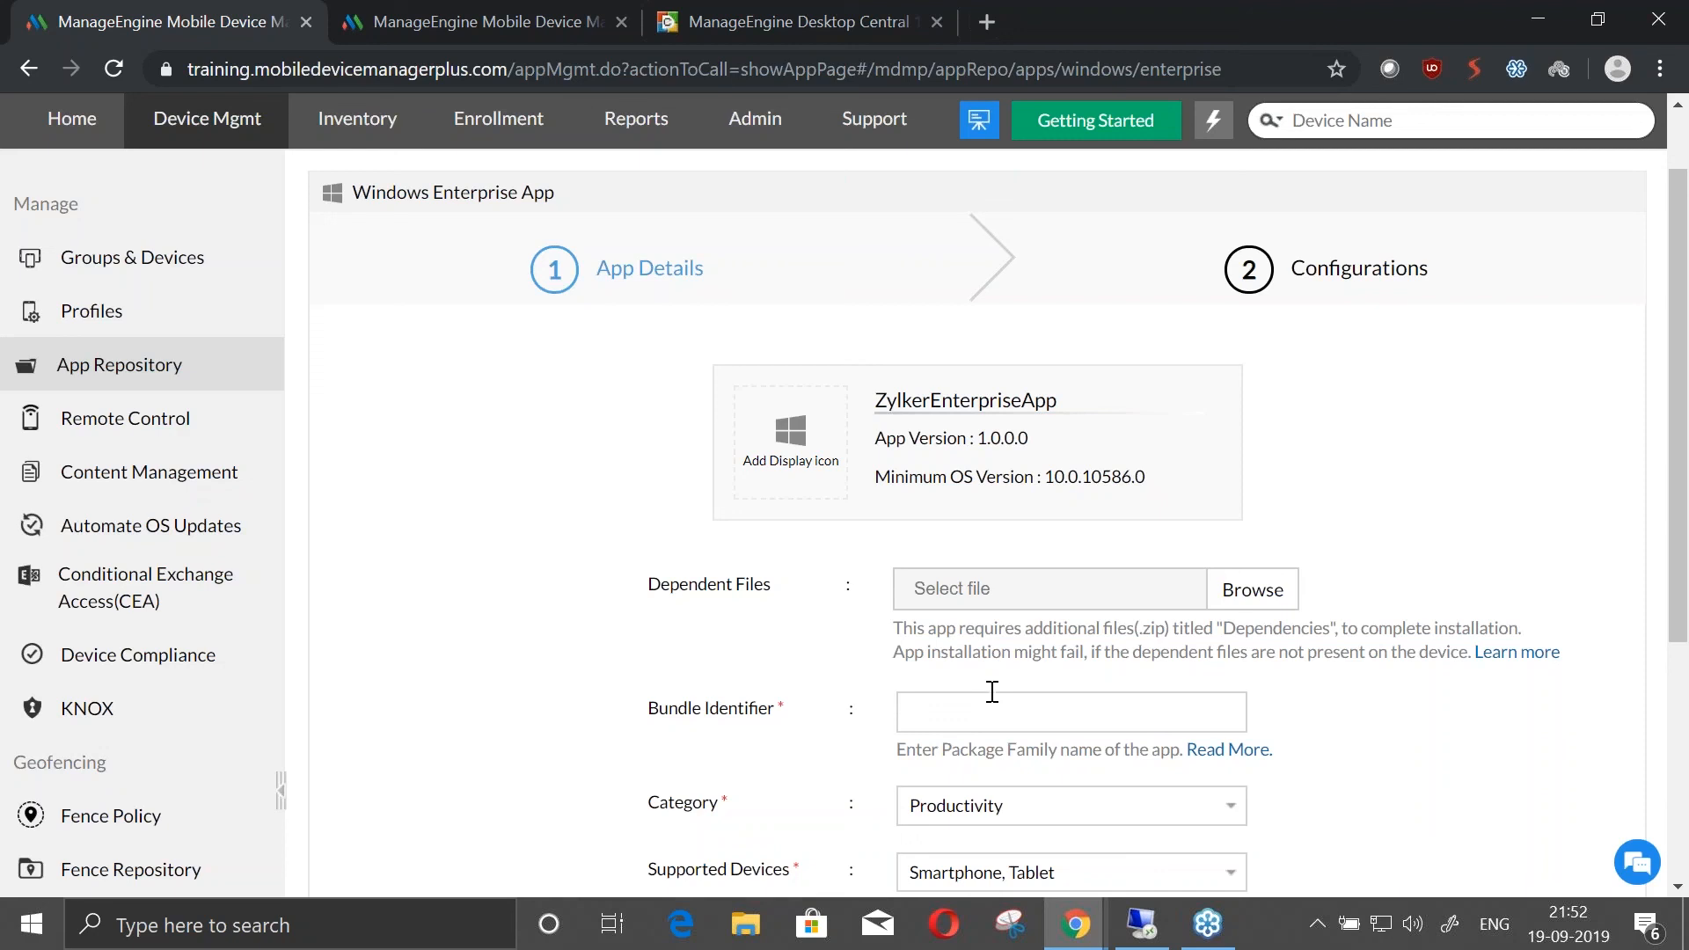
Try uploading the "Dependency files" archive as the app's dependent files, and remove it again
{"action": "left_click", "coordinate": [1257, 591]}
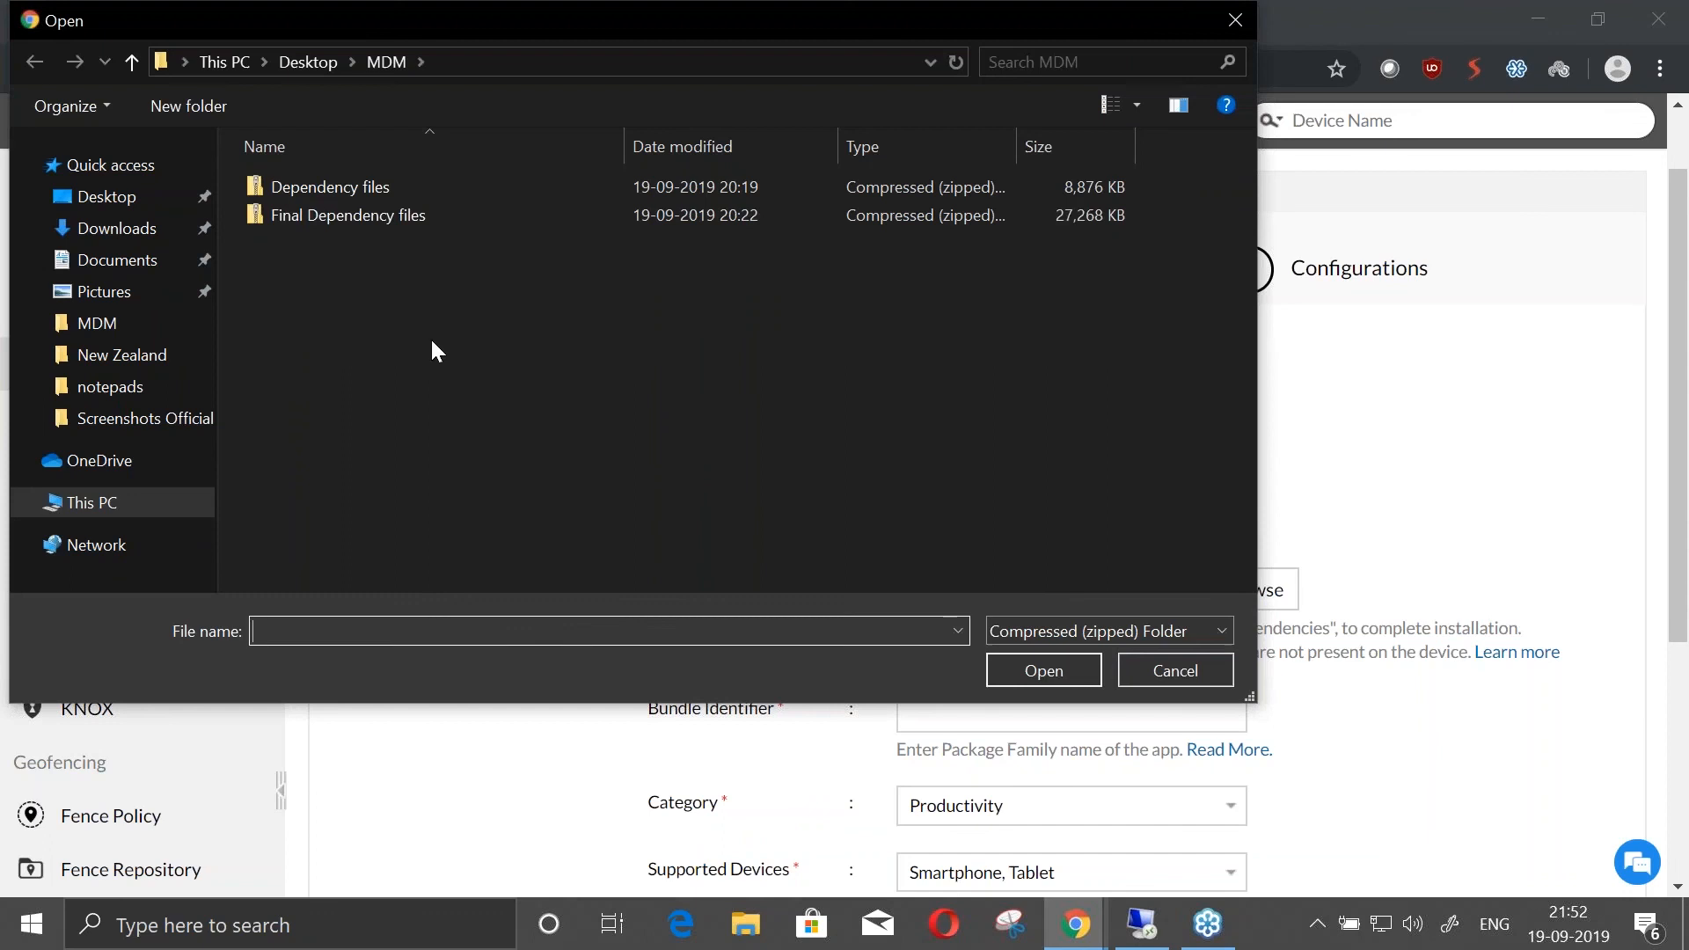
{"action": "left_click", "coordinate": [361, 186]}
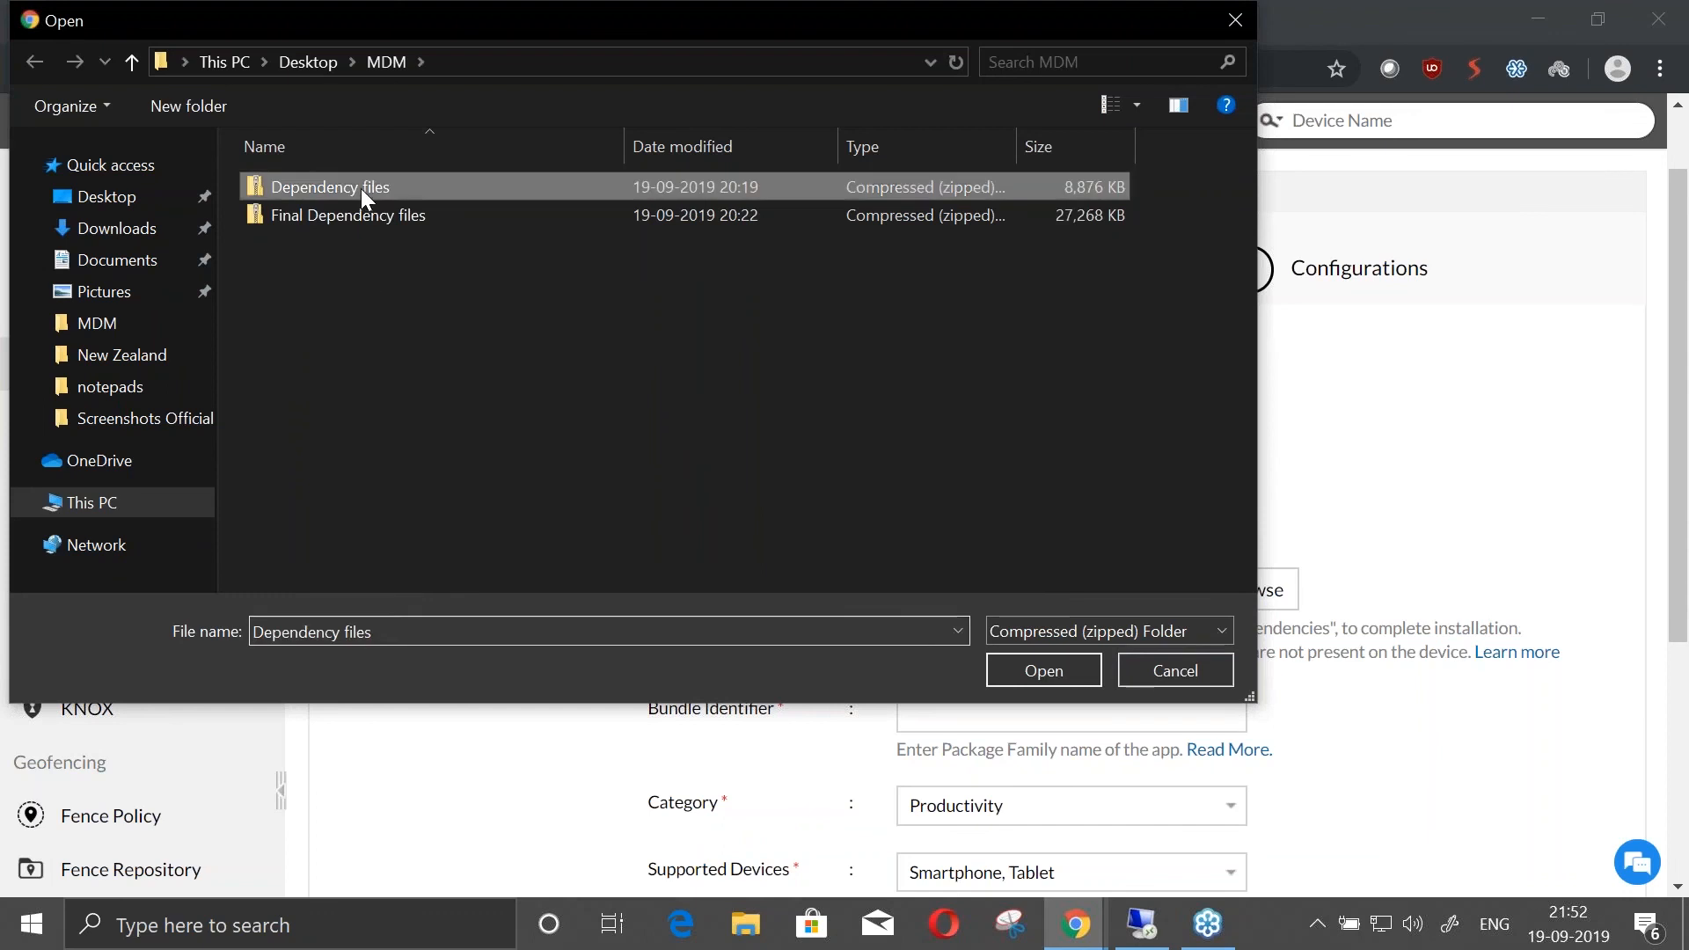
{"action": "left_click", "coordinate": [1015, 669]}
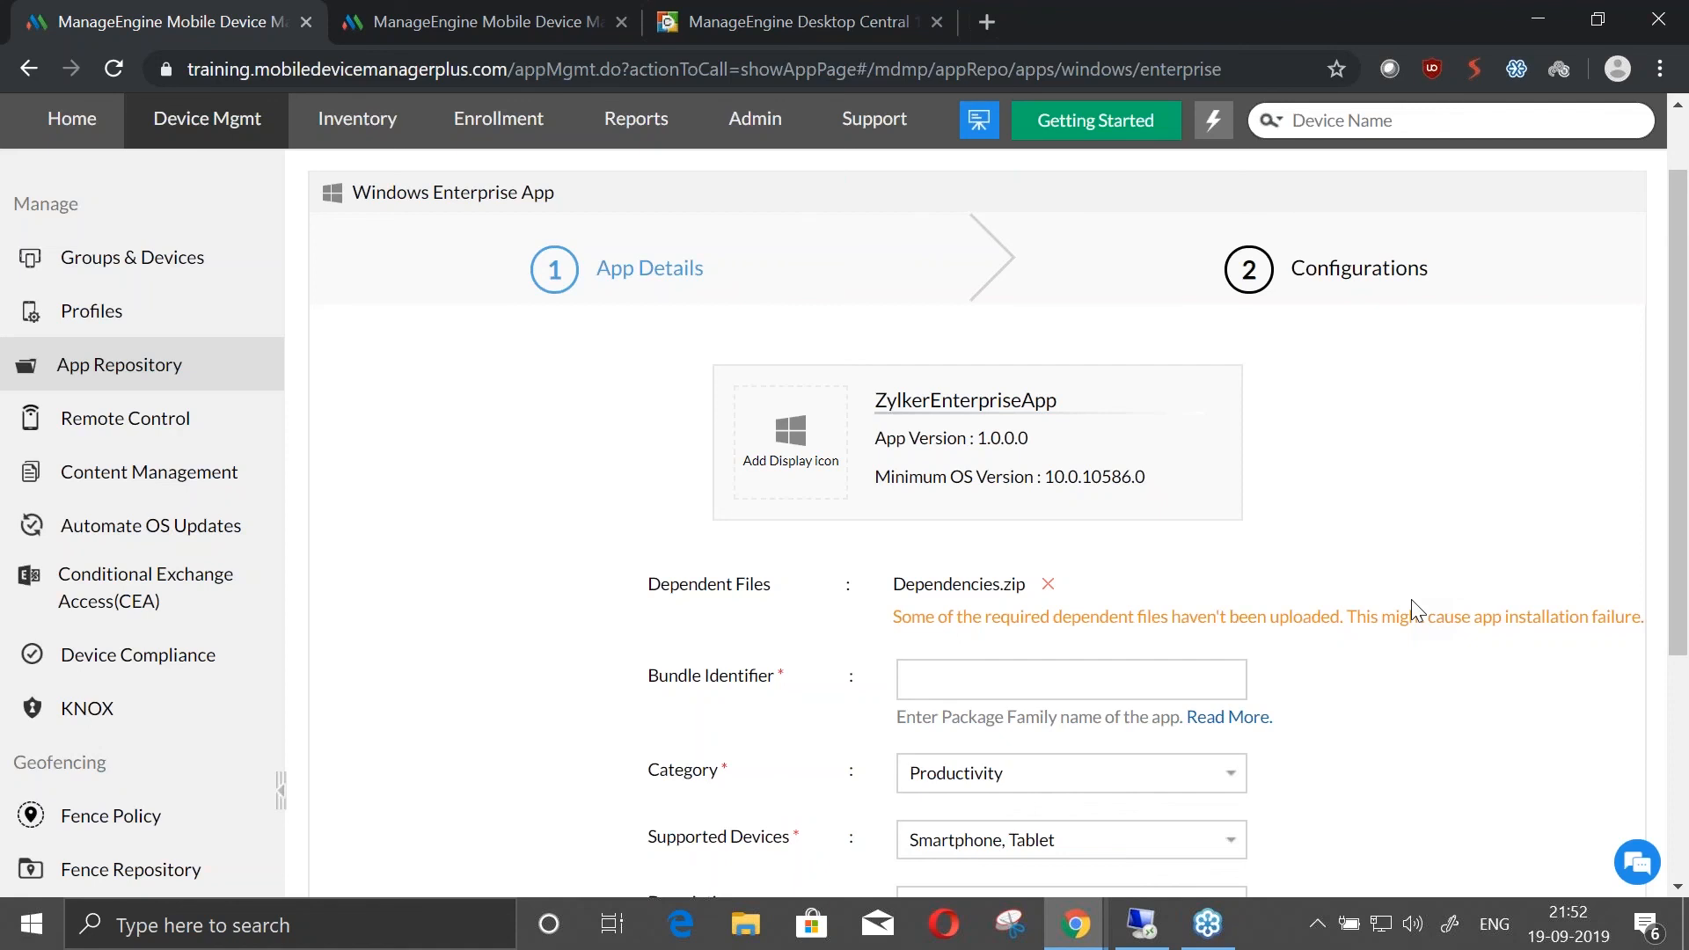
{"action": "left_click", "coordinate": [1048, 585]}
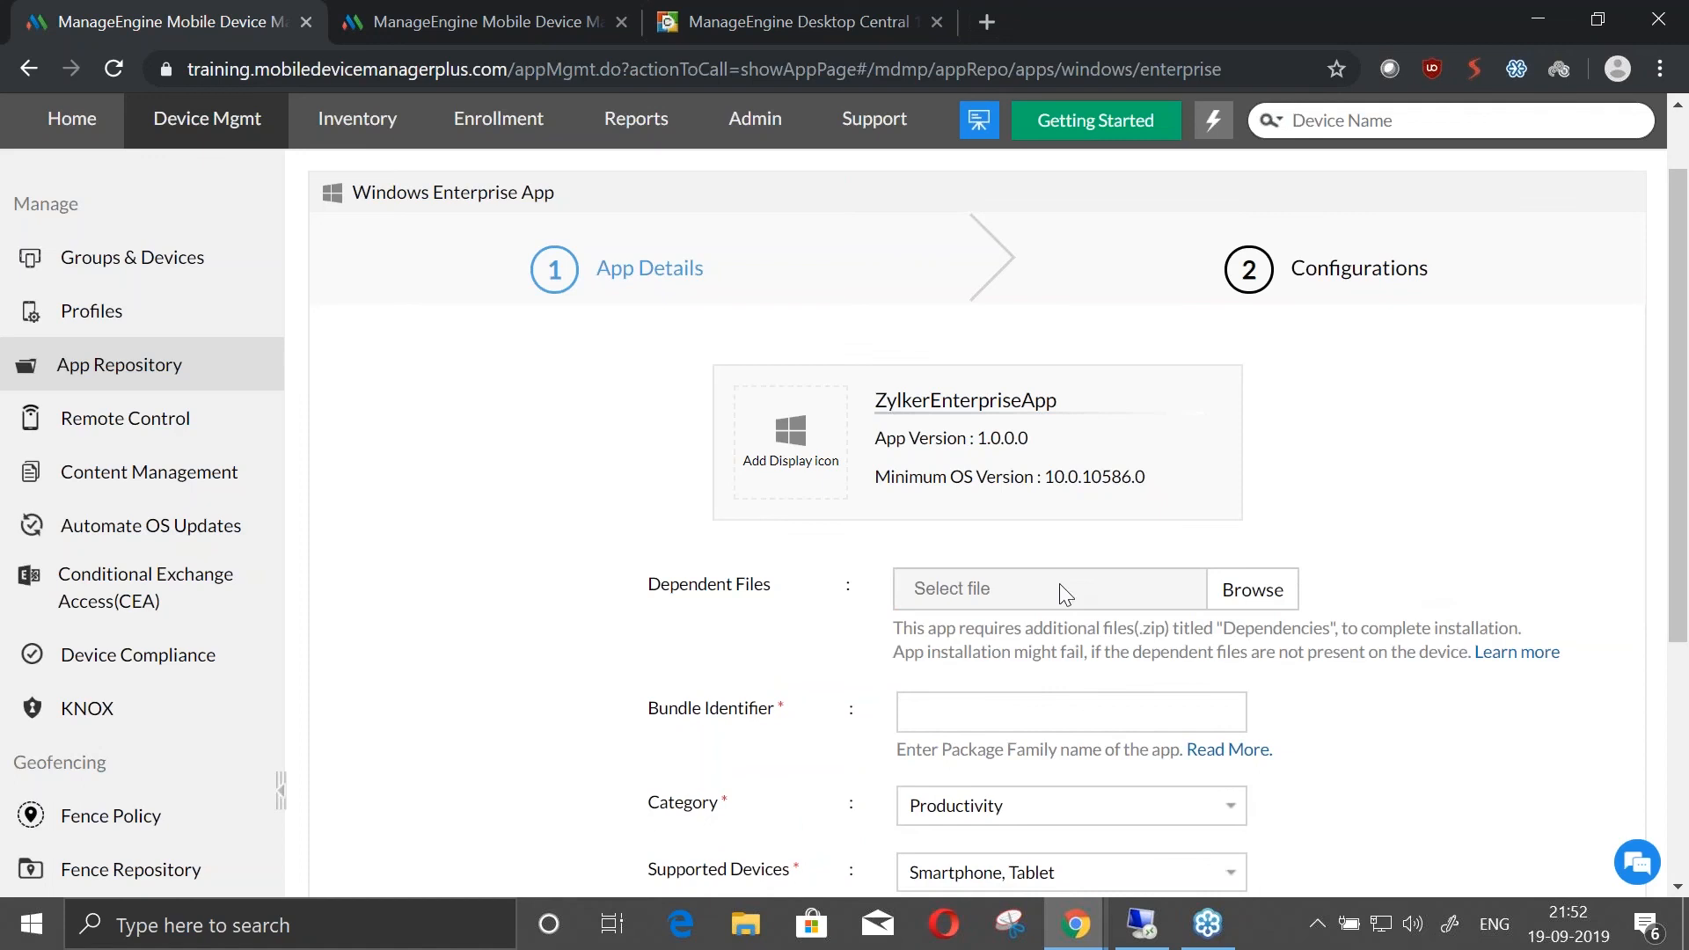
Upload the "Final Dependency files" archive as the enterprise app's dependent files
{"action": "left_click", "coordinate": [1280, 590]}
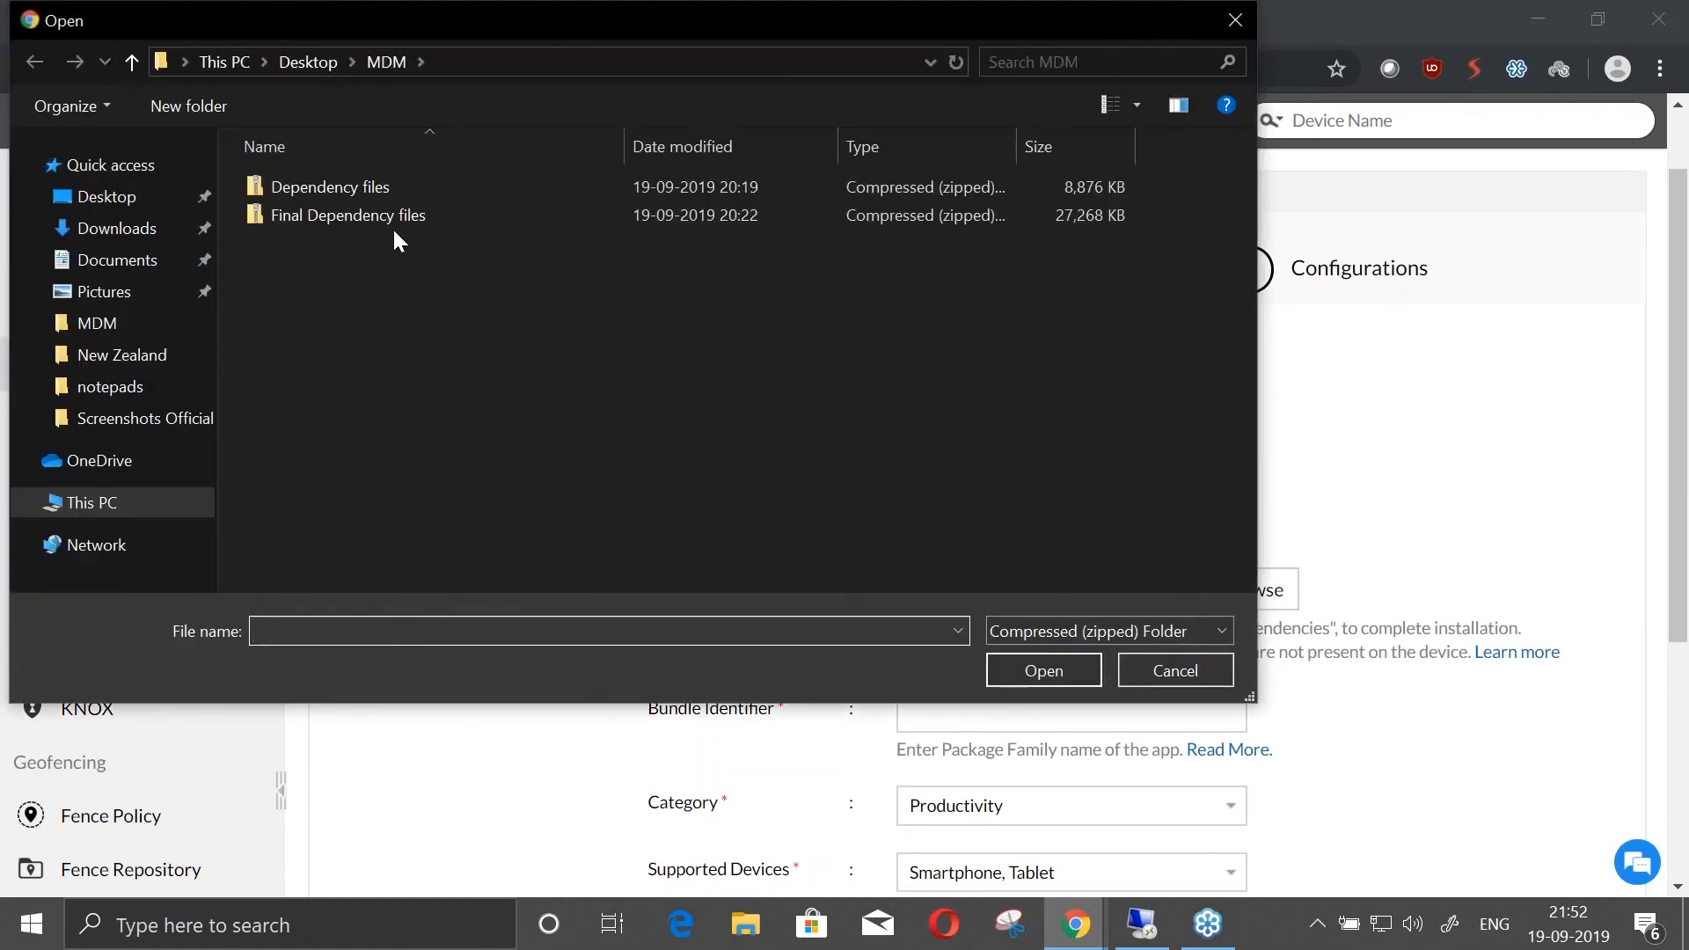
{"action": "left_click", "coordinate": [394, 225]}
{"action": "left_click", "coordinate": [1037, 667]}
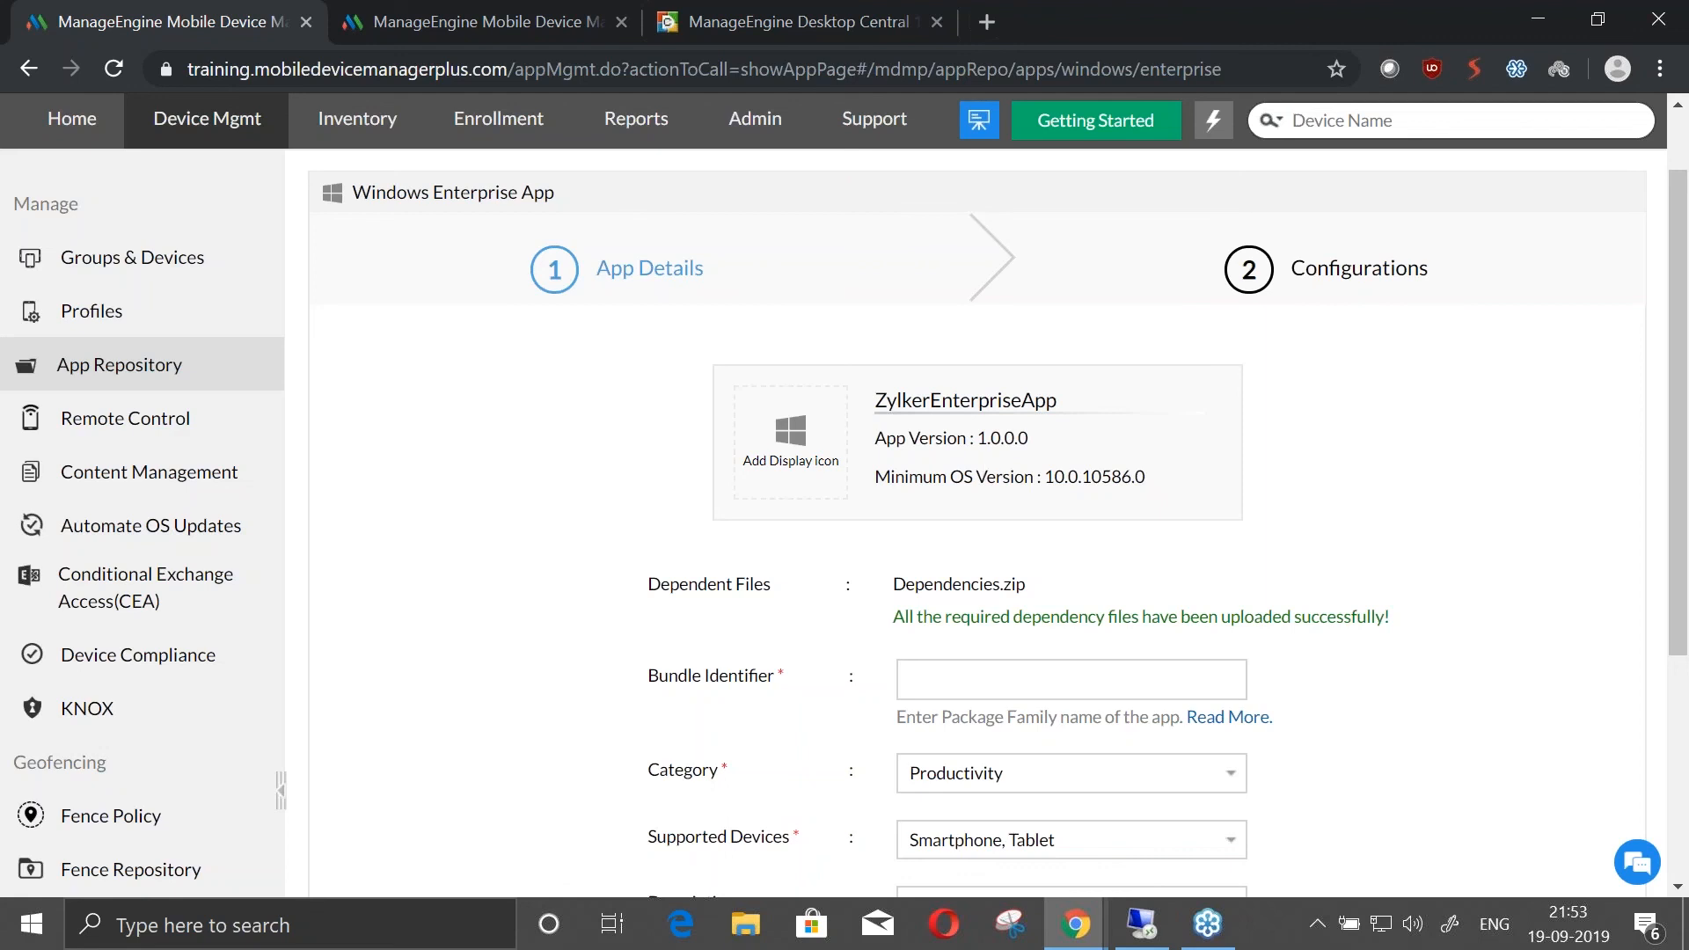
Set the enterprise app's bundle identifier to dafs and proceed to its Configurations stage
{"action": "left_click", "coordinate": [937, 671]}
{"action": "type", "text": "dafs"}
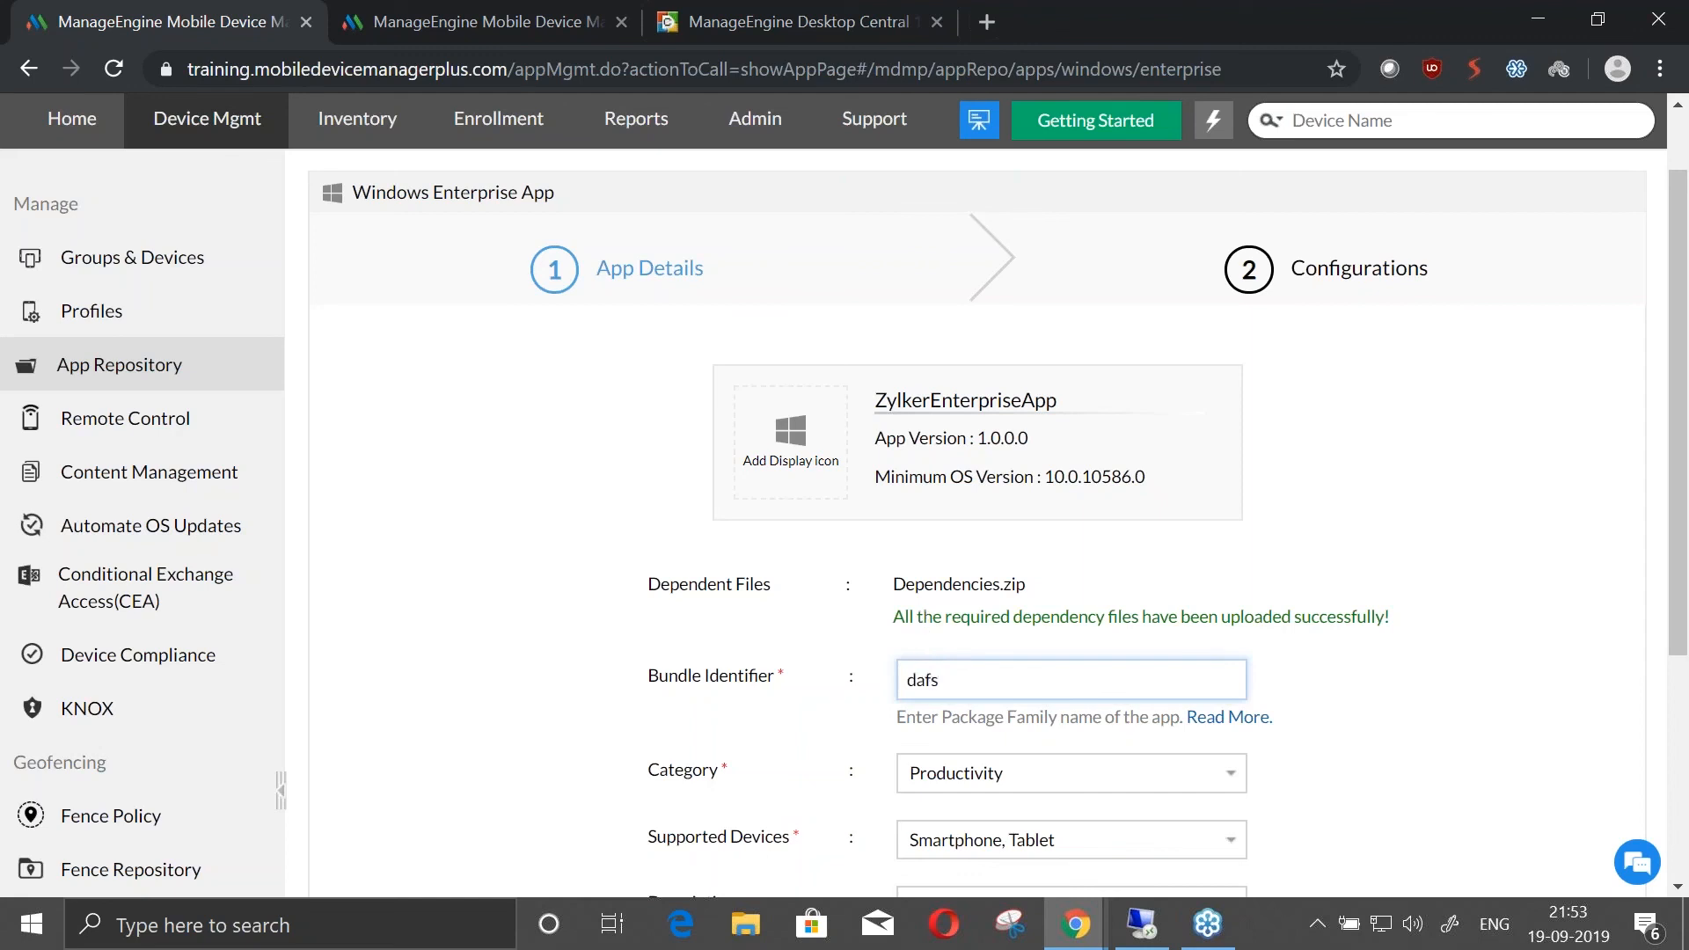
{"action": "scroll", "coordinate": [926, 843], "scroll_direction": "down", "scroll_amount": 4}
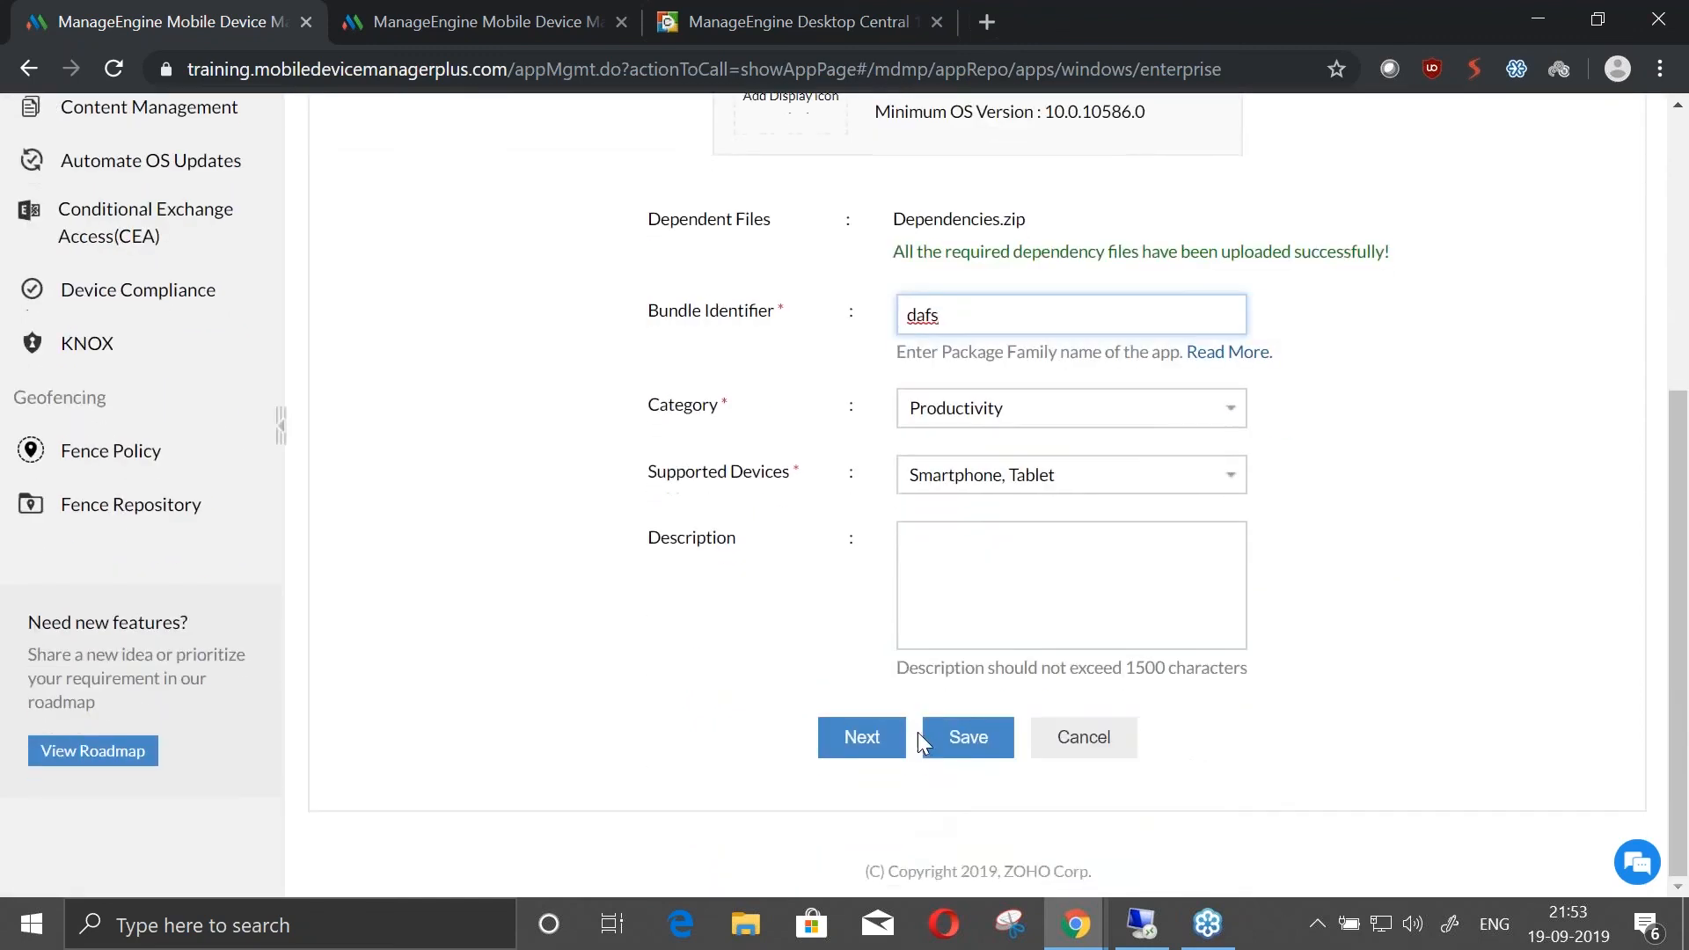
{"action": "left_click", "coordinate": [893, 746]}
Cancel adding the Windows Enterprise App and open the Groups & Devices list
{"action": "scroll", "coordinate": [862, 604], "scroll_direction": "up", "scroll_amount": 3}
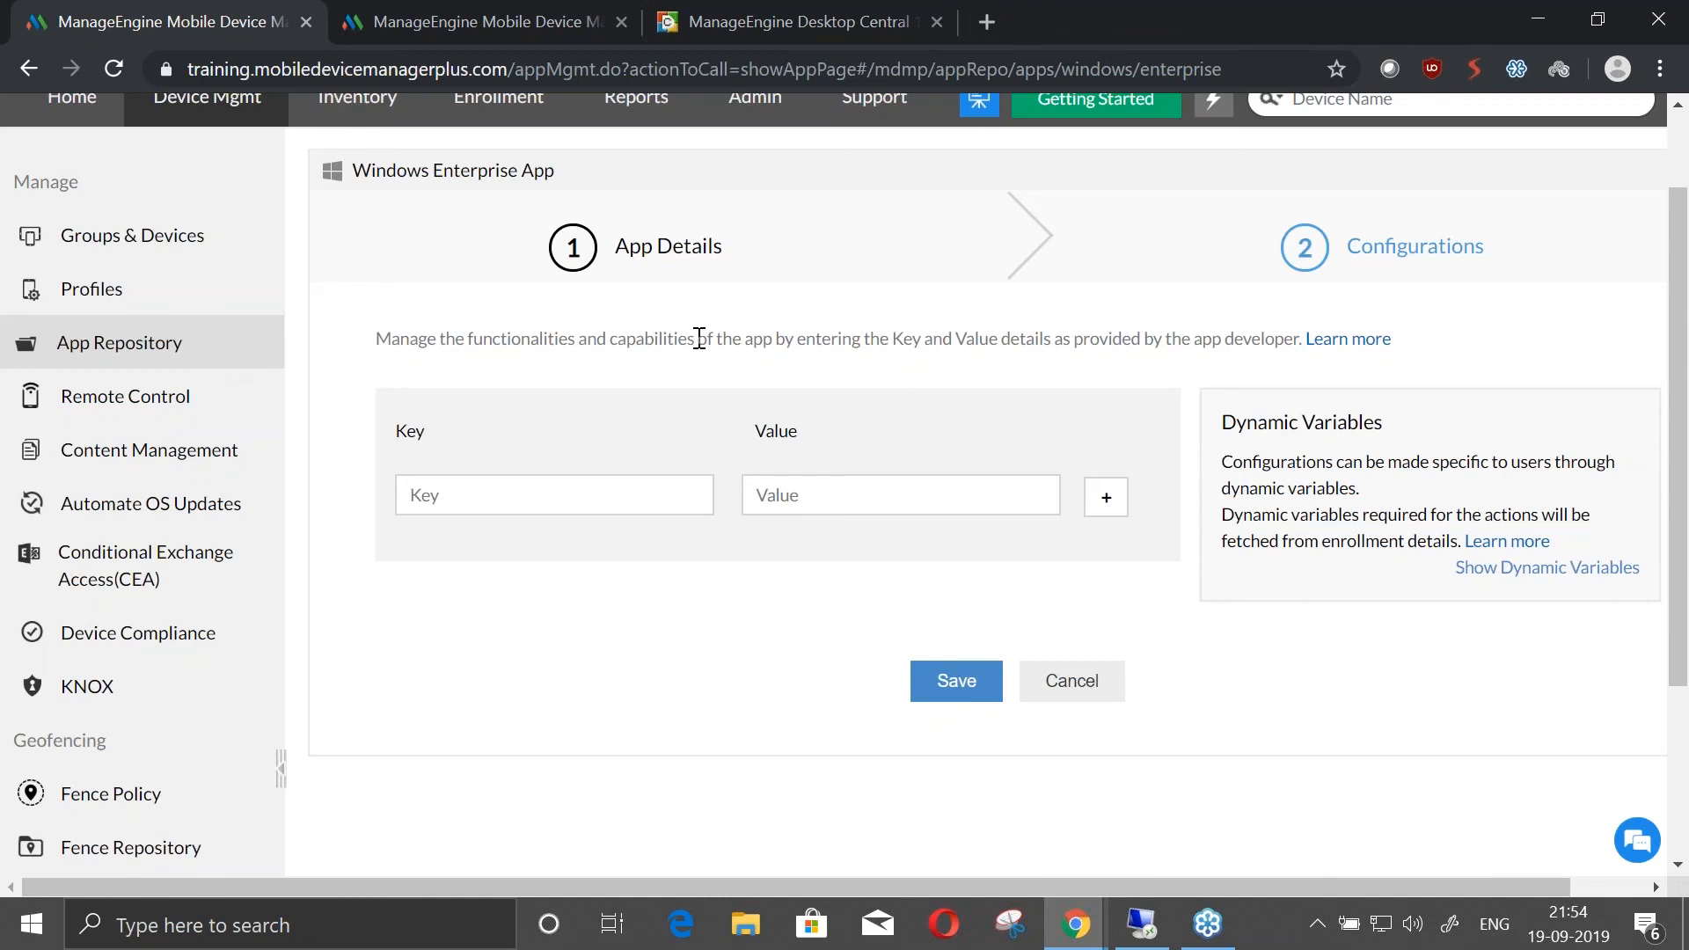
{"action": "left_click", "coordinate": [1056, 679]}
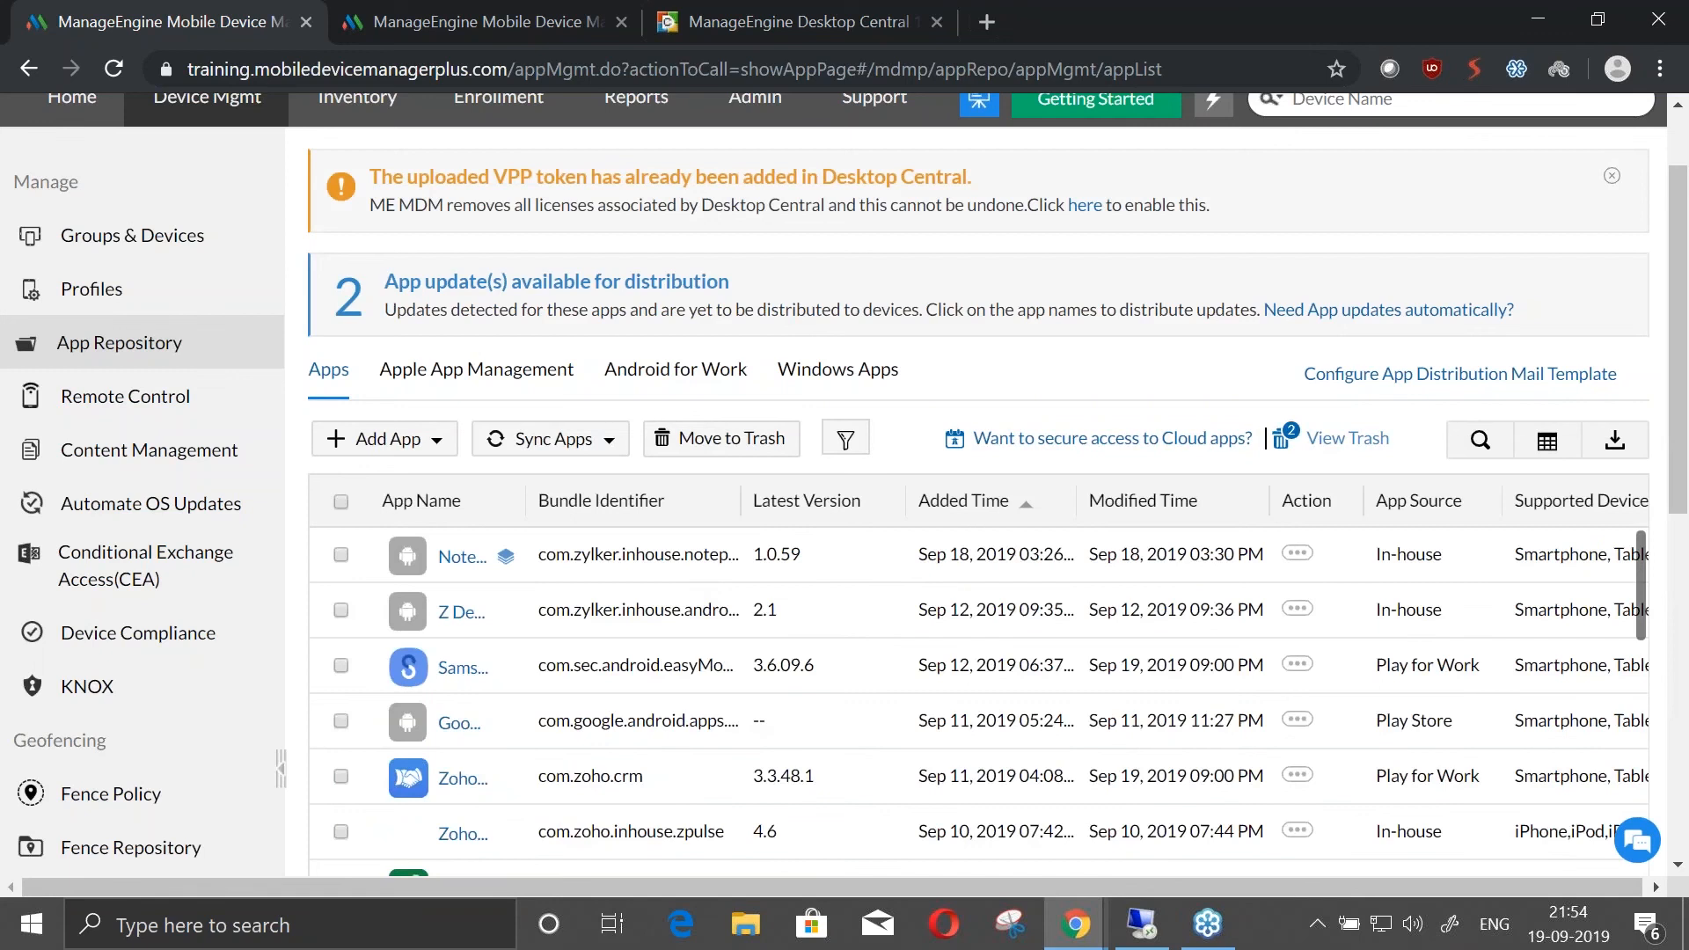
{"action": "left_click", "coordinate": [145, 234]}
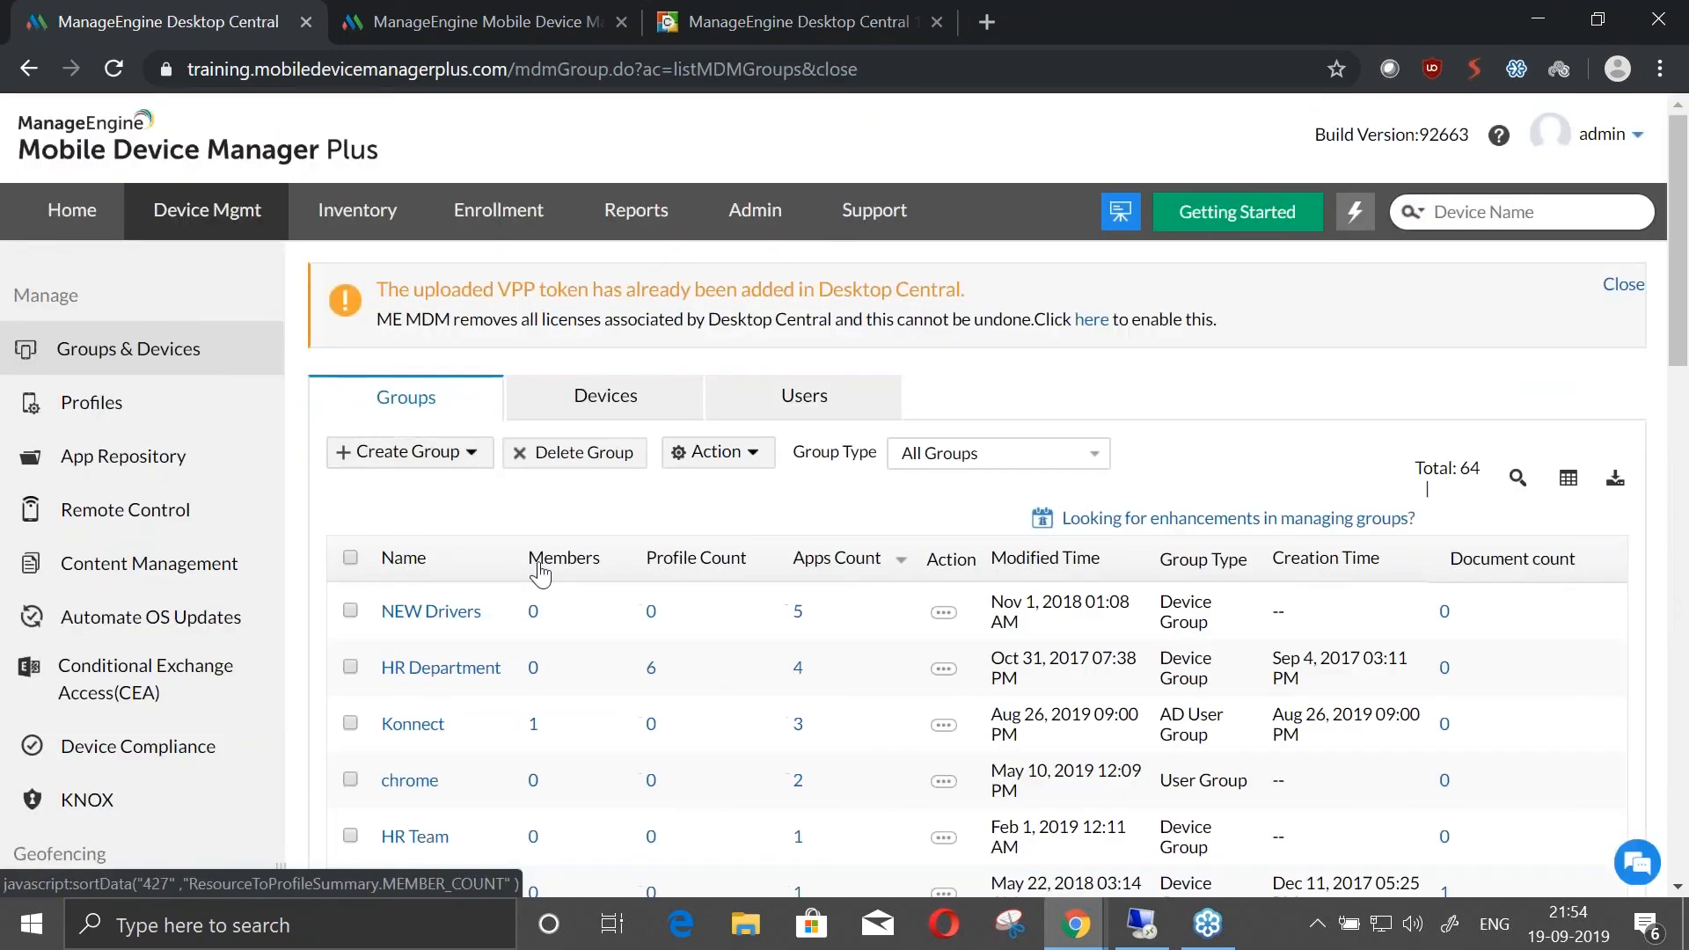
Examine the app distribution options for the NEW Drivers group, including silent installation, and return to the groups list without distributing
{"action": "left_click", "coordinate": [350, 611]}
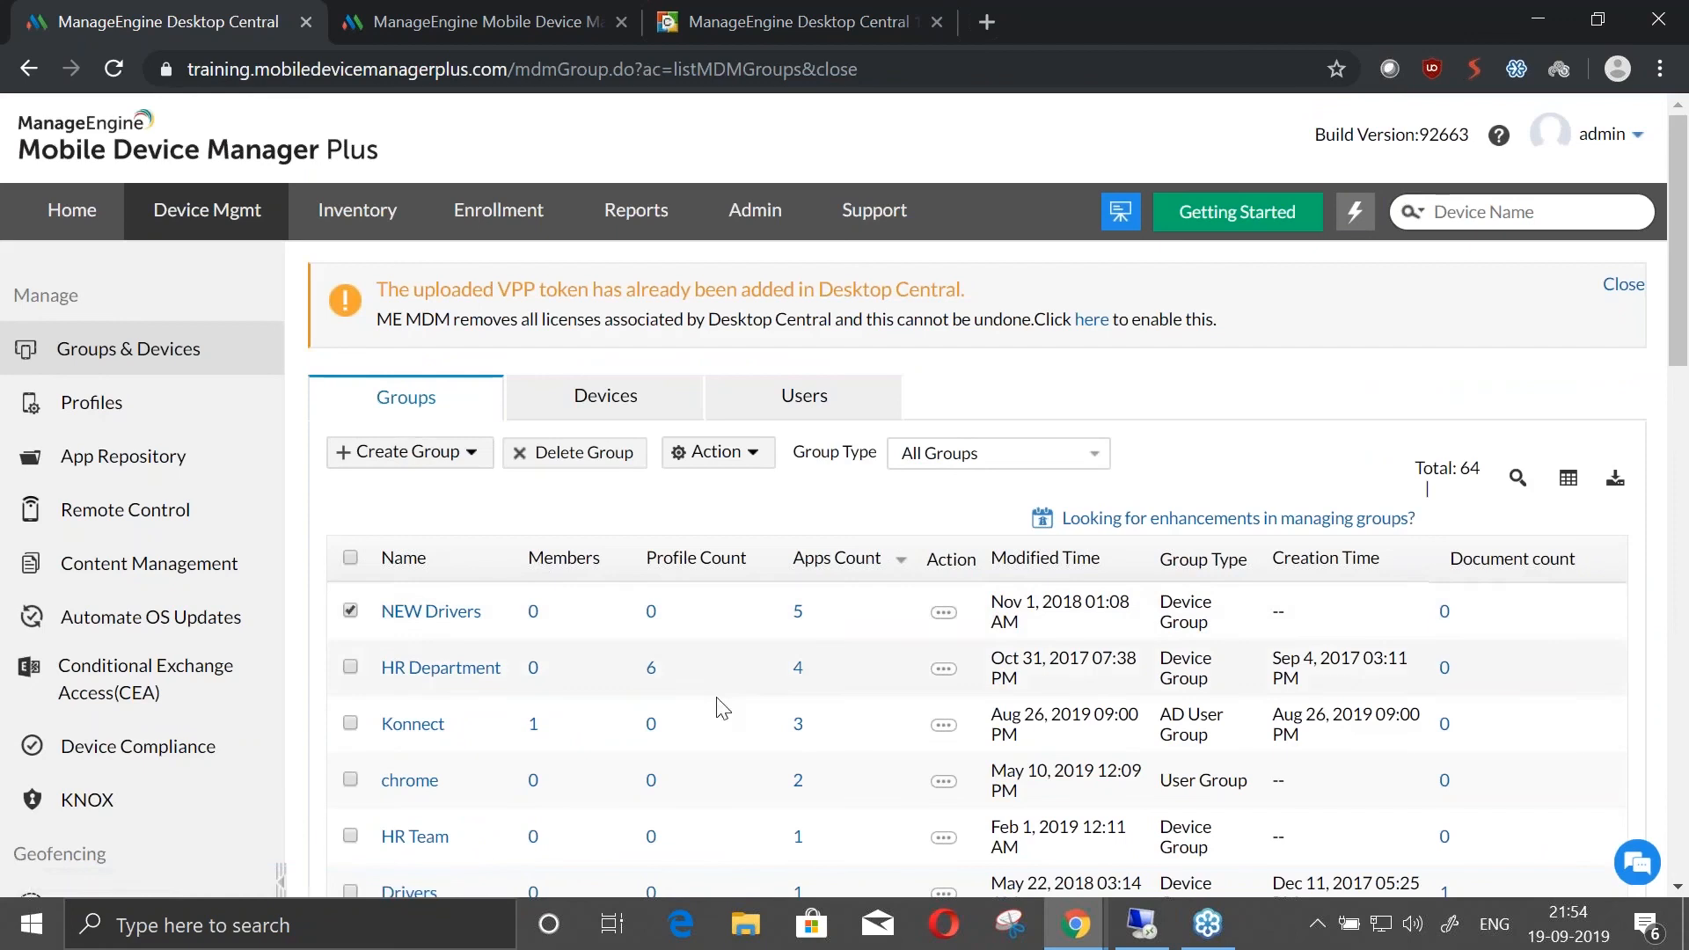
{"action": "left_click", "coordinate": [714, 453]}
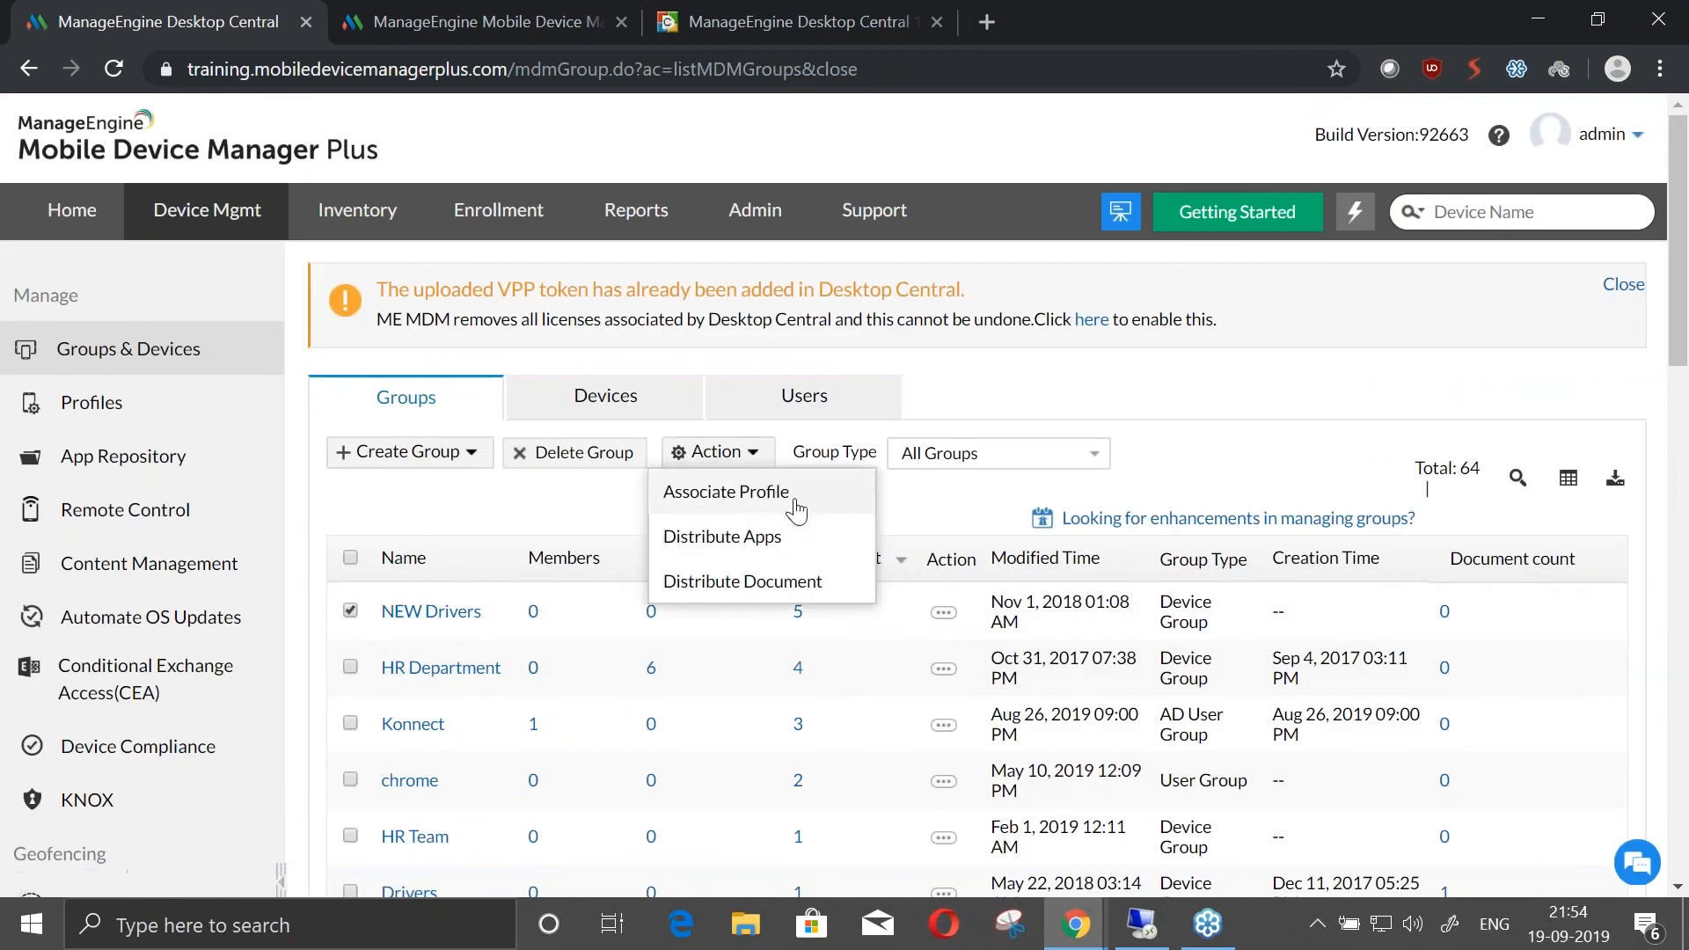
{"action": "left_click", "coordinate": [796, 537]}
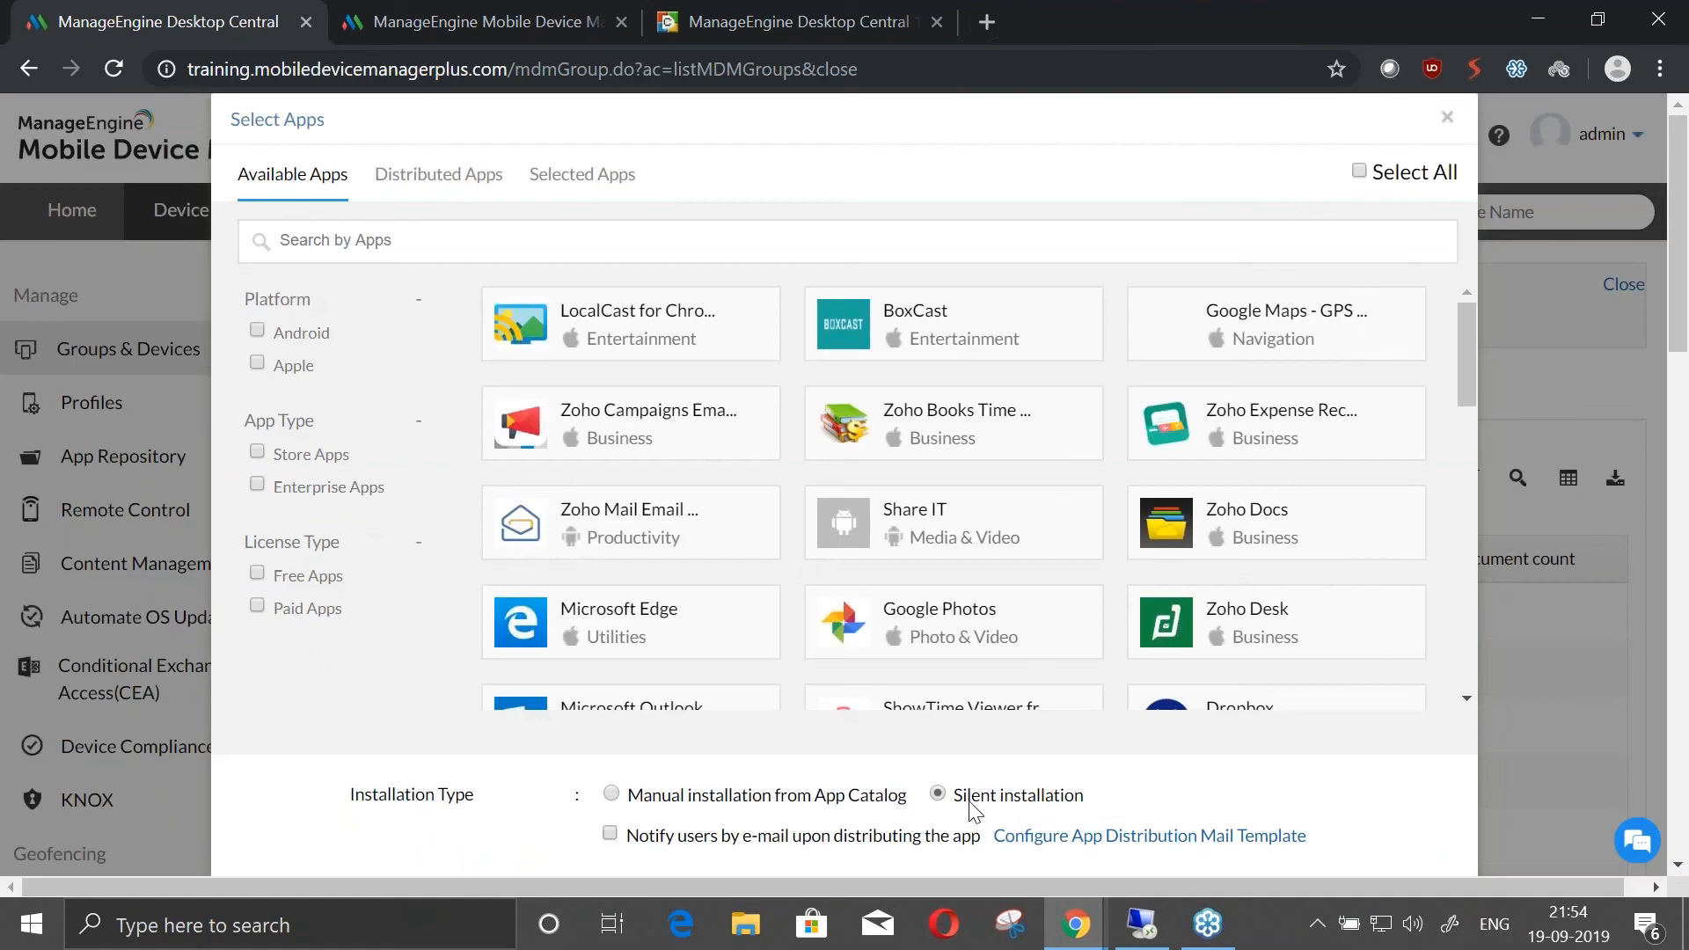
{"action": "left_click_drag", "start_coordinate": [965, 797], "coordinate": [1087, 805]}
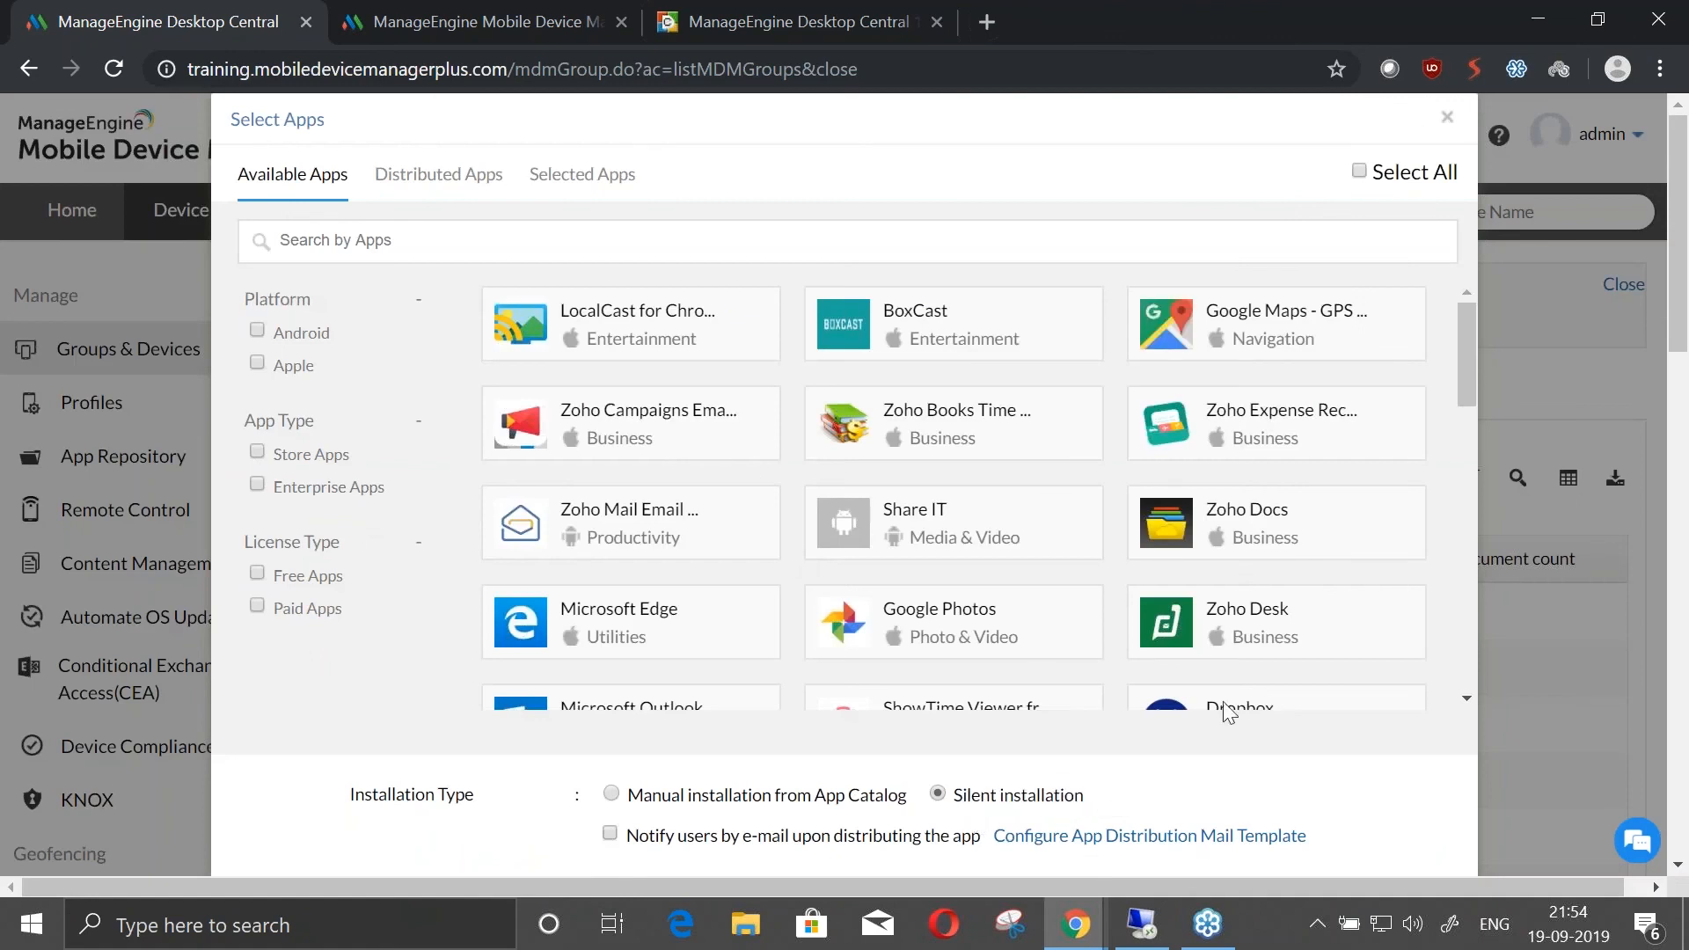
{"action": "left_click", "coordinate": [1447, 117]}
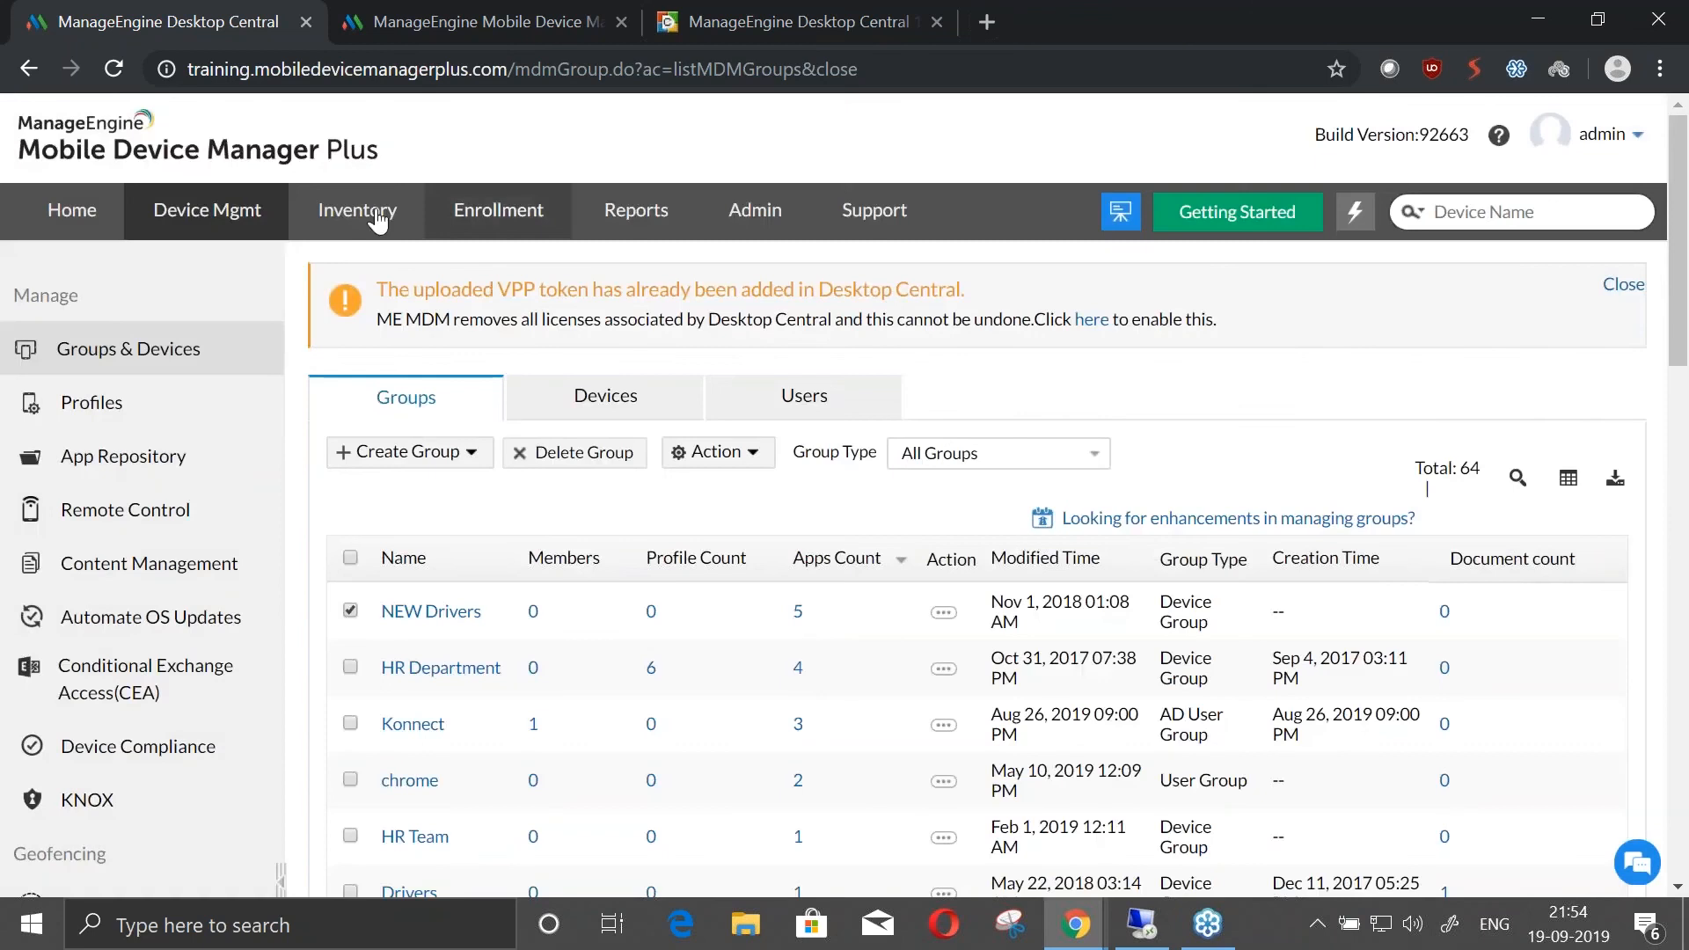
{"action": "left_click", "coordinate": [162, 217]}
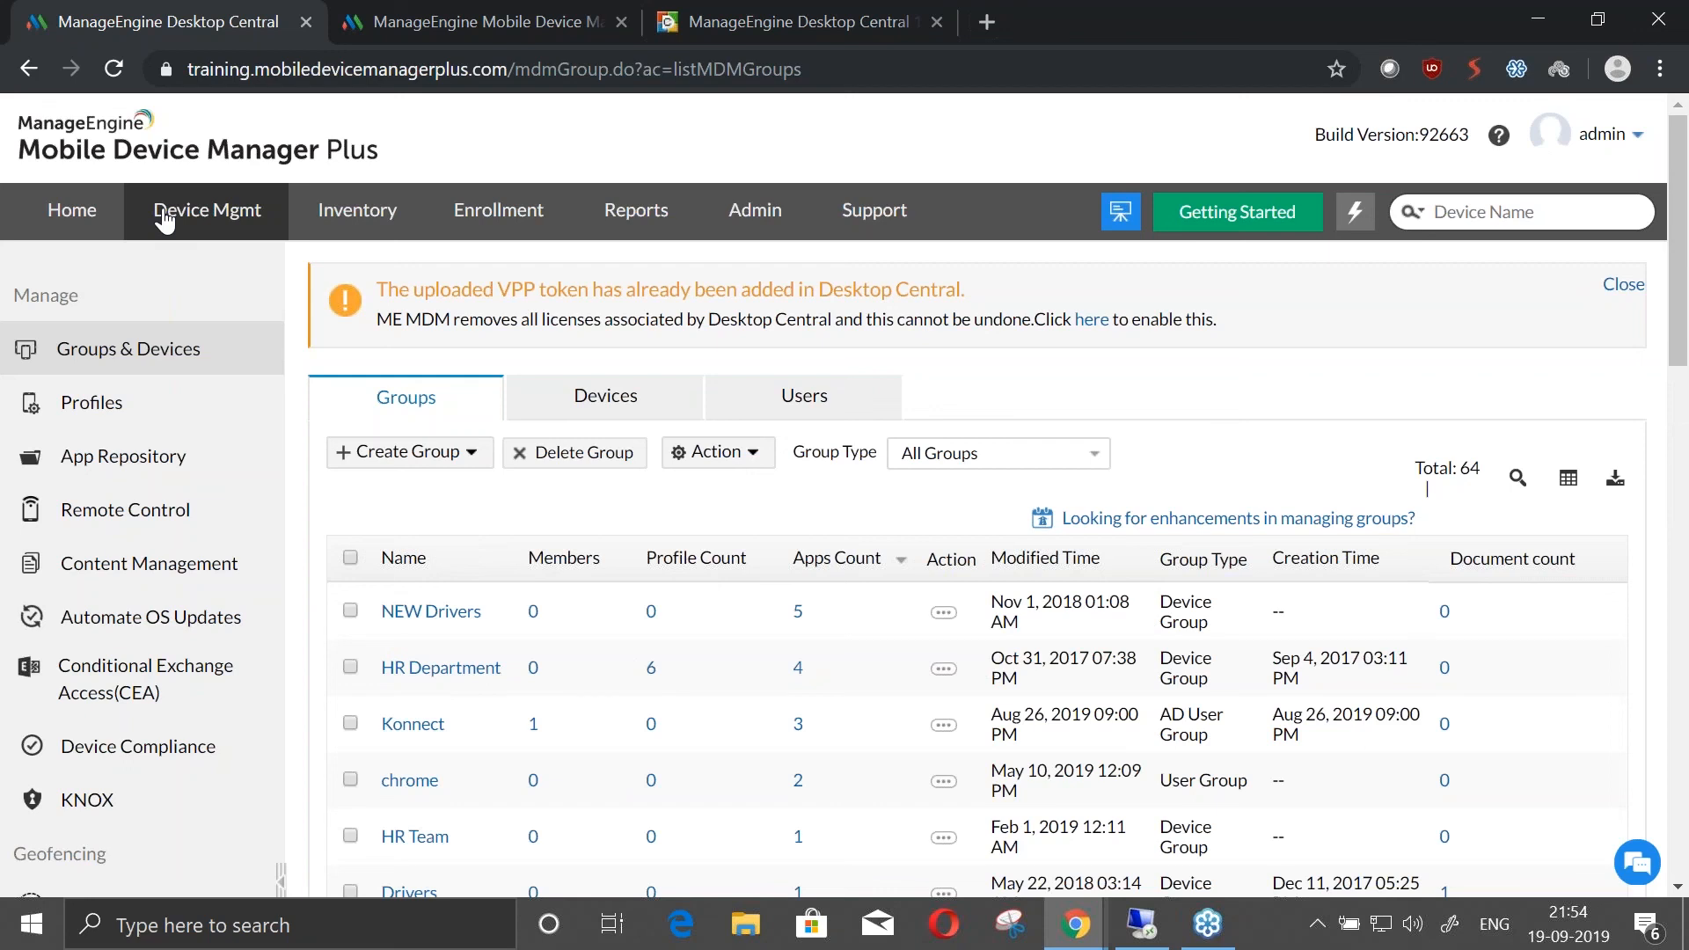
Switch to the Free Edition MDM console, check the Add Documents page under Content Management, and return to the document list
{"action": "key", "text": "alt+Tab"}
{"action": "left_click", "coordinate": [541, 16]}
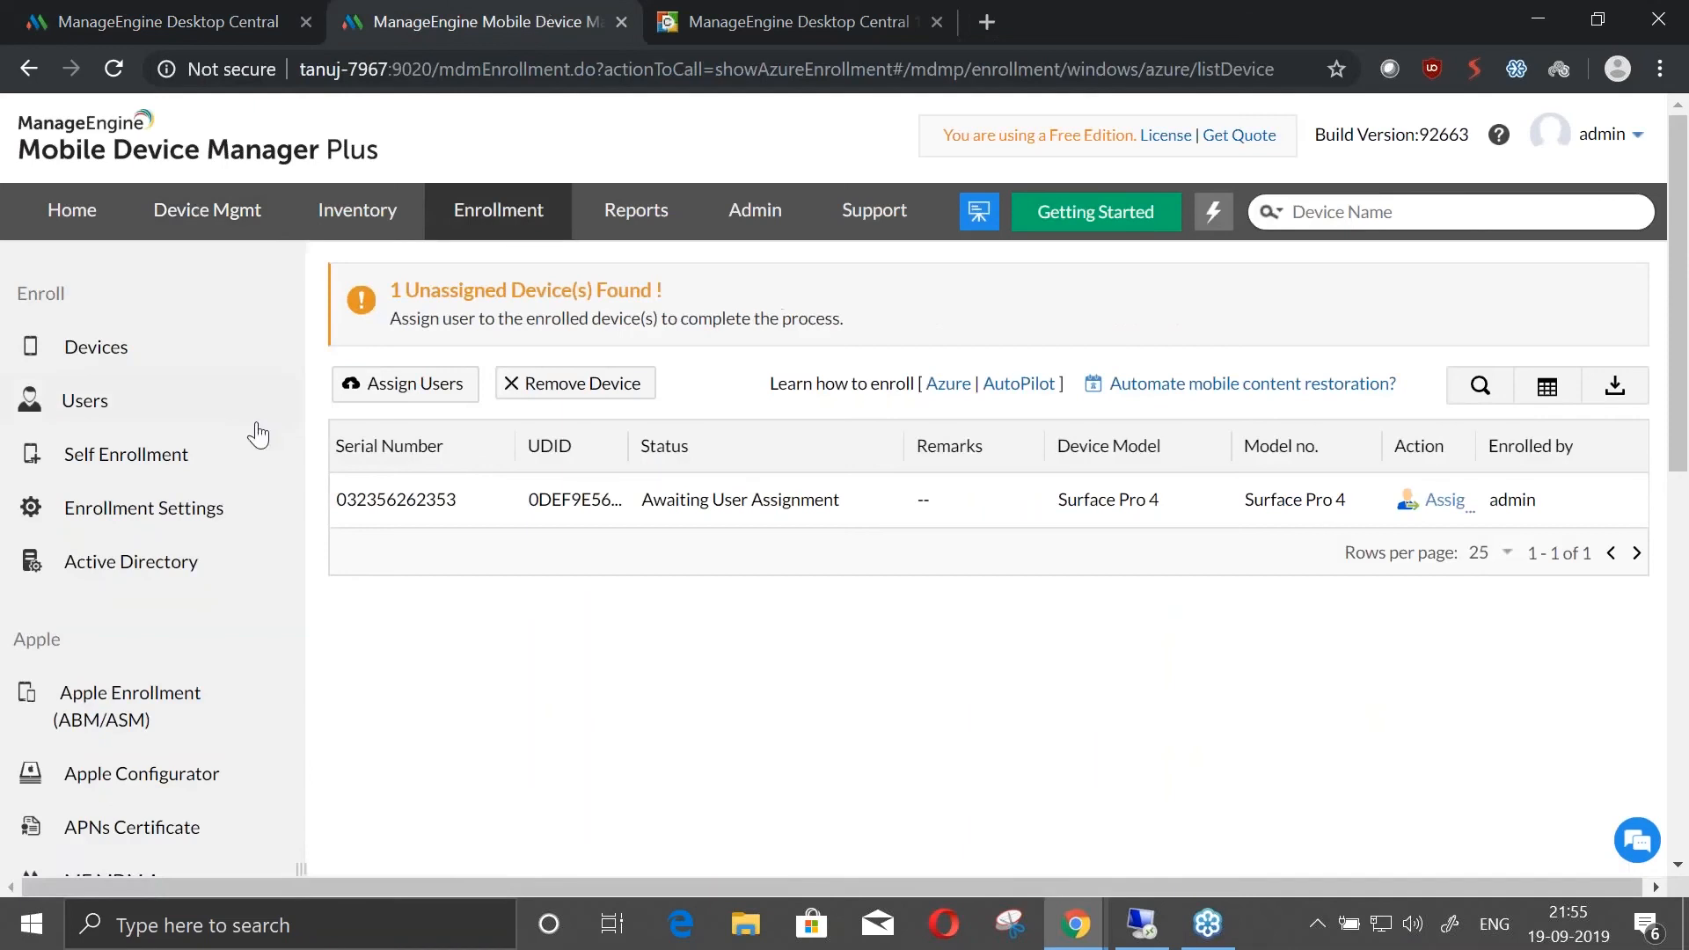
{"action": "left_click", "coordinate": [198, 214]}
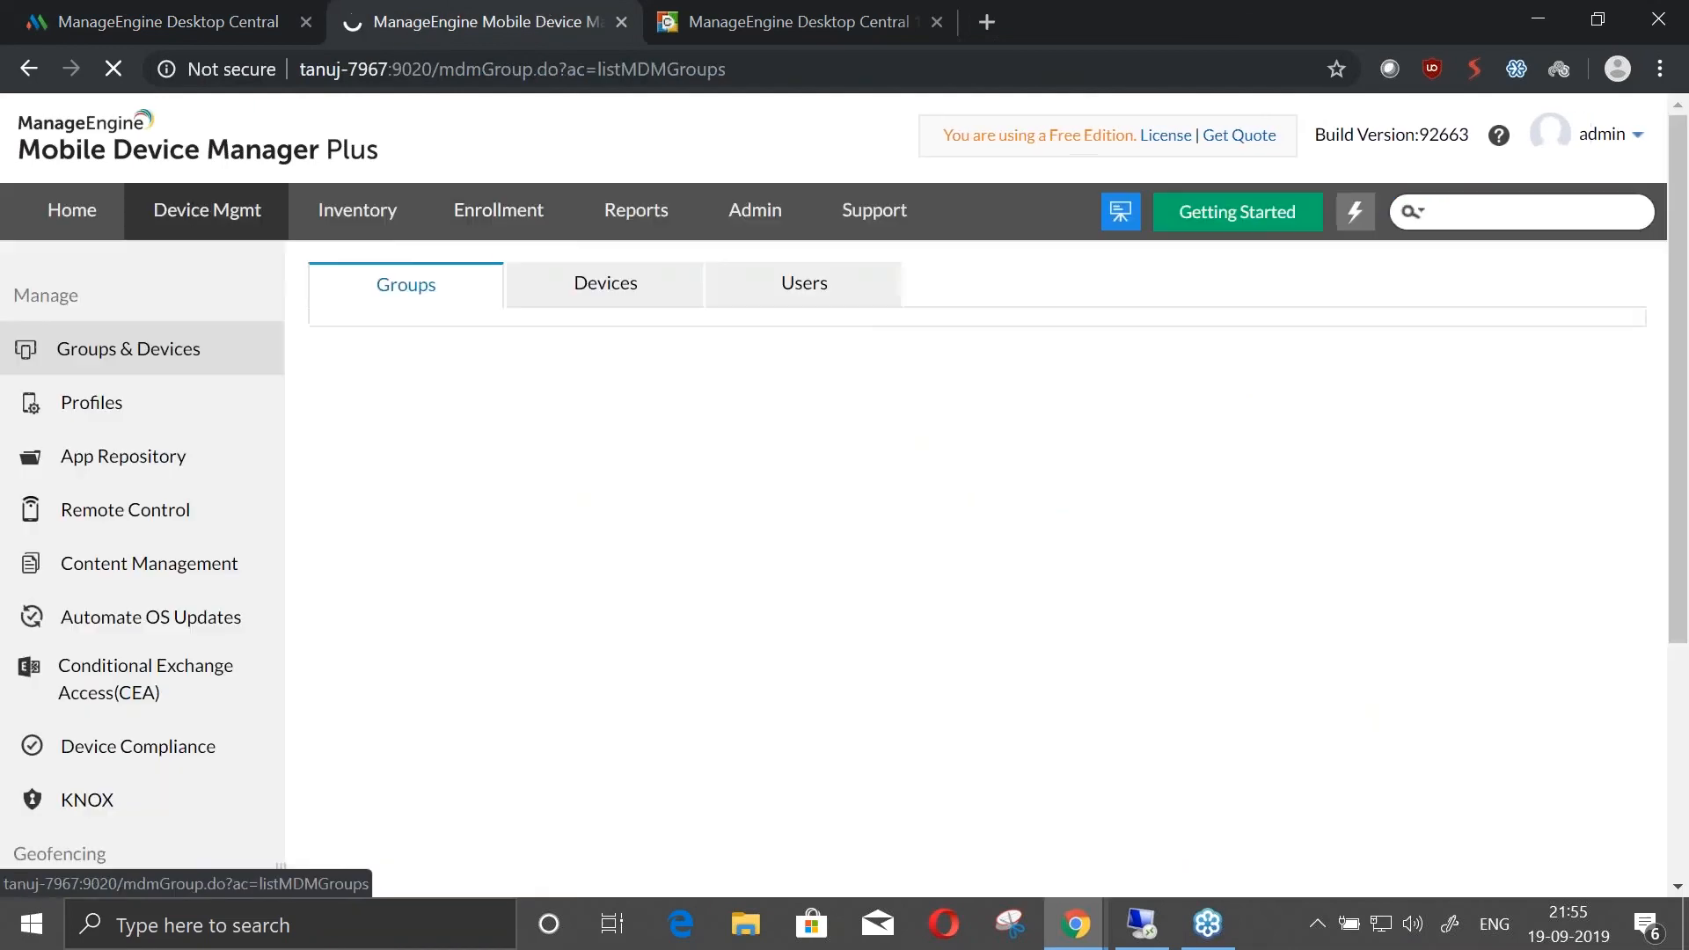
{"action": "scroll", "coordinate": [256, 559], "scroll_direction": "down", "scroll_amount": 1}
{"action": "left_click", "coordinate": [202, 438]}
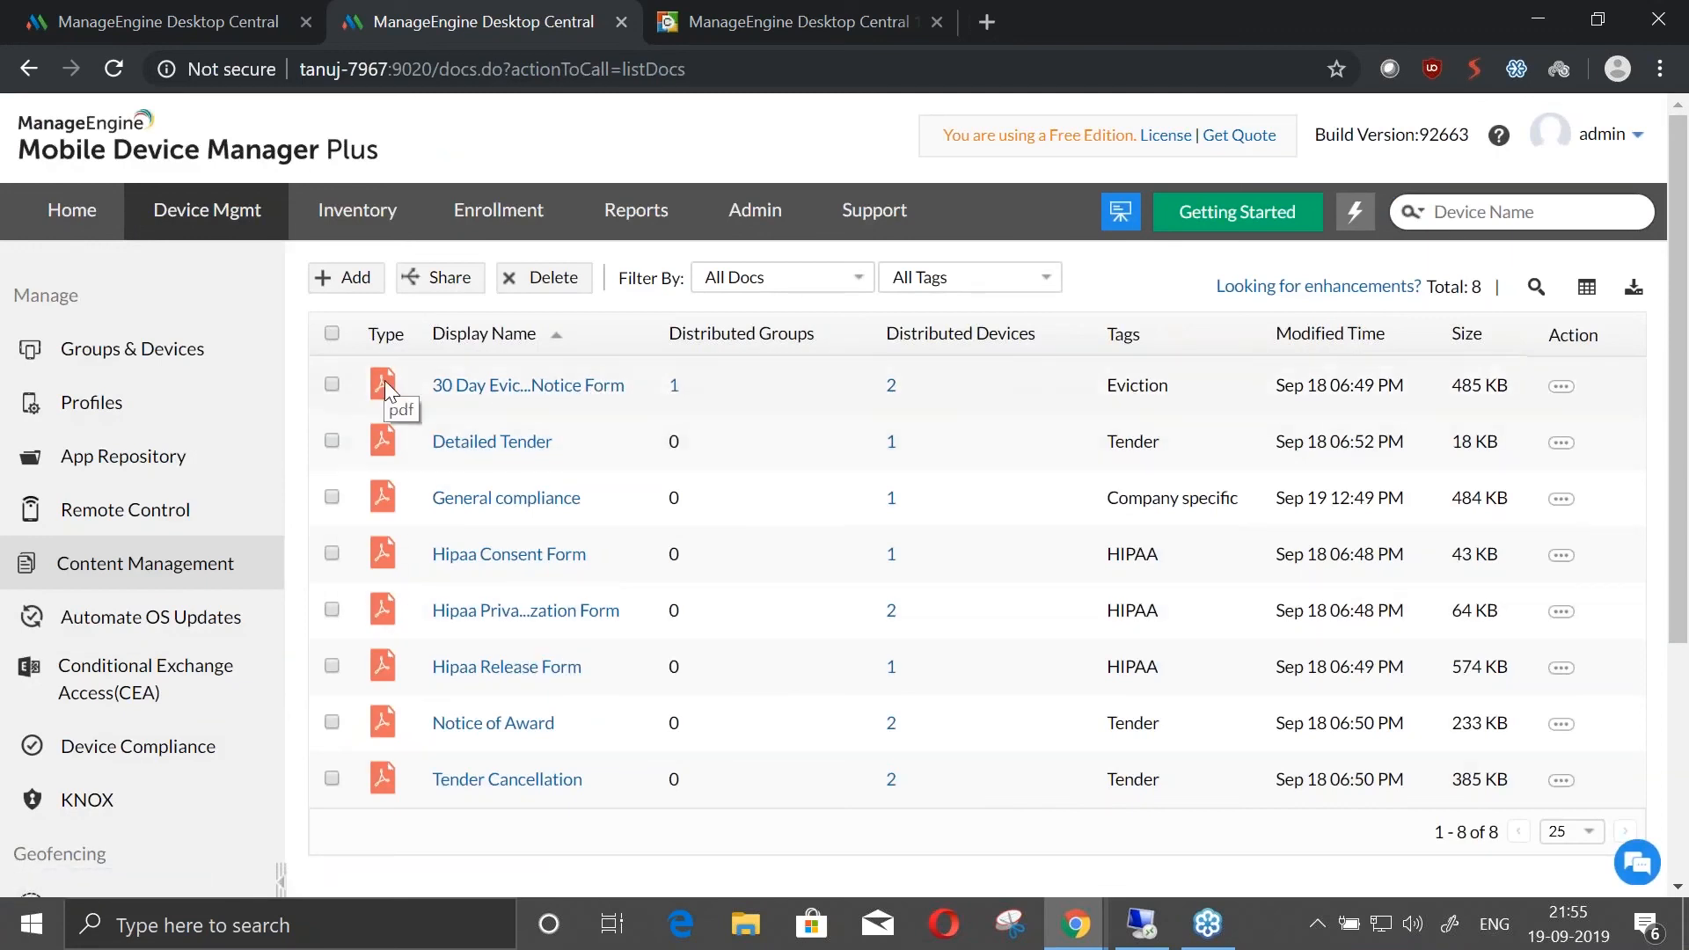
{"action": "left_click", "coordinate": [356, 280]}
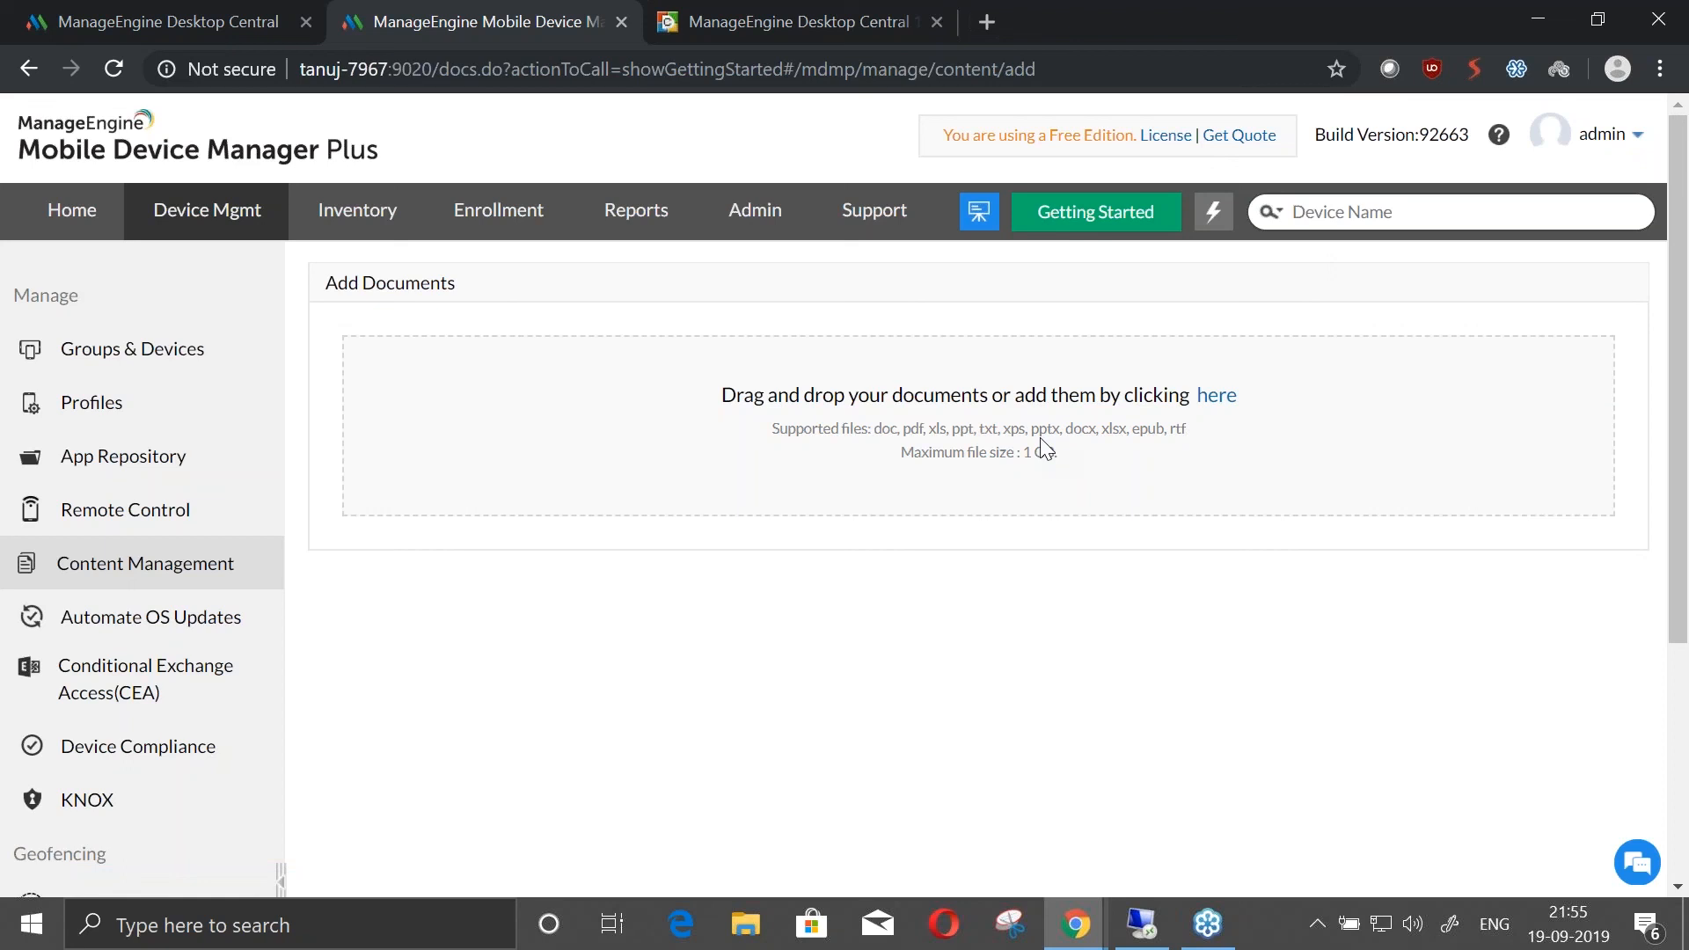
{"action": "left_click", "coordinate": [223, 563]}
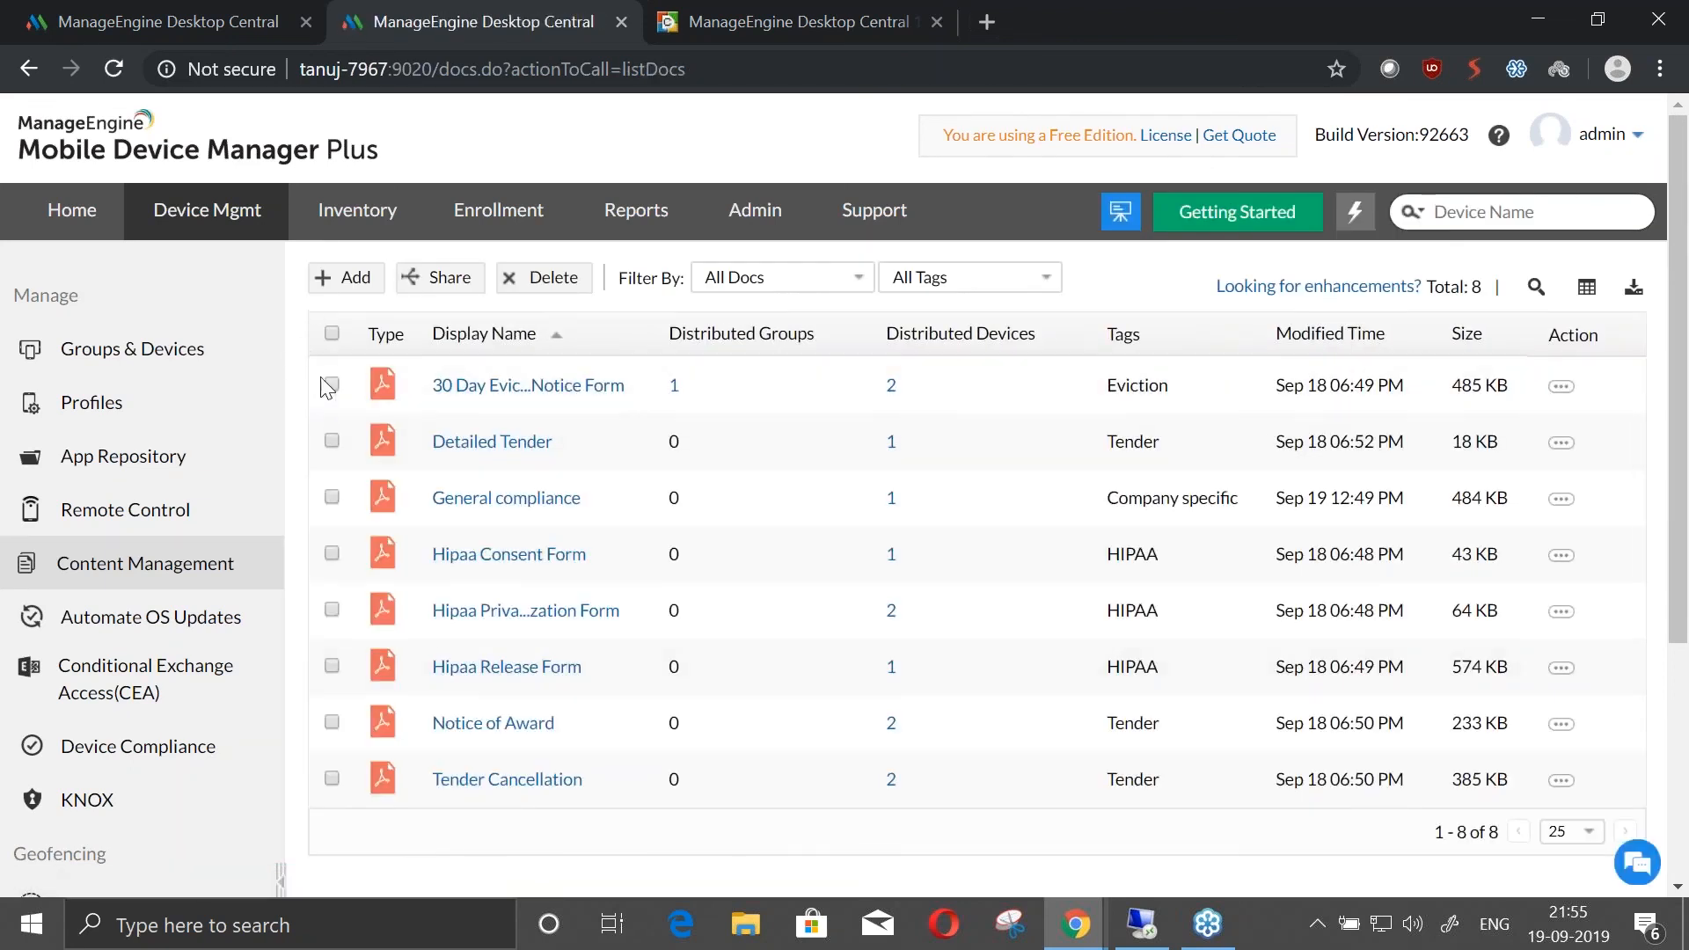
Share the 30 Day Eviction Notice Form and Detailed Tender documents with the Dracarys device
{"action": "left_click", "coordinate": [333, 382]}
{"action": "left_click", "coordinate": [333, 439]}
{"action": "left_click", "coordinate": [442, 283]}
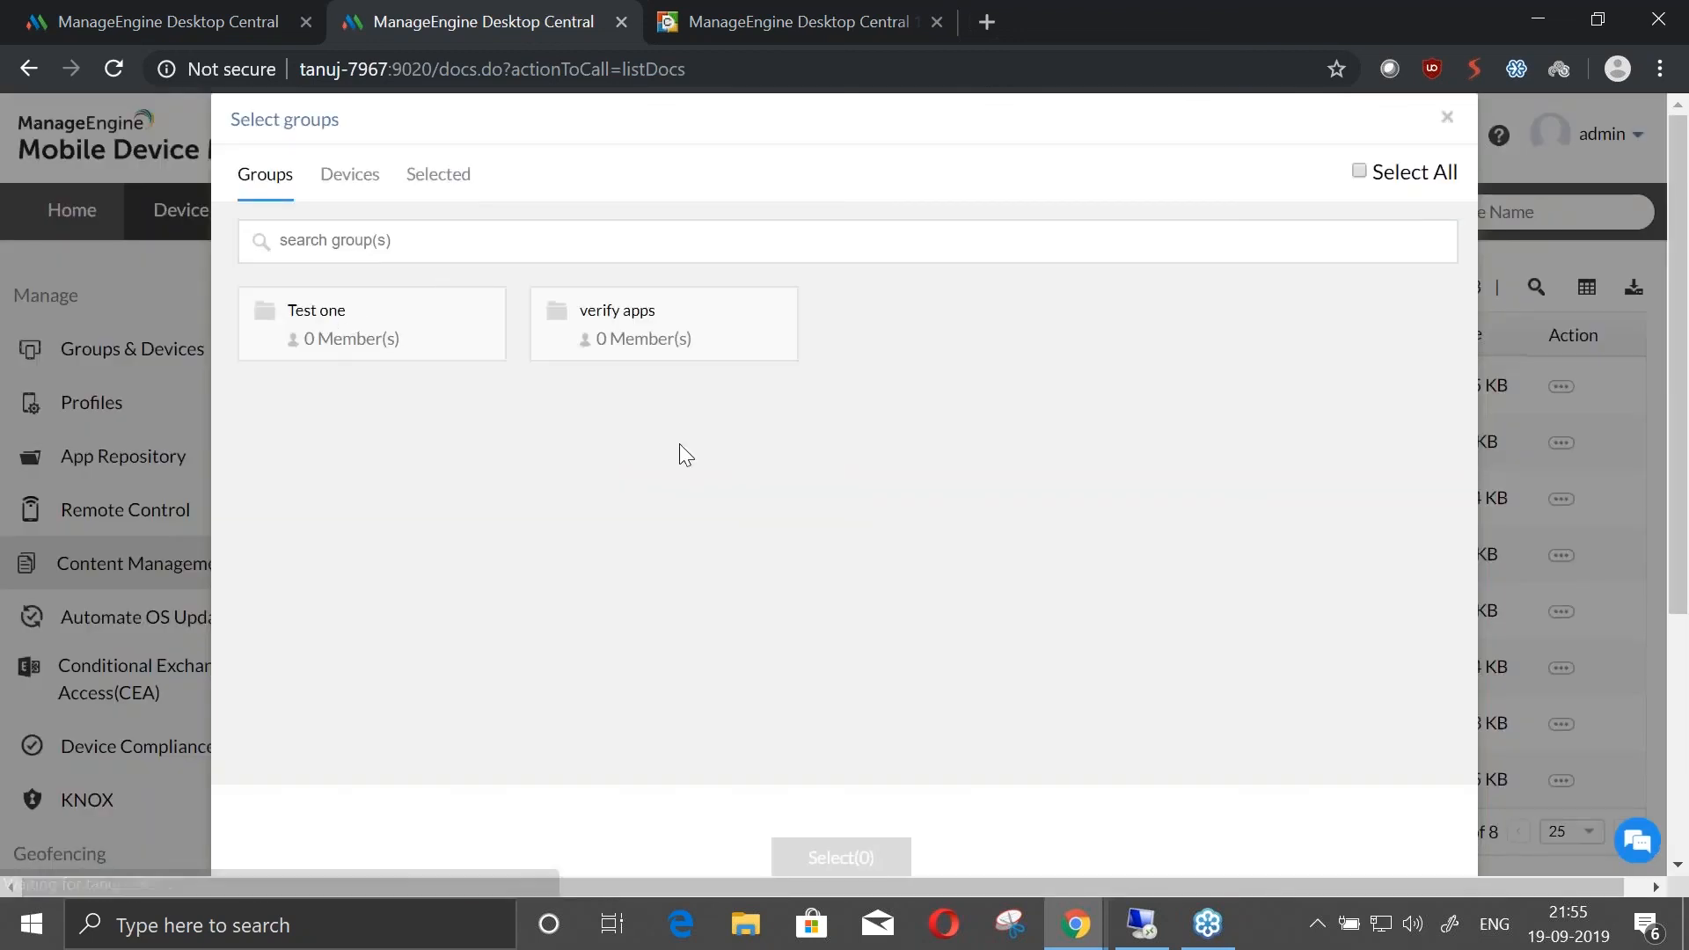
{"action": "left_click", "coordinate": [352, 186]}
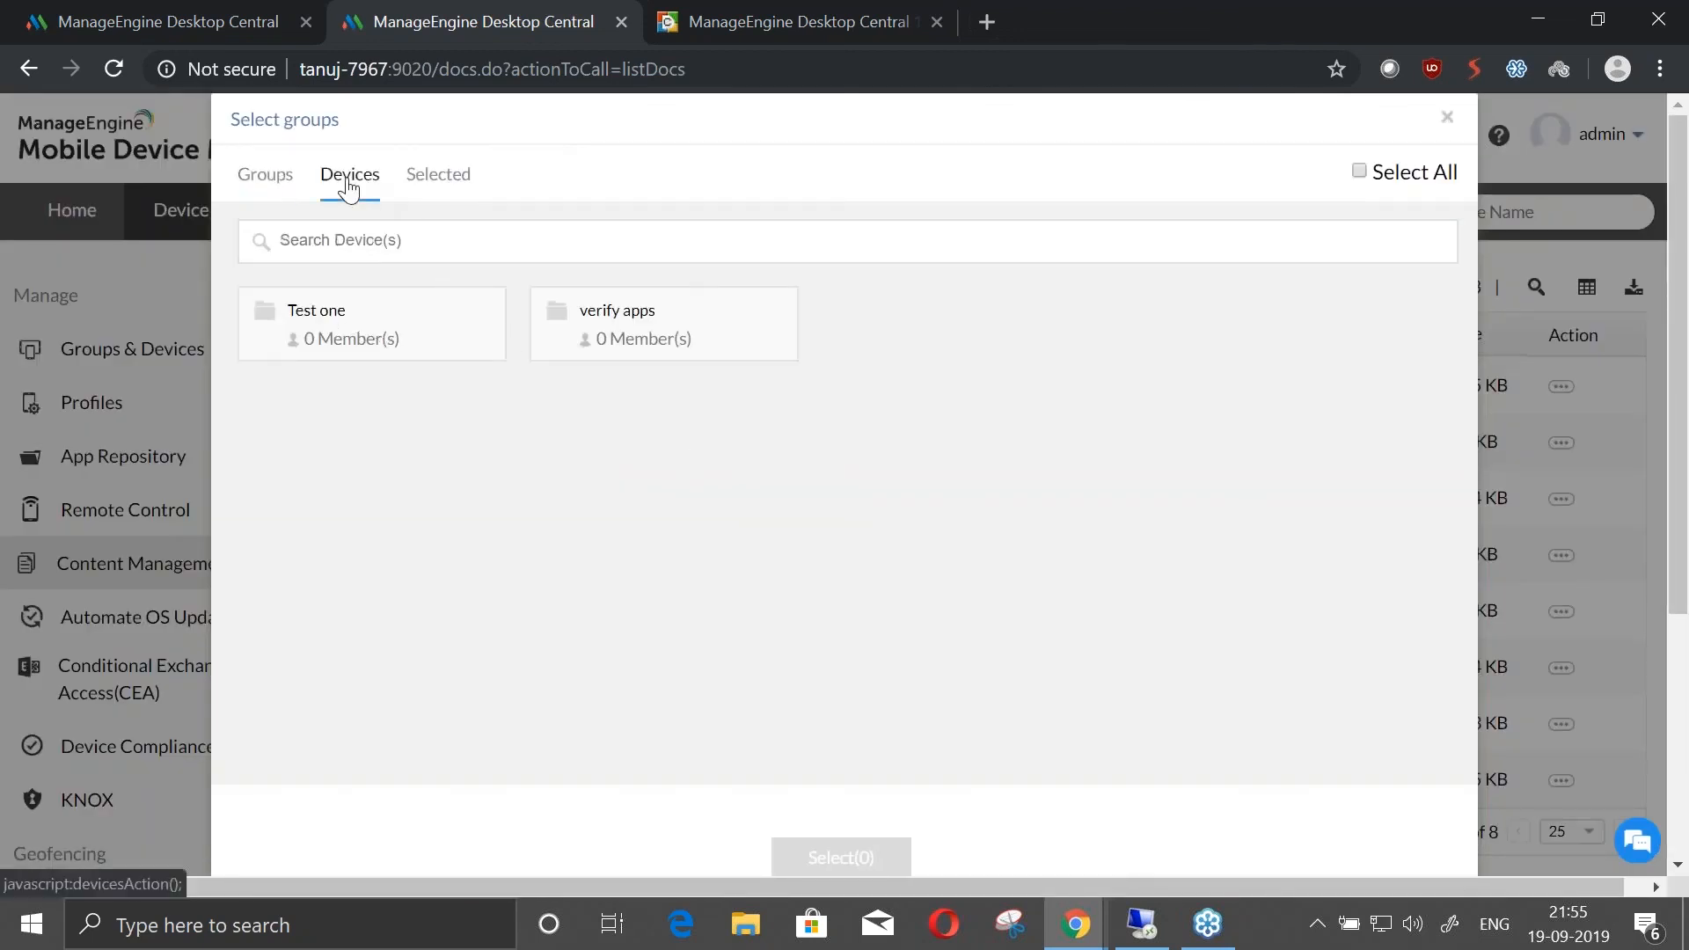
{"action": "left_click", "coordinate": [275, 178]}
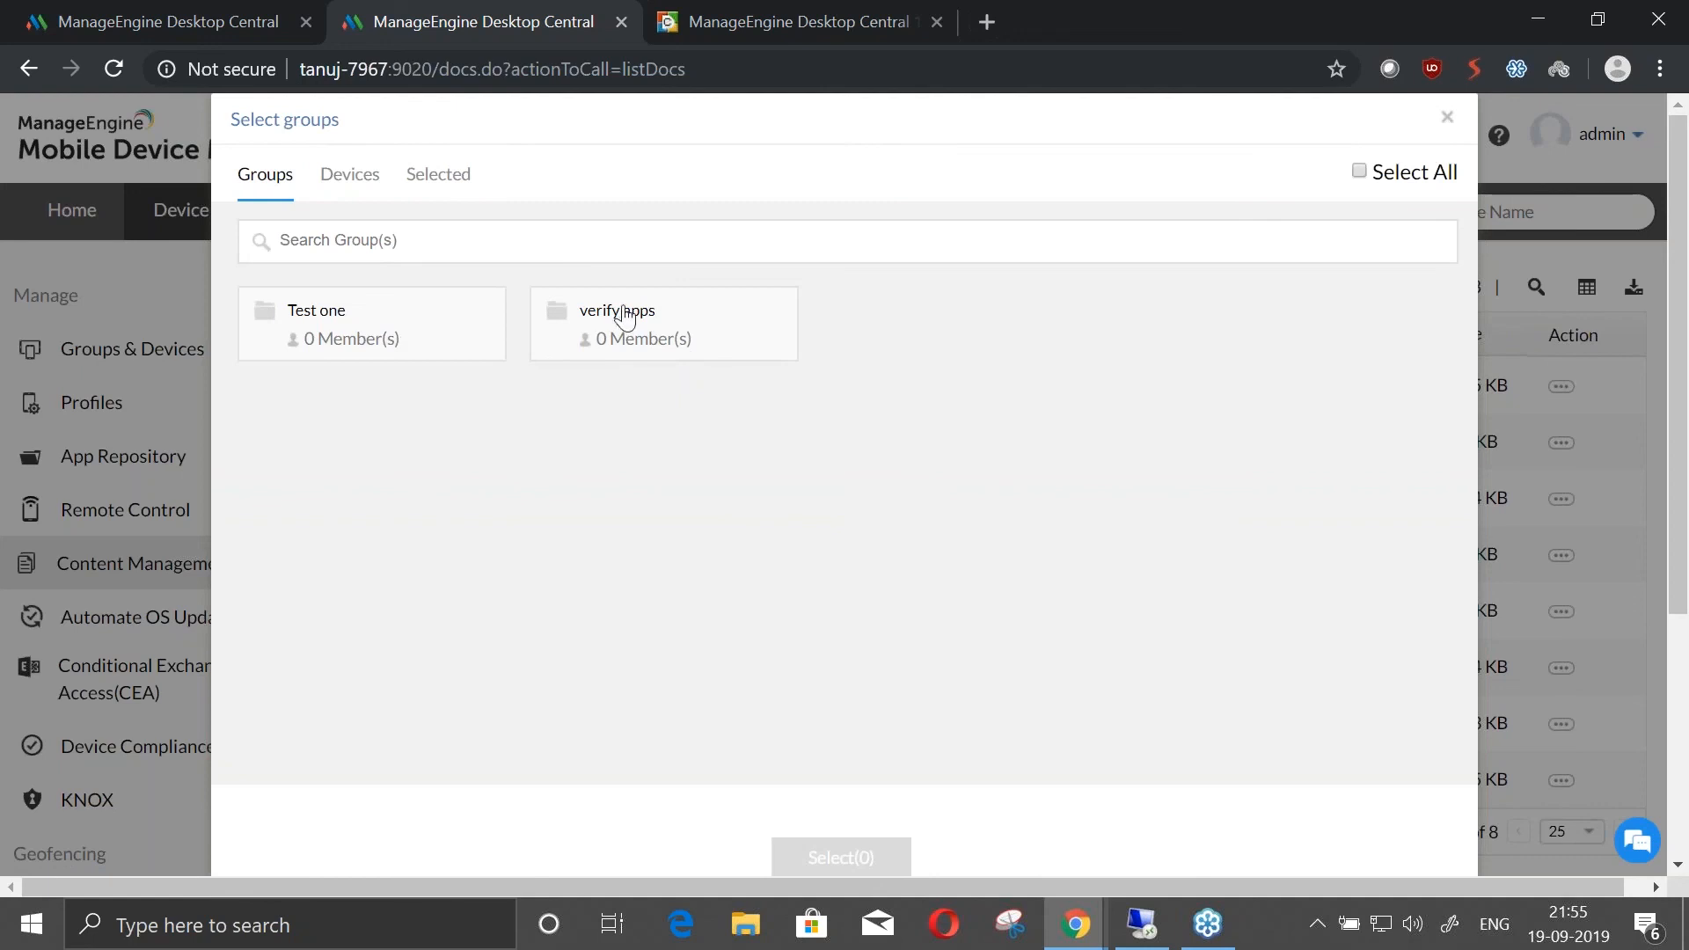
{"action": "left_click", "coordinate": [357, 183]}
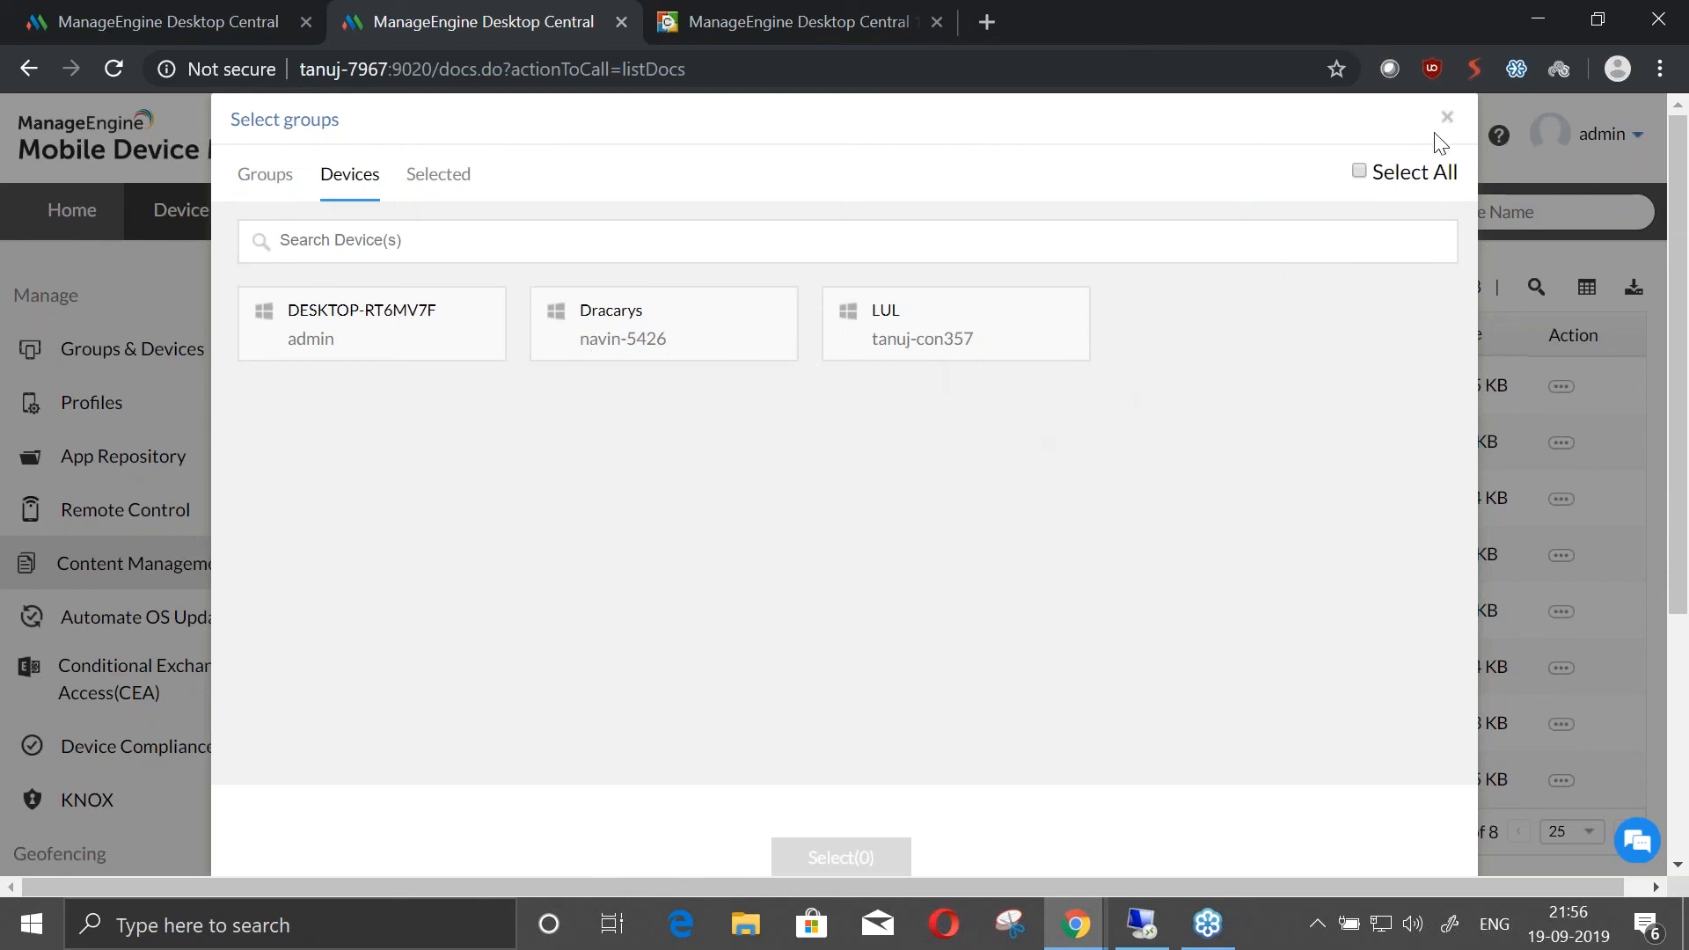
{"action": "left_click", "coordinate": [631, 350]}
{"action": "left_click", "coordinate": [818, 859]}
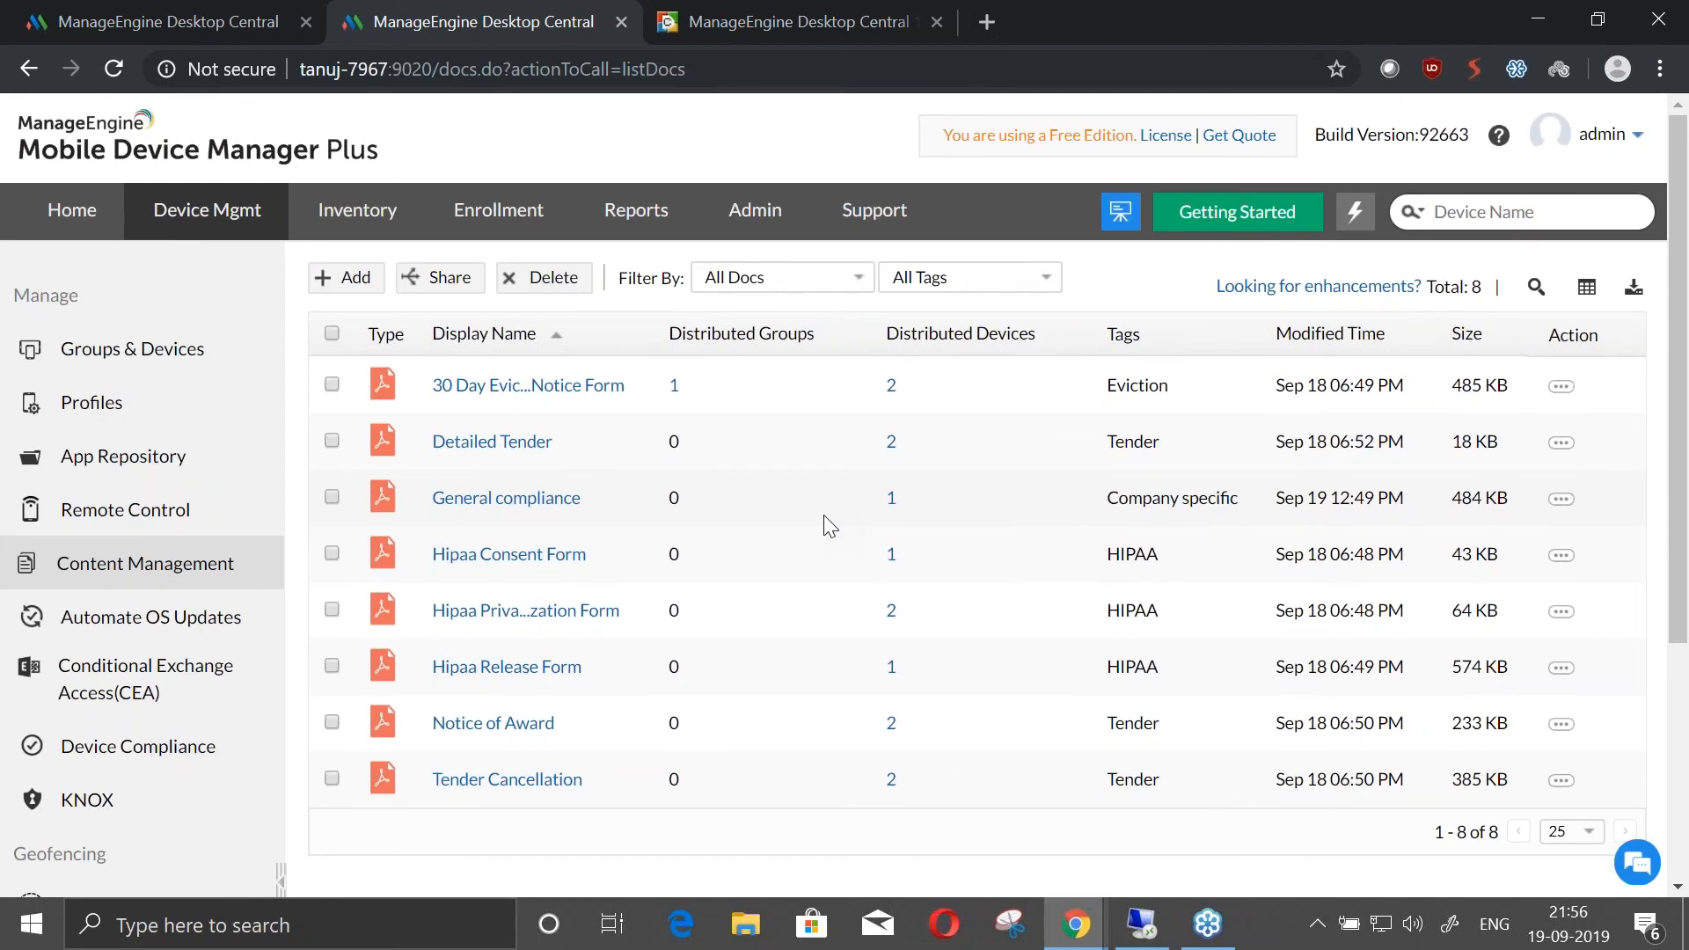
Switch to the mdm-win10-8 remote session and view all shared files in the ManageEngine MDM app's Content Catalog
{"action": "left_click", "coordinate": [1142, 924]}
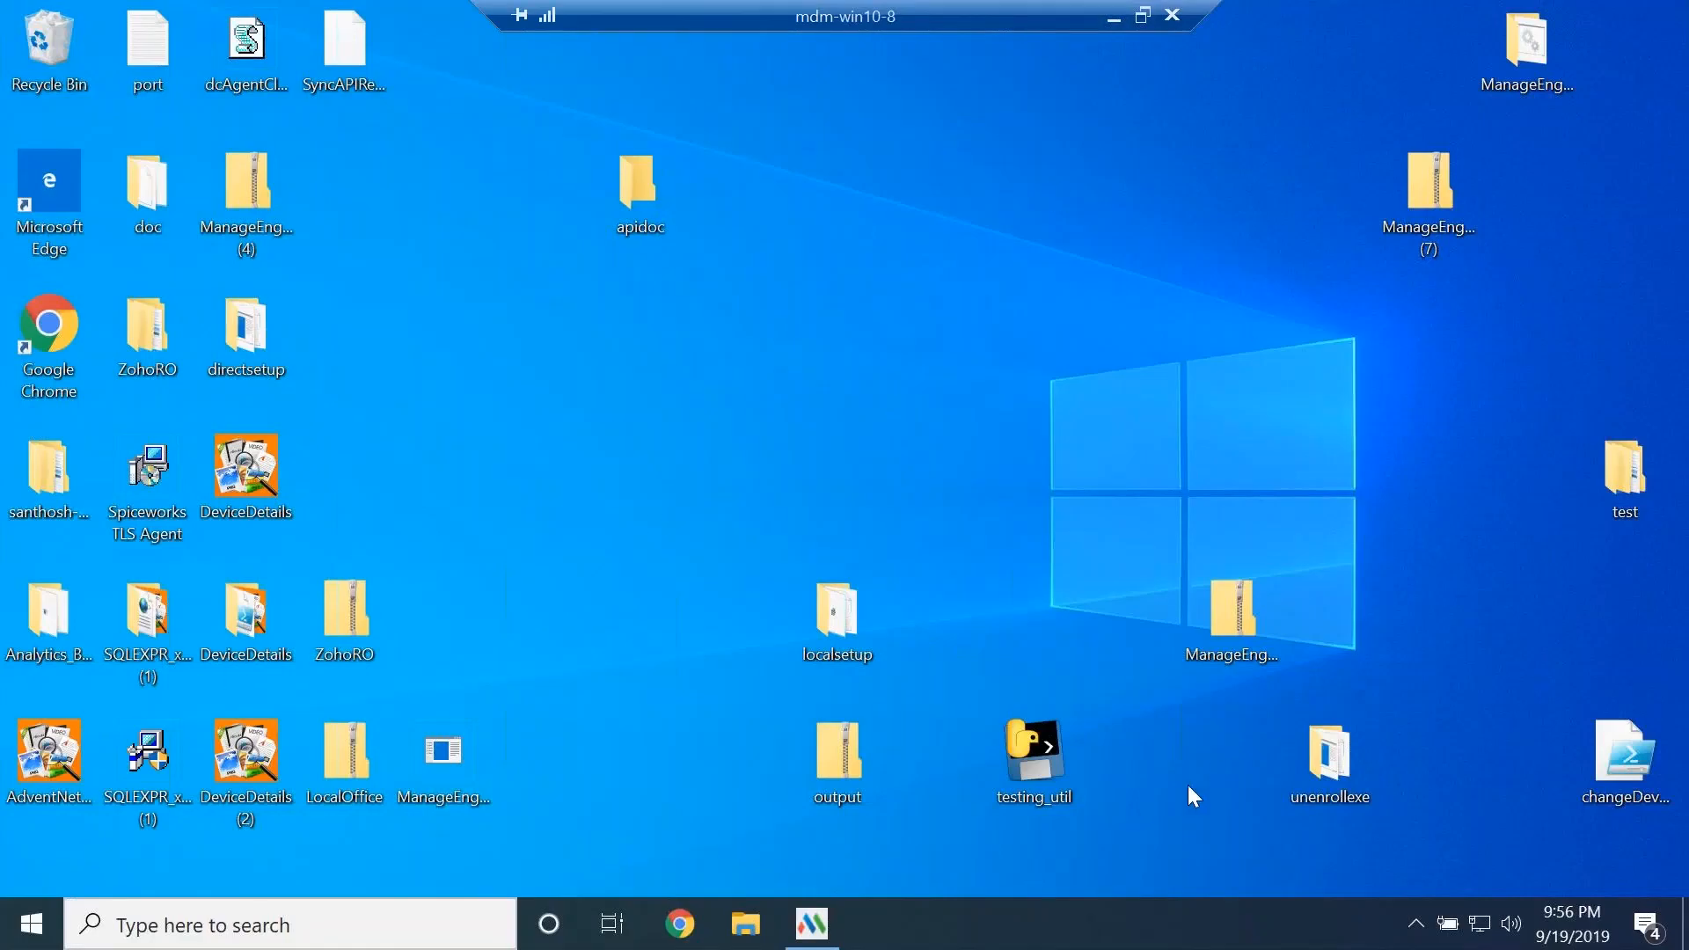
{"action": "left_click", "coordinate": [811, 925]}
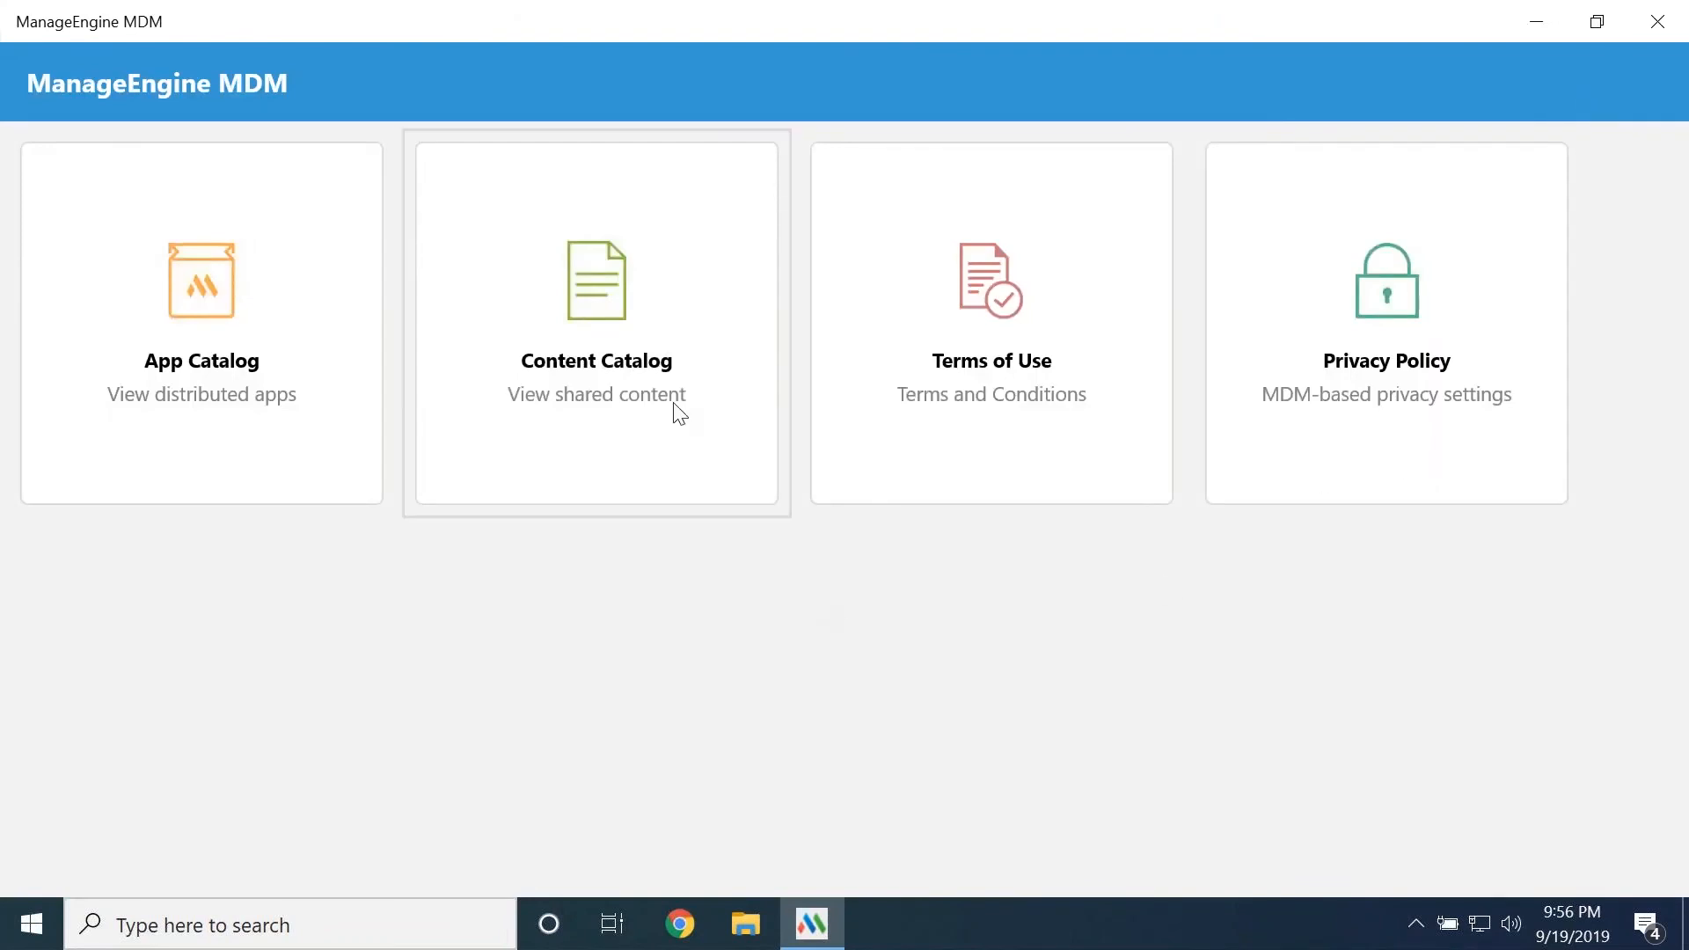
{"action": "left_click", "coordinate": [648, 413]}
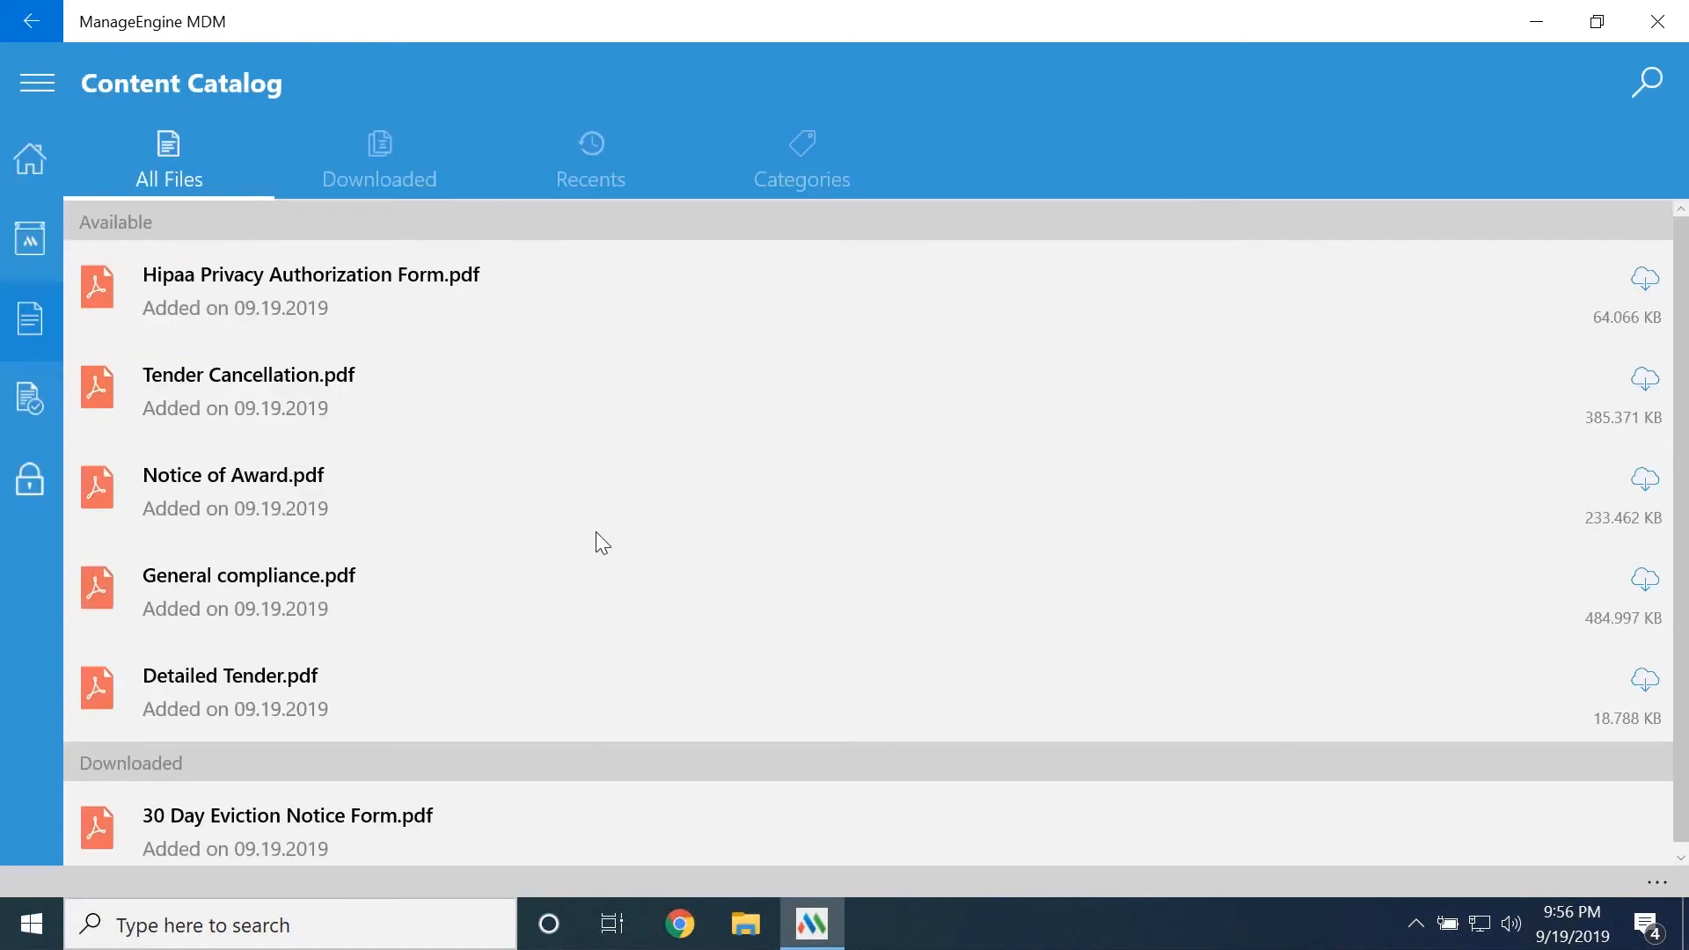
{"action": "scroll", "coordinate": [593, 536], "scroll_direction": "down", "scroll_amount": 1}
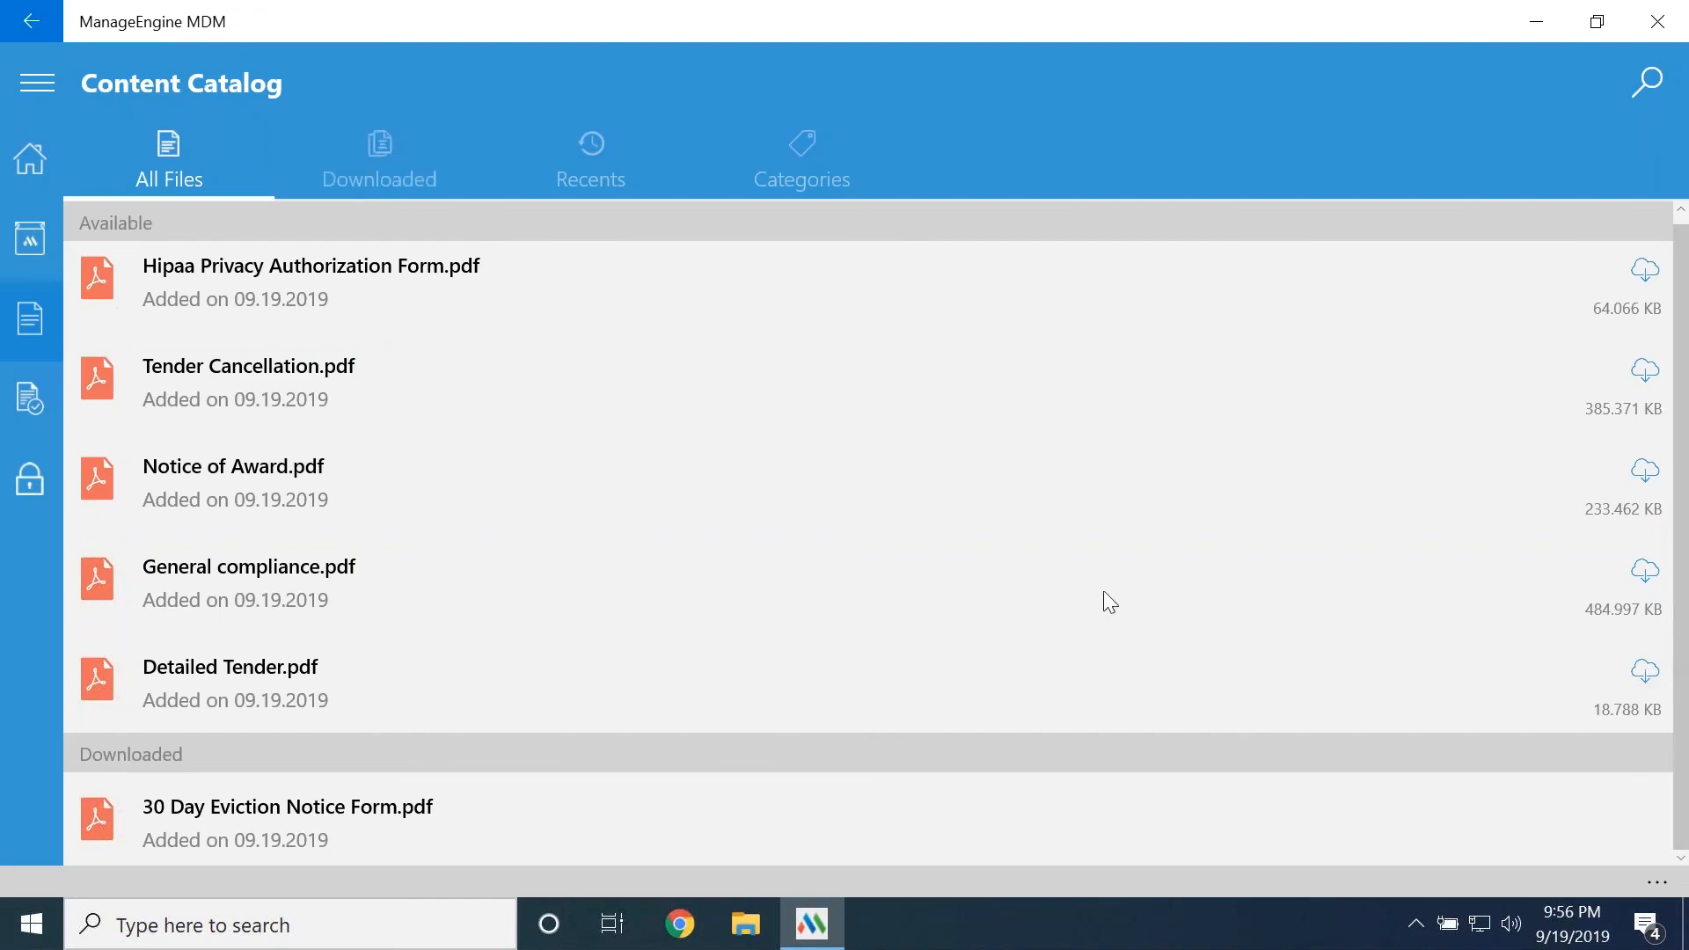
View the downloaded 30 Day Eviction Notice Form.pdf and return to the list of downloaded files
{"action": "left_click", "coordinate": [378, 162]}
{"action": "left_click", "coordinate": [396, 314]}
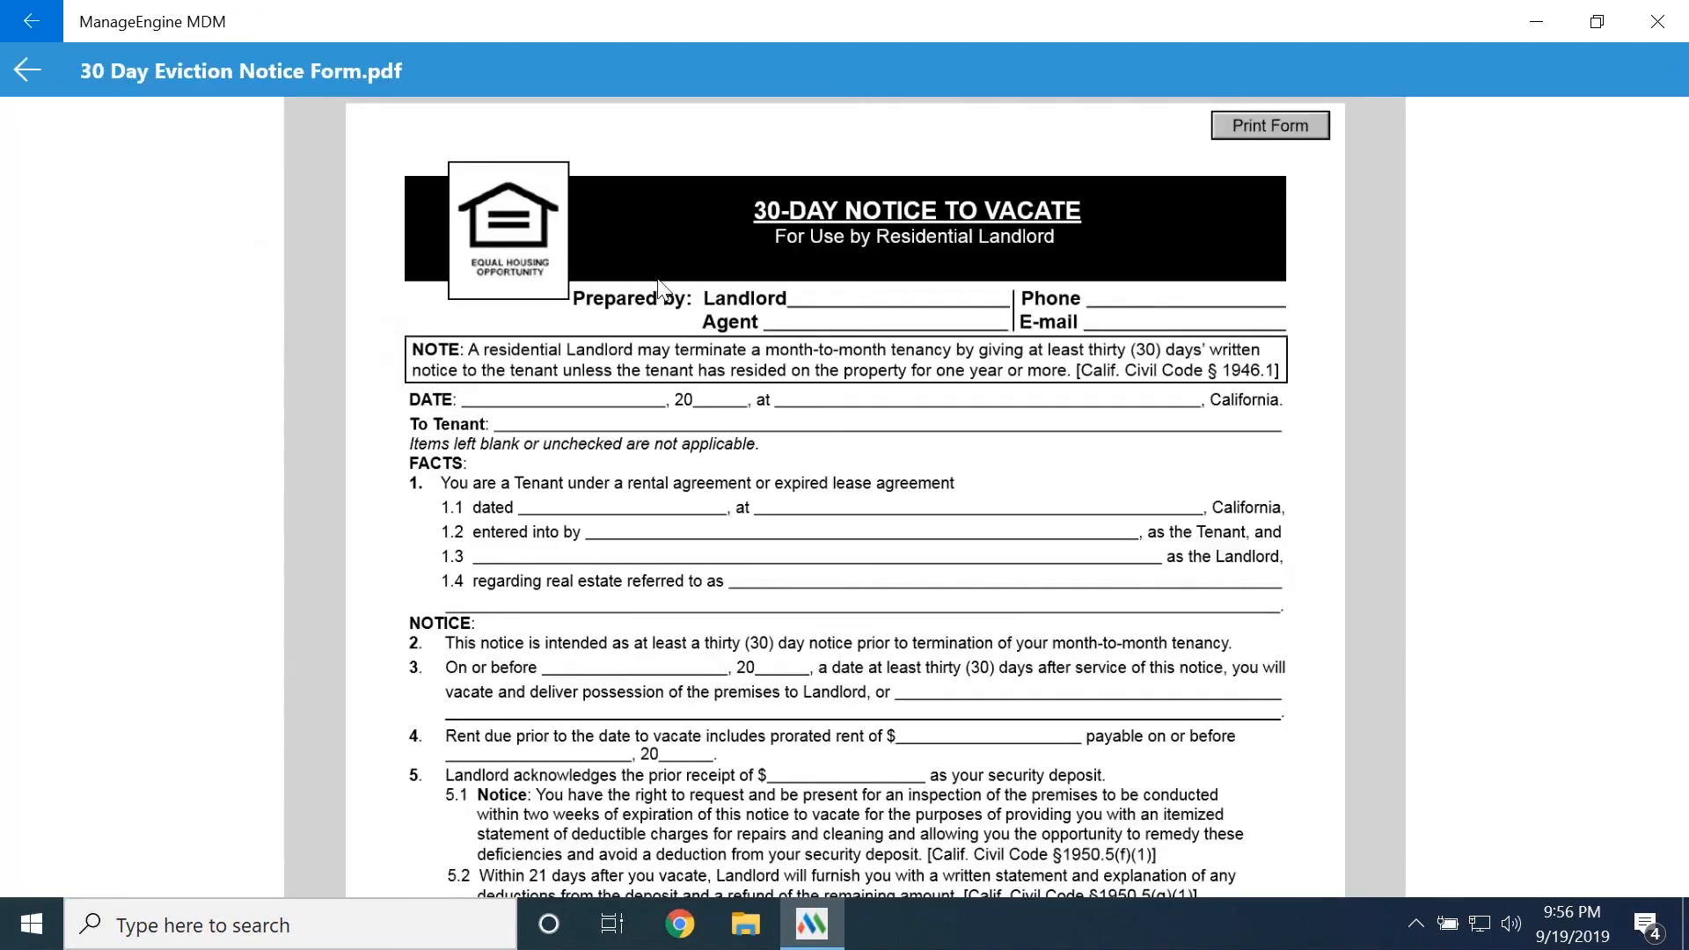
{"action": "scroll", "coordinate": [706, 341], "scroll_direction": "down", "scroll_amount": 5}
{"action": "scroll", "coordinate": [790, 541], "scroll_direction": "up", "scroll_amount": 5}
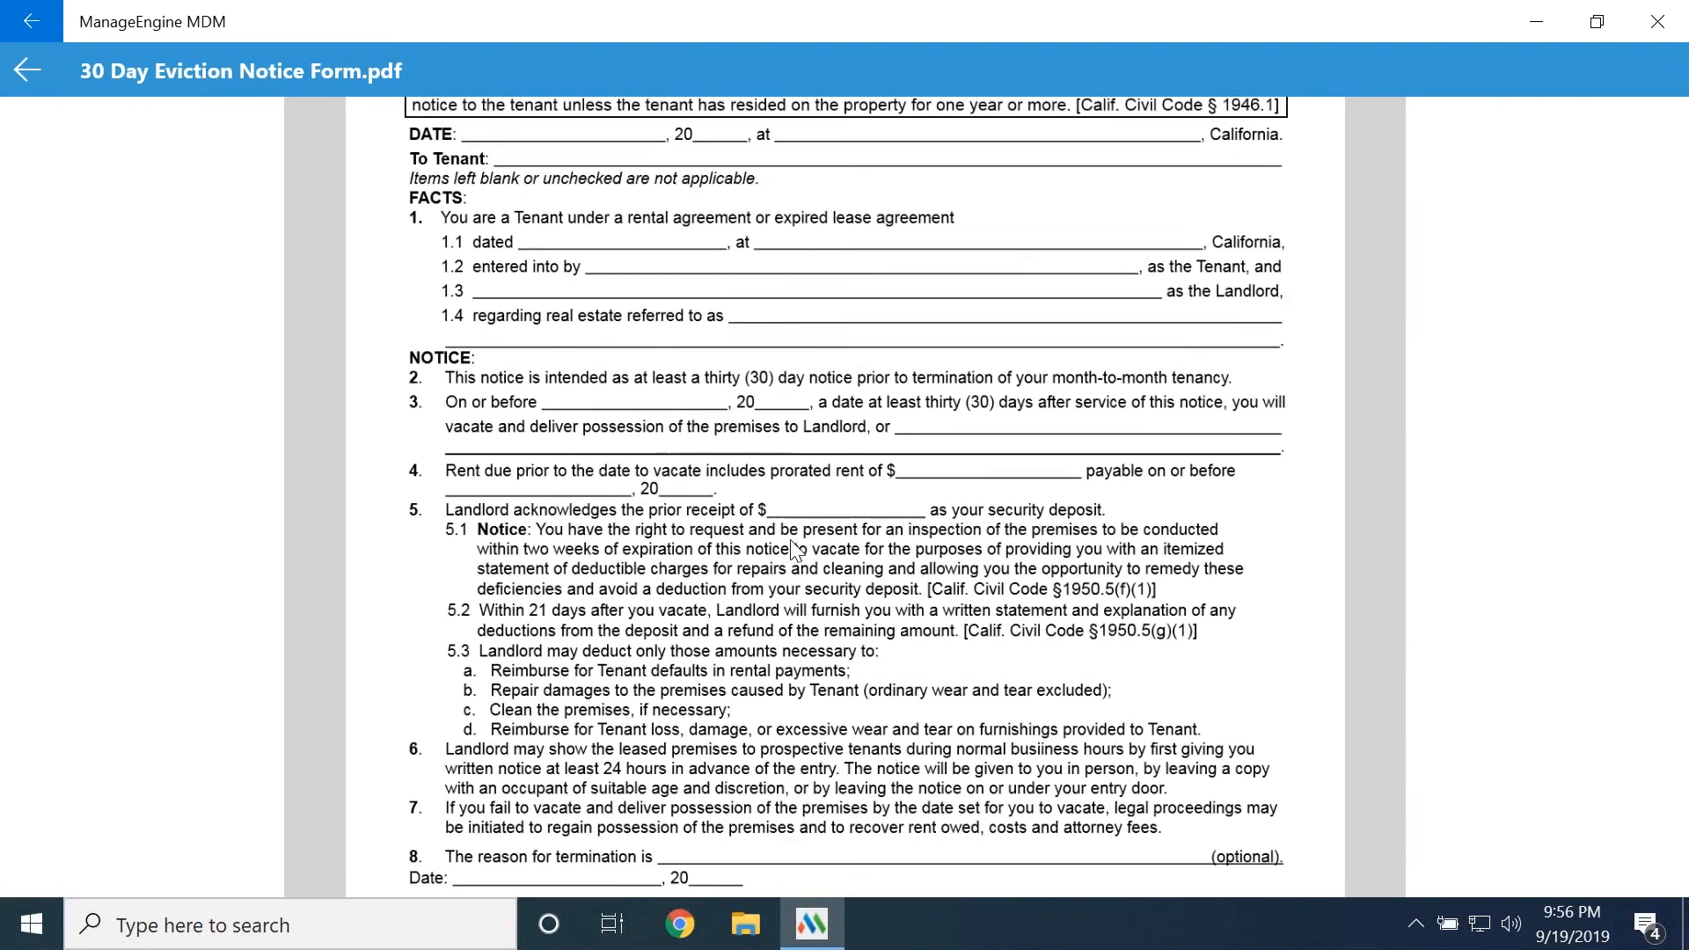
{"action": "scroll", "coordinate": [790, 540], "scroll_direction": "down", "scroll_amount": 2}
{"action": "scroll", "coordinate": [790, 540], "scroll_direction": "down", "scroll_amount": 3}
{"action": "scroll", "coordinate": [913, 229], "scroll_direction": "up", "scroll_amount": 5}
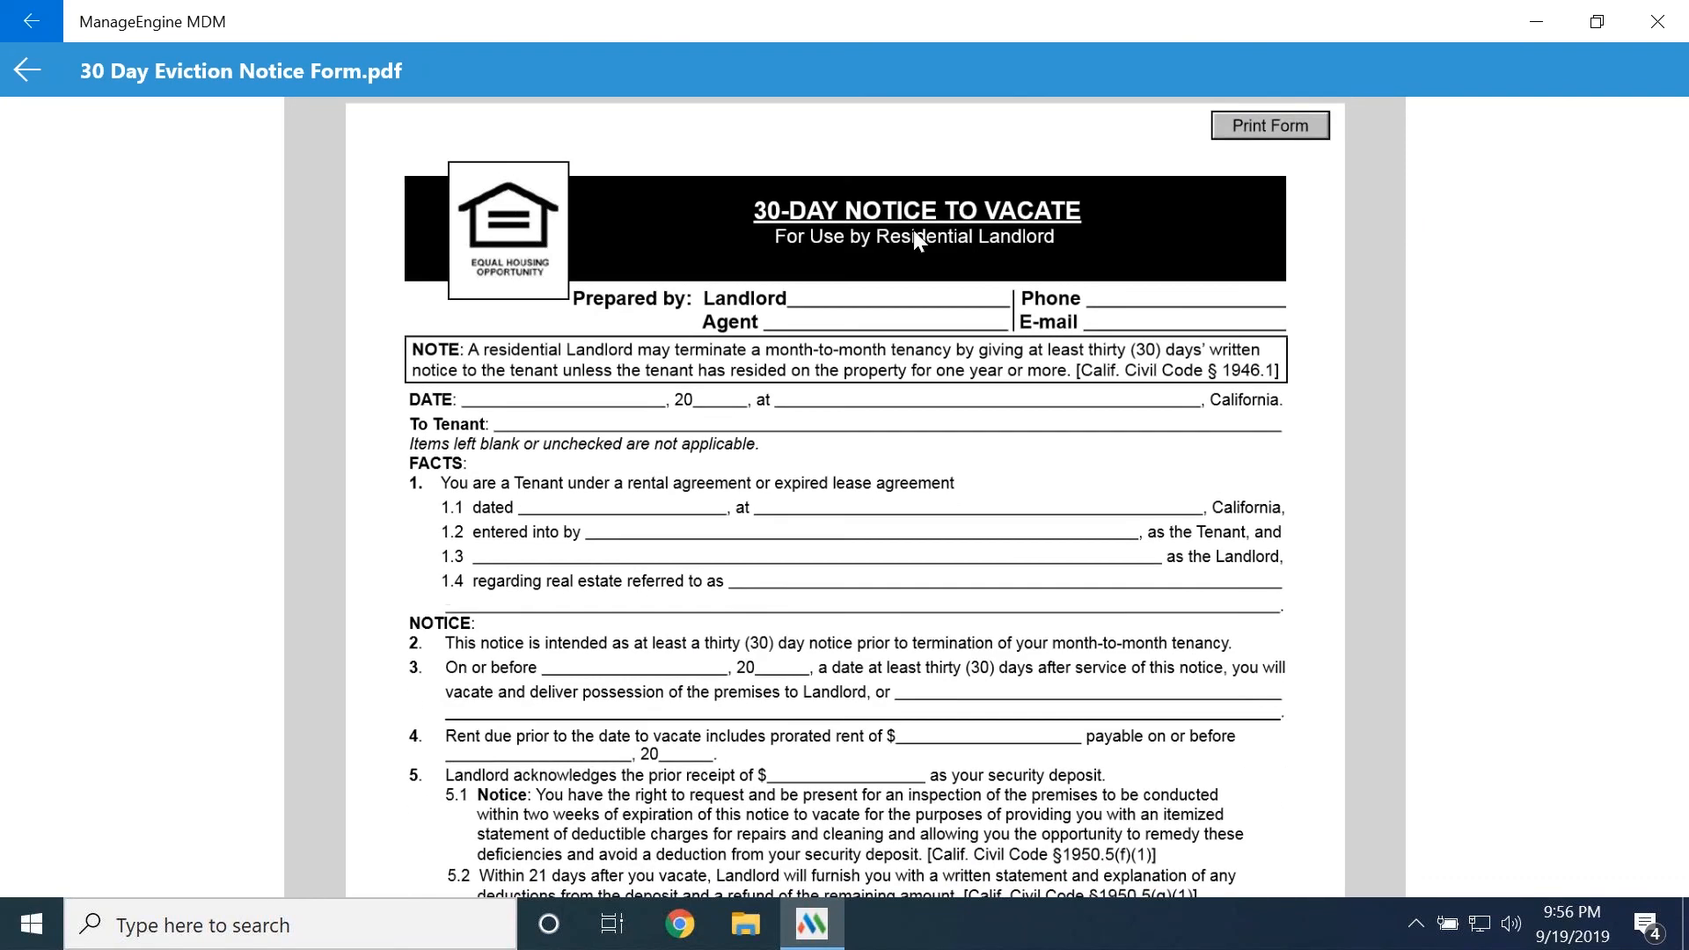
{"action": "left_click", "coordinate": [28, 71]}
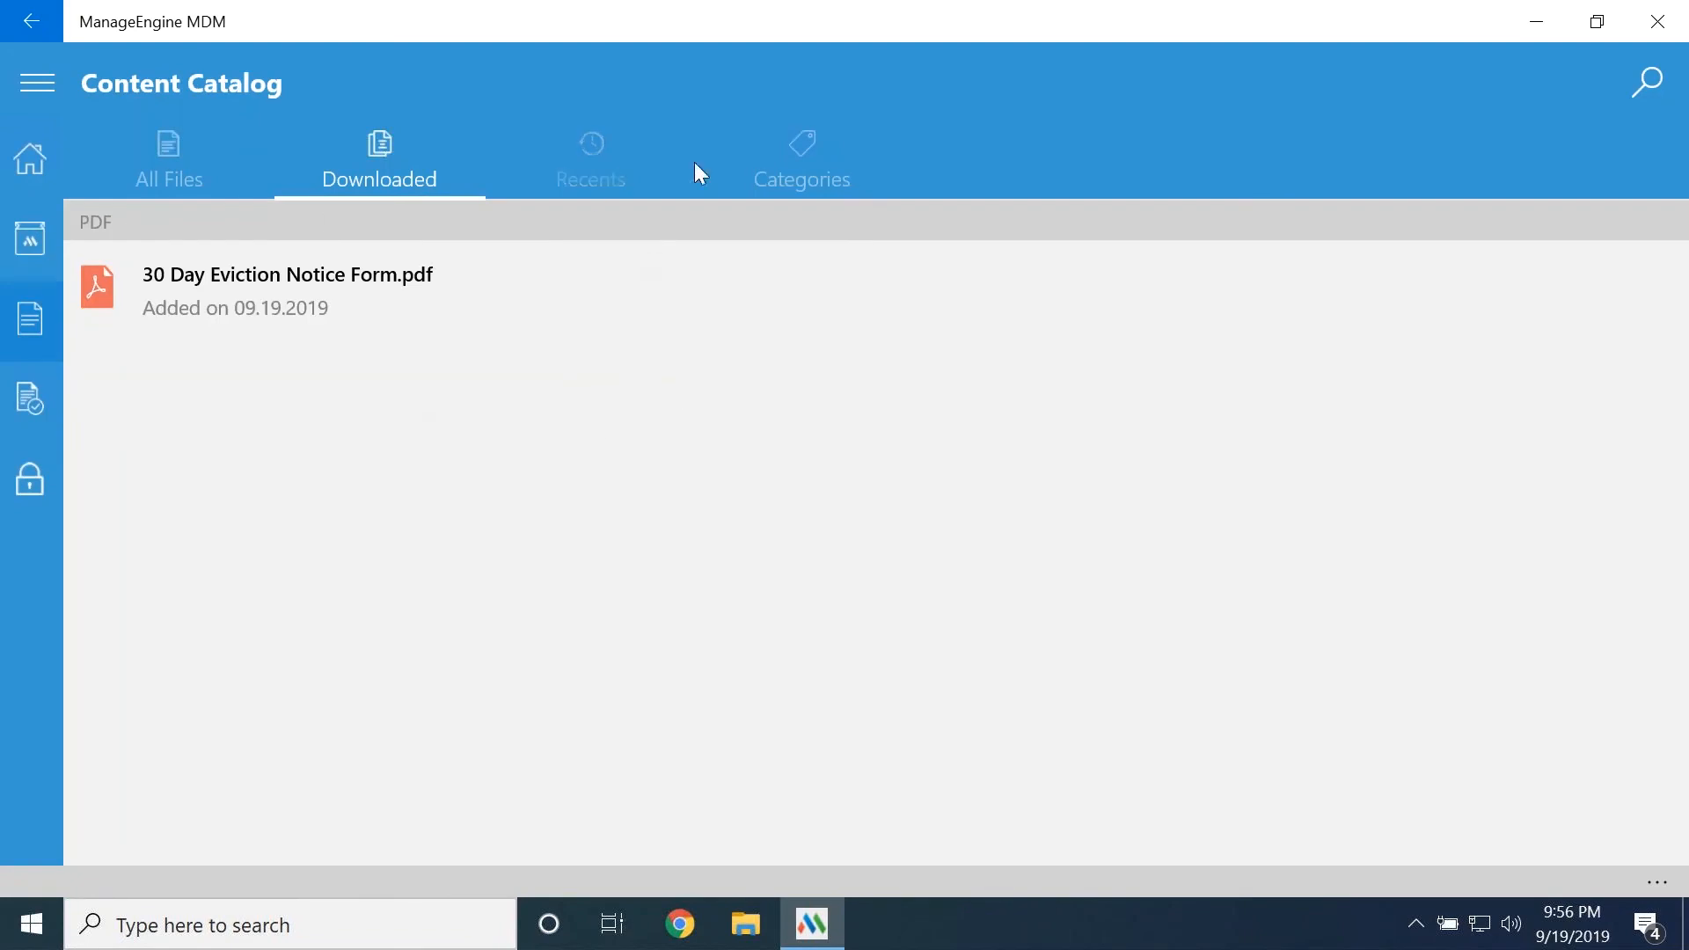
Review the shared documents by category and by recent use, and return to the list of all files
{"action": "left_click", "coordinate": [820, 162]}
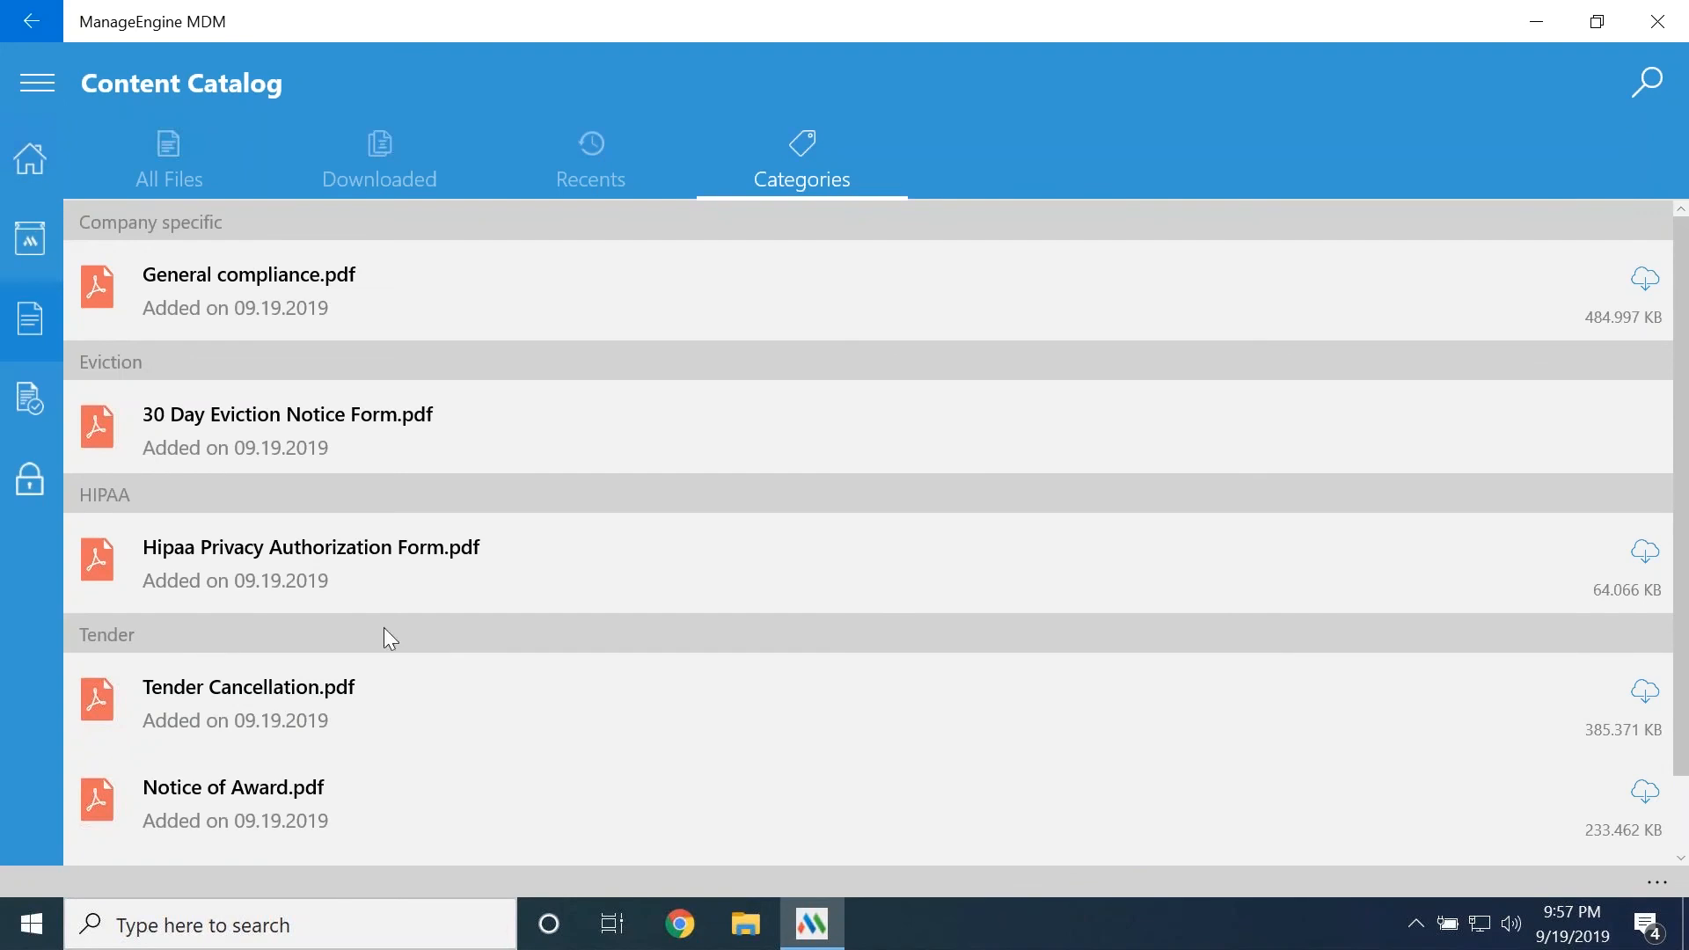
{"action": "scroll", "coordinate": [387, 637], "scroll_direction": "down", "scroll_amount": 2}
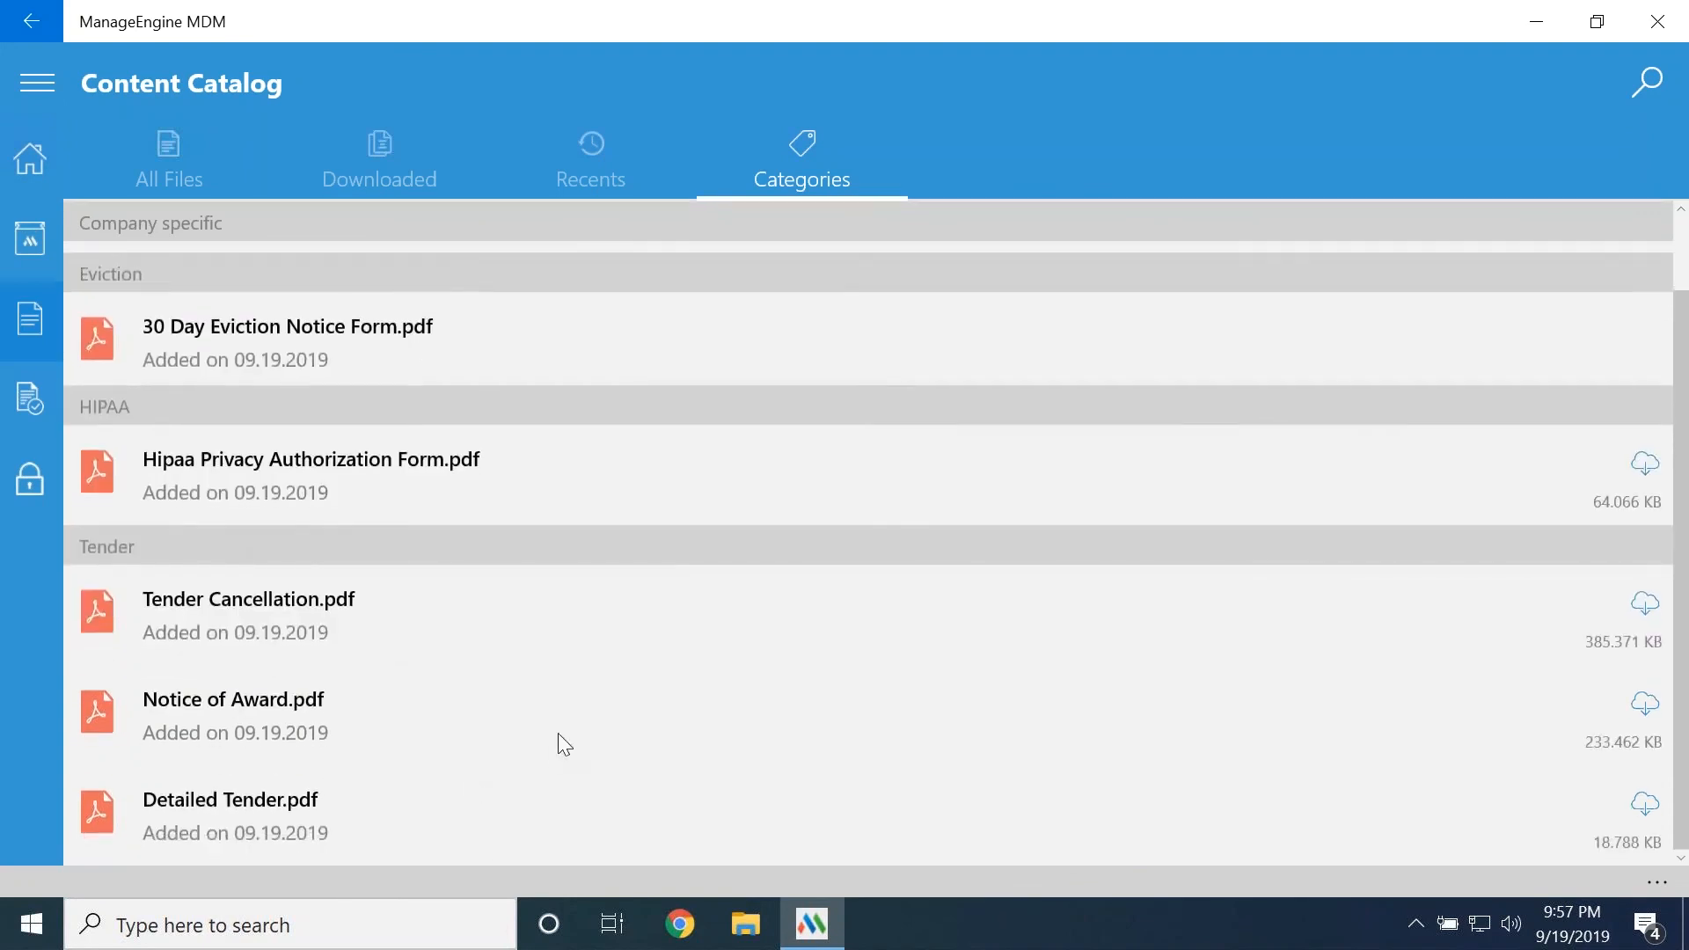
{"action": "scroll", "coordinate": [391, 675], "scroll_direction": "up", "scroll_amount": 2}
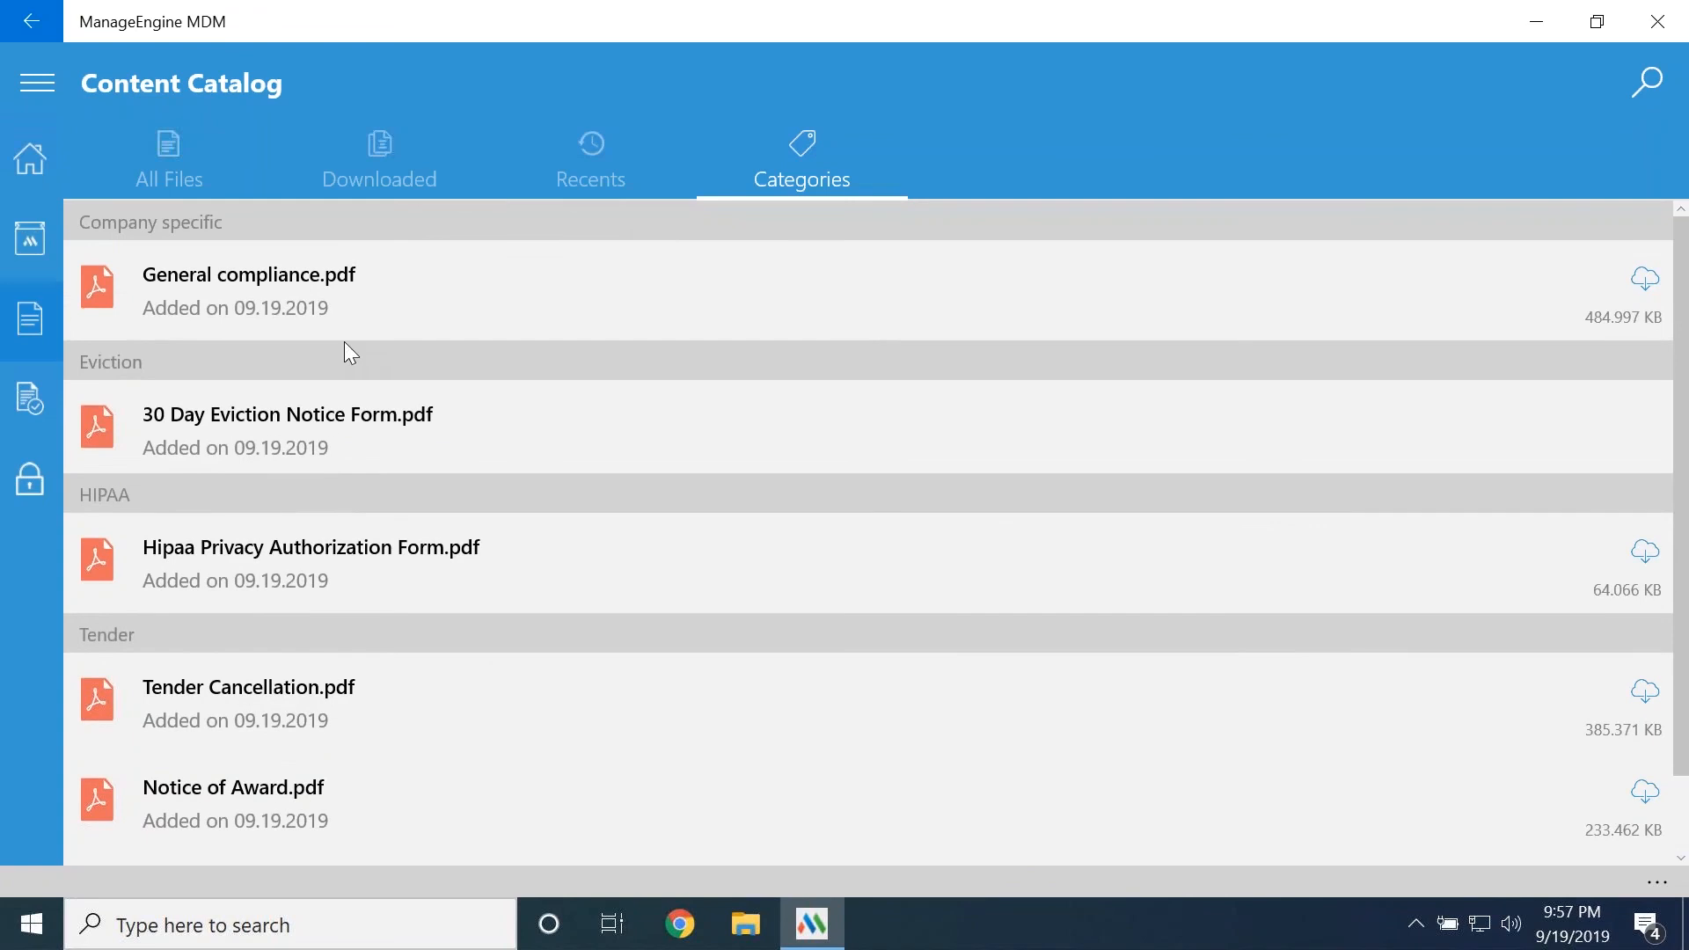
{"action": "left_click", "coordinate": [616, 167]}
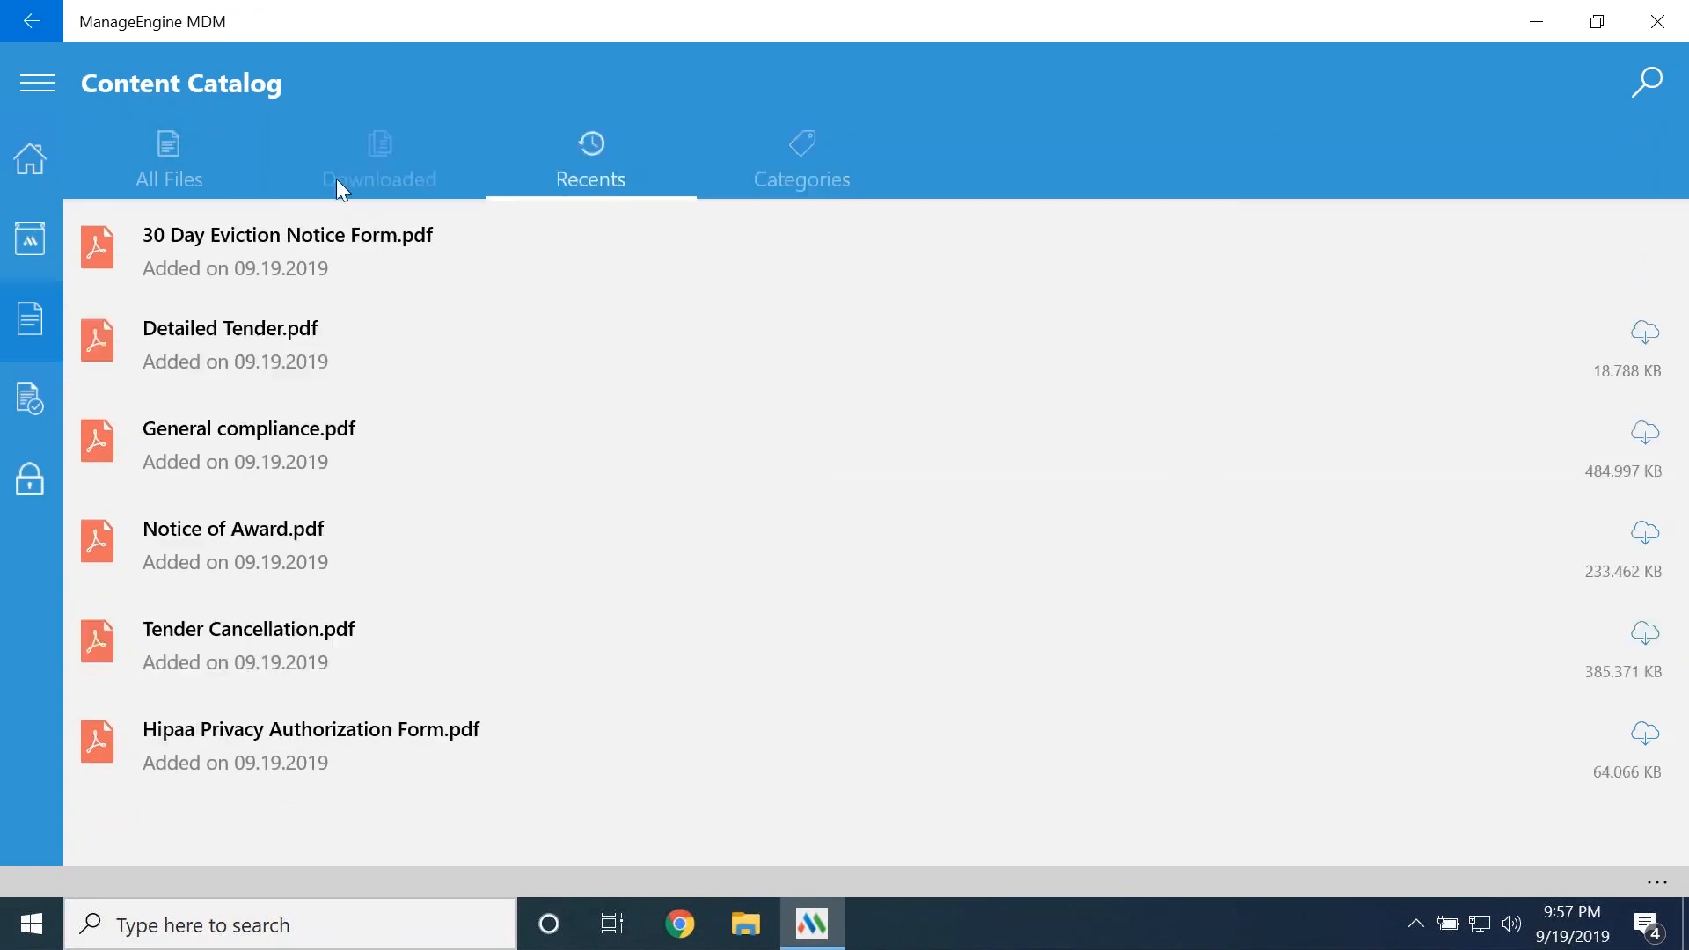
{"action": "left_click", "coordinate": [165, 173]}
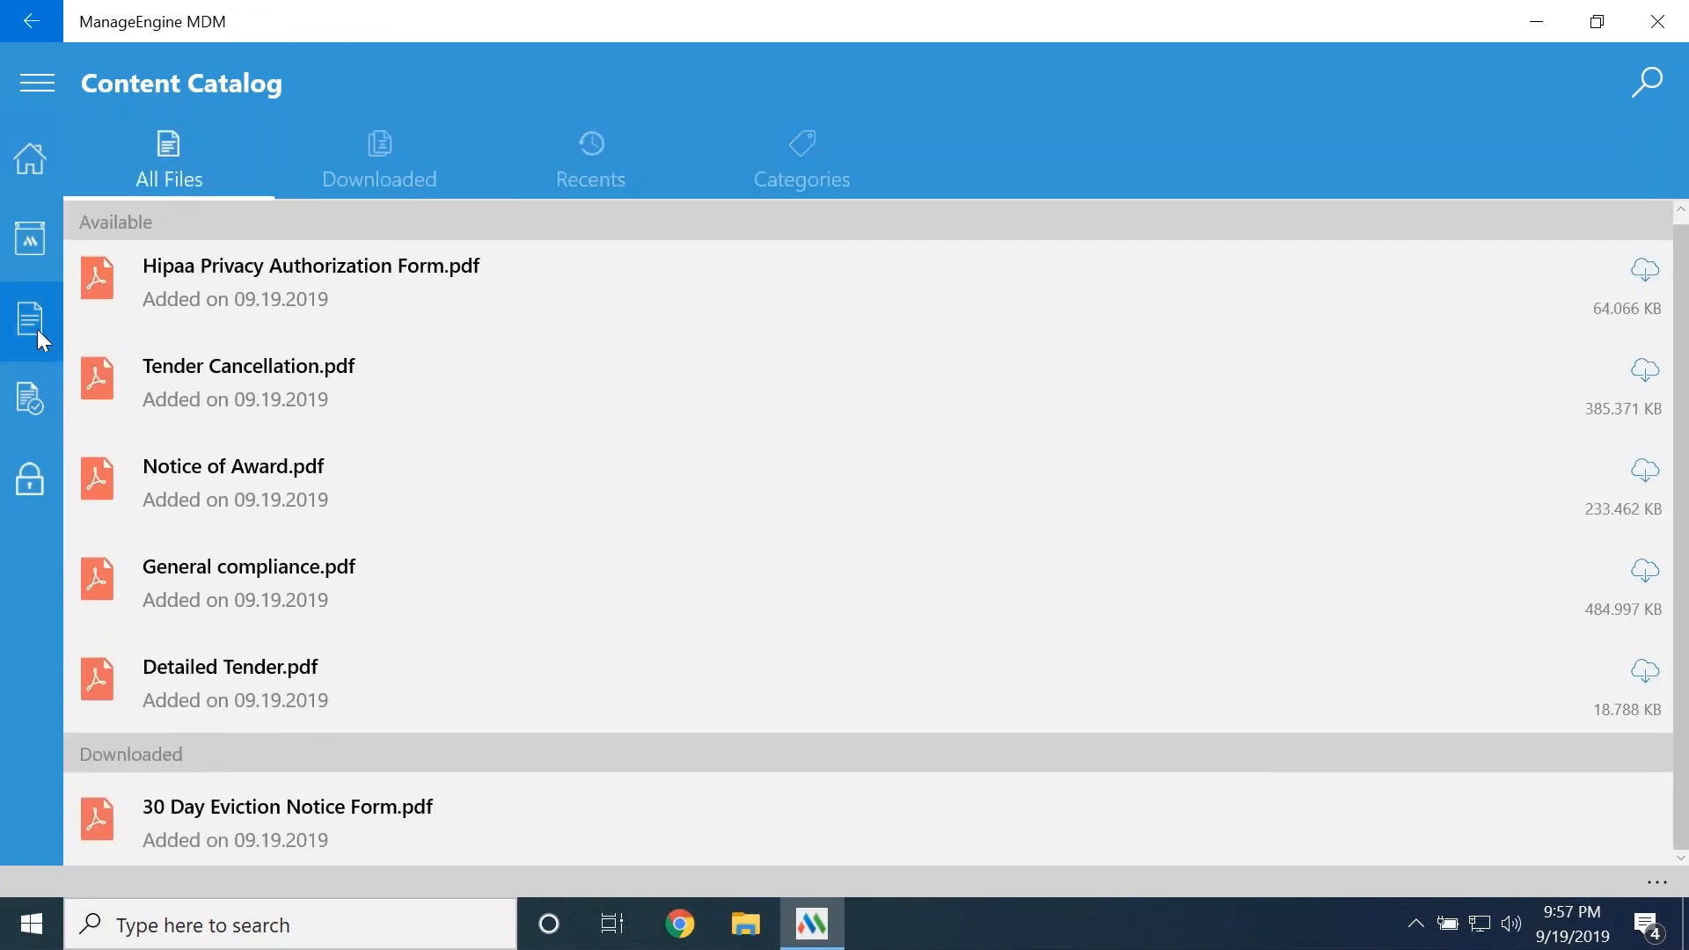
Open the Terms of Use from the MDM app's home page and read through the sample policy
{"action": "left_click", "coordinate": [30, 156]}
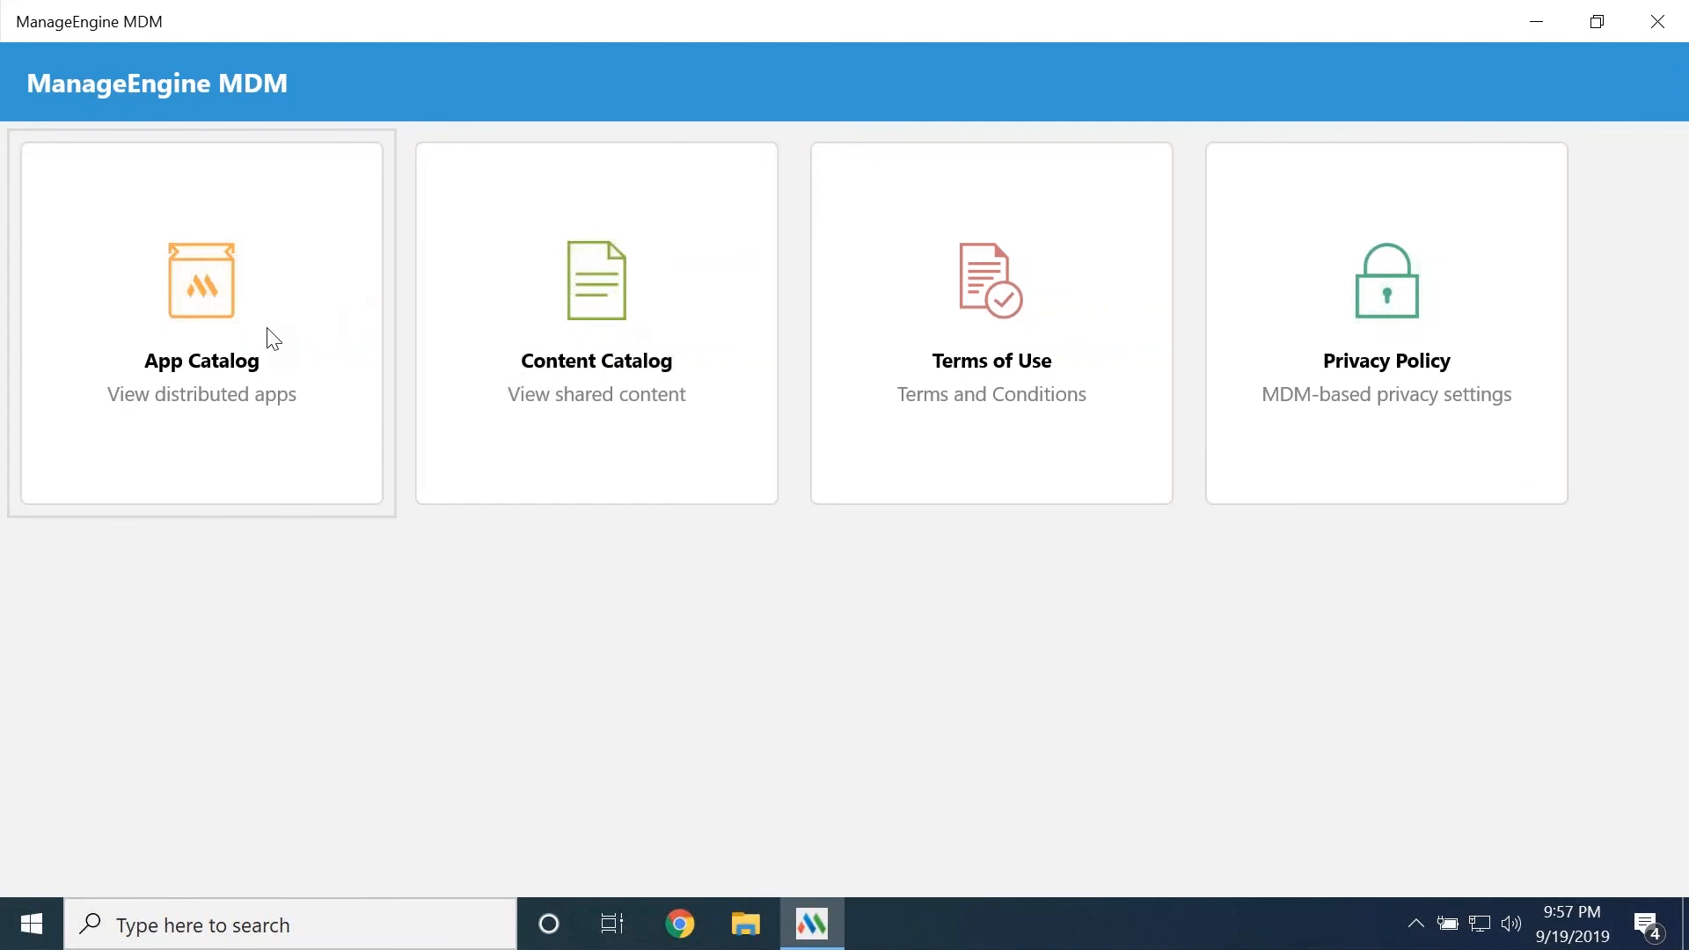
{"action": "left_click", "coordinate": [936, 269]}
{"action": "scroll", "coordinate": [528, 359], "scroll_direction": "down", "scroll_amount": 2}
{"action": "scroll", "coordinate": [528, 359], "scroll_direction": "down", "scroll_amount": 10}
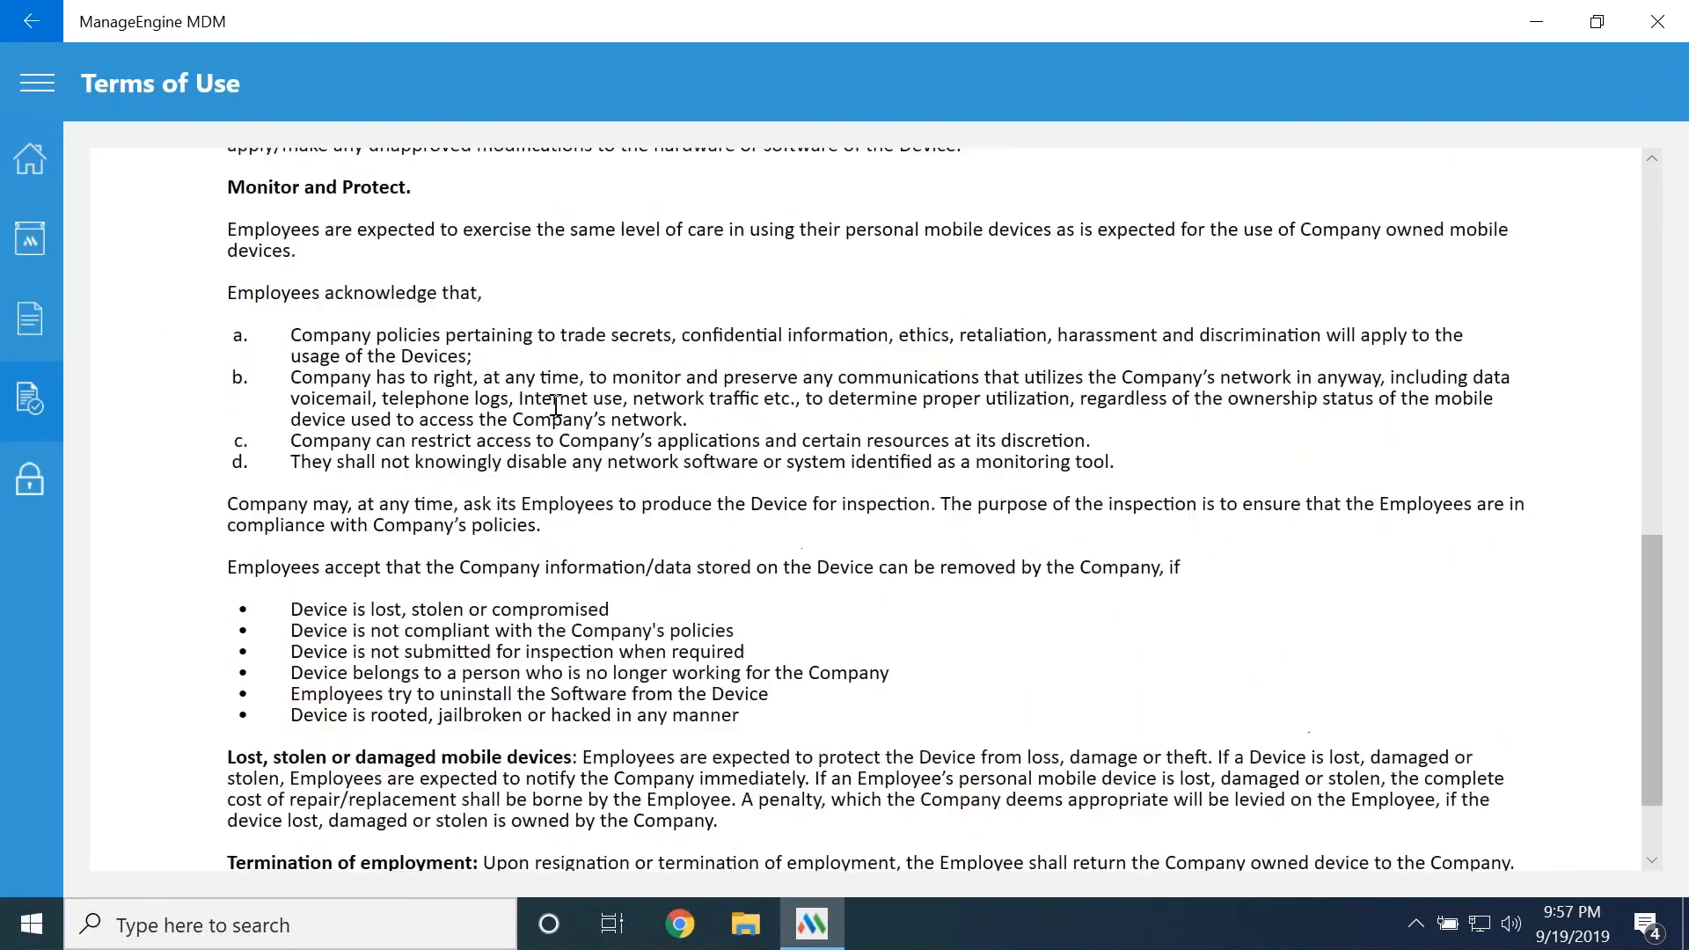
{"action": "scroll", "coordinate": [556, 405], "scroll_direction": "up", "scroll_amount": 12}
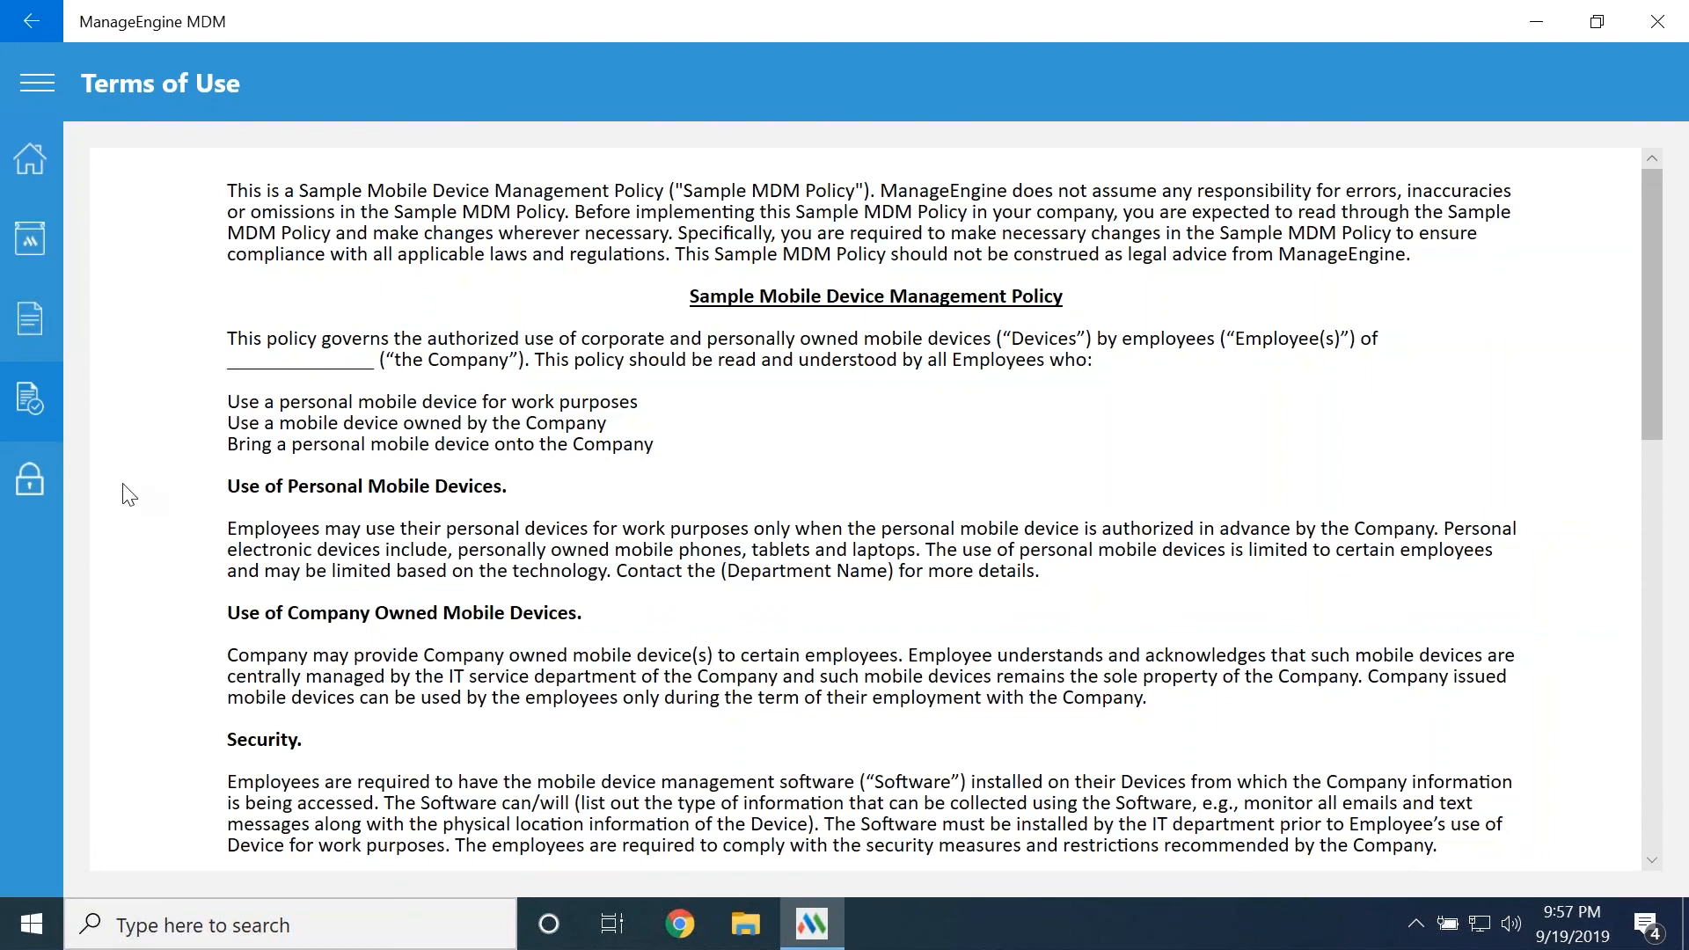
Open the Privacy Policy and examine the user information collection settings and remote commands
{"action": "left_click", "coordinate": [48, 475]}
{"action": "scroll", "coordinate": [225, 325], "scroll_direction": "down", "scroll_amount": 3}
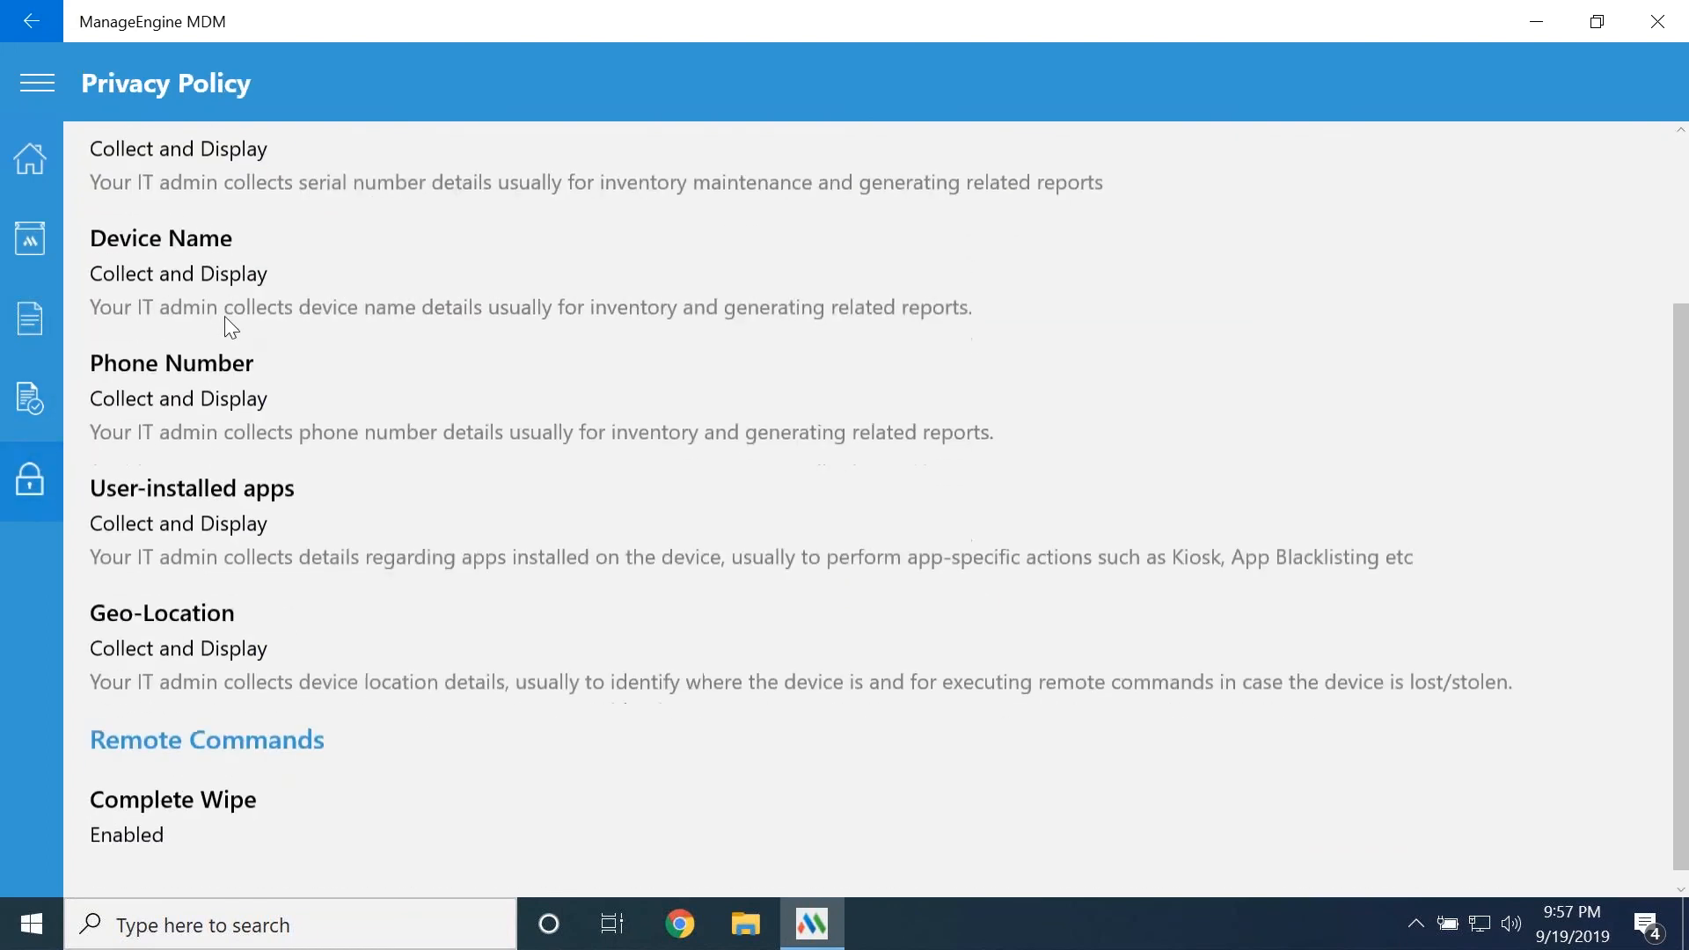
{"action": "scroll", "coordinate": [262, 431], "scroll_direction": "up", "scroll_amount": 2}
{"action": "scroll", "coordinate": [262, 437], "scroll_direction": "up", "scroll_amount": 1}
{"action": "scroll", "coordinate": [268, 184], "scroll_direction": "down", "scroll_amount": 4}
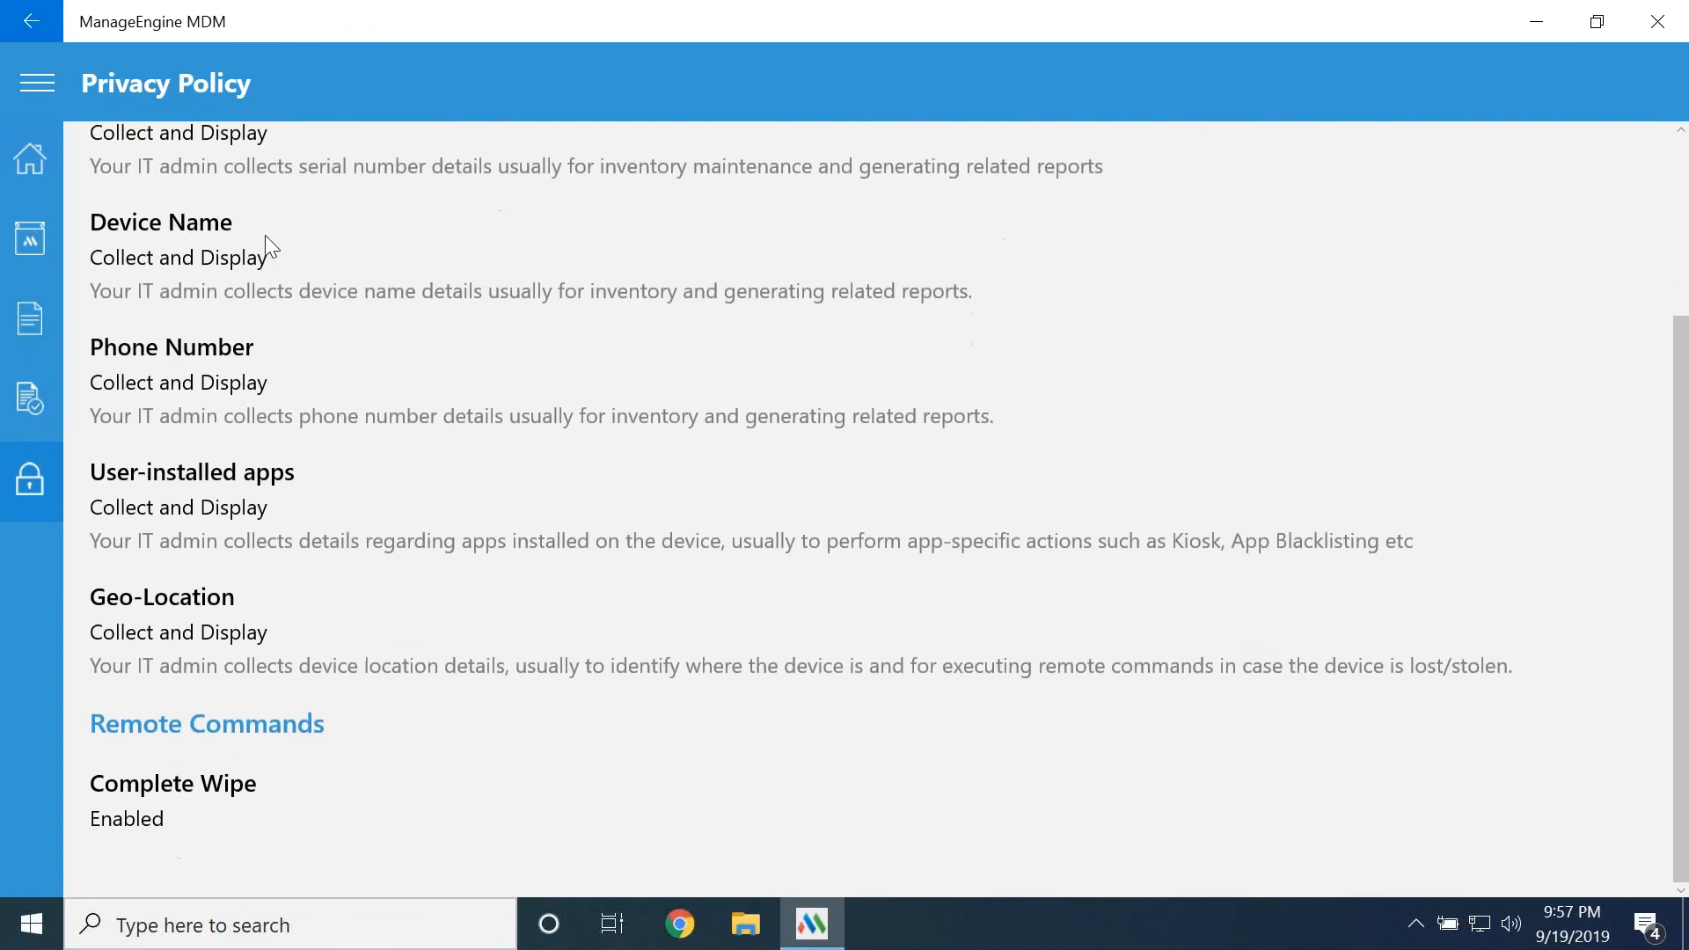
{"action": "scroll", "coordinate": [292, 377], "scroll_direction": "up", "scroll_amount": 4}
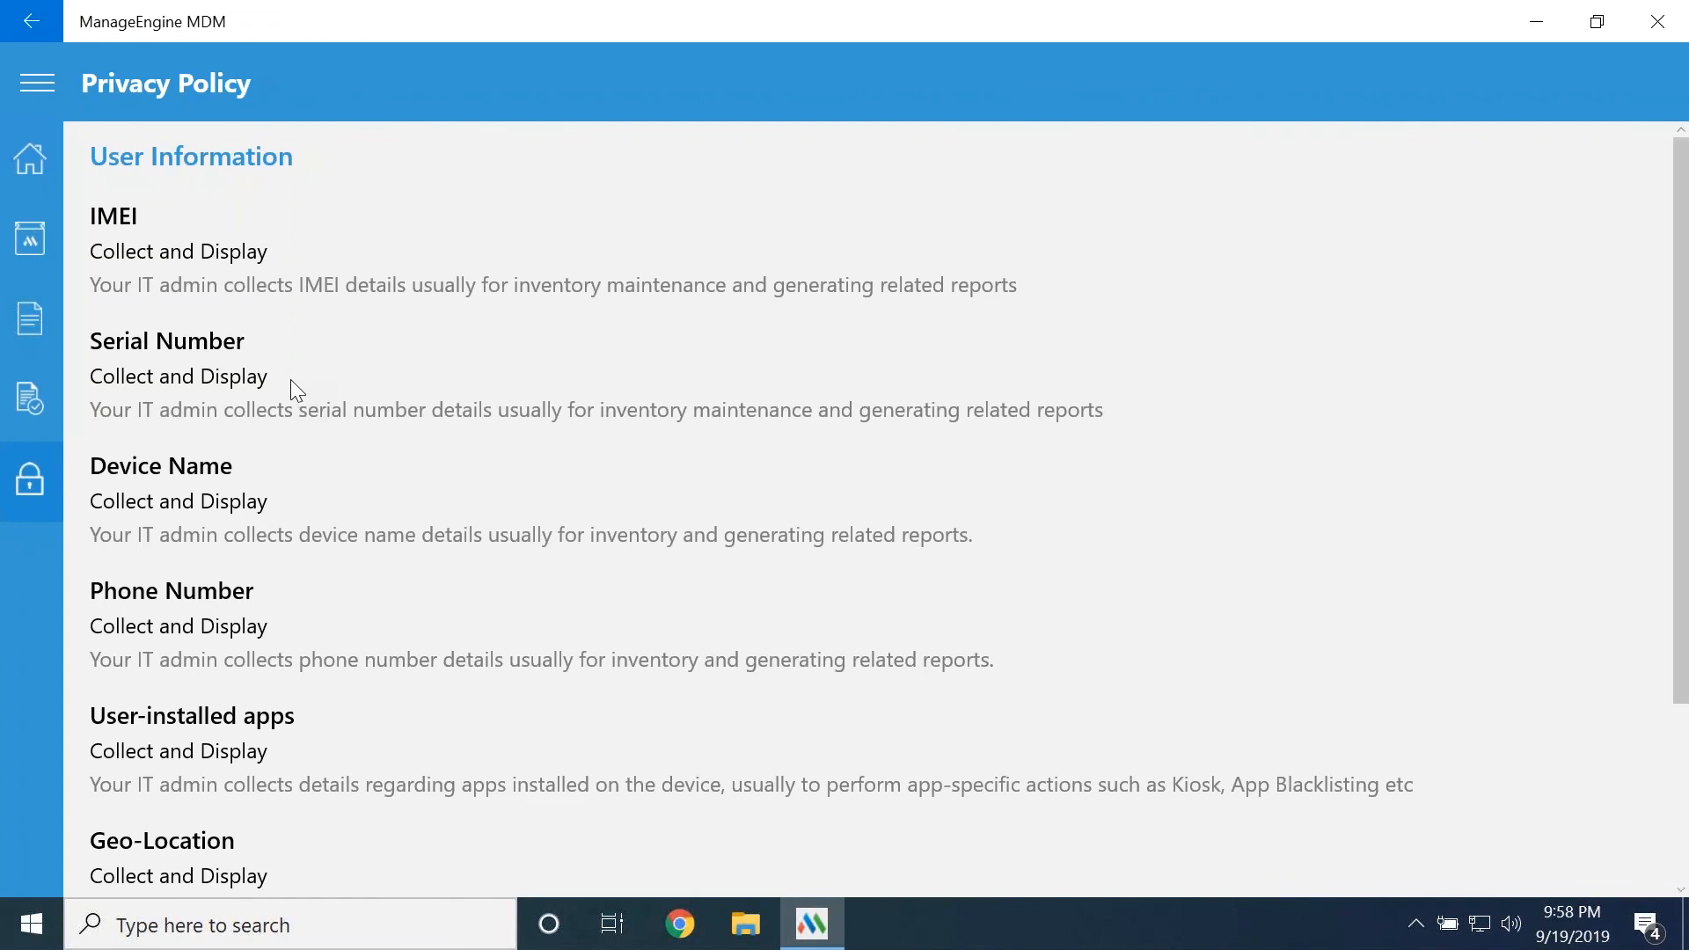
Minimize the mdm-win10-8 remote session and open the home dashboard of Mobile Device Manager Plus
{"action": "mouse_move", "coordinate": [736, 4]}
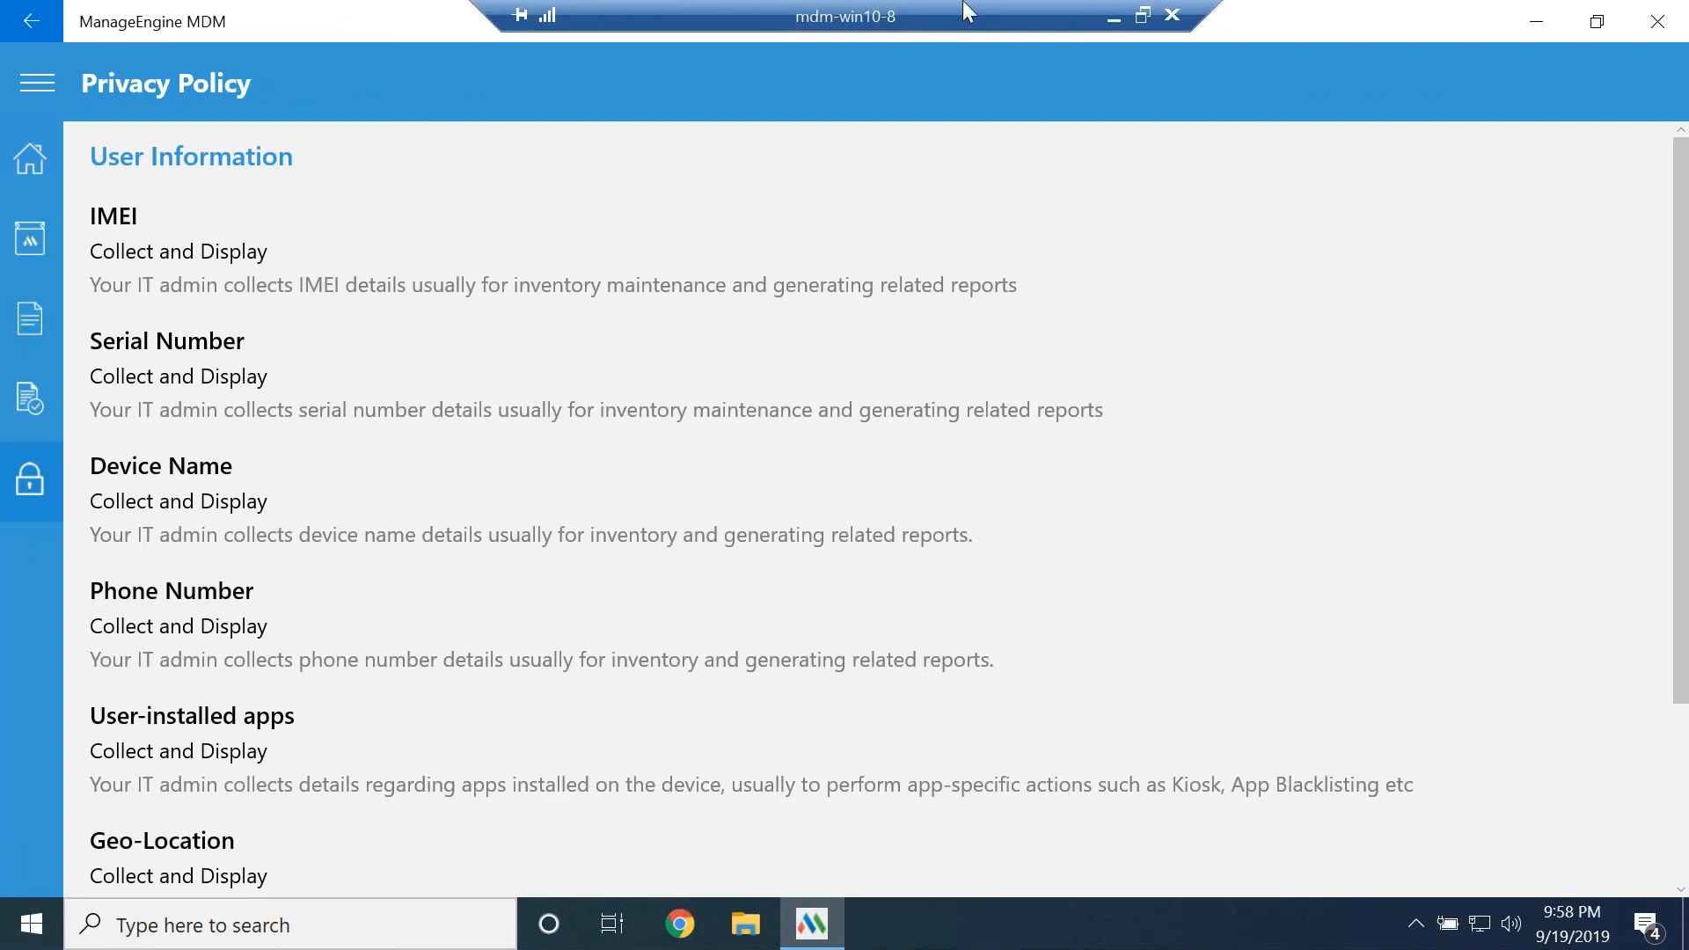
{"action": "left_click", "coordinate": [1113, 19]}
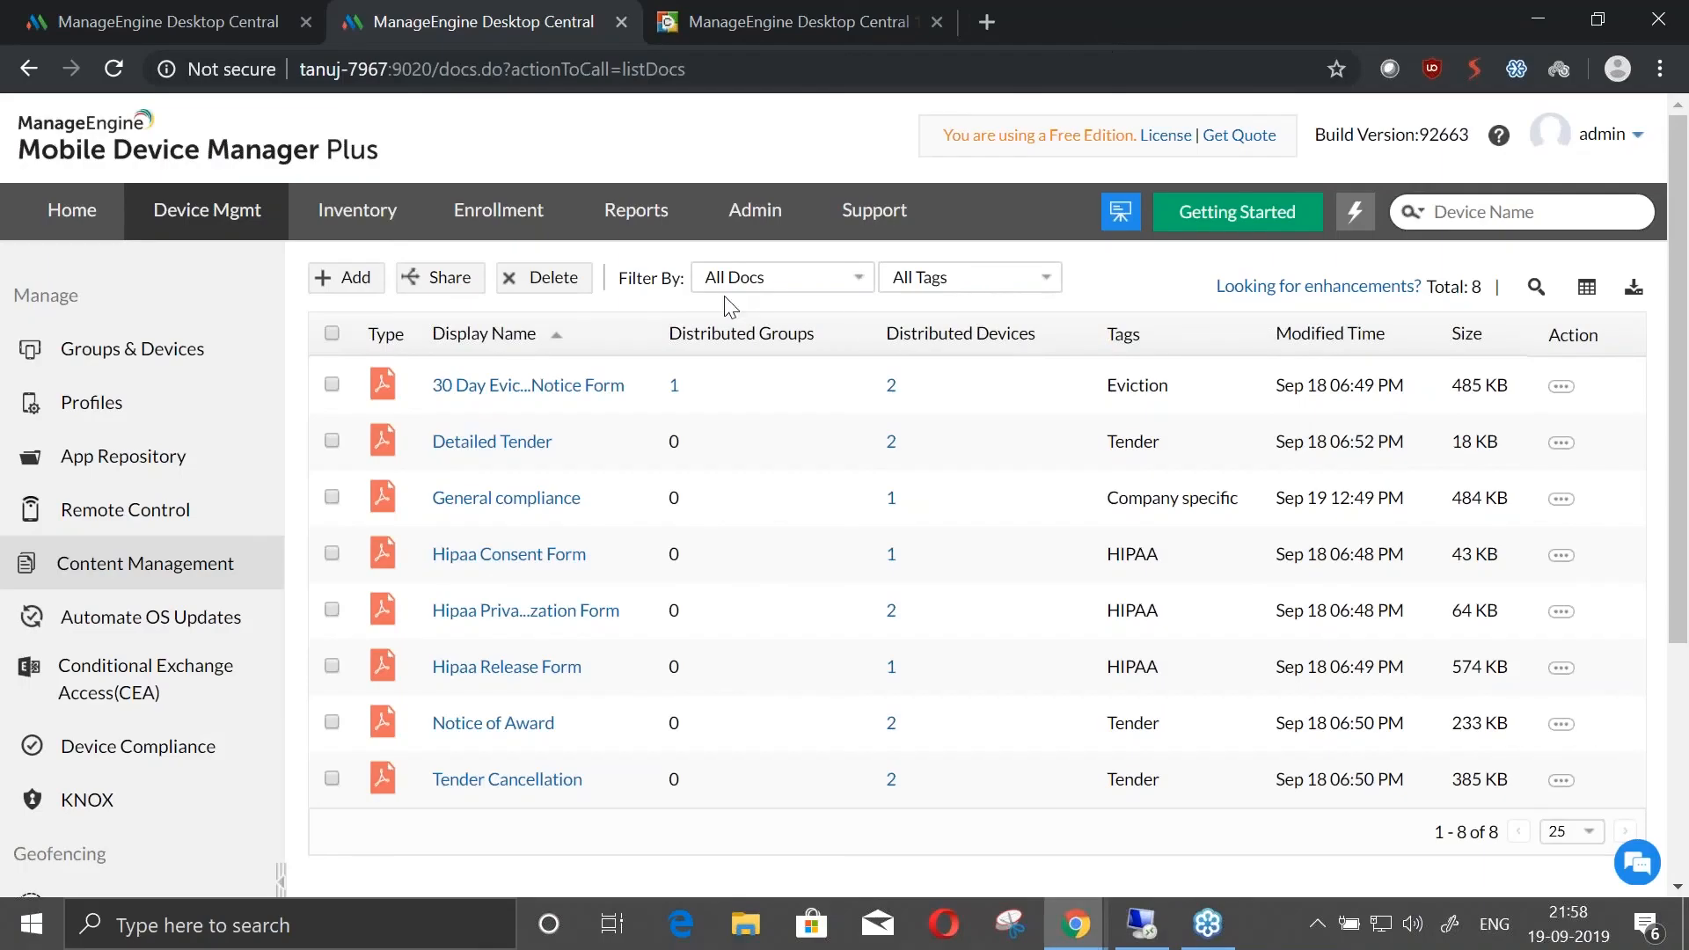
{"action": "left_click", "coordinate": [72, 210]}
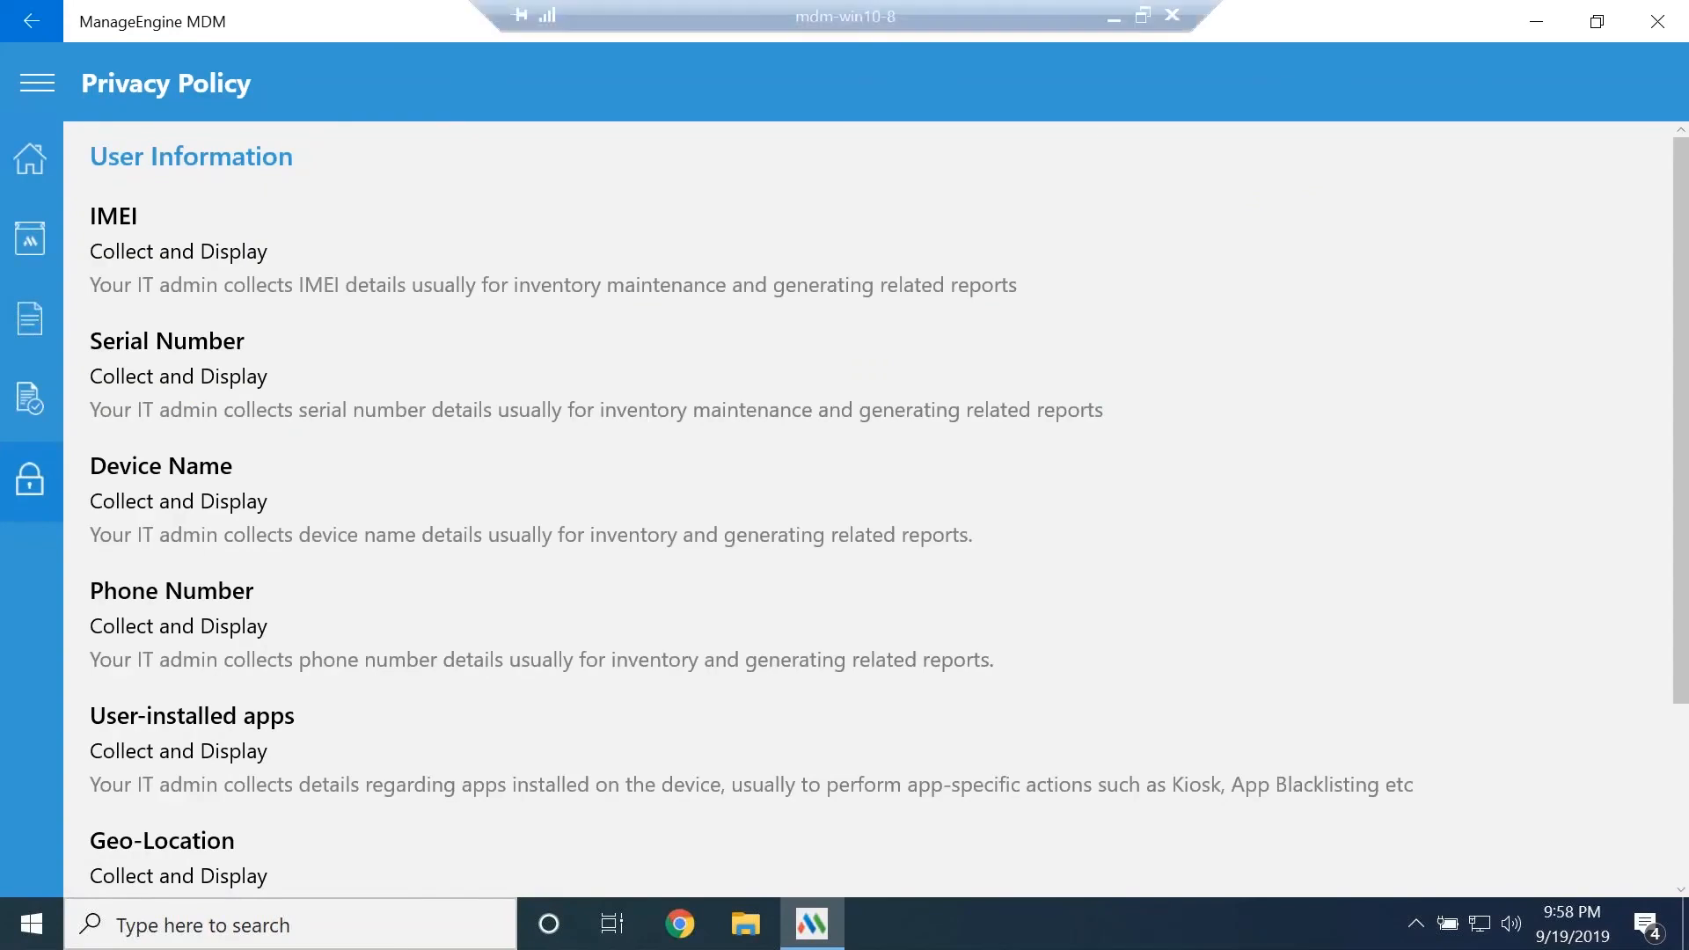
Switch to the presentation and advance from the Scenarios and solutions slide to Scenario 1
{"action": "left_click", "coordinate": [1105, 19]}
{"action": "key", "text": "alt+Tab"}
{"action": "key", "text": "alt+Tab"}
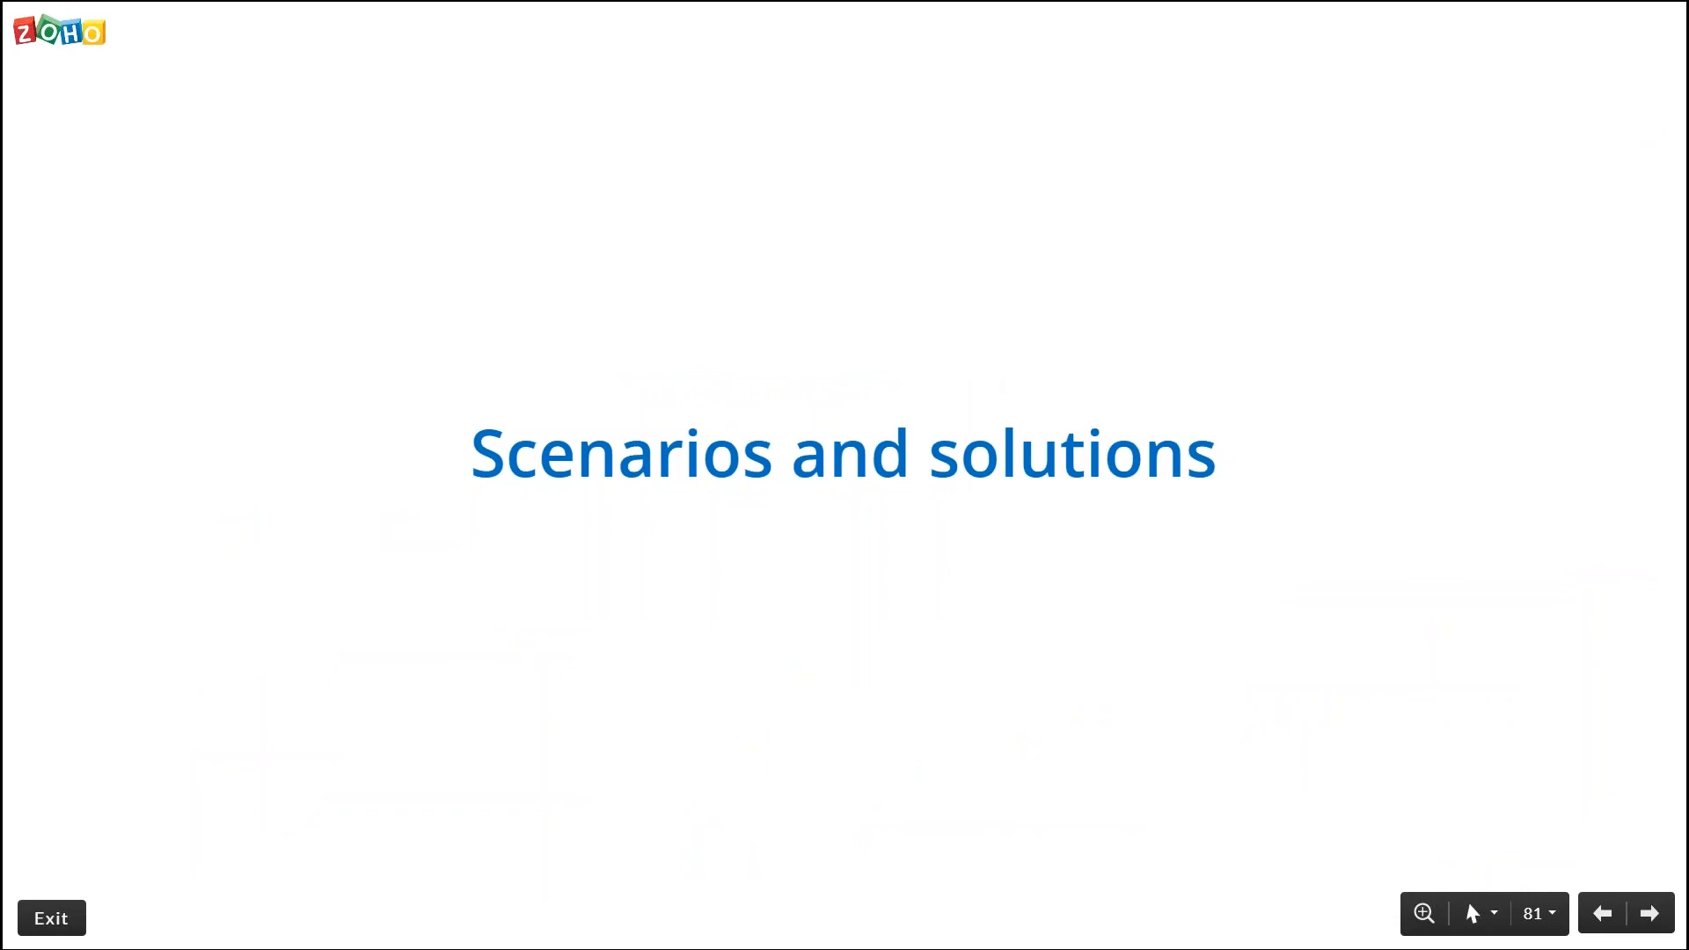
{"action": "key", "text": "Right"}
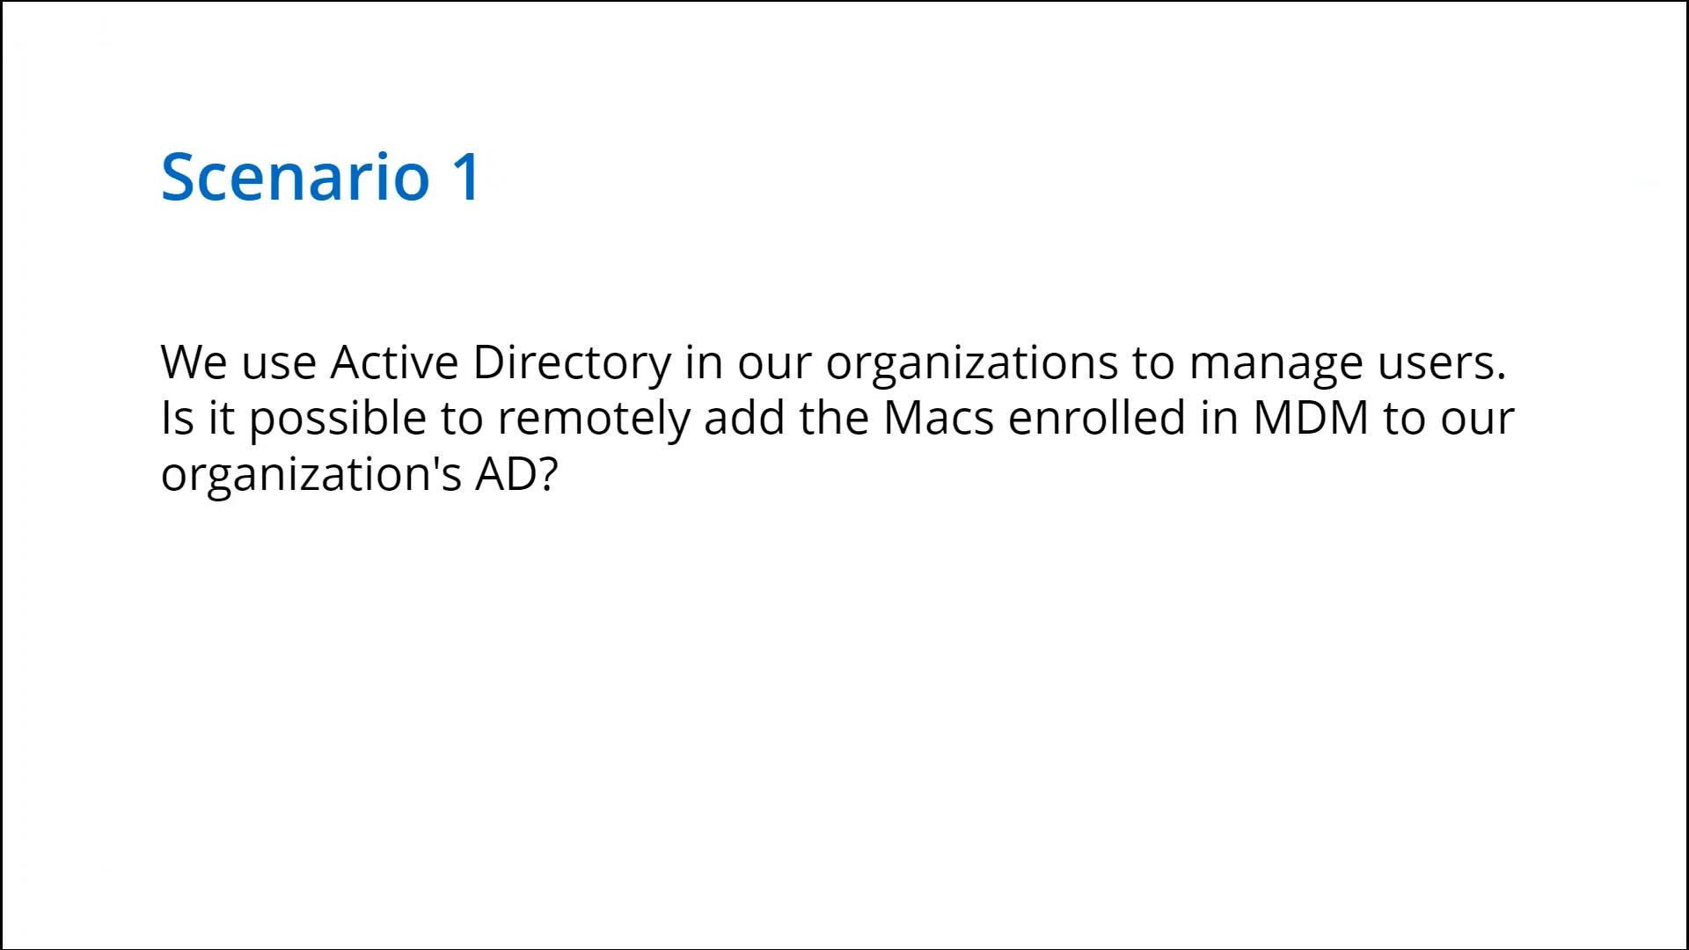
Return to the MDM console and create a new Apple profile in device management with the default name
{"action": "key", "text": "alt+Tab"}
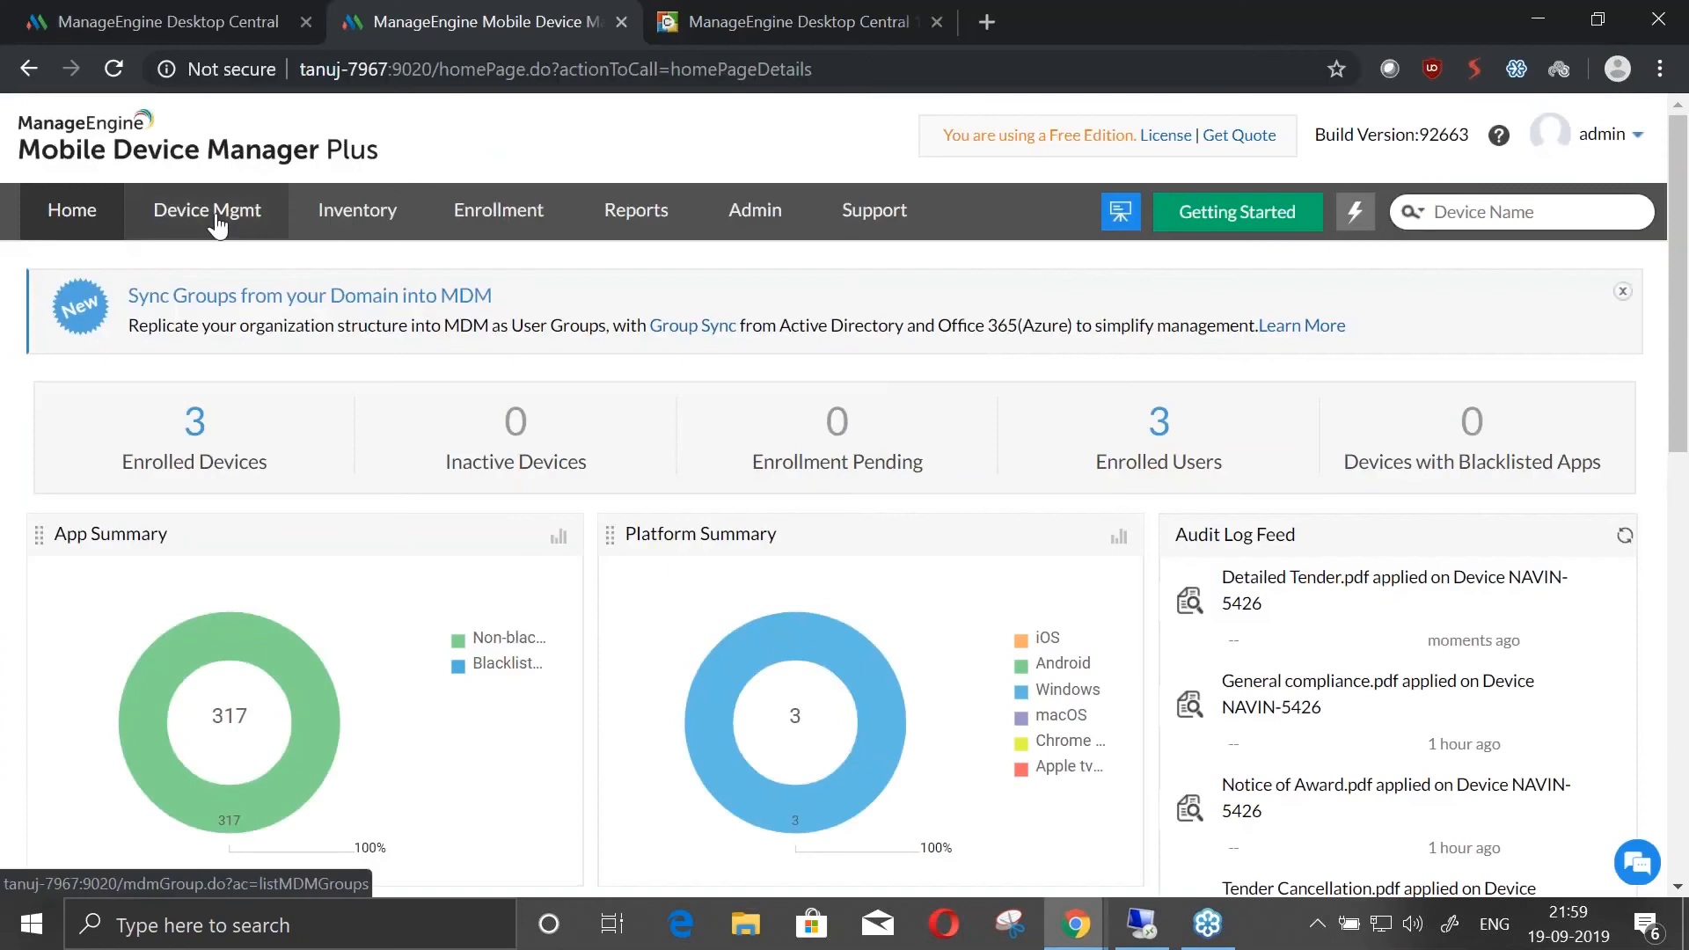
{"action": "left_click", "coordinate": [215, 218]}
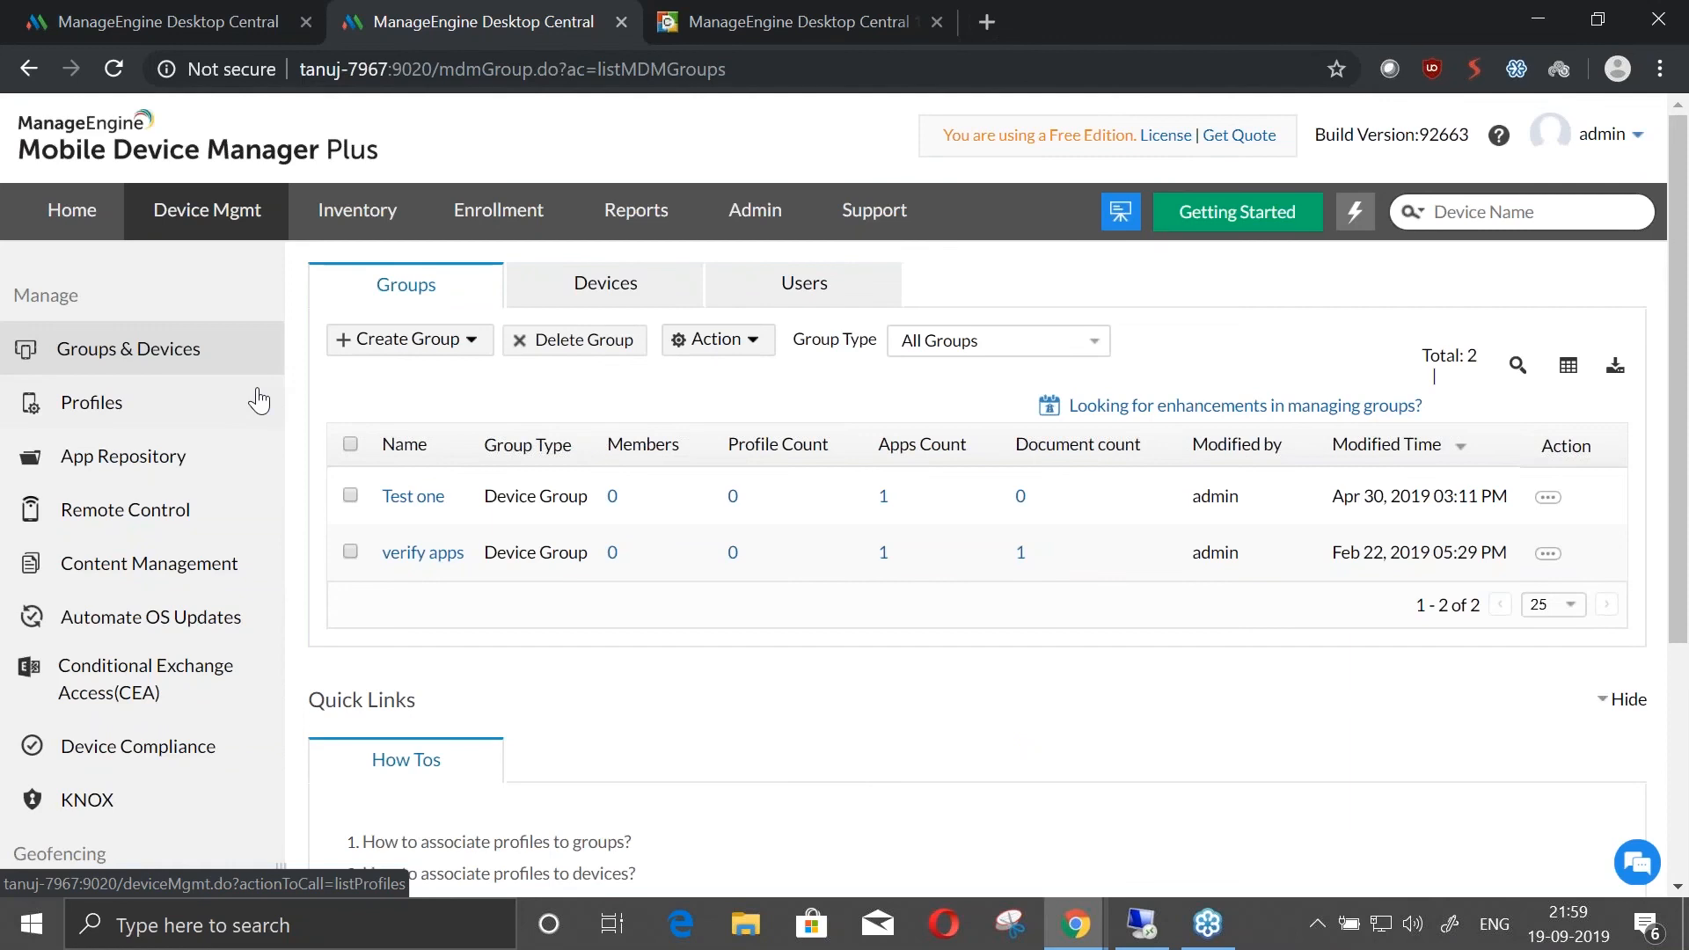
{"action": "left_click", "coordinate": [211, 401]}
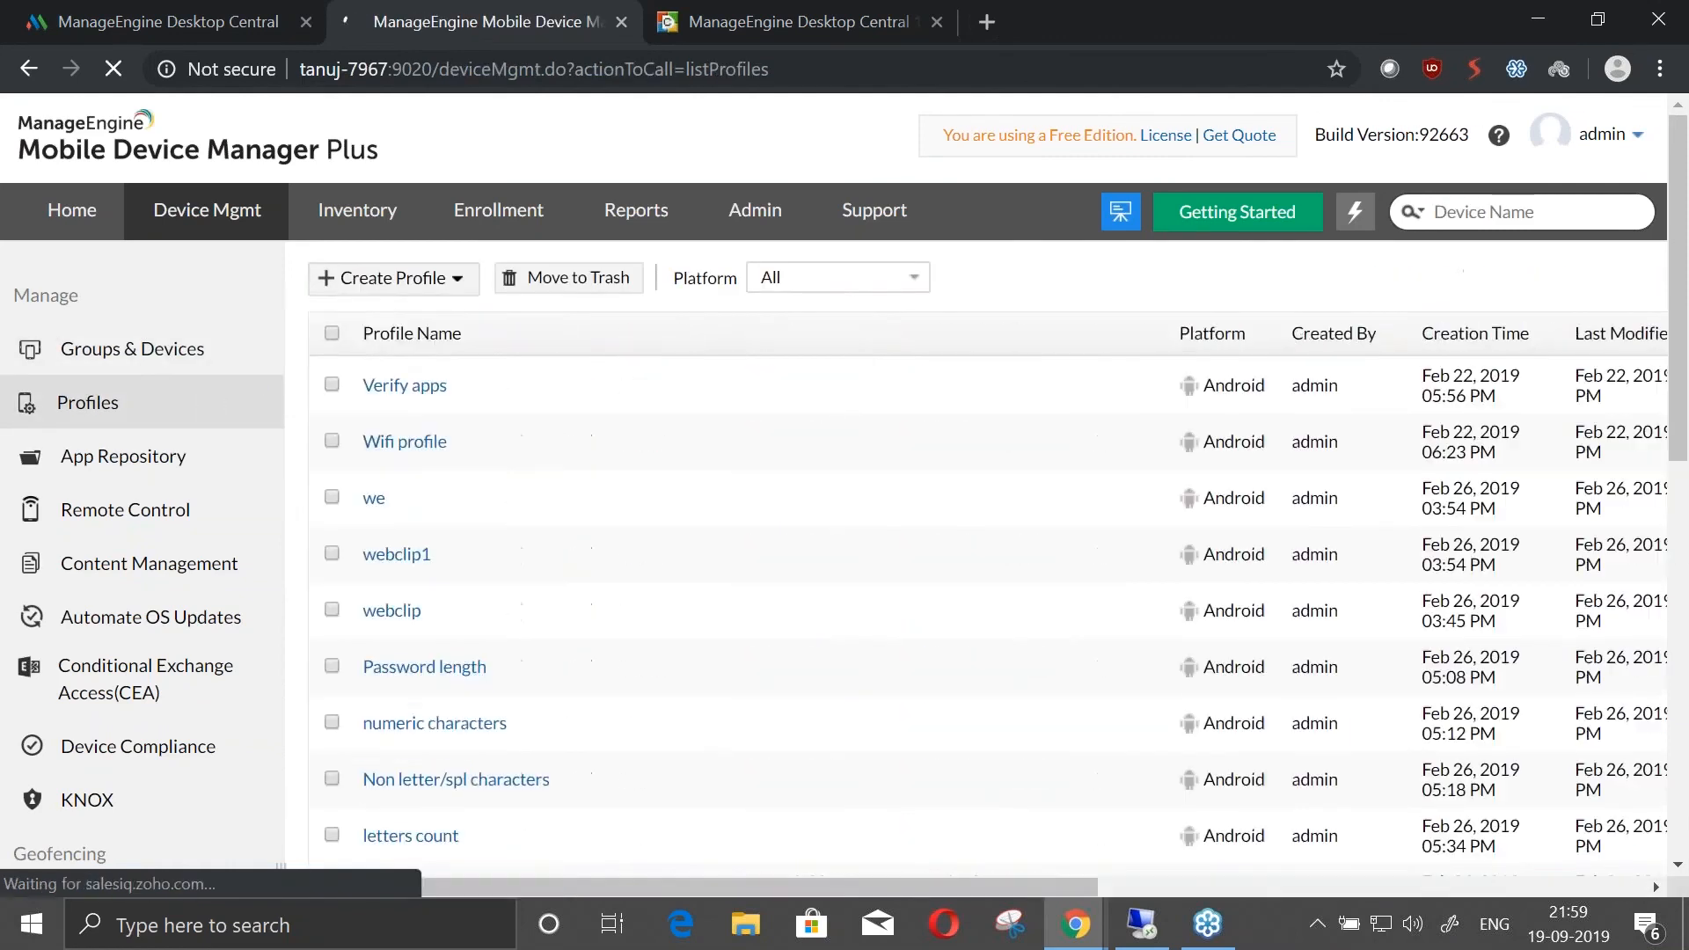
{"action": "left_click", "coordinate": [387, 278]}
{"action": "left_click", "coordinate": [368, 330]}
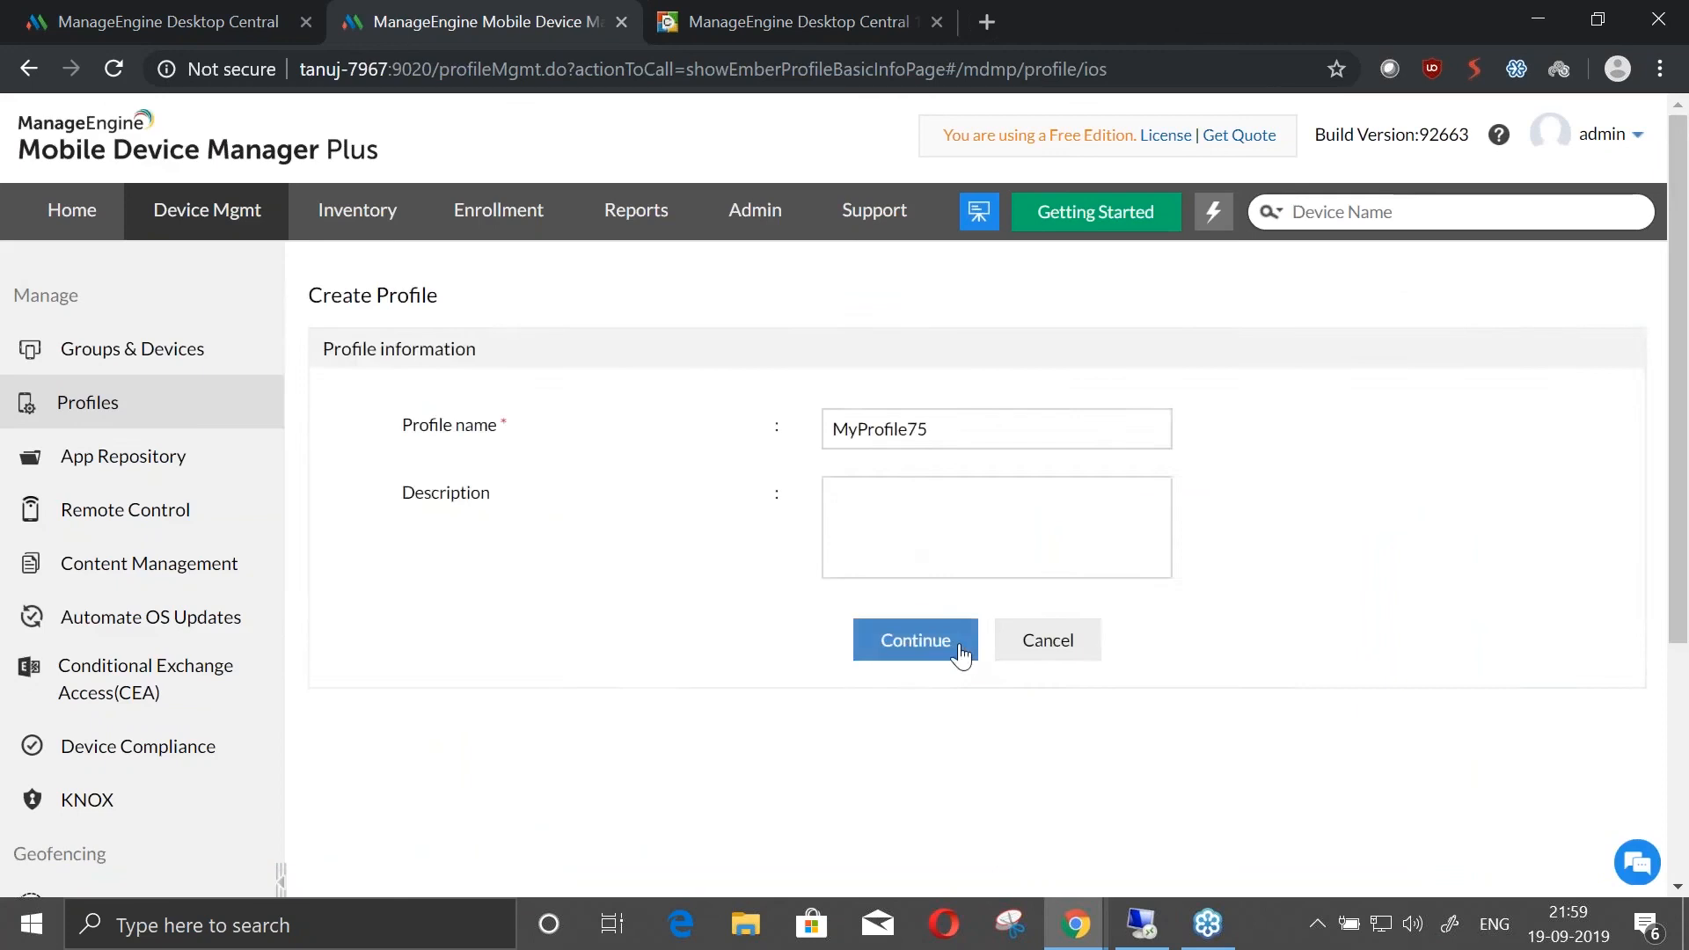
{"action": "left_click", "coordinate": [915, 640]}
Open the profile's AD Asset Binding policy and choose ZOHOCORP as the Active Directory domain
{"action": "scroll", "coordinate": [770, 620], "scroll_direction": "down", "scroll_amount": 10}
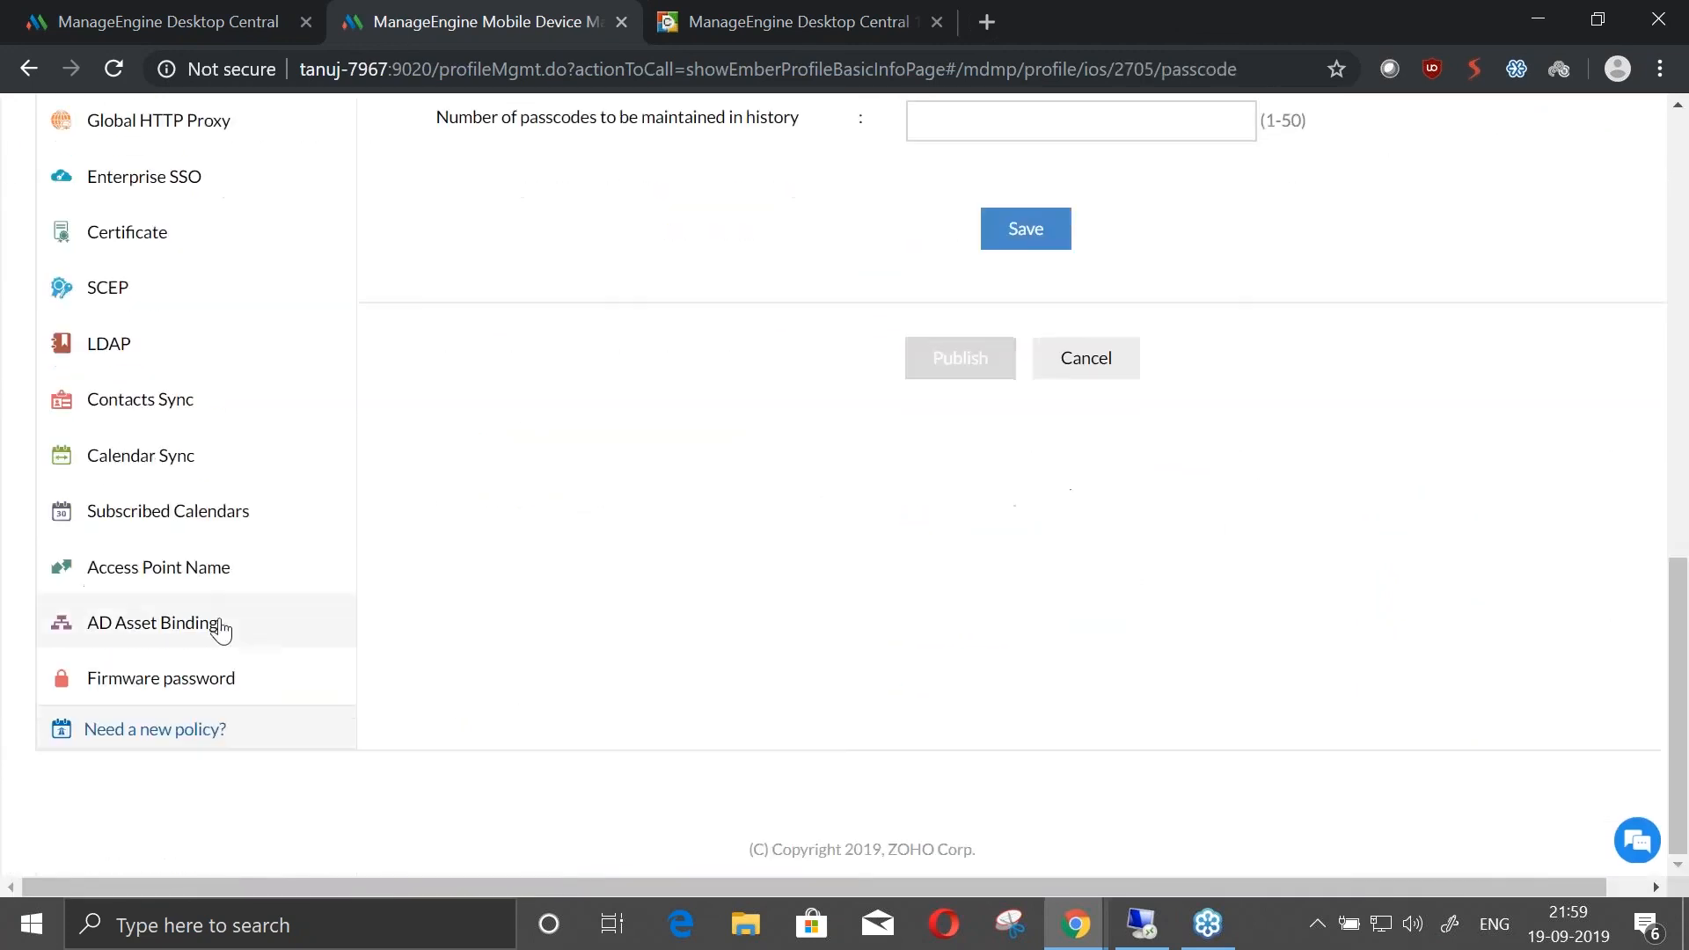
{"action": "left_click", "coordinate": [220, 624]}
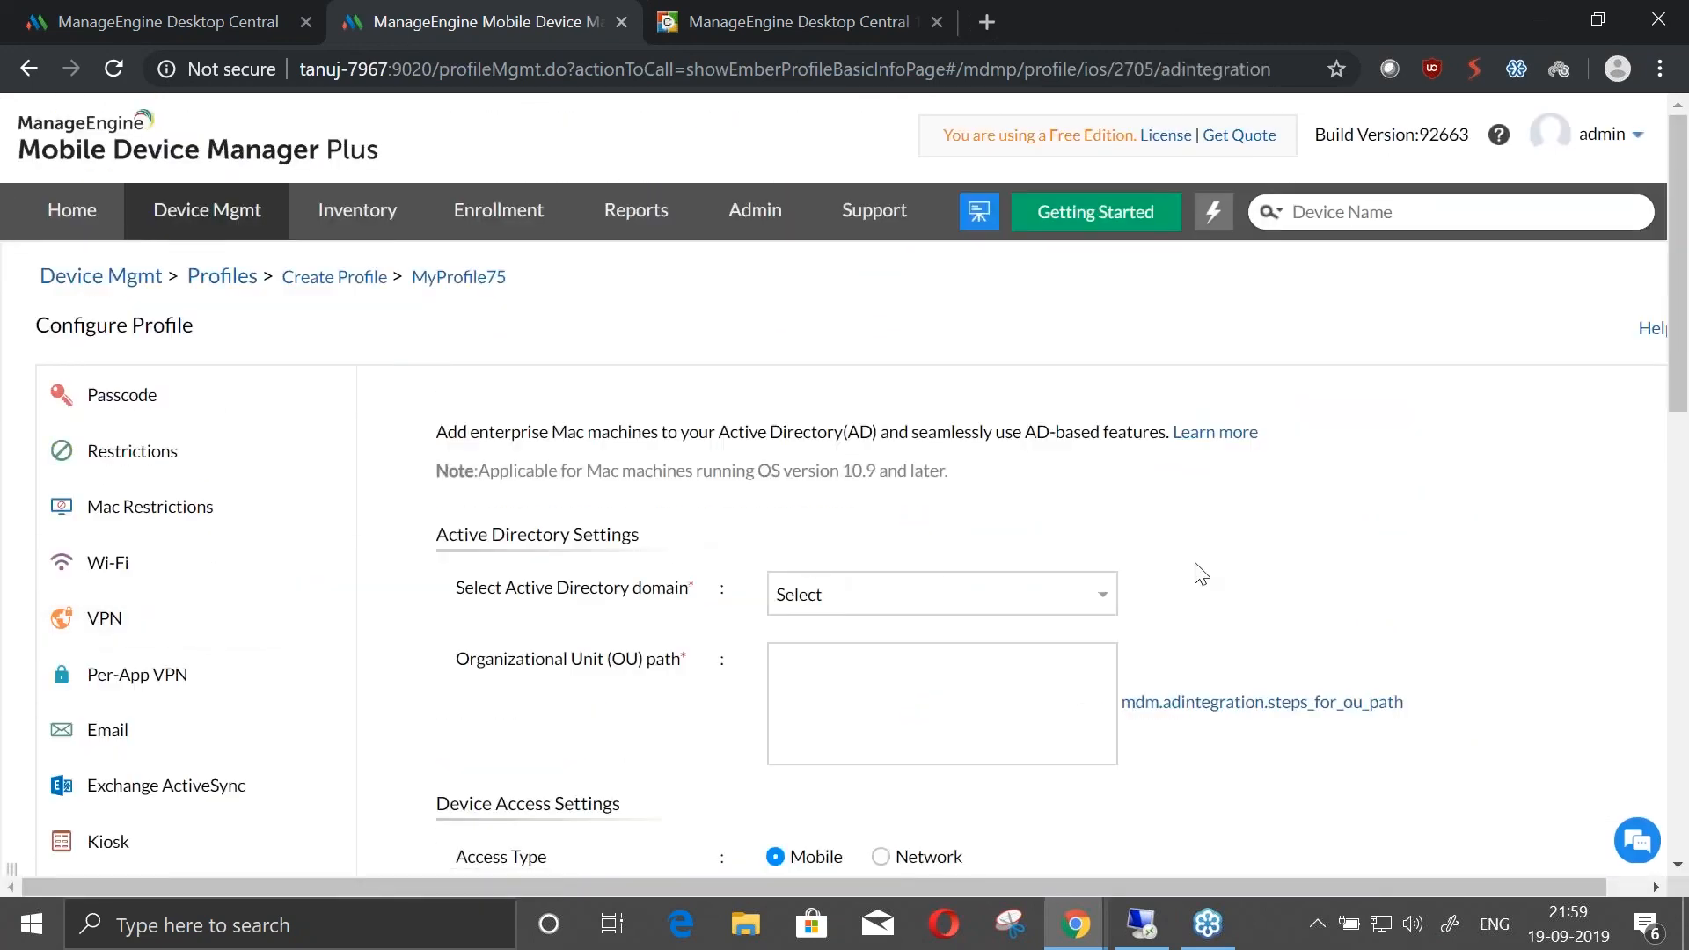
{"action": "left_click", "coordinate": [1096, 595]}
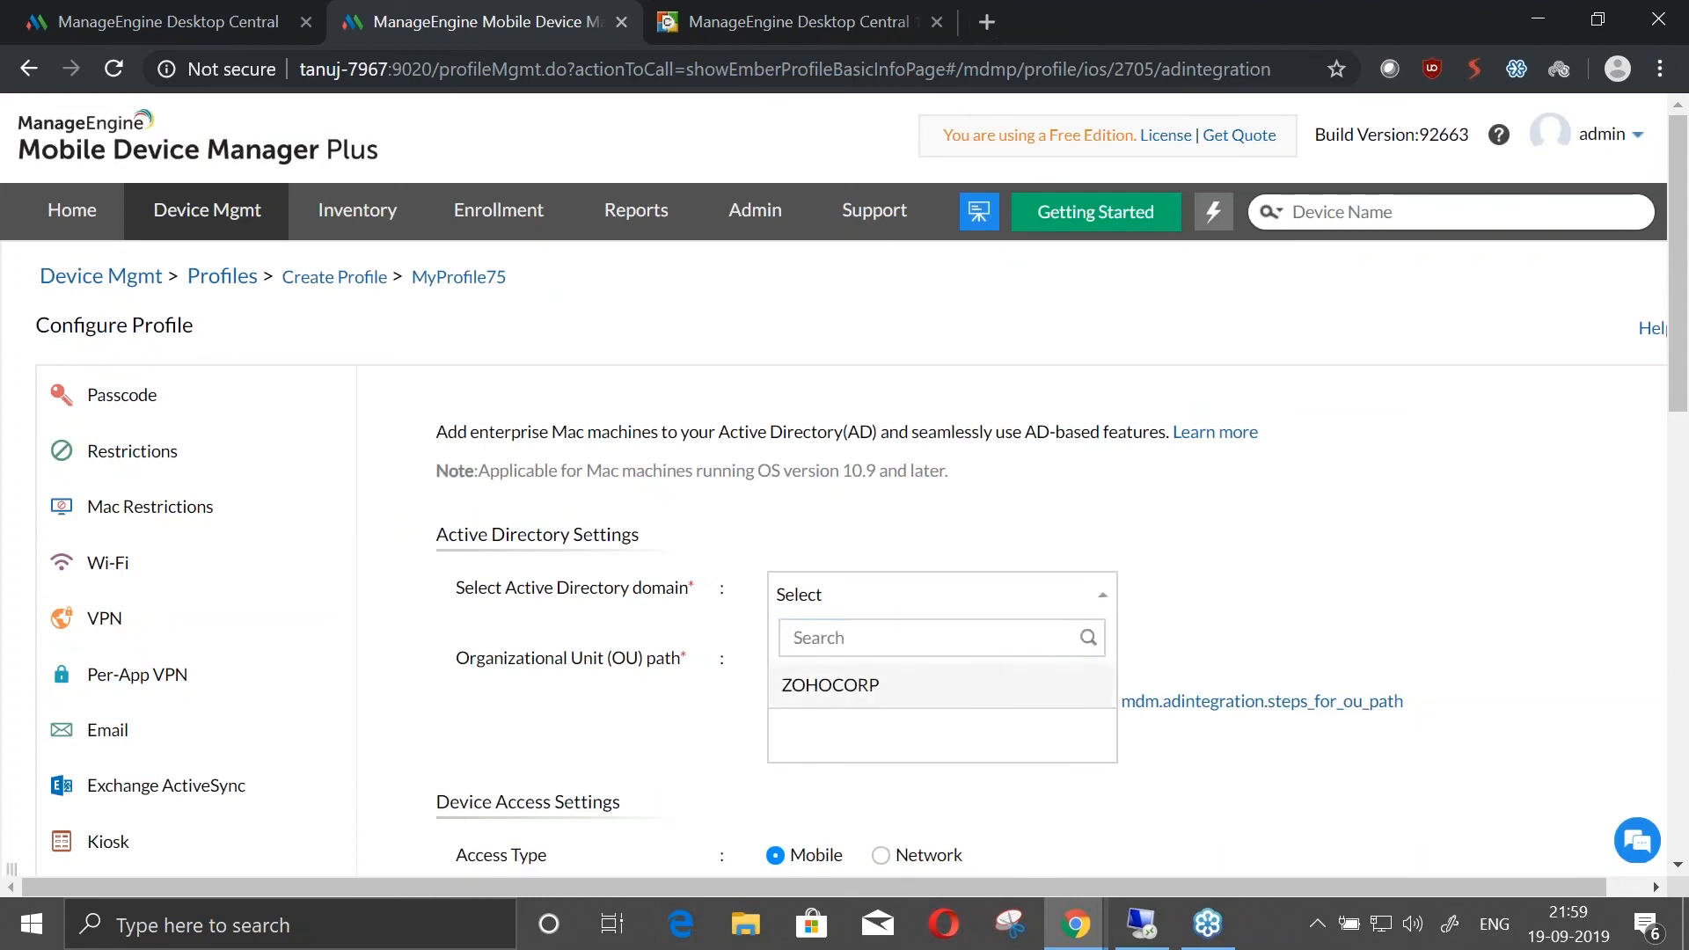
{"action": "left_click", "coordinate": [832, 684]}
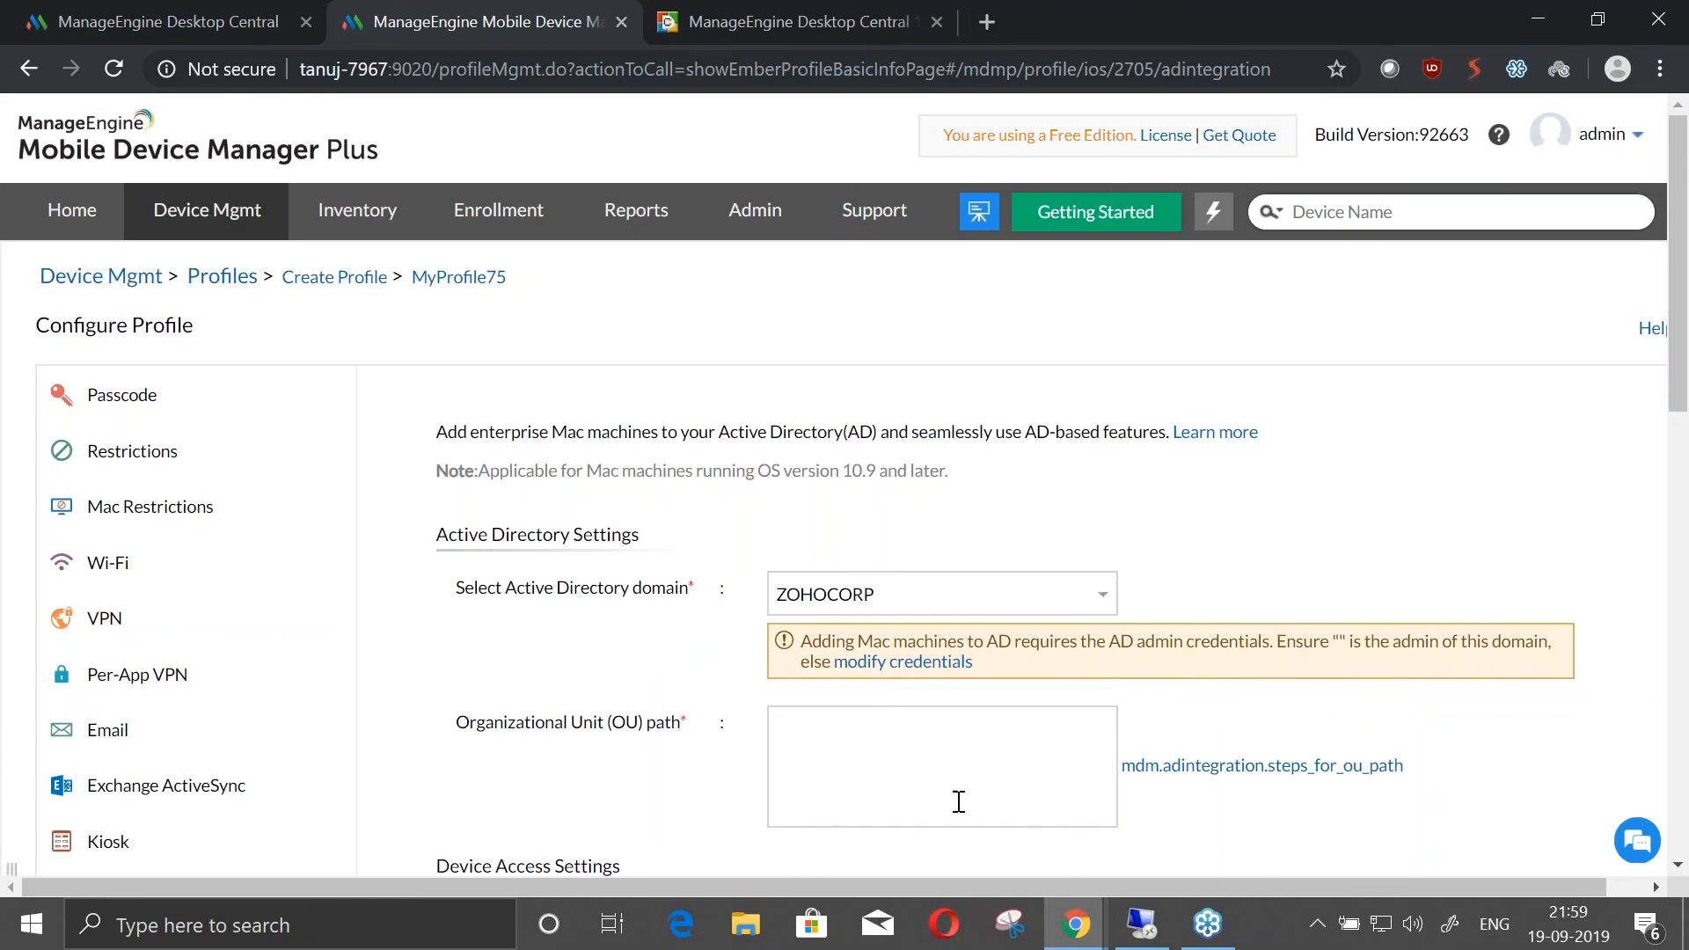
Review the organizational unit path and device access settings, and set the access type to Network
{"action": "scroll", "coordinate": [935, 818], "scroll_direction": "down", "scroll_amount": 3}
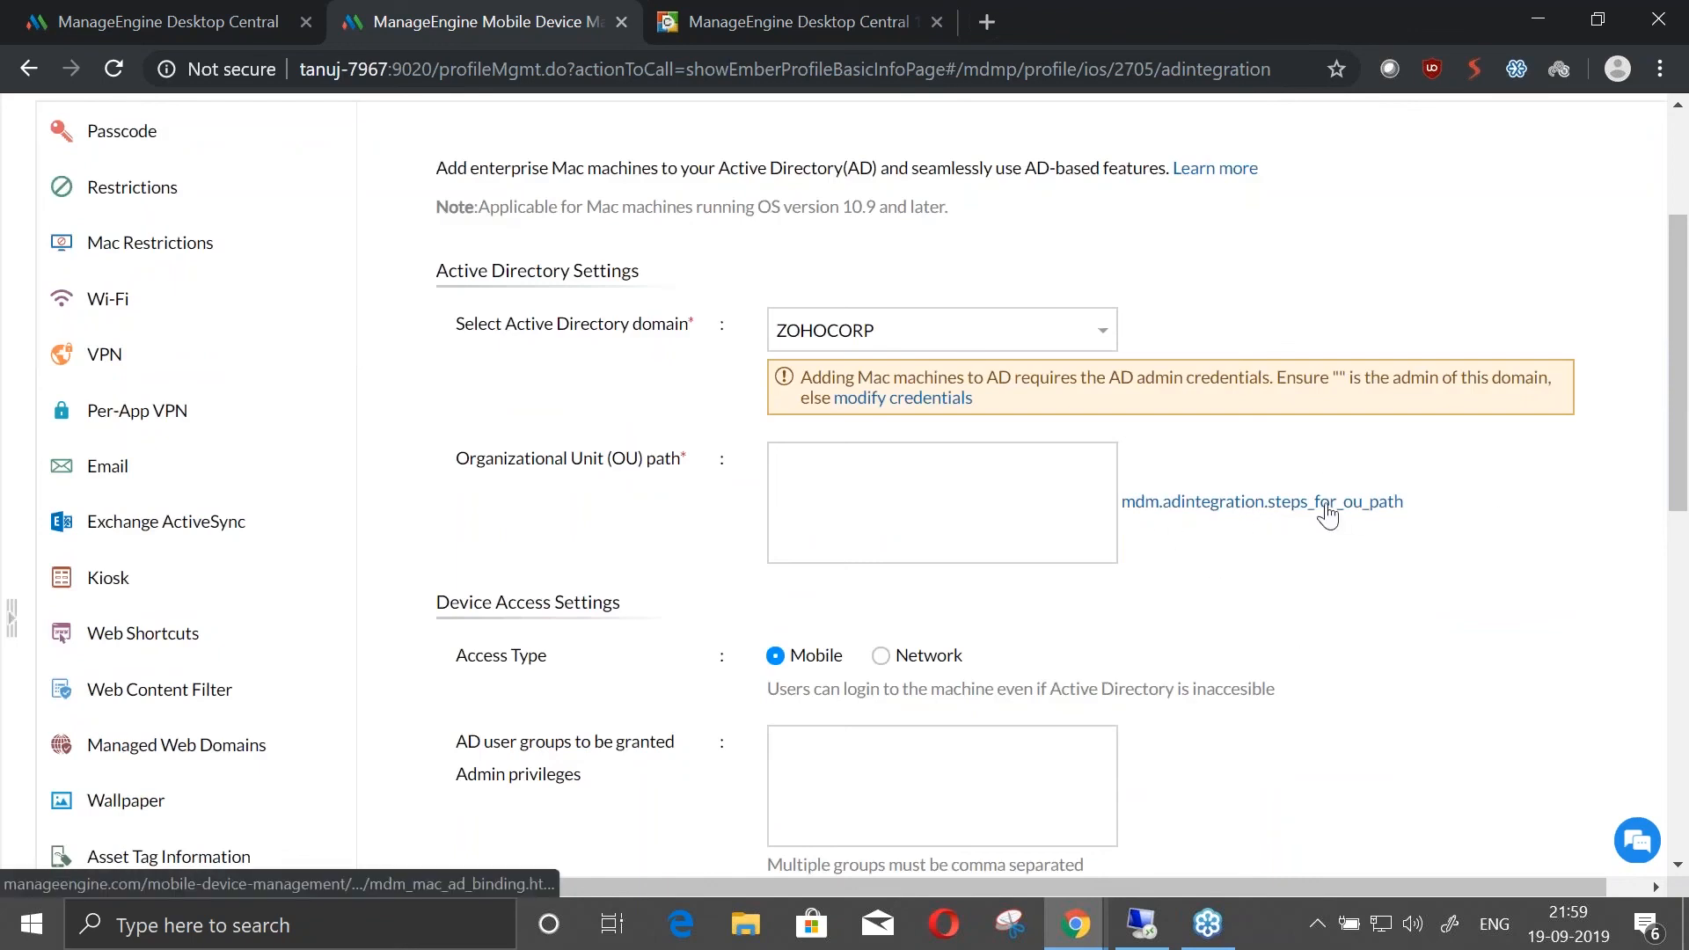
{"action": "scroll", "coordinate": [888, 428], "scroll_direction": "down", "scroll_amount": 3}
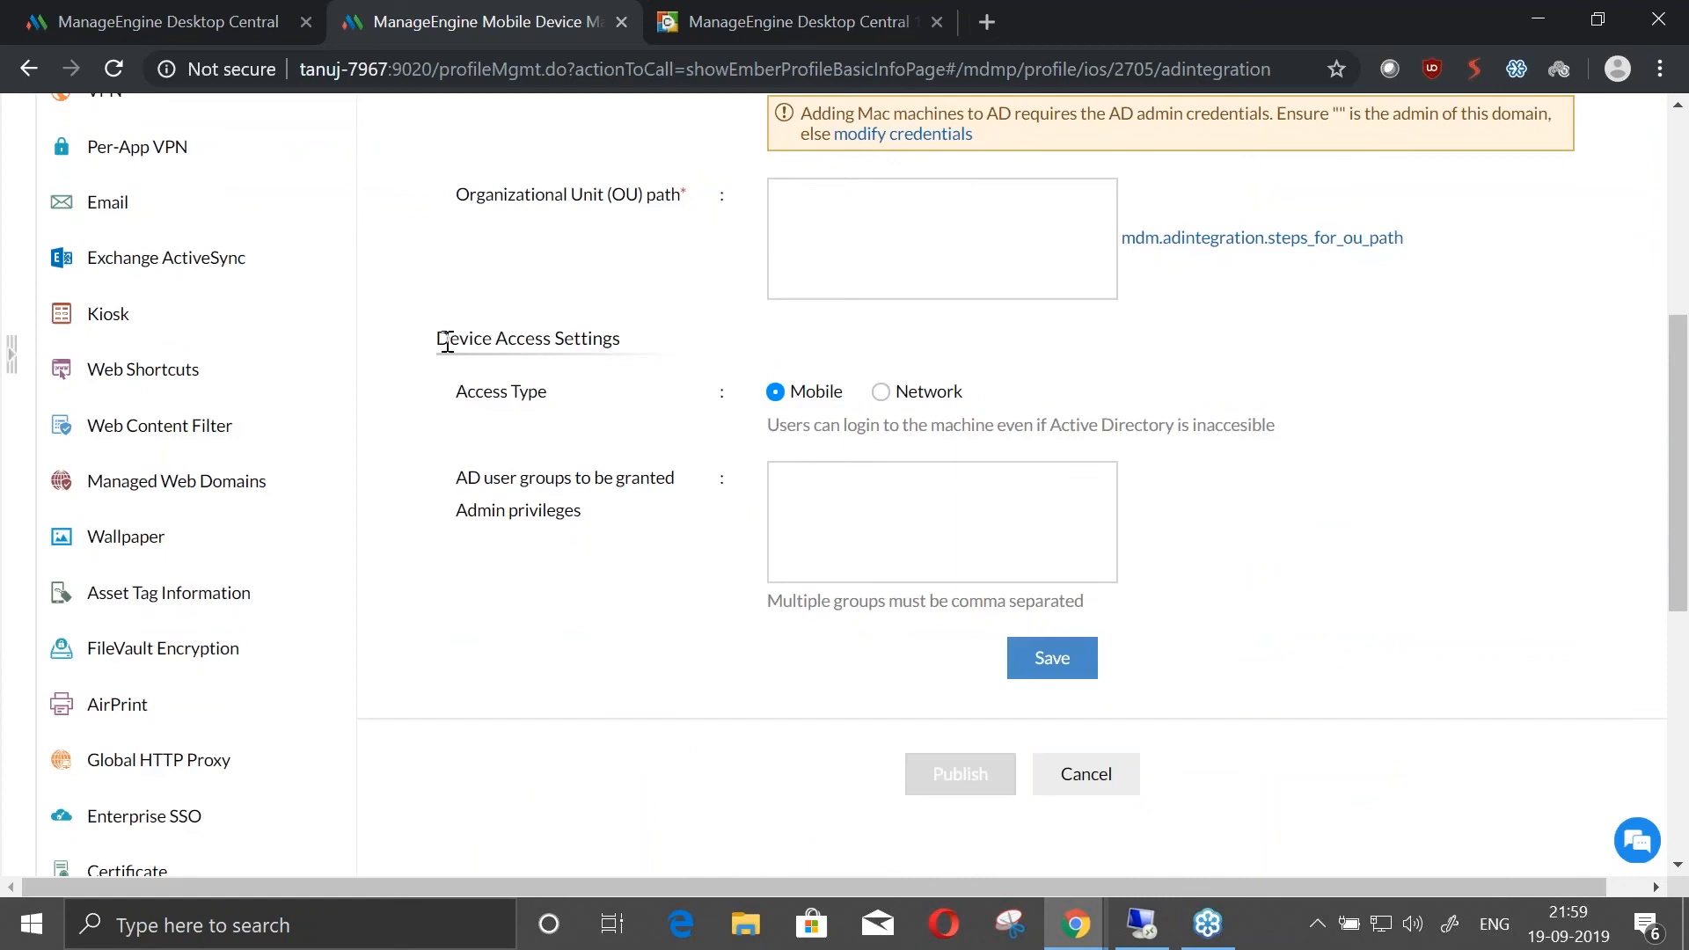
{"action": "left_click_drag", "start_coordinate": [447, 342], "coordinate": [641, 351]}
{"action": "left_click", "coordinate": [682, 412]}
{"action": "left_click", "coordinate": [881, 393]}
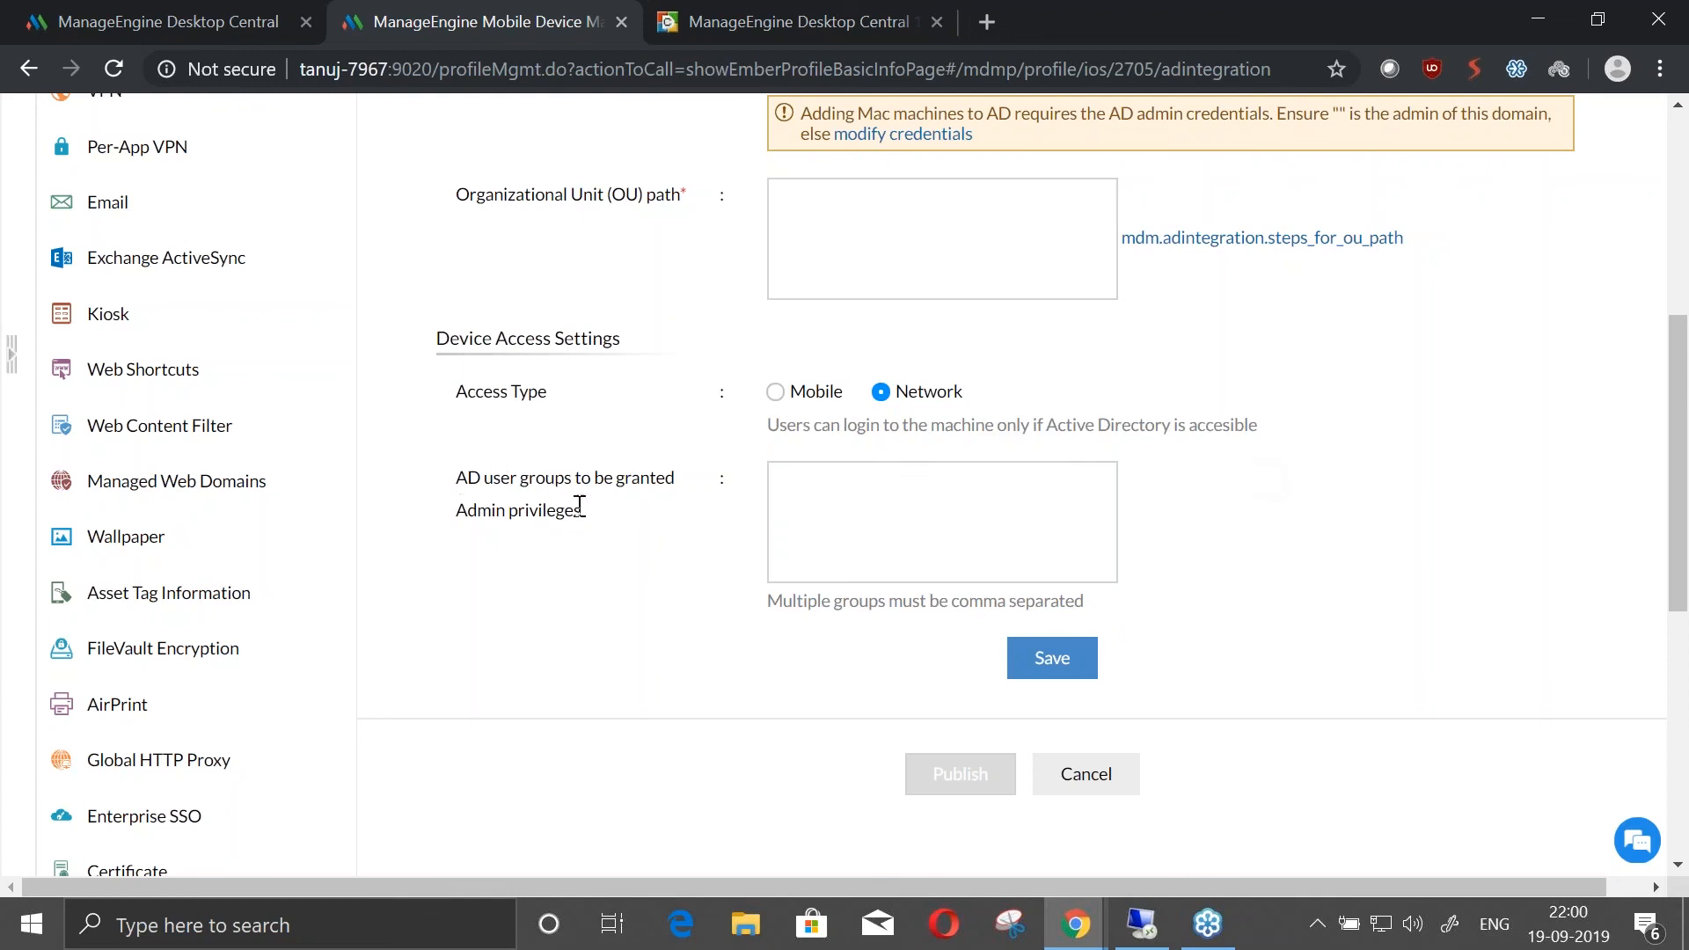
{"action": "scroll", "coordinate": [678, 603], "scroll_direction": "up", "scroll_amount": 6}
{"action": "scroll", "coordinate": [720, 649], "scroll_direction": "down", "scroll_amount": 6}
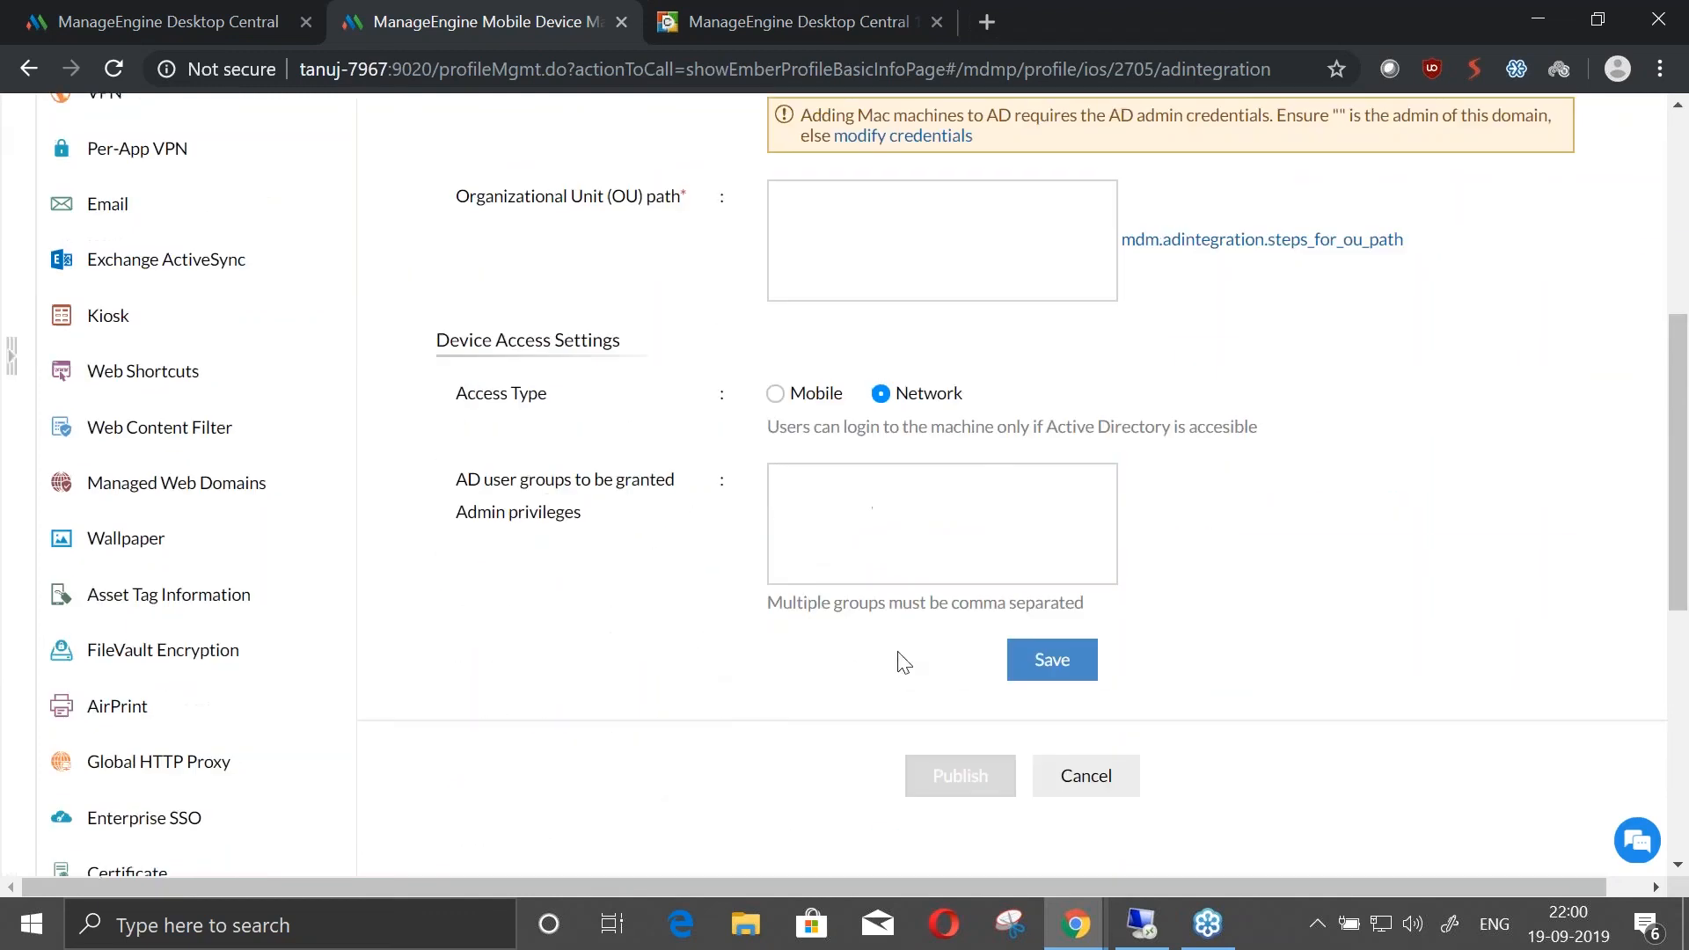
Leave the profile configuration without saving the AD settings and return to the list of profiles
{"action": "scroll", "coordinate": [894, 655], "scroll_direction": "up", "scroll_amount": 6}
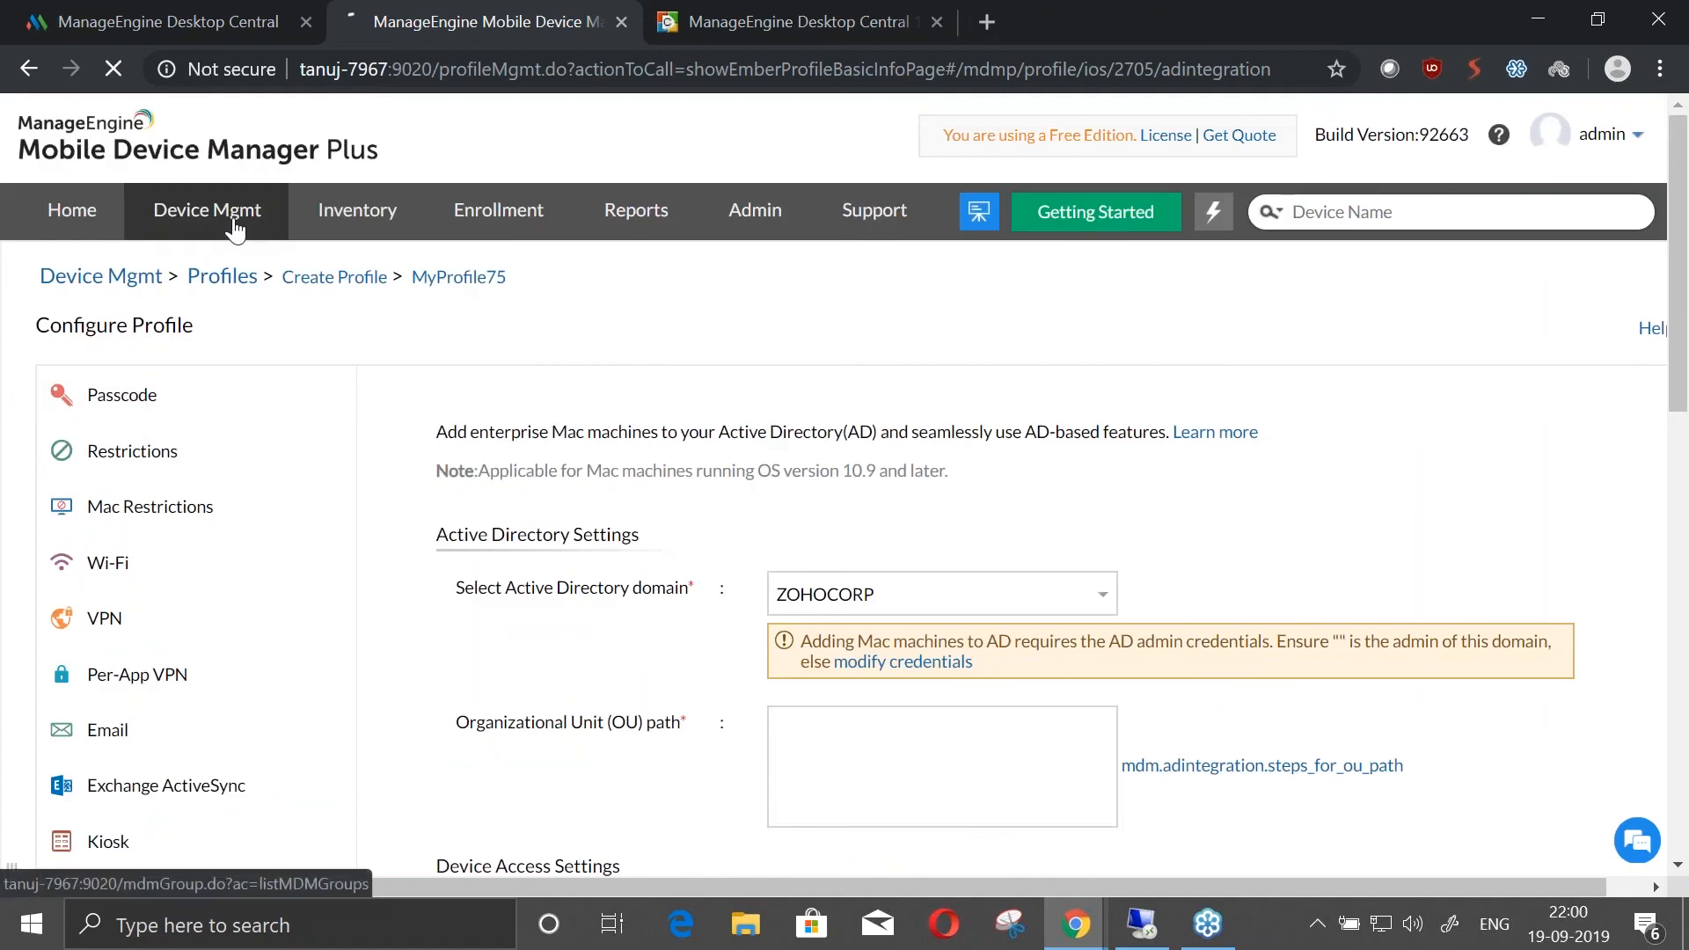
{"action": "left_click", "coordinate": [234, 227]}
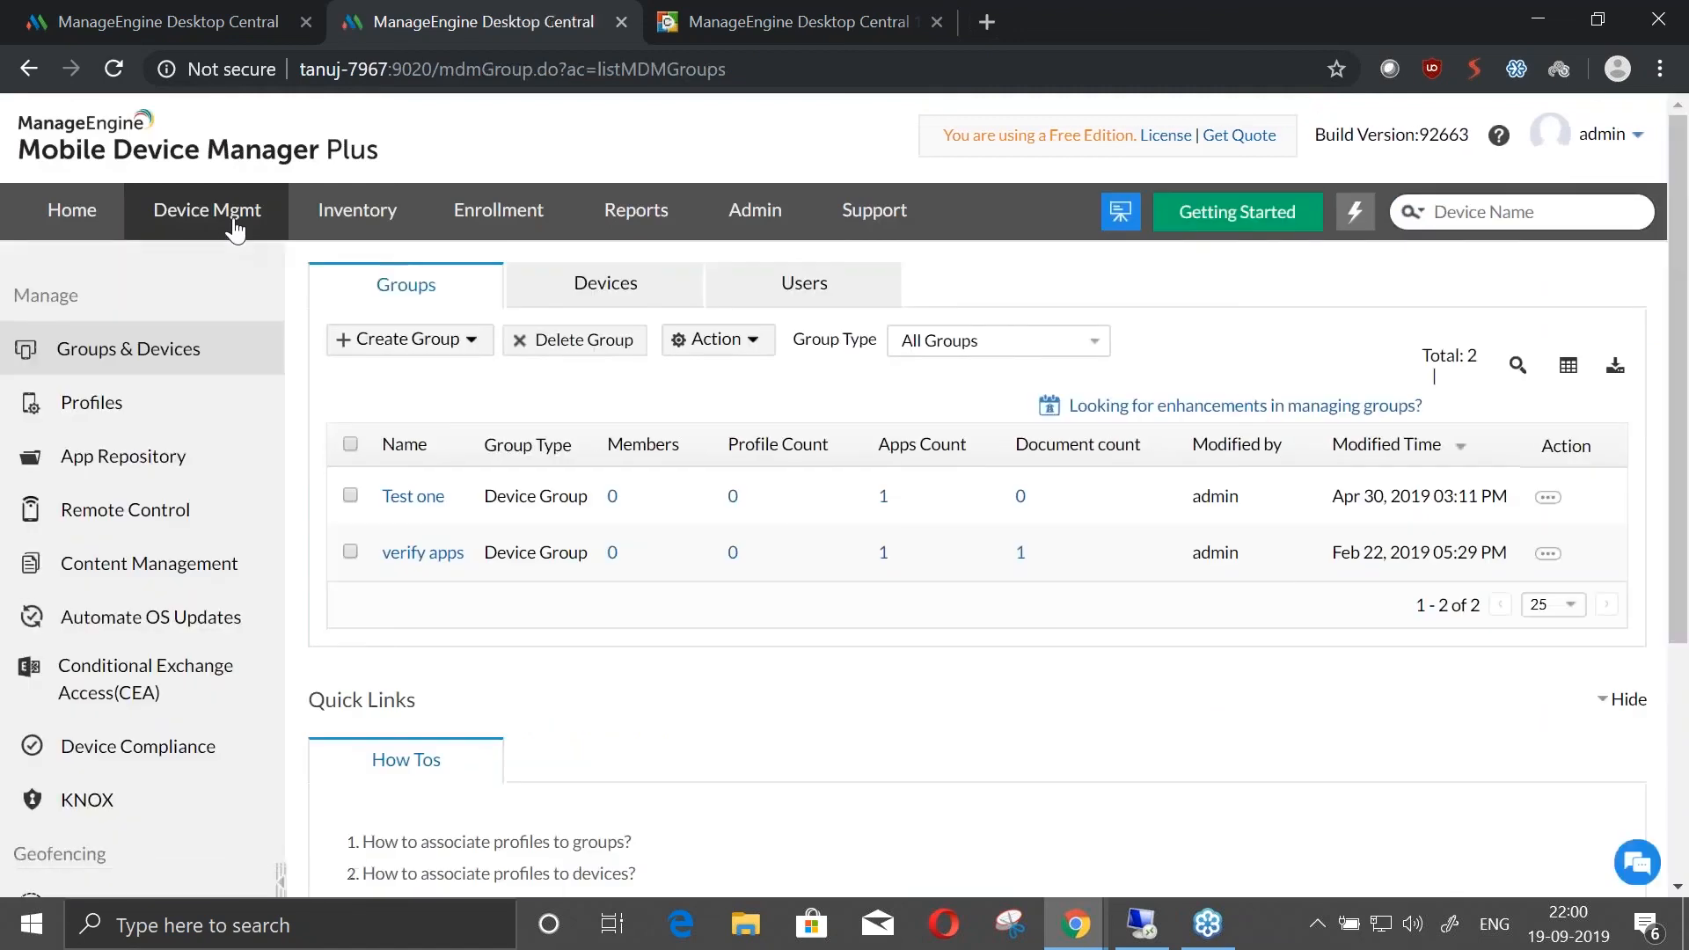
{"action": "left_click", "coordinate": [187, 405]}
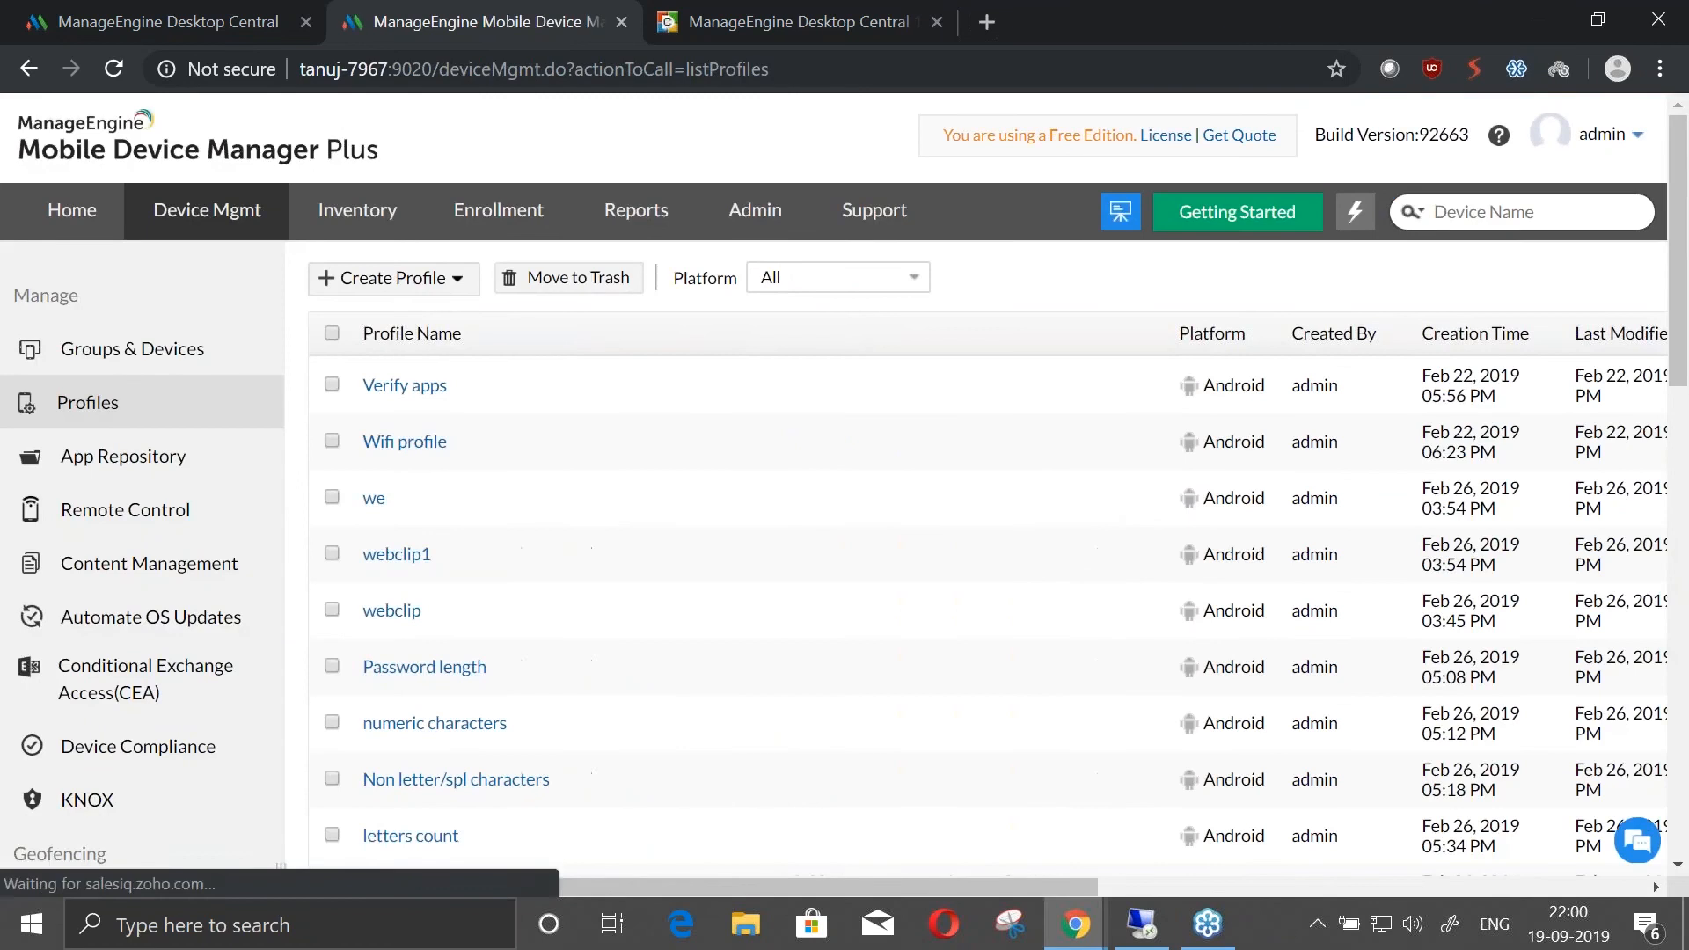
Advance the presentation to the Scenario 2 slide and switch back to the MDM console
{"action": "key", "text": "alt+Tab"}
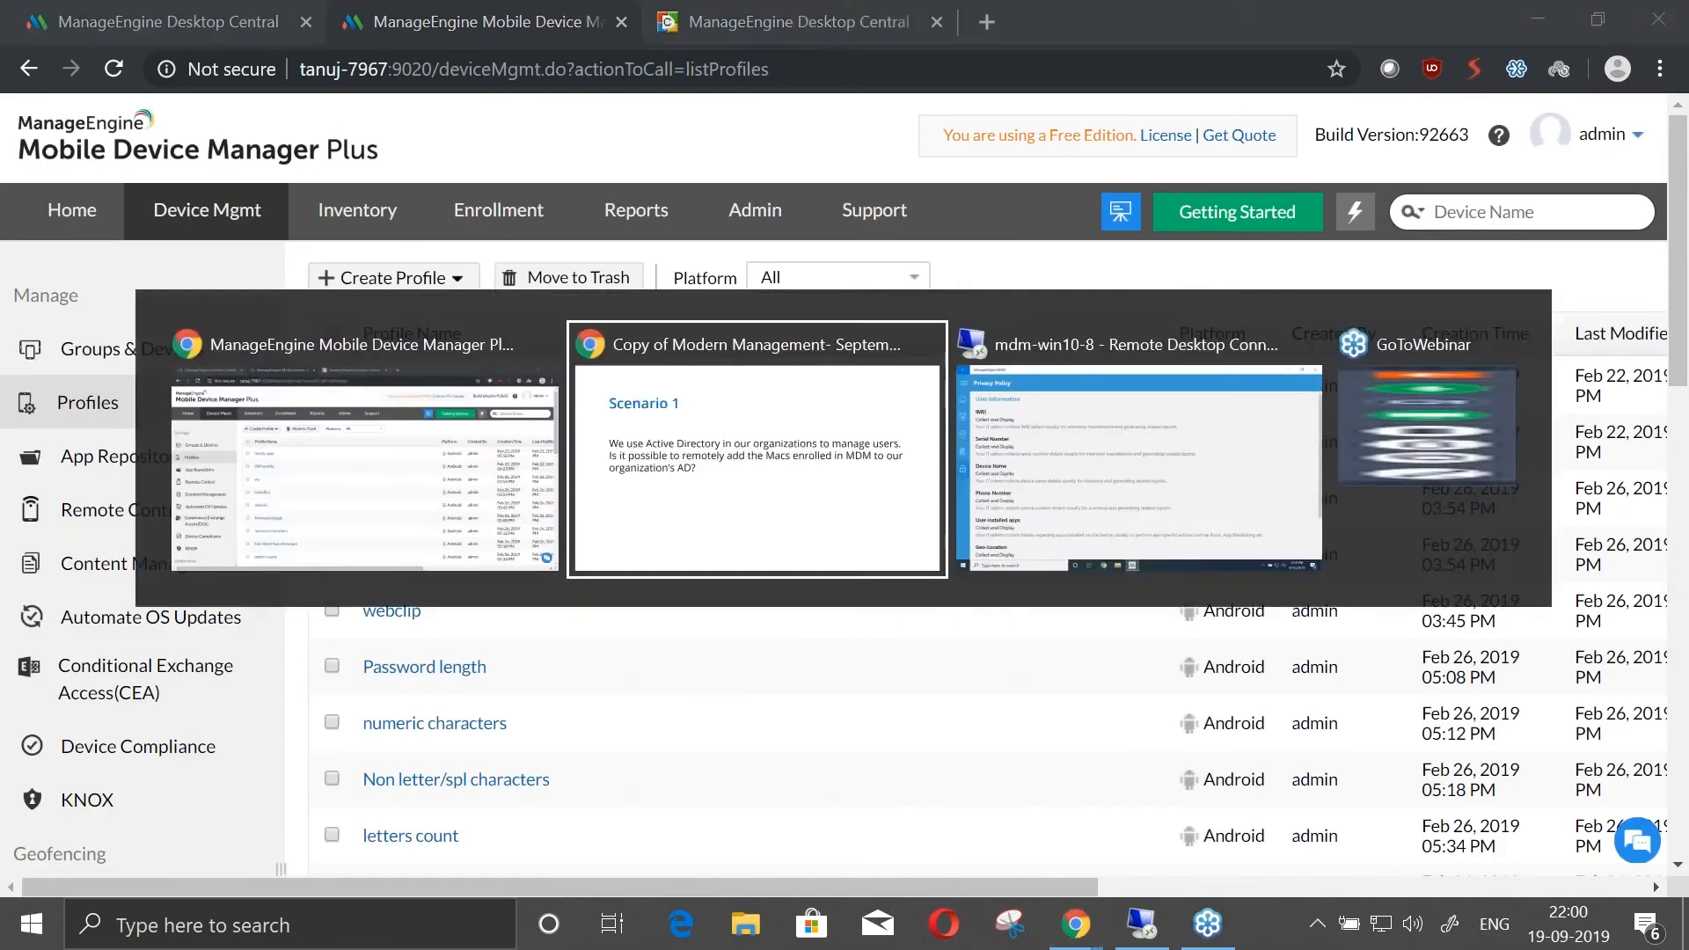
{"action": "key", "text": "Right"}
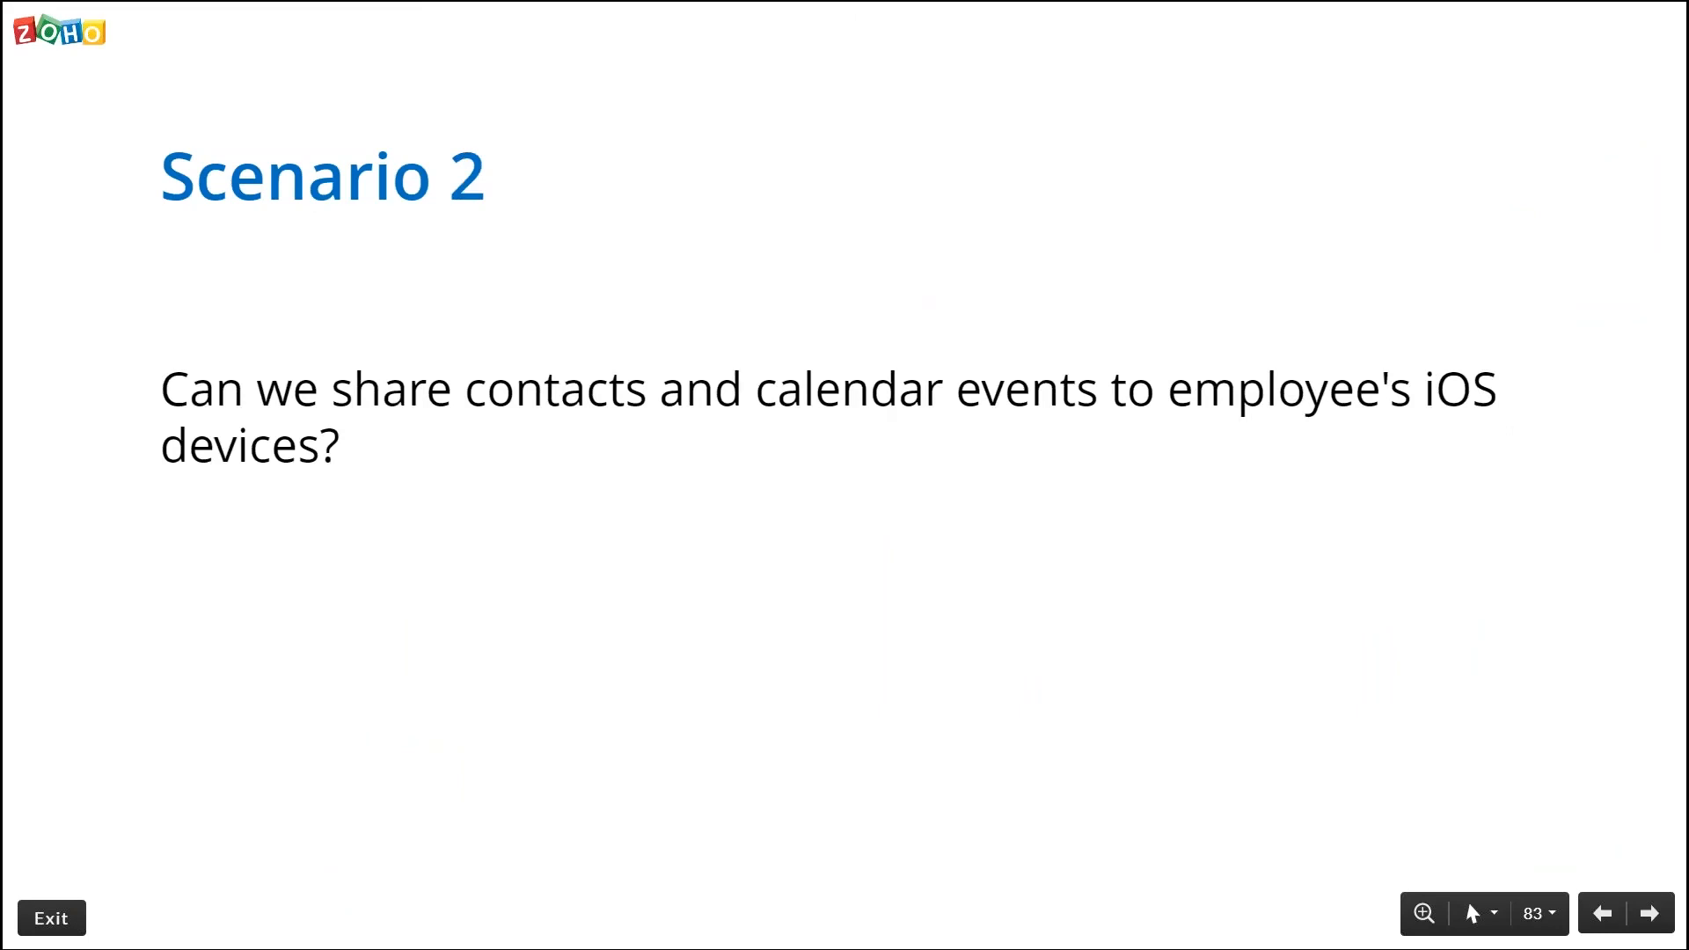
{"action": "key", "text": "alt+Tab"}
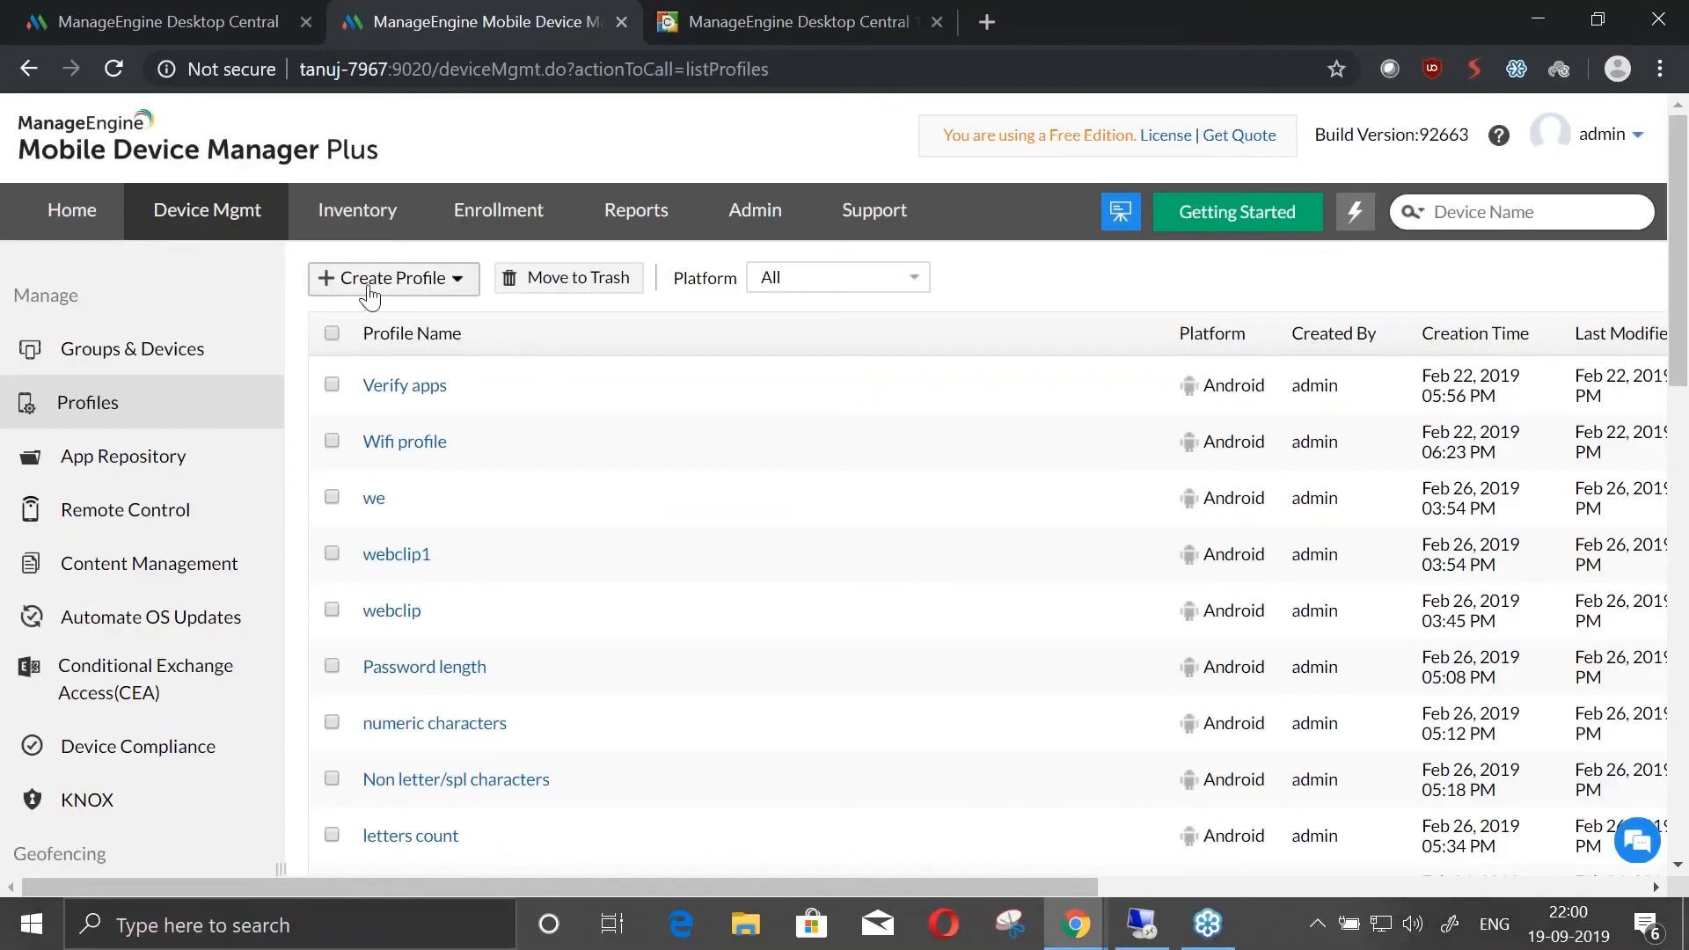
Create another Apple profile with the default name
{"action": "left_click", "coordinate": [324, 280]}
{"action": "left_click", "coordinate": [366, 326]}
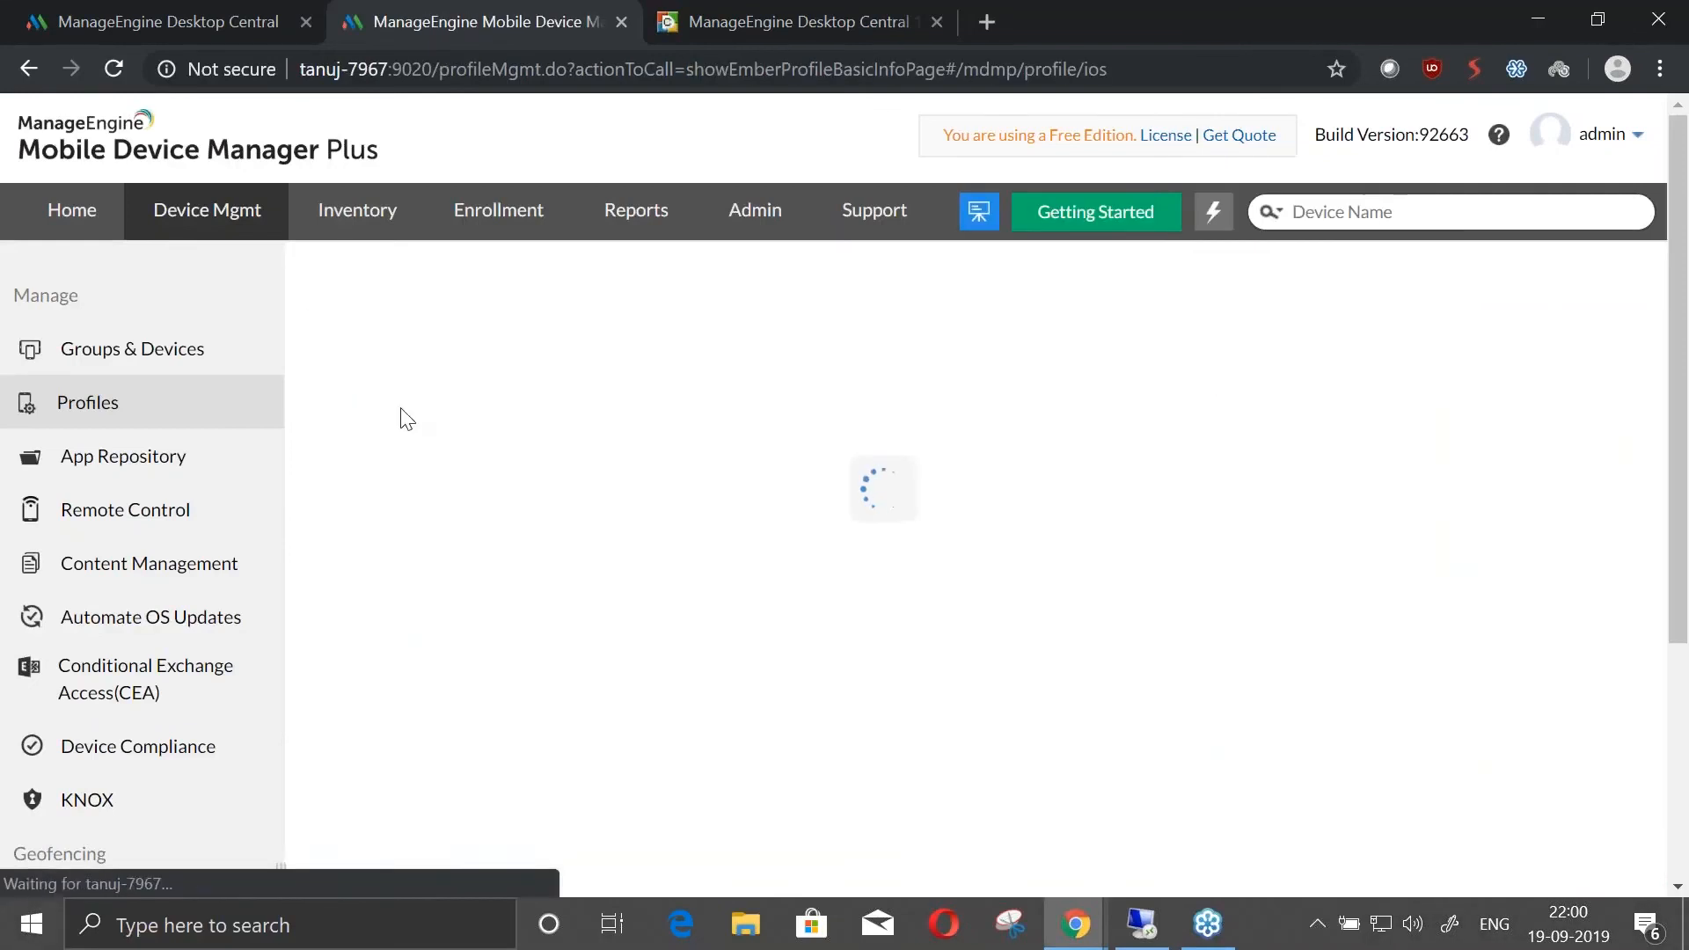
{"action": "left_click", "coordinate": [933, 642]}
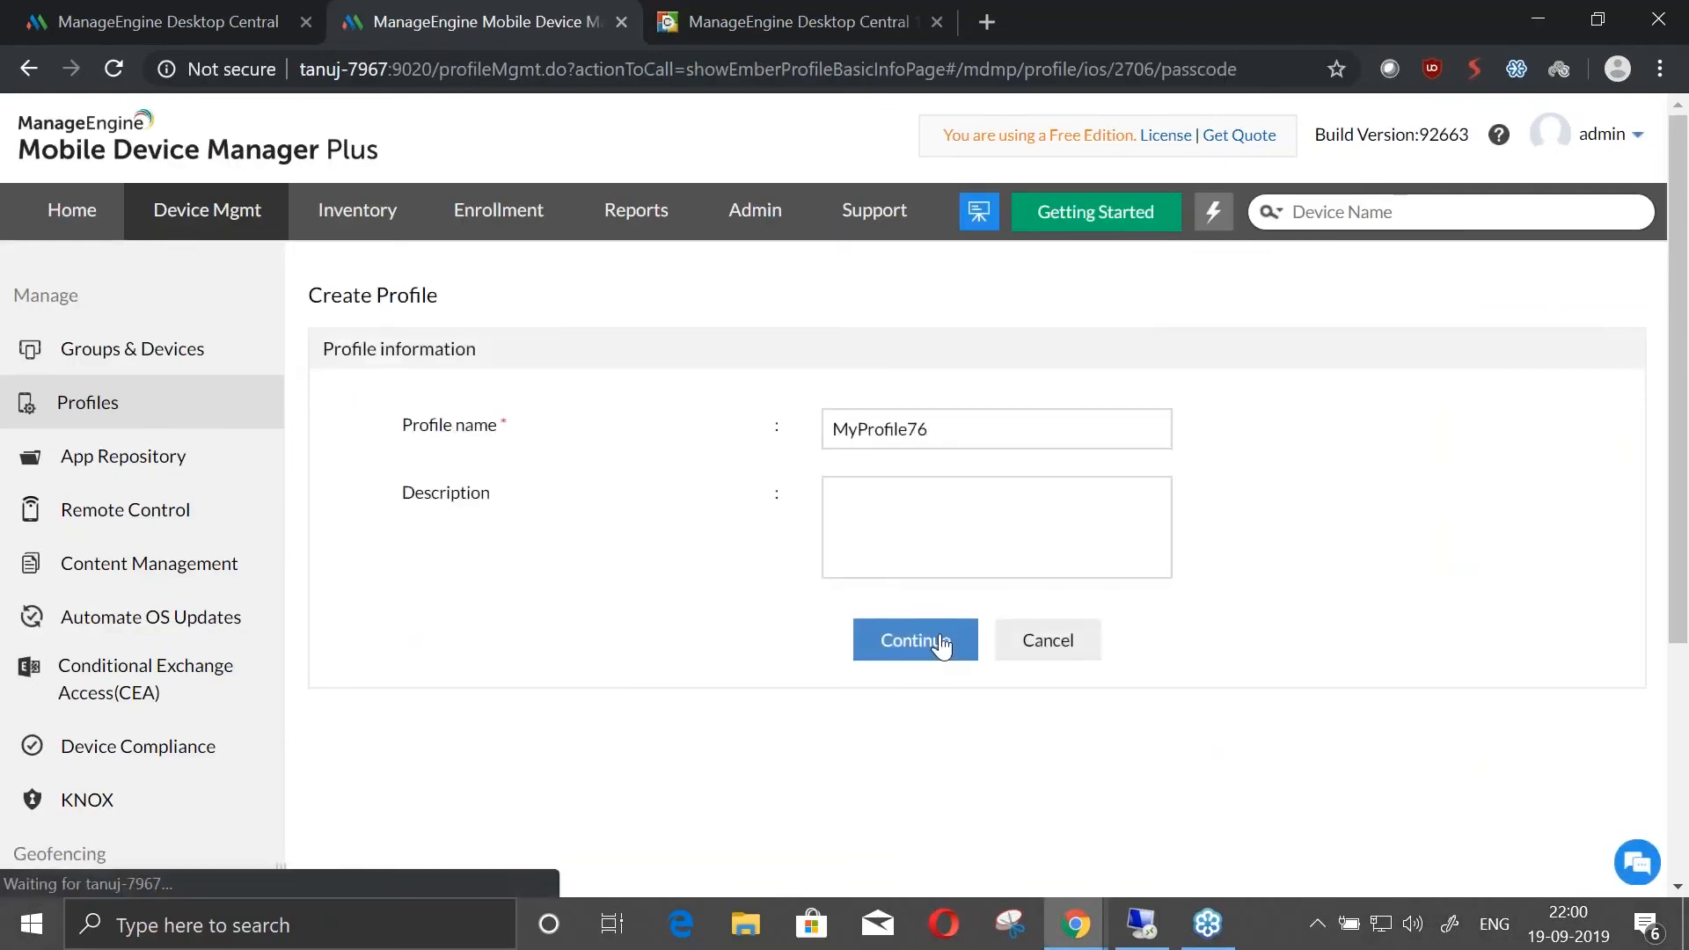
Open the Contacts Sync policy of the new profile to view its CardDAV account settings
{"action": "scroll", "coordinate": [124, 625], "scroll_direction": "down", "scroll_amount": 10}
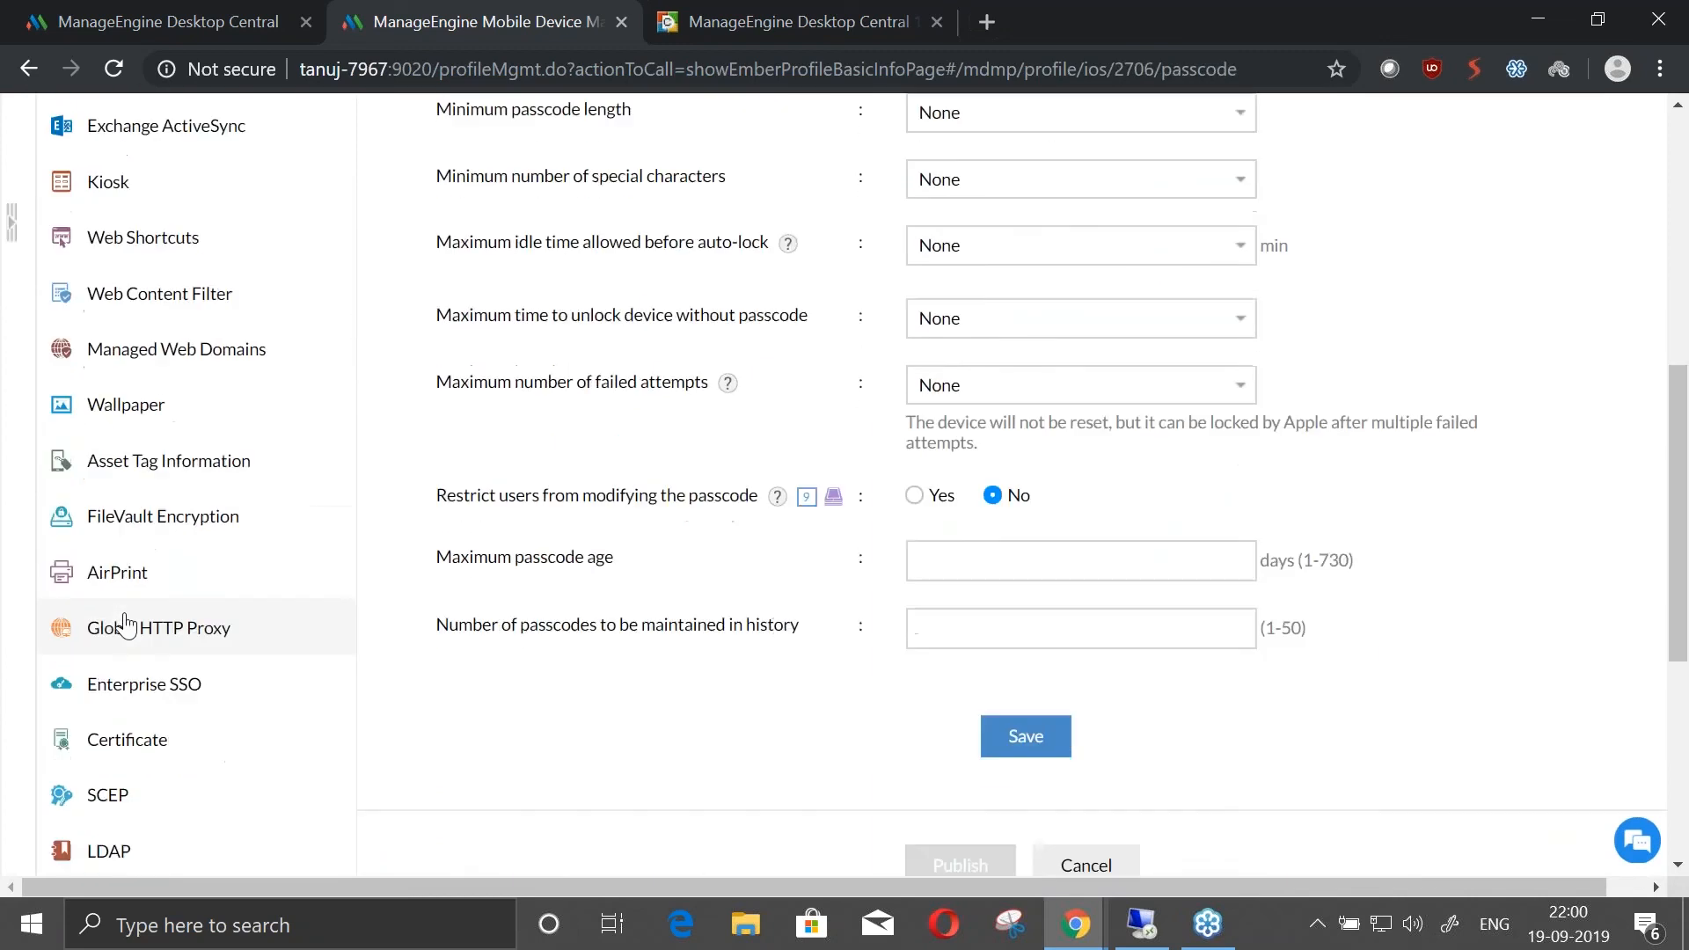
{"action": "scroll", "coordinate": [147, 629], "scroll_direction": "down", "scroll_amount": 2}
{"action": "left_click", "coordinate": [163, 526]}
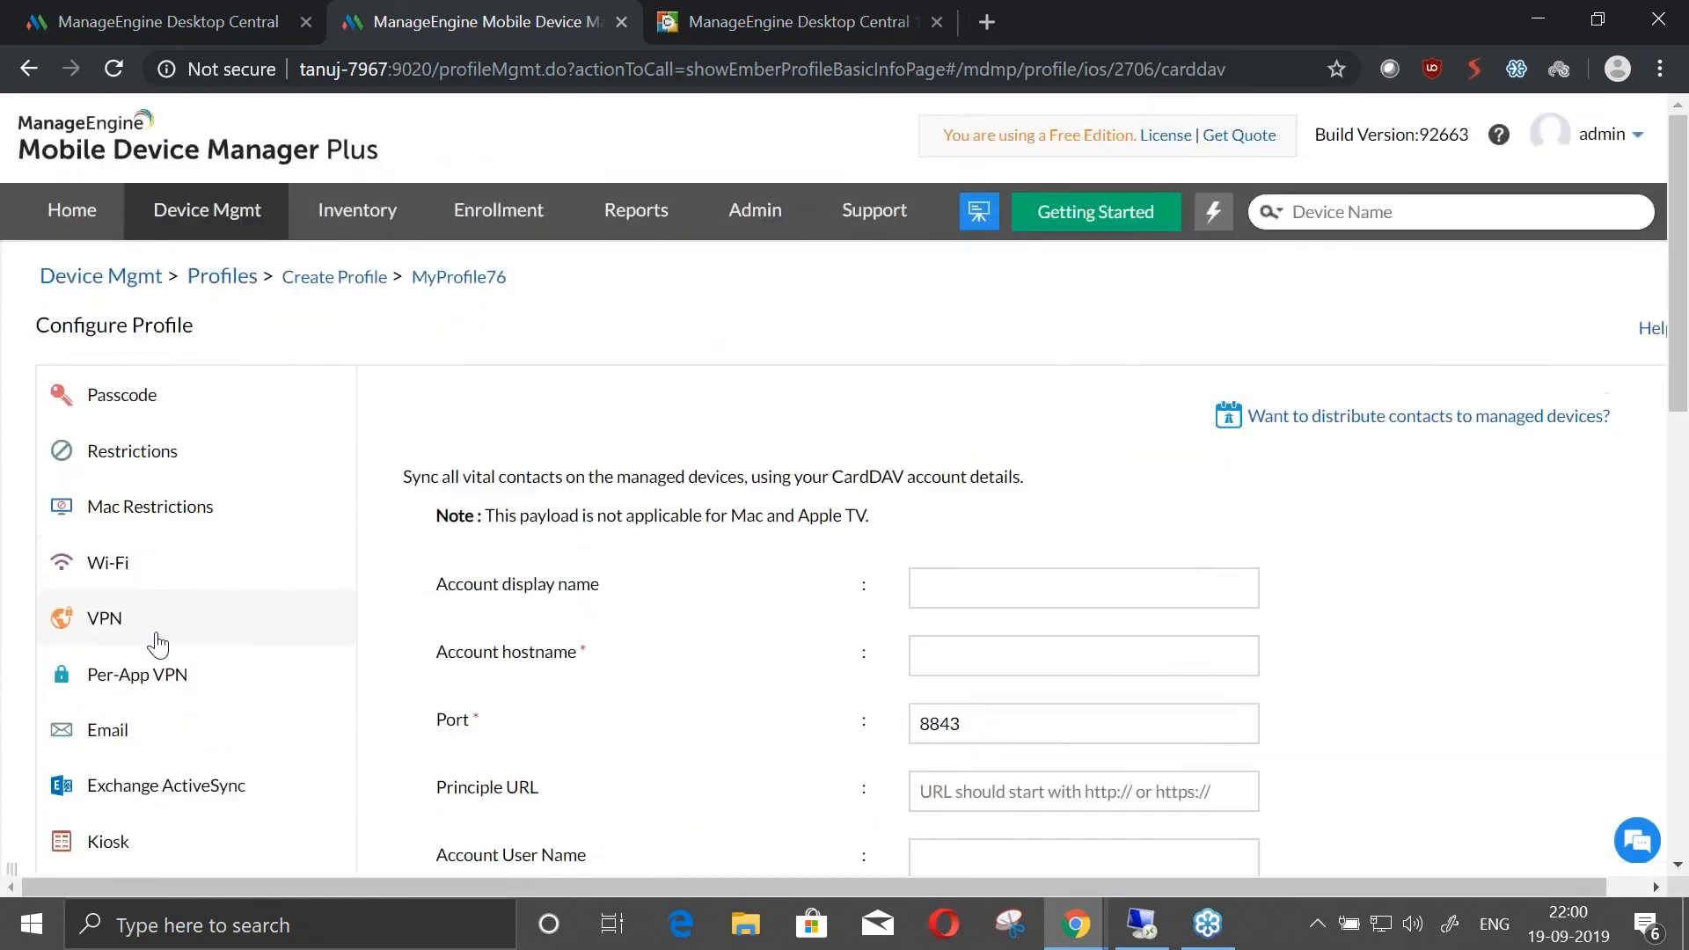
Examine the profile's LDAP account settings and return to the Contacts Sync policy
{"action": "scroll", "coordinate": [154, 646], "scroll_direction": "down", "scroll_amount": 5}
{"action": "scroll", "coordinate": [159, 649], "scroll_direction": "down", "scroll_amount": 5}
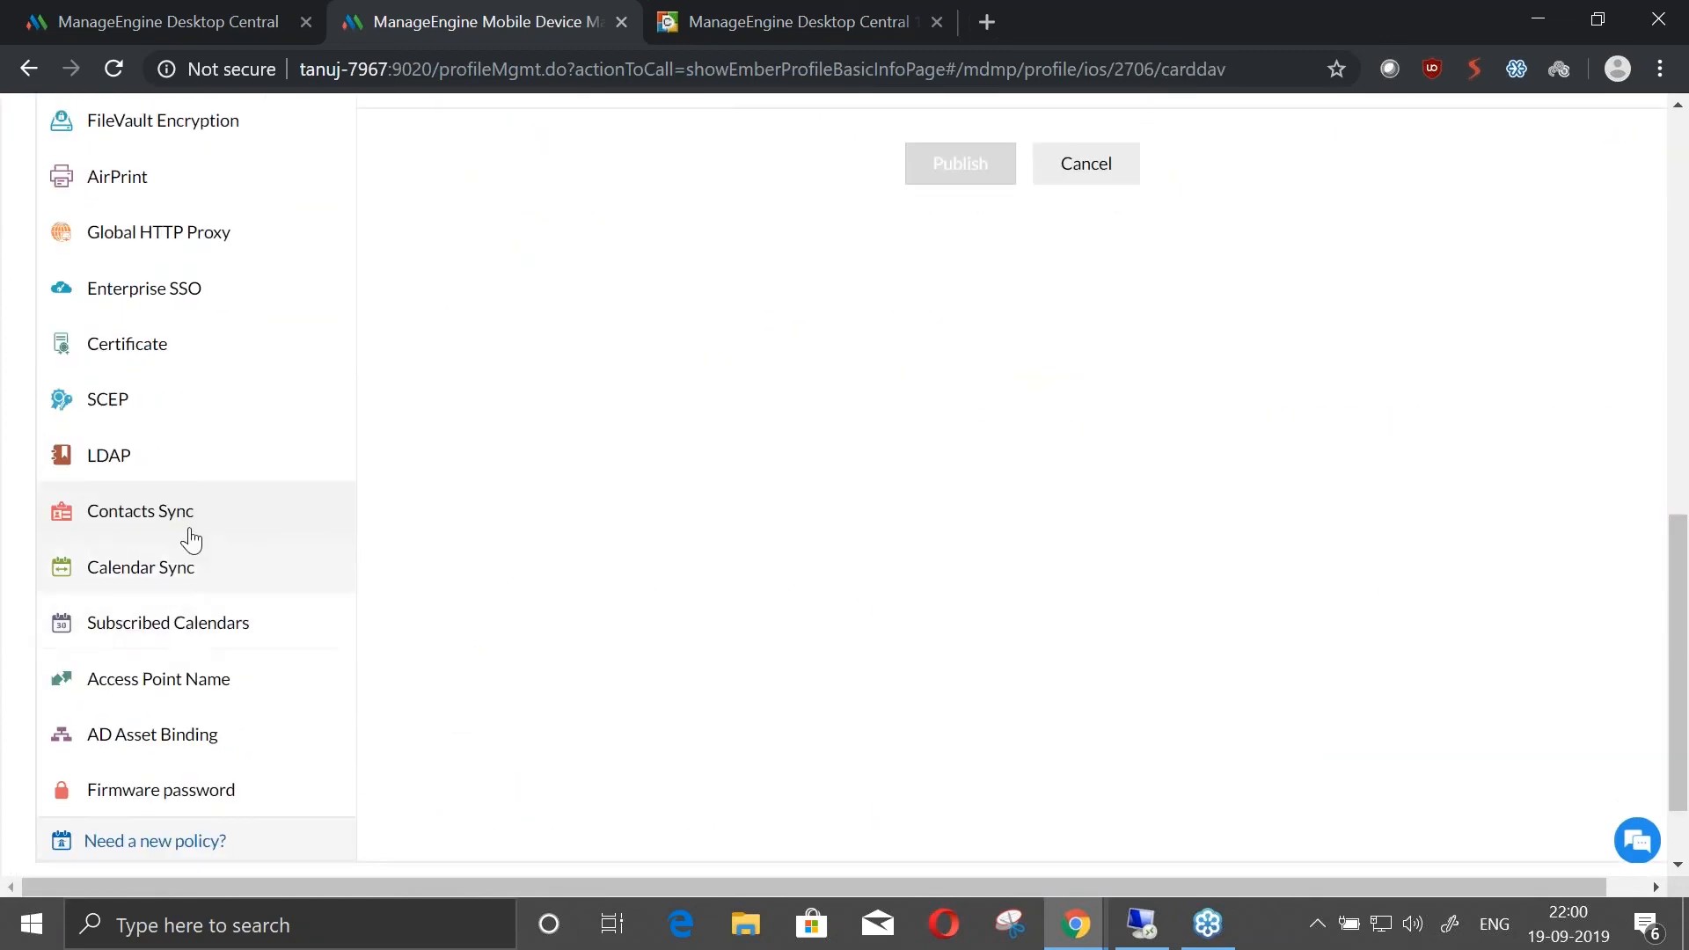
{"action": "left_click", "coordinate": [132, 476]}
{"action": "scroll", "coordinate": [824, 554], "scroll_direction": "down", "scroll_amount": 12}
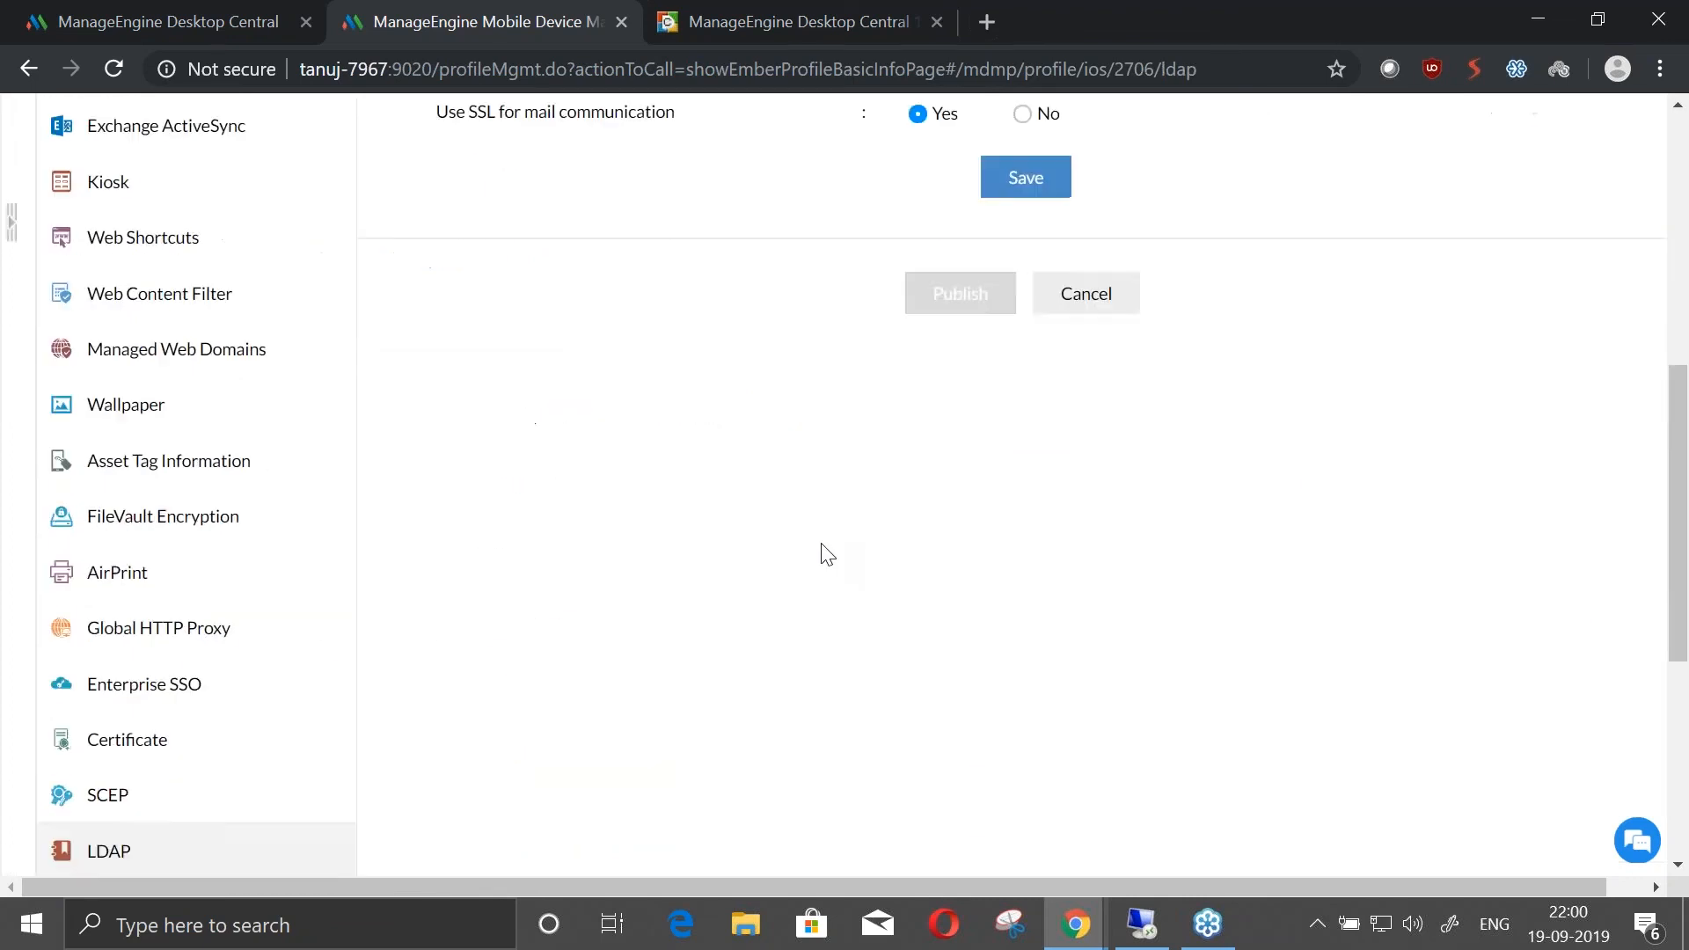
{"action": "scroll", "coordinate": [825, 554], "scroll_direction": "up", "scroll_amount": 10}
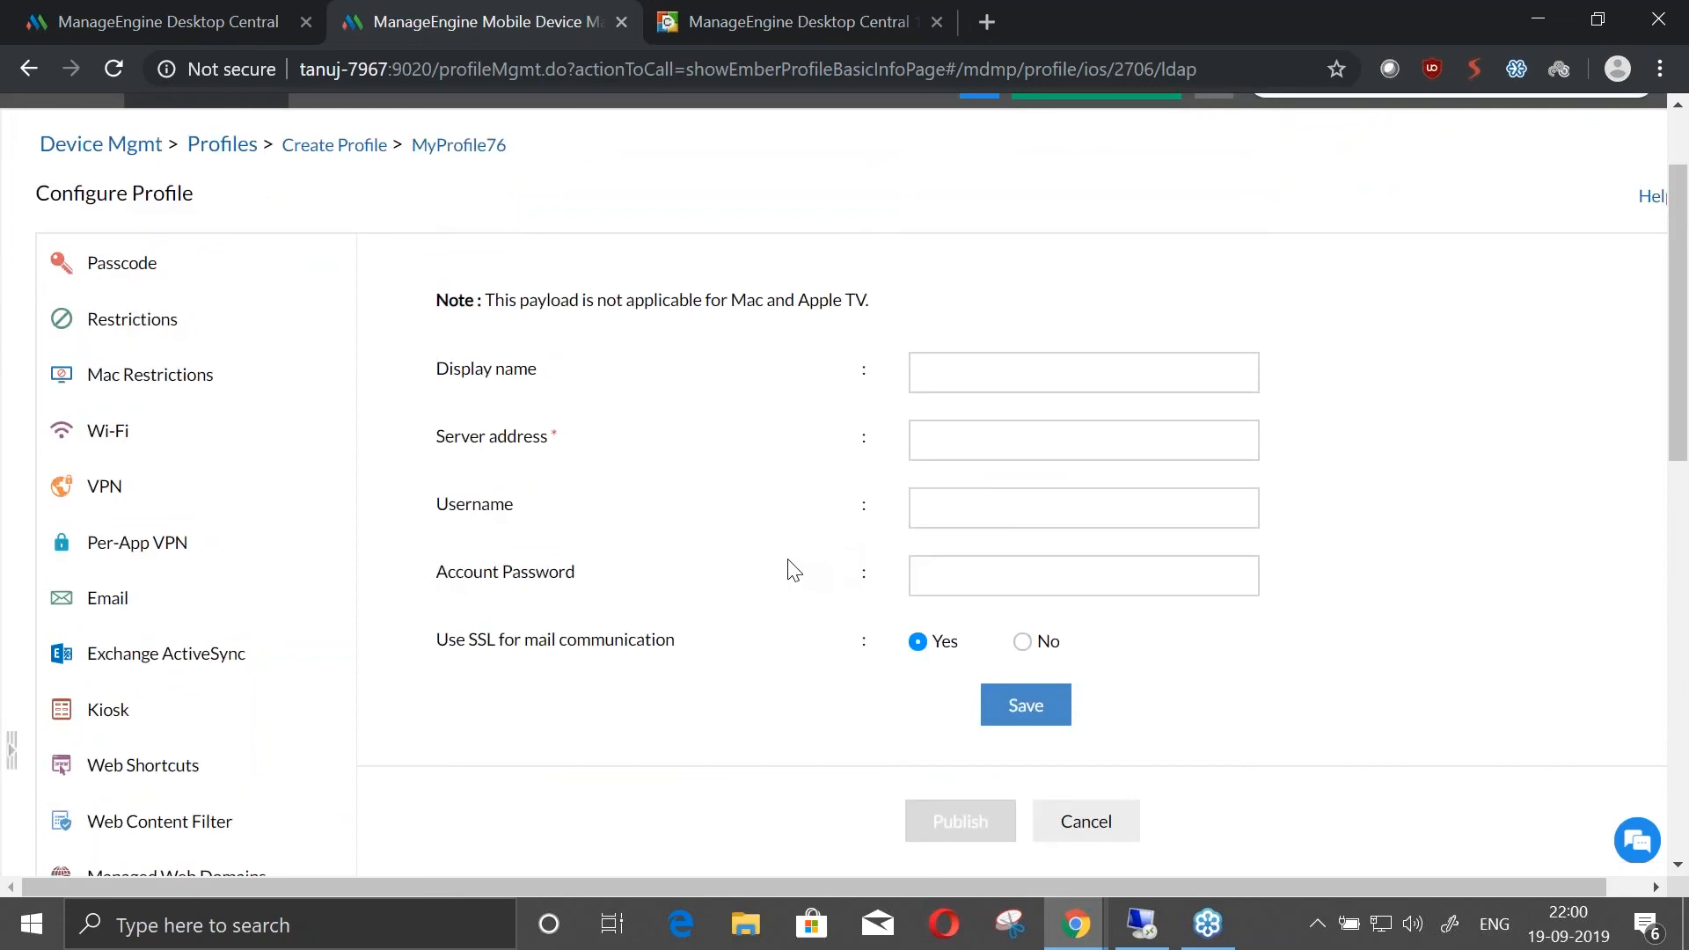
{"action": "scroll", "coordinate": [120, 653], "scroll_direction": "down", "scroll_amount": 13}
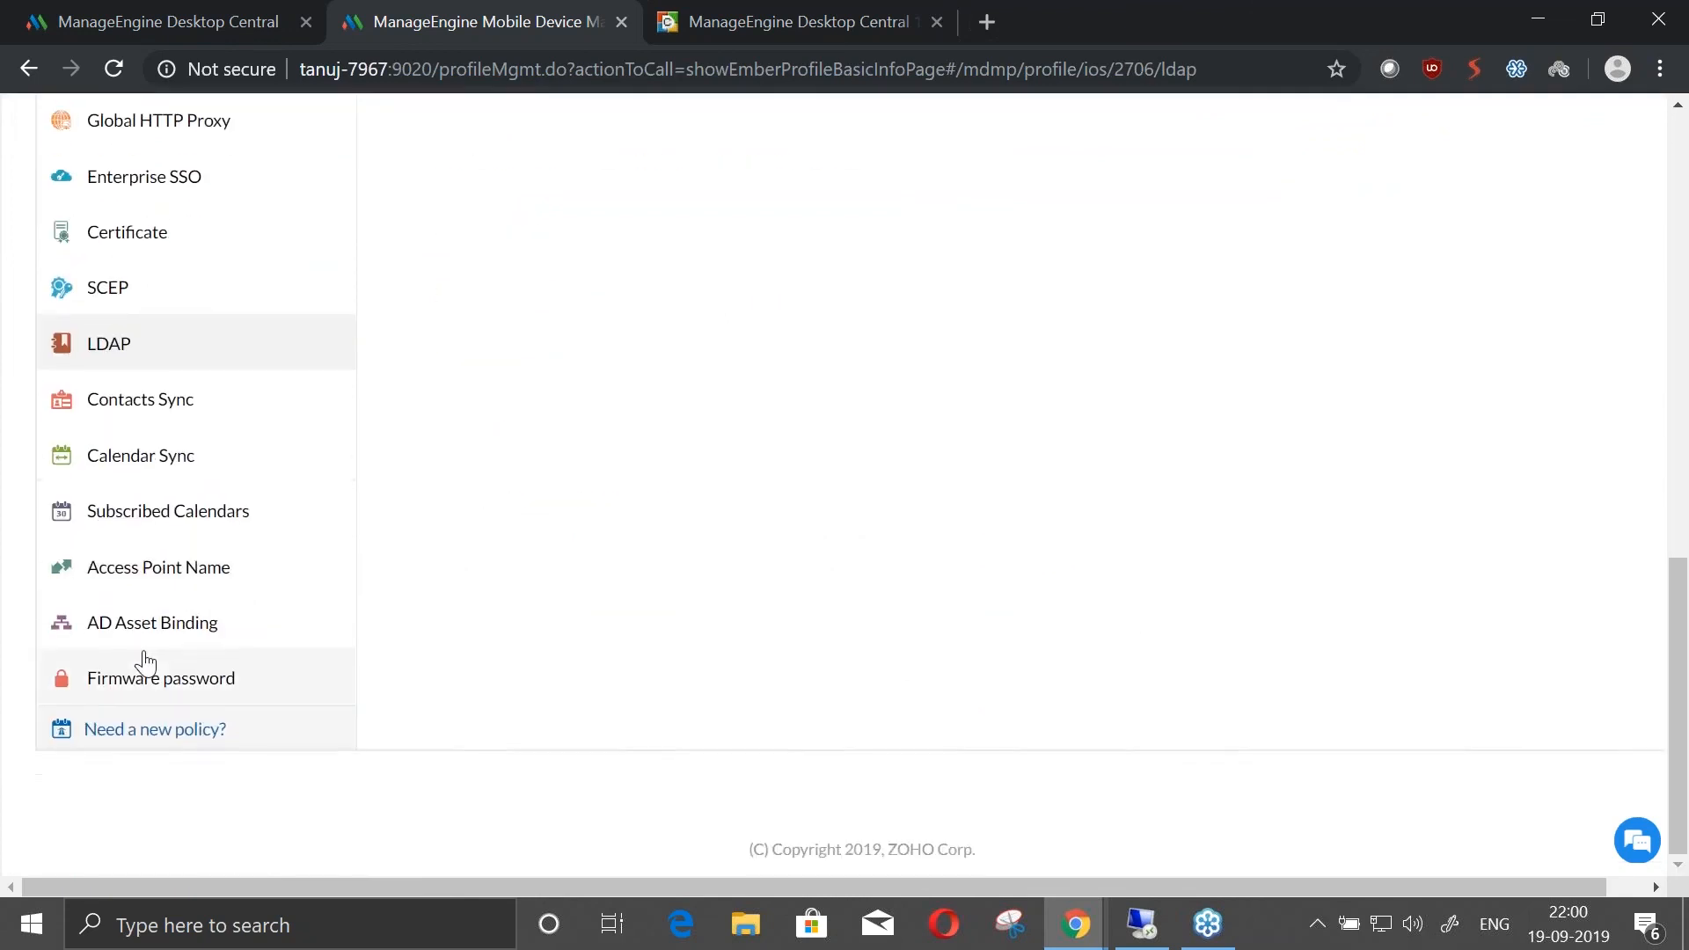
{"action": "left_click", "coordinate": [216, 403]}
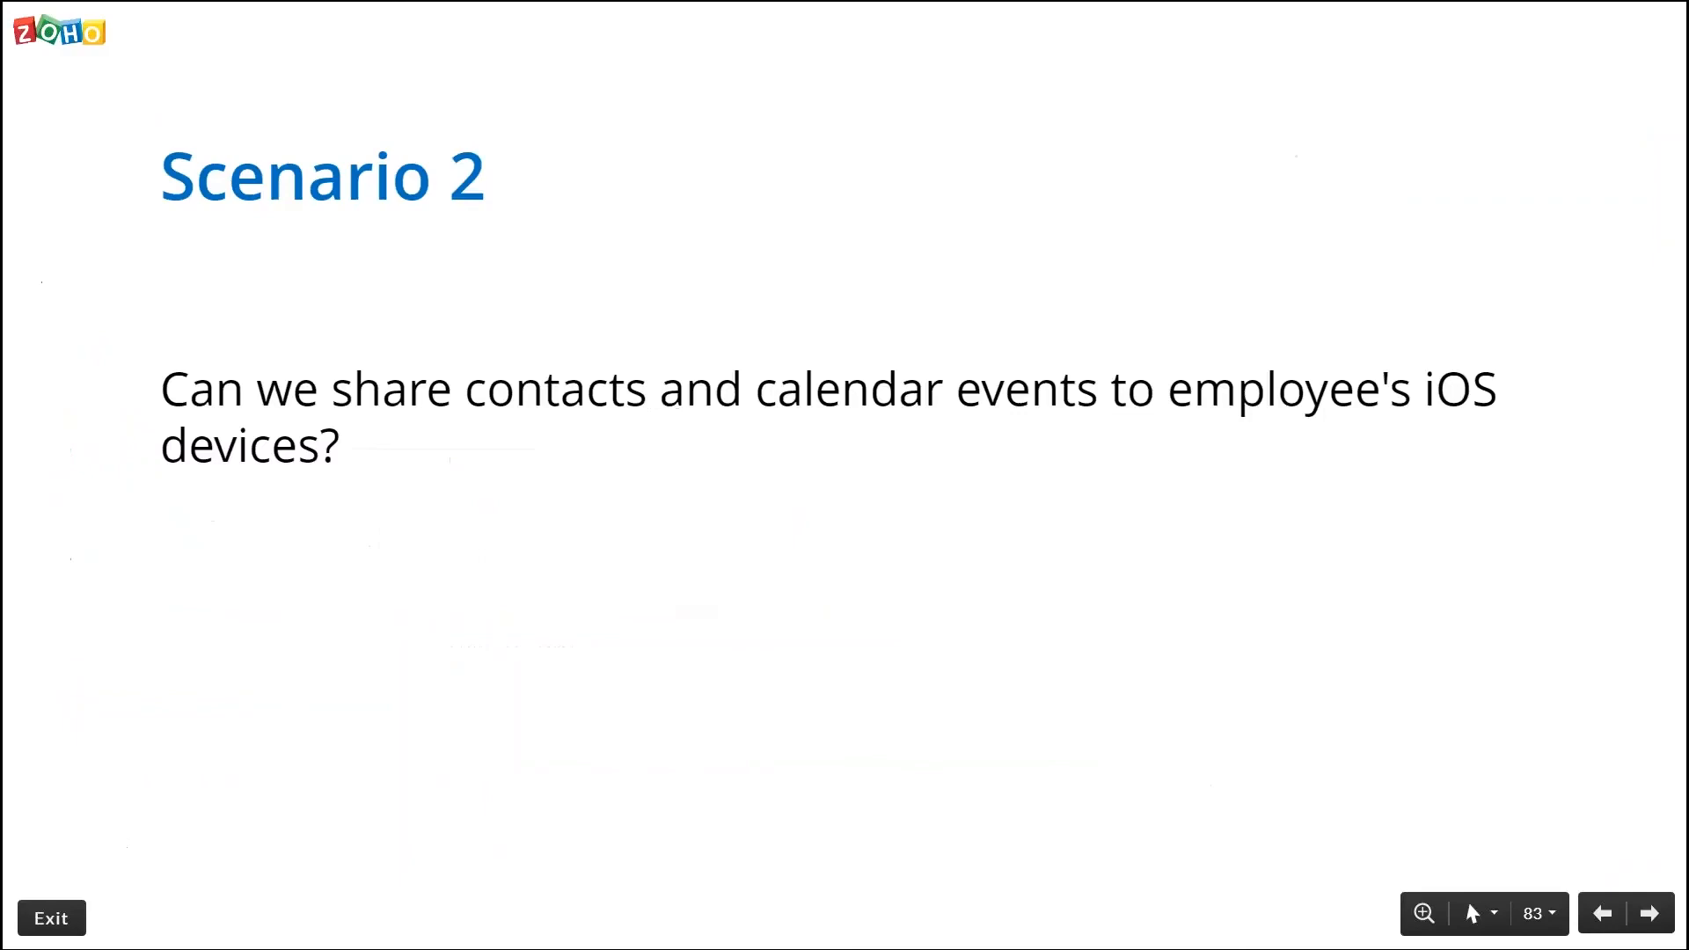
Advance the presentation to the Scenario 3 slide and open the new Apple profile's Global HTTP Proxy policy in the MDM console
{"action": "key", "text": "Right"}
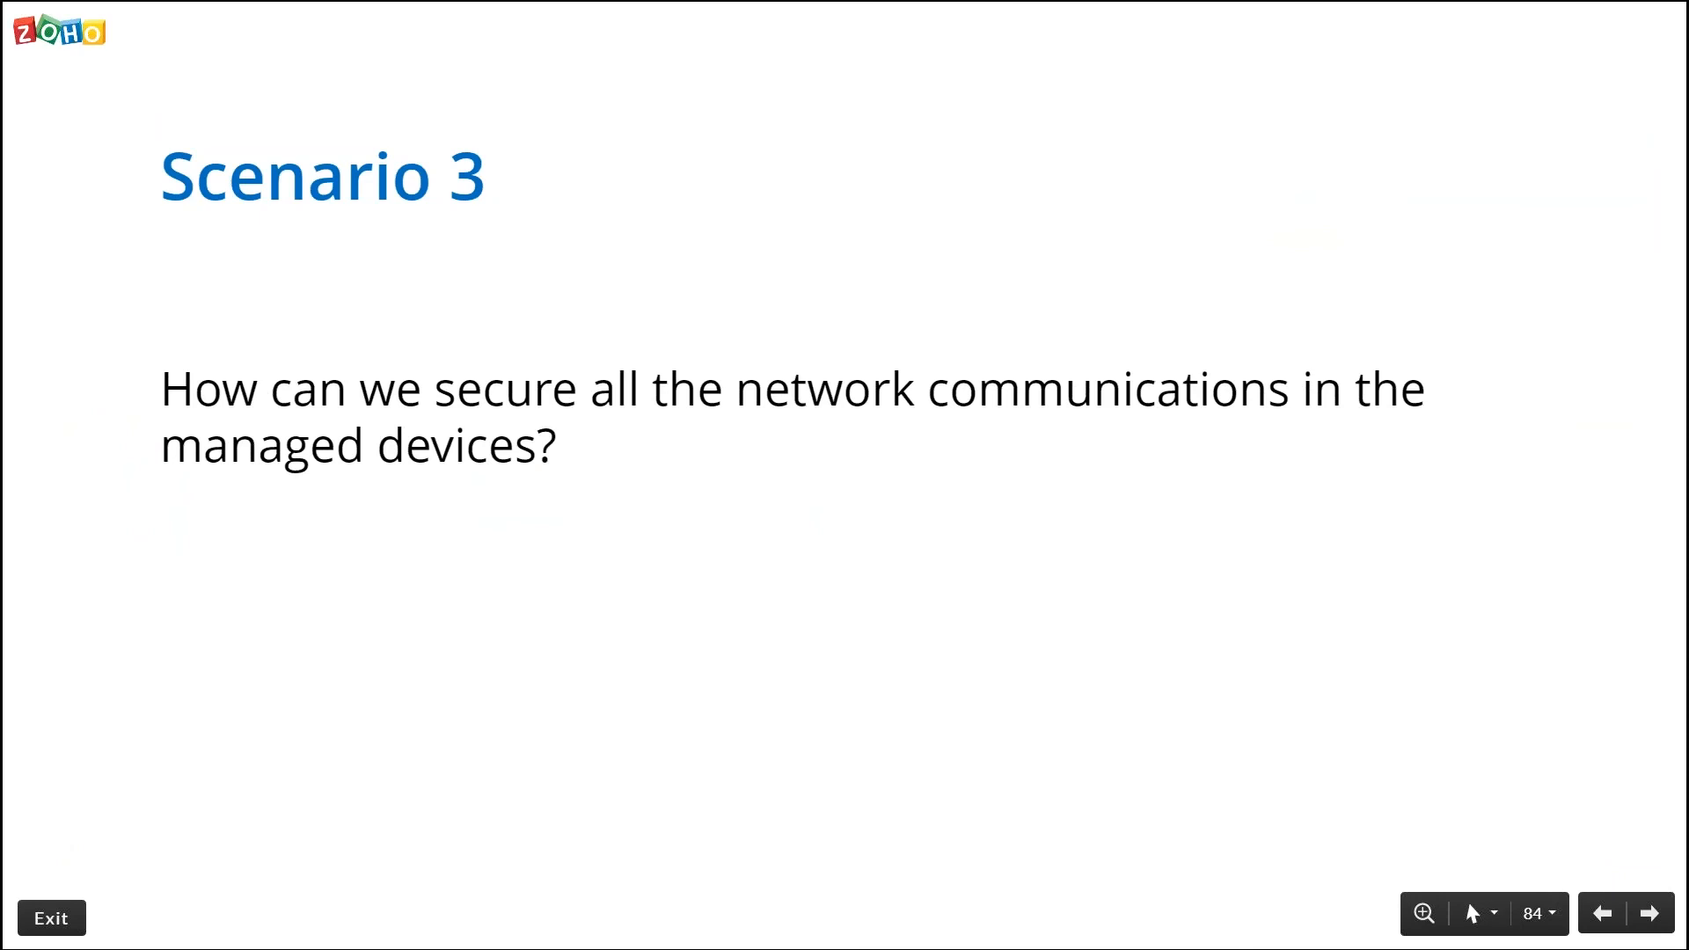
{"action": "key", "text": "alt+Tab"}
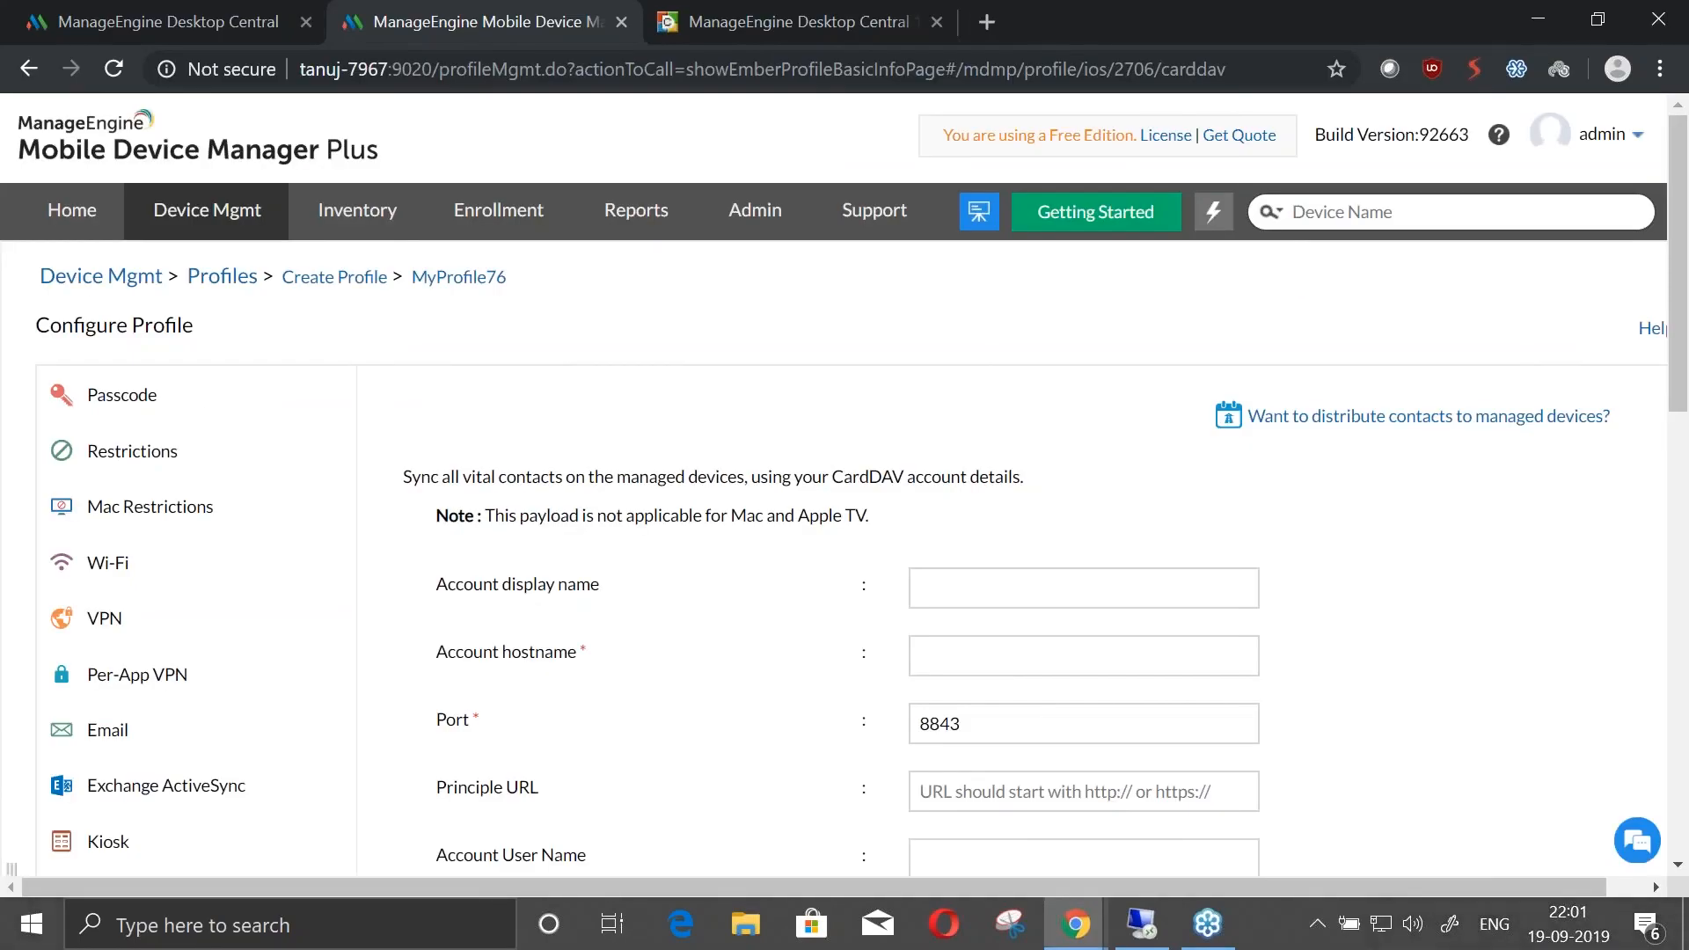
{"action": "scroll", "coordinate": [593, 475], "scroll_direction": "down", "scroll_amount": 10}
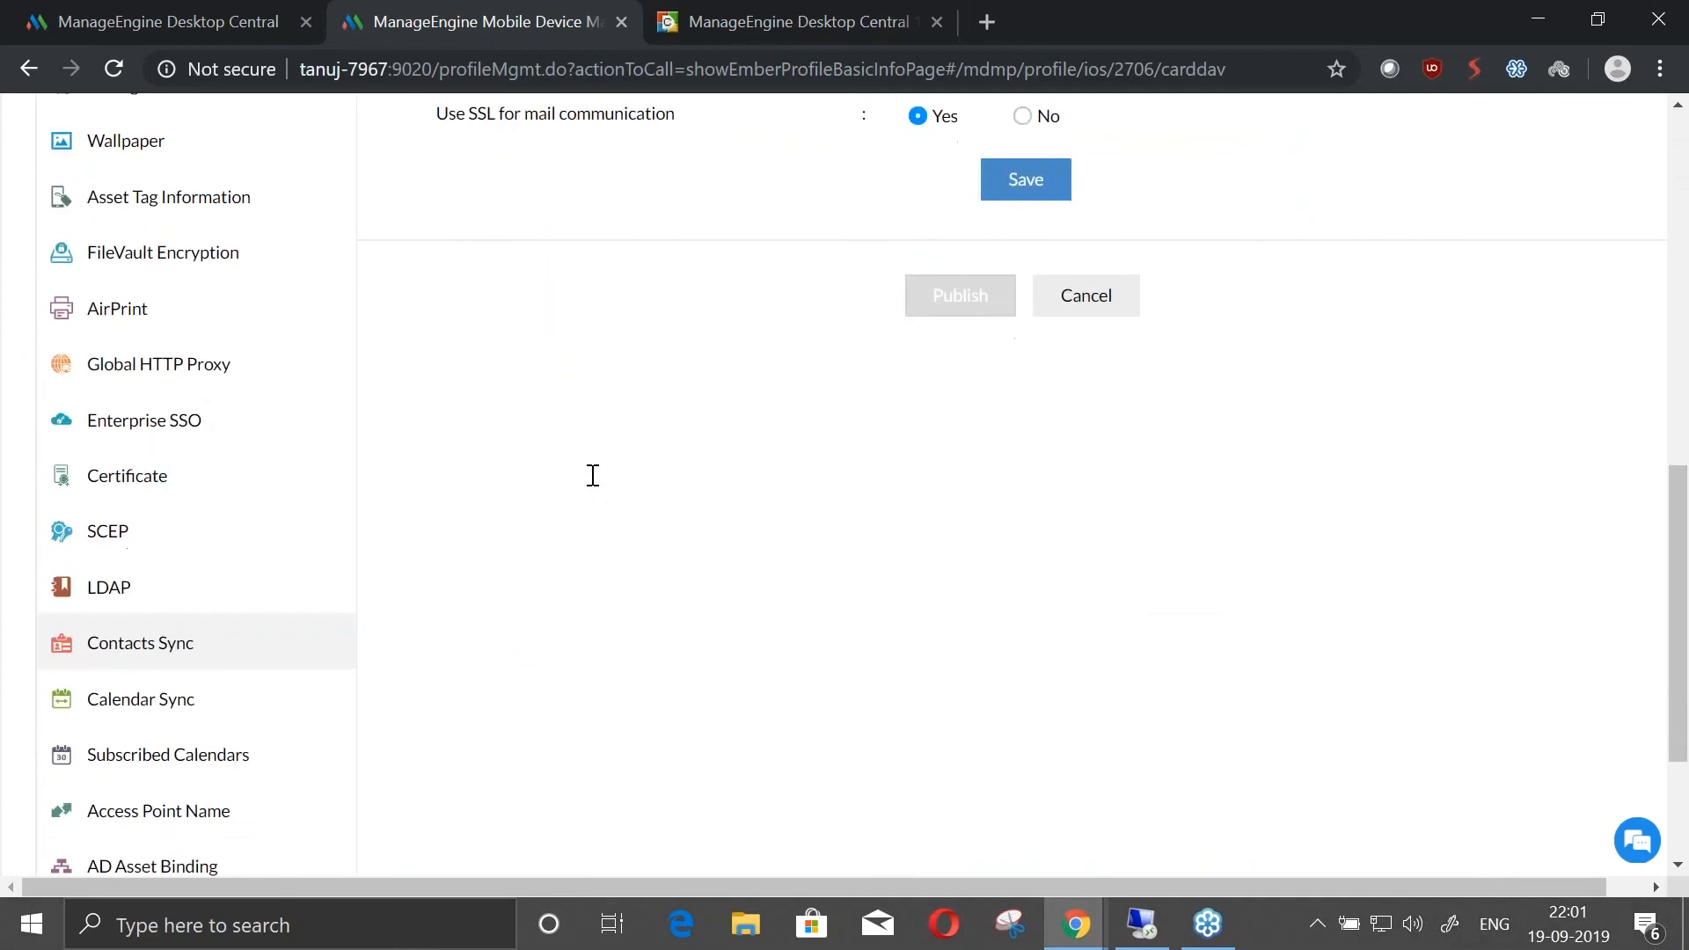
{"action": "left_click", "coordinate": [181, 378]}
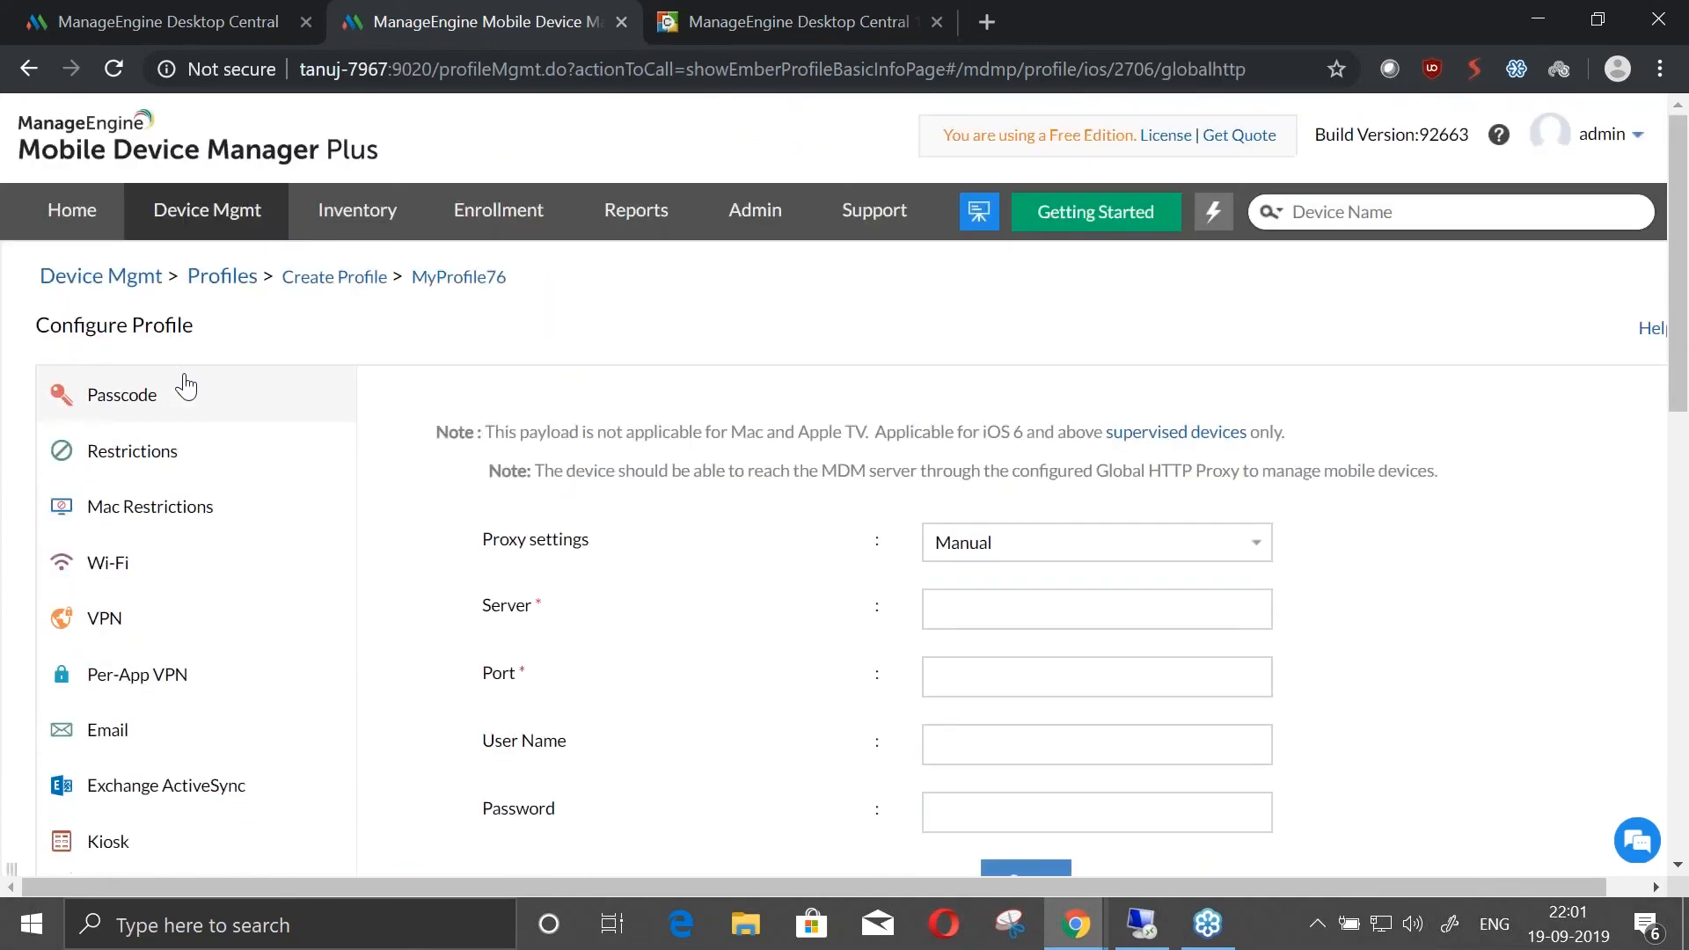
Examine the Global HTTP Proxy policy's proxy mode, server, port and credential settings
{"action": "scroll", "coordinate": [877, 532], "scroll_direction": "down", "scroll_amount": 3}
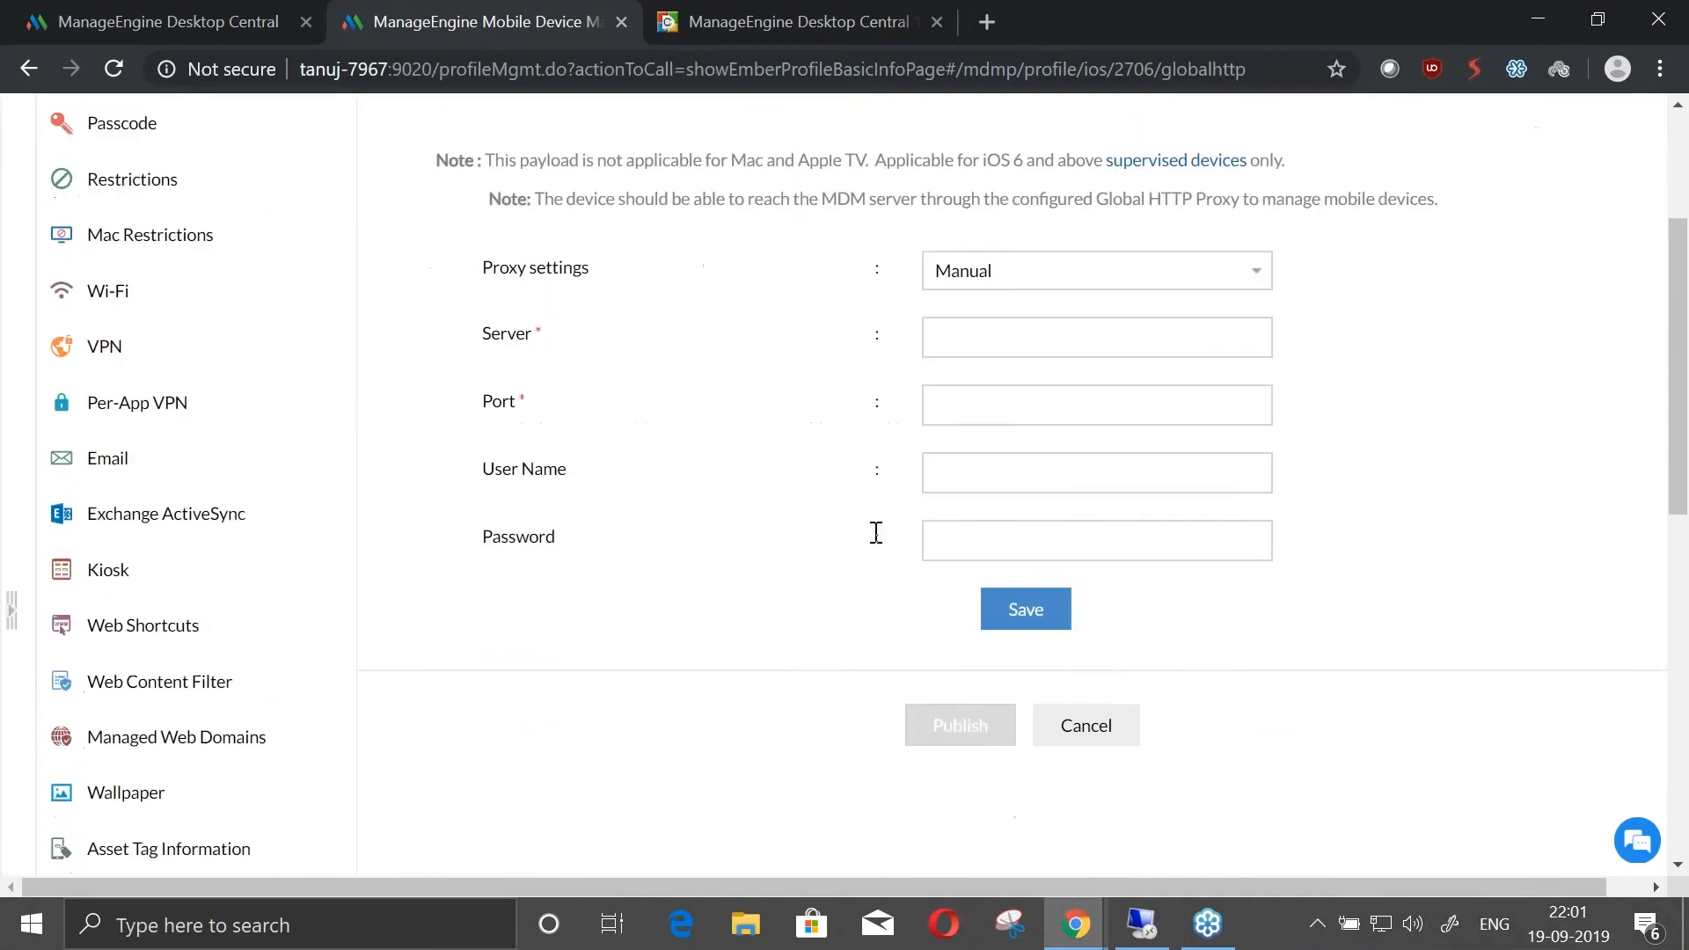
{"action": "scroll", "coordinate": [528, 577], "scroll_direction": "down", "scroll_amount": 4}
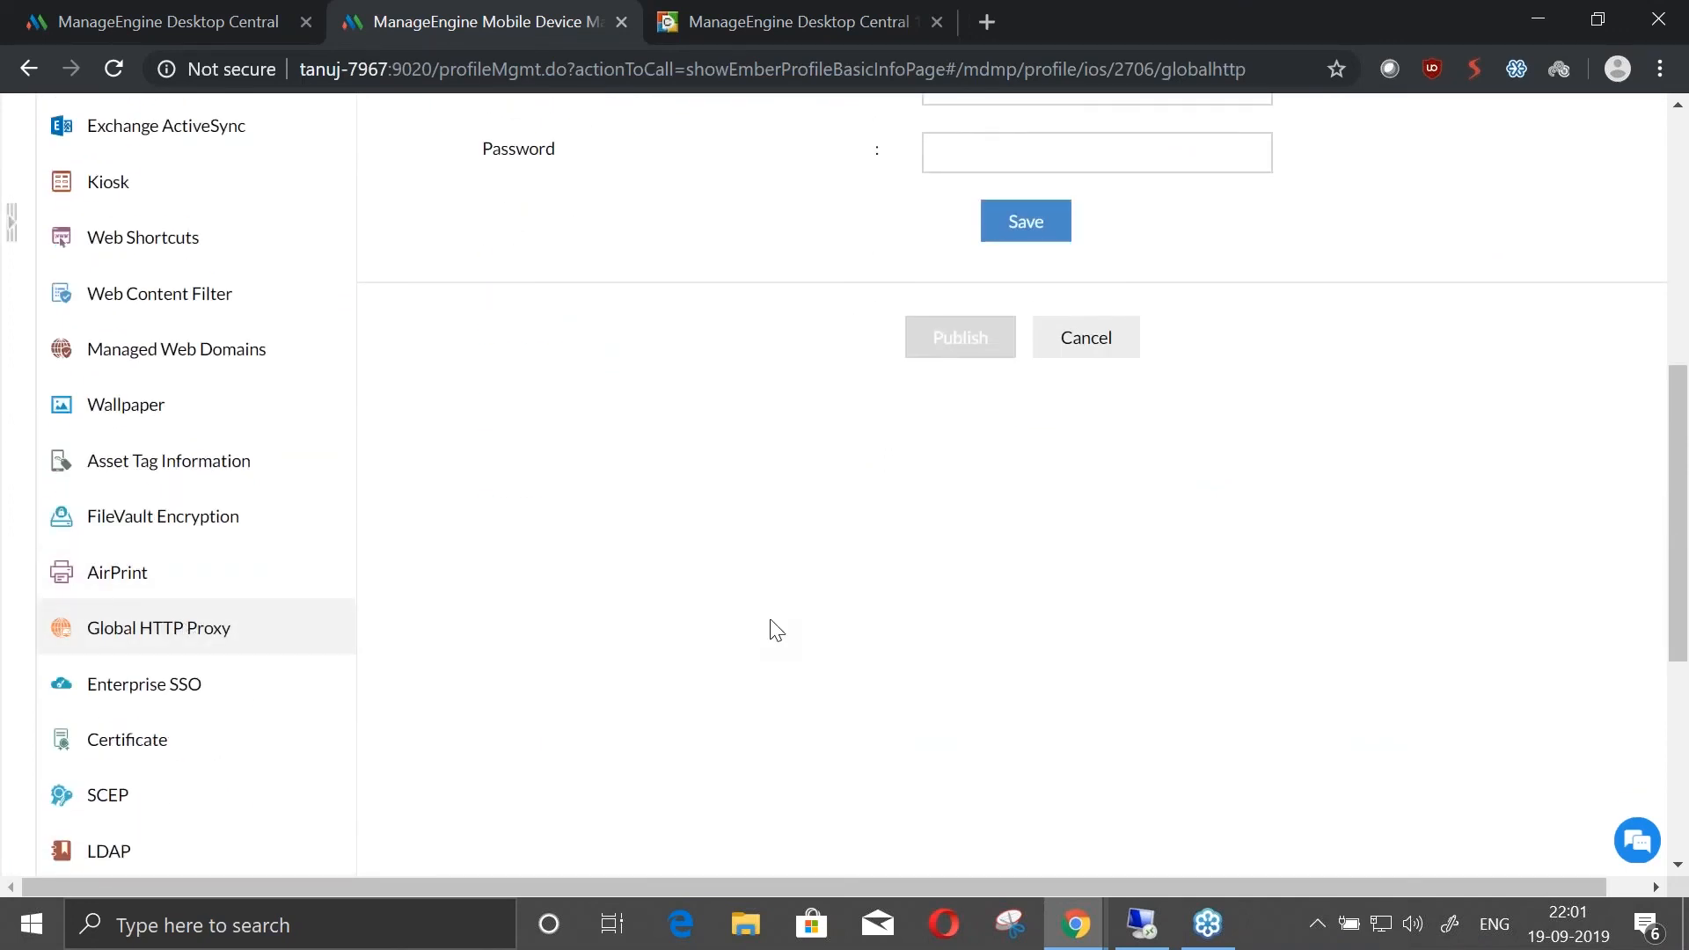
{"action": "scroll", "coordinate": [774, 629], "scroll_direction": "up", "scroll_amount": 4}
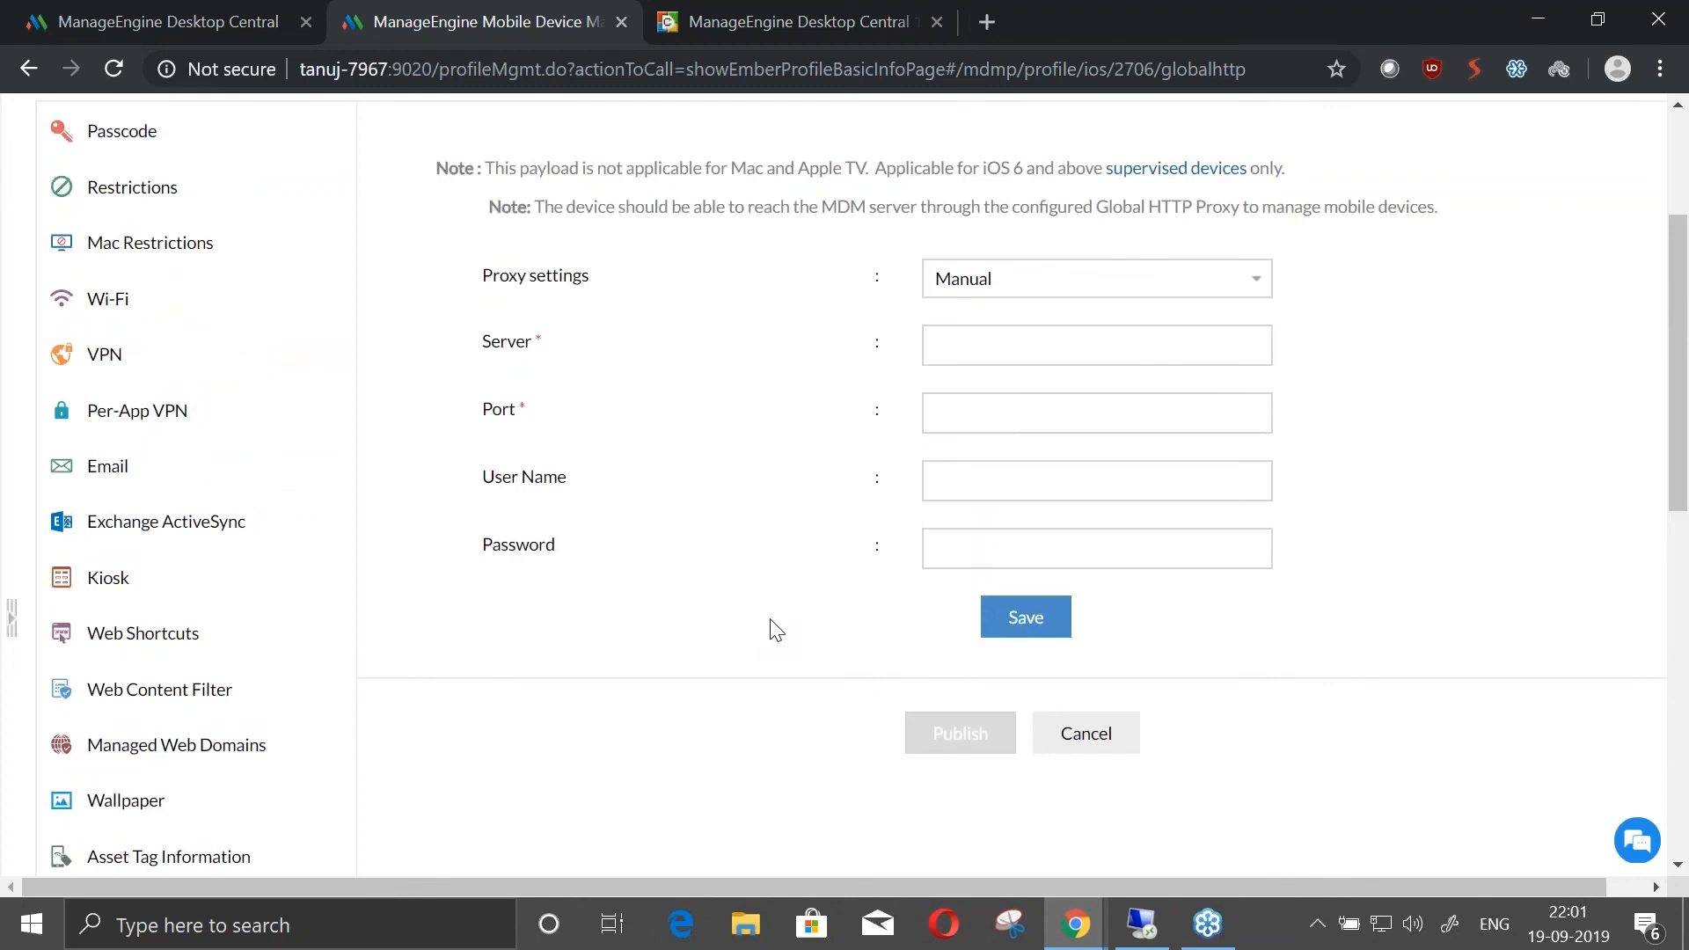
{"action": "scroll", "coordinate": [994, 455], "scroll_direction": "down", "scroll_amount": 1}
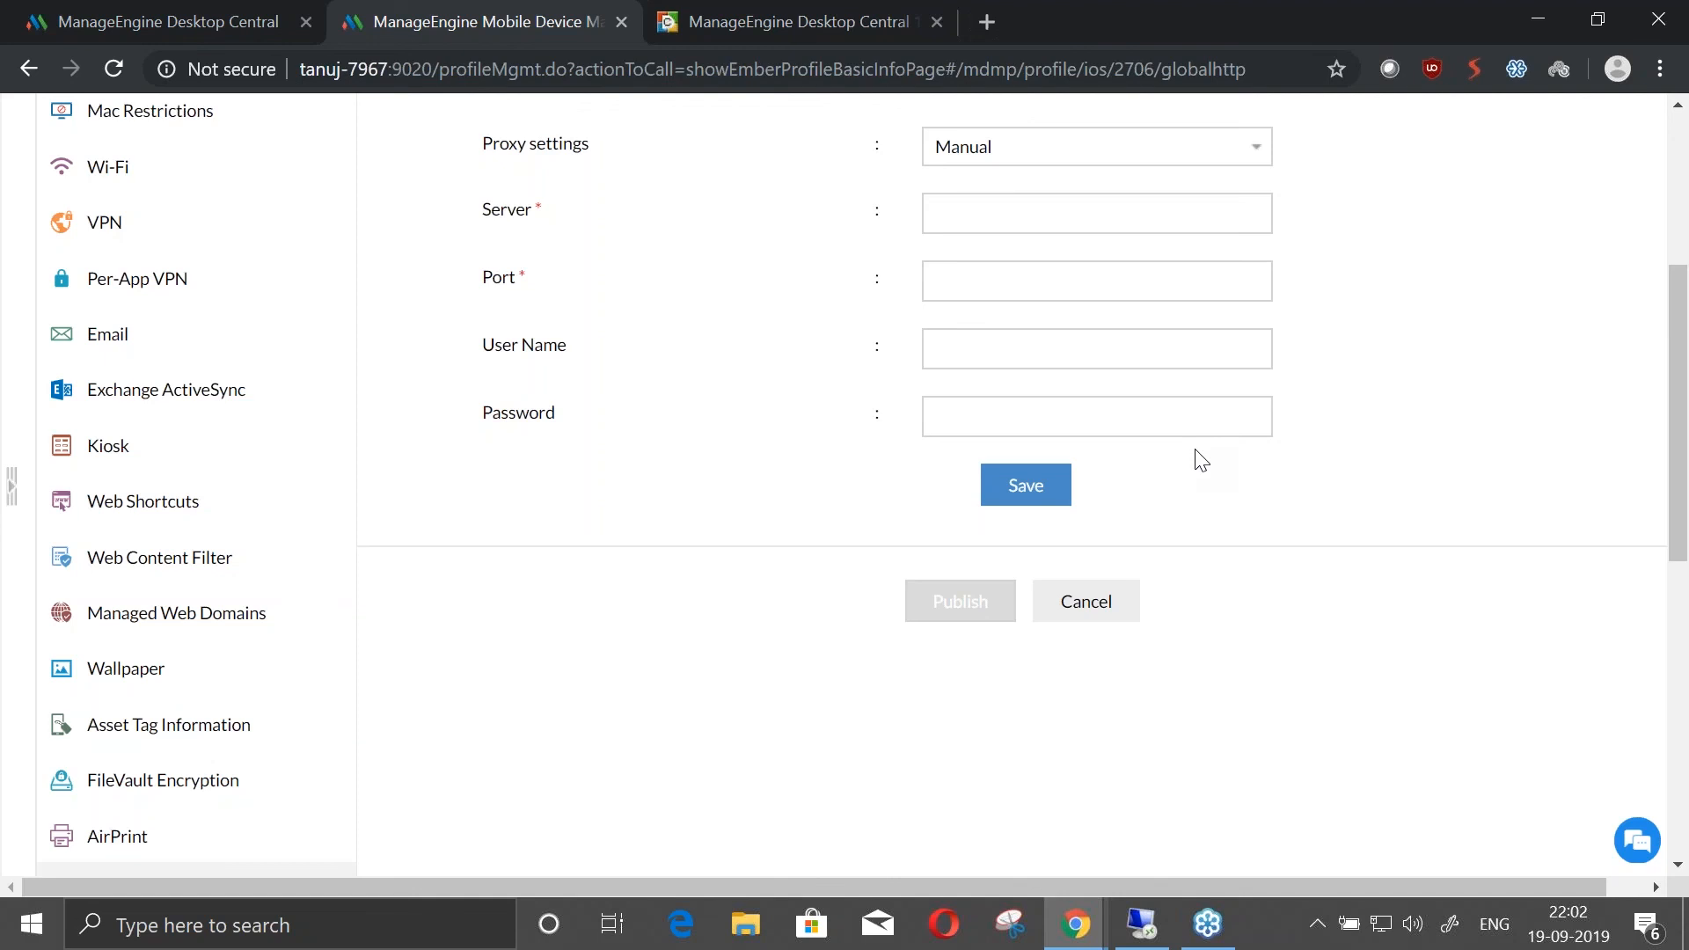
Advance the presentation to the Scenario 4 slide and switch back to the MDM console
{"action": "key", "text": "alt+Tab"}
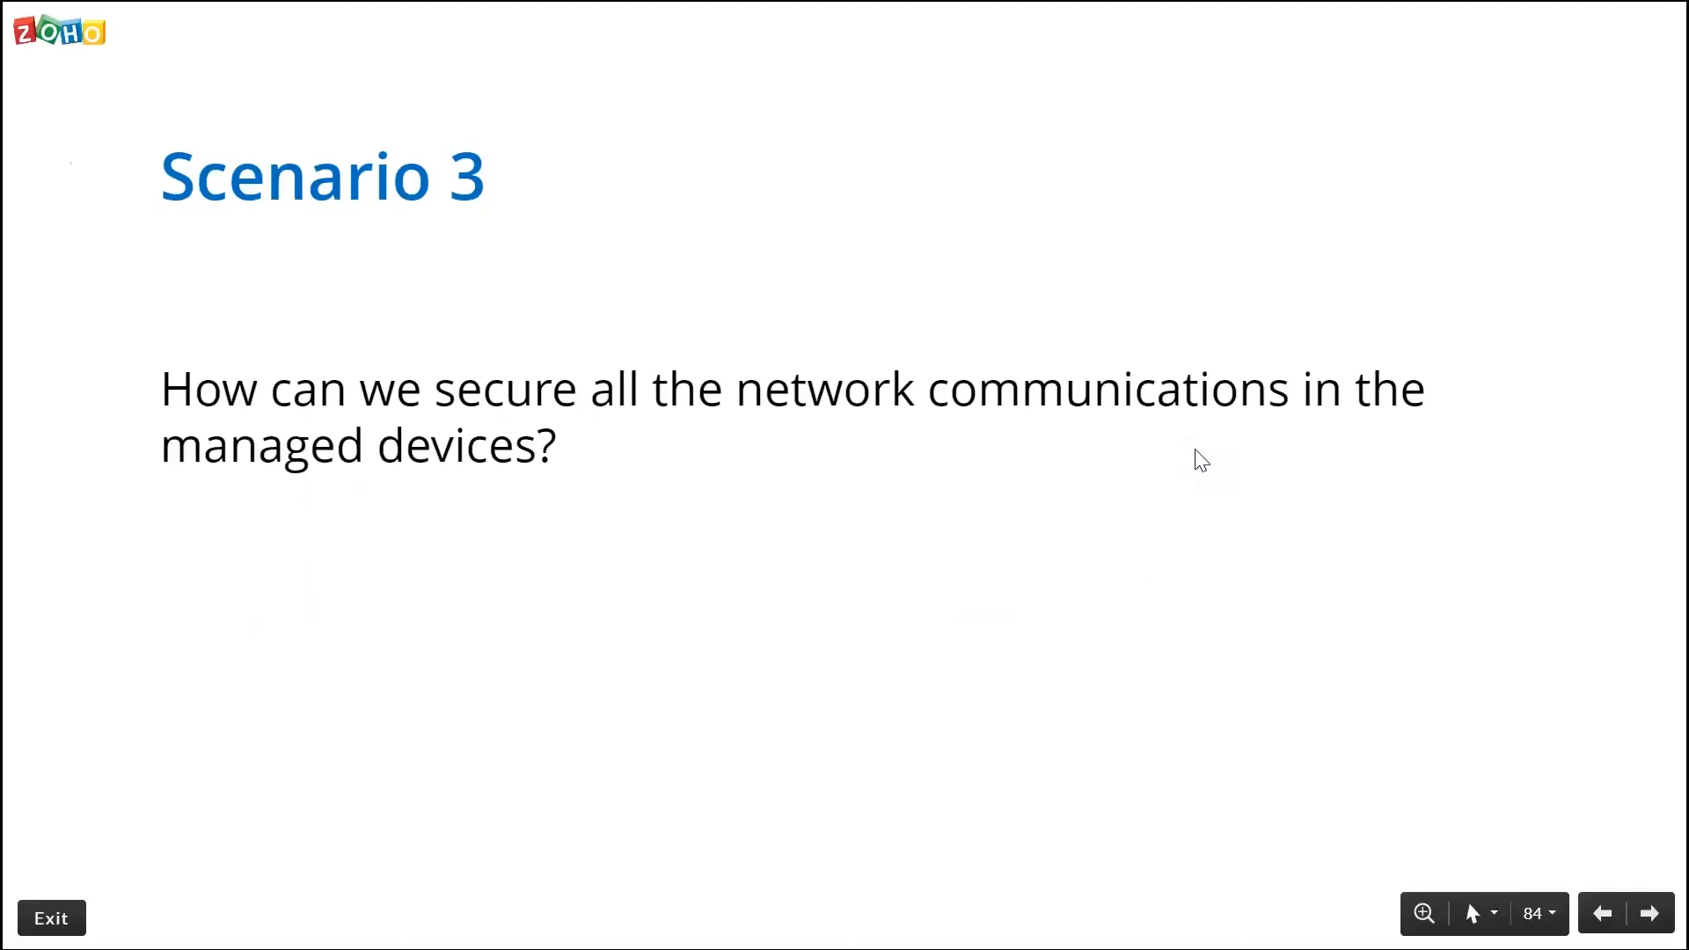
{"action": "key", "text": "Right"}
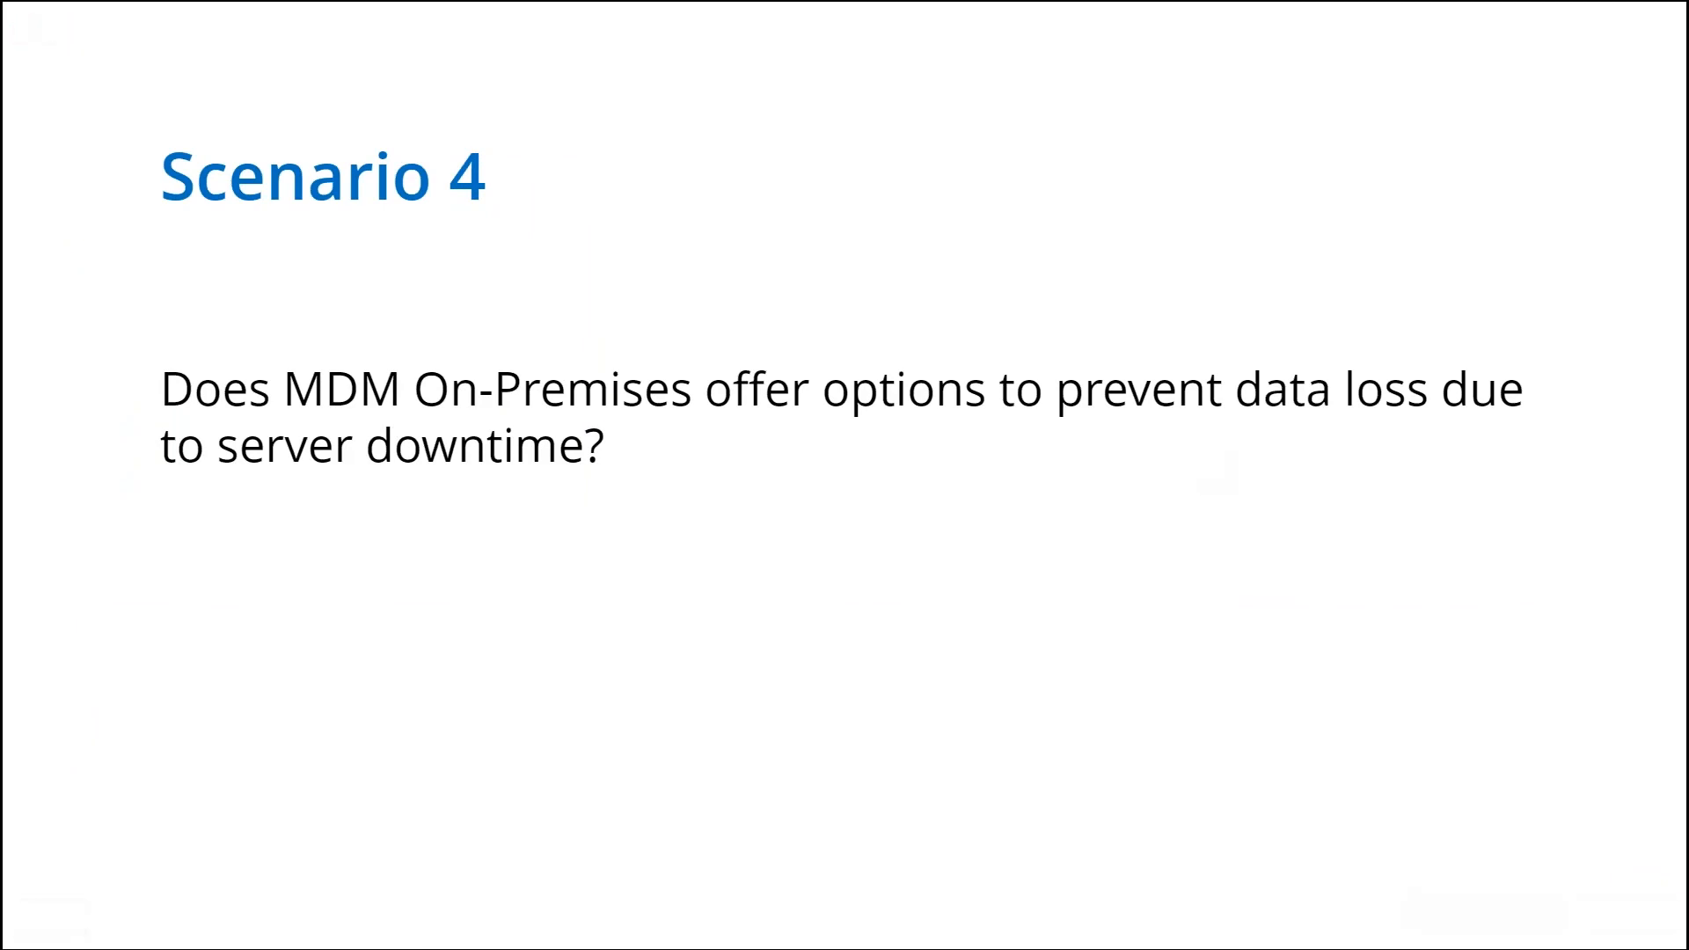
{"action": "key", "text": "alt+Tab"}
Open the Failover Server settings in the administration area of the training MDM server
{"action": "scroll", "coordinate": [1010, 445], "scroll_direction": "up", "scroll_amount": 5}
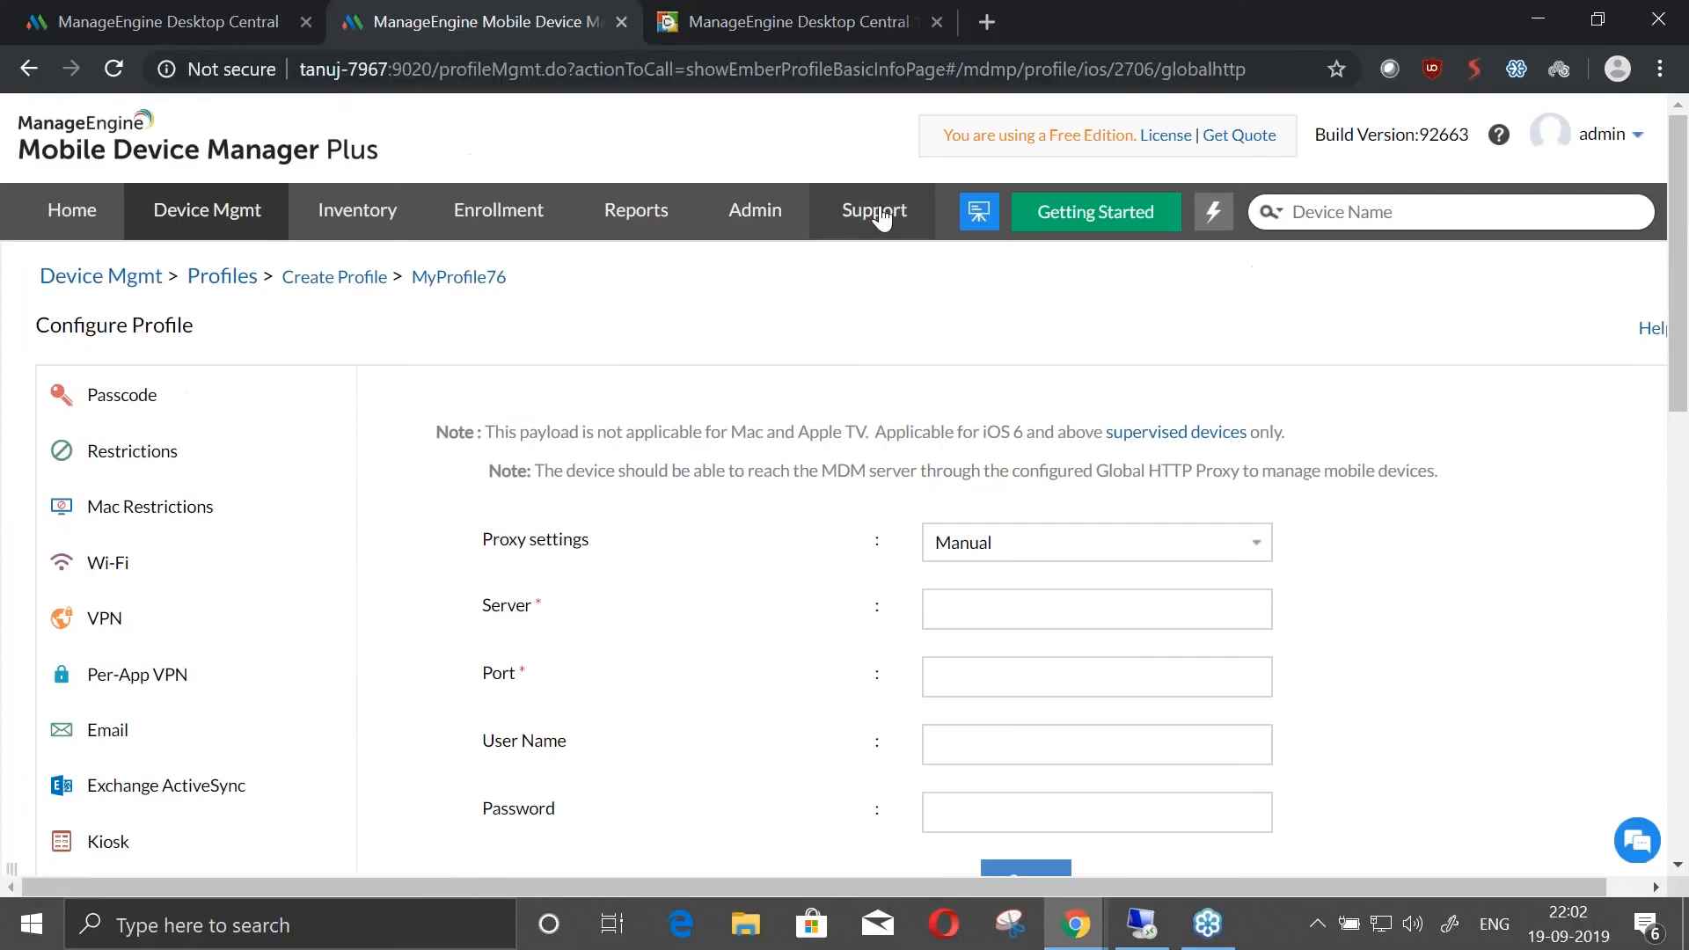
{"action": "left_click", "coordinate": [804, 222]}
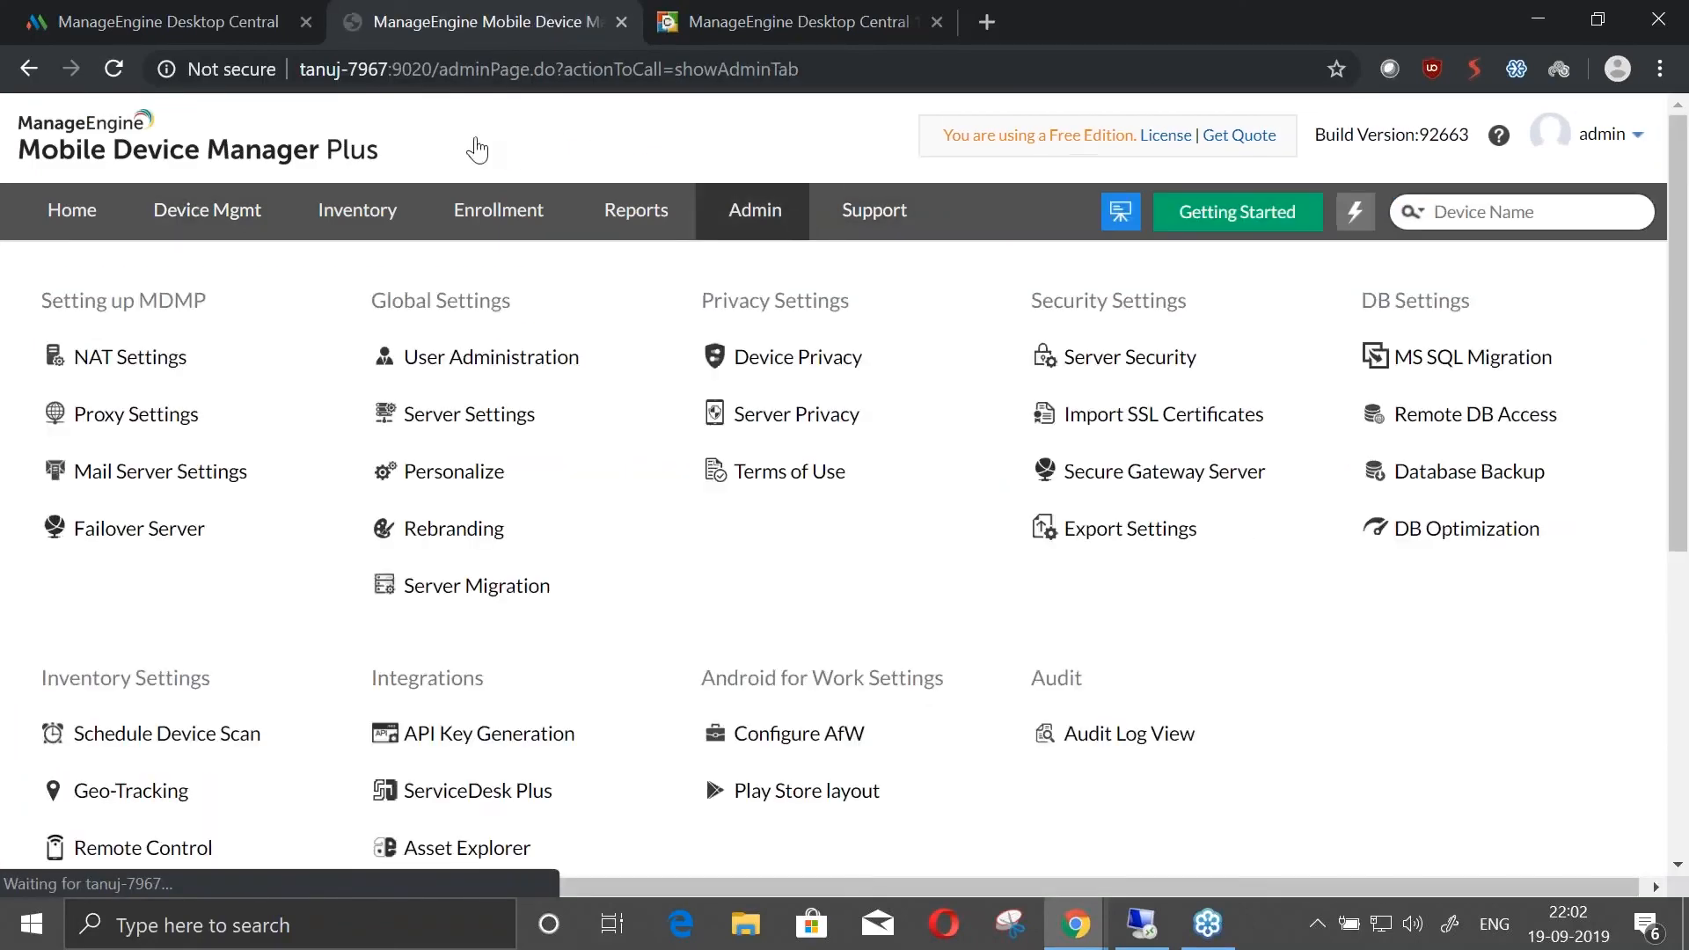
{"action": "left_click", "coordinate": [143, 11]}
{"action": "left_click", "coordinate": [778, 224]}
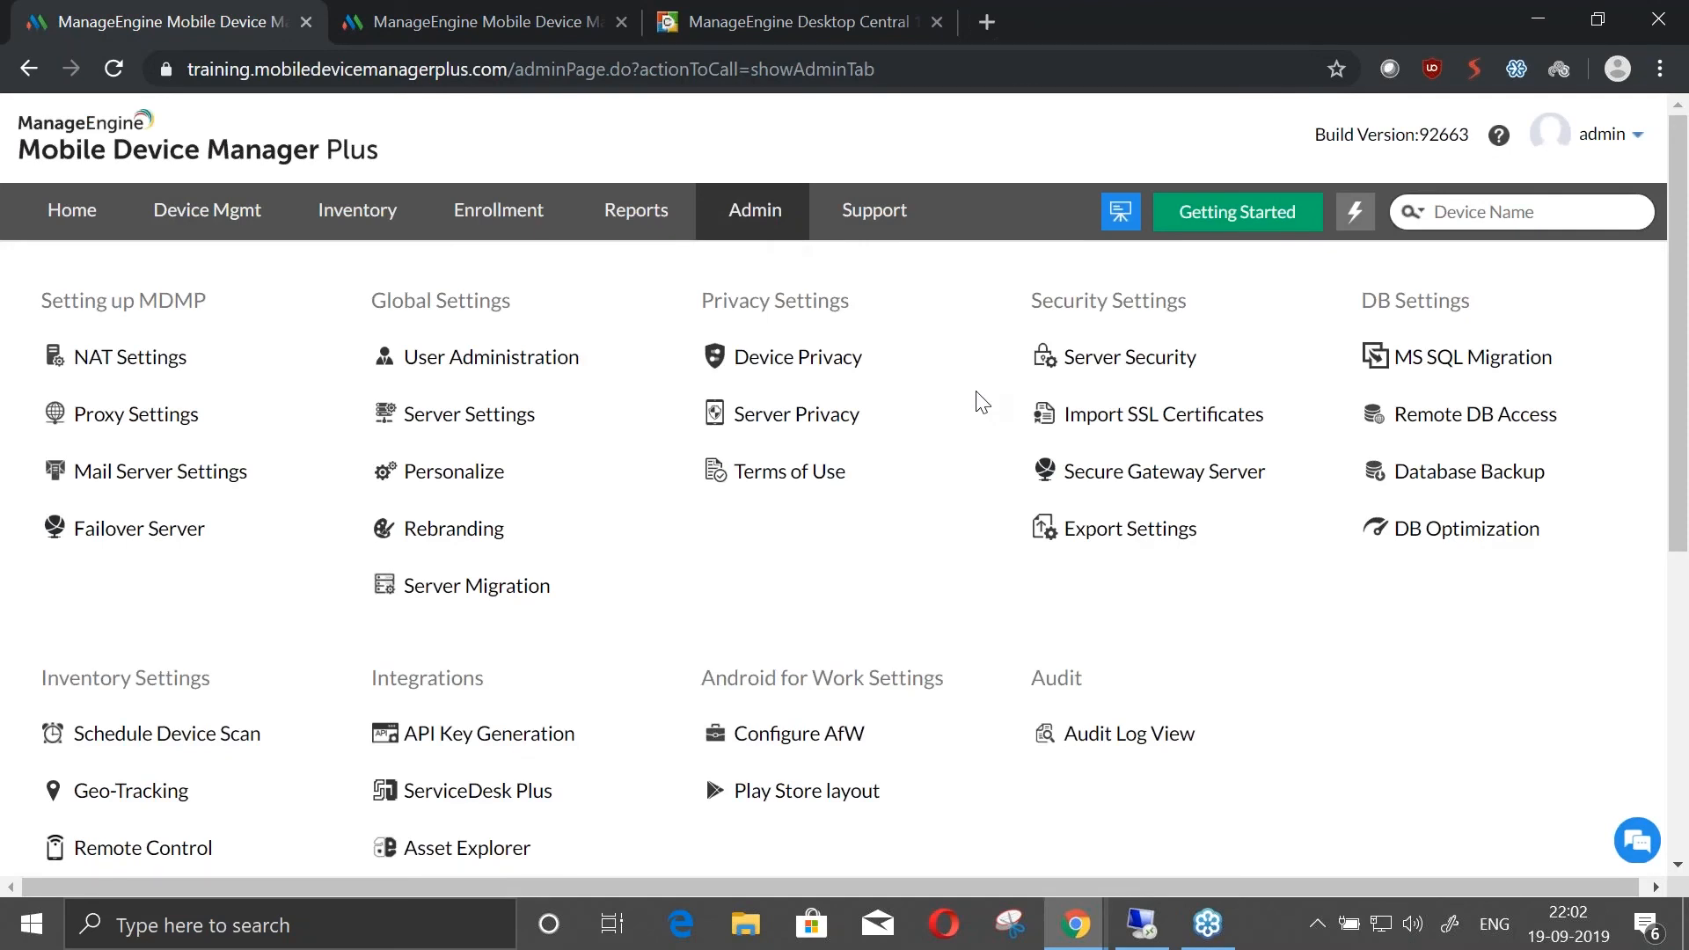
{"action": "left_click", "coordinate": [142, 532]}
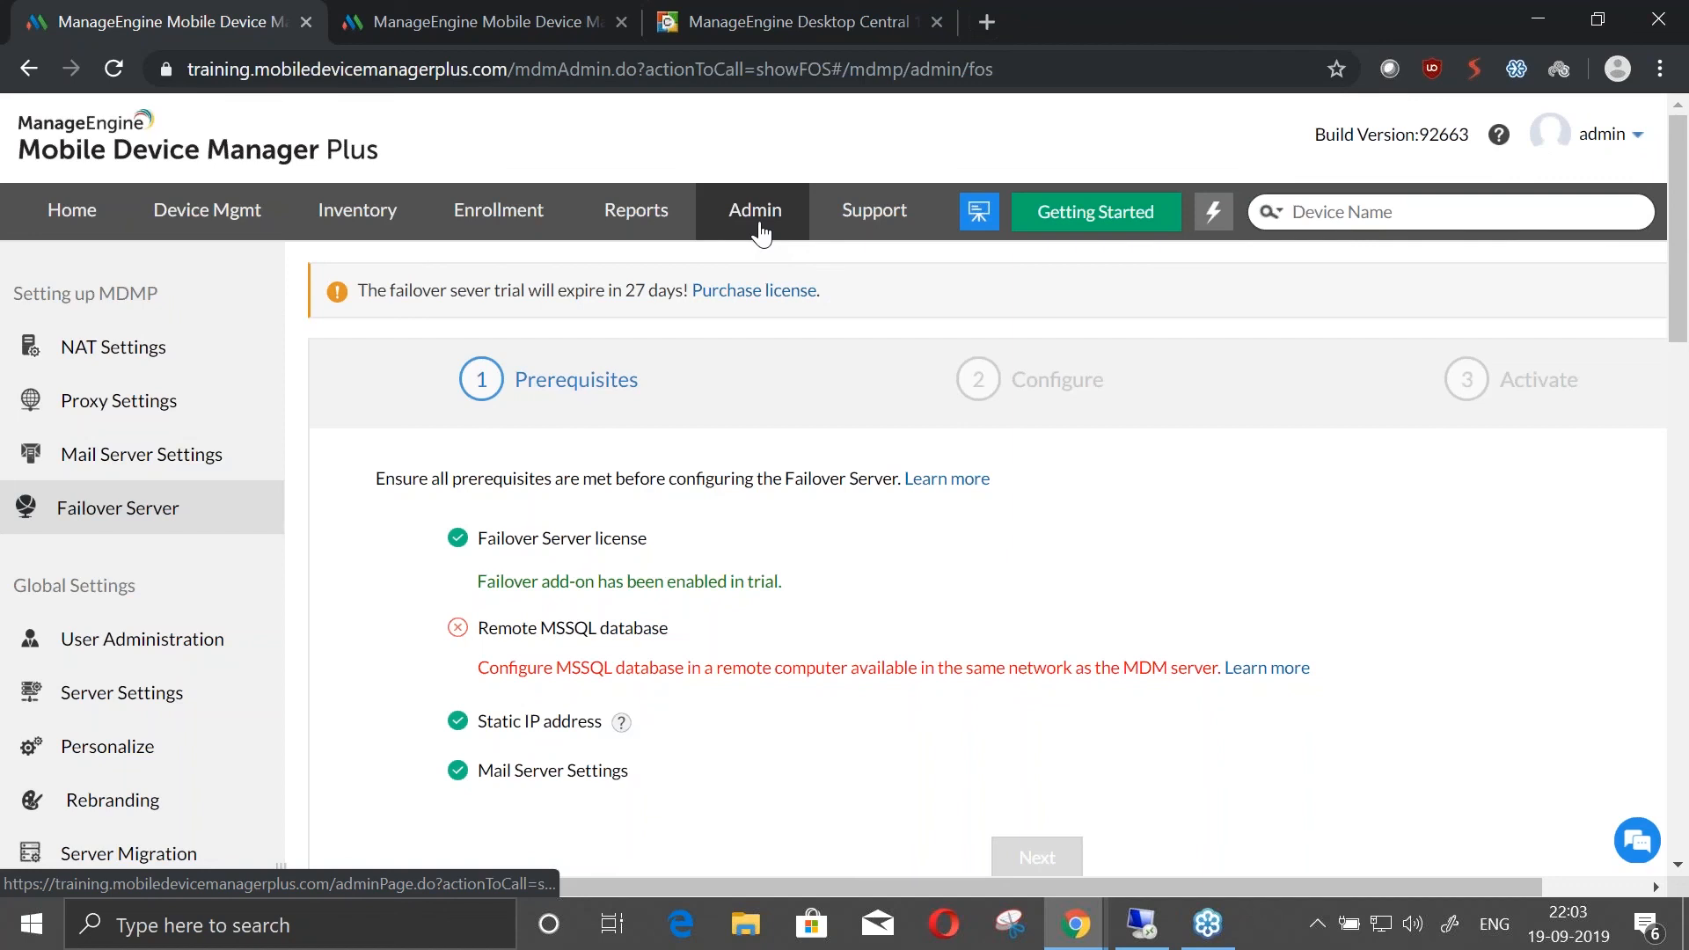
Advance the presentation to the Scenario 5 slide and return to the MDM console's administration settings
{"action": "key", "text": "alt+Tab"}
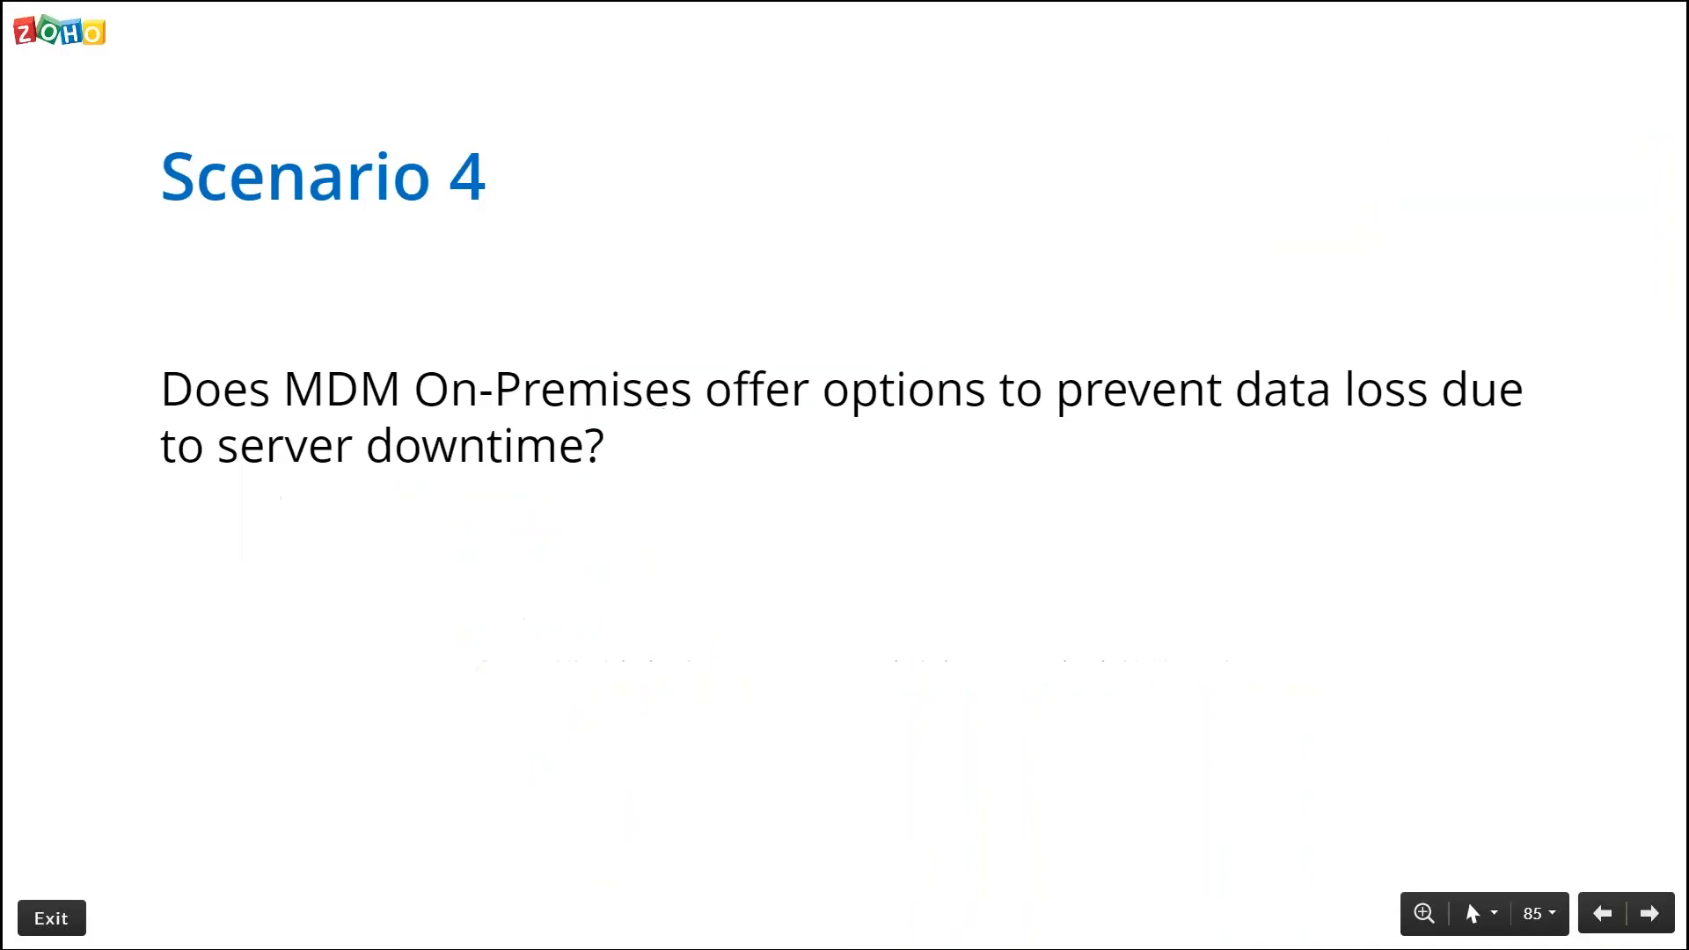
{"action": "key", "text": "Right"}
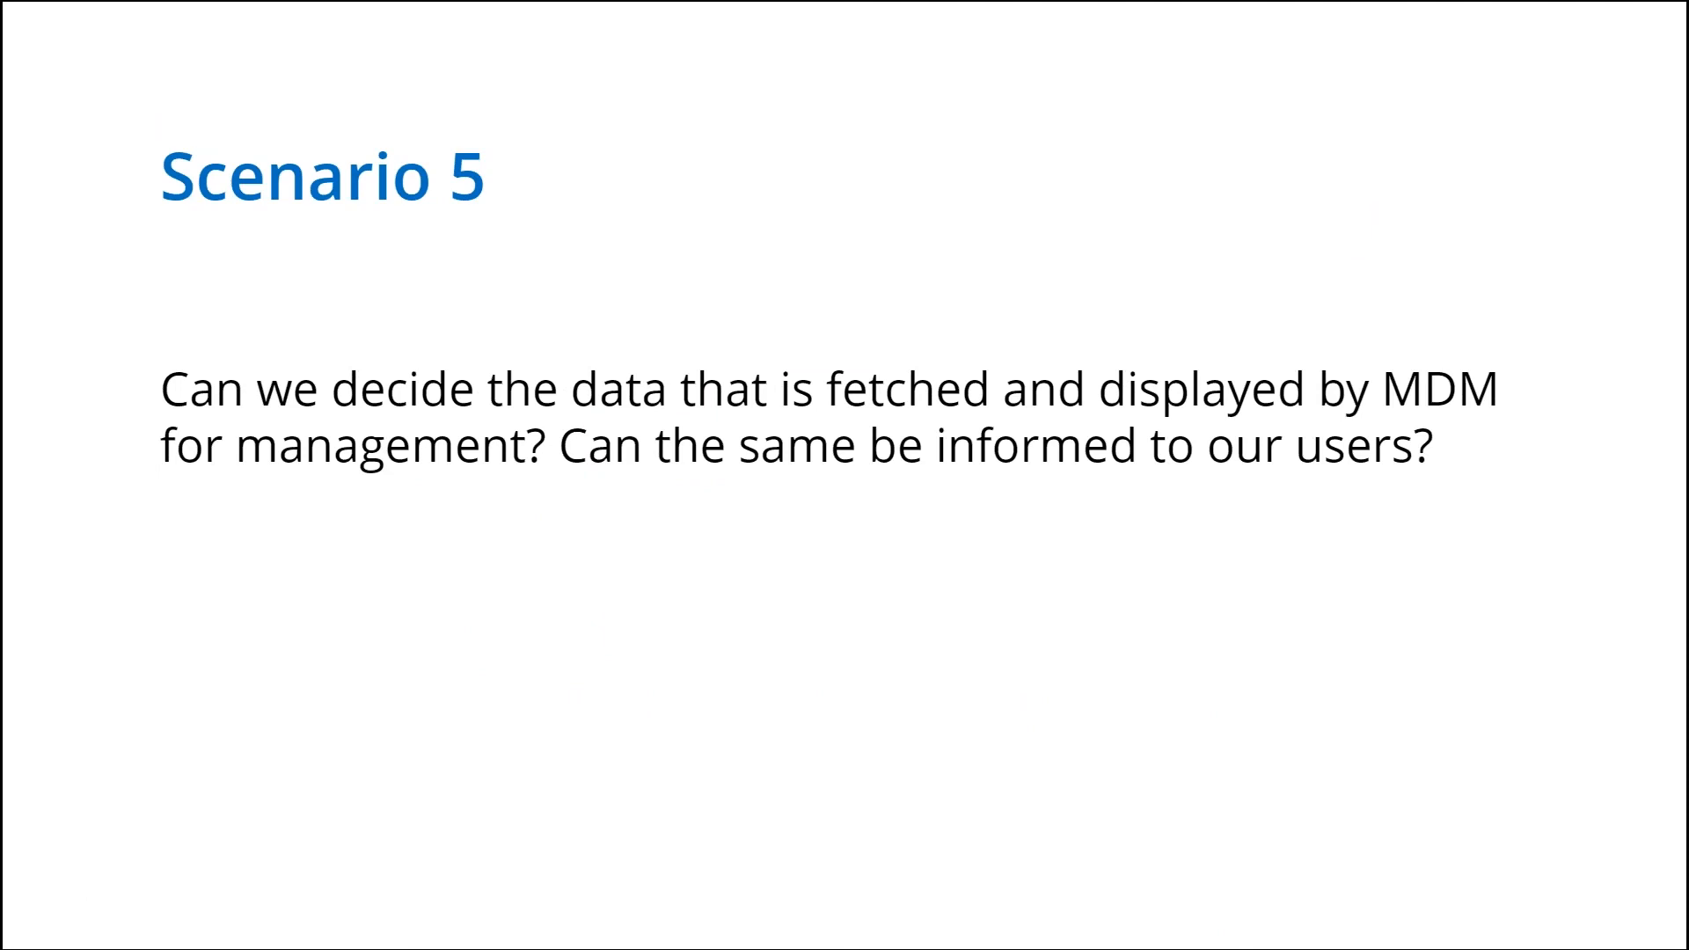
{"action": "key", "text": "alt+Tab"}
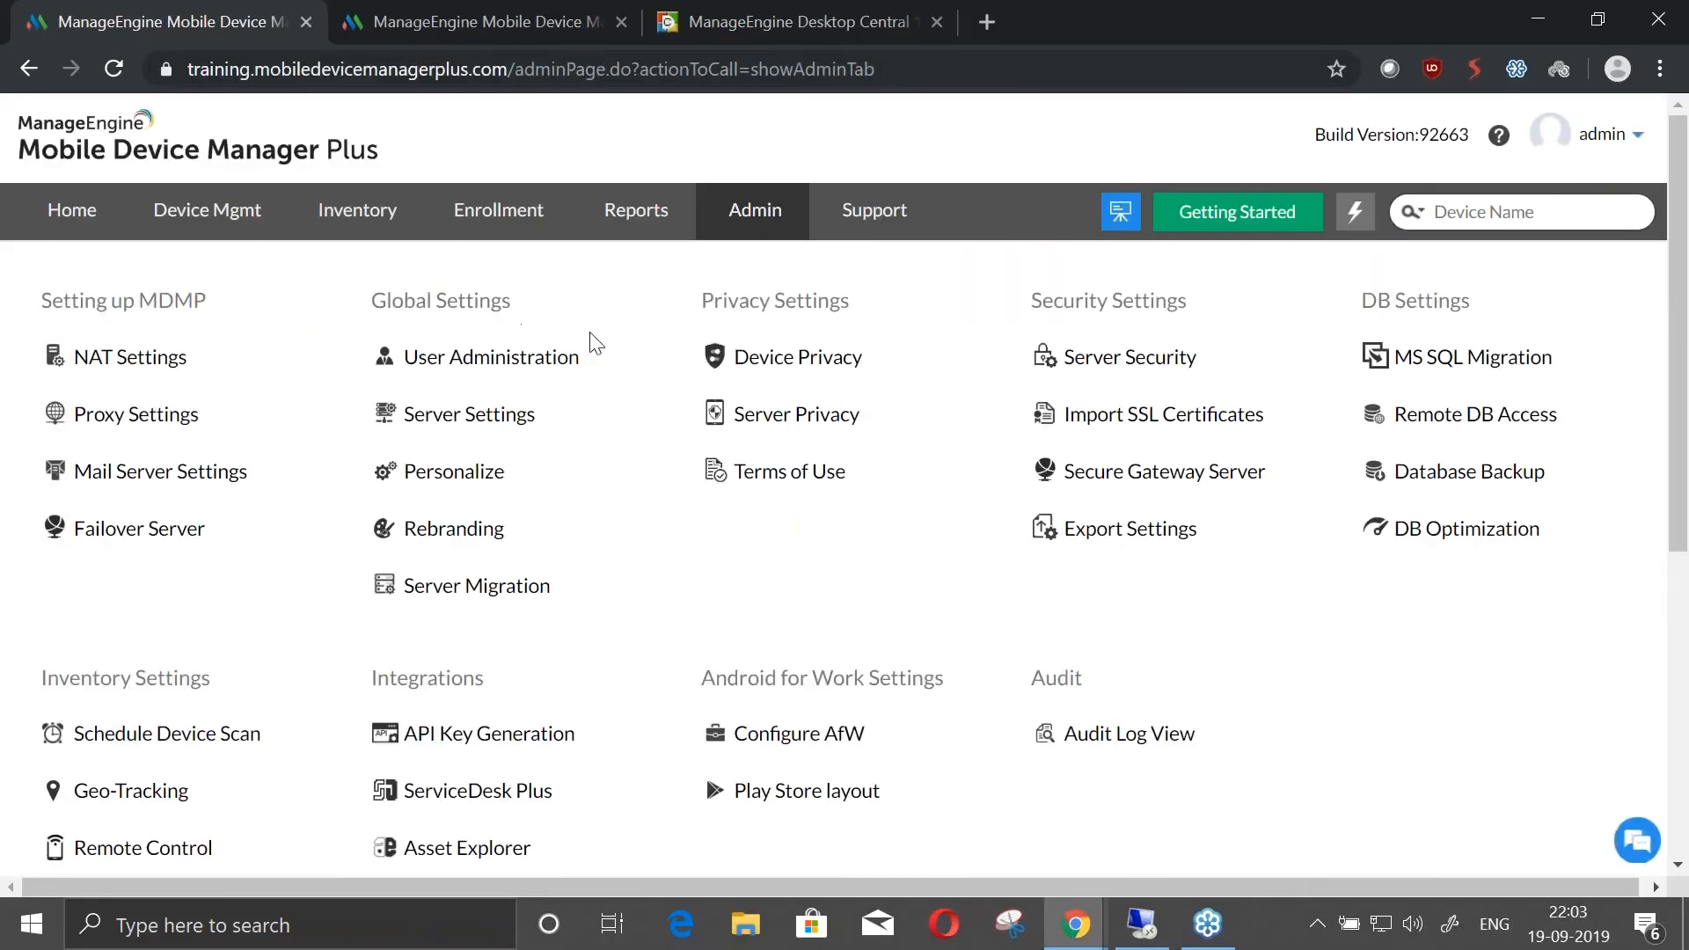
View the Device Privacy summary and open the employee-owned device settings for modification
{"action": "left_click", "coordinate": [770, 379]}
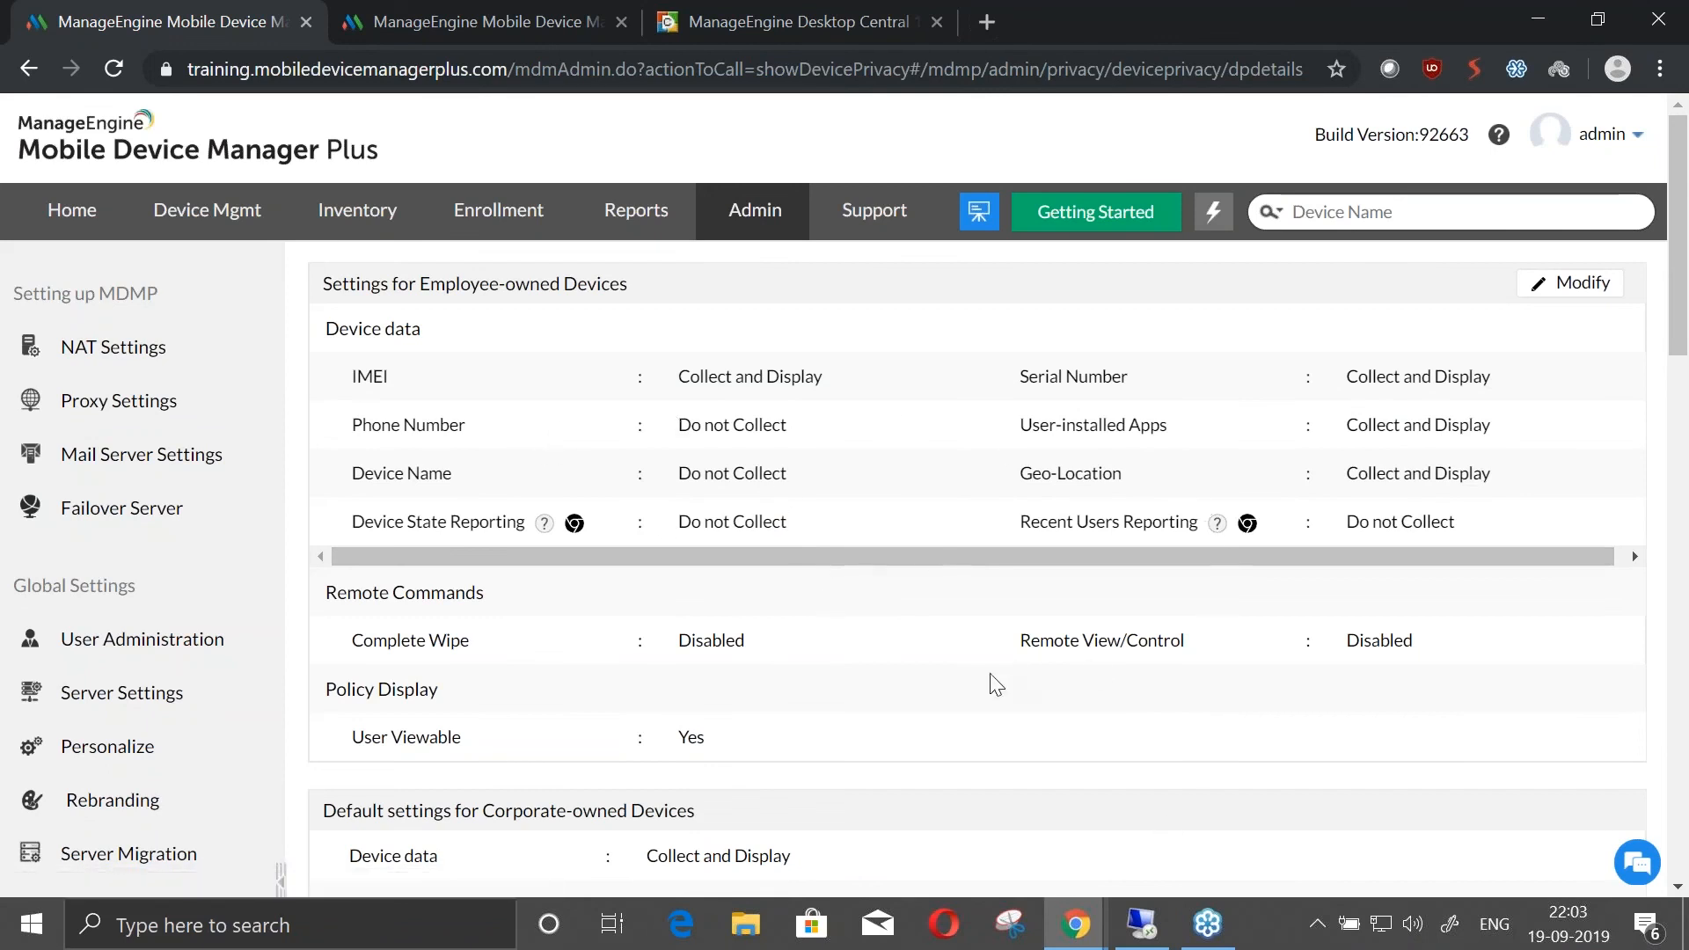
{"action": "scroll", "coordinate": [994, 684], "scroll_direction": "down", "scroll_amount": 2}
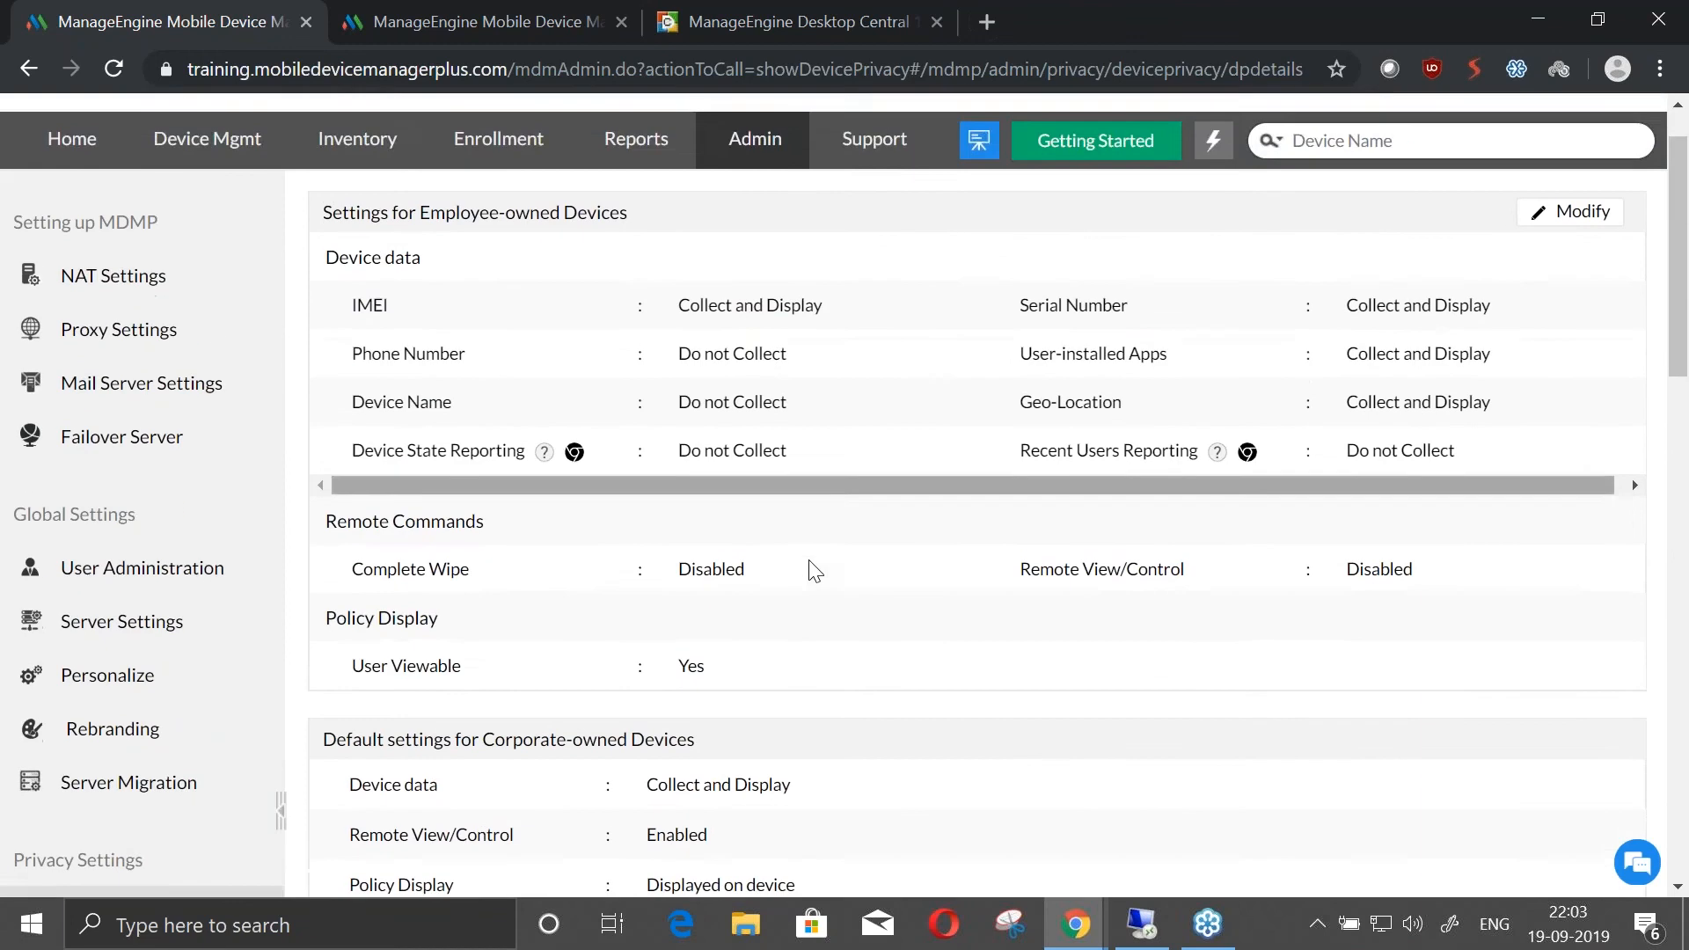
{"action": "scroll", "coordinate": [932, 598], "scroll_direction": "up", "scroll_amount": 1}
{"action": "left_click", "coordinate": [1562, 283]}
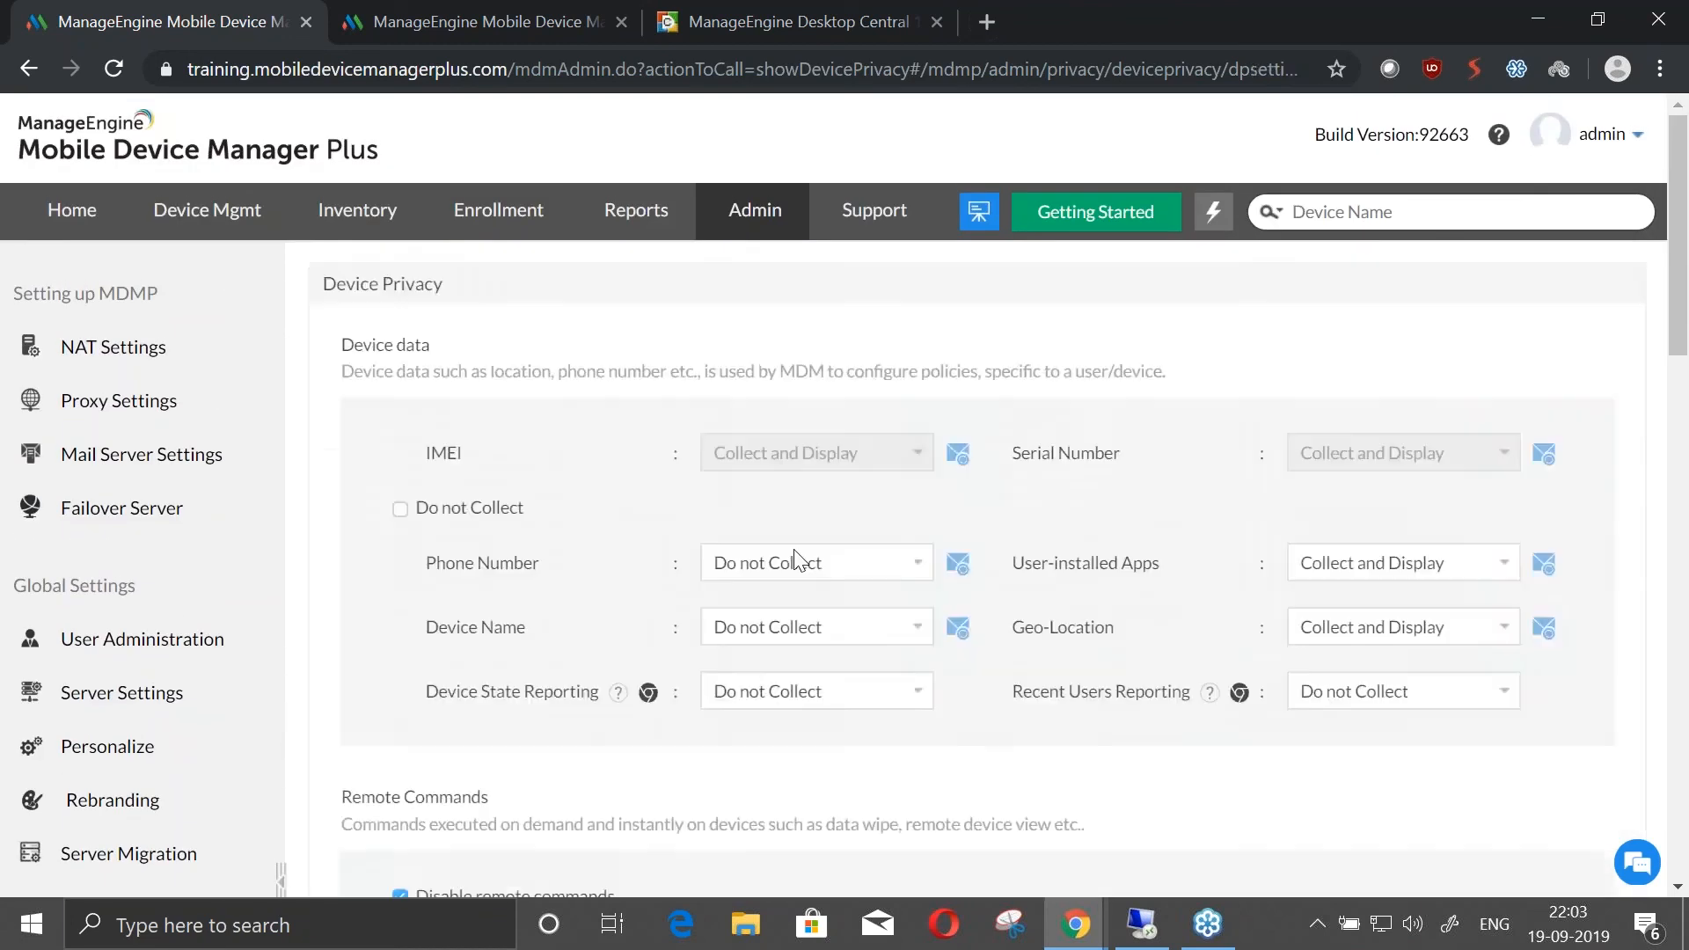
Examine the data collection, remote command, policy display and applicable device options, leaving the privacy settings without saving
{"action": "scroll", "coordinate": [795, 556], "scroll_direction": "down", "scroll_amount": 8}
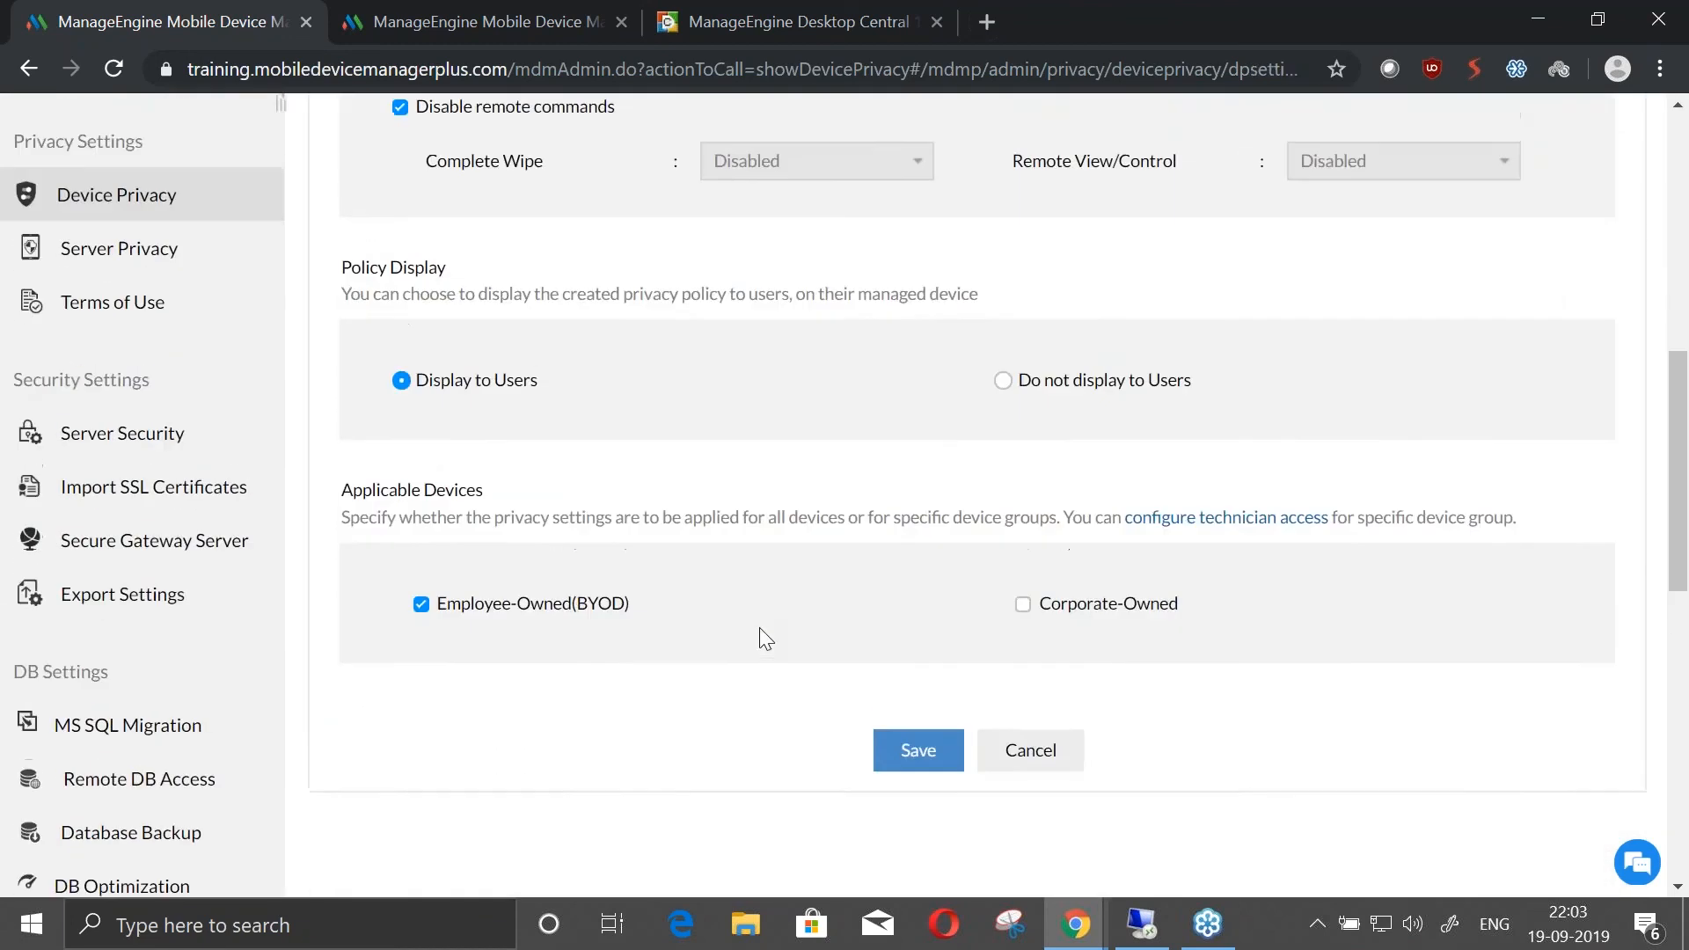
{"action": "scroll", "coordinate": [762, 633], "scroll_direction": "up", "scroll_amount": 6}
{"action": "scroll", "coordinate": [1054, 482], "scroll_direction": "down", "scroll_amount": 4}
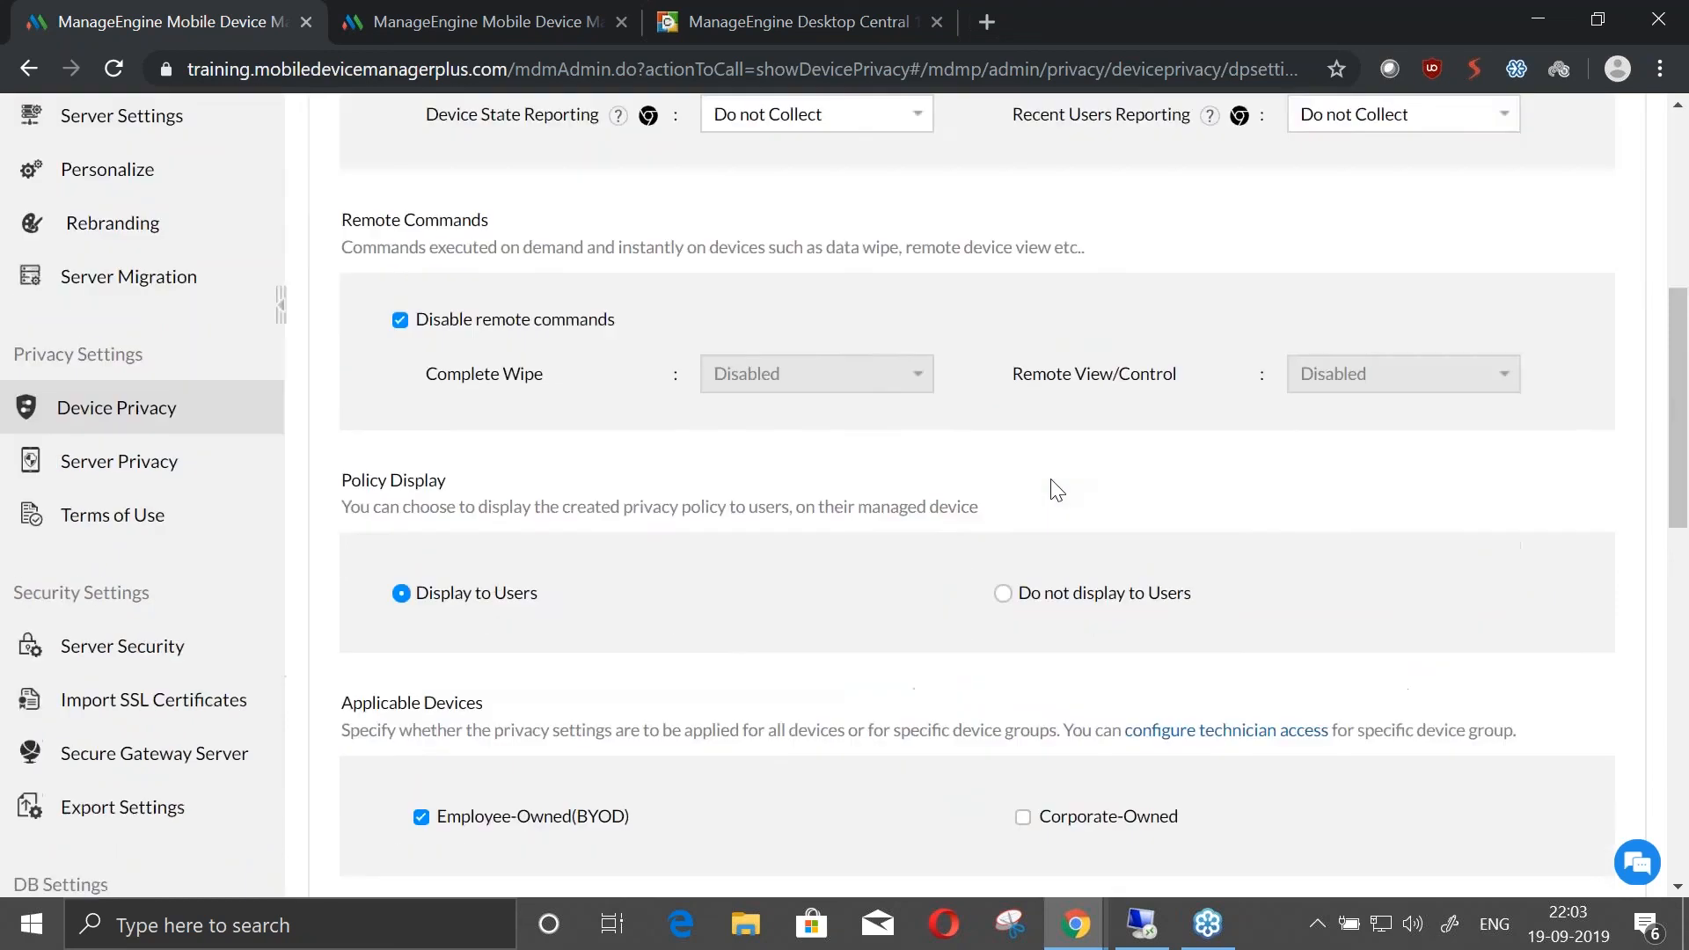
{"action": "scroll", "coordinate": [1055, 489], "scroll_direction": "down", "scroll_amount": 2}
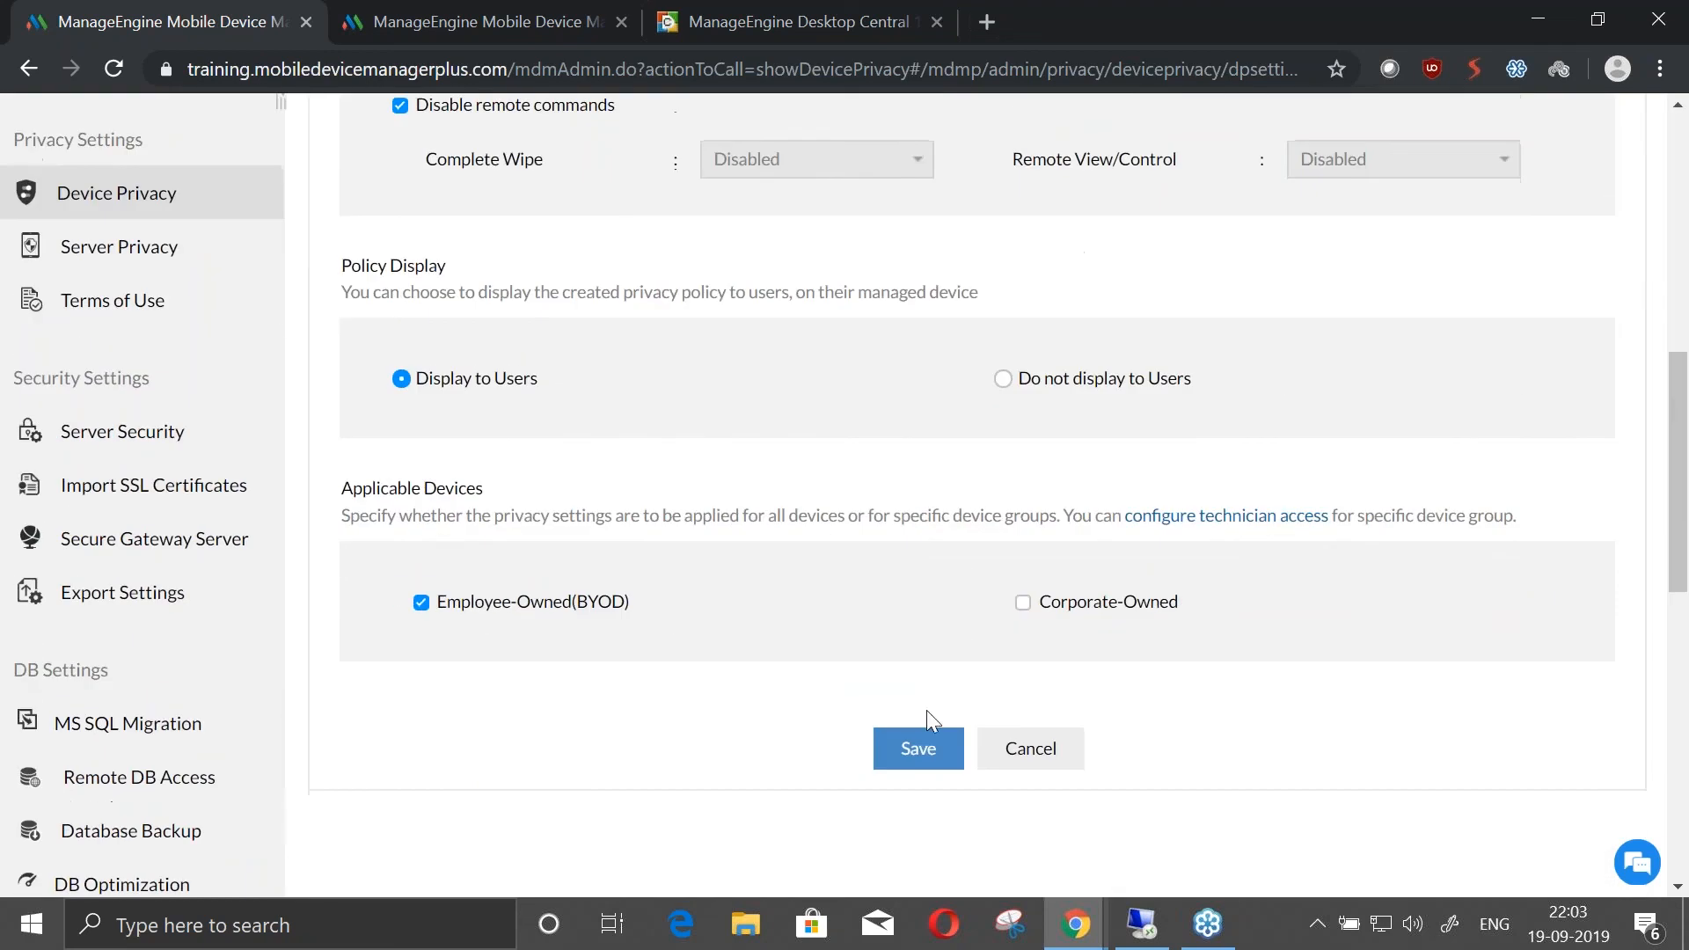
{"action": "left_click", "coordinate": [1033, 749]}
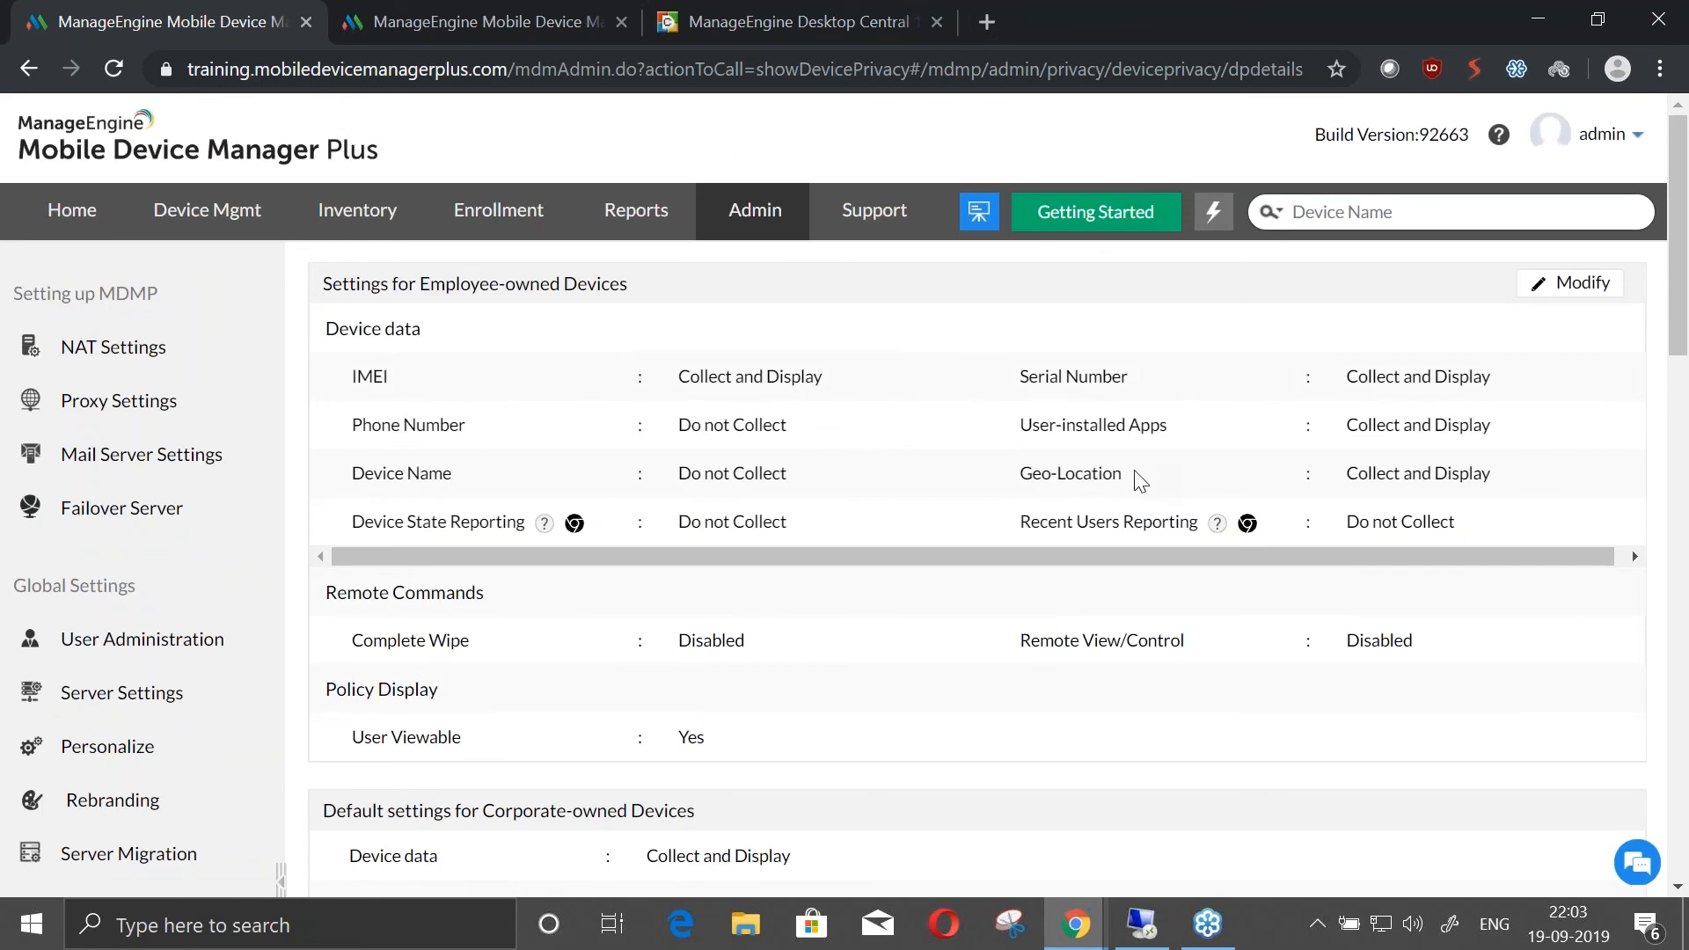
Highlight the geo-location and phone number collection settings in the employee-owned device privacy summary
{"action": "left_click_drag", "start_coordinate": [1126, 473], "coordinate": [1019, 473]}
{"action": "left_click_drag", "start_coordinate": [817, 428], "coordinate": [690, 423]}
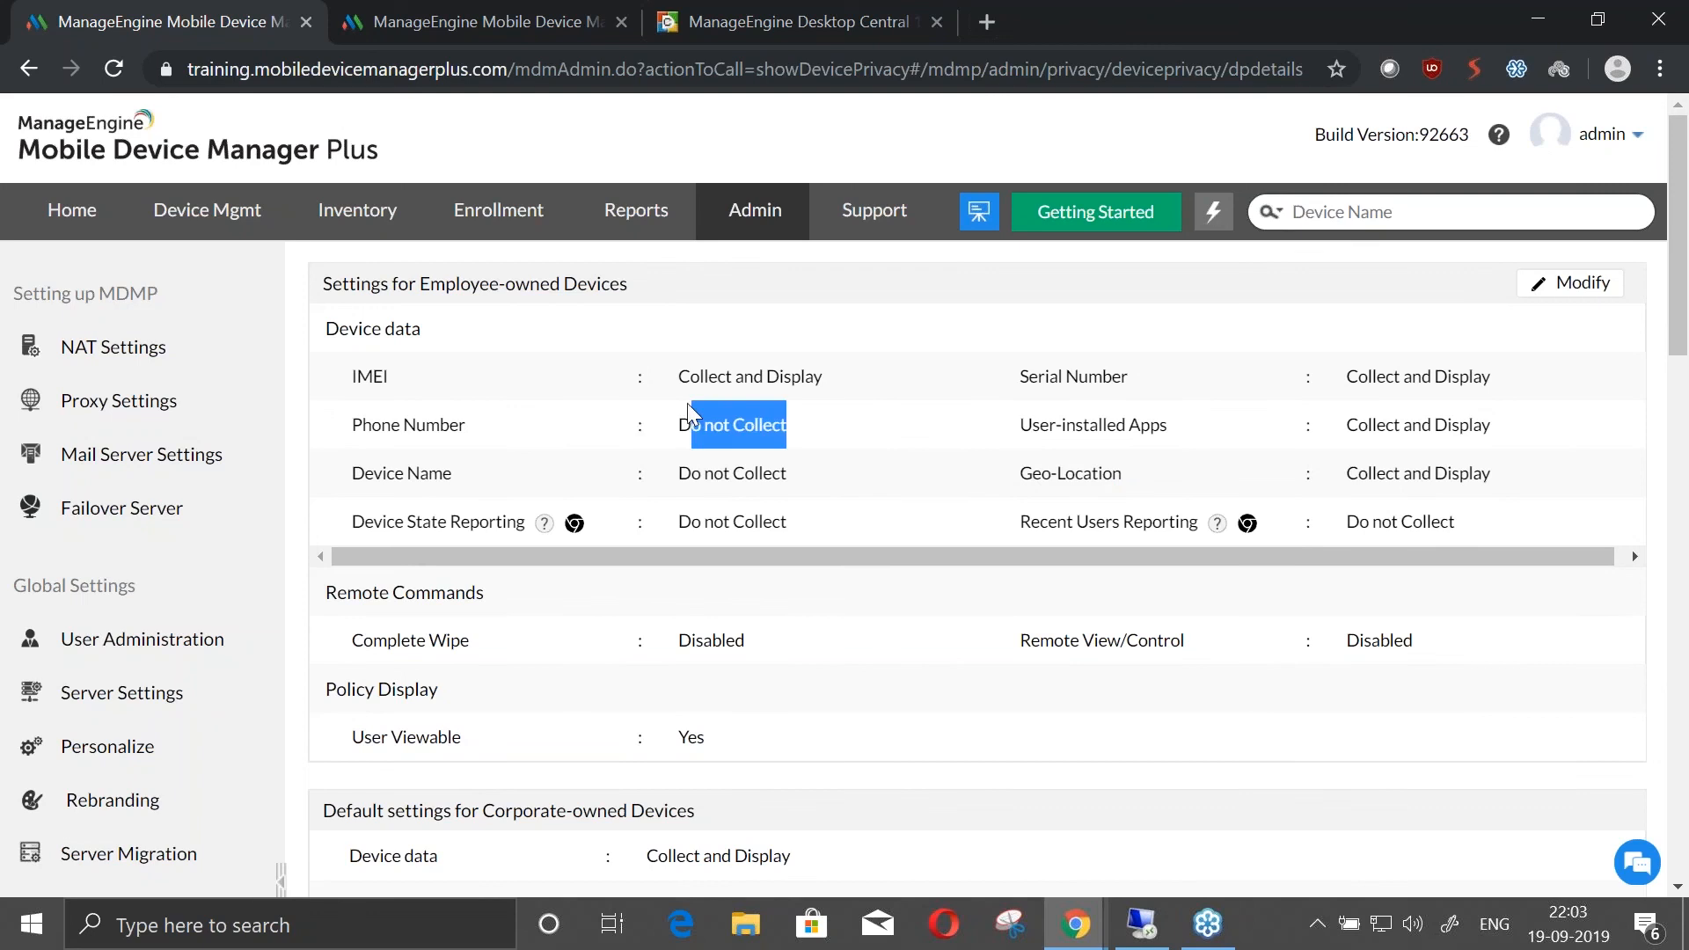
{"action": "left_click", "coordinate": [666, 443]}
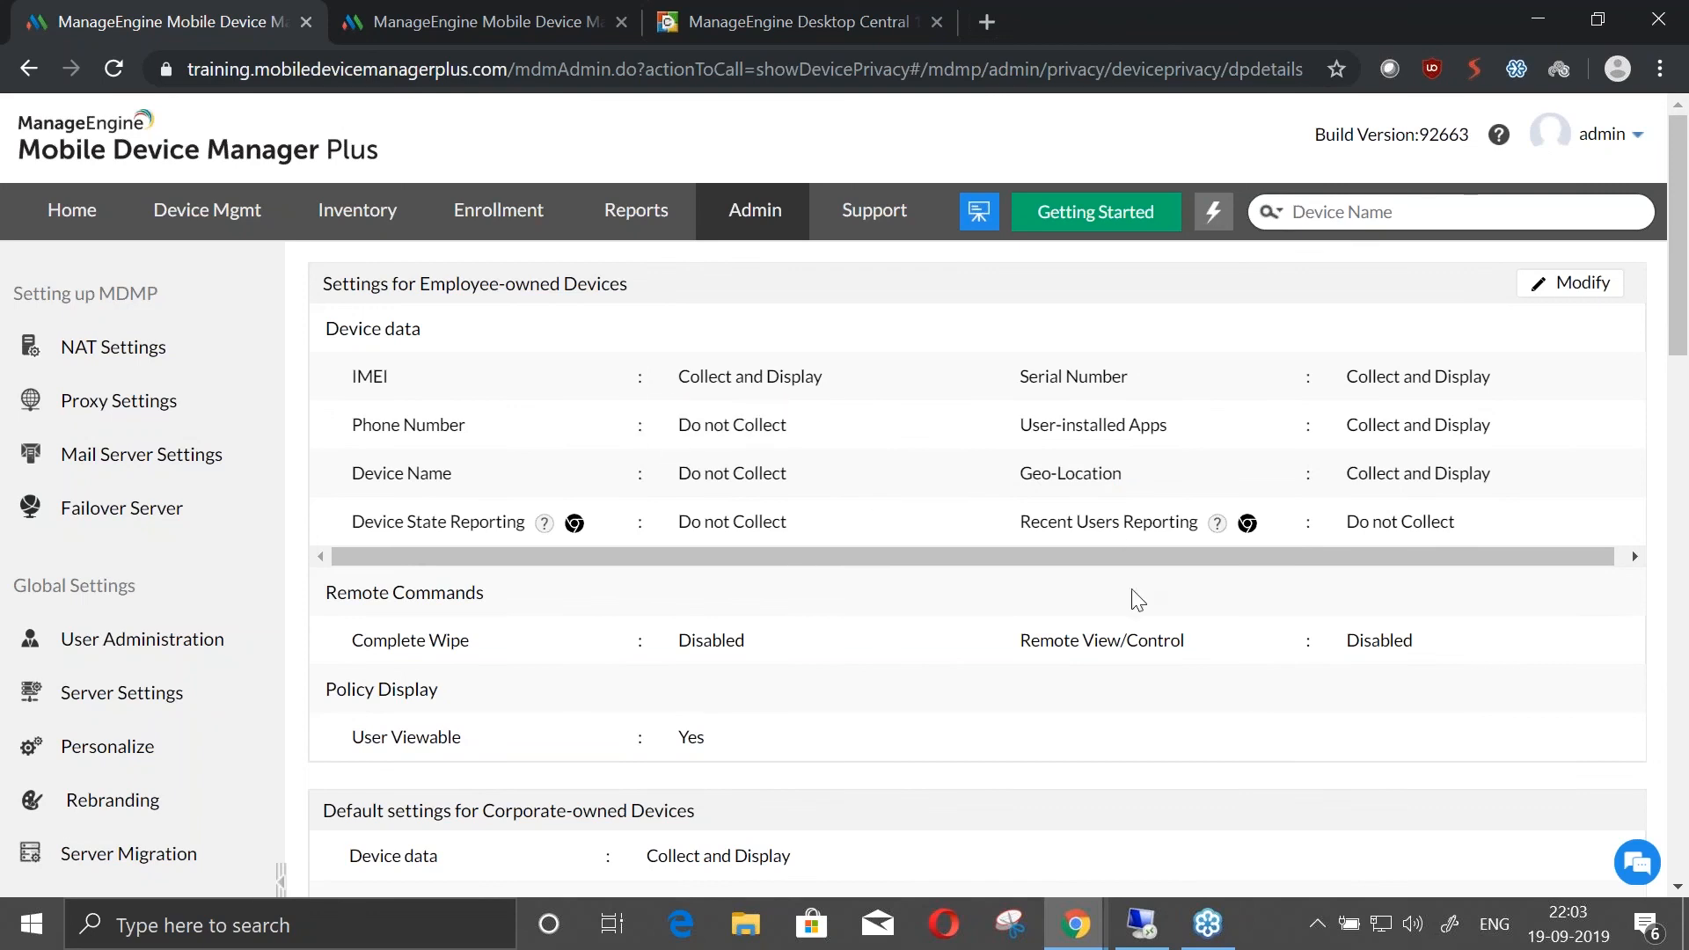
Advance the presentation to the Scenario 6 slide and switch back to the Device Privacy page in the MDM console
{"action": "key", "text": "alt+Tab"}
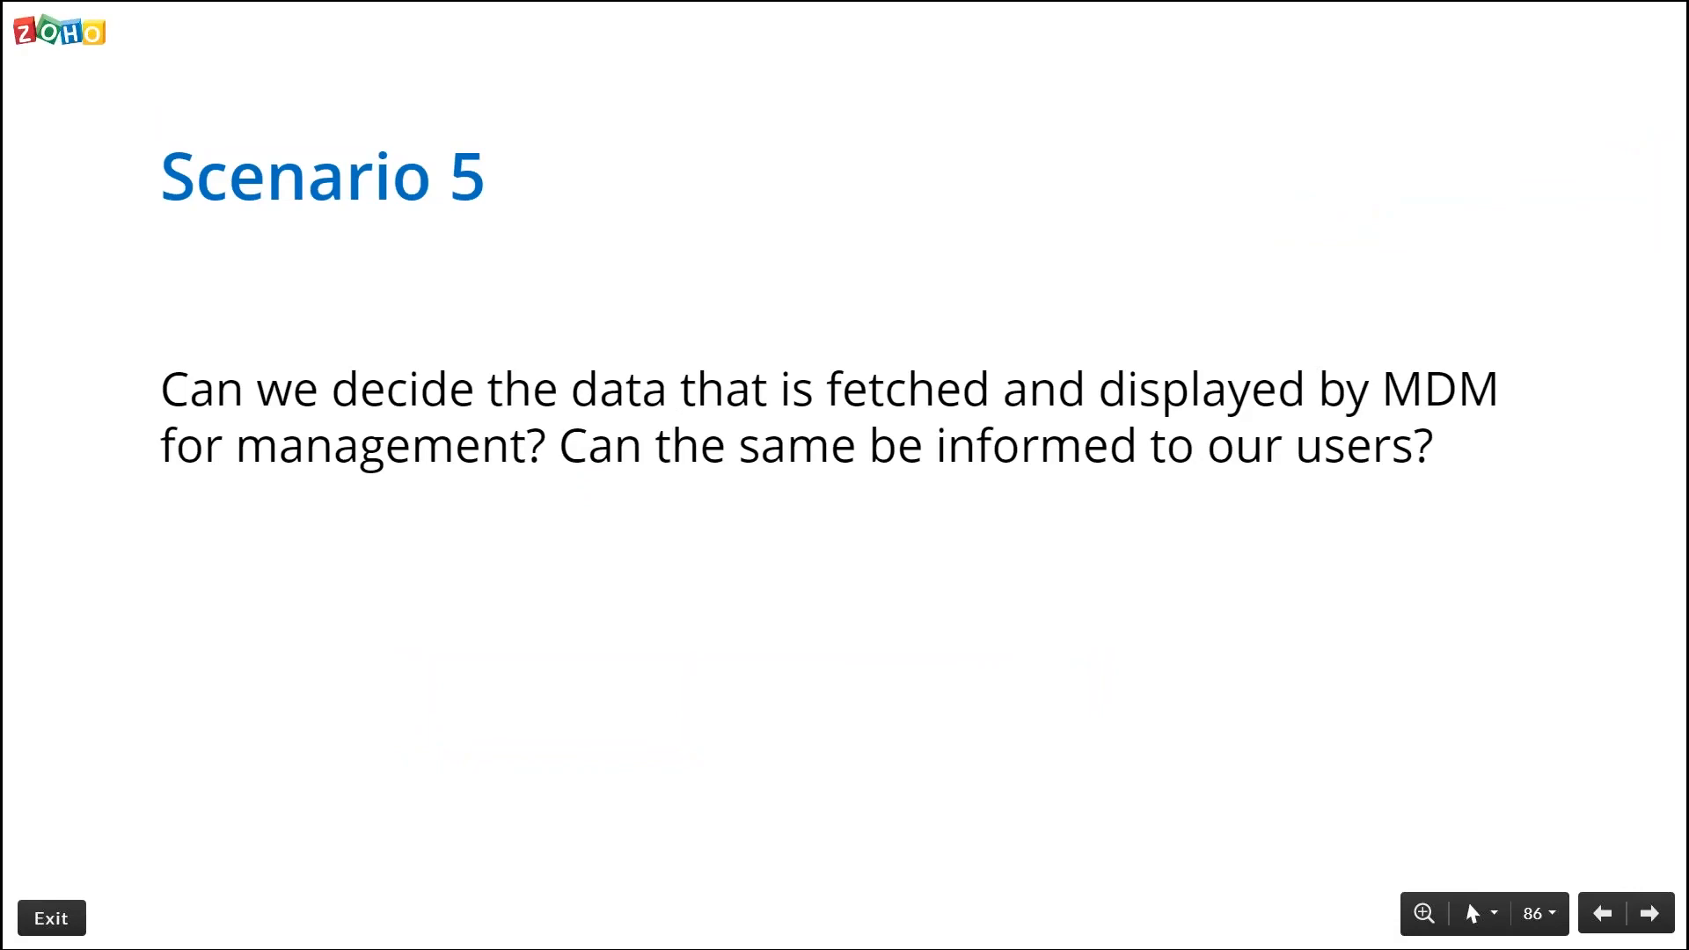
{"action": "key", "text": "Right"}
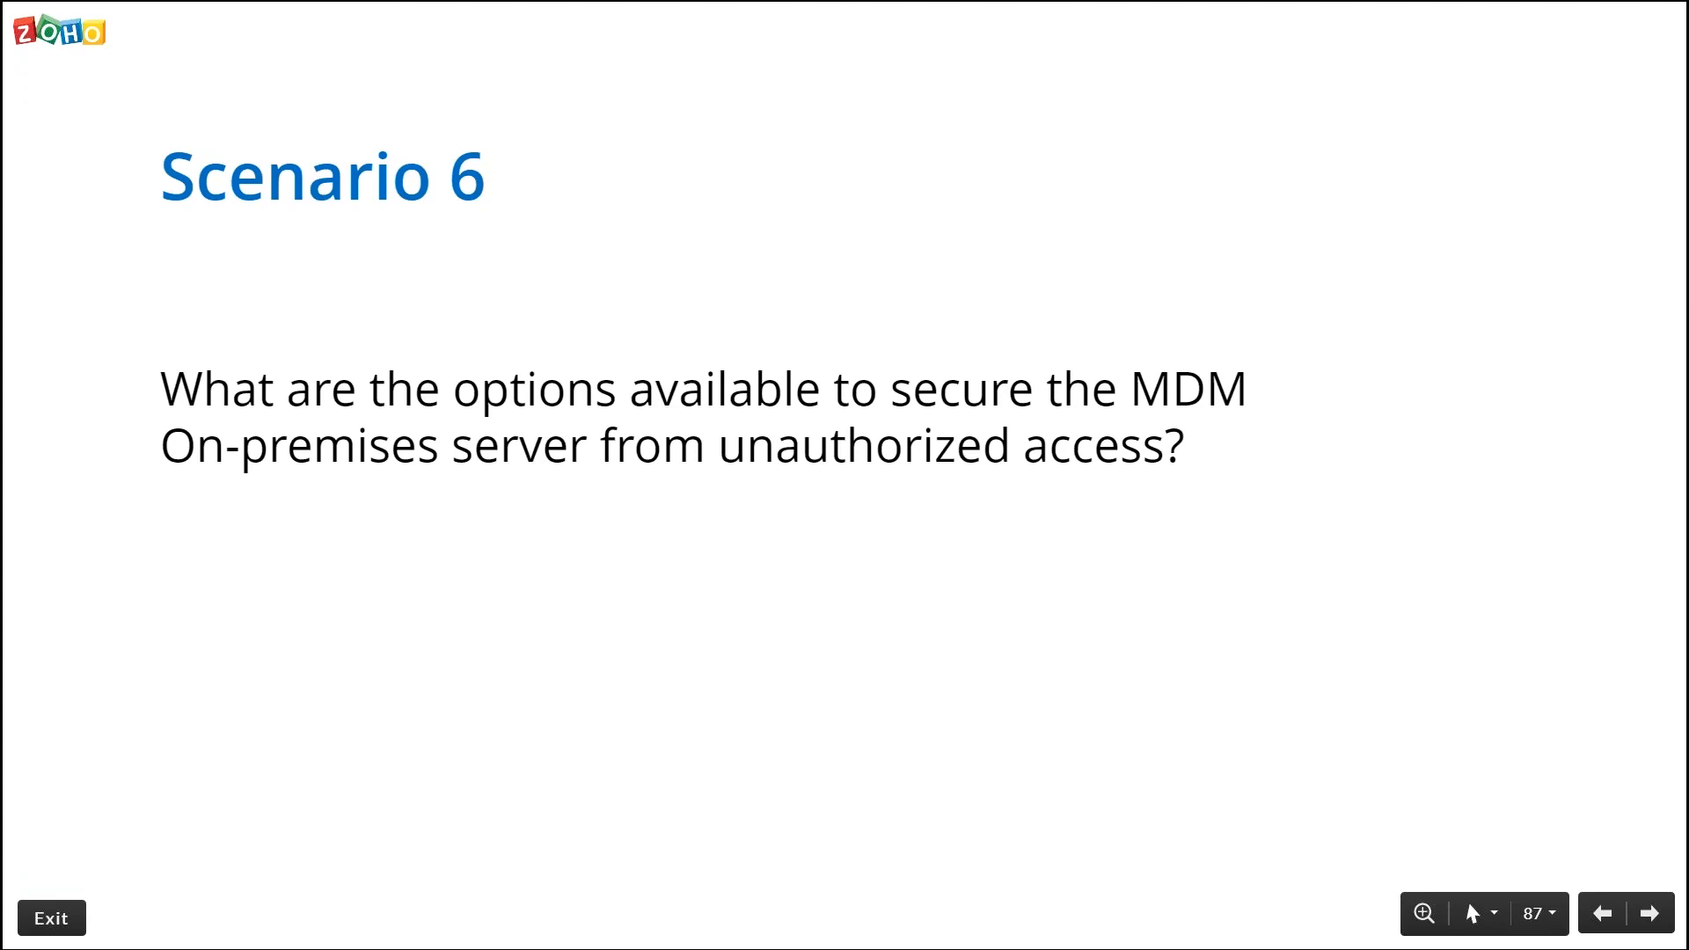
{"action": "key", "text": "super"}
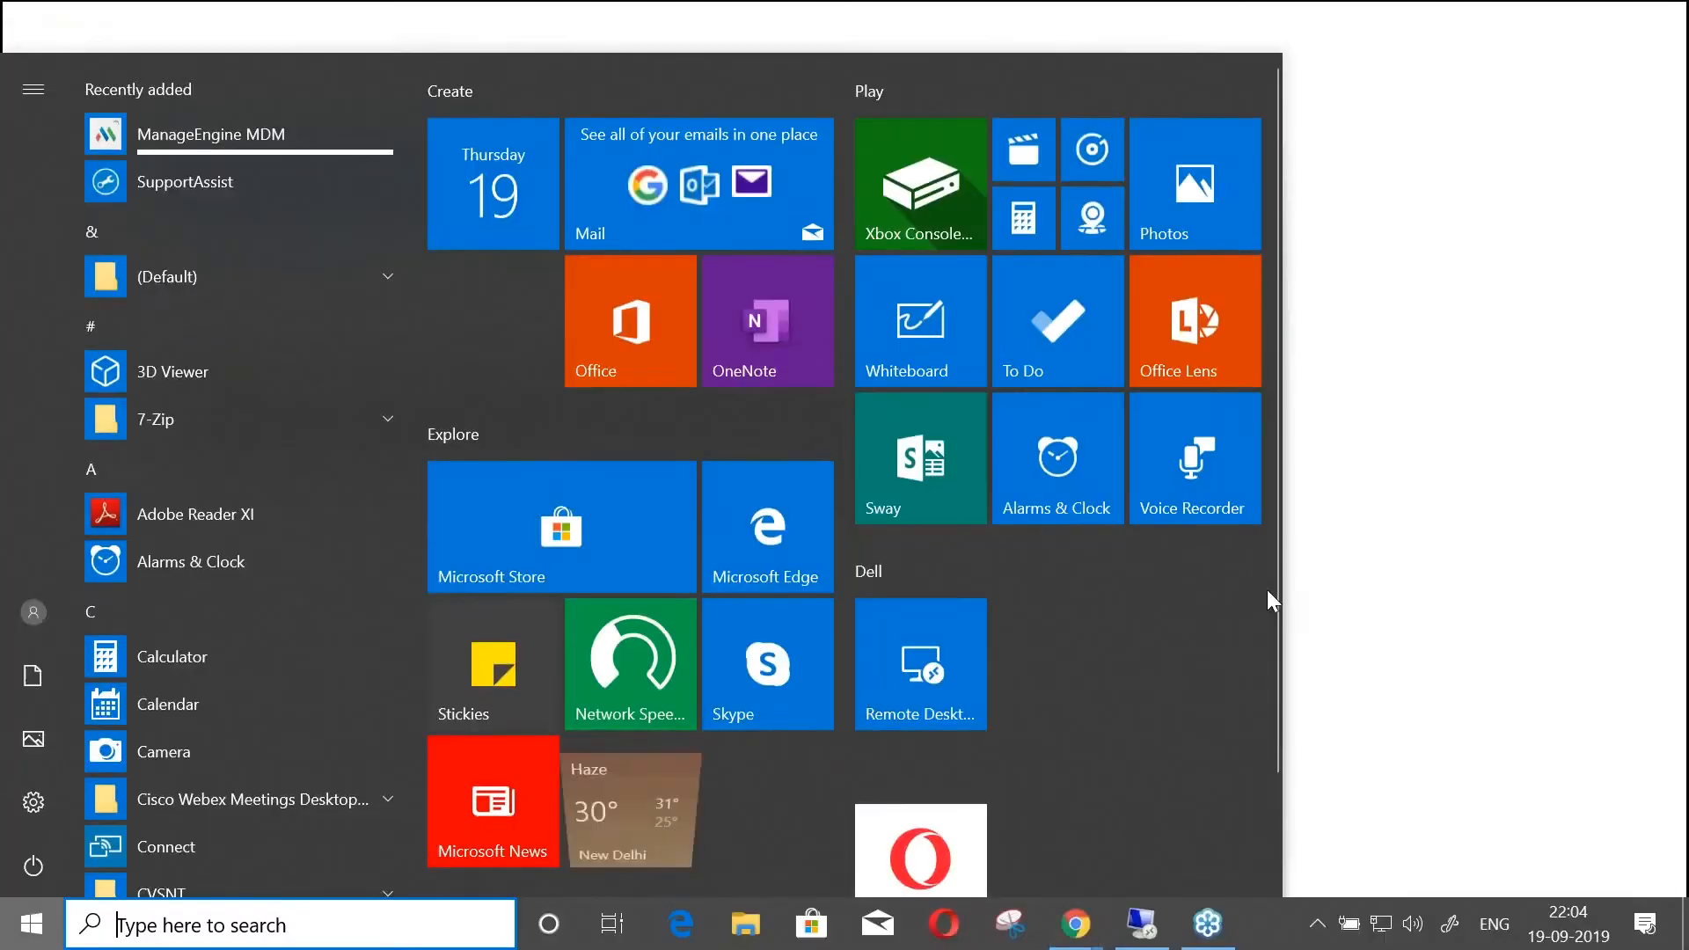
{"action": "key", "text": "Escape"}
{"action": "key", "text": "alt+Tab"}
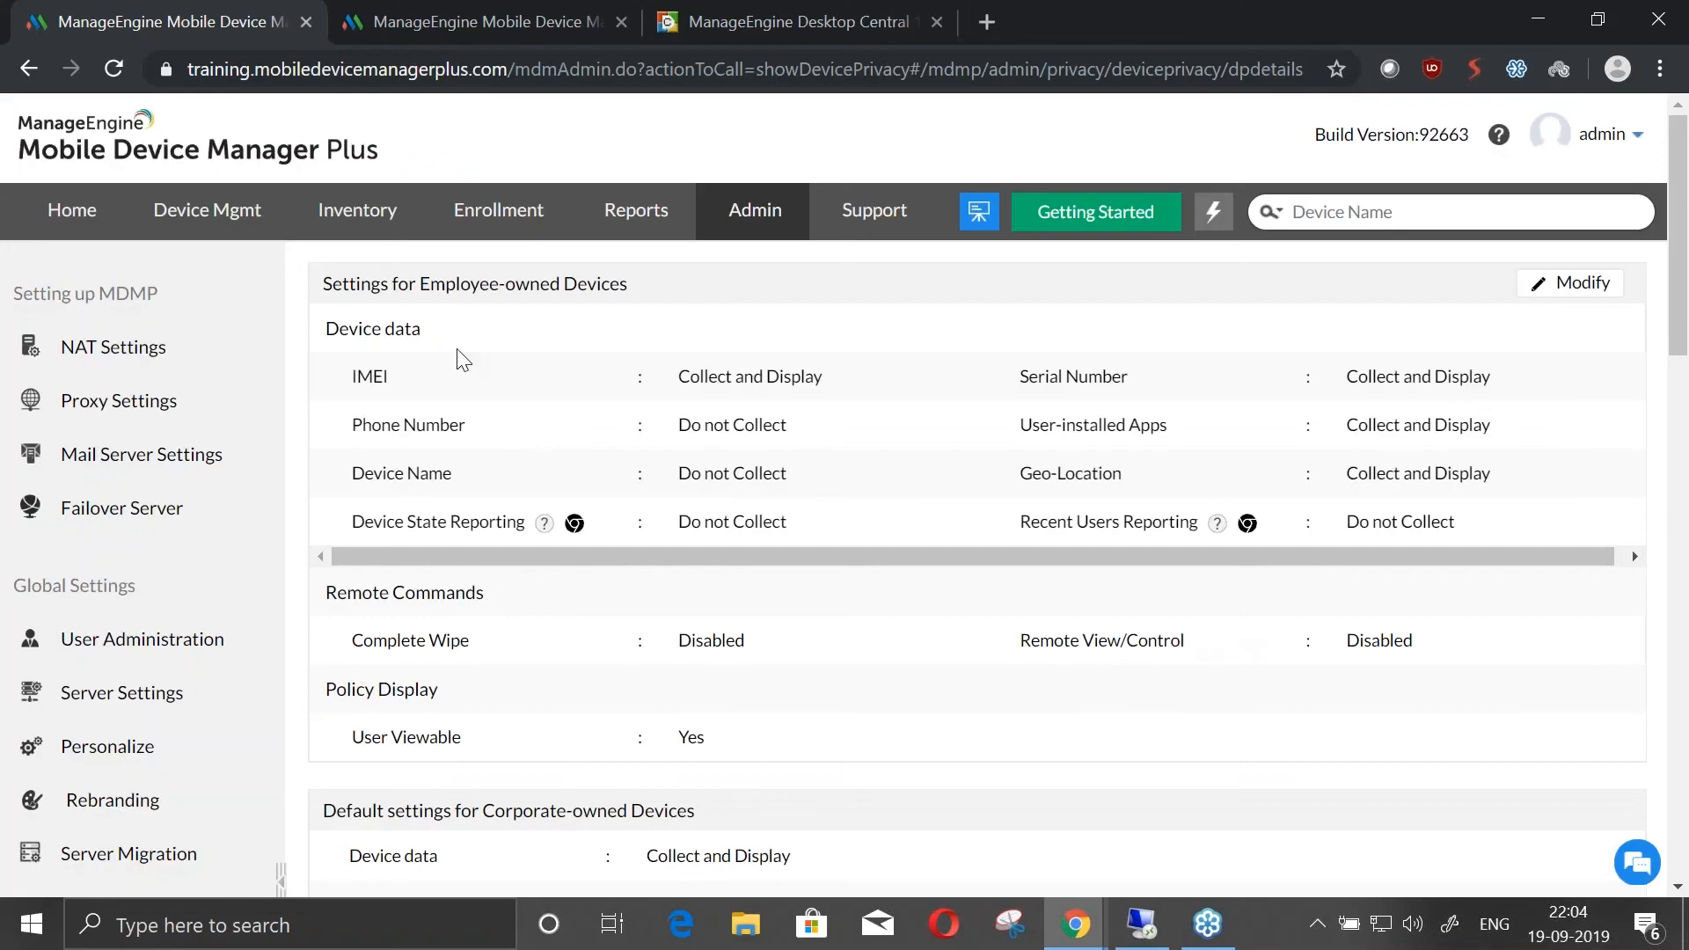
Open the Secure Authentication settings in User Administration to view the two-factor authentication options
{"action": "left_click", "coordinate": [743, 209]}
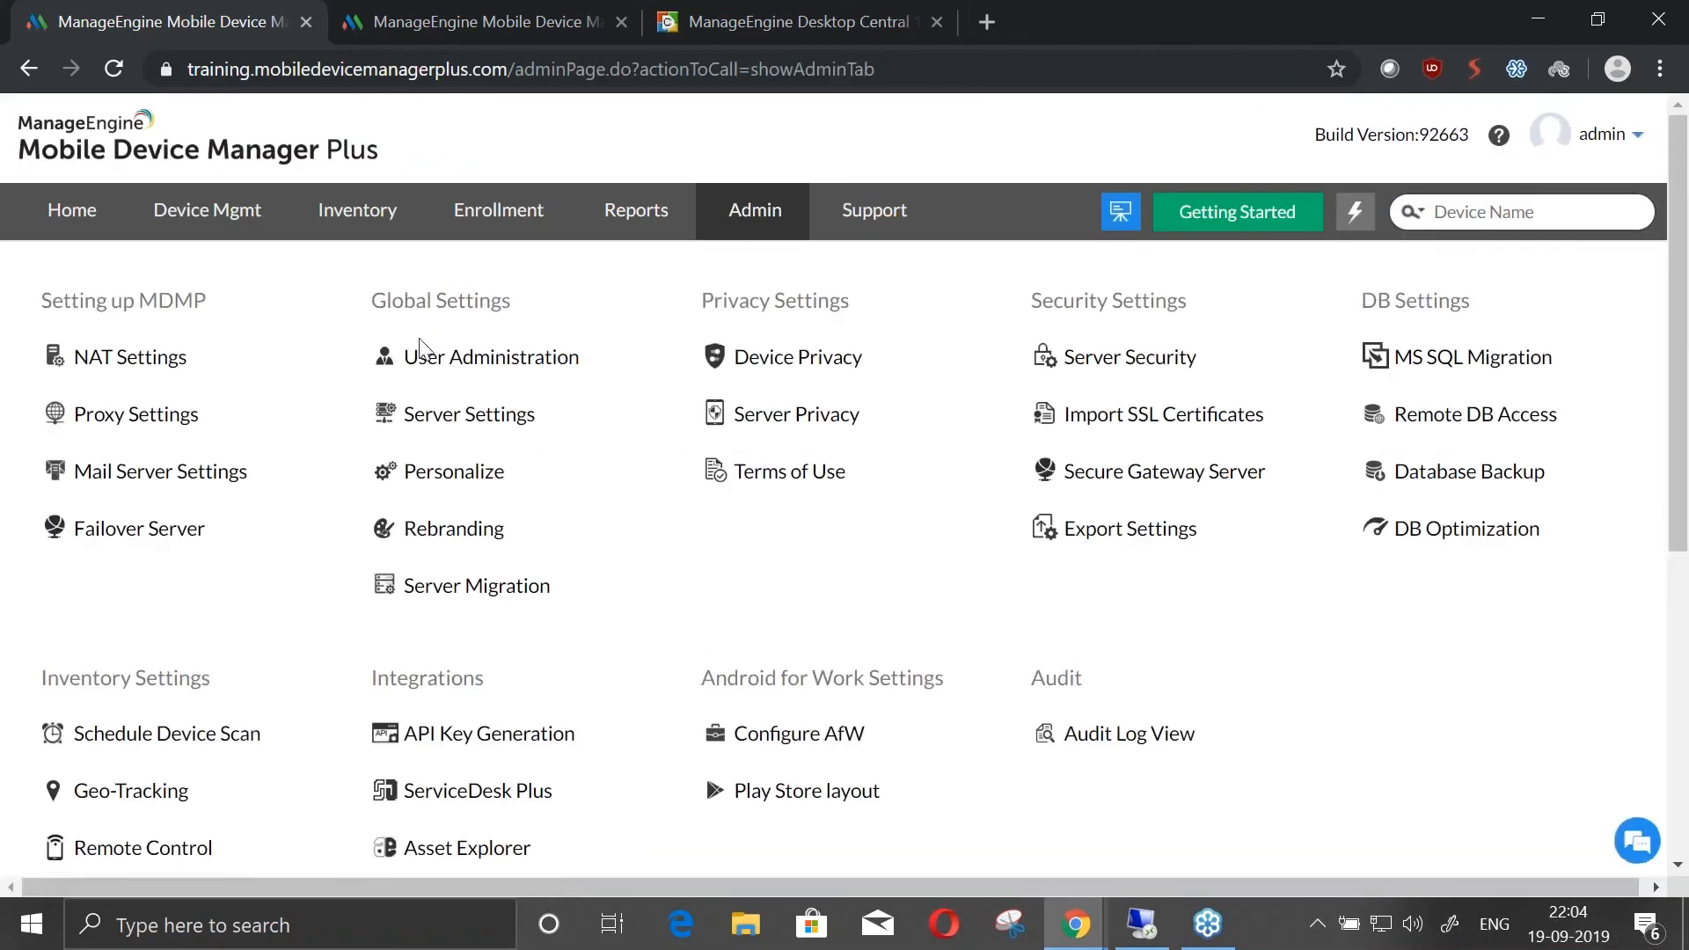
{"action": "left_click", "coordinate": [427, 358]}
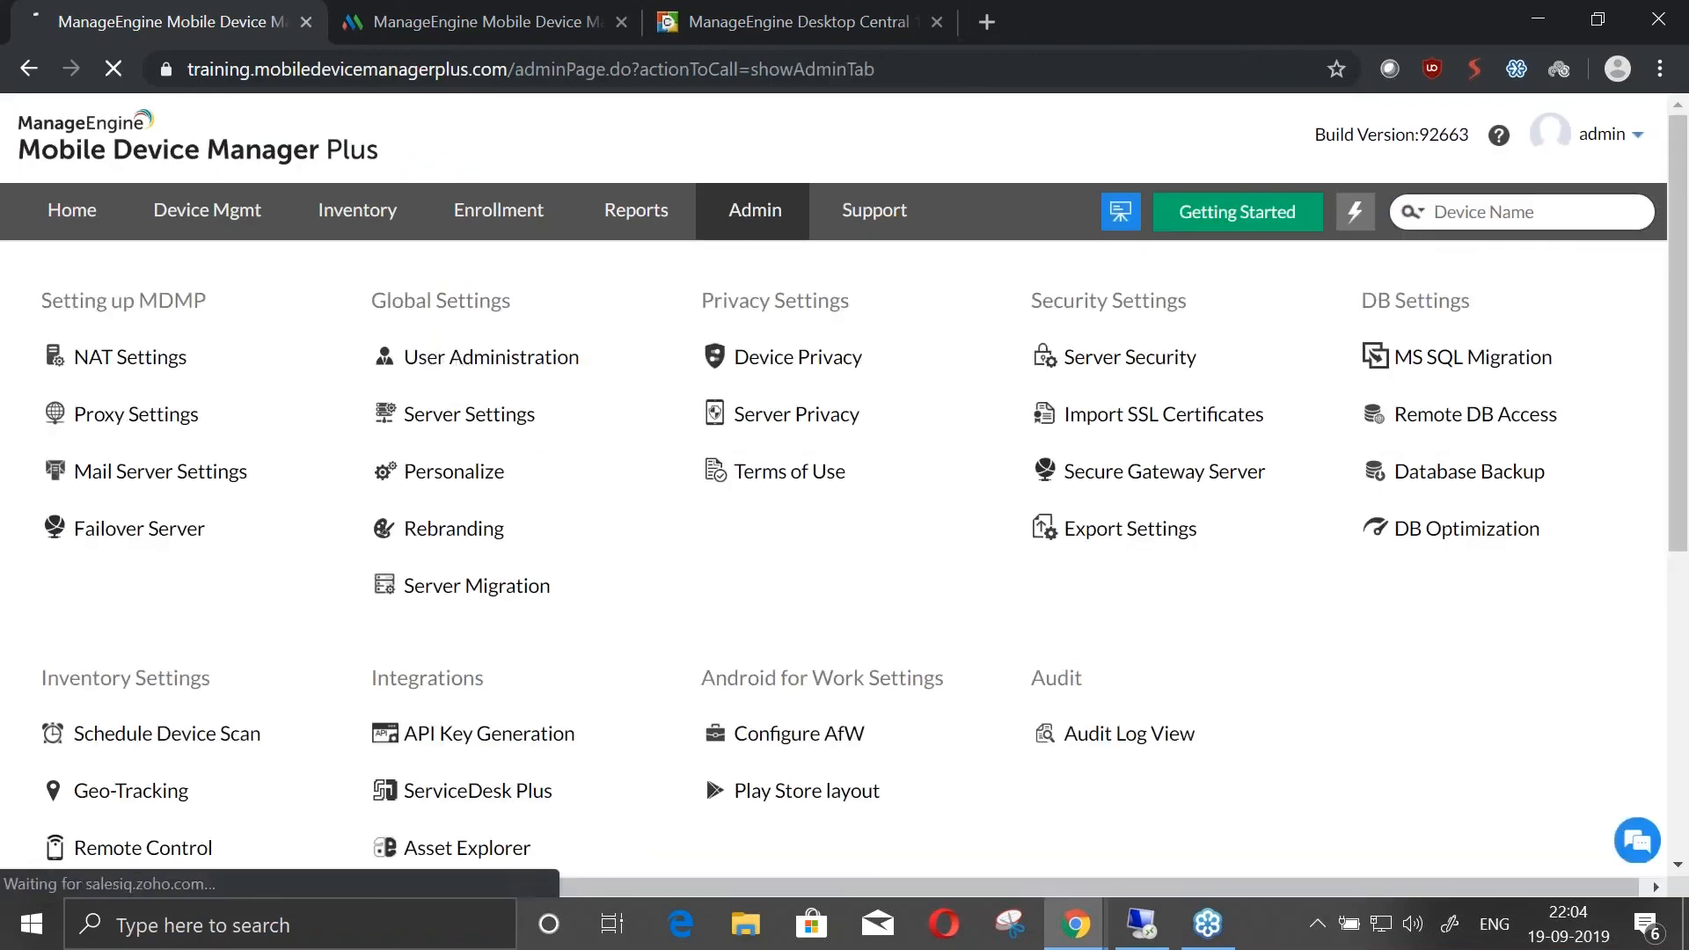
{"action": "left_click", "coordinate": [816, 264]}
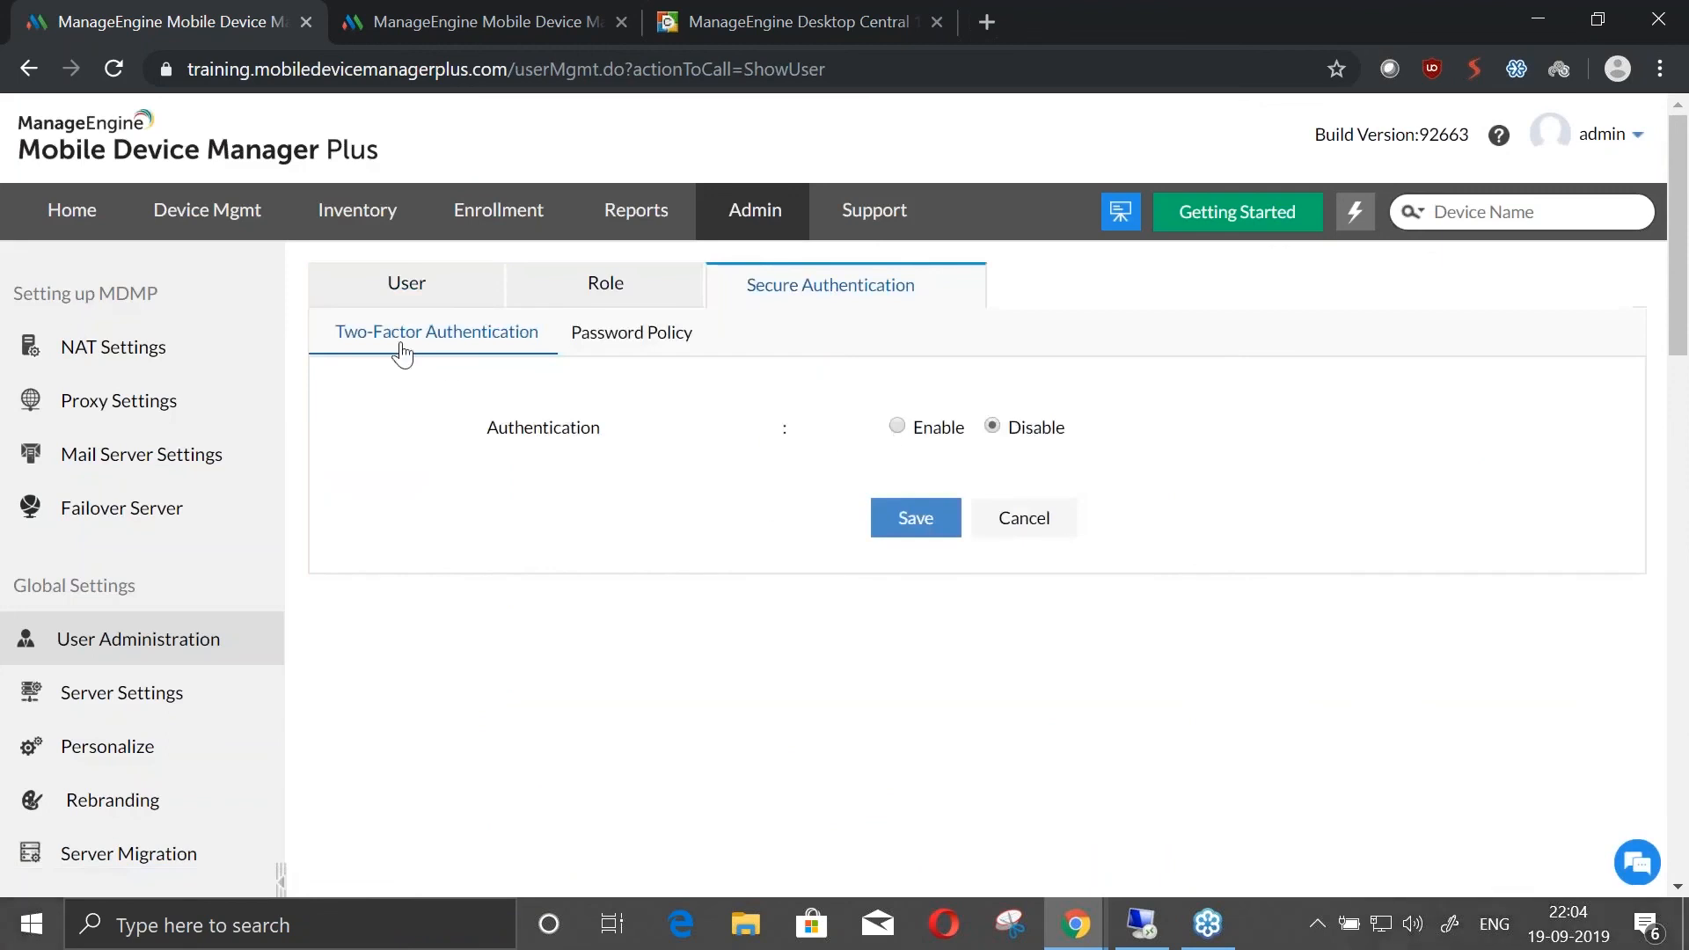
Set the password type to Complex in the Secure Authentication password policy
{"action": "left_click", "coordinate": [625, 332]}
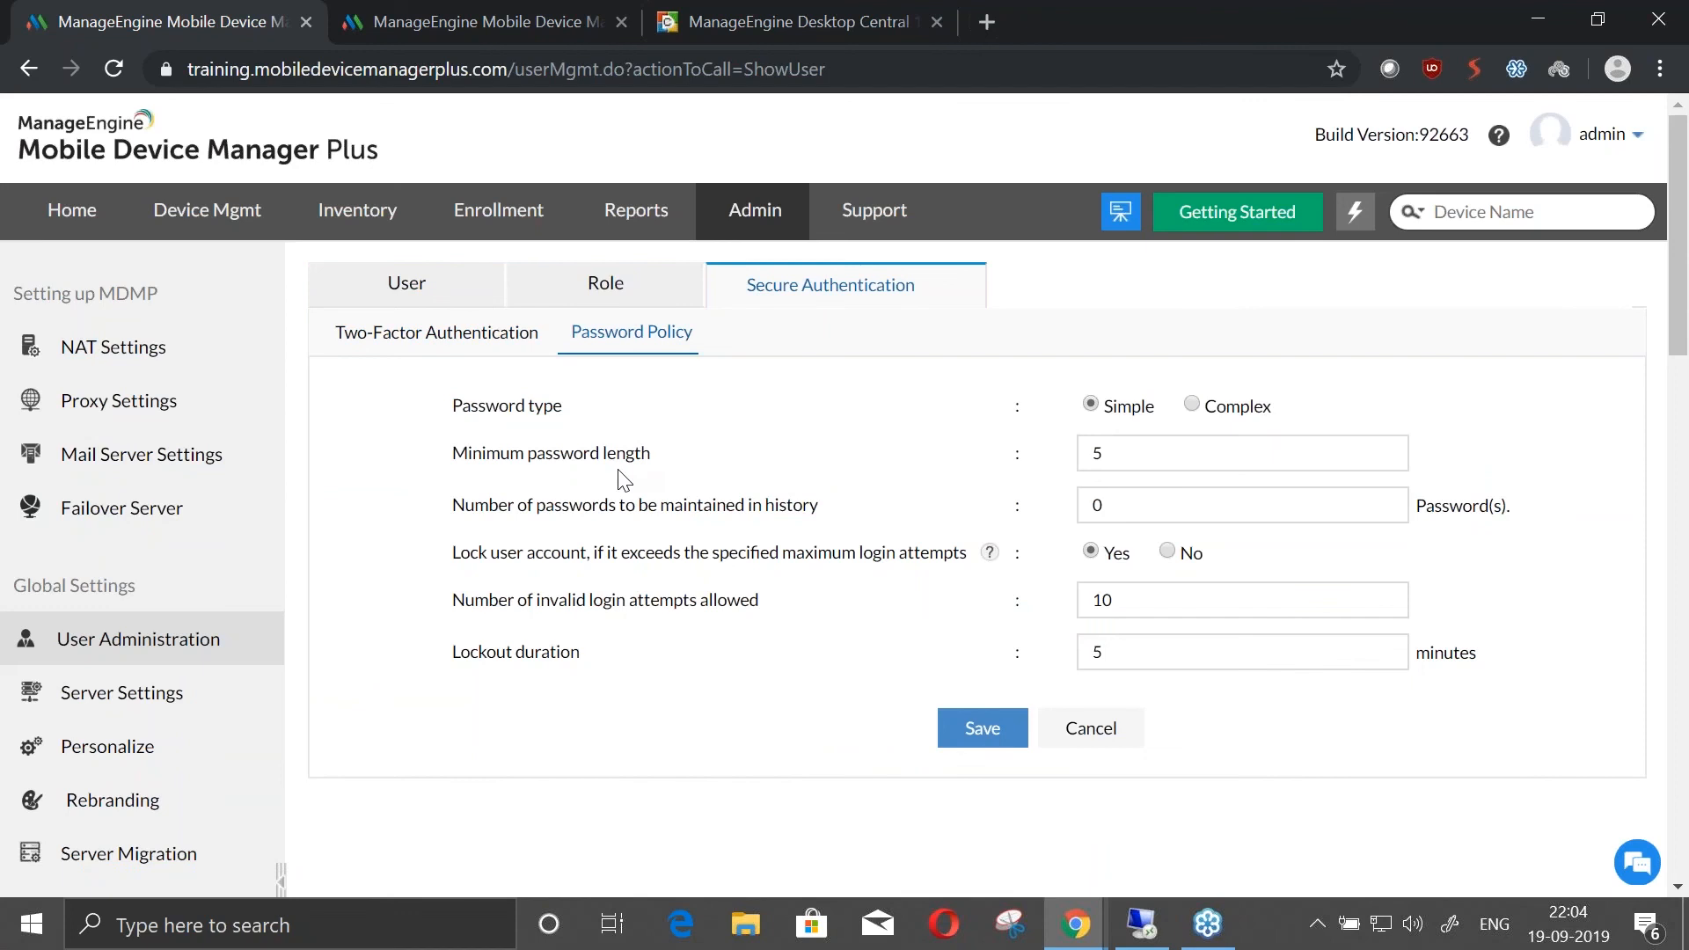
{"action": "left_click", "coordinate": [1192, 405]}
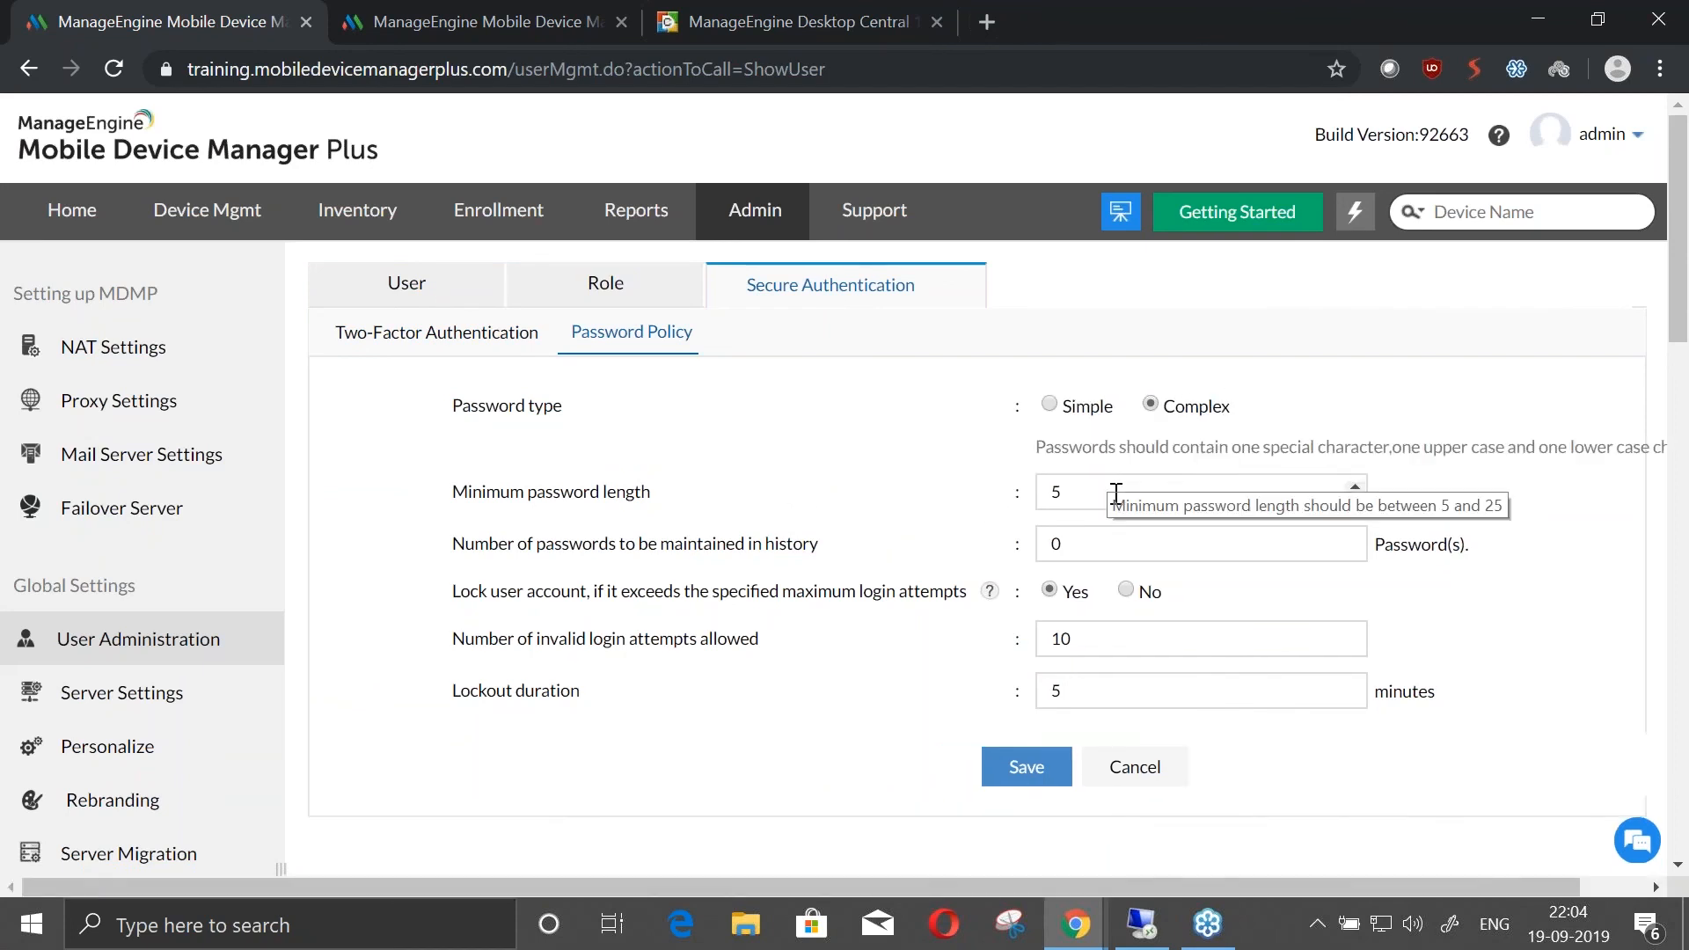
Return to the two-factor authentication settings and select Enable to bring up the mode of authentication options
{"action": "left_click", "coordinate": [480, 332]}
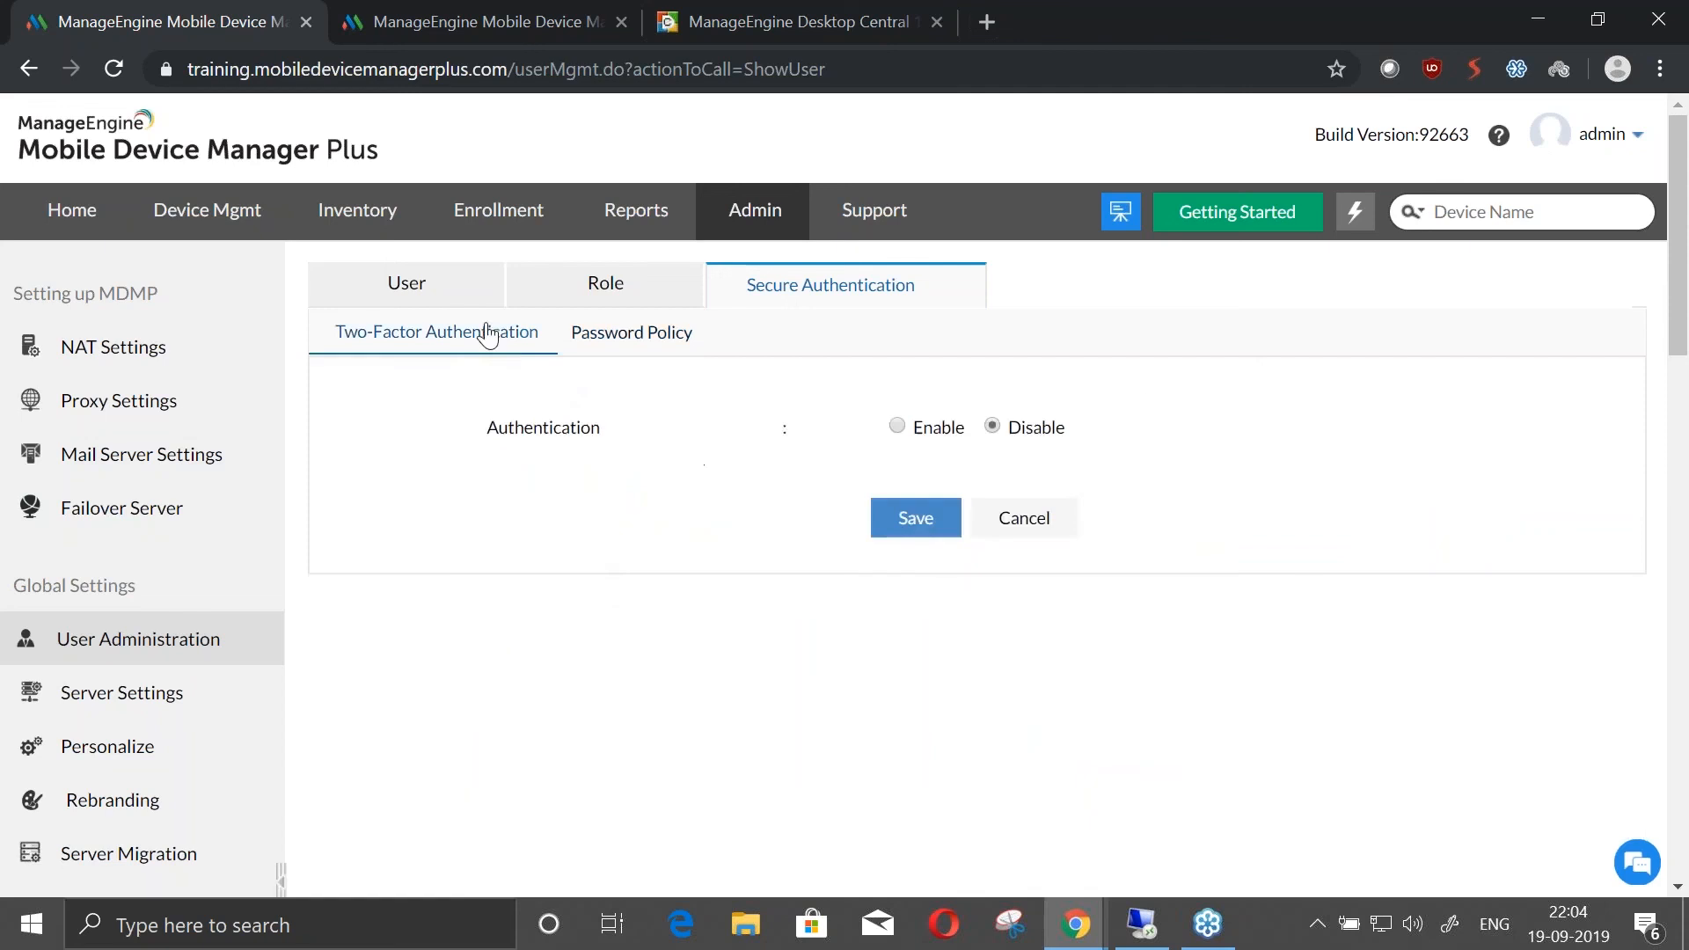
{"action": "left_click", "coordinate": [897, 426]}
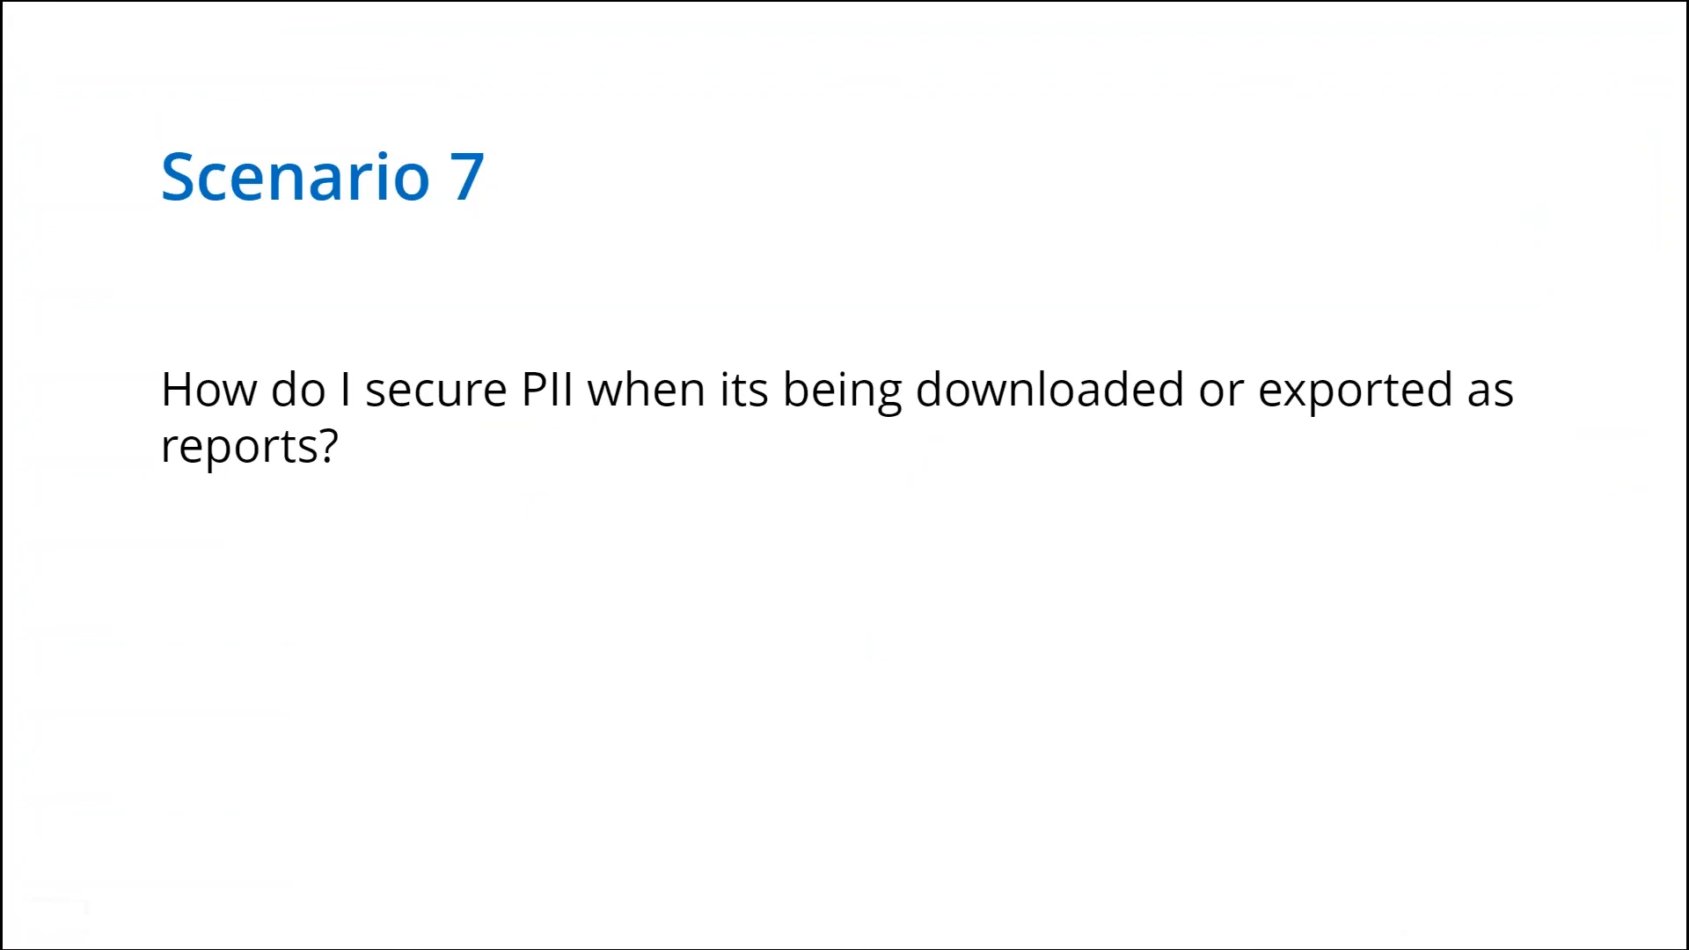
Switch from the Scenario 7 slide to the MDM console and open Export Settings under the Admin security settings
{"action": "key", "text": "alt+Tab"}
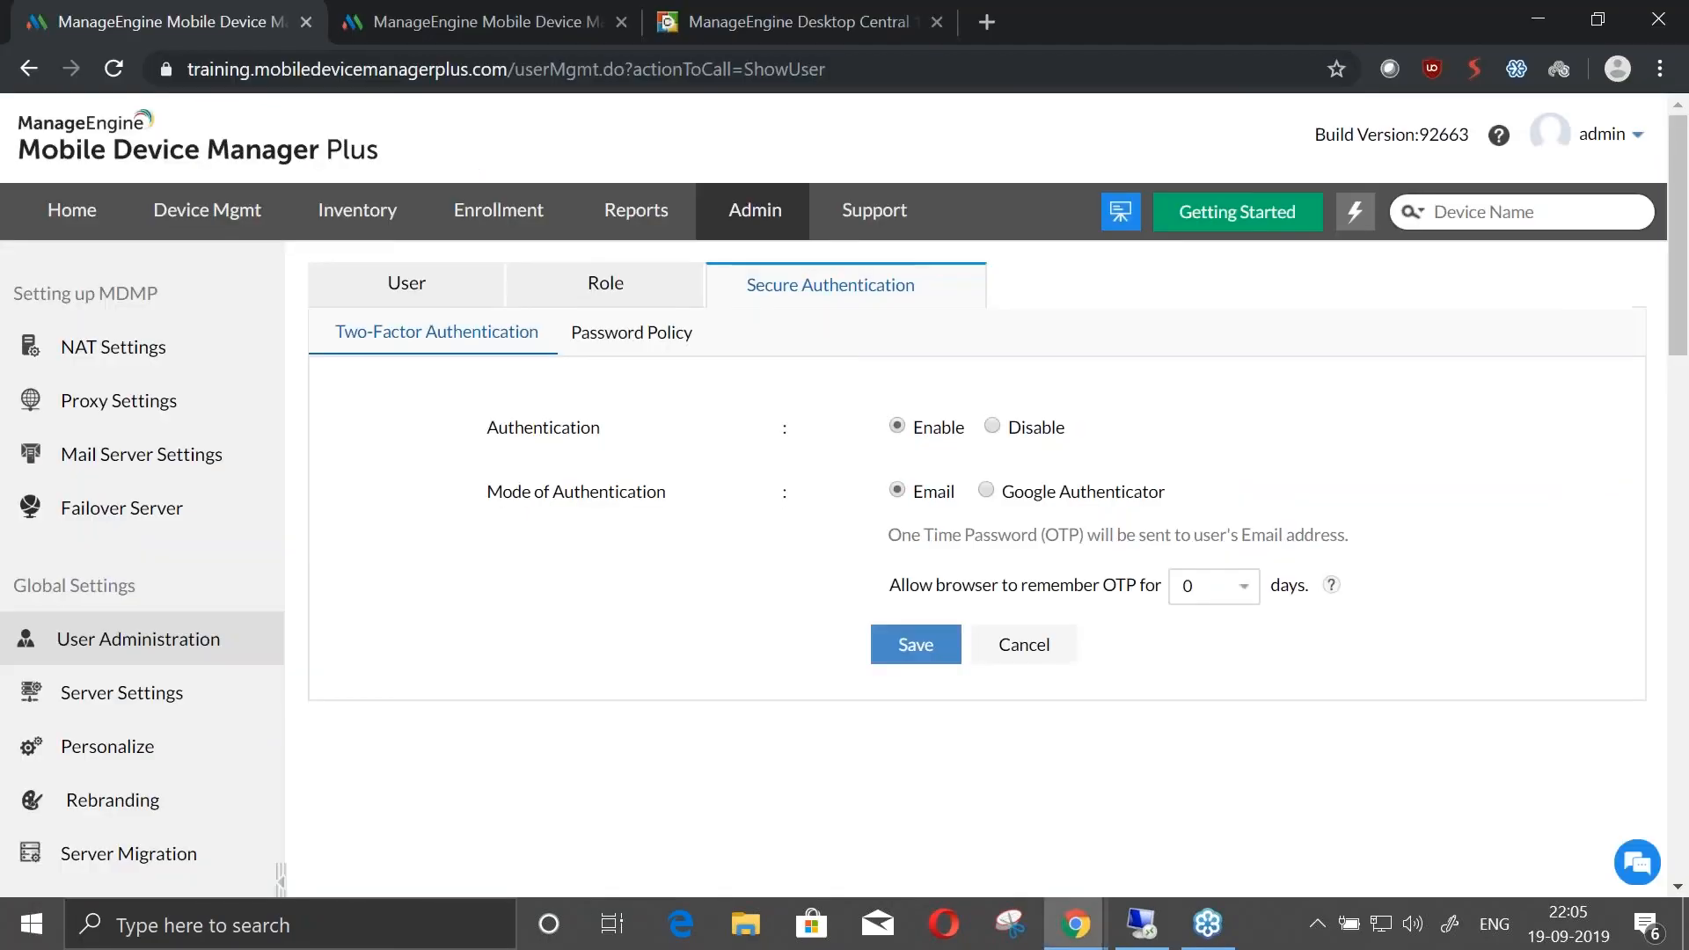
{"action": "left_click", "coordinate": [744, 217]}
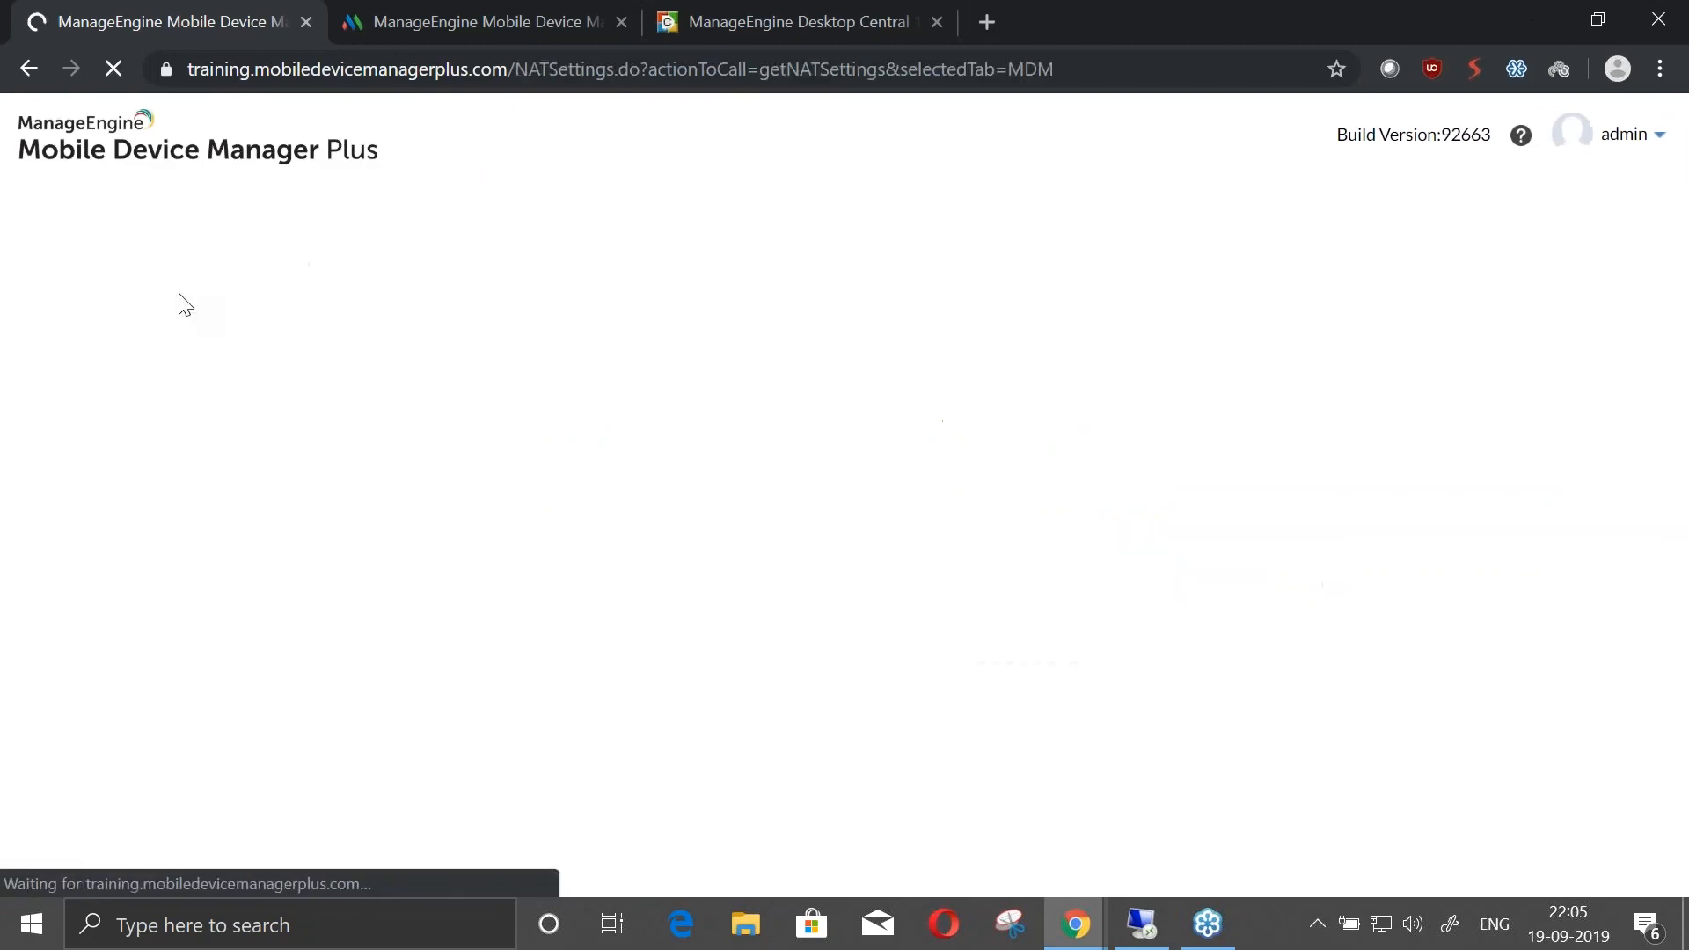
{"action": "left_click", "coordinate": [780, 210]}
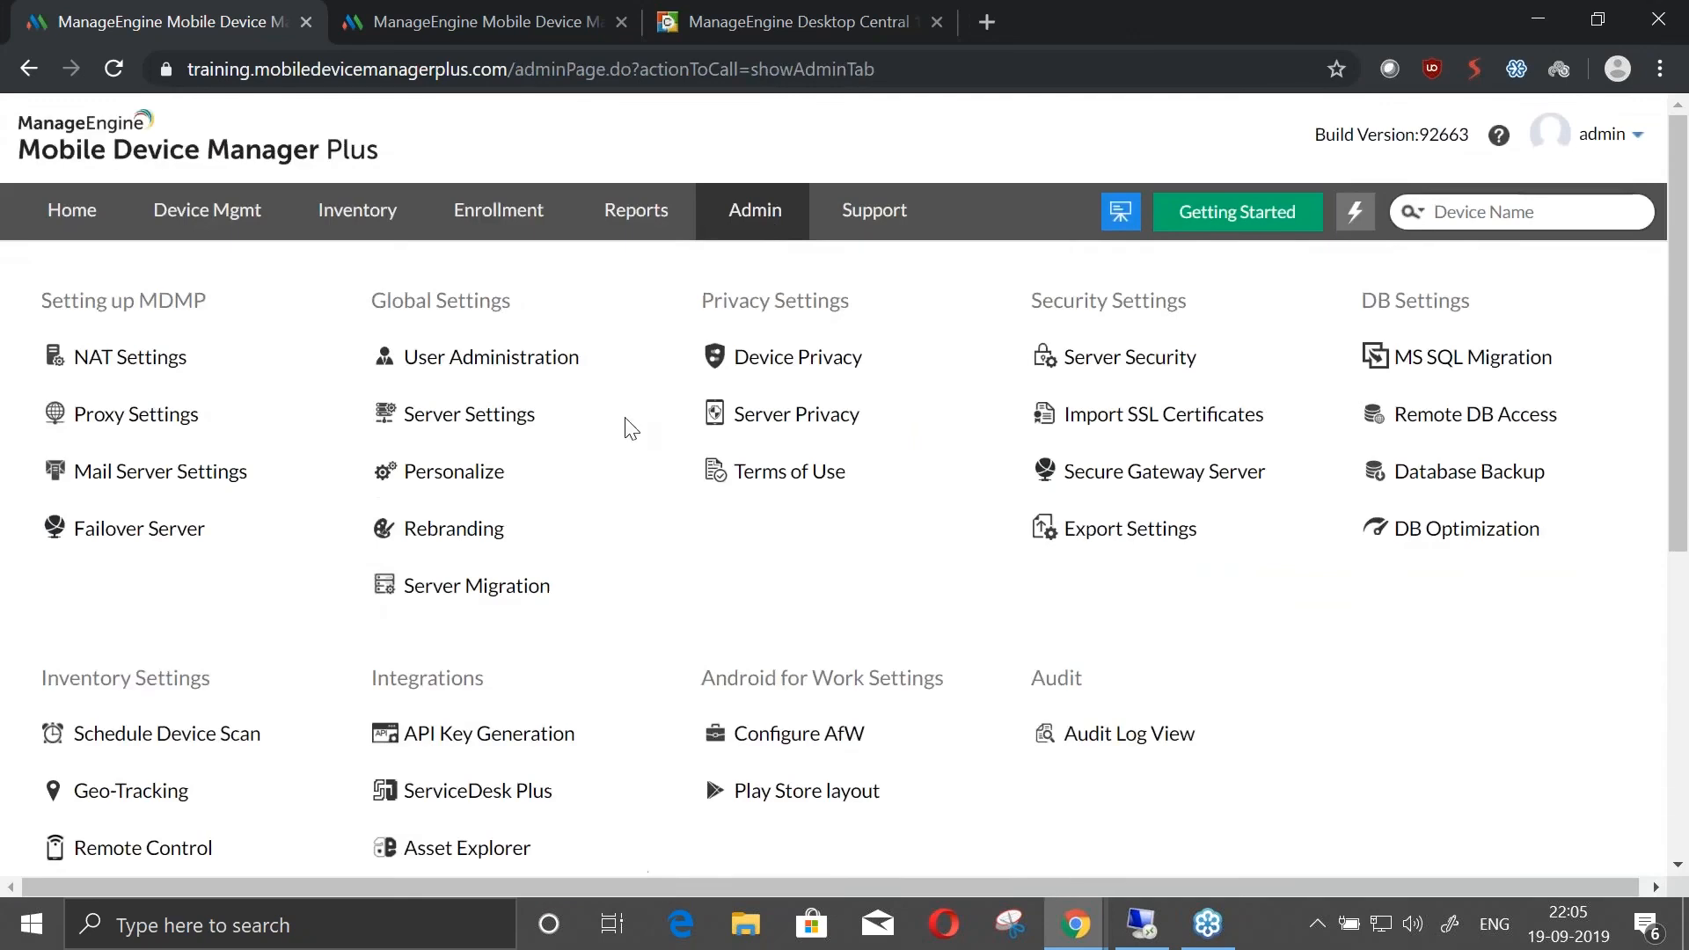
{"action": "scroll", "coordinate": [337, 544], "scroll_direction": "down", "scroll_amount": 3}
{"action": "scroll", "coordinate": [340, 544], "scroll_direction": "up", "scroll_amount": 2}
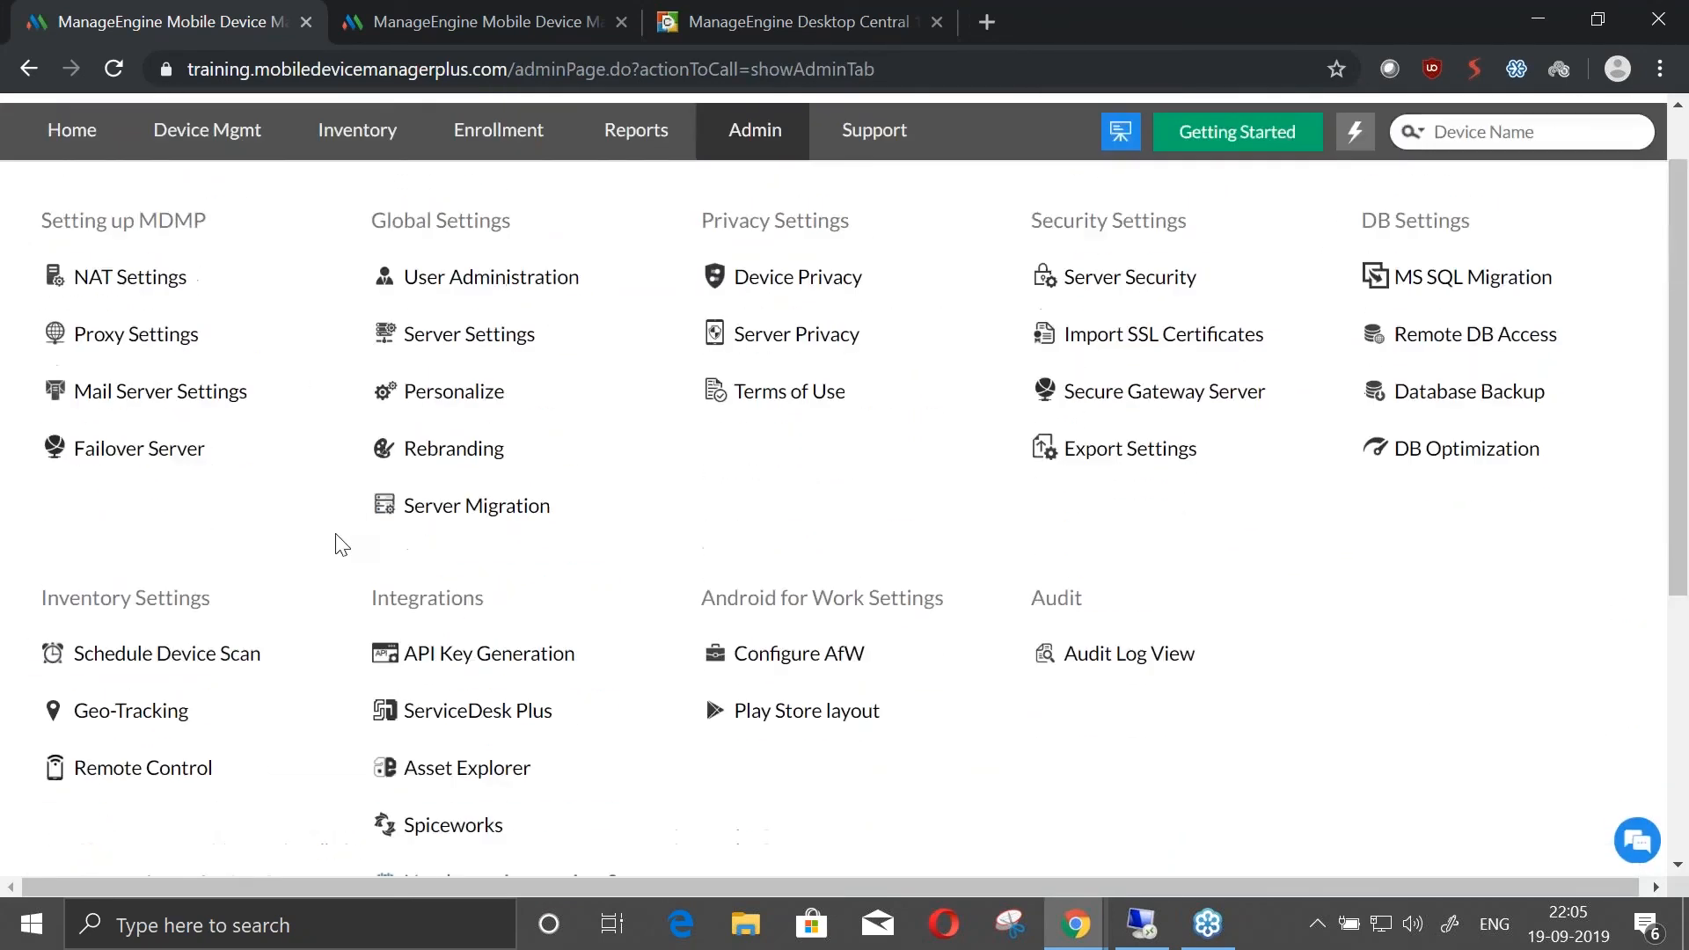
{"action": "scroll", "coordinate": [342, 543], "scroll_direction": "up", "scroll_amount": 1}
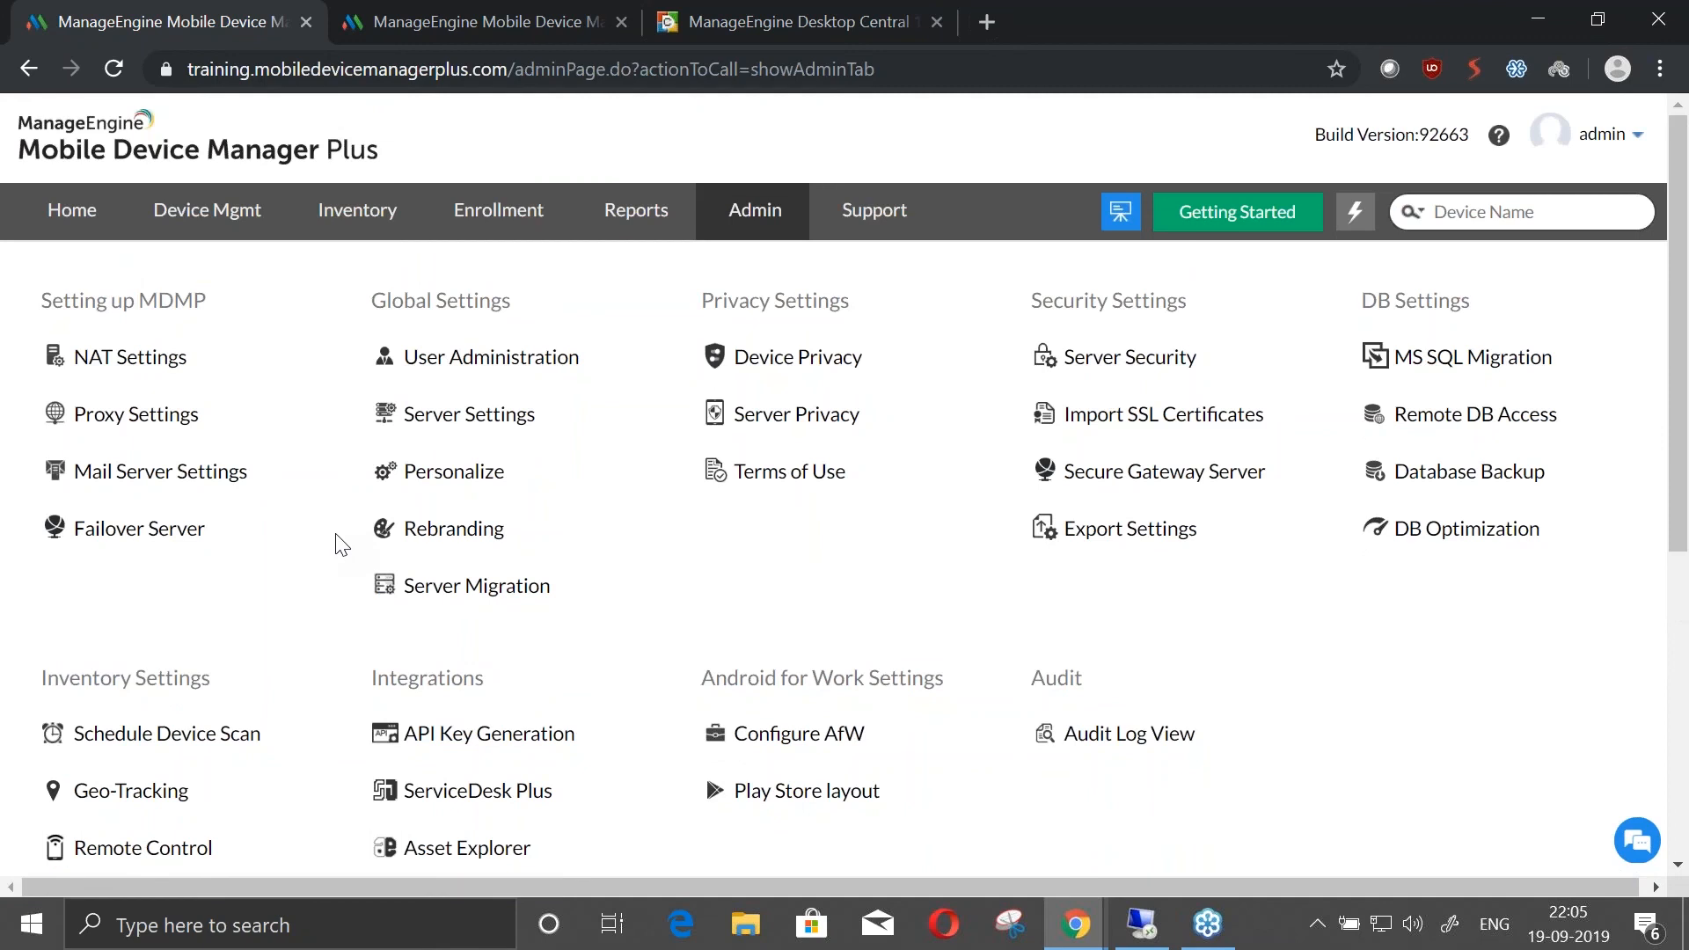
{"action": "left_click", "coordinate": [1133, 533]}
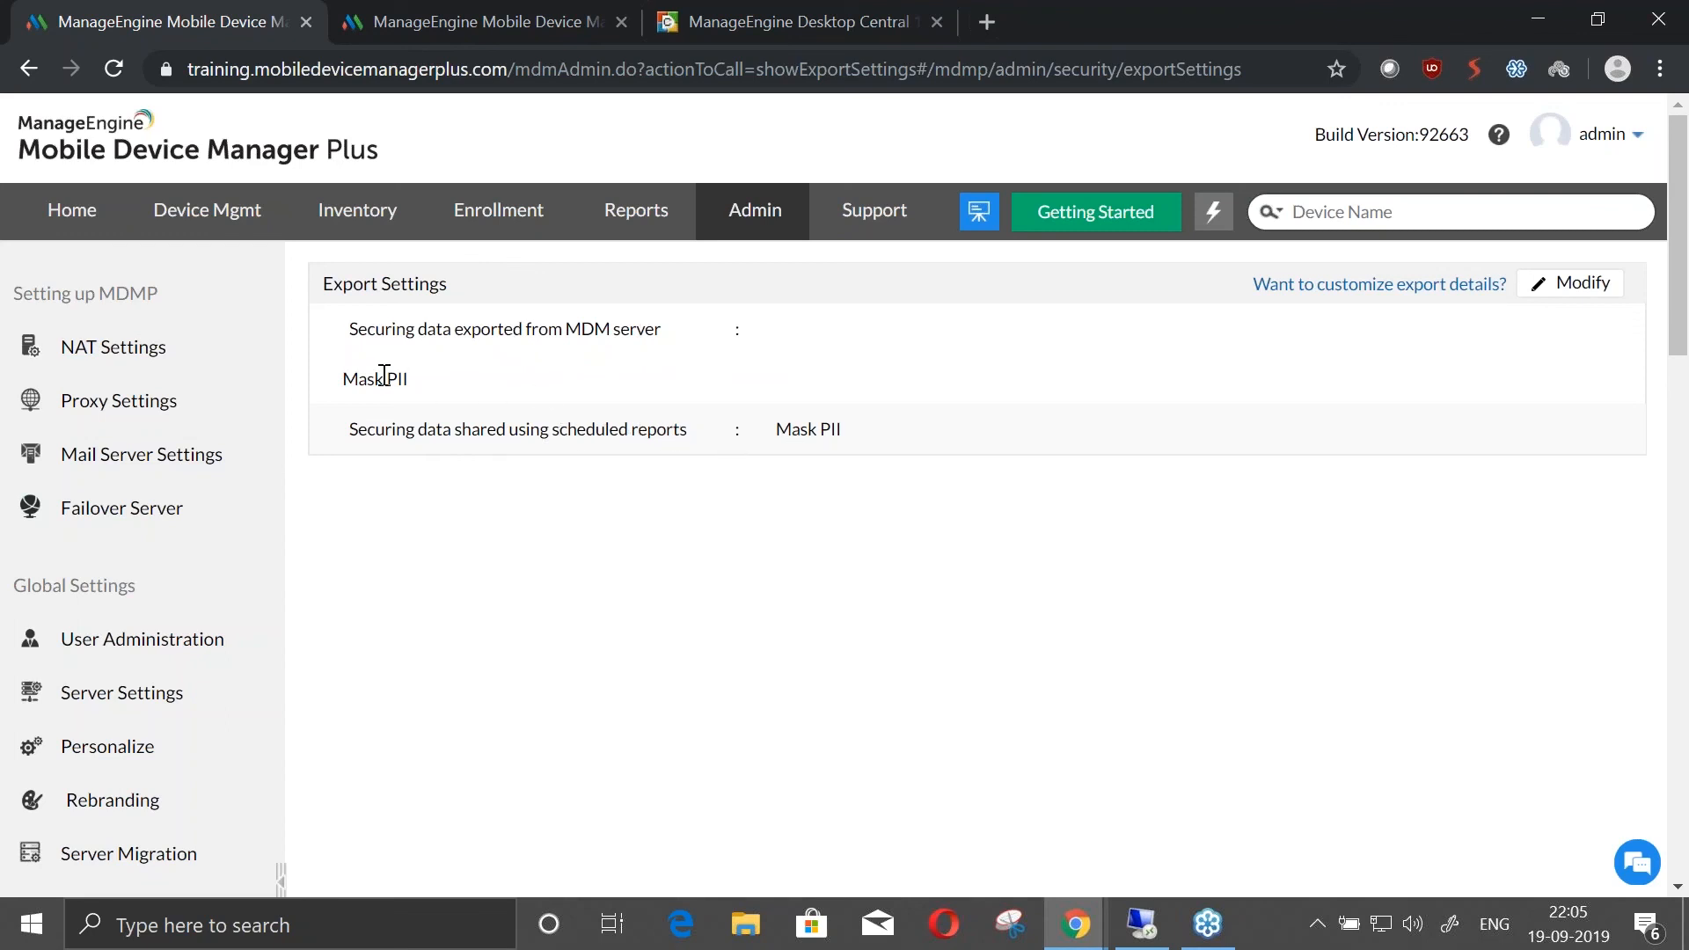
Open the Inventory device list and bring the managed devices table into view
{"action": "left_click", "coordinate": [357, 210]}
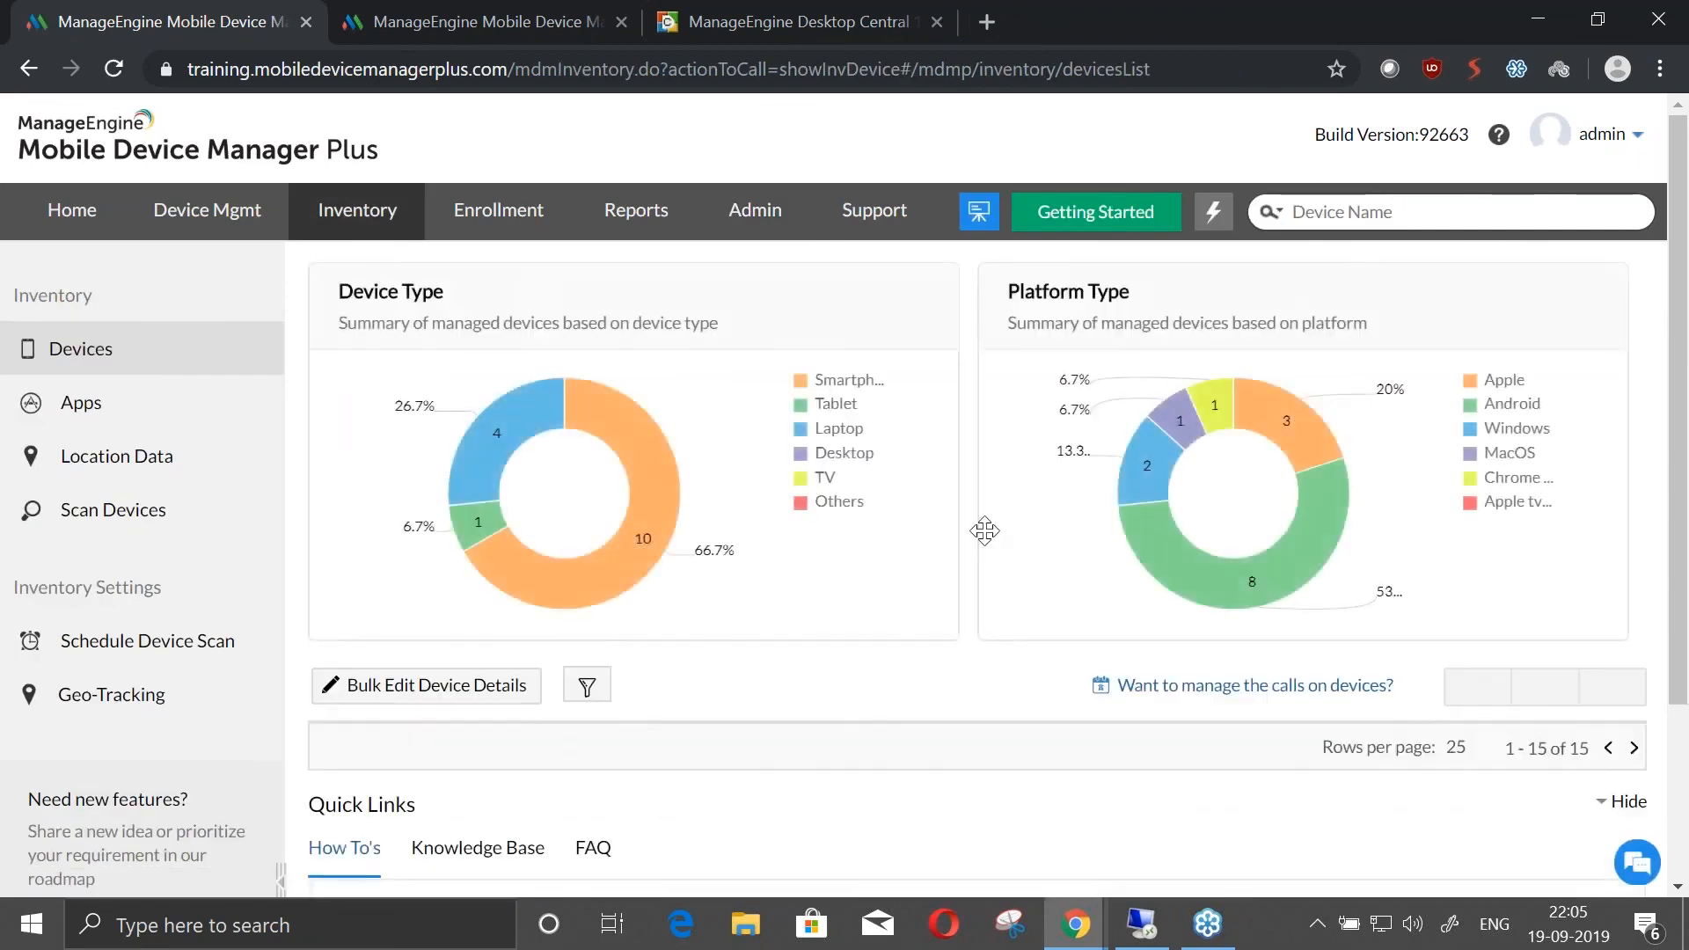
{"action": "scroll", "coordinate": [1339, 580], "scroll_direction": "down", "scroll_amount": 3}
{"action": "scroll", "coordinate": [1341, 635], "scroll_direction": "down", "scroll_amount": 1}
{"action": "scroll", "coordinate": [1206, 648], "scroll_direction": "up", "scroll_amount": 1}
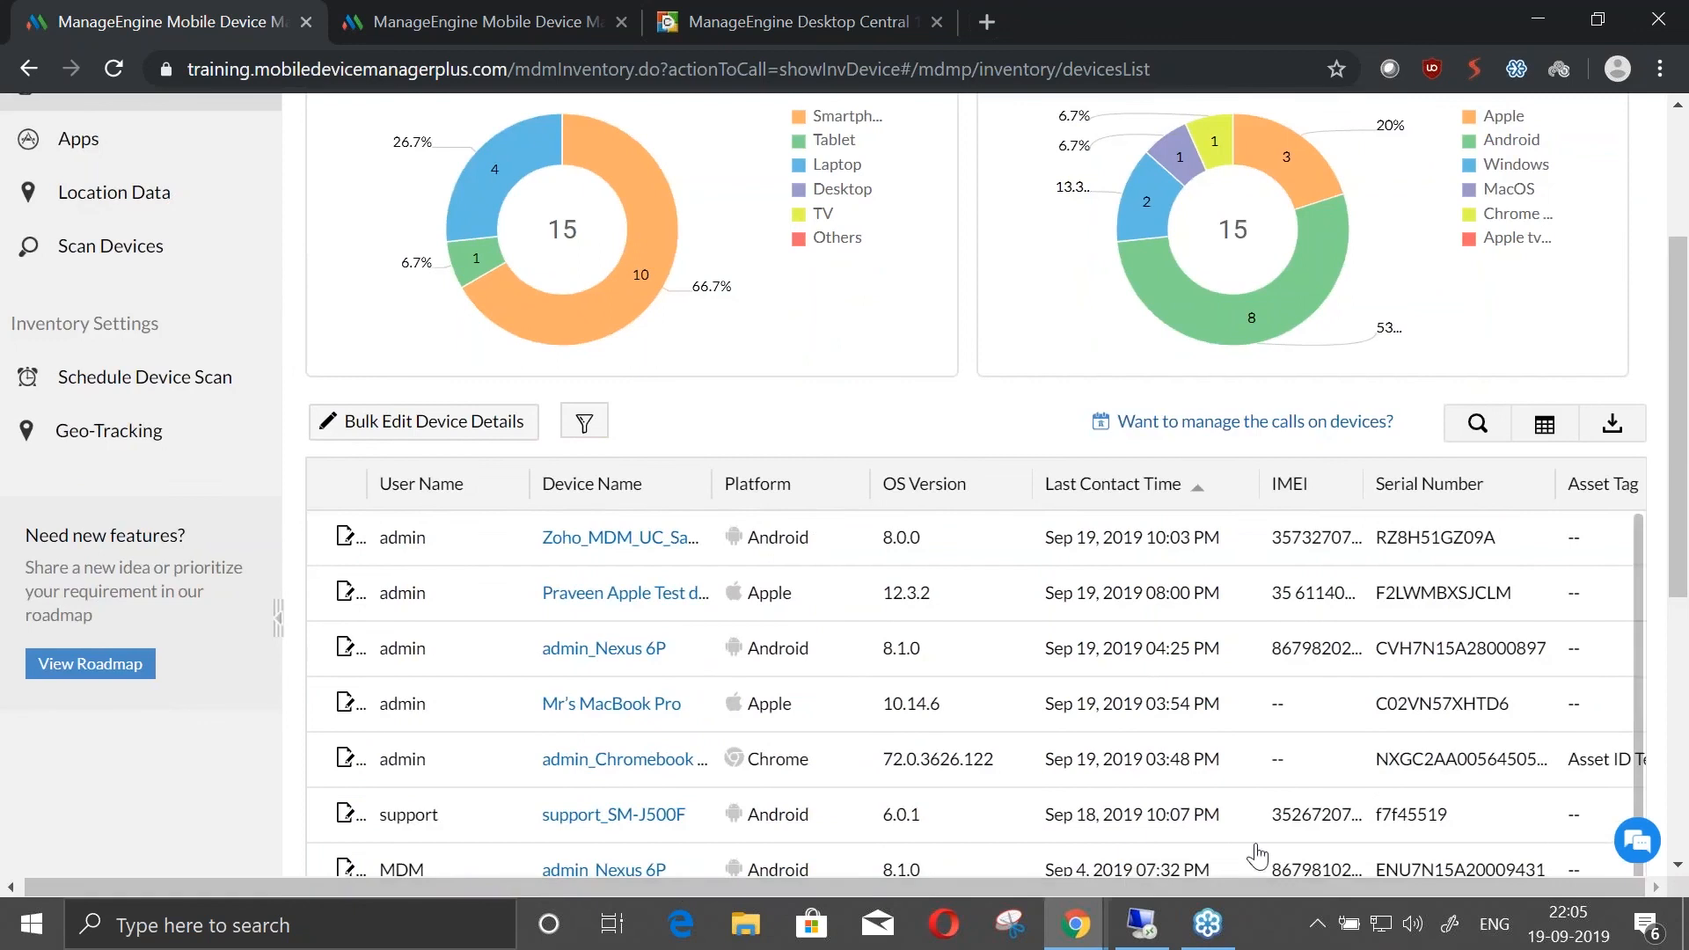
{"action": "scroll", "coordinate": [1256, 852], "scroll_direction": "down", "scroll_amount": 3}
{"action": "left_click_drag", "start_coordinate": [1641, 842], "coordinate": [1644, 658]}
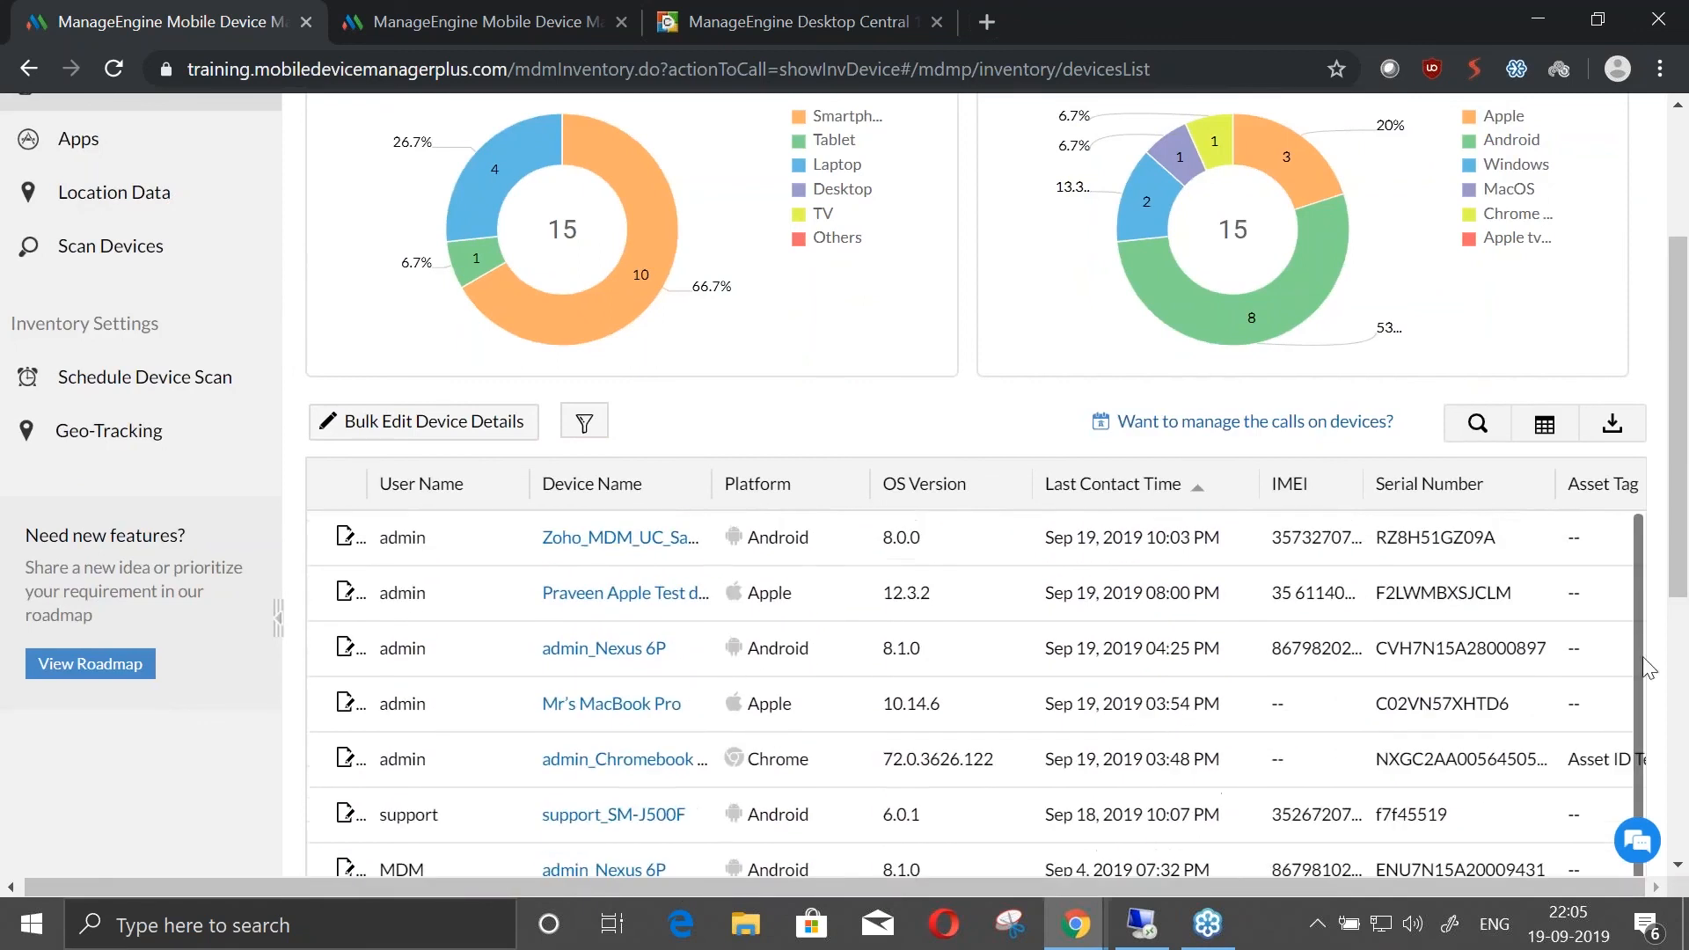
{"action": "mouse_move", "coordinate": [1682, 566]}
{"action": "left_mouse_down"}
{"action": "mouse_move", "coordinate": [1687, 710]}
{"action": "mouse_move", "coordinate": [1683, 585]}
{"action": "left_mouse_up"}
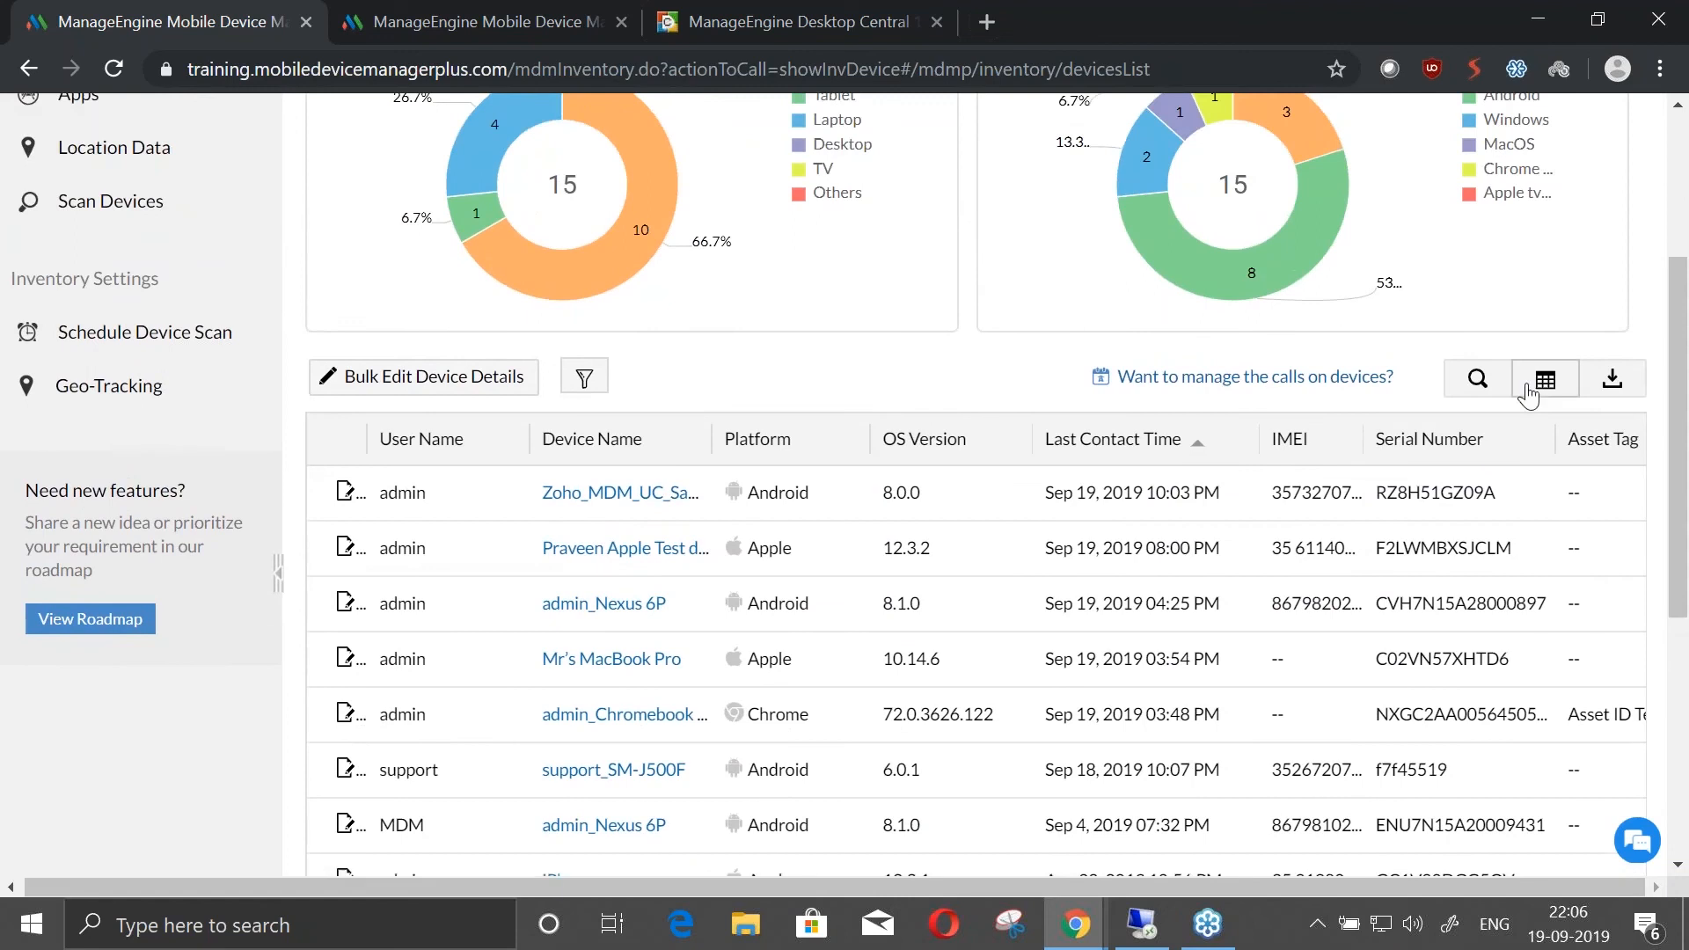
Save the device table's column selection with the Email column included and look over the listed devices
{"action": "left_click", "coordinate": [1534, 395]}
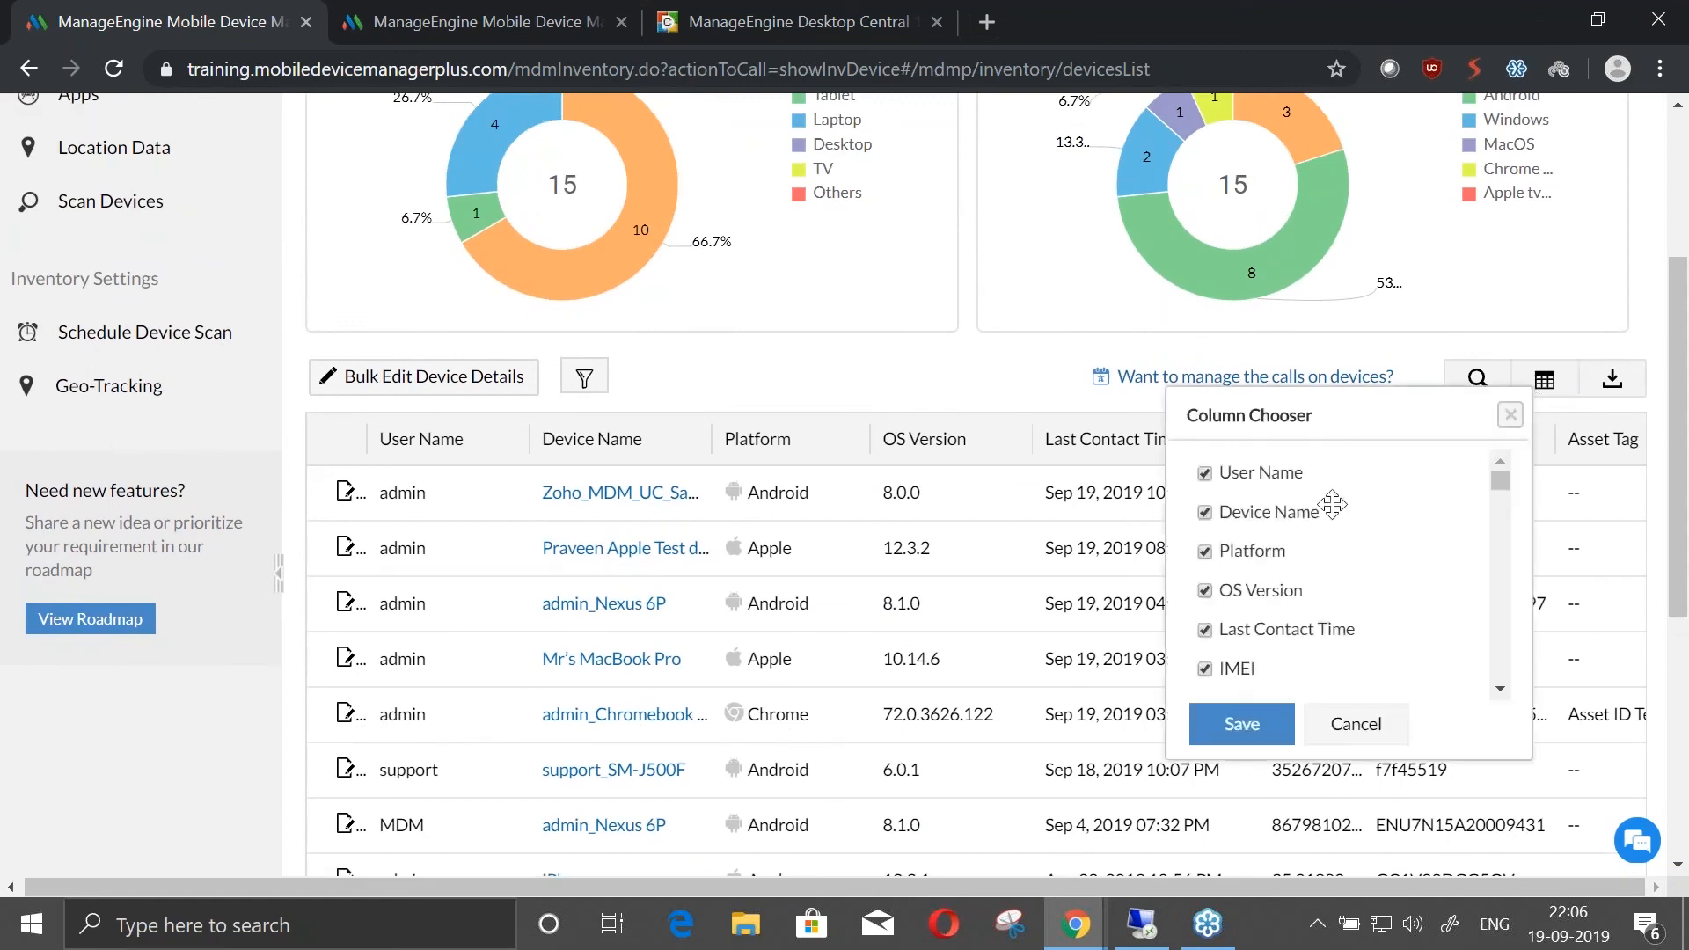
{"action": "scroll", "coordinate": [1327, 502], "scroll_direction": "down", "scroll_amount": 3}
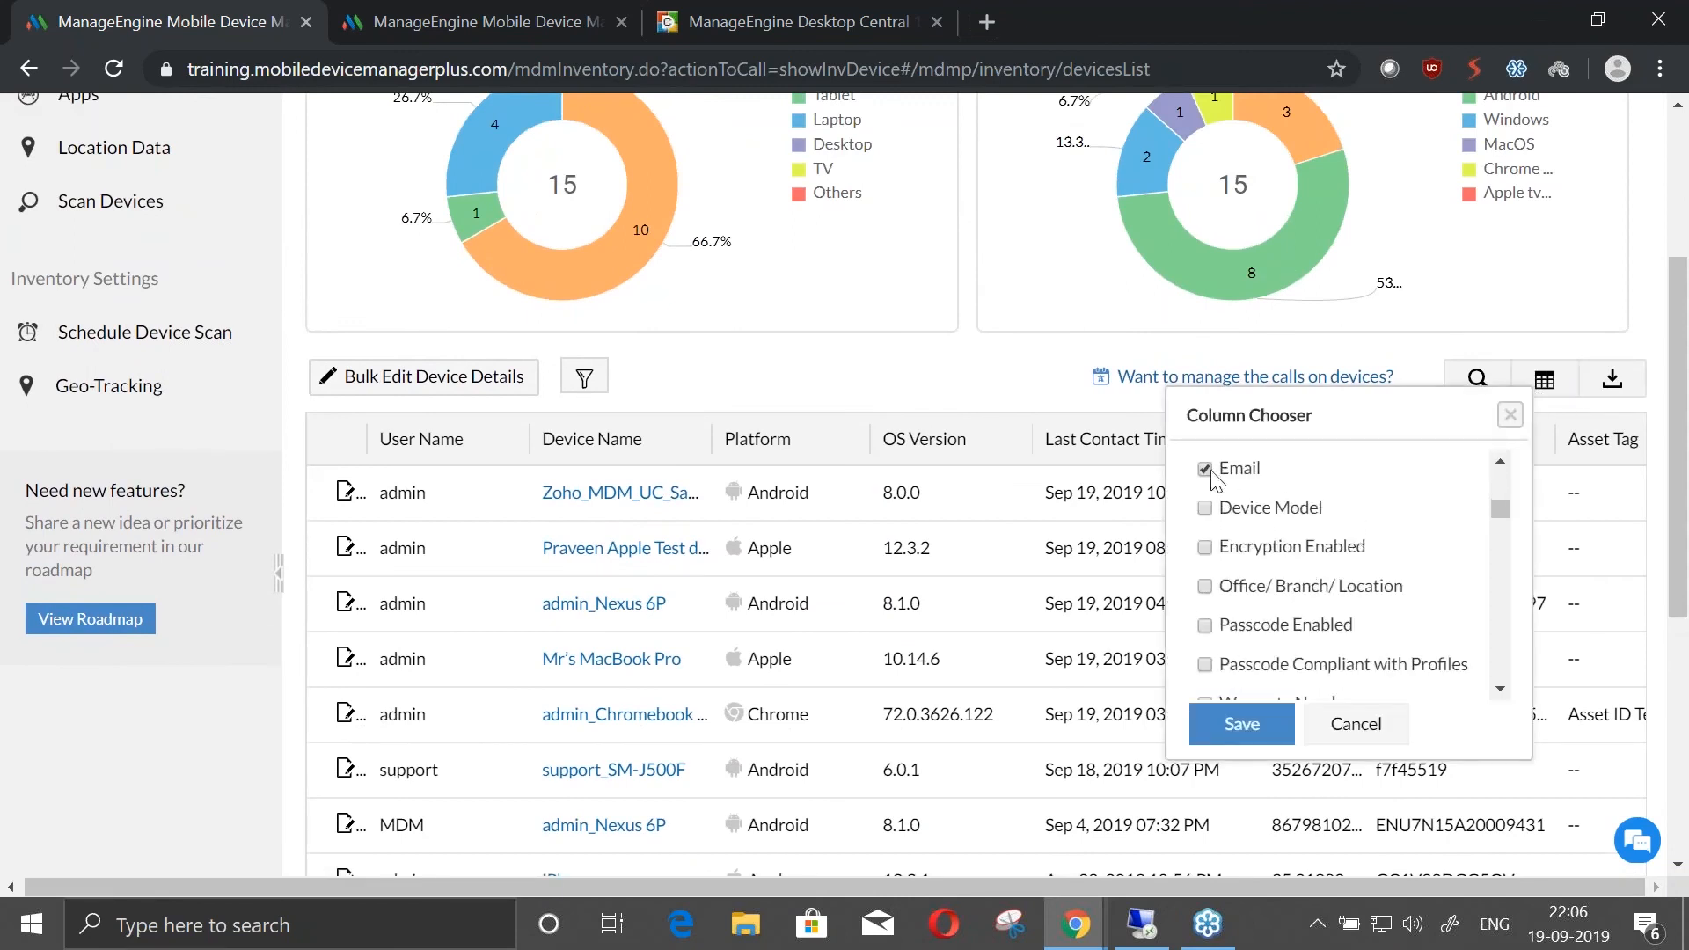
{"action": "left_click", "coordinate": [1242, 727]}
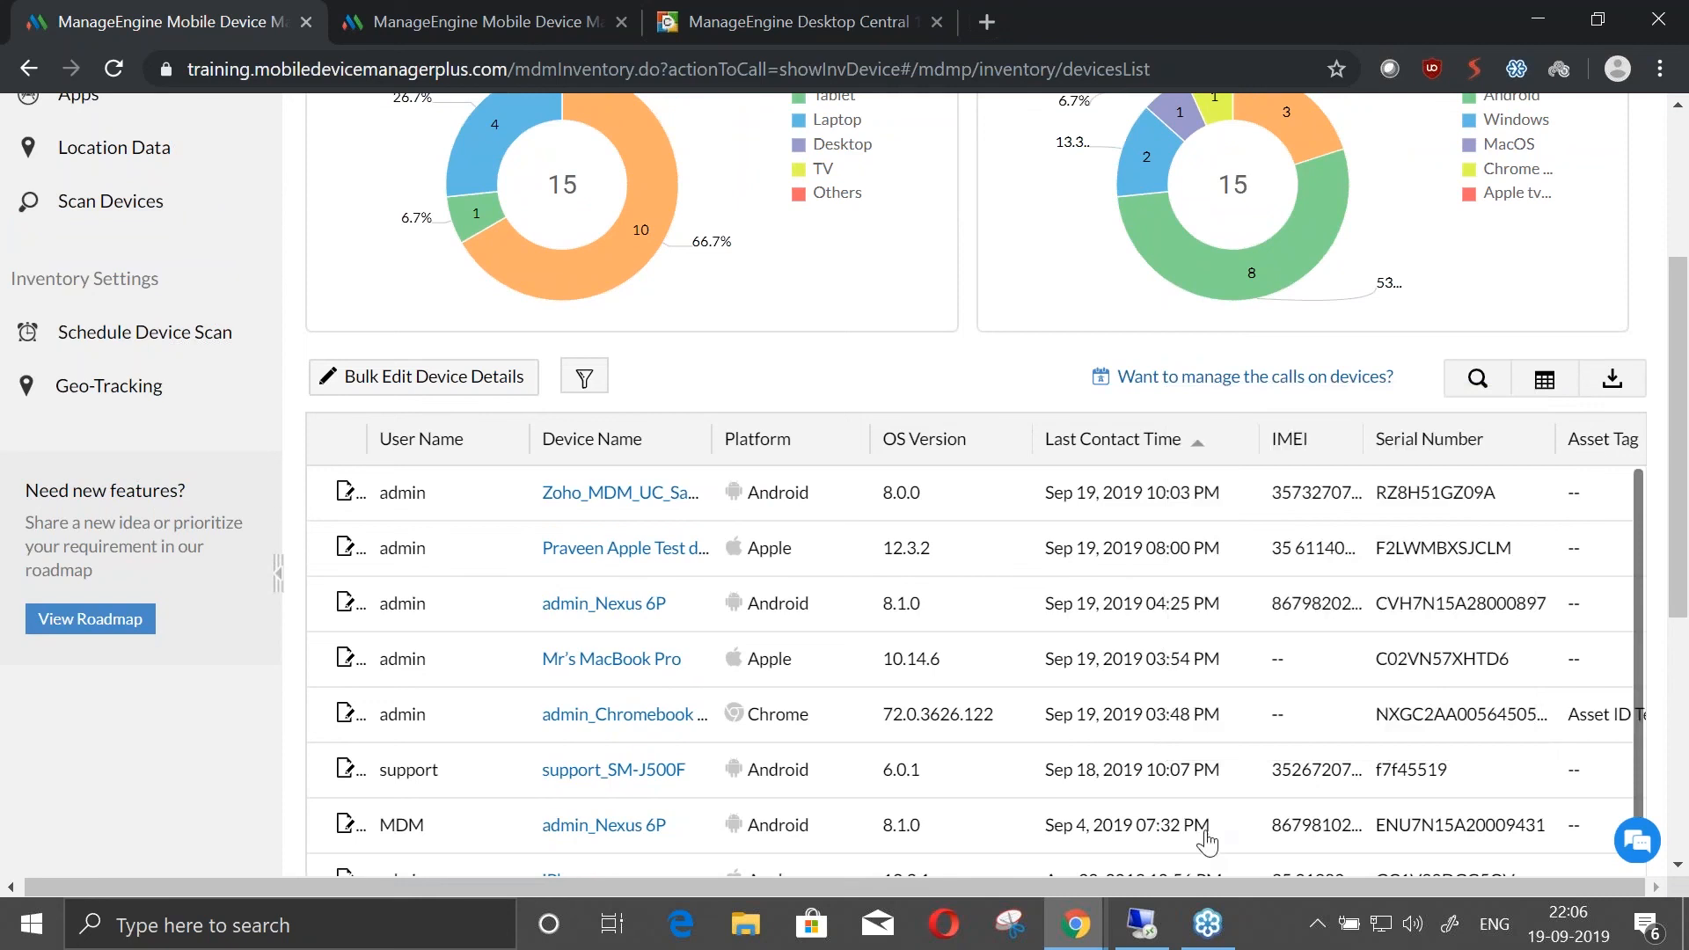
{"action": "scroll", "coordinate": [1355, 730], "scroll_direction": "down", "scroll_amount": 2}
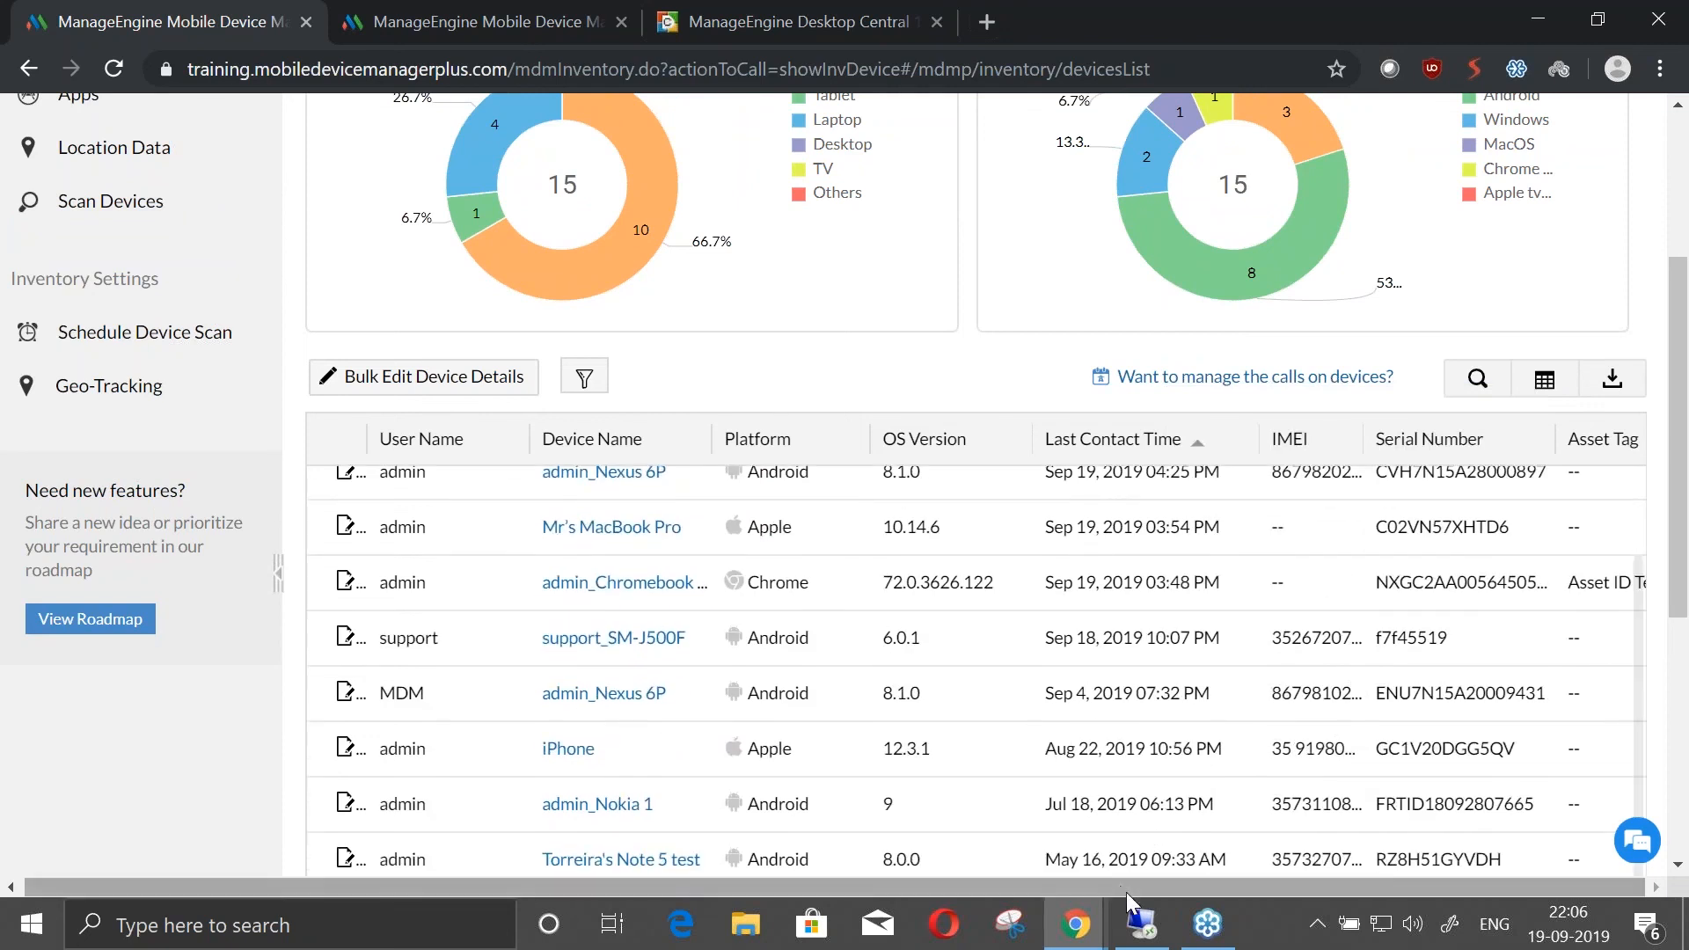
{"action": "scroll", "coordinate": [979, 845], "scroll_direction": "up", "scroll_amount": 2}
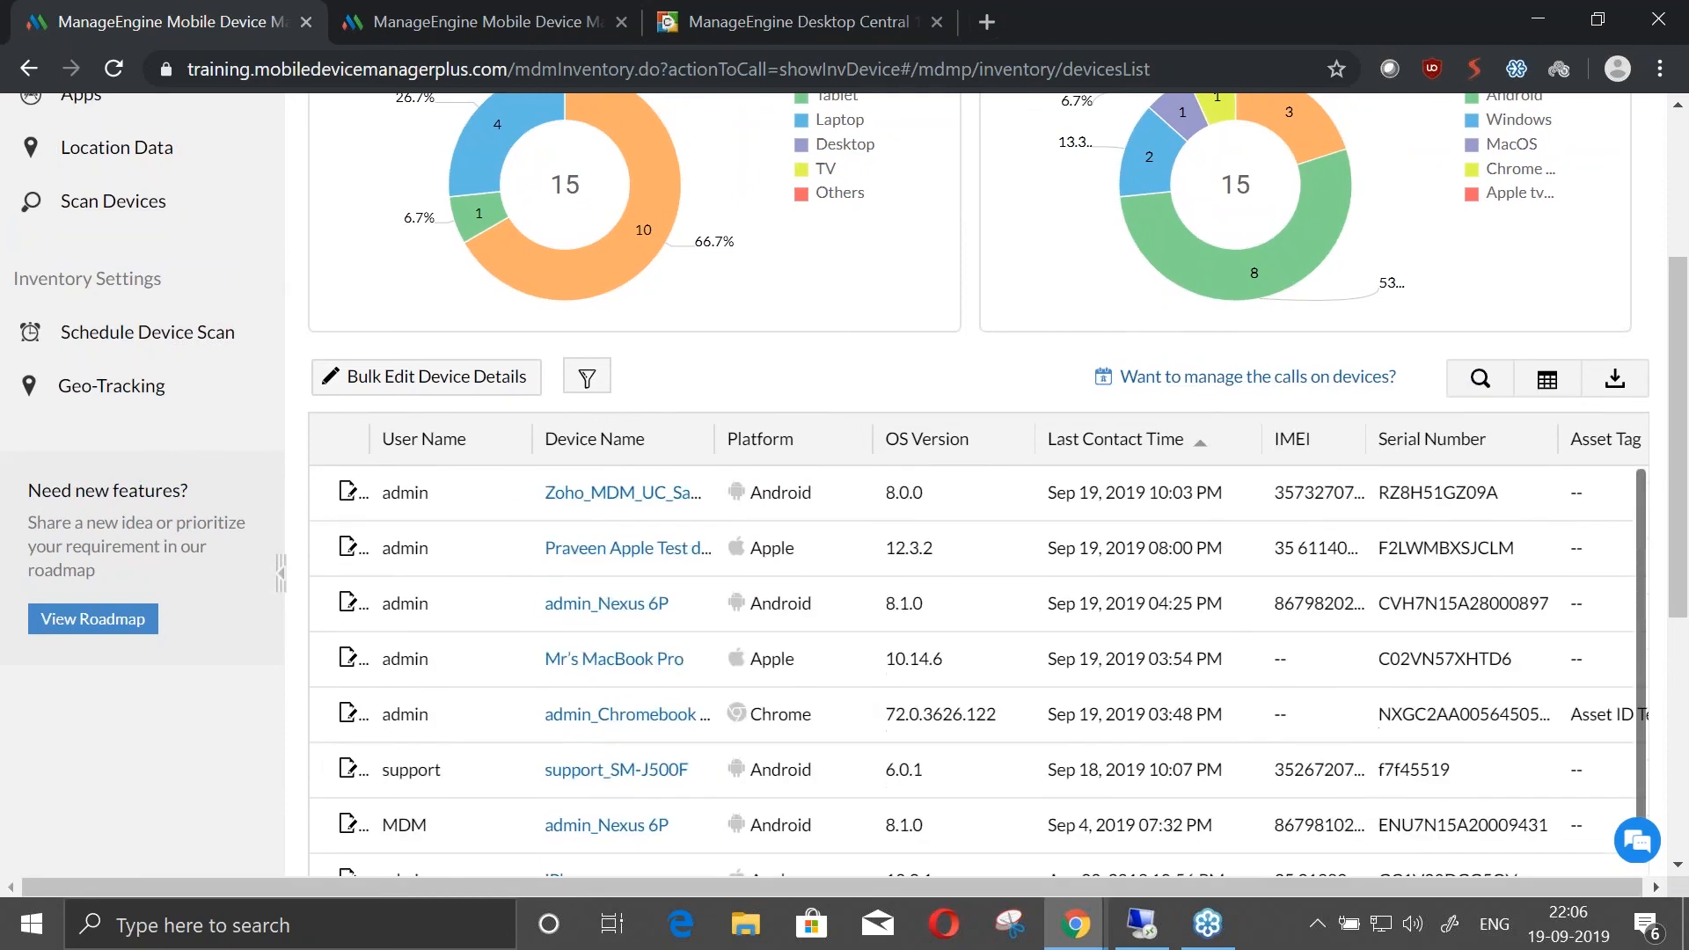
Export the device list in PDF format and open the downloaded DeviceList.pdf
{"action": "left_click", "coordinate": [1616, 378]}
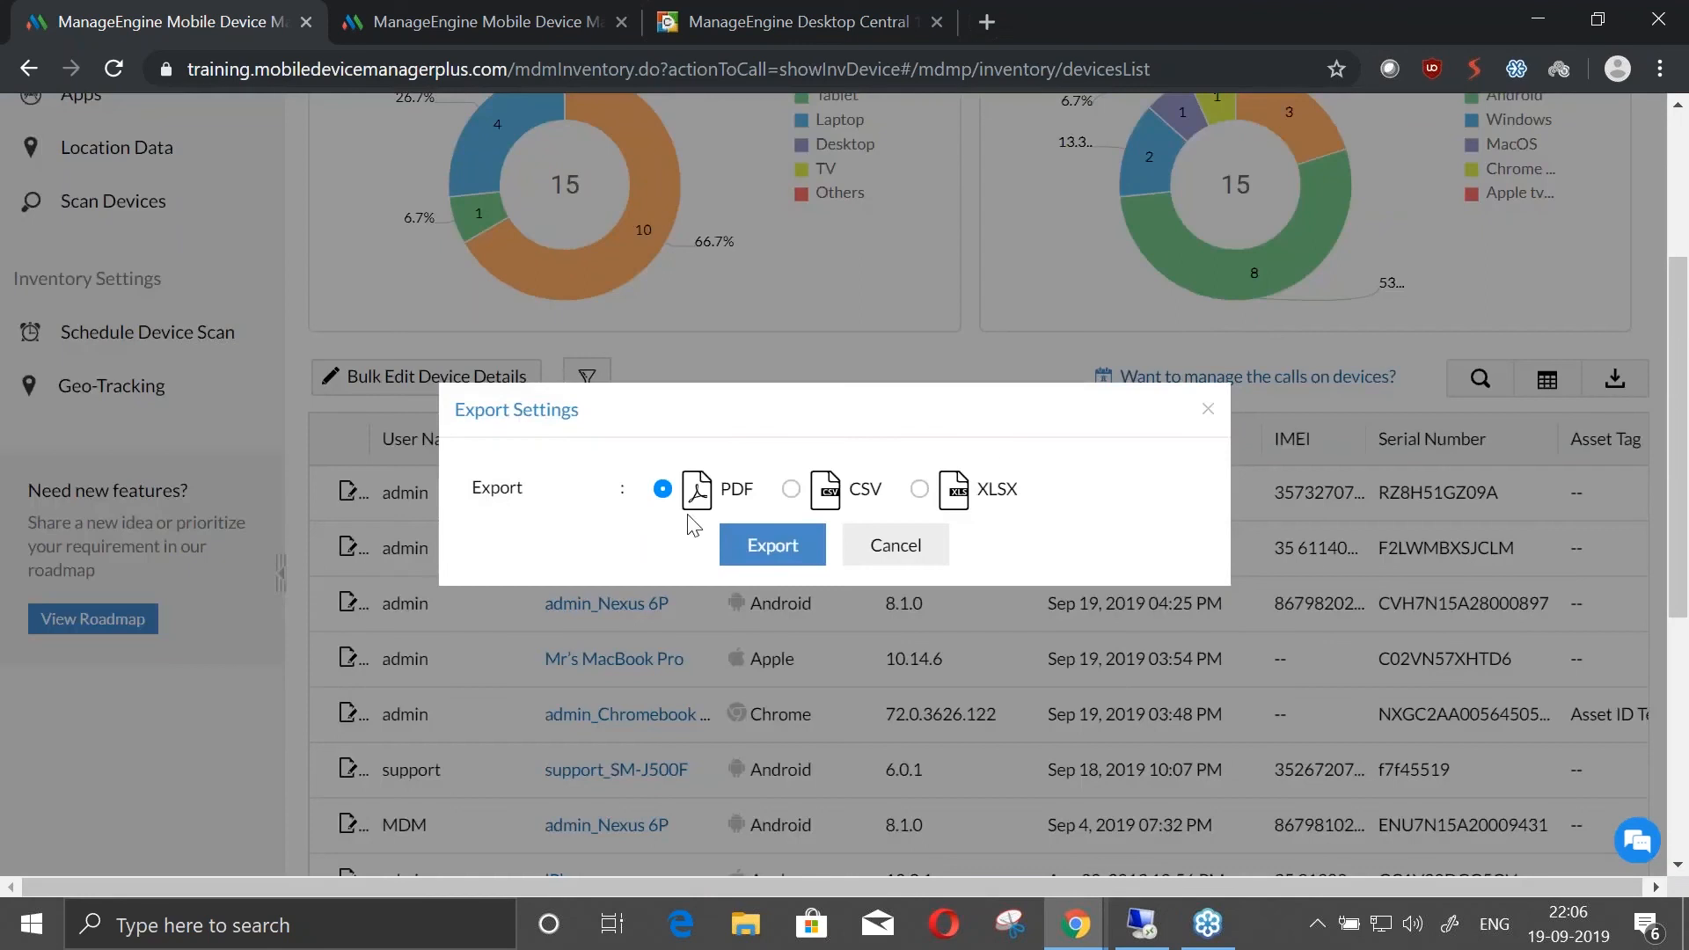
{"action": "left_click", "coordinate": [796, 555]}
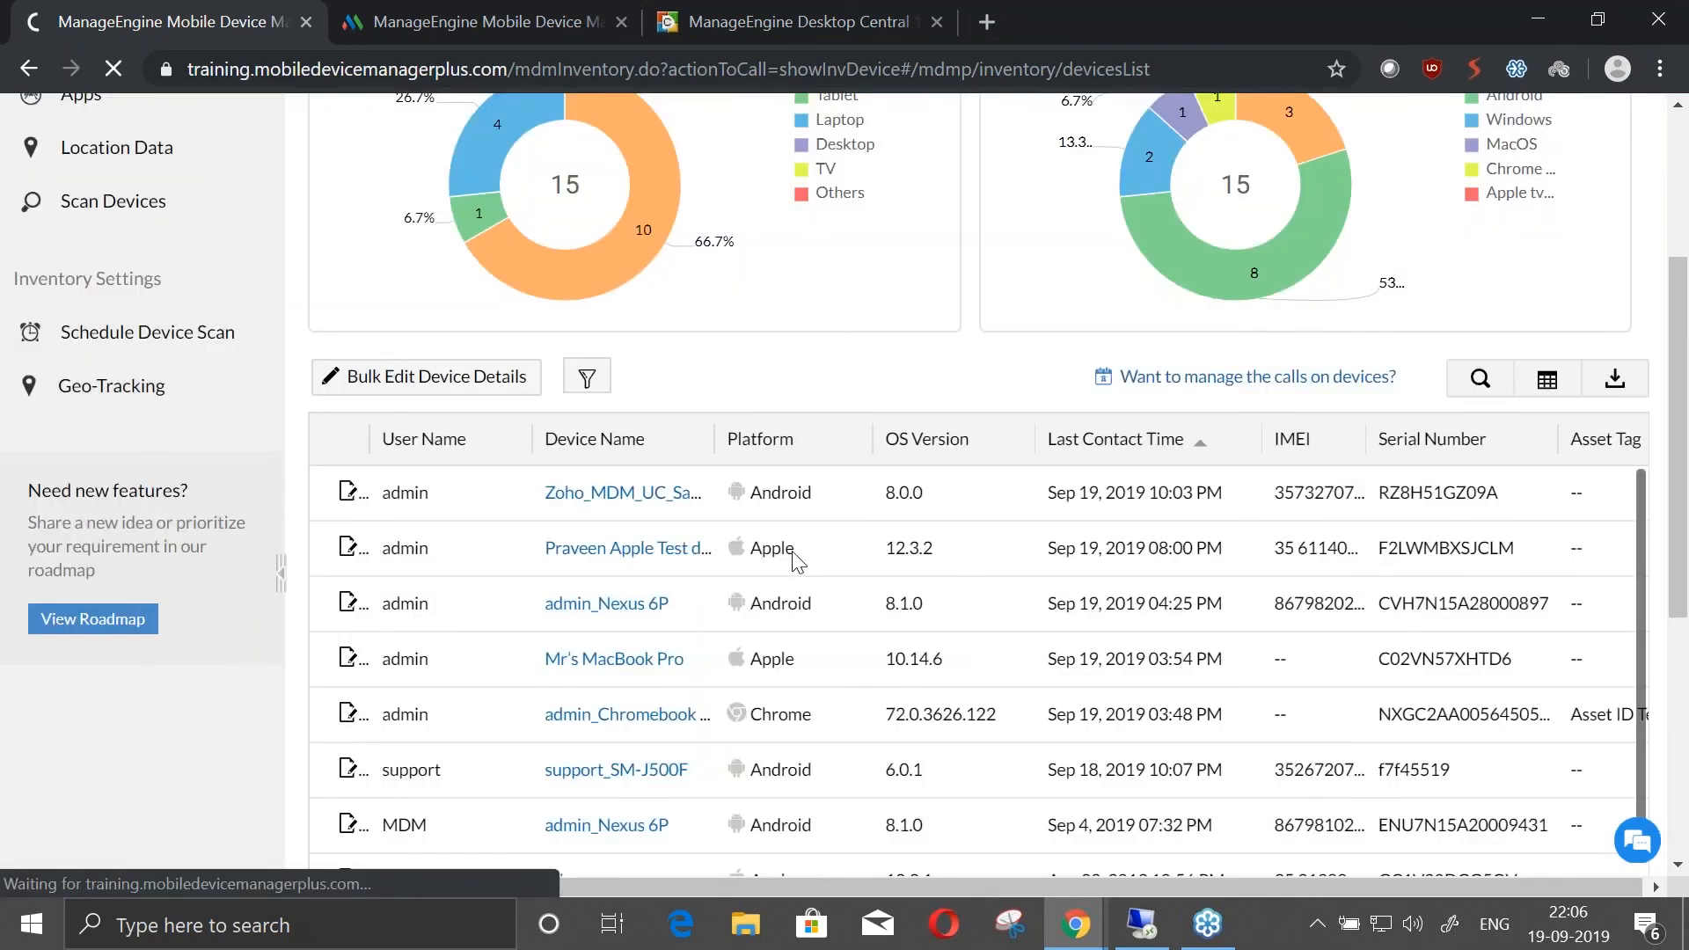
{"action": "left_click", "coordinate": [199, 867]}
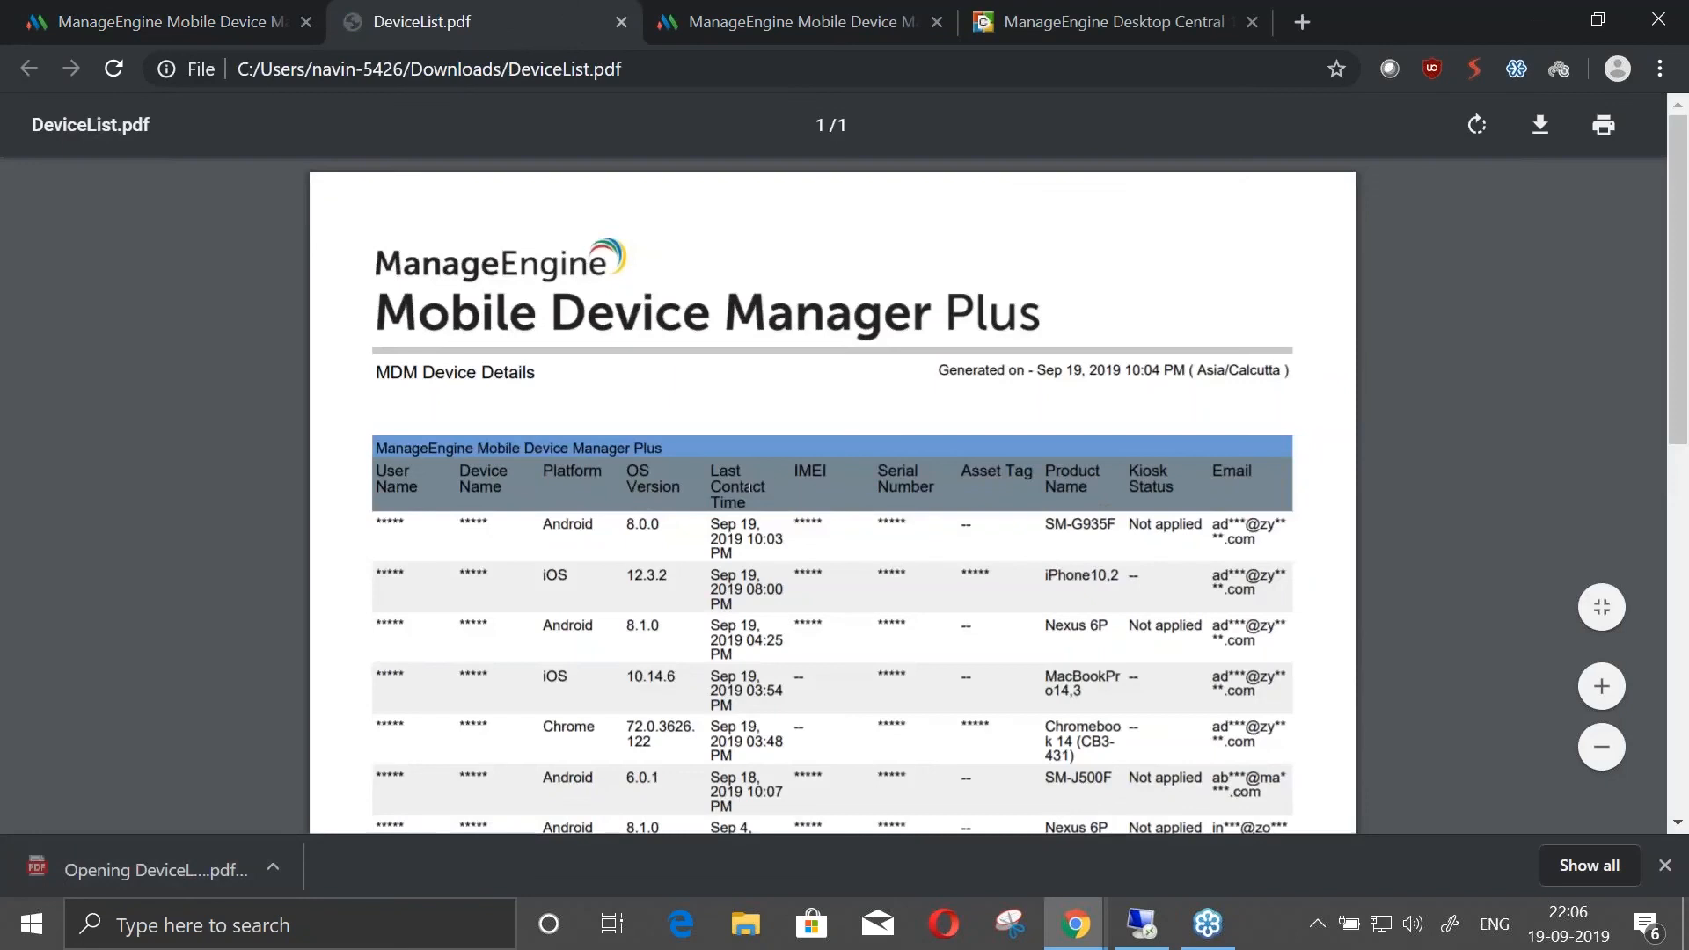
Examine how user, device, serial number and email data appear in the exported device list, and close the PDF
{"action": "scroll", "coordinate": [1234, 546], "scroll_direction": "down", "scroll_amount": 3}
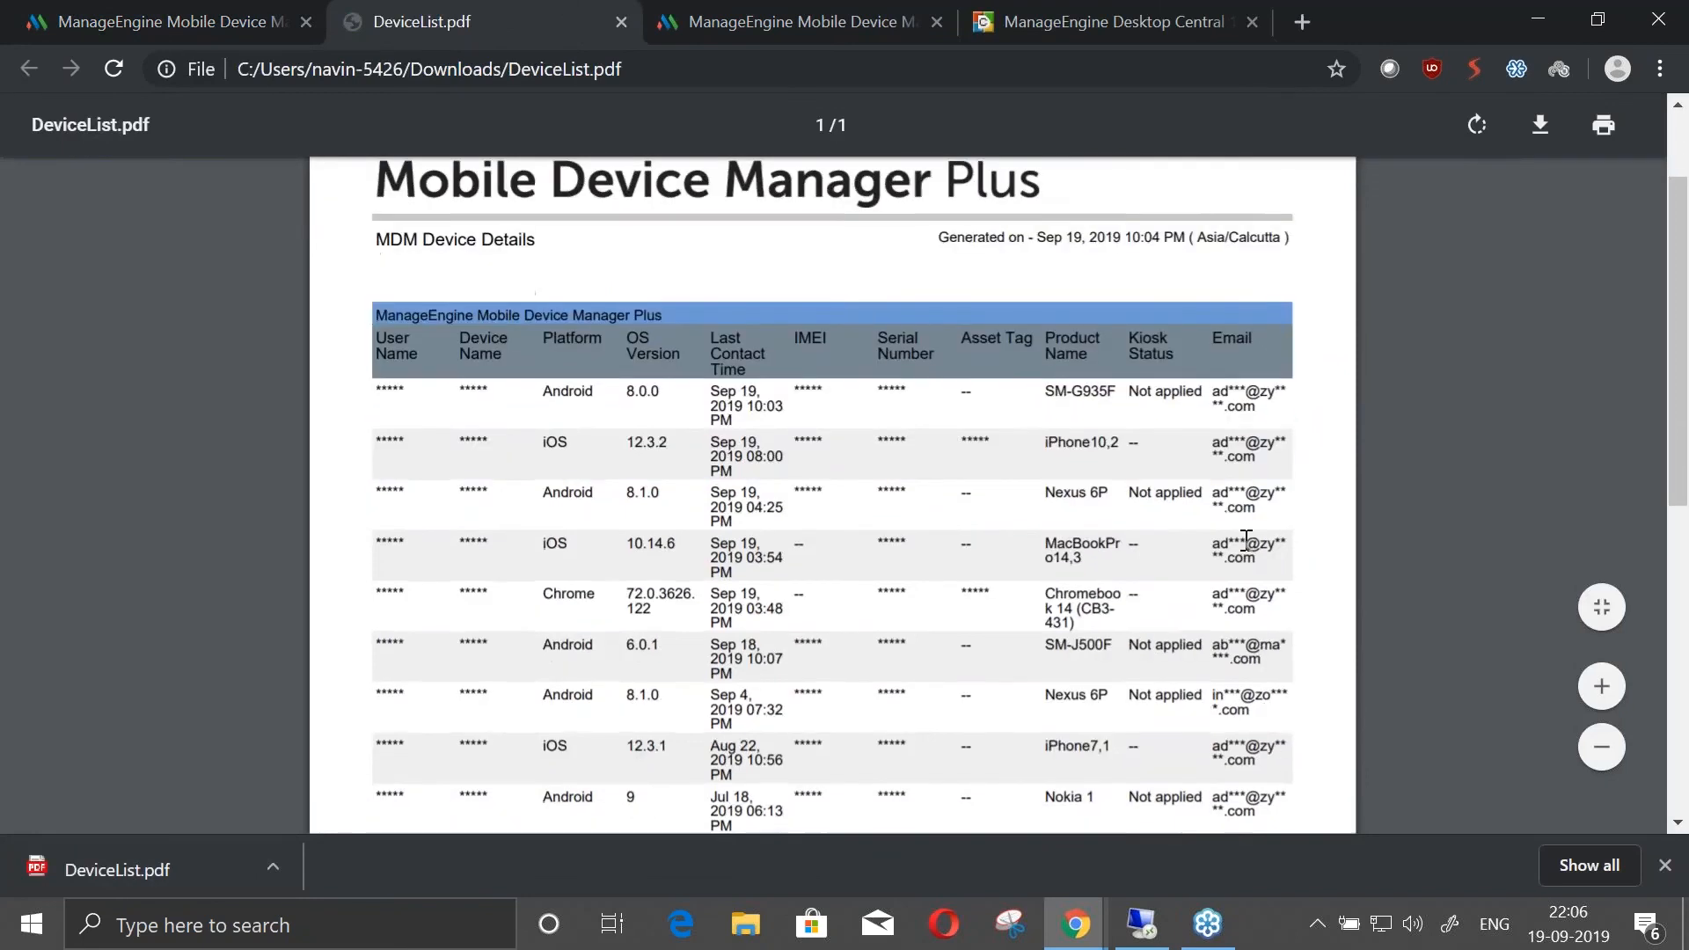
{"action": "scroll", "coordinate": [1249, 422], "scroll_direction": "down", "scroll_amount": 3}
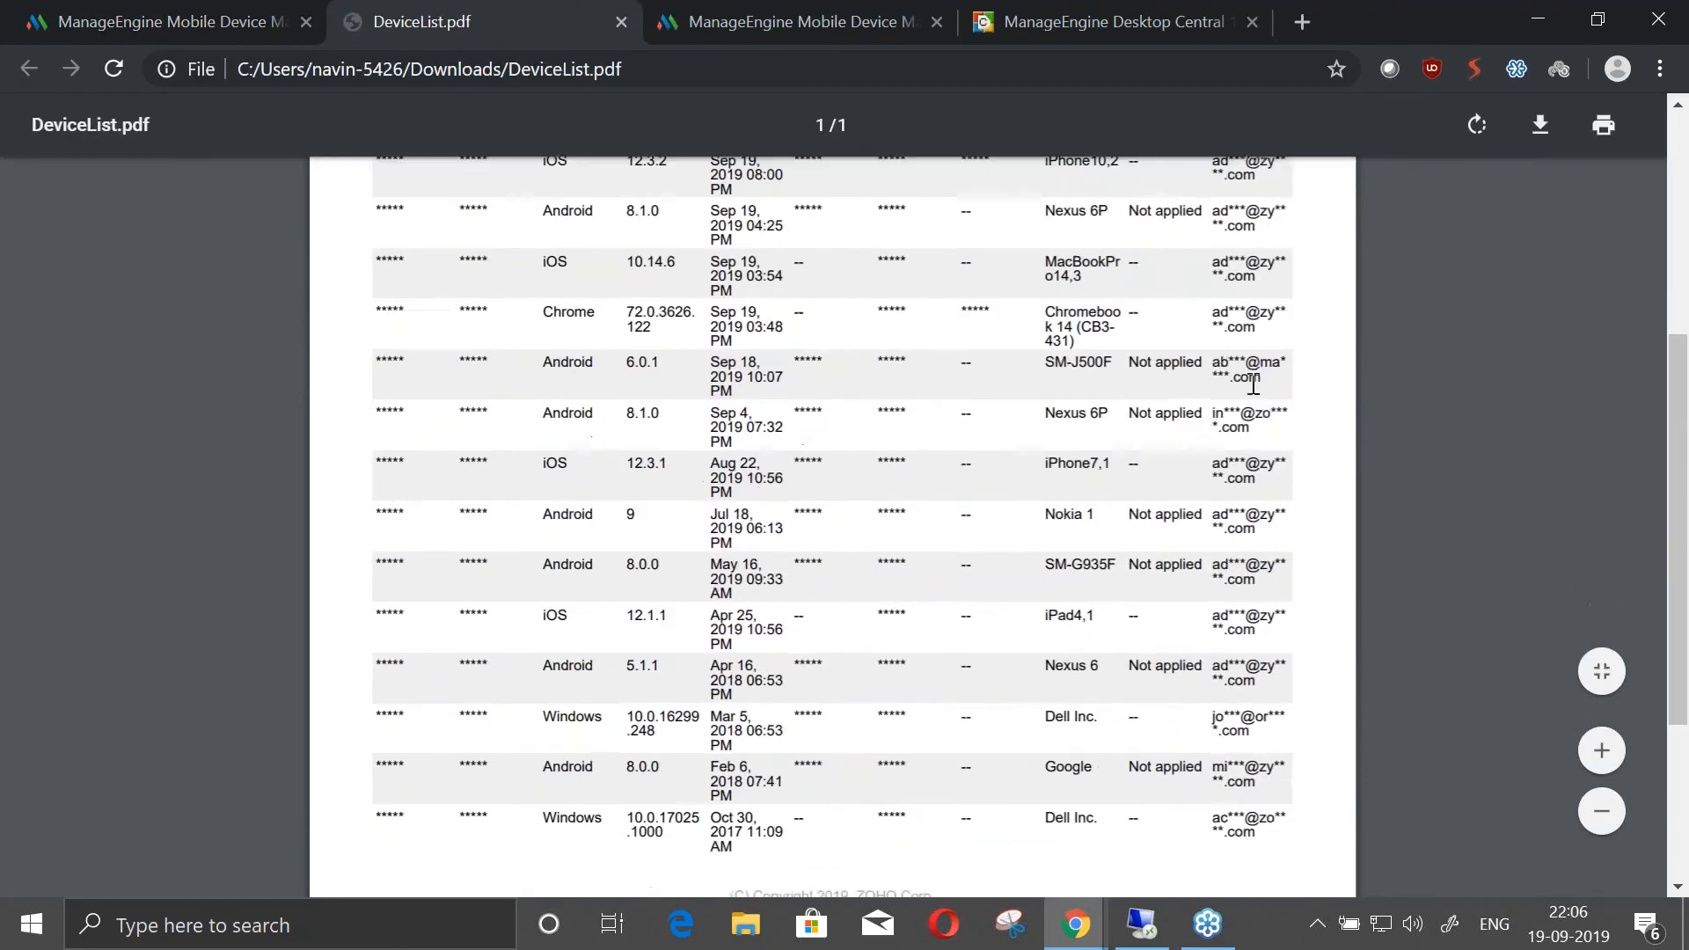
{"action": "scroll", "coordinate": [1267, 685], "scroll_direction": "up", "scroll_amount": 6}
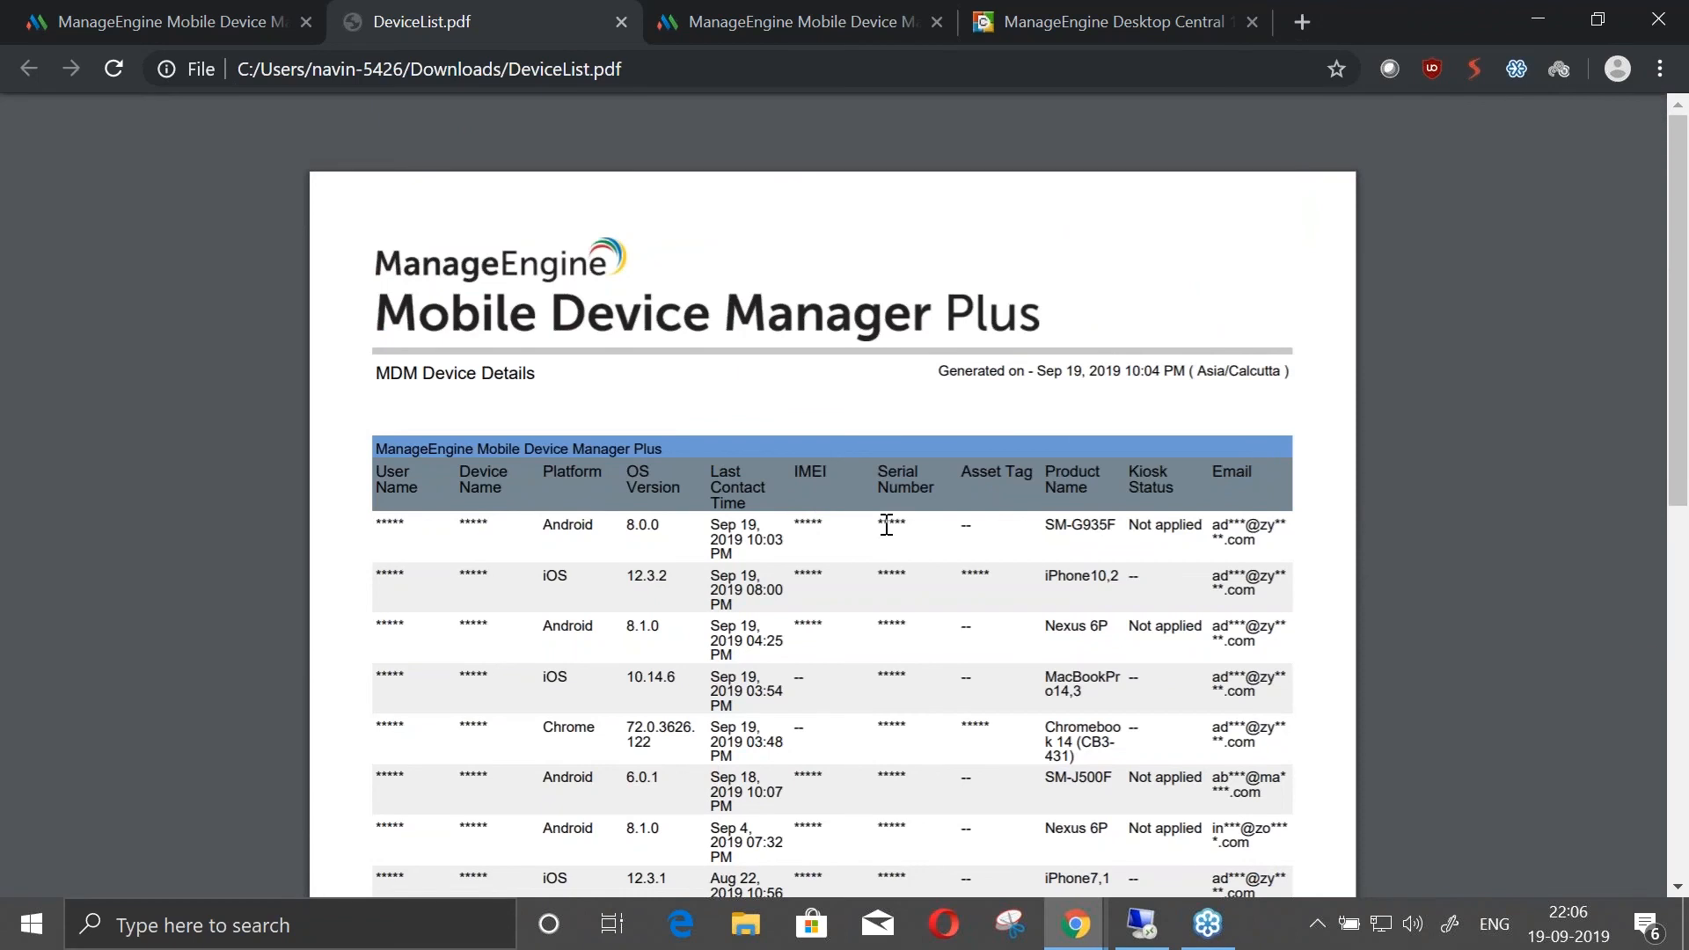
{"action": "left_click", "coordinate": [621, 24]}
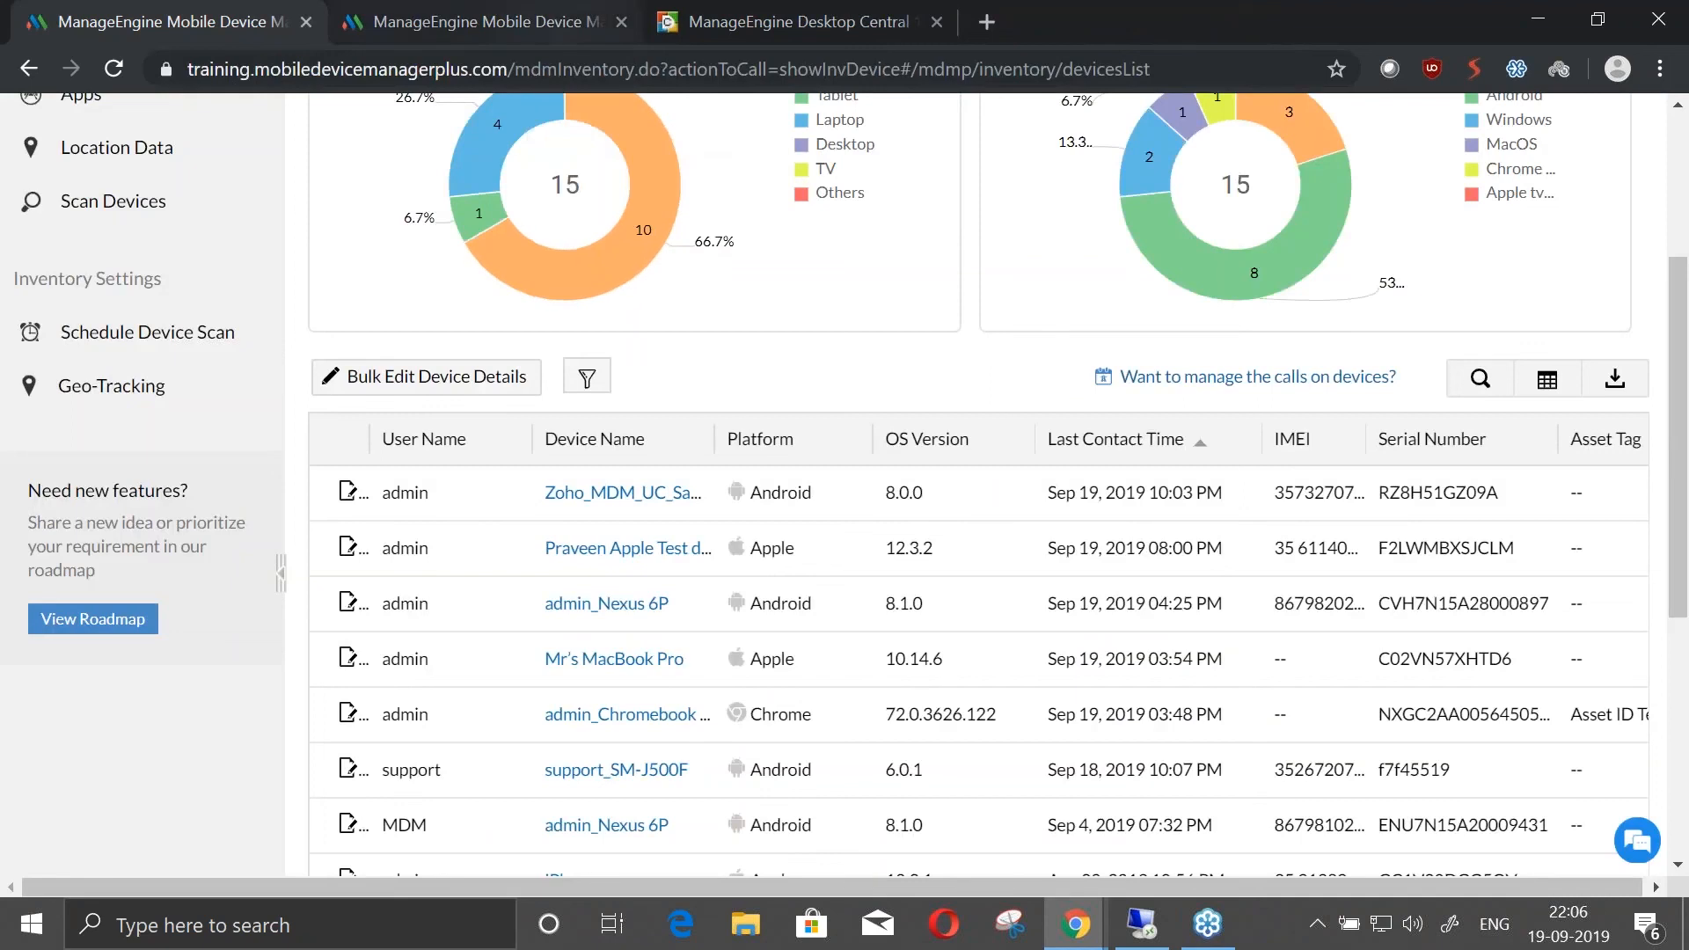
Switch to the presentation and advance from the Scenario 7 slide to the "Rate us on a scale of 1 to 5" slide
{"action": "key", "text": "alt+Tab"}
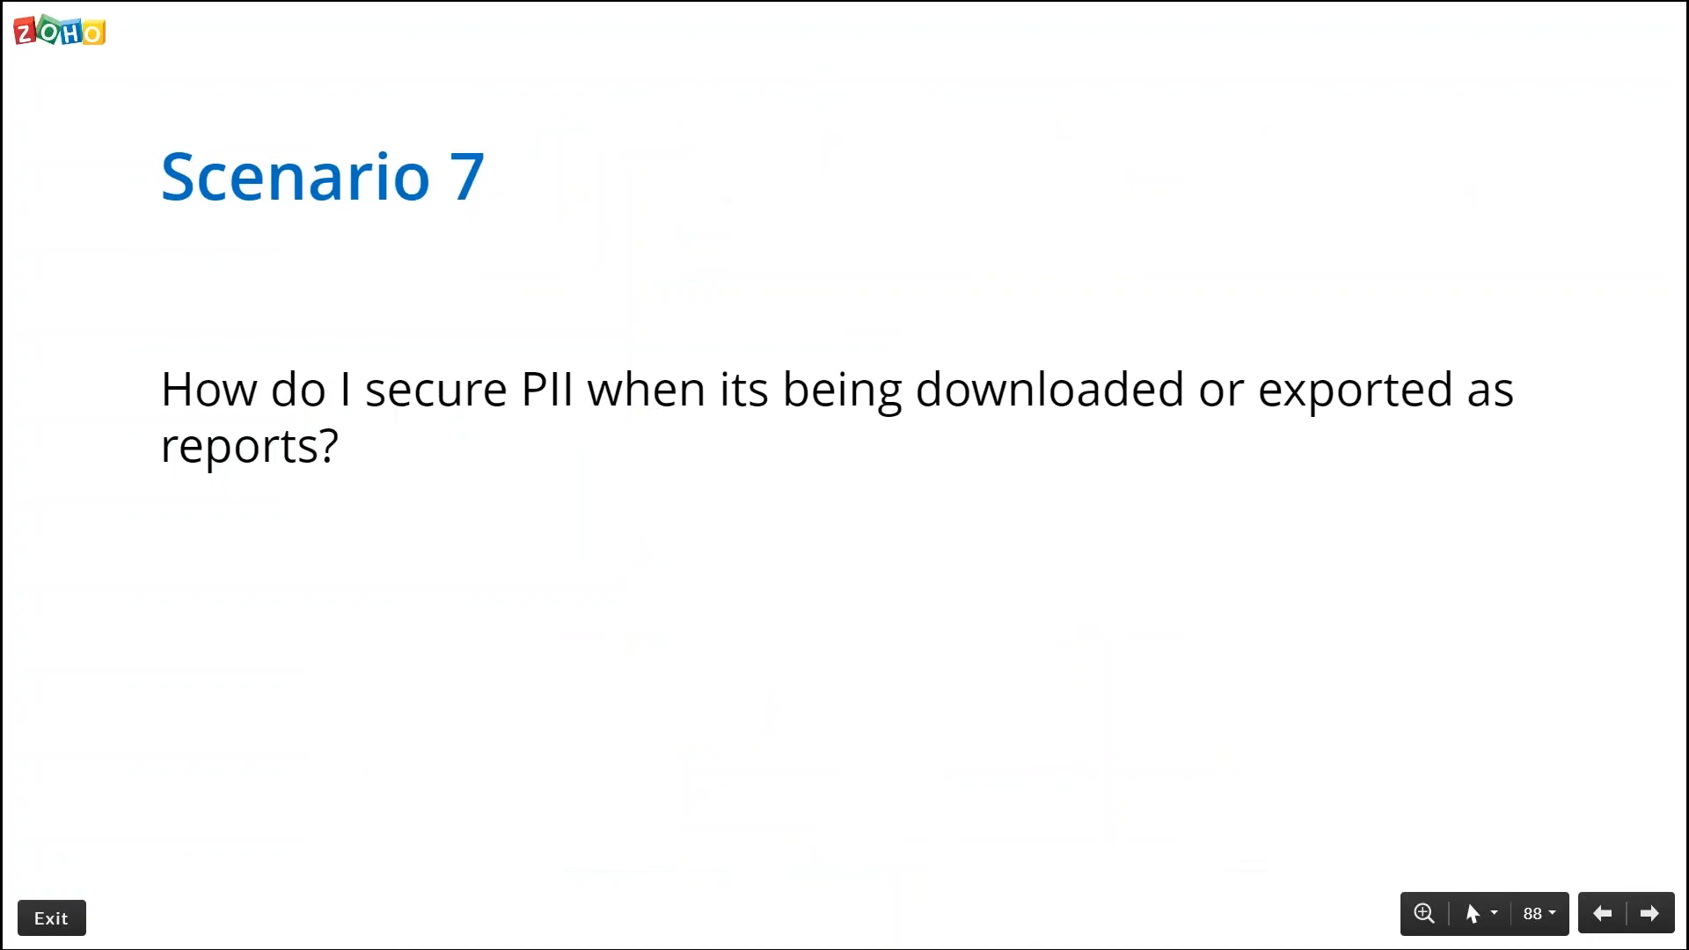
{"action": "key", "text": "Right"}
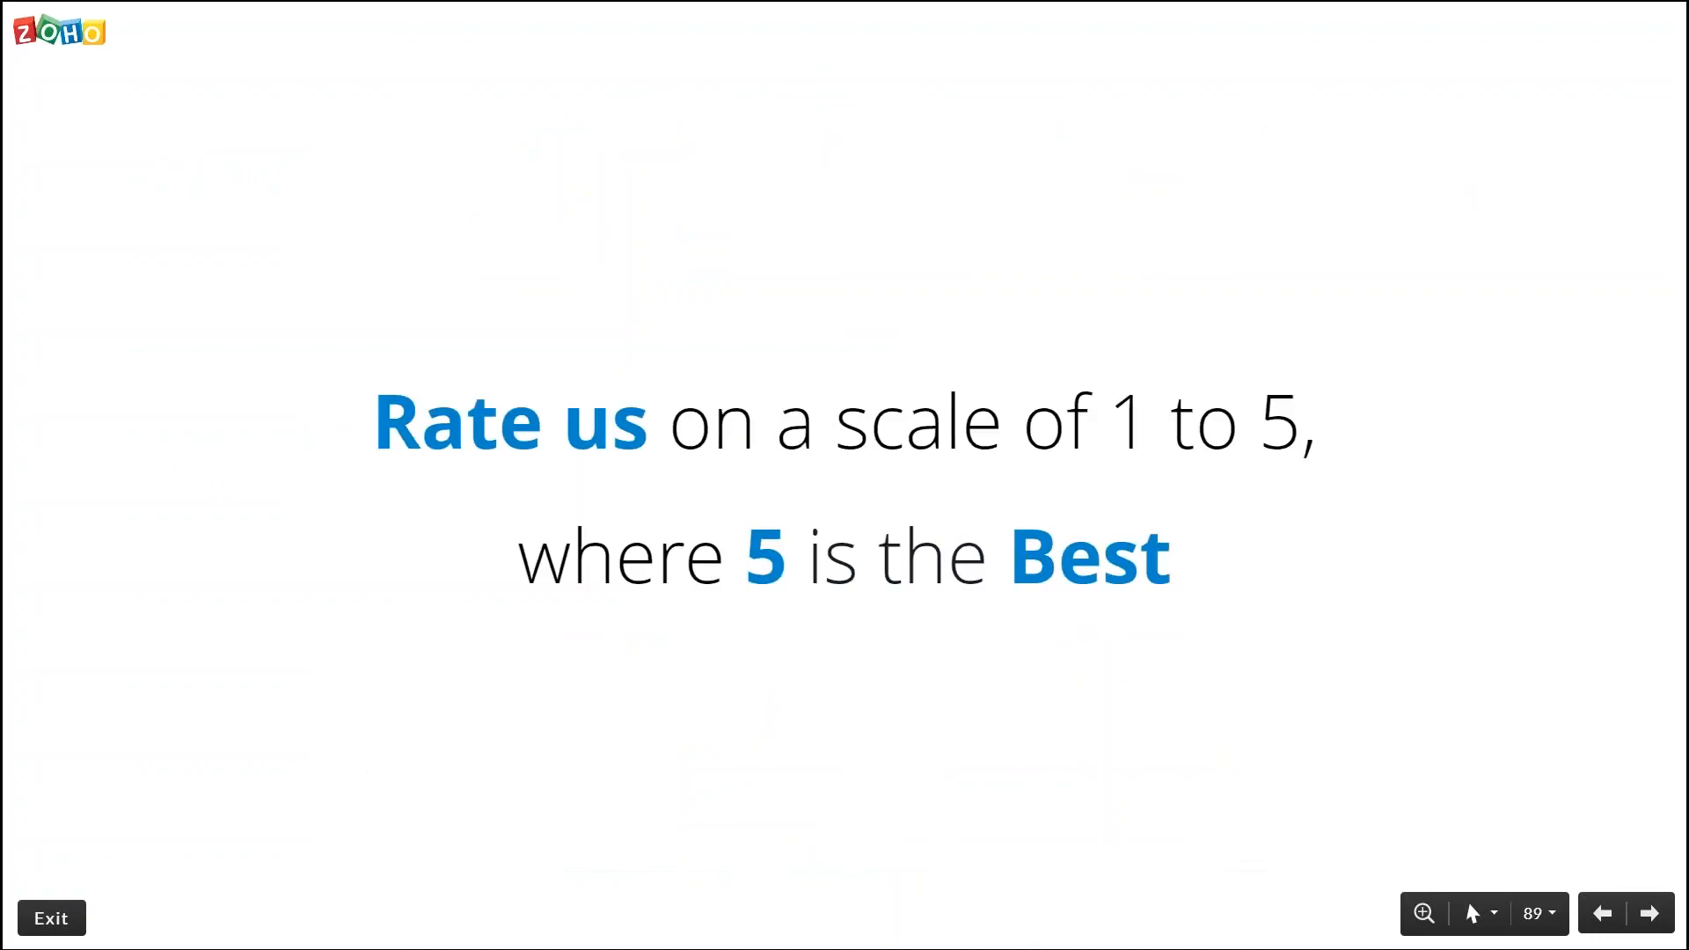